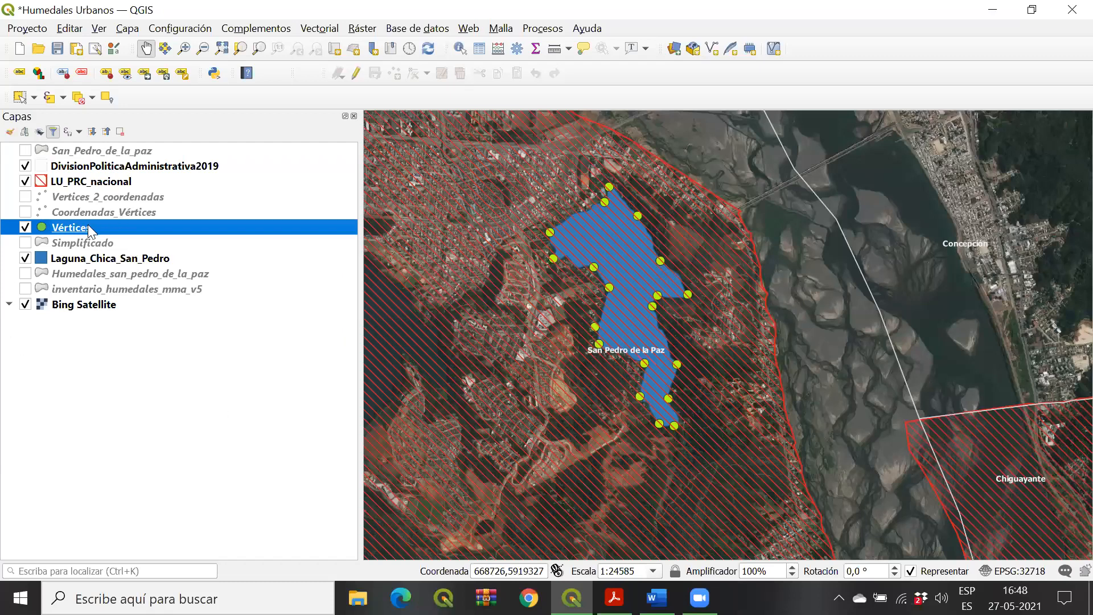
Step: Review the active map layers Laguna_Chica_San_Pedro, Vértices, LU_PRC_nacional and DivisionPoliticaAdministrativa2019 before composing the map
left_click(88, 259)
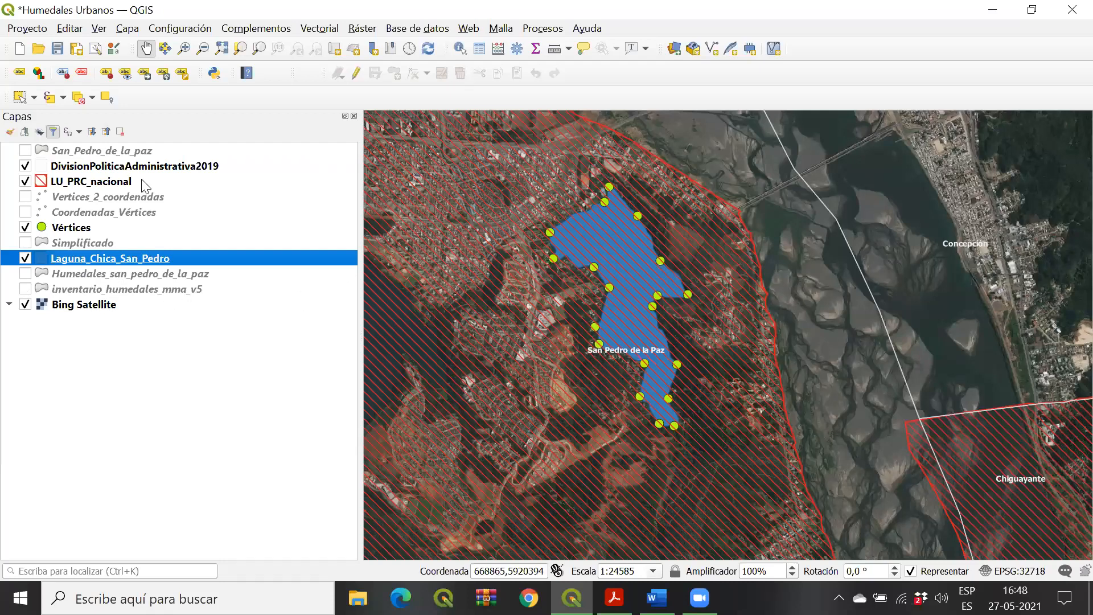
left_click(95, 228)
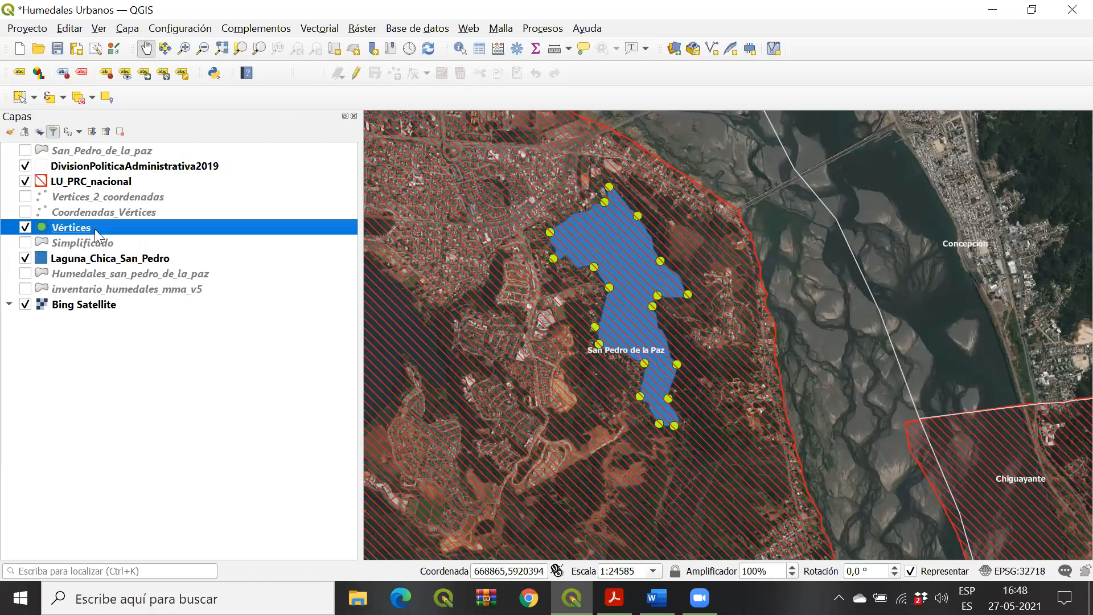
left_click(87, 263)
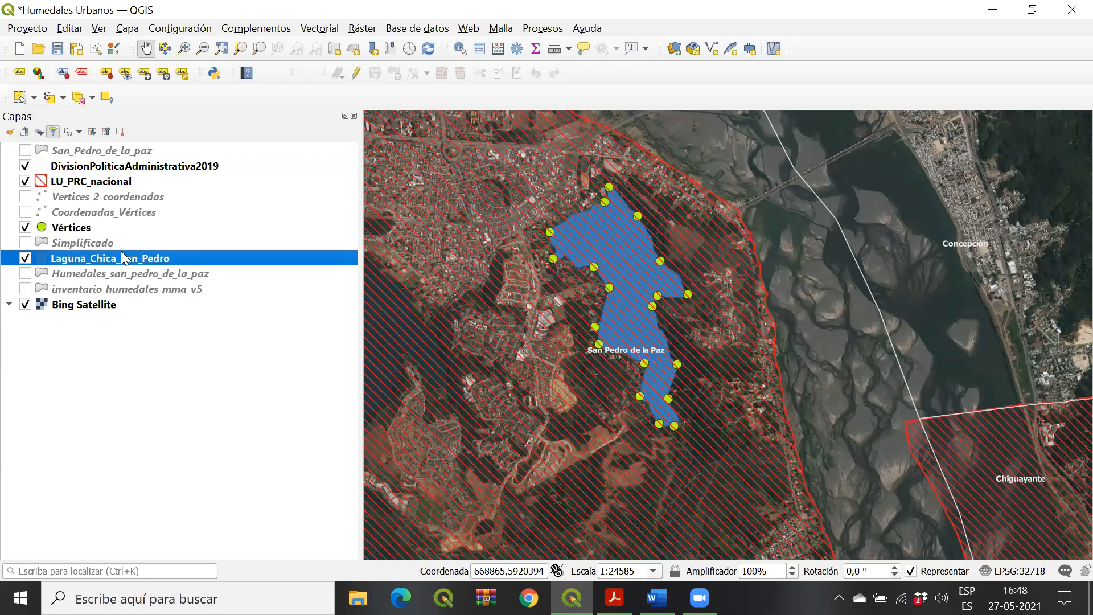
left_click(97, 229)
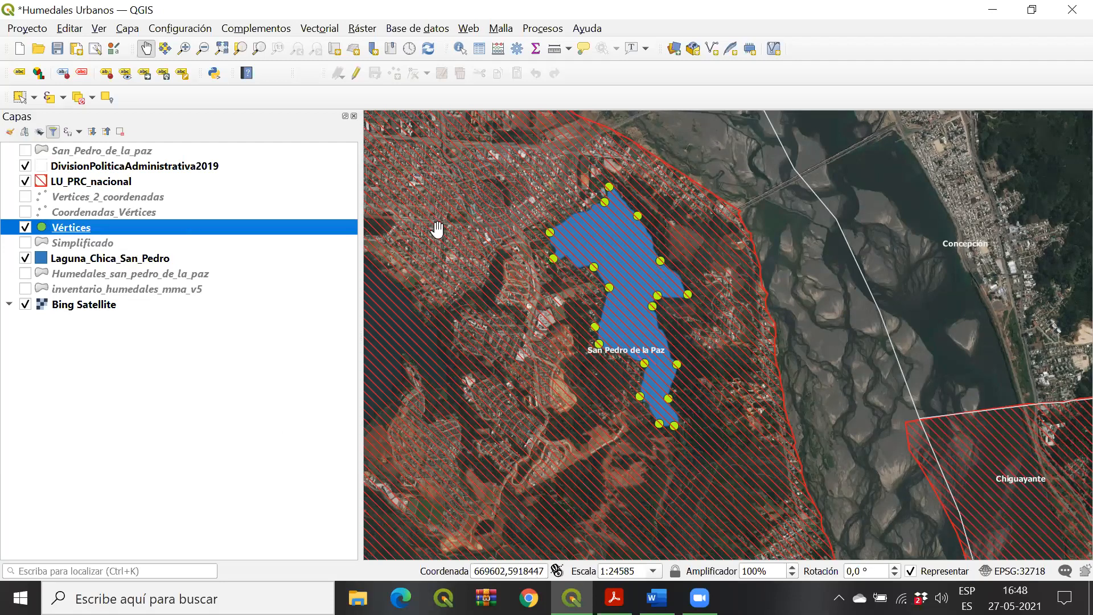
left_click(77, 245)
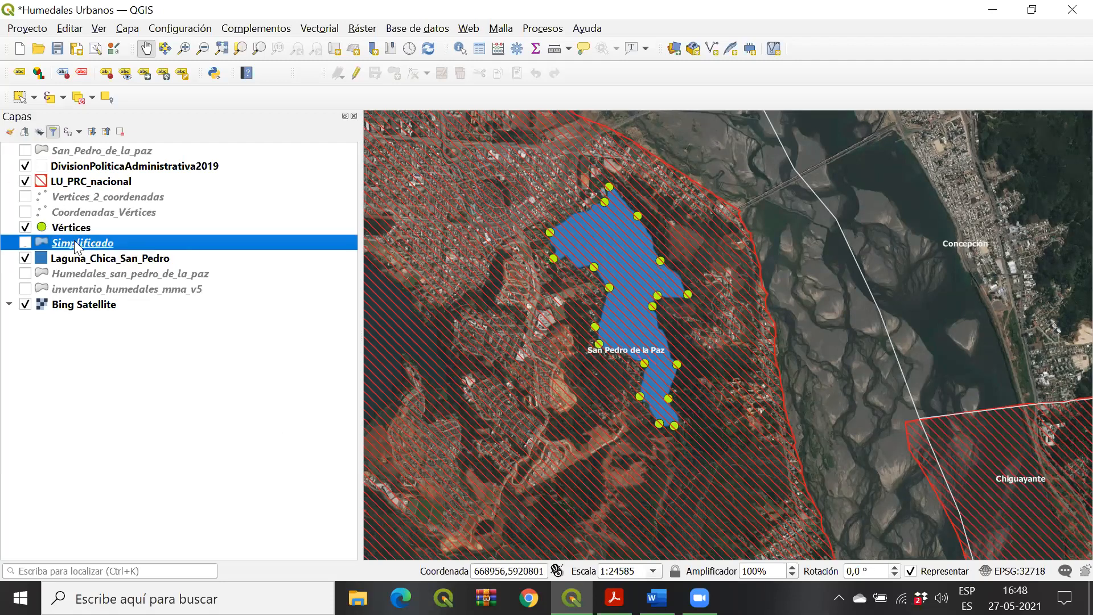
left_click(109, 230)
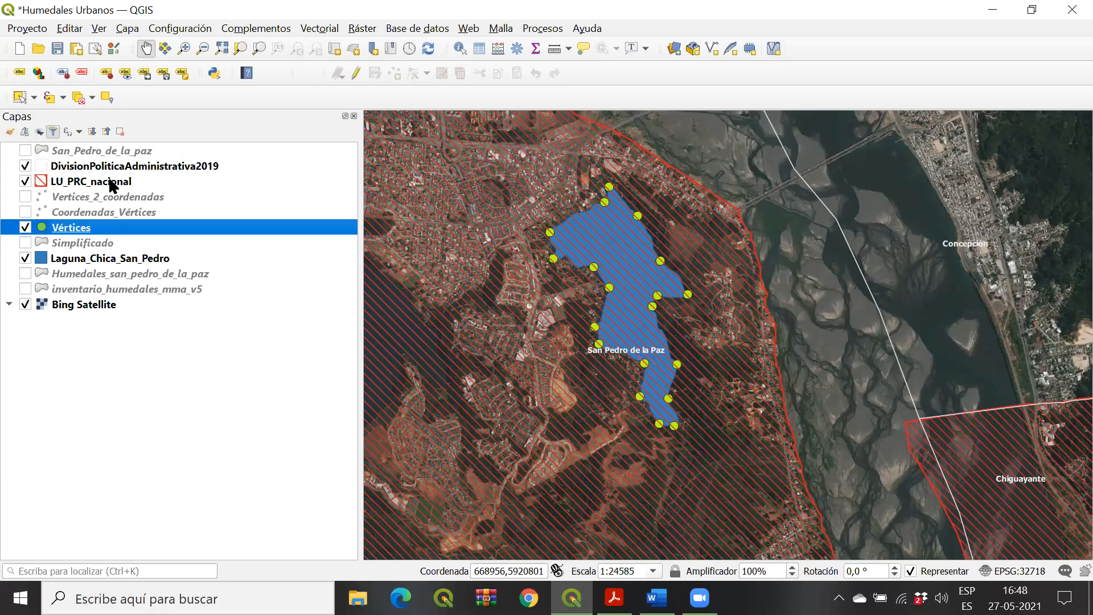
left_click(112, 182)
left_click(121, 168)
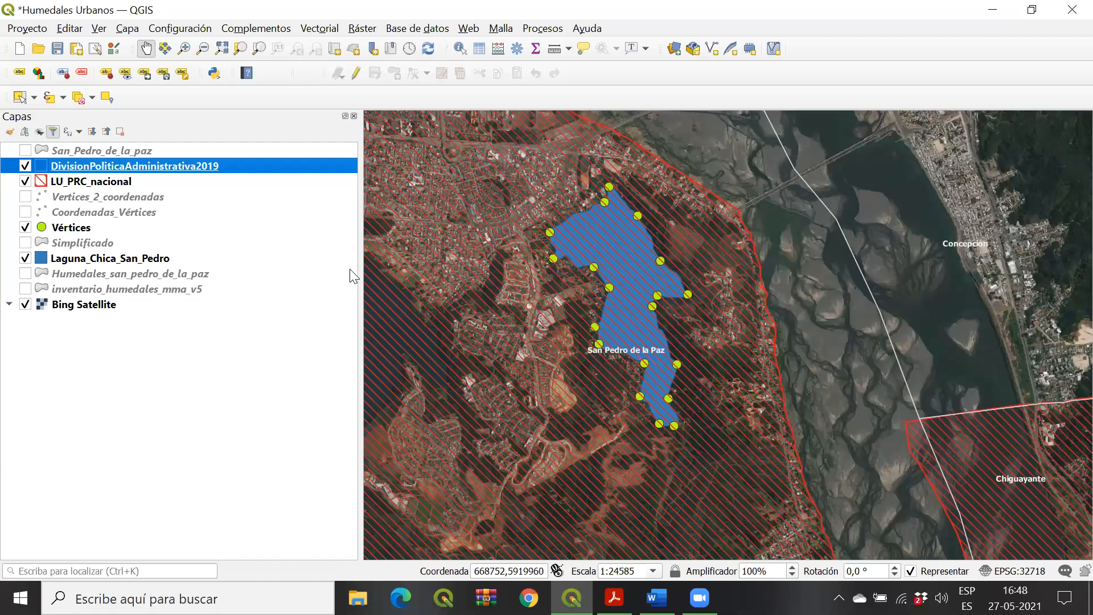
left_click(146, 258)
left_click(154, 183)
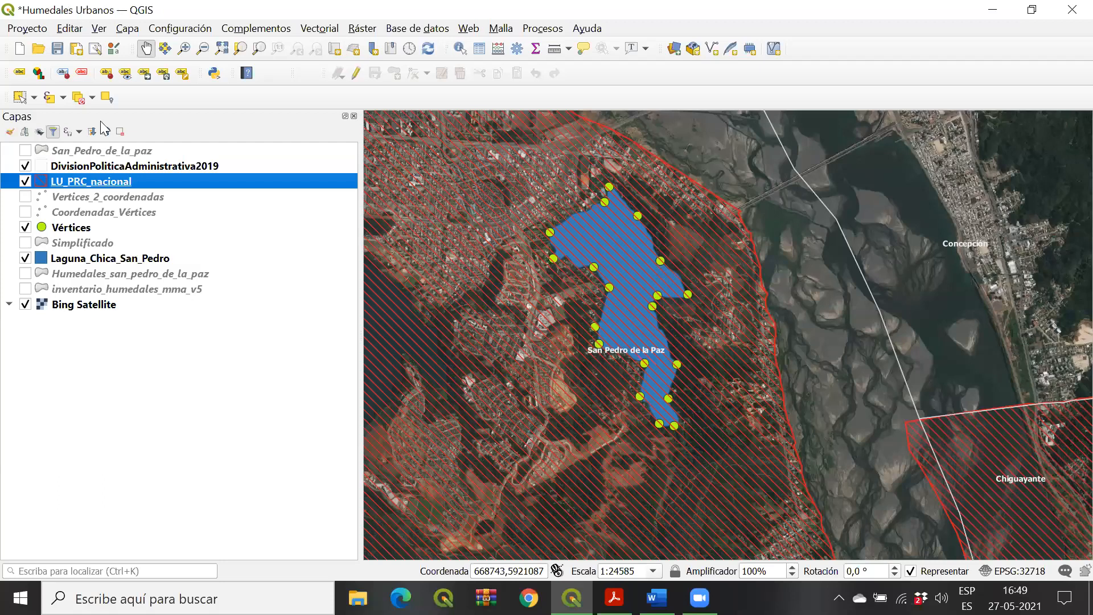
left_click(160, 168)
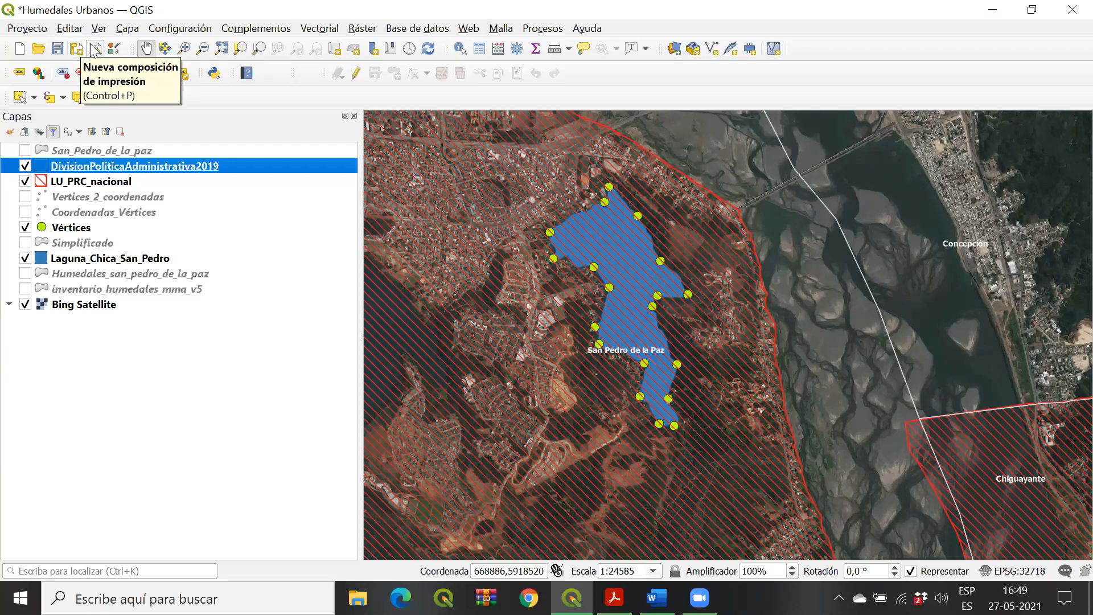
Step: Create a new print layout titled "Laguna Chica de San Pedro"
left_click(95, 50)
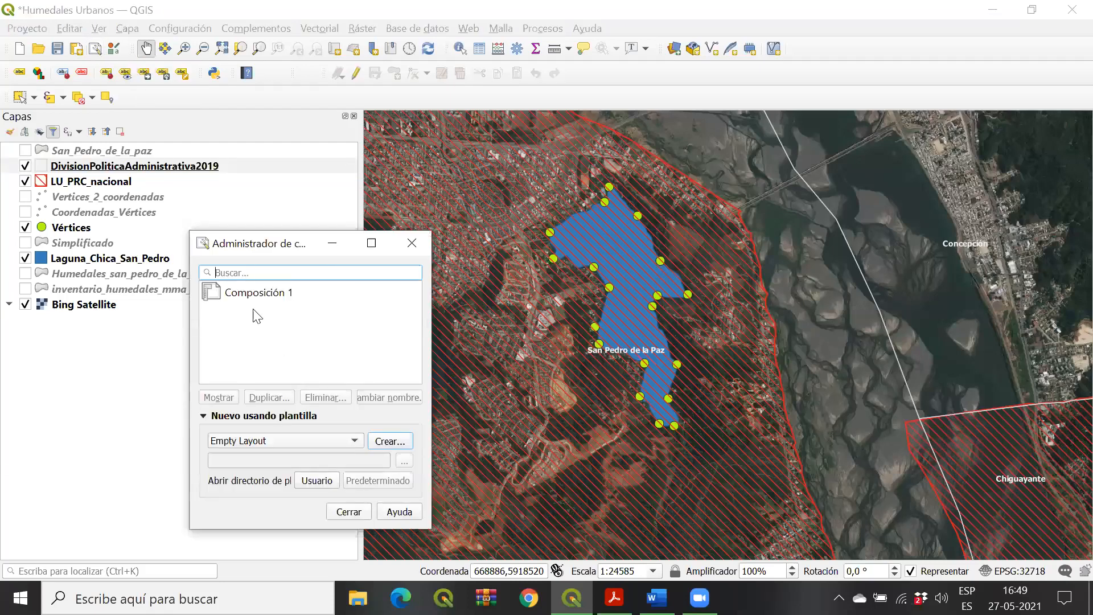
left_click(412, 243)
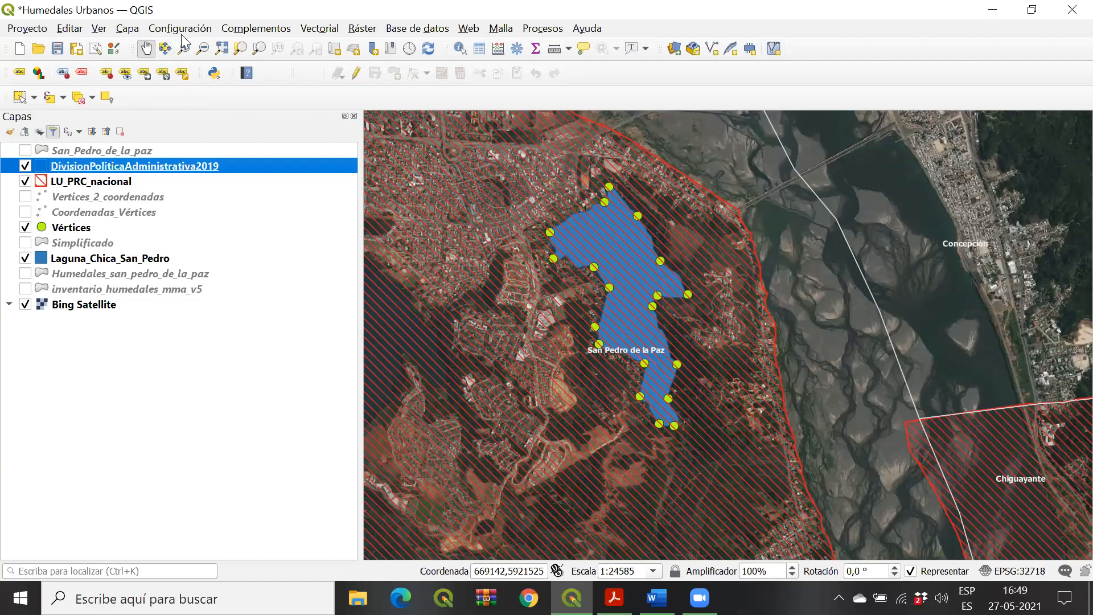
left_click(77, 50)
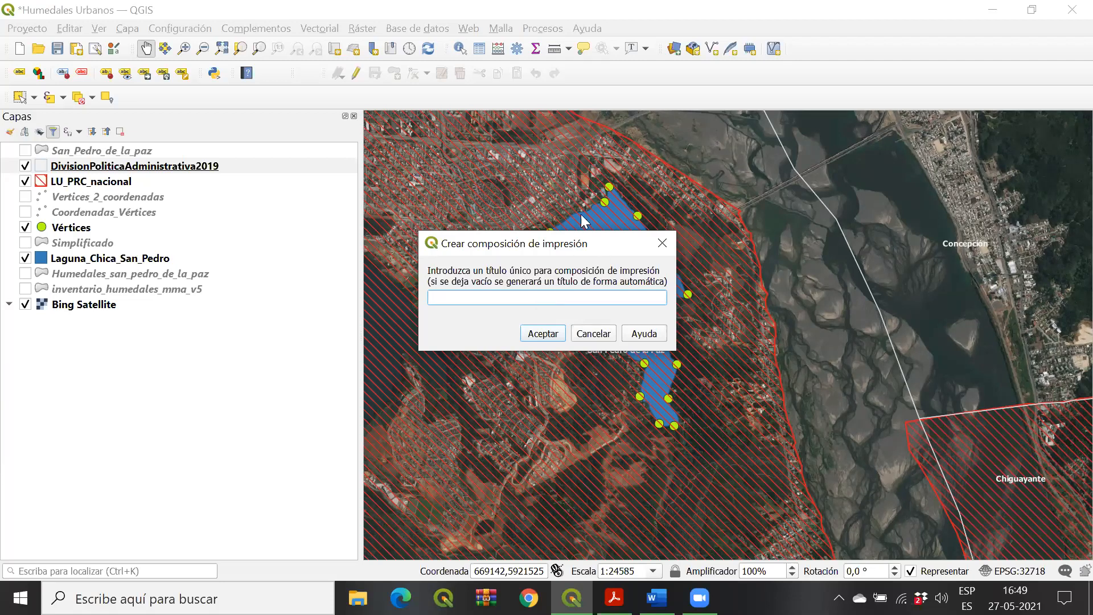
left_click_drag(555, 251, 362, 335)
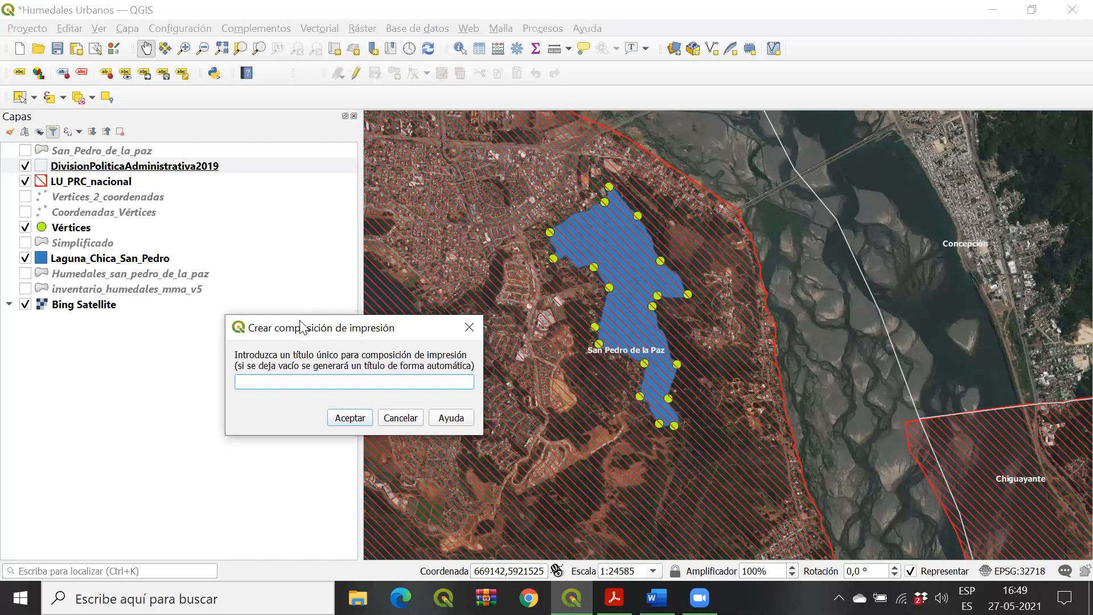
left_click_drag(307, 328, 431, 208)
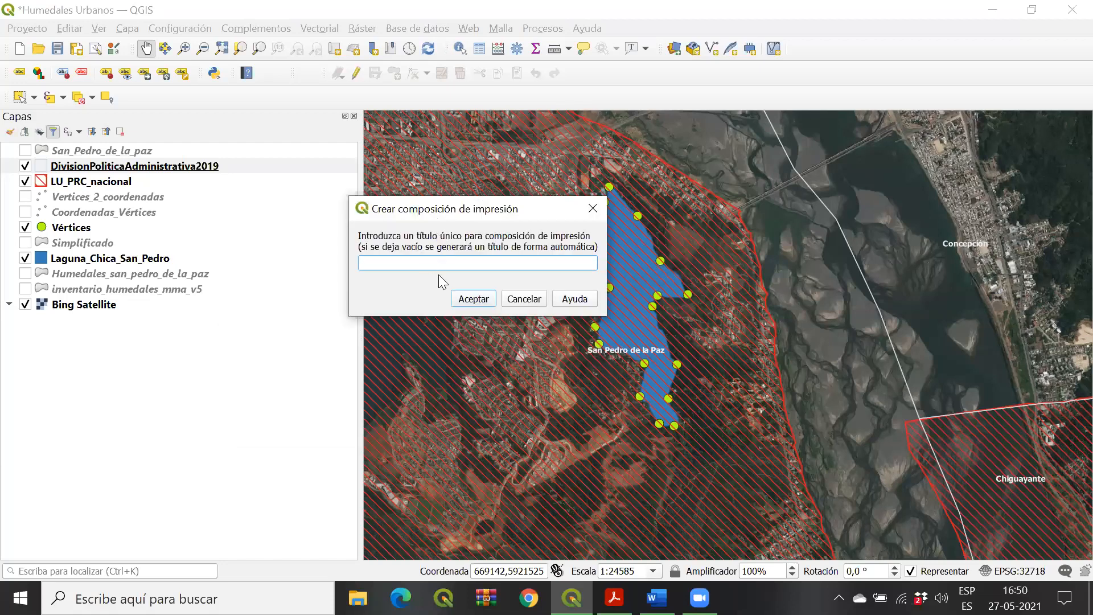
type("La")
type("guna Chica de San Pedro")
left_click(472, 299)
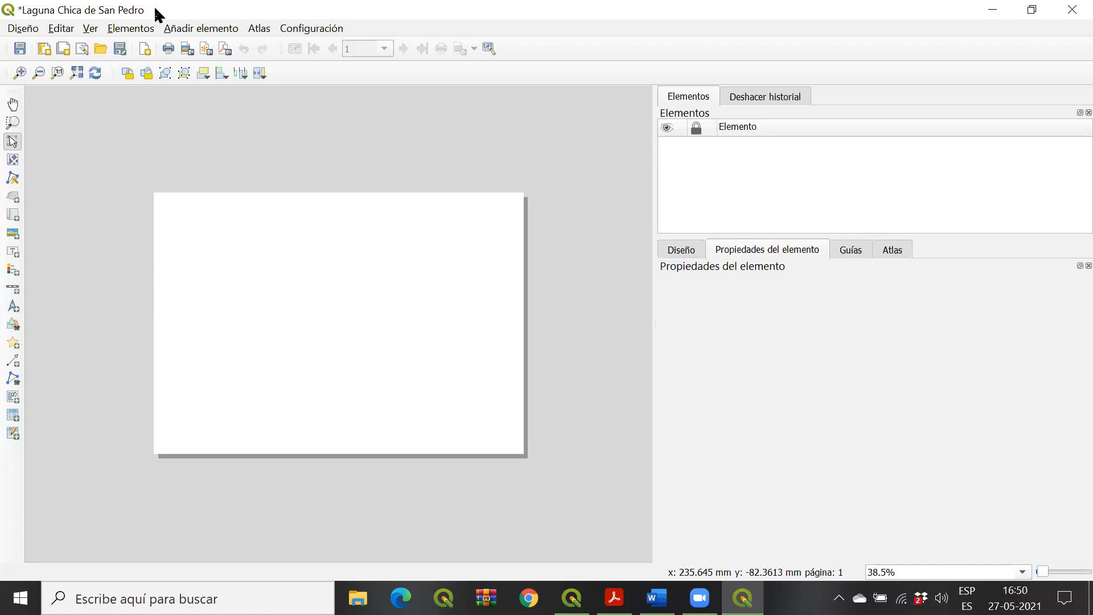
left_click_drag(155, 8, 318, 383)
left_click_drag(478, 385, 480, 61)
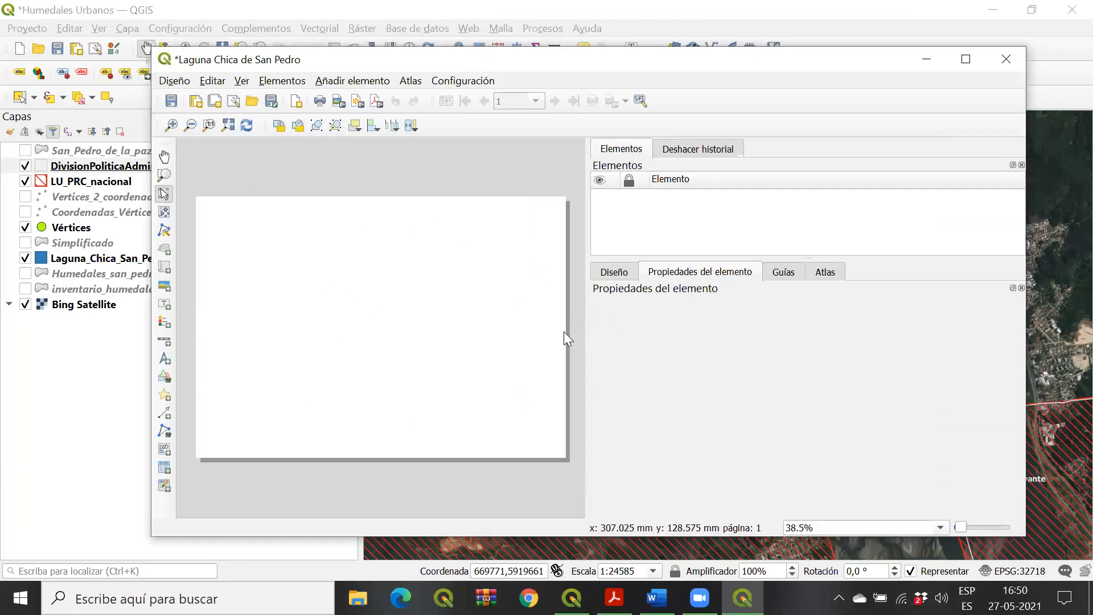
left_click_drag(531, 47, 514, 191)
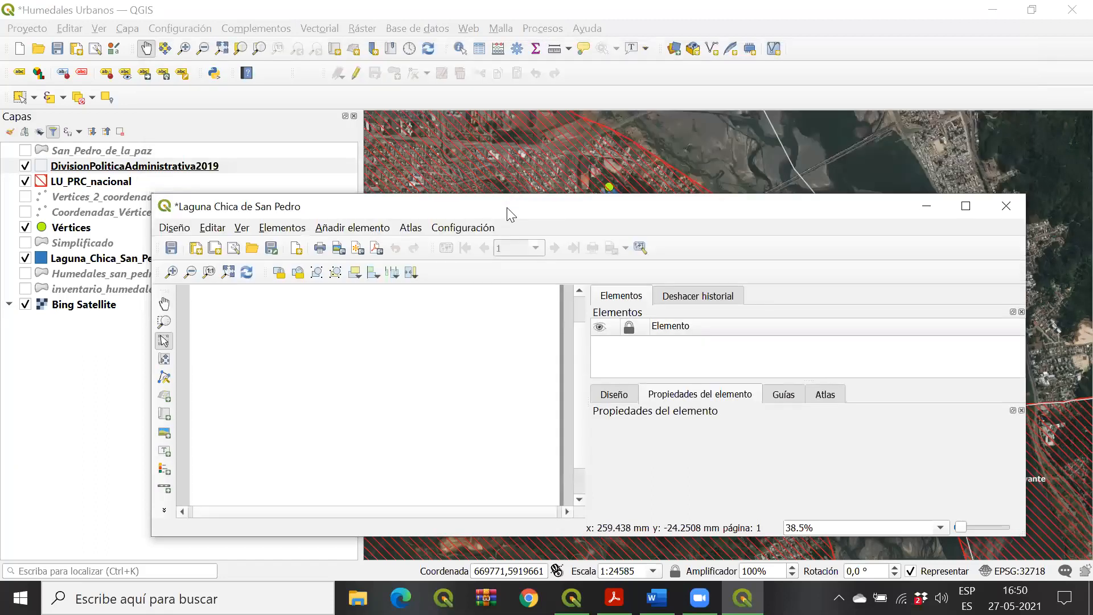
left_click_drag(511, 214, 422, 111)
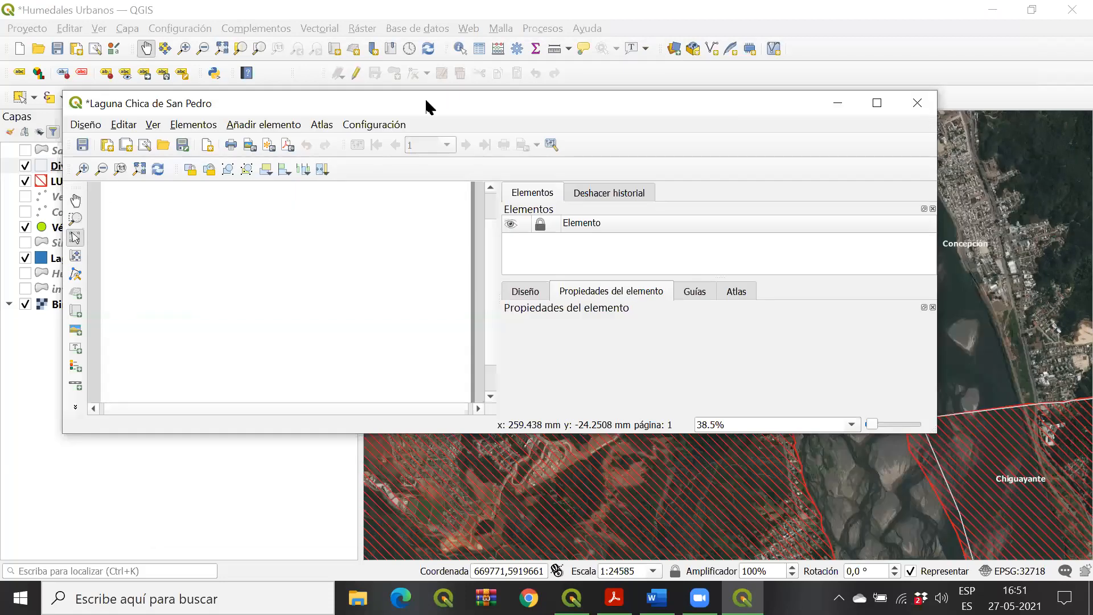
left_click(879, 106)
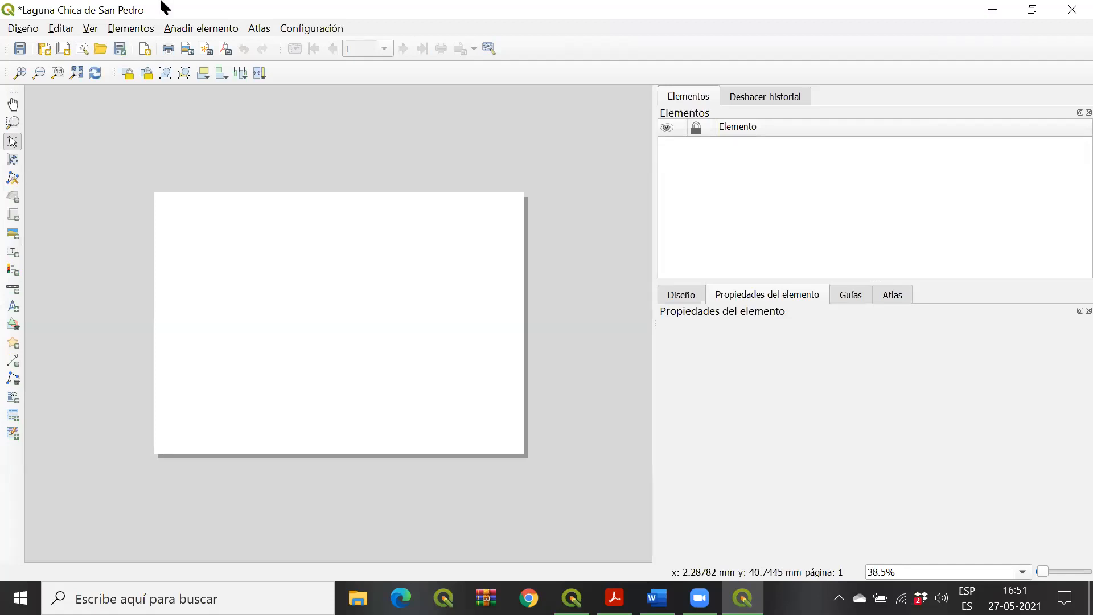
double_click(364, 14)
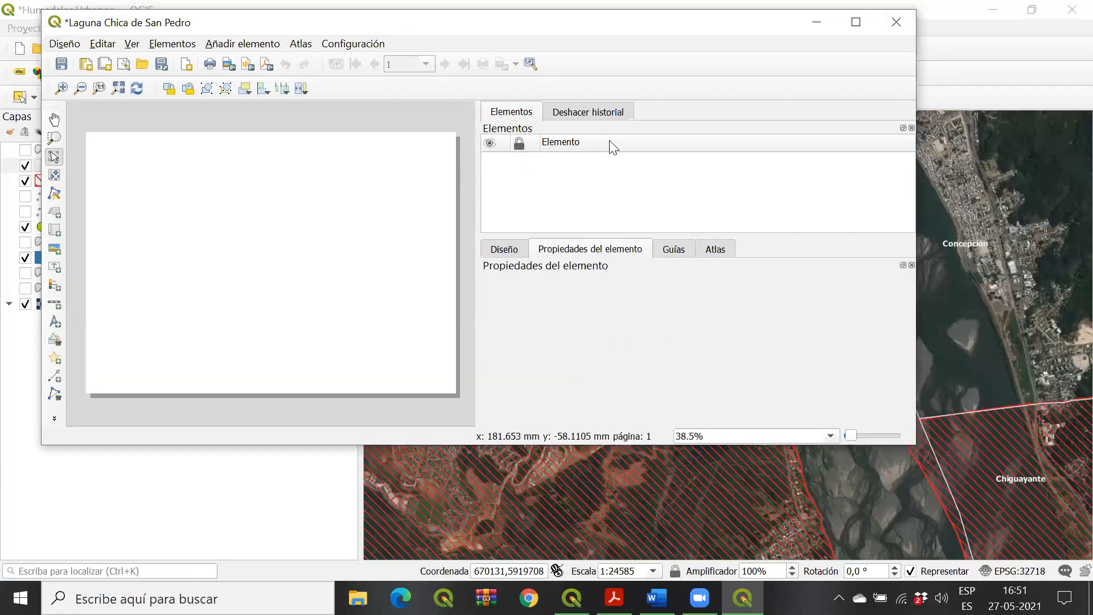
left_click_drag(633, 33, 585, 409)
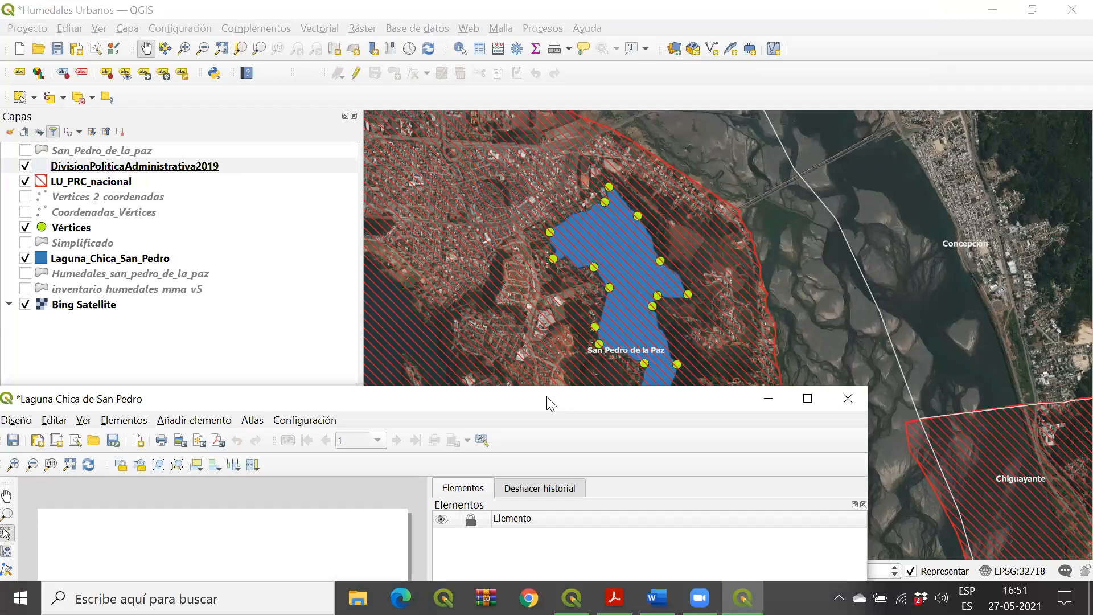
left_click_drag(549, 403, 590, 333)
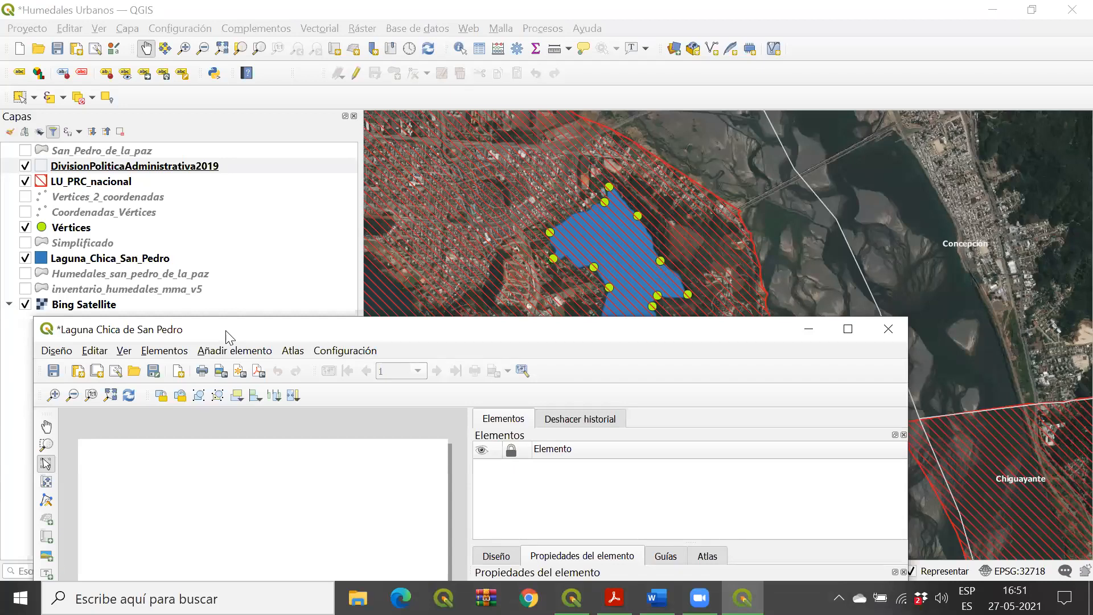
left_click_drag(226, 331, 238, 285)
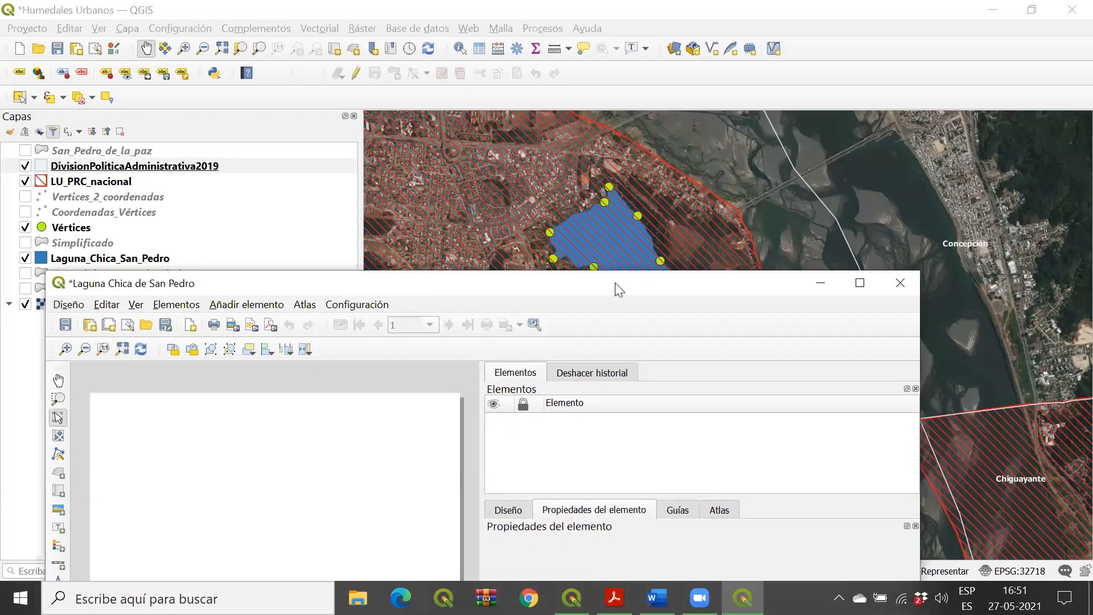
left_click_drag(615, 282, 629, 313)
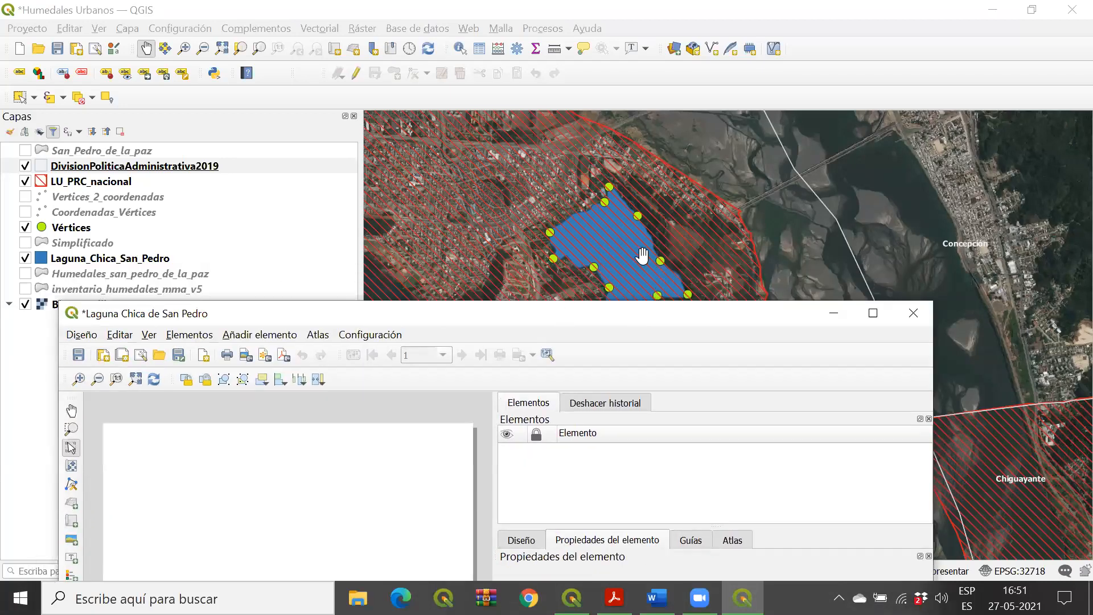
left_click_drag(607, 317, 634, 376)
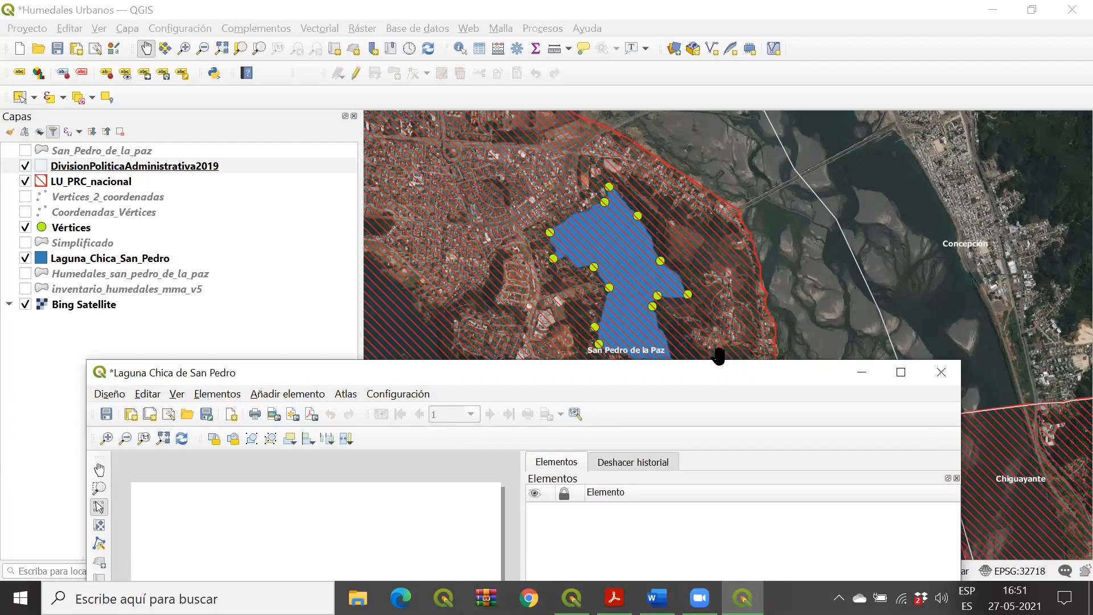
left_click_drag(711, 373, 755, 347)
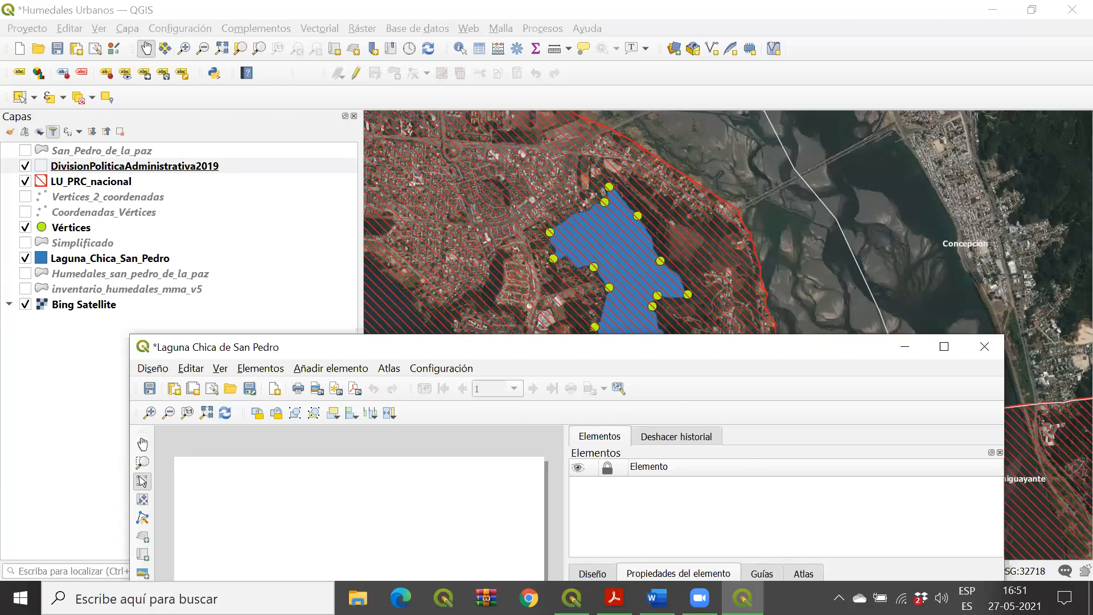
left_click_drag(409, 346, 343, 376)
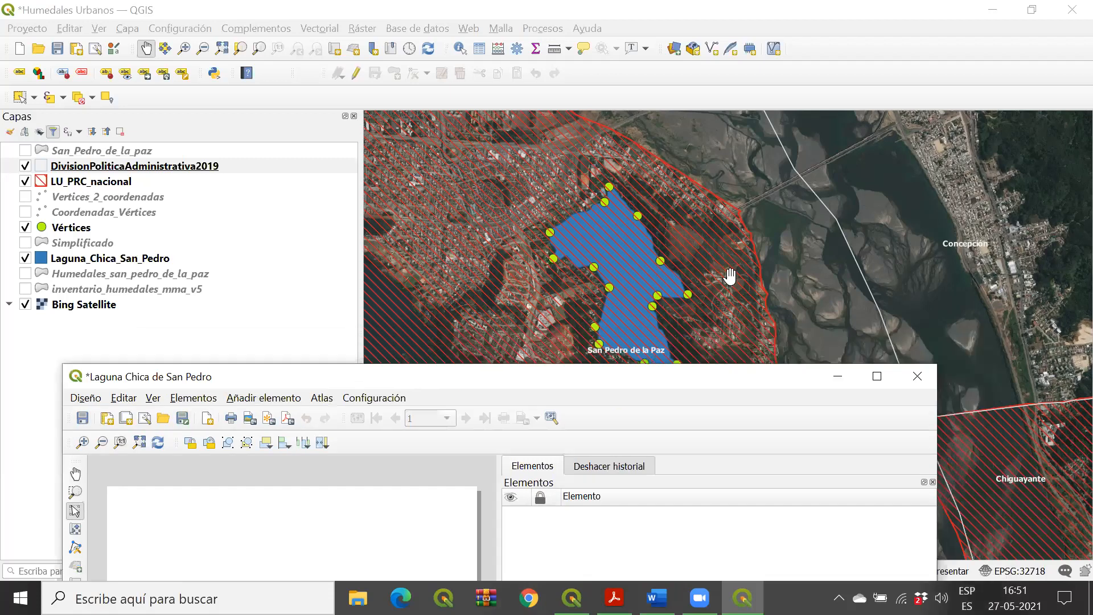
left_click_drag(583, 370, 588, 69)
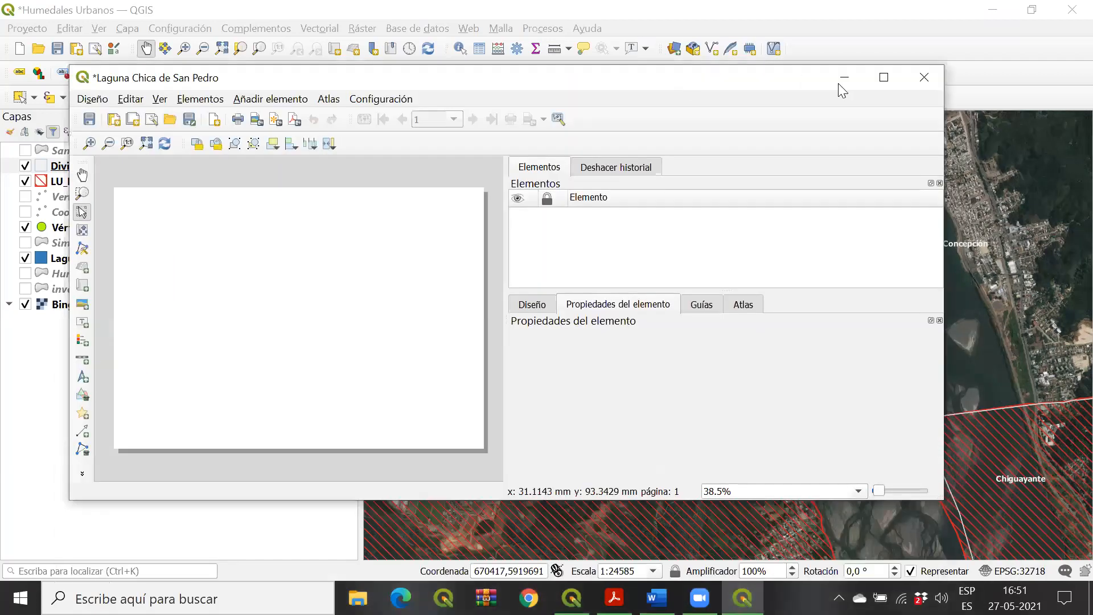
left_click(888, 81)
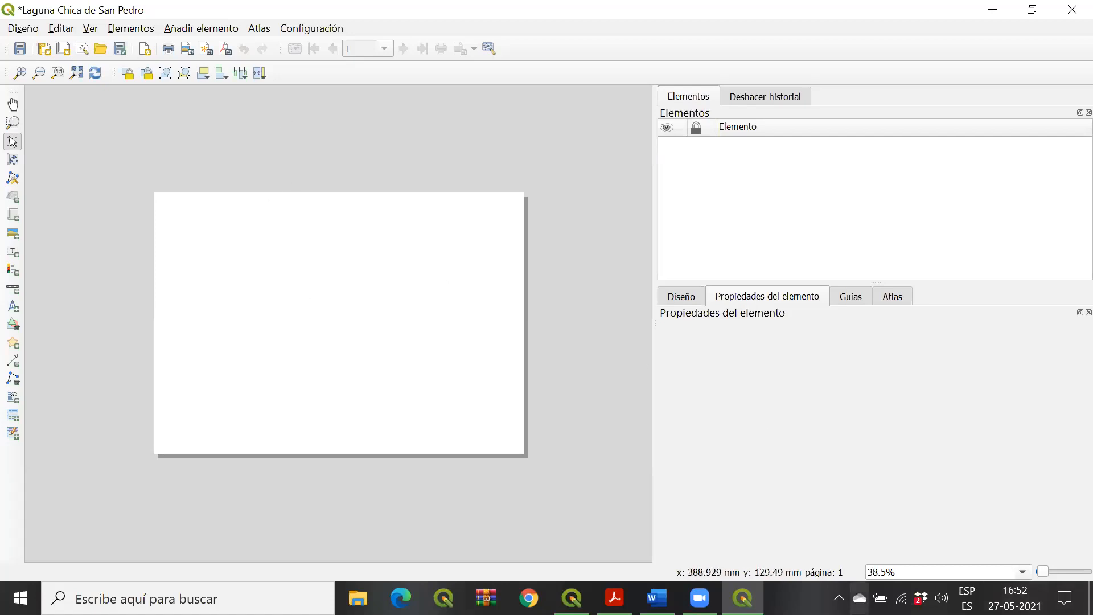
Step: Add a wide text label near the page's upper edge, starting at about x 63 mm, y 15 mm, and select it in the item list
left_click(220, 30)
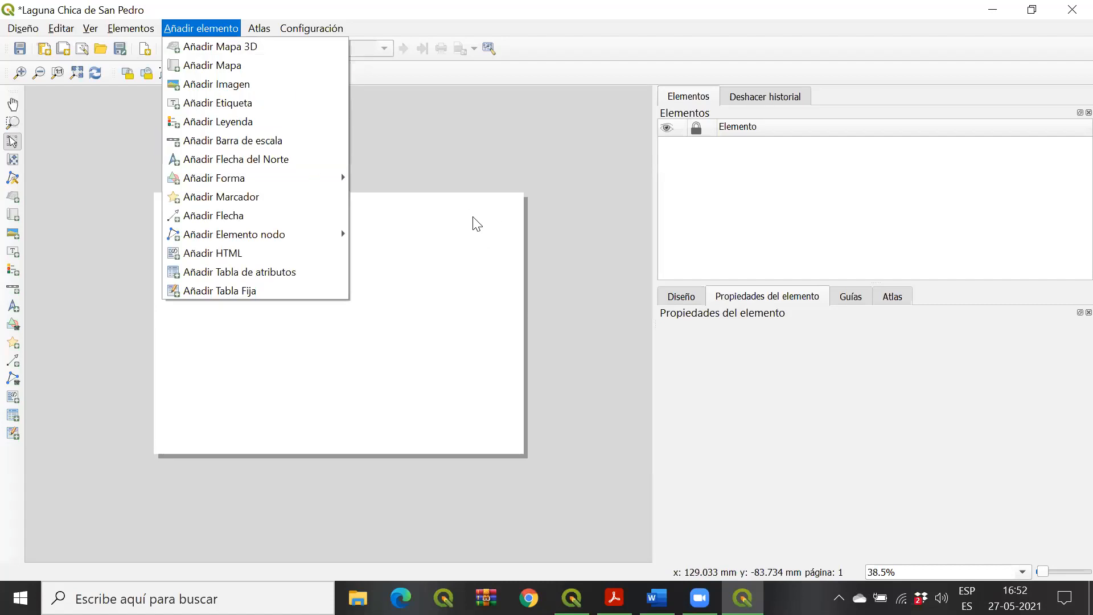
left_click(370, 176)
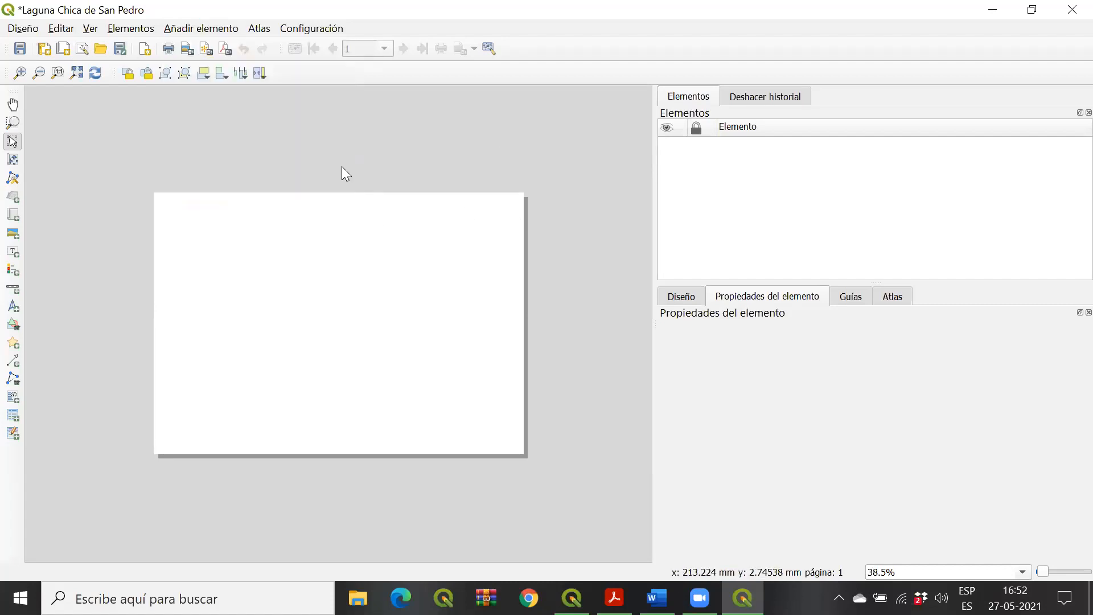
left_click(213, 31)
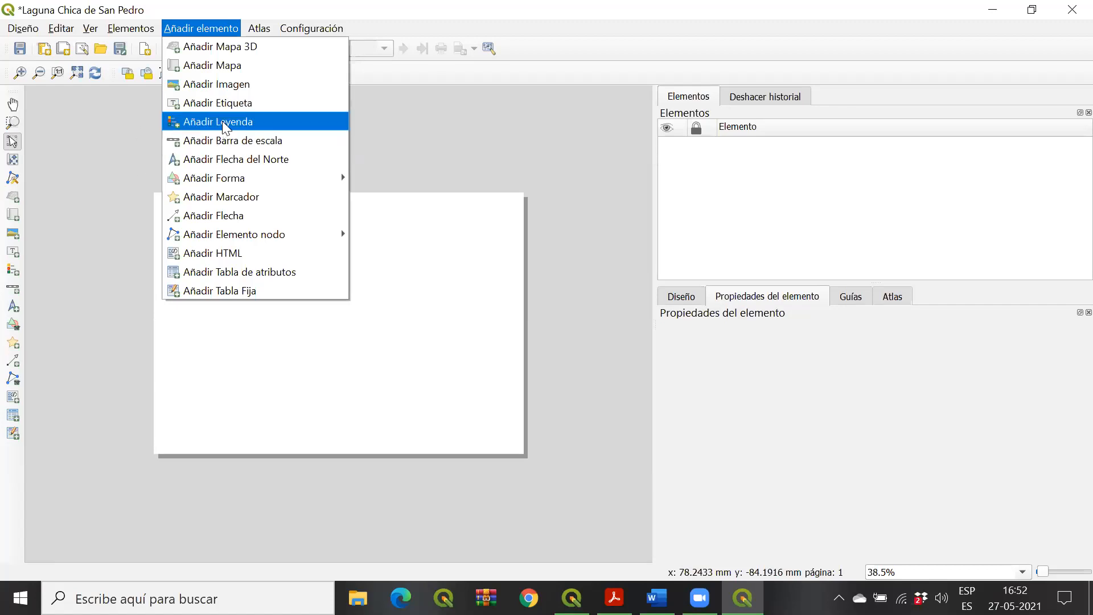
left_click(263, 108)
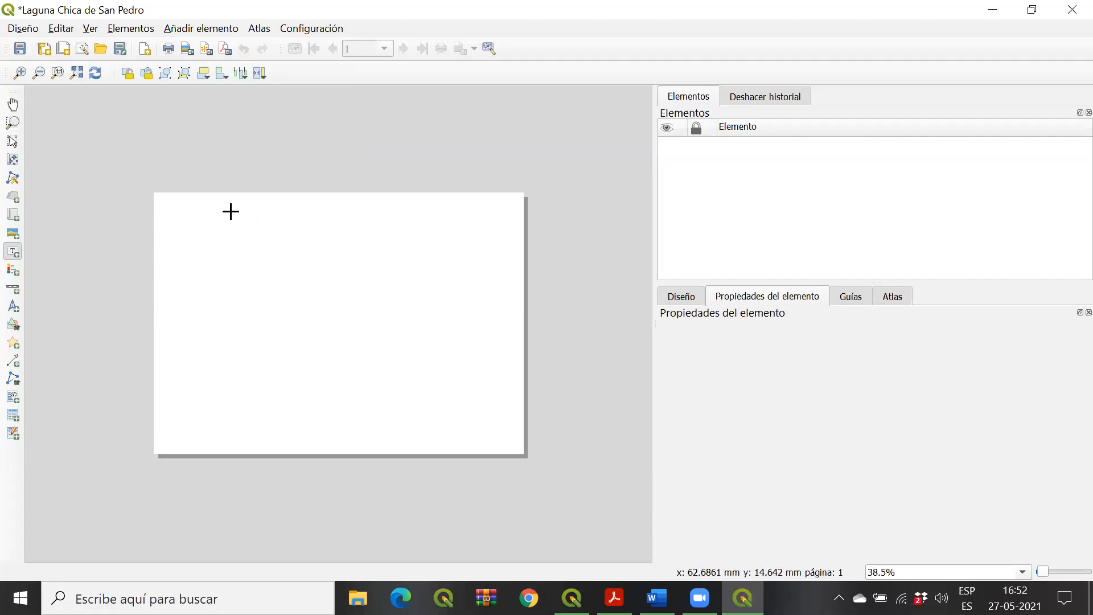
left_click_drag(231, 211, 408, 235)
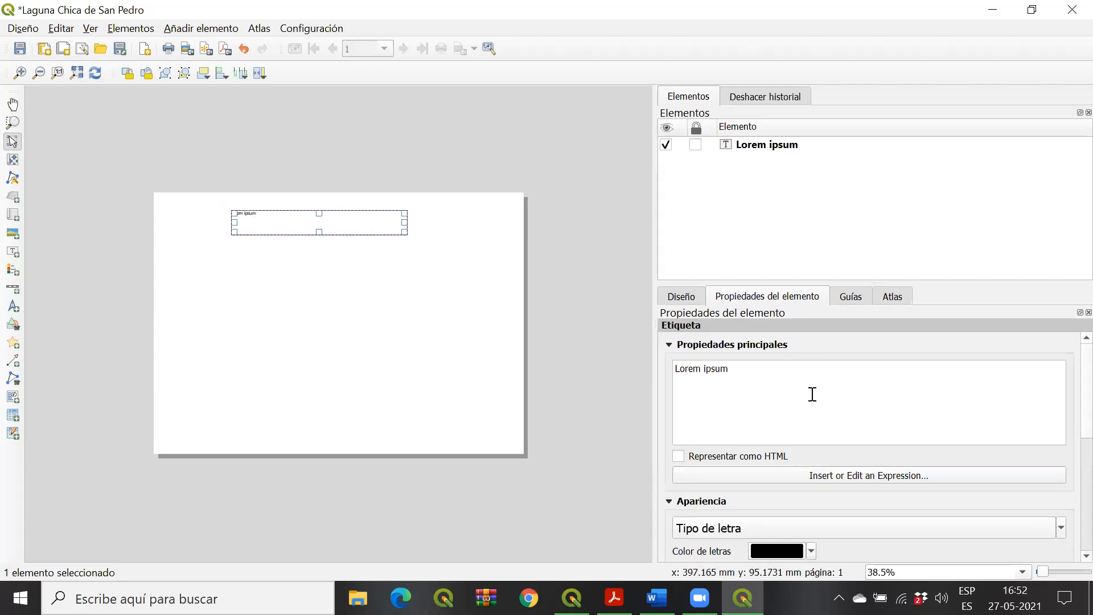
left_click(755, 145)
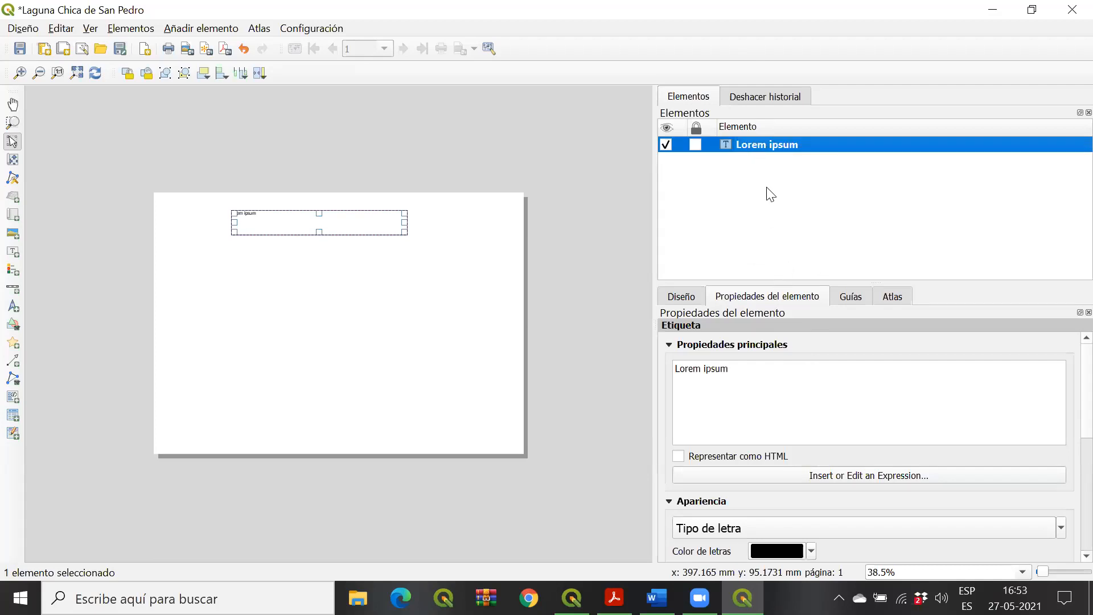
Step: Rename the label item in the layout's element list as "Humedal Laguna Chica de San Pedro"
double_click(782, 143)
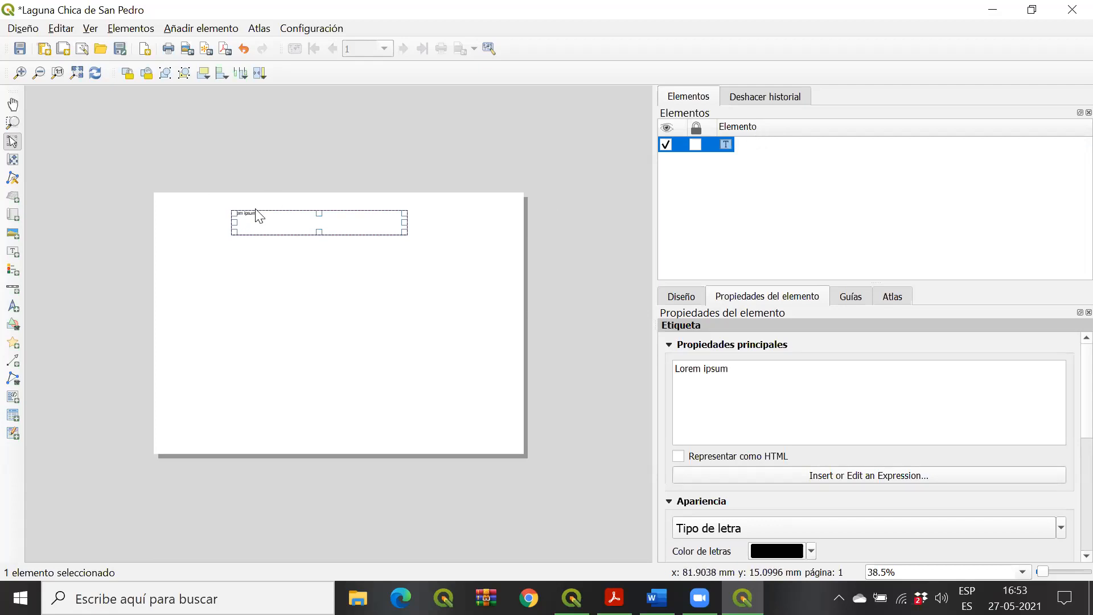
left_click(735, 371)
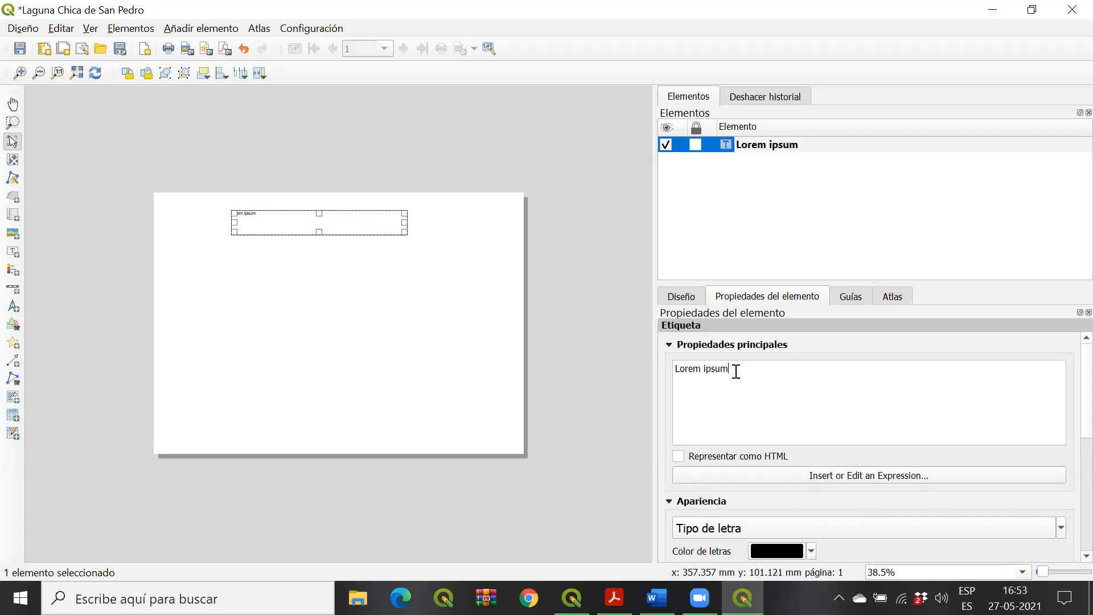
left_click(763, 147)
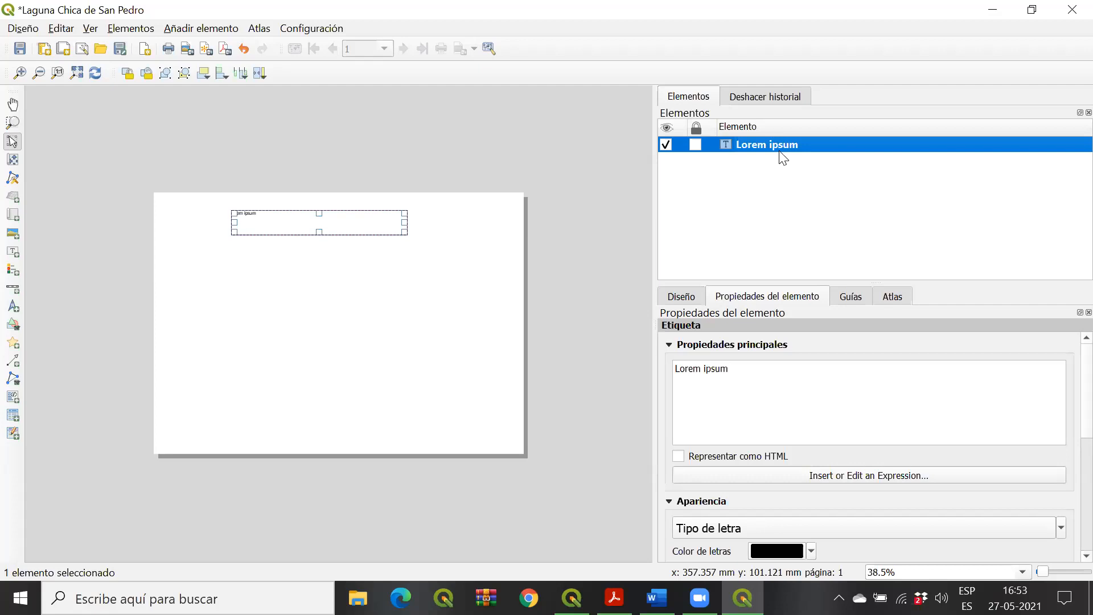
double_click(772, 143)
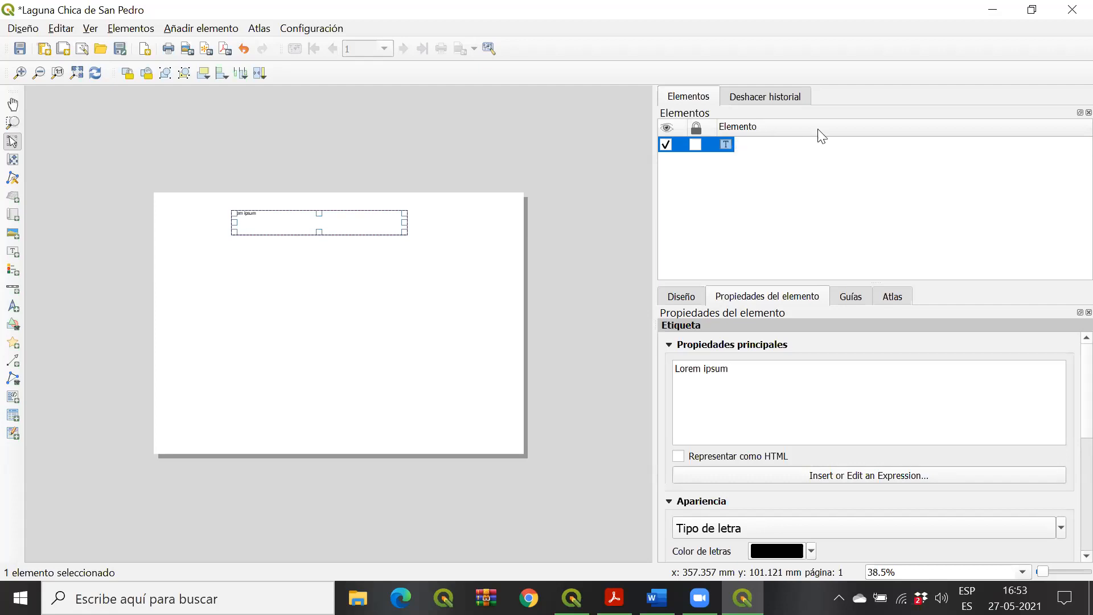
left_click(749, 375)
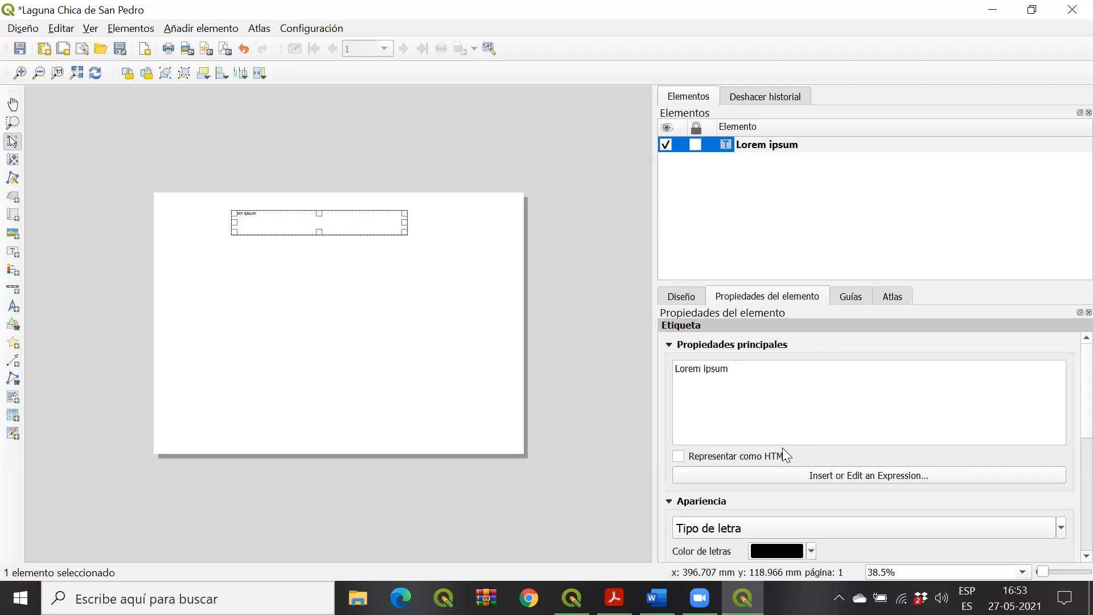
left_click(756, 144)
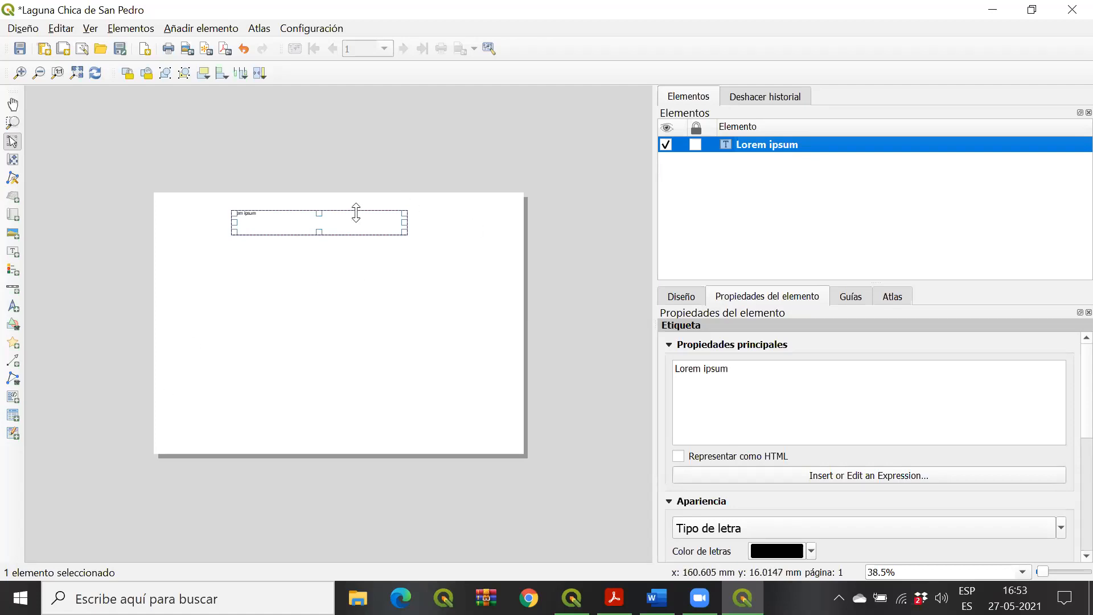
double_click(764, 145)
key("BackSpace")
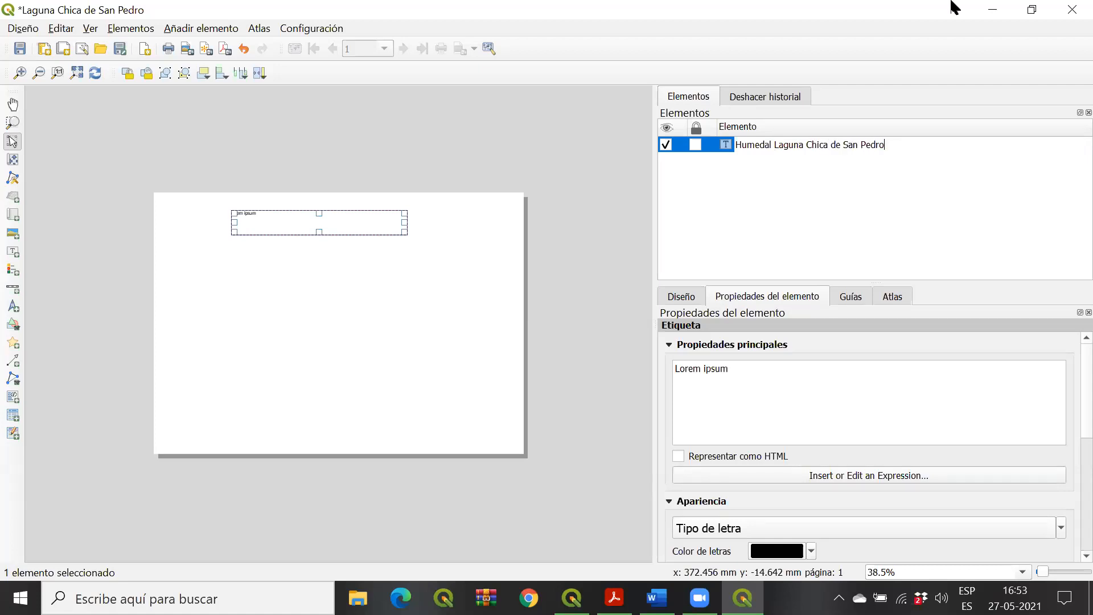
key("Return")
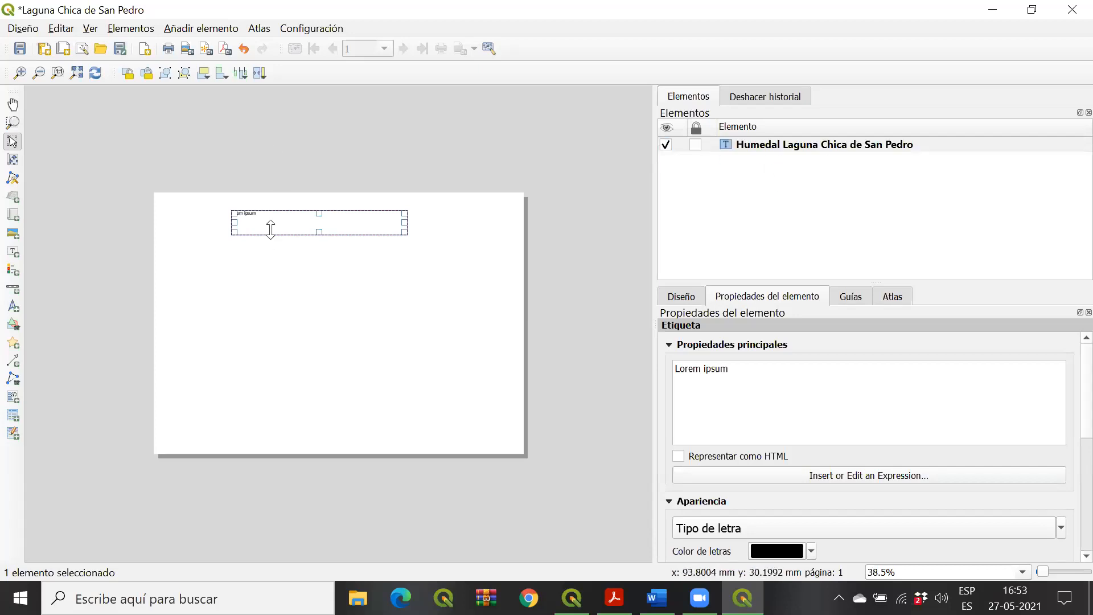
Step: Copy the label item's name and replace the label's placeholder text with "Humedal Laguna Chica de San Pedro"
double_click(830, 144)
key("ctrl+c")
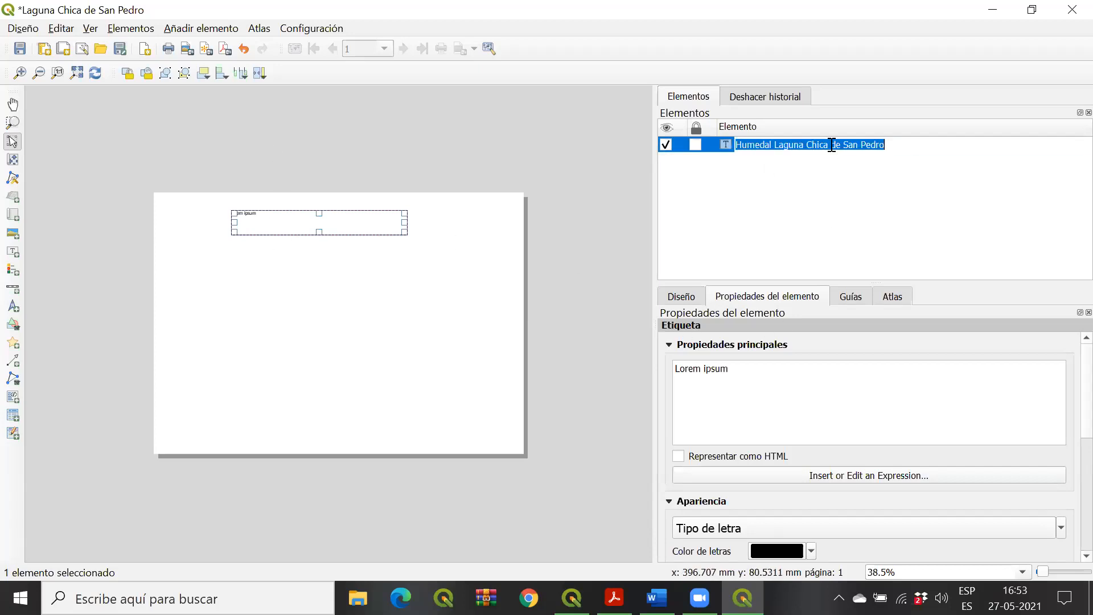
left_click(761, 397)
key("ctrl+a")
key("ctrl+v")
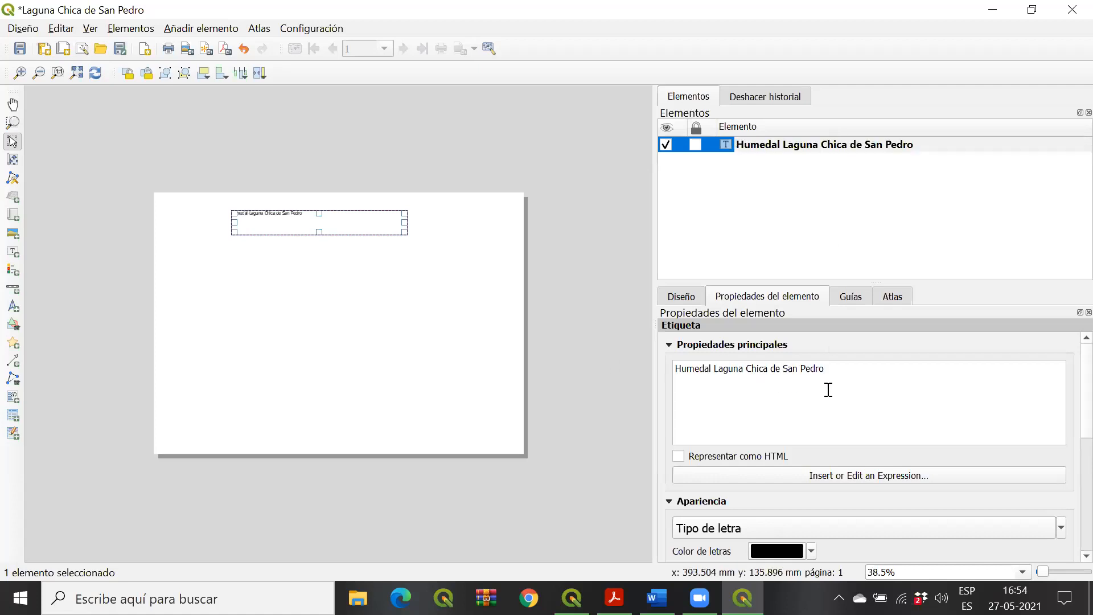
left_click(821, 144)
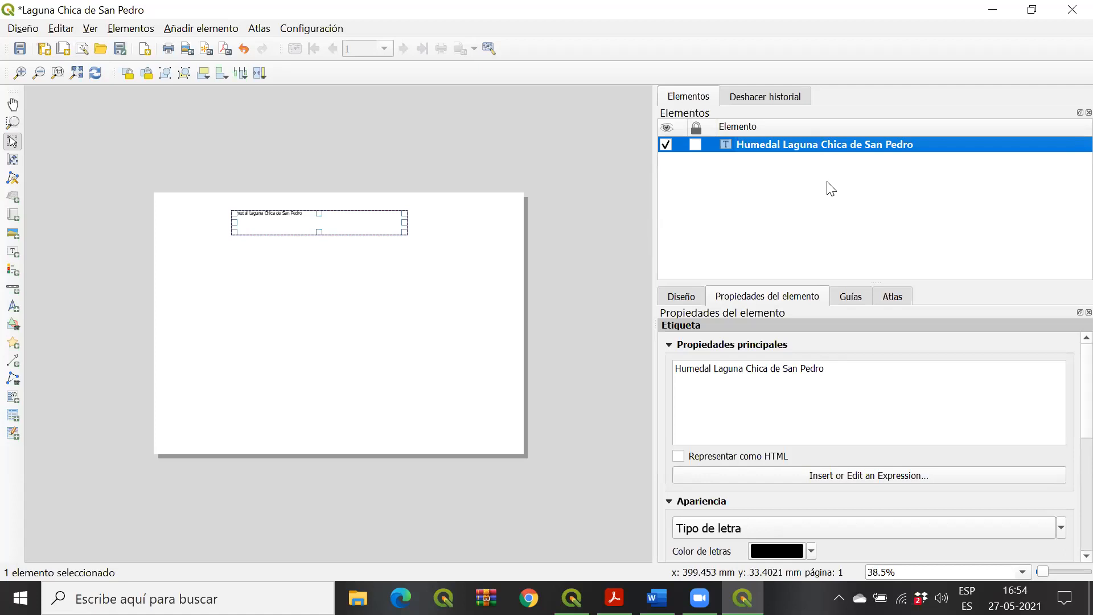
Step: Move the title label from the page's upper edge to just below the middle of the page
left_click_drag(335, 229, 364, 231)
left_click(830, 152)
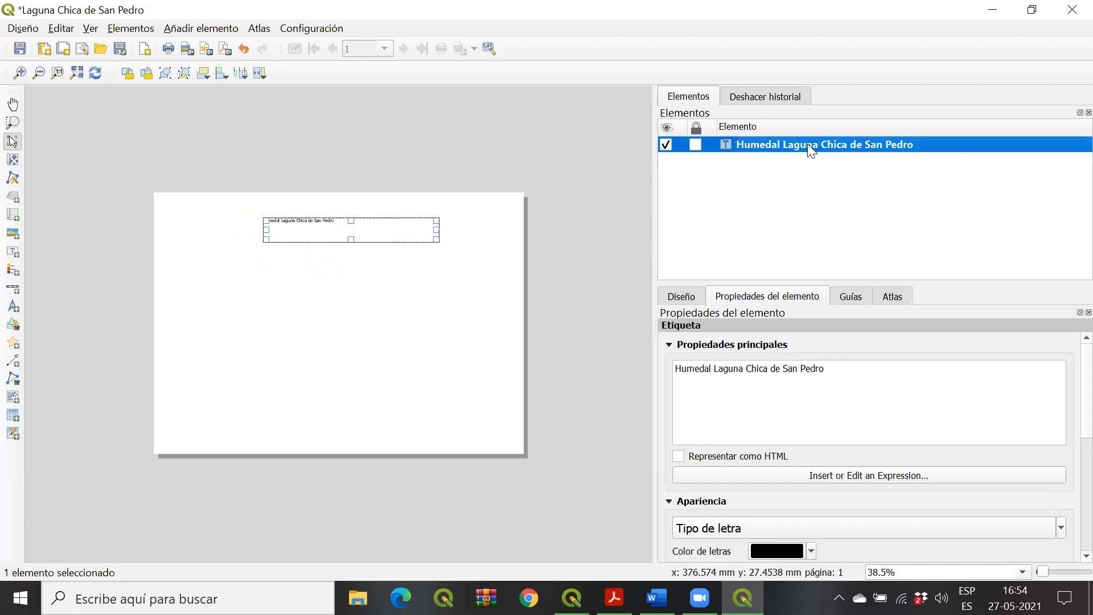
left_click(798, 371)
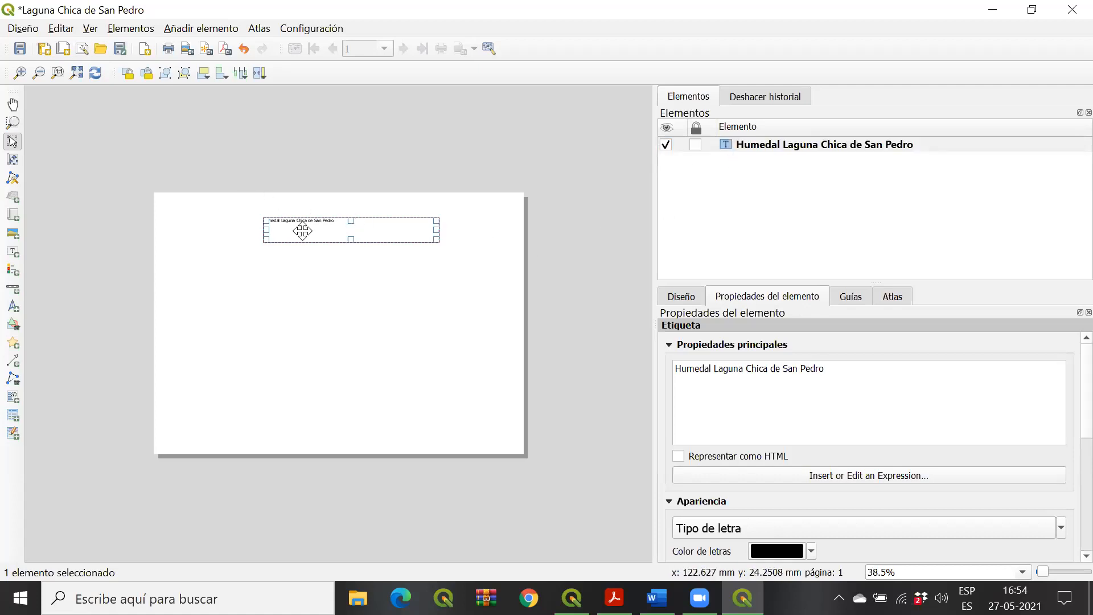
left_click_drag(311, 225, 303, 328)
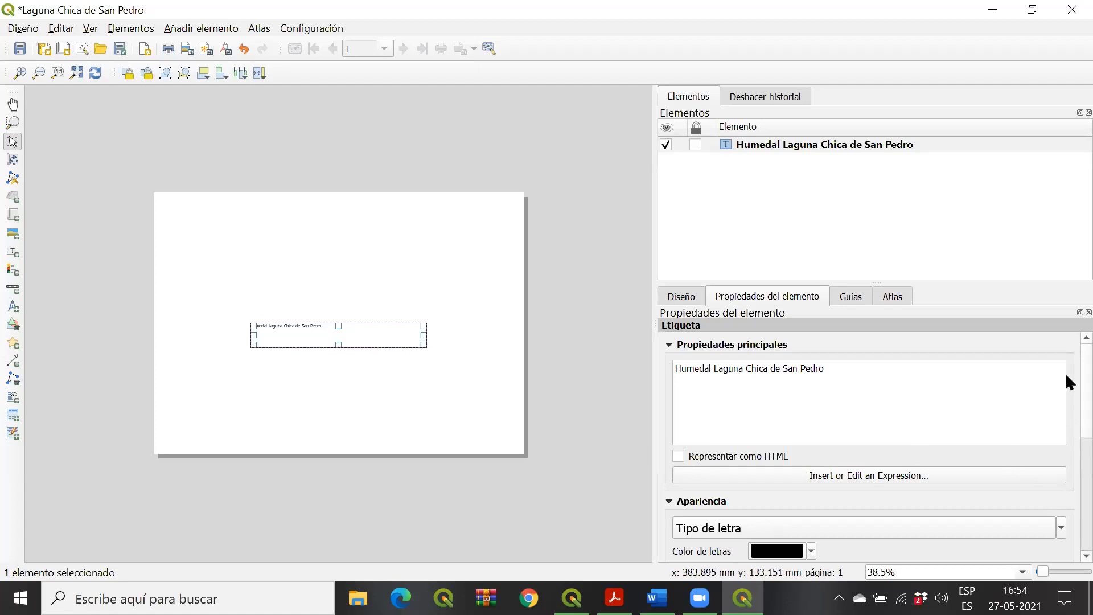
Step: Set the title label's font size to 16
scroll(1065, 375, "down", 2)
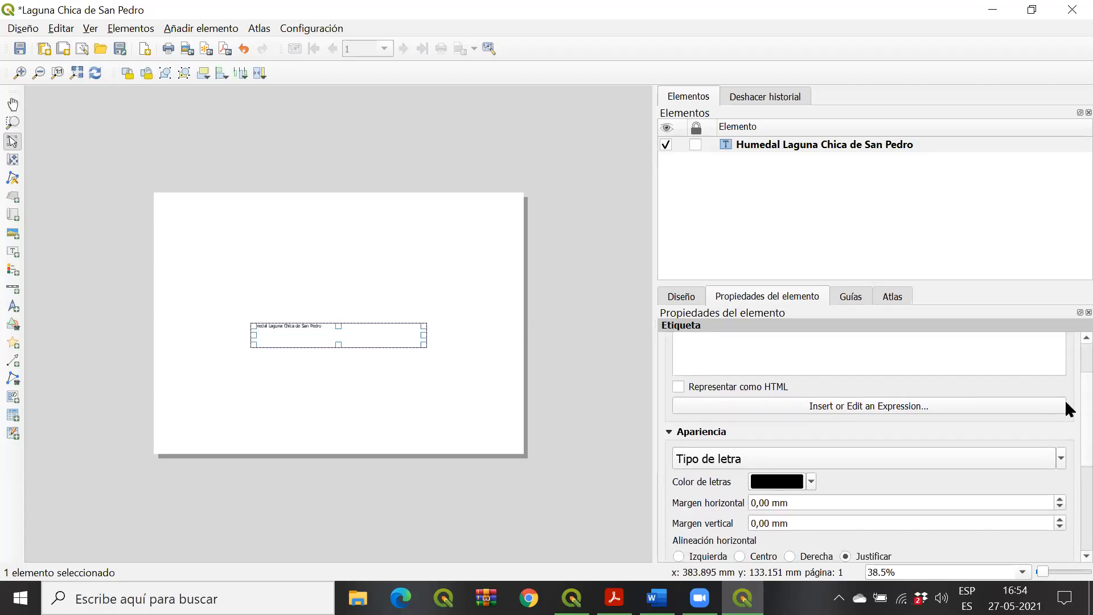
scroll(1066, 375, "up", 2)
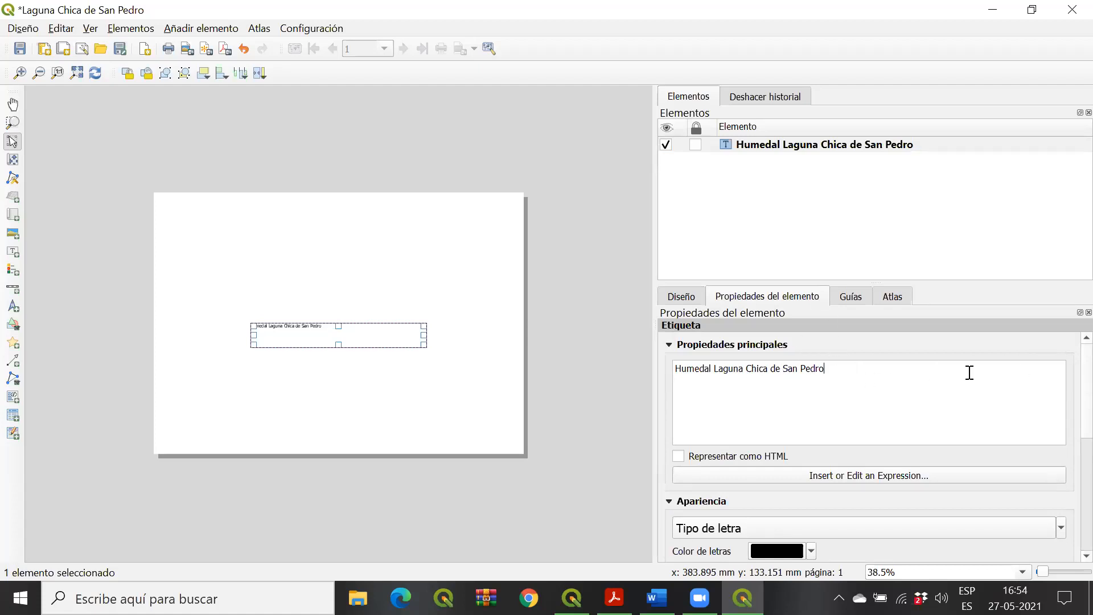
scroll(1064, 376, "down", 3)
scroll(1064, 435, "down", 1)
left_click(985, 364)
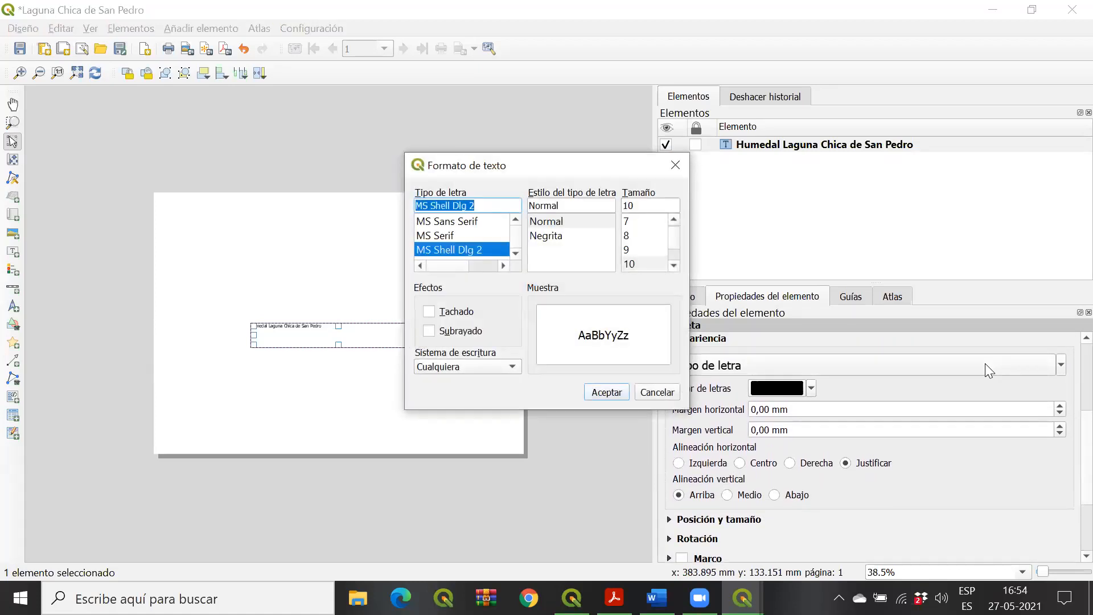
left_click_drag(519, 235, 517, 225)
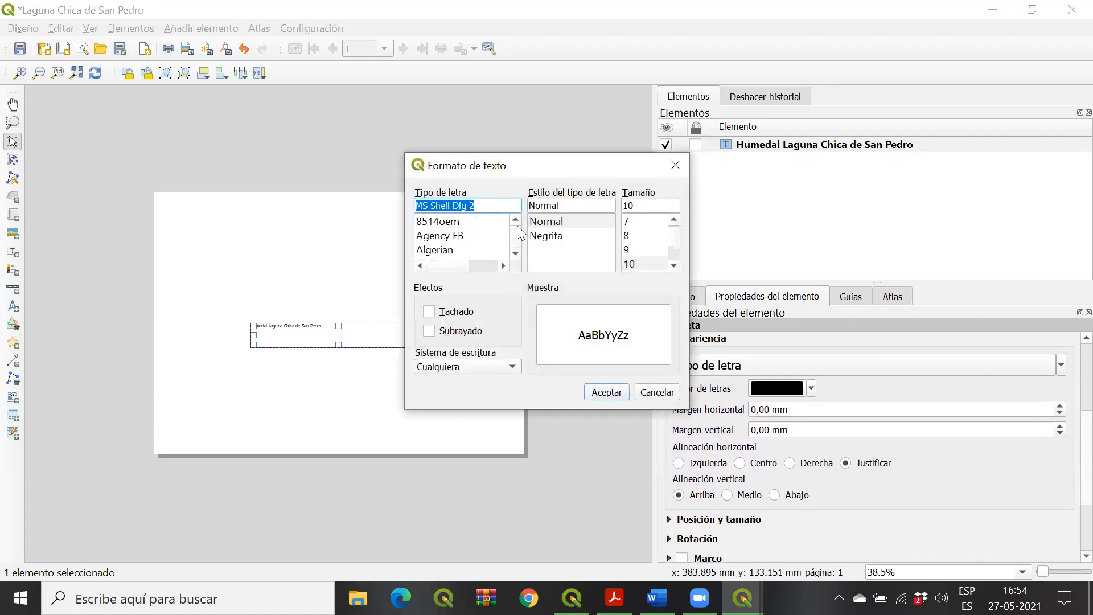
left_click(629, 248)
left_click(634, 234)
scroll(669, 240, "down", 2)
scroll(670, 241, "up", 1)
scroll(671, 239, "down", 1)
left_click(632, 249)
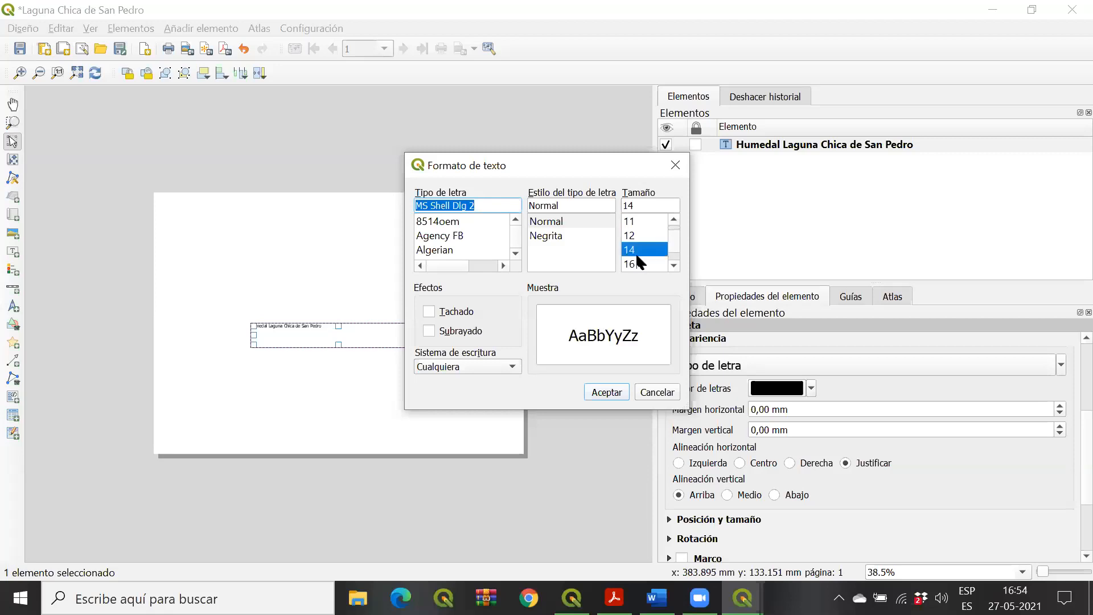
left_click(633, 263)
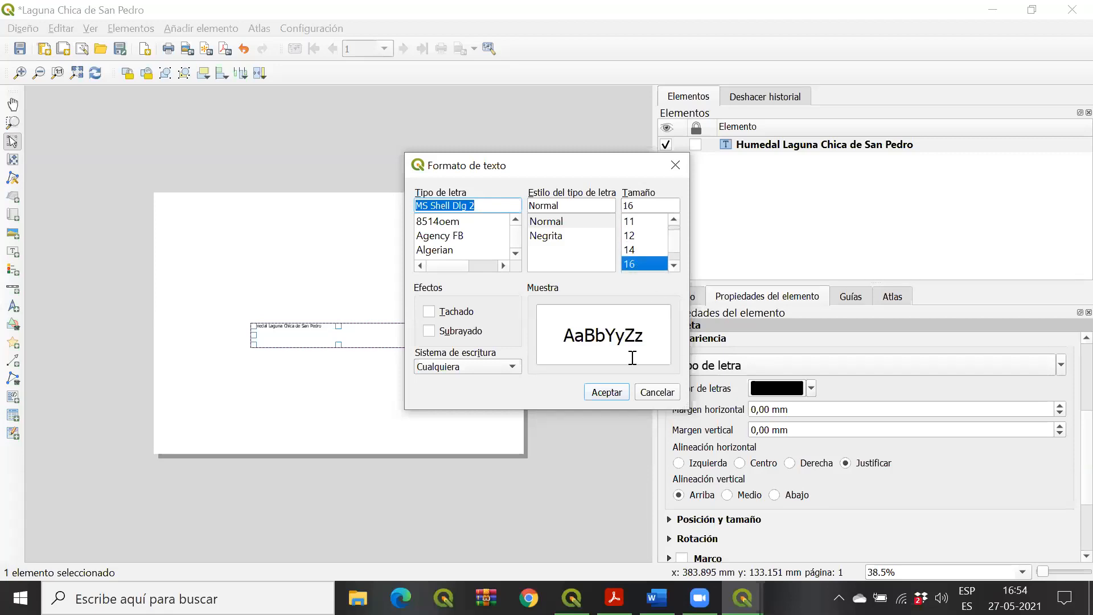
left_click(619, 392)
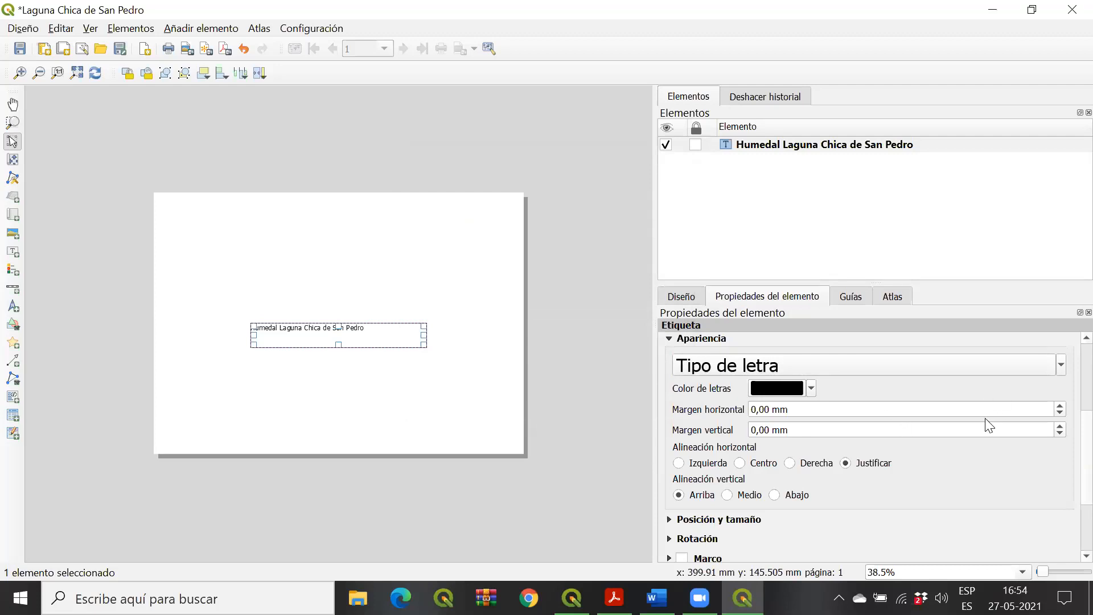
Step: Enlarge the title label's font size to 24
left_click(1034, 373)
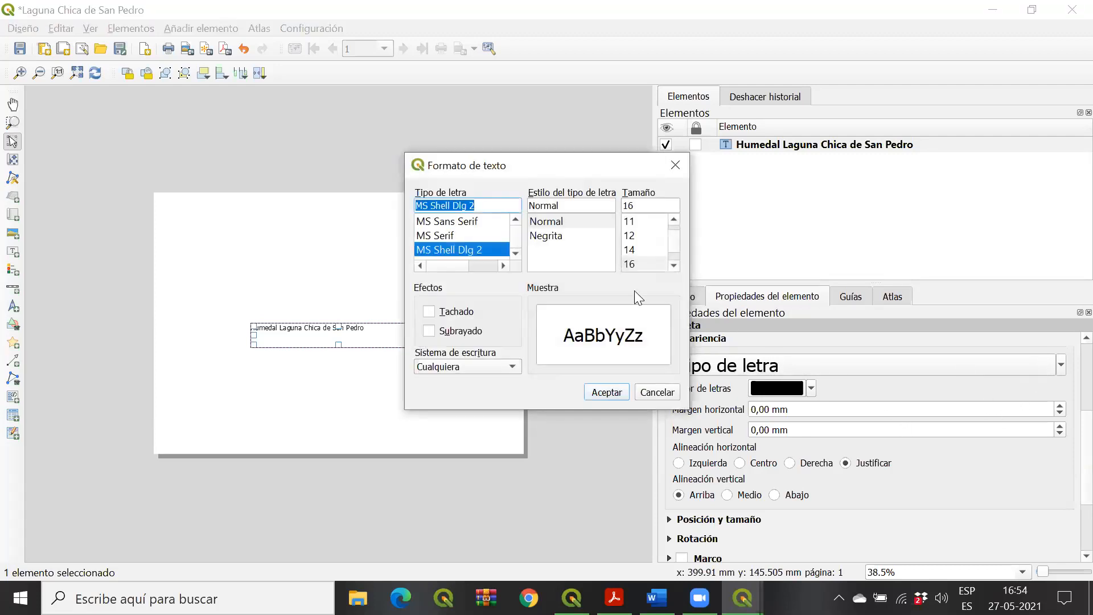
left_click_drag(674, 236, 675, 239)
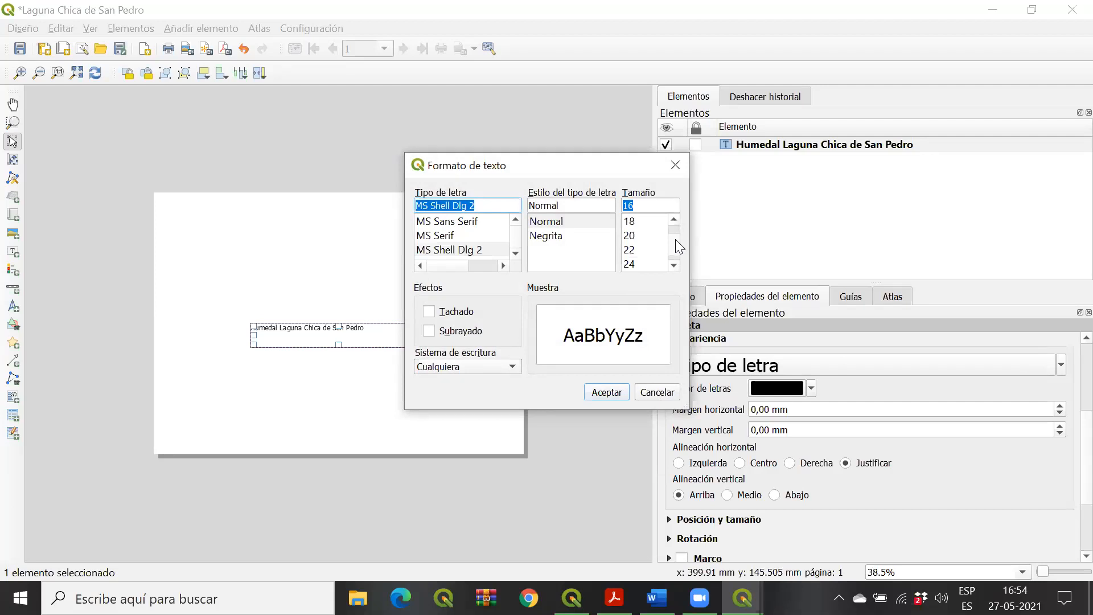
left_click(673, 264)
left_click(628, 250)
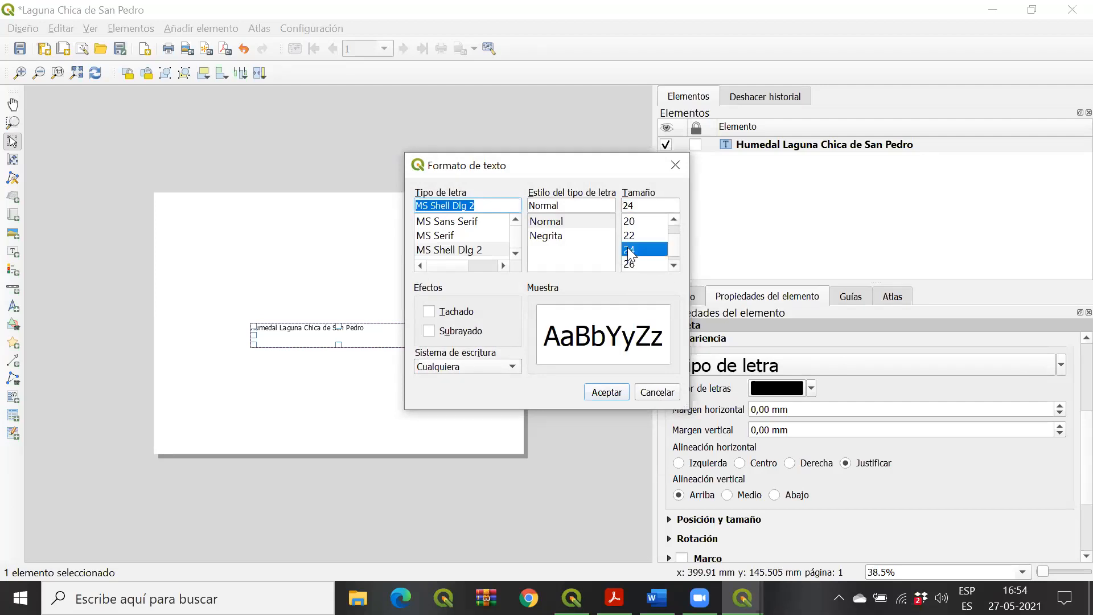
left_click(606, 393)
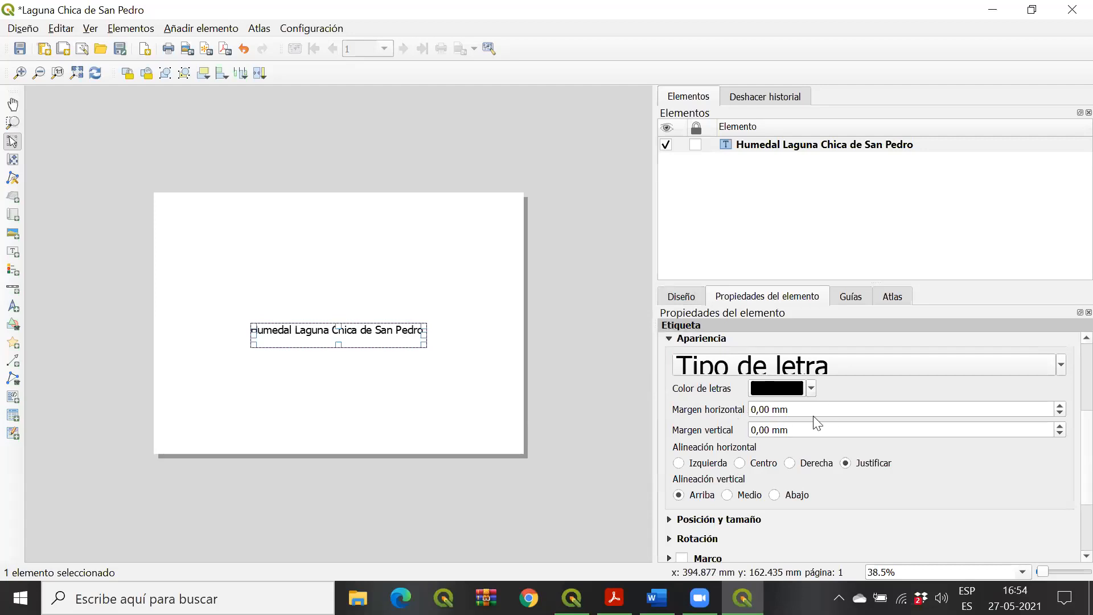
Step: Set the title label's font style to Negrita
left_click(1019, 364)
left_click(554, 237)
left_click(620, 394)
Step: Move the title label to the page's lower edge and resize its frame to fit closely around the single text line
left_click_drag(421, 341, 470, 370)
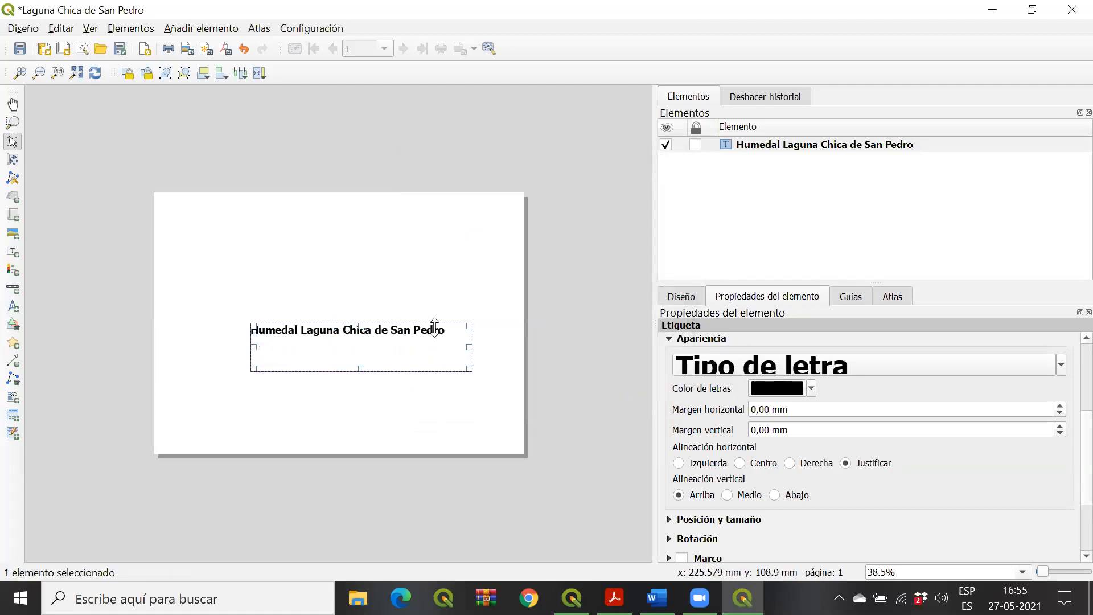
left_click_drag(415, 339, 396, 428)
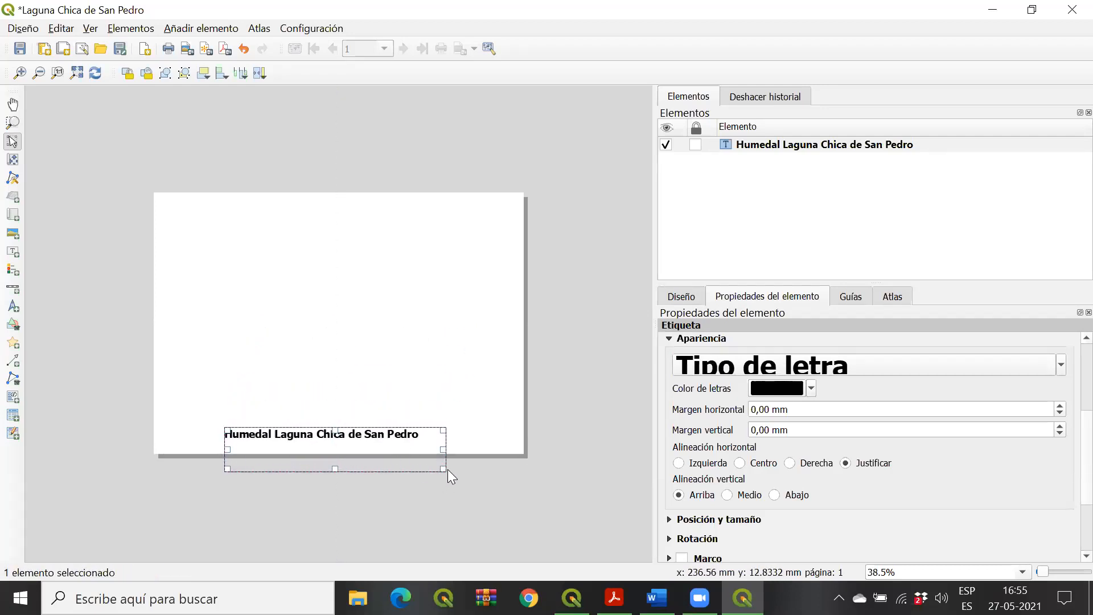
left_click_drag(442, 469, 434, 447)
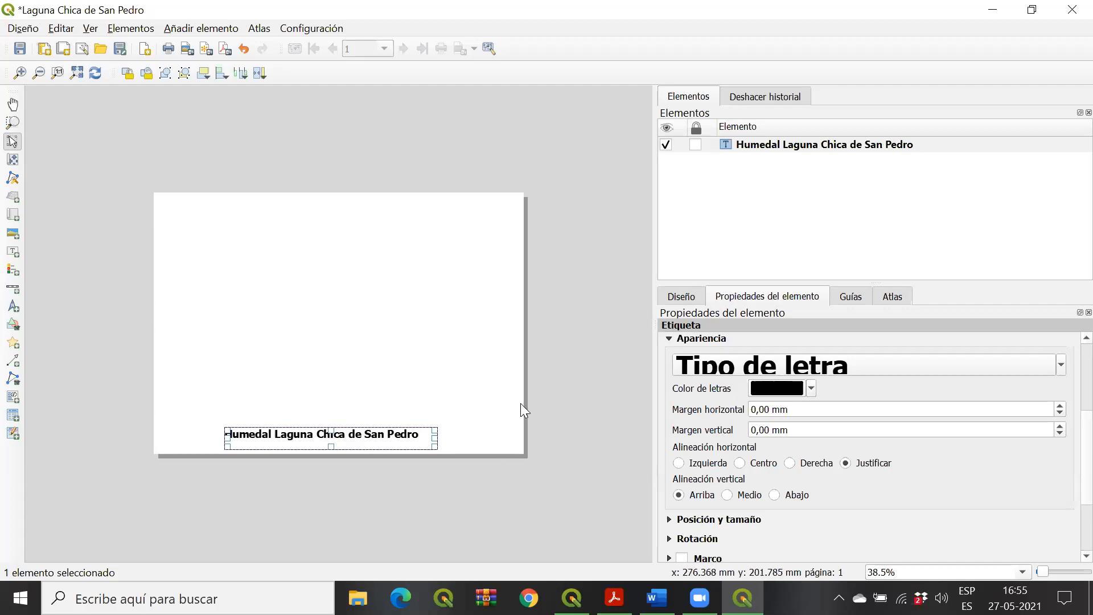
left_click(470, 443)
left_click(403, 434)
mouse_move(360, 434)
left_mouse_down()
mouse_move(372, 433)
mouse_move(359, 436)
left_mouse_up()
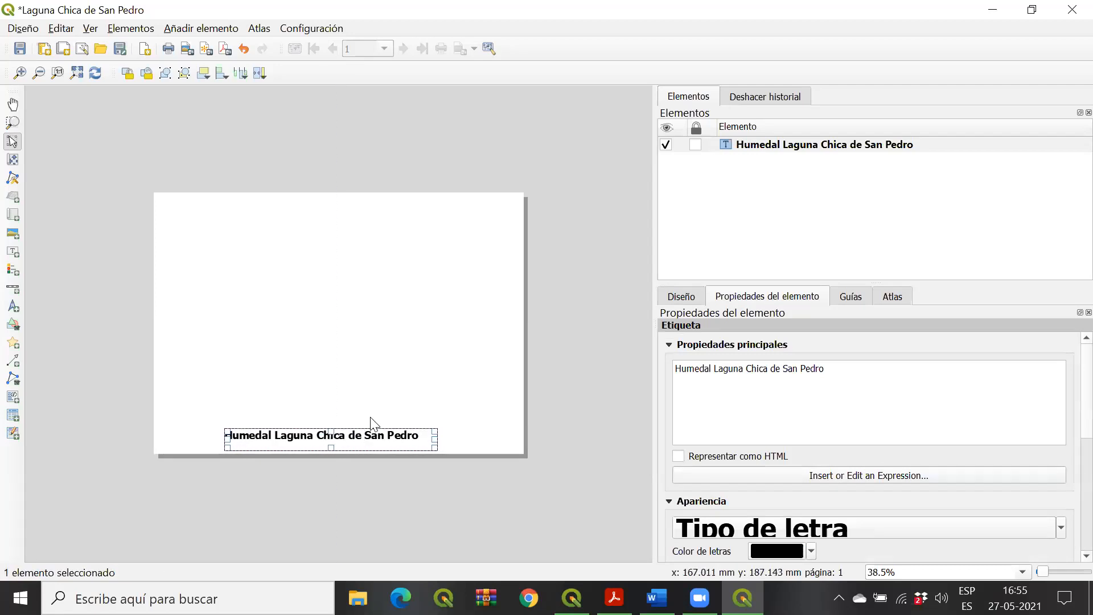
Step: Reduce the title label's font size to 22
left_click(480, 371)
left_click(410, 436)
left_click(759, 367)
scroll(1065, 410, "down", 3)
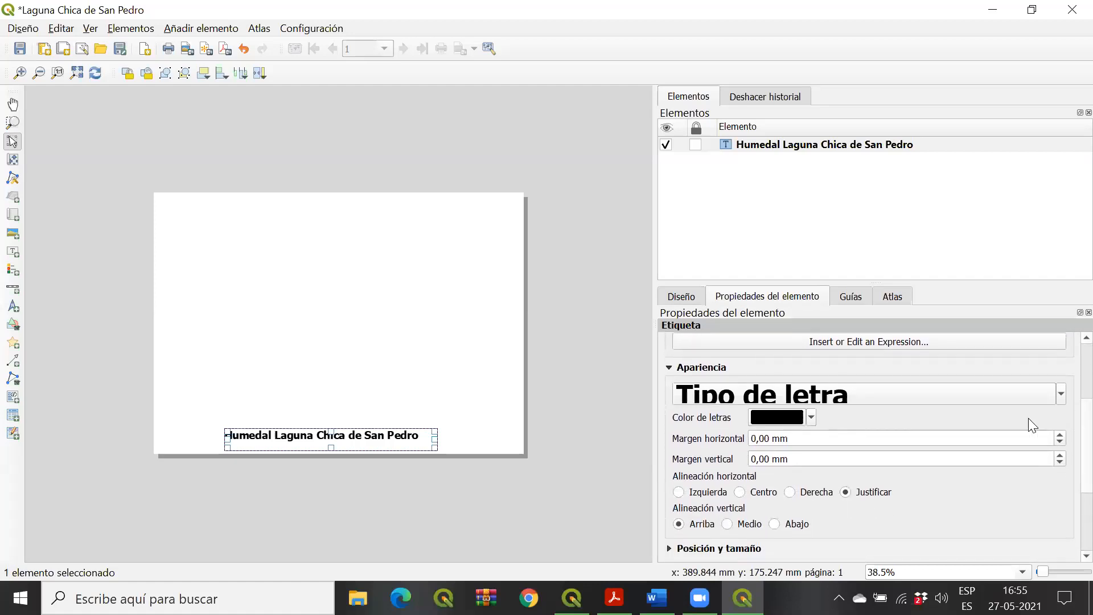
left_click(998, 404)
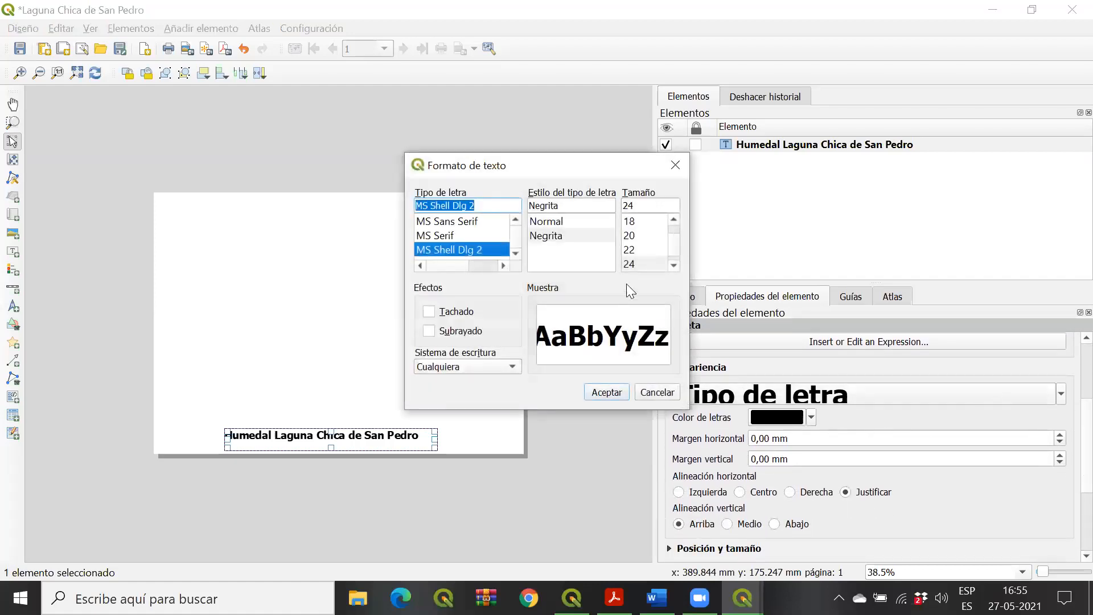
left_click(648, 250)
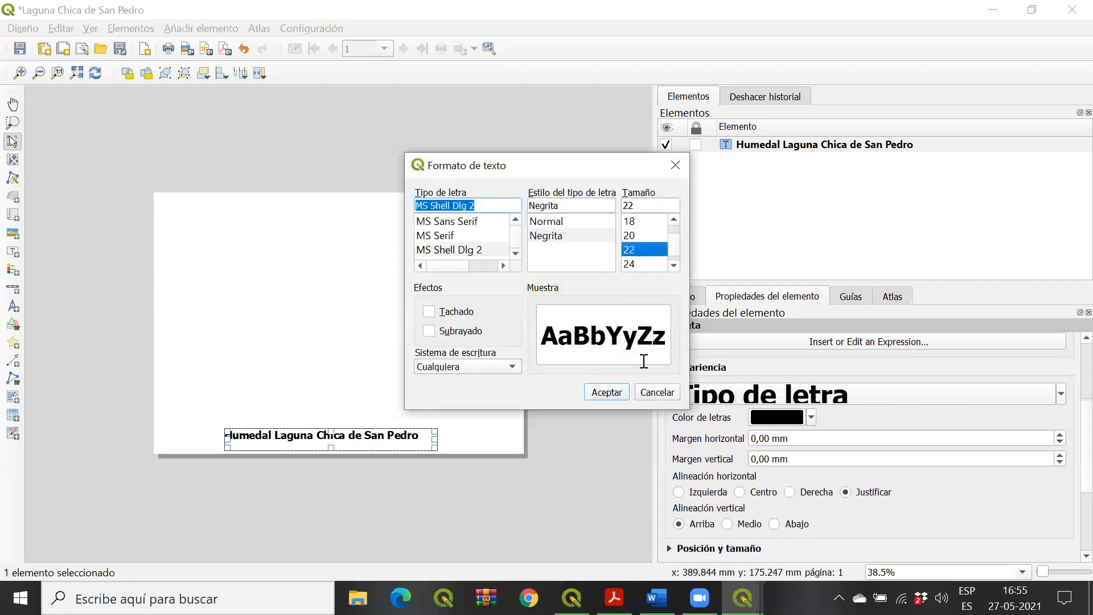
left_click(607, 393)
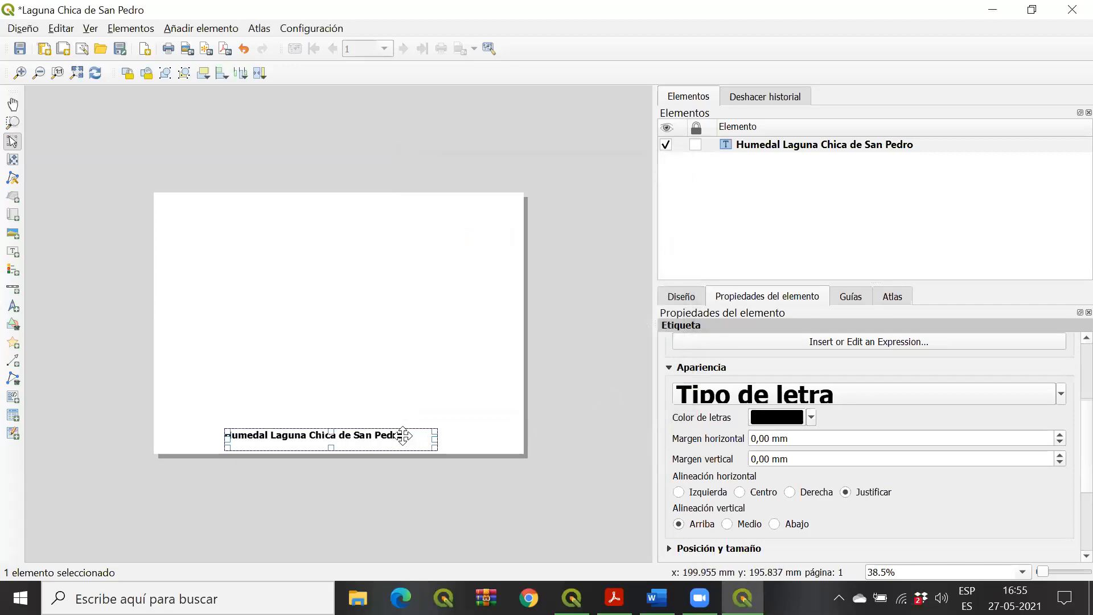
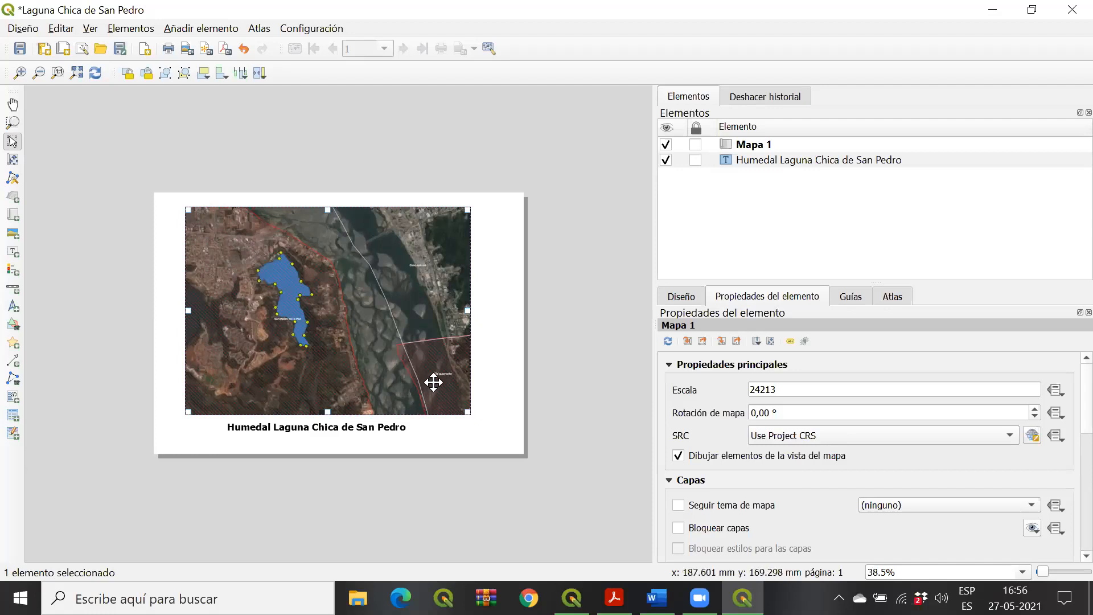
Step: Restore the maximized layout window to a smaller floating window in front of the main project window
double_click(825, 17)
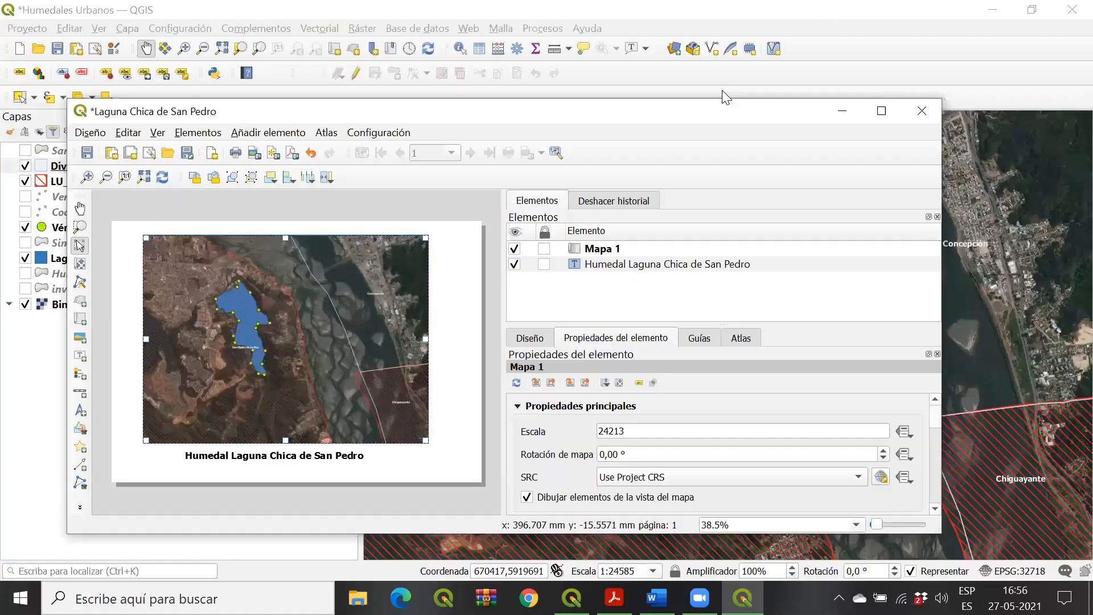
Step: Maximize the layout window and shift the map frame slightly to the right on the page
left_click(892, 114)
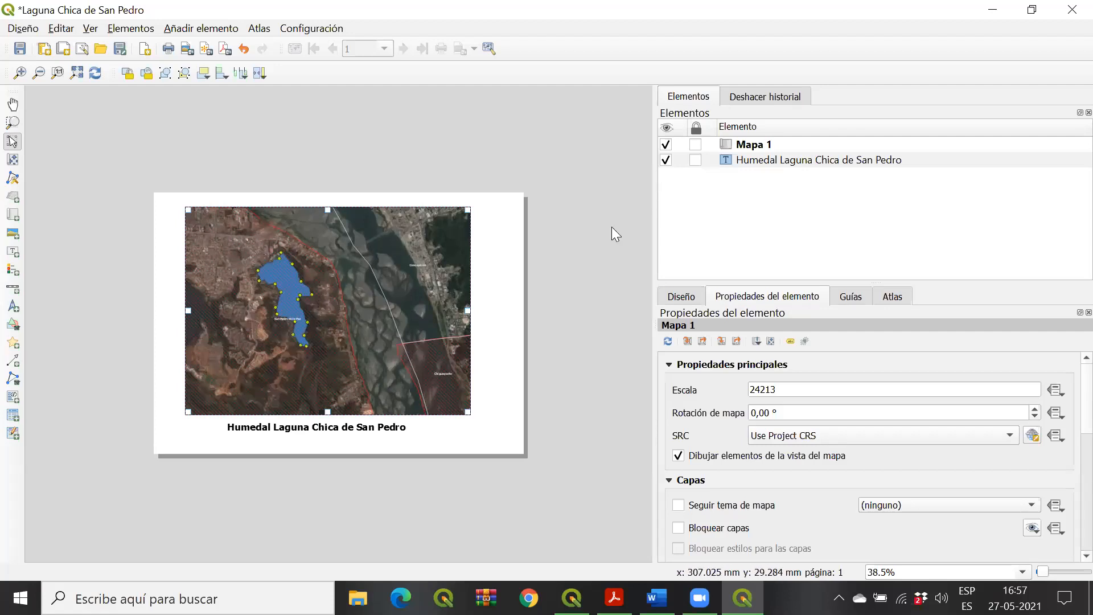
left_click_drag(317, 292, 375, 312)
left_click_drag(379, 312, 378, 313)
left_click(72, 170)
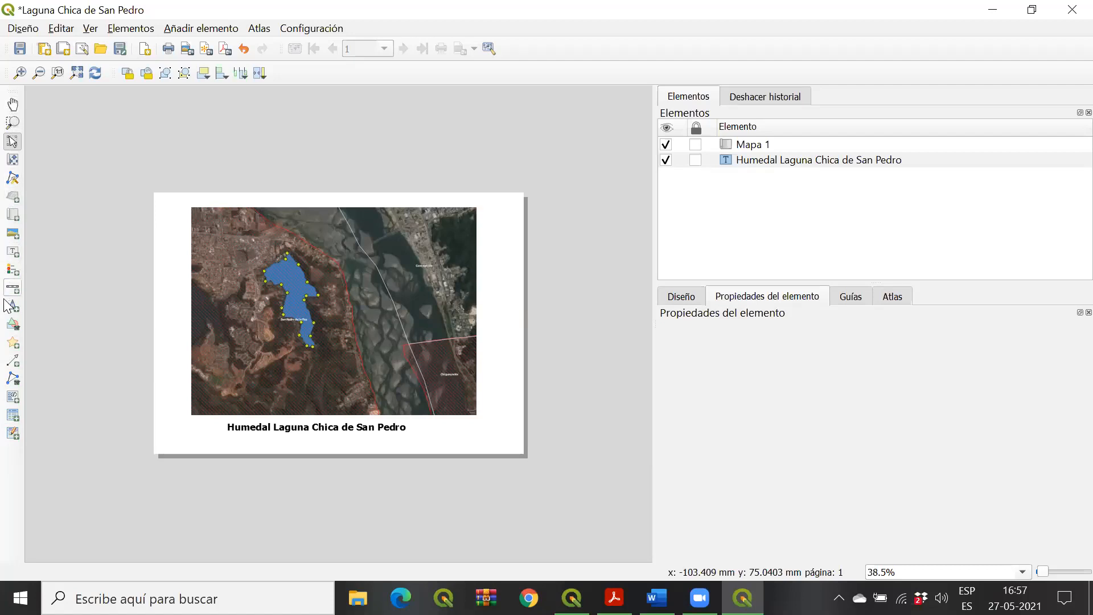
Step: Move the map content inside its frame so the lagoon sits slightly further right and down
left_click(13, 160)
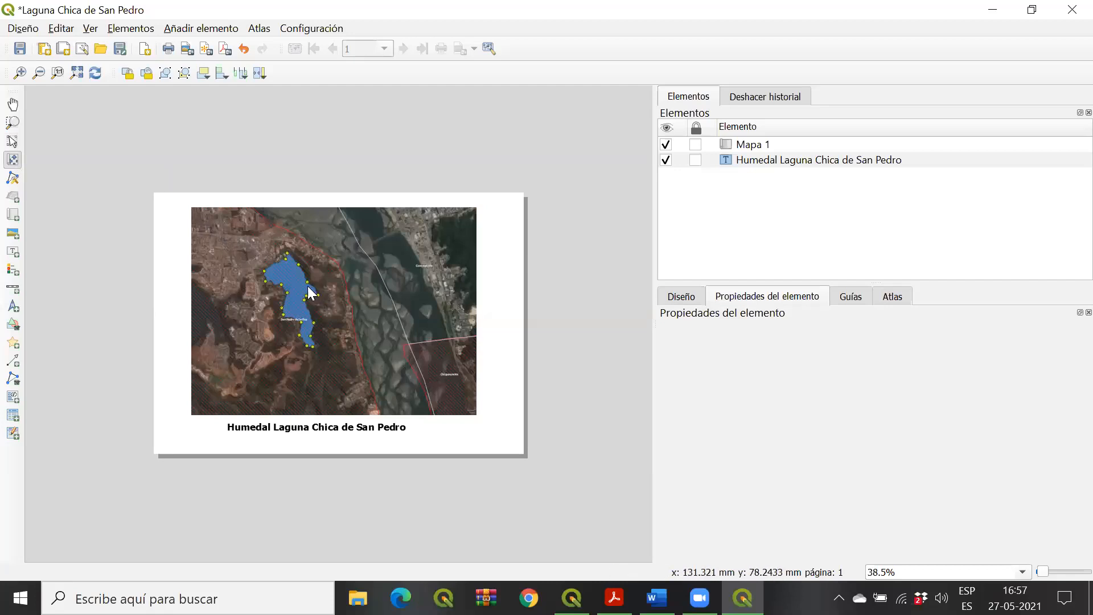
left_click_drag(283, 282, 312, 323)
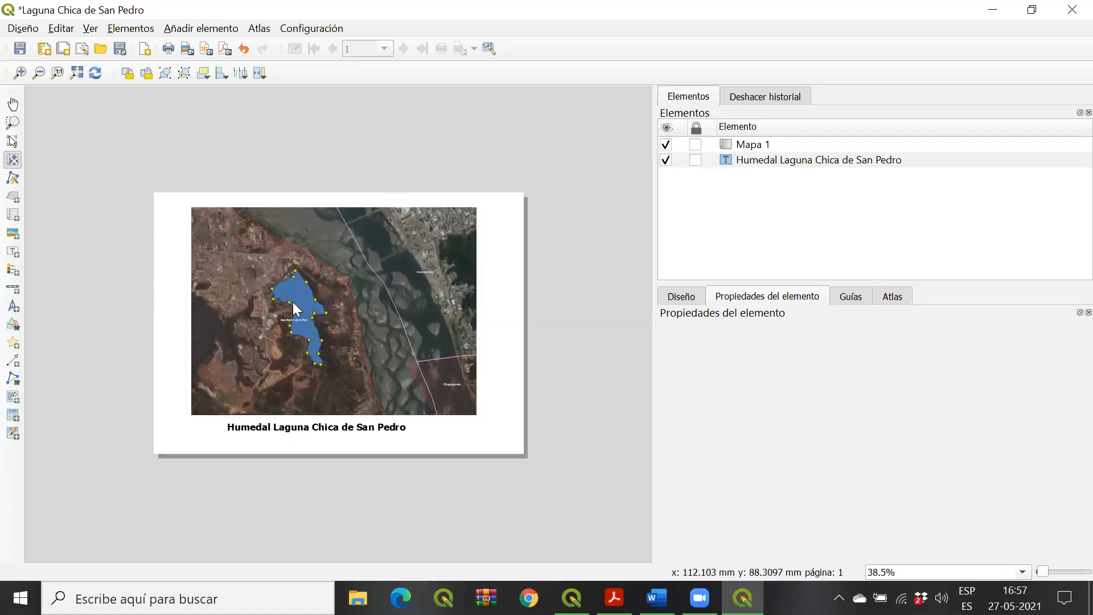
left_click_drag(288, 309, 318, 301)
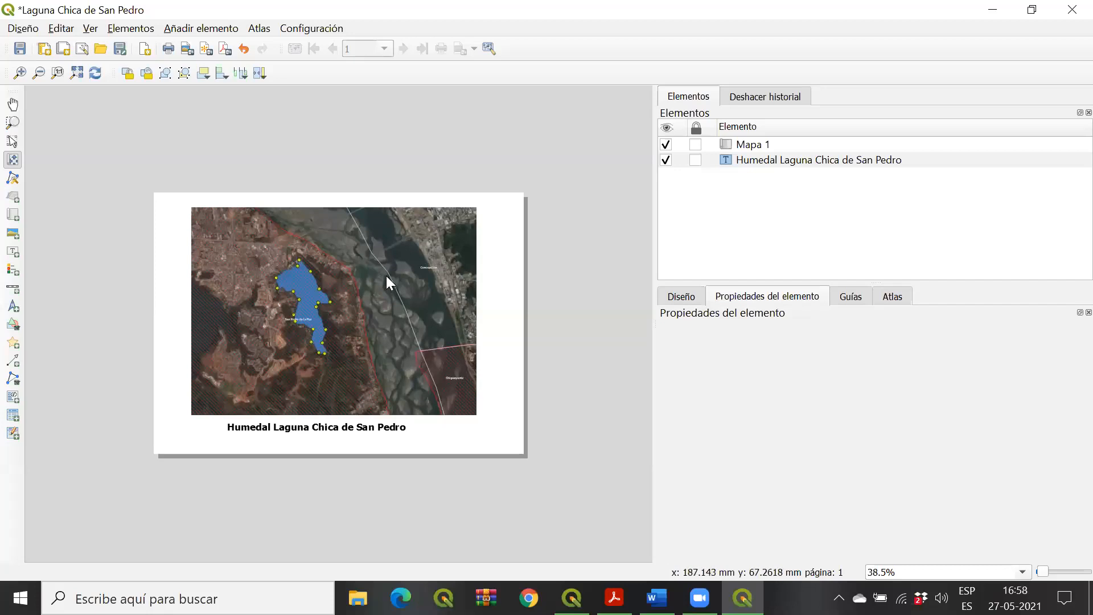
Step: Enlarge the map content to scale 12107 and recenter the lagoon within the map frame
left_click(324, 297)
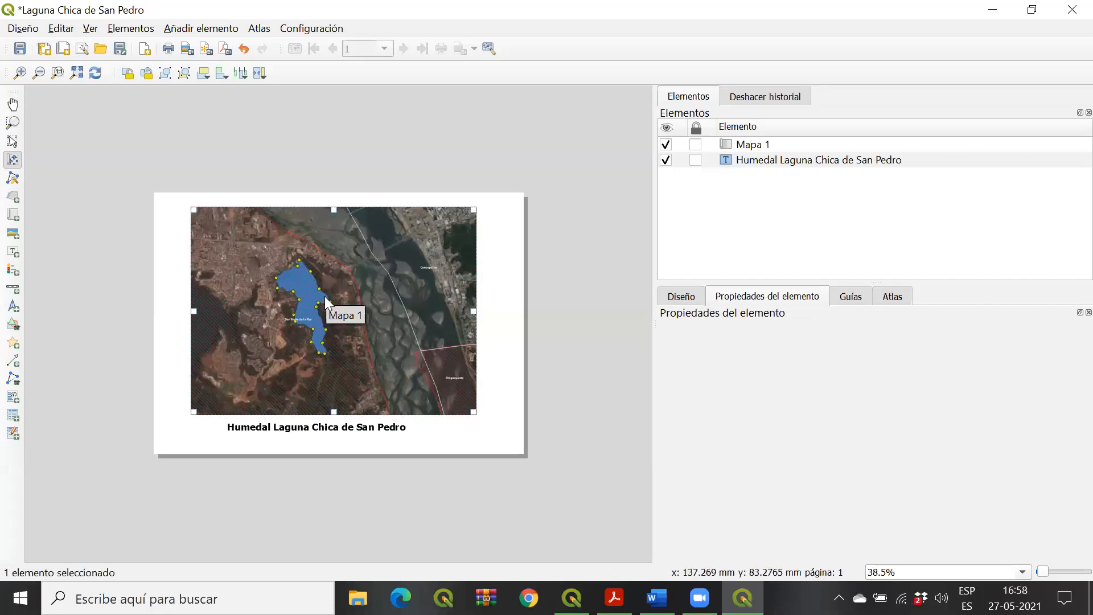
scroll(321, 304, "up", 2)
scroll(321, 304, "down", 2)
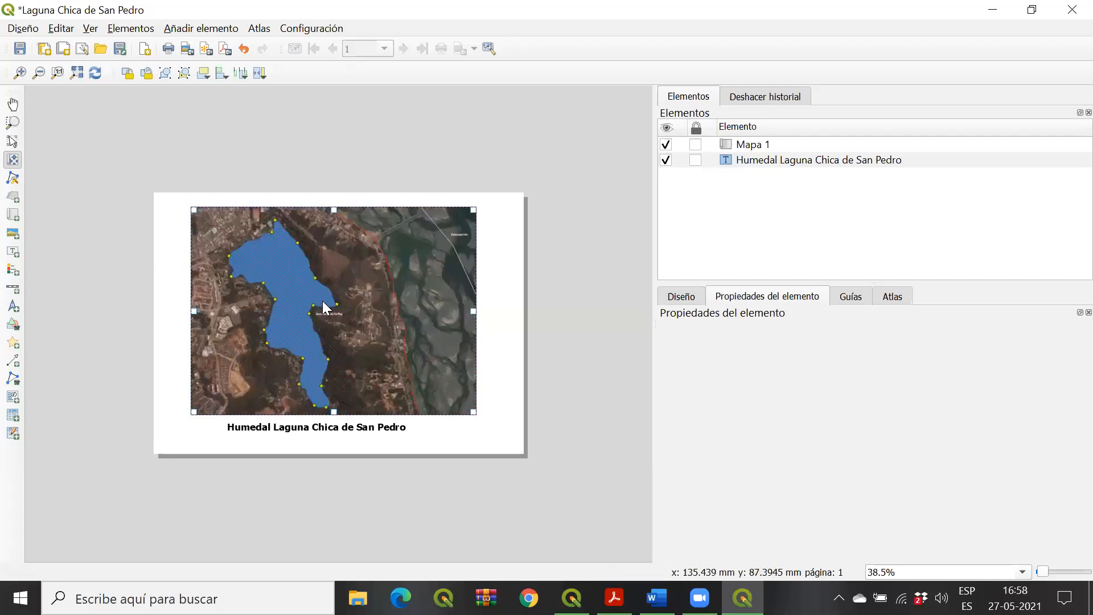
left_click_drag(323, 302, 364, 299)
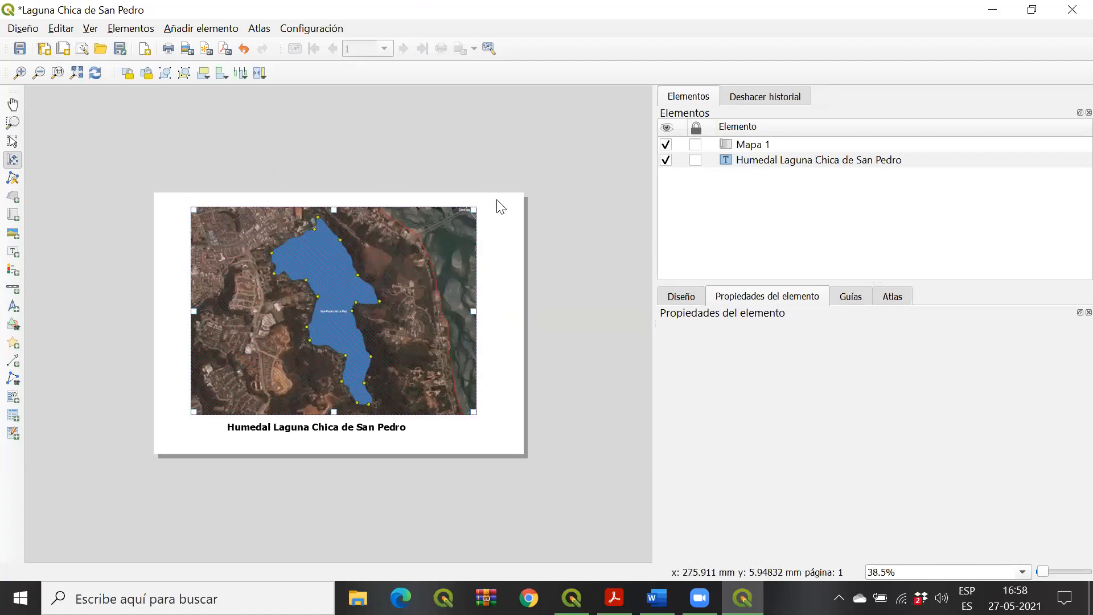
left_click_drag(327, 297, 353, 307)
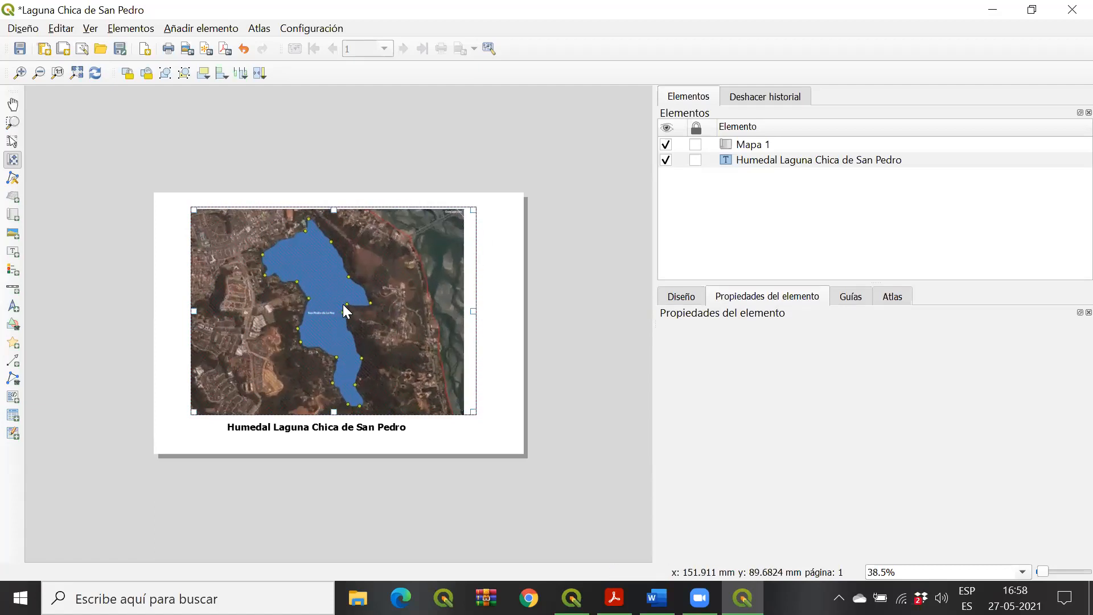
Step: Move the whole map frame slightly left and down so it ends just above the title label
left_click(12, 108)
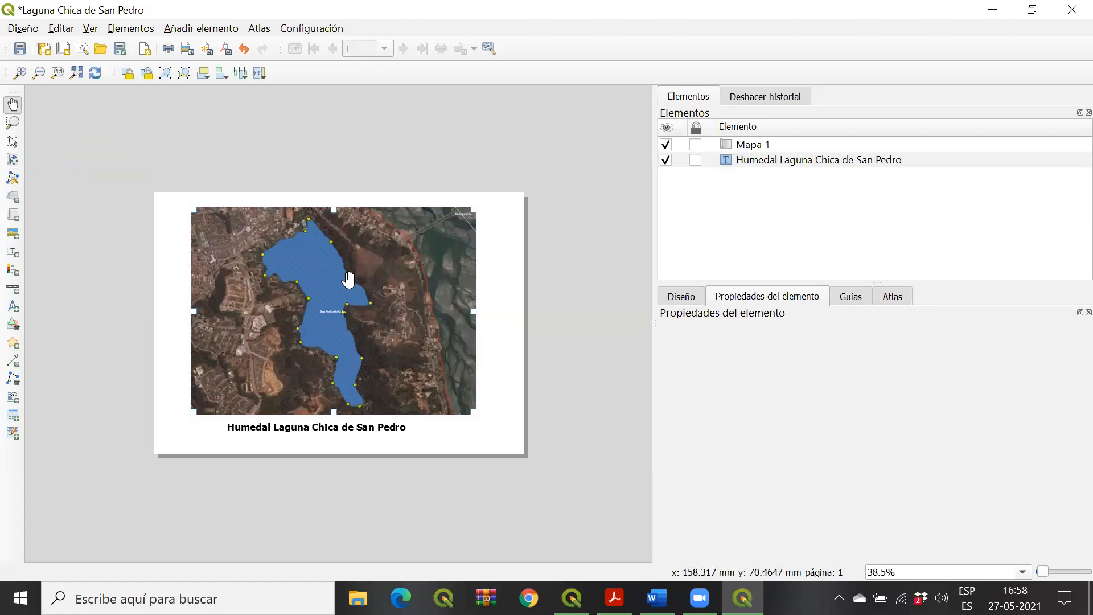
left_click(12, 142)
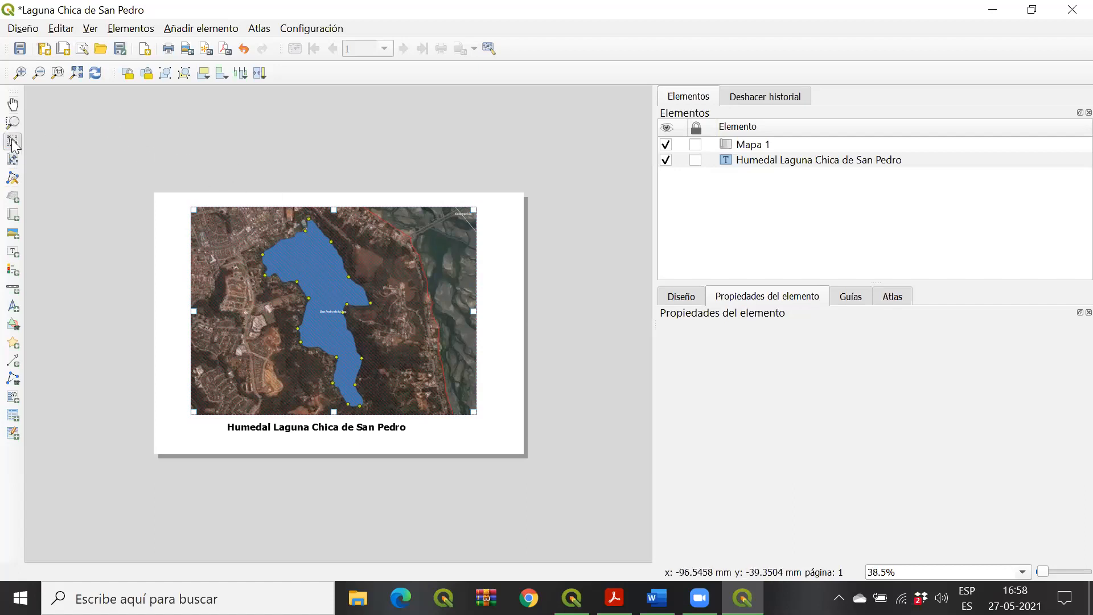
left_click(275, 261)
left_click_drag(389, 314, 356, 305)
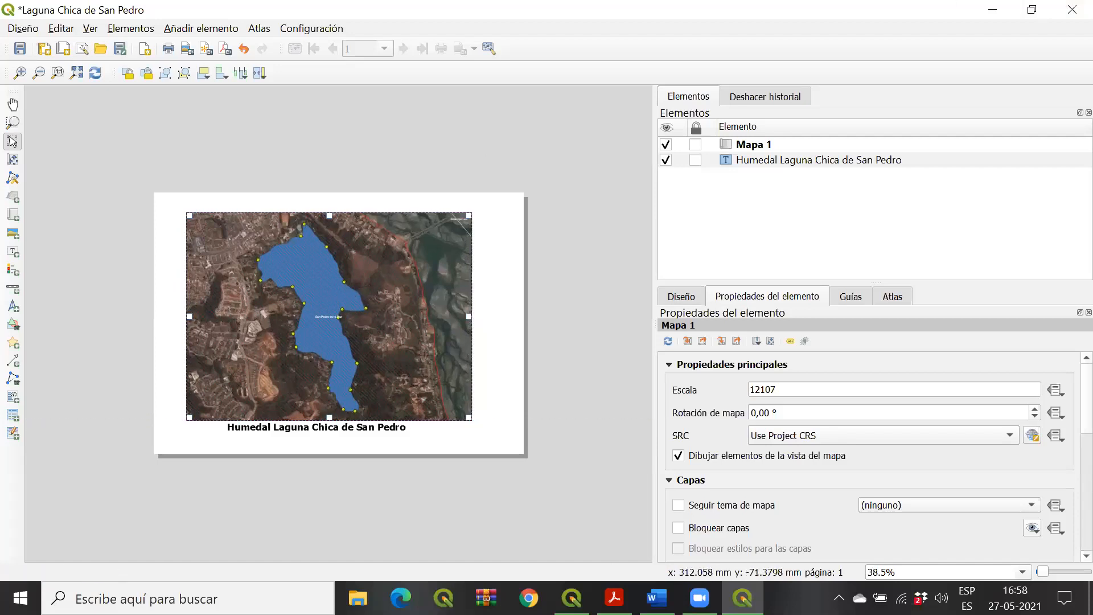
Step: Compare the element properties of the map and the title label by selecting each one alternately
left_click(757, 143)
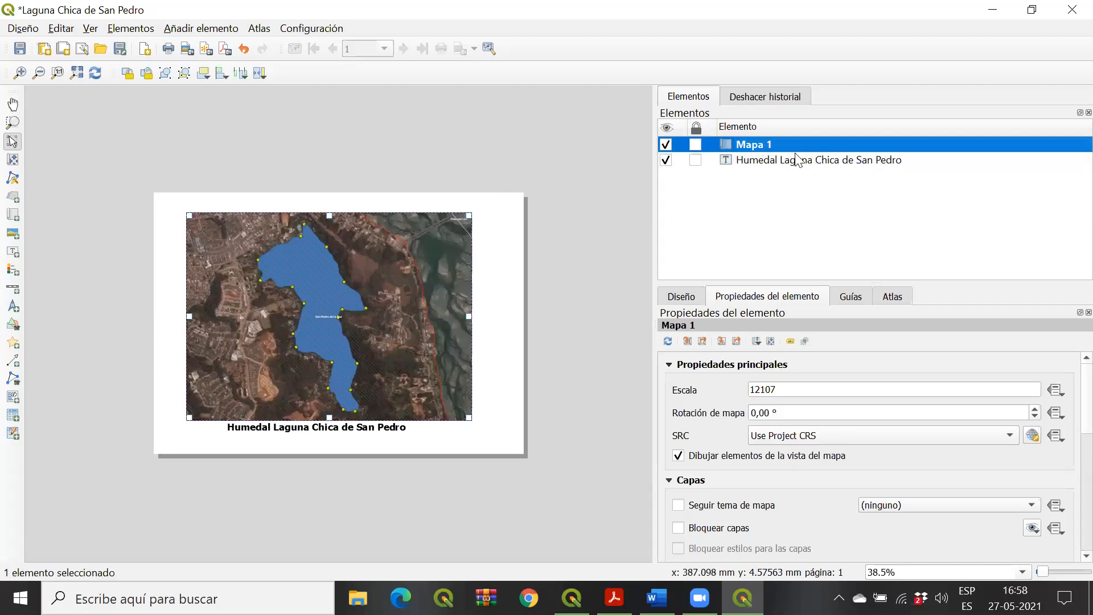
left_click(778, 161)
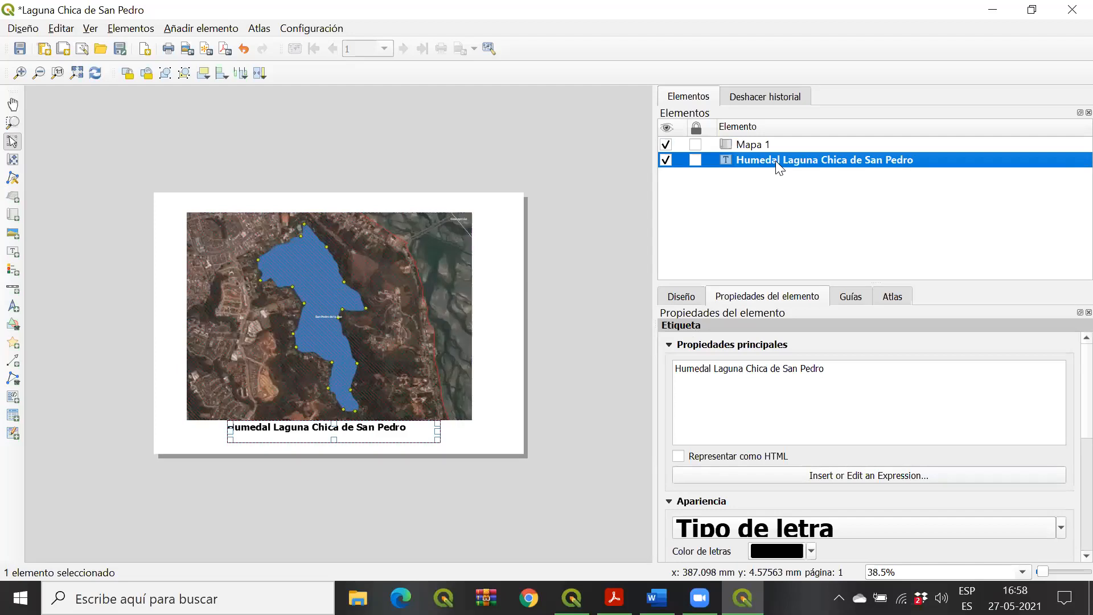
left_click(768, 145)
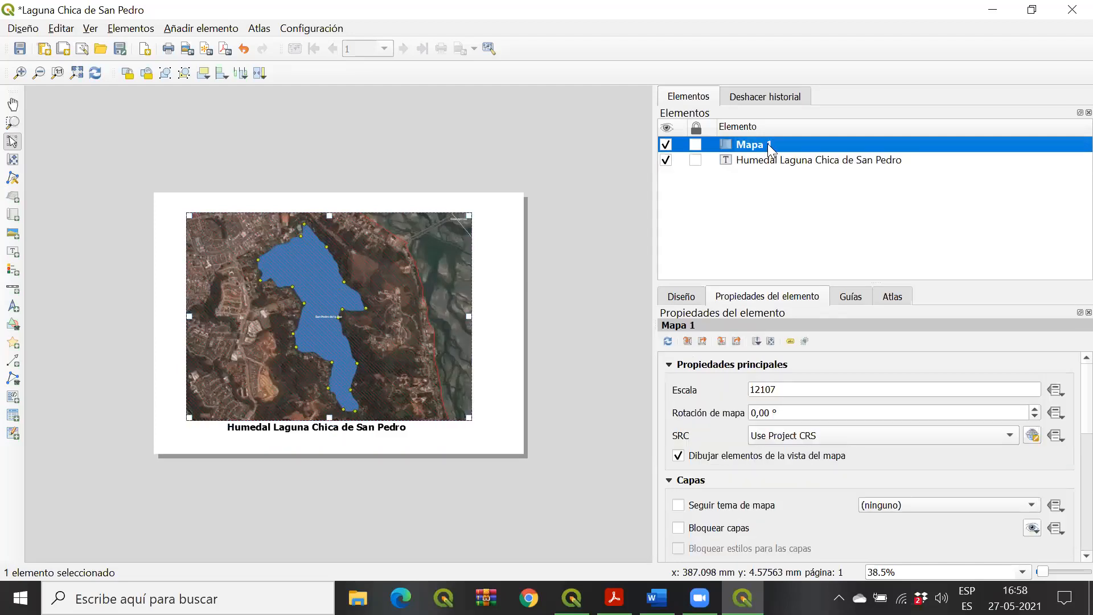
left_click(765, 165)
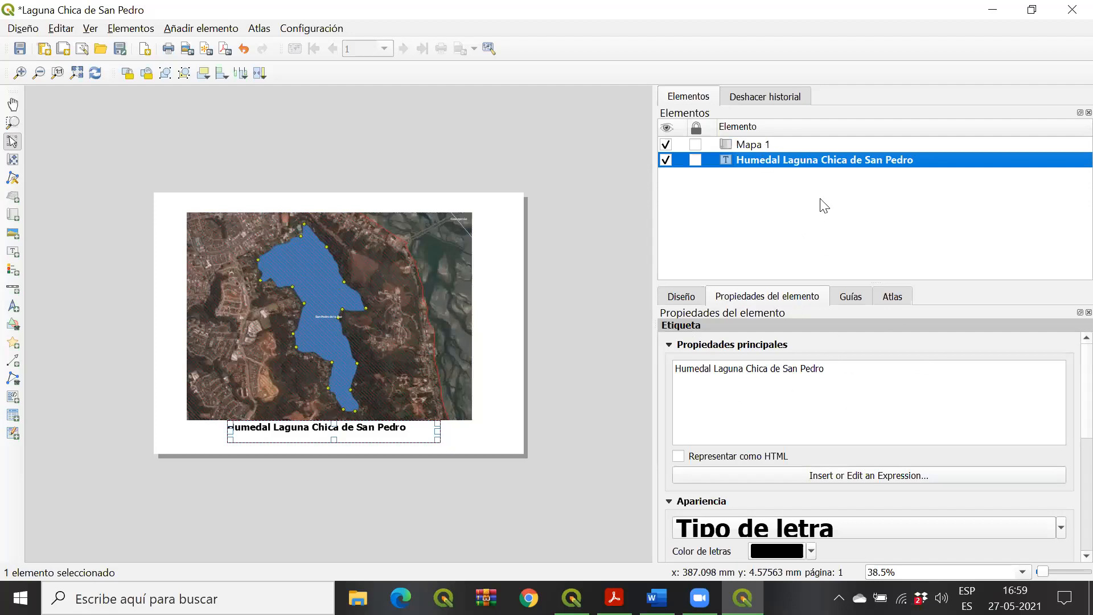
left_click(765, 145)
left_click(749, 164)
left_click(741, 144)
left_click(747, 165)
left_click(749, 147)
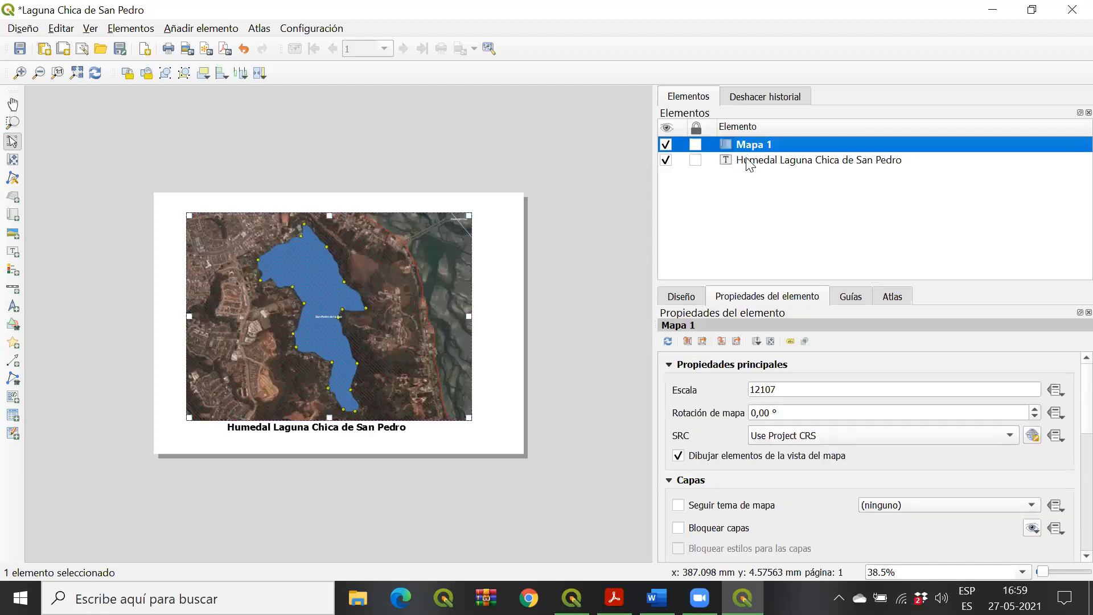
left_click(749, 164)
mouse_move(749, 163)
left_mouse_down()
mouse_move(746, 141)
mouse_move(749, 161)
left_mouse_up()
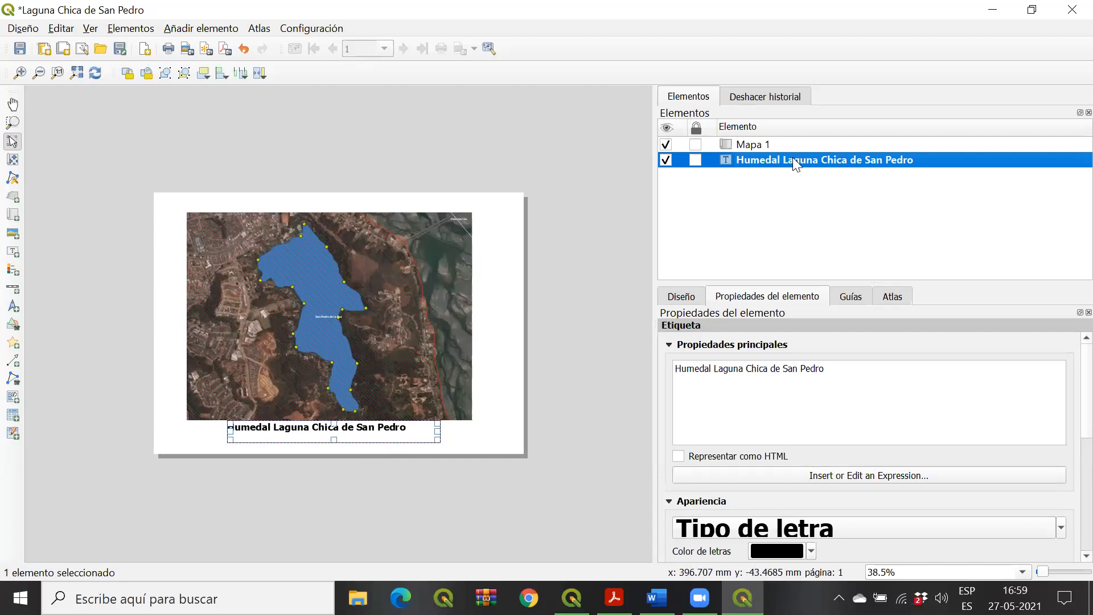
Step: Try to change the stacking order of the map and the title label
left_click(421, 251)
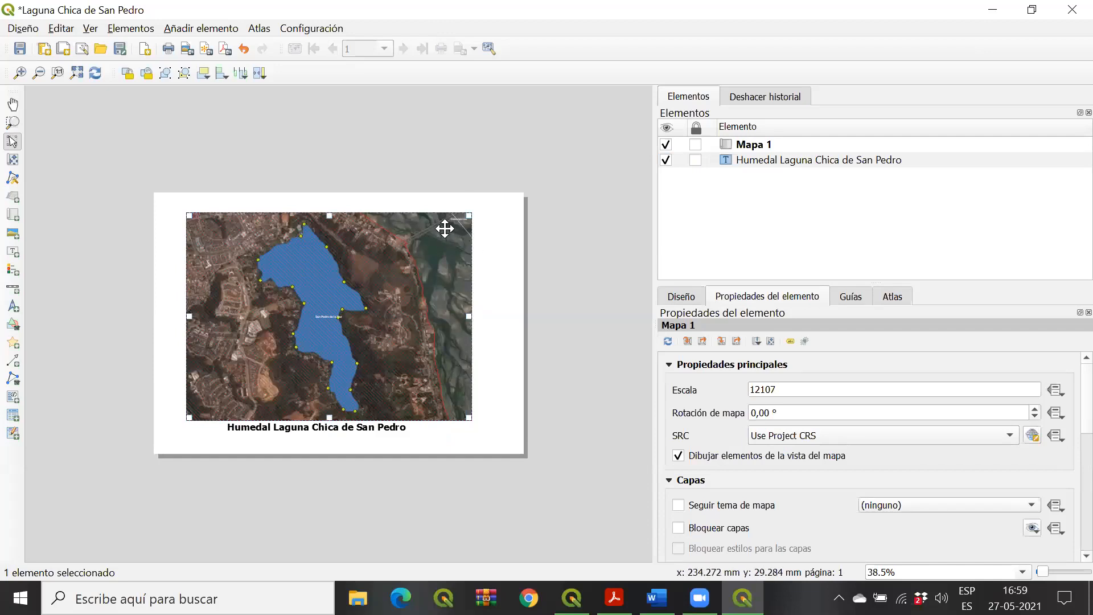
right_click(445, 228)
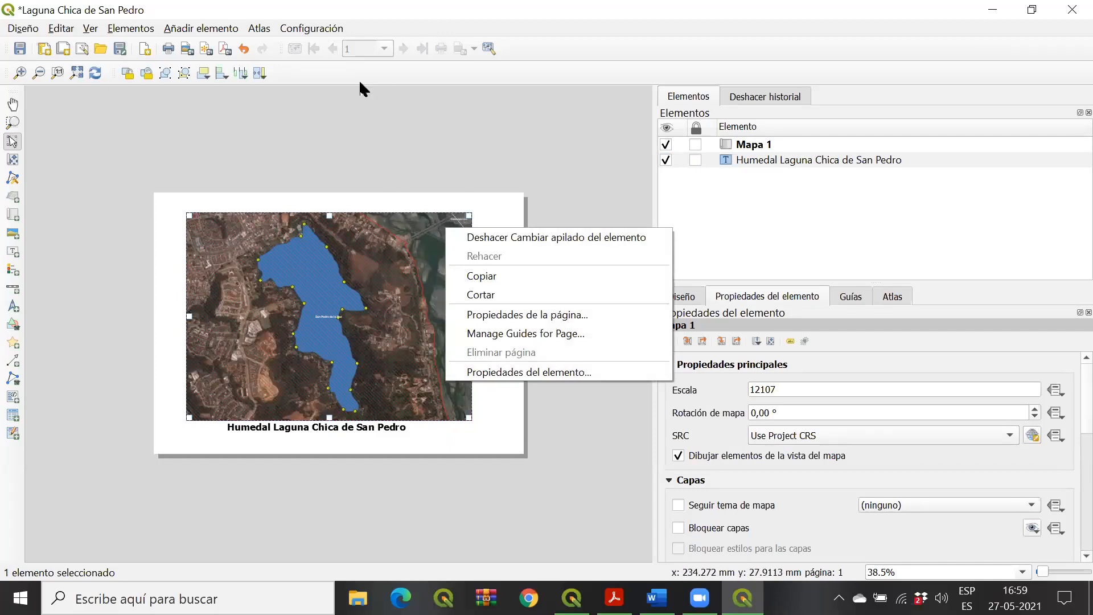
left_click(409, 116)
right_click(409, 275)
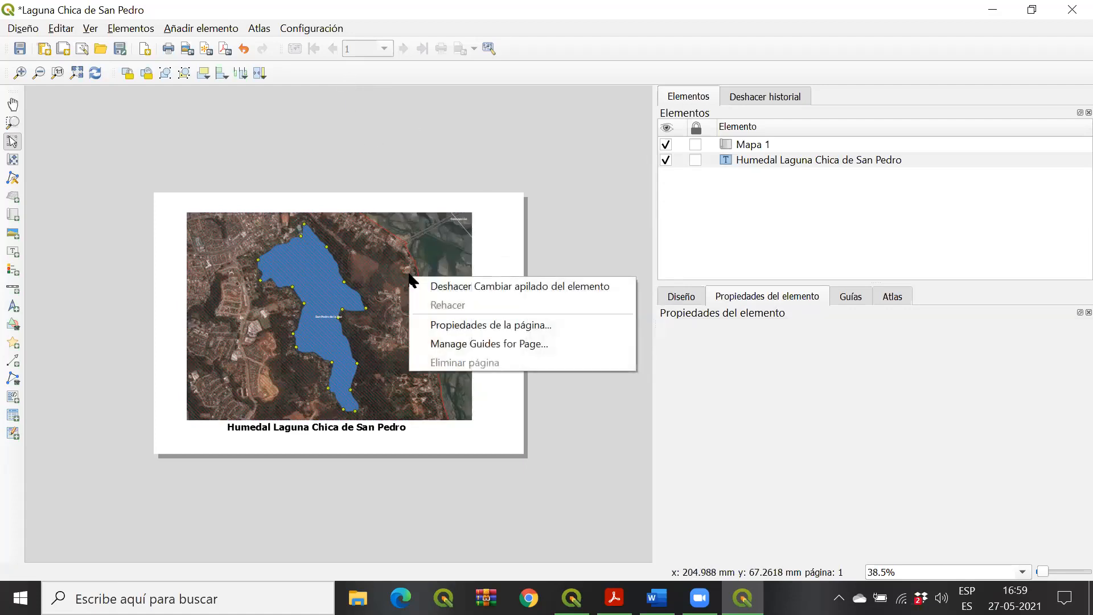
left_click(374, 263)
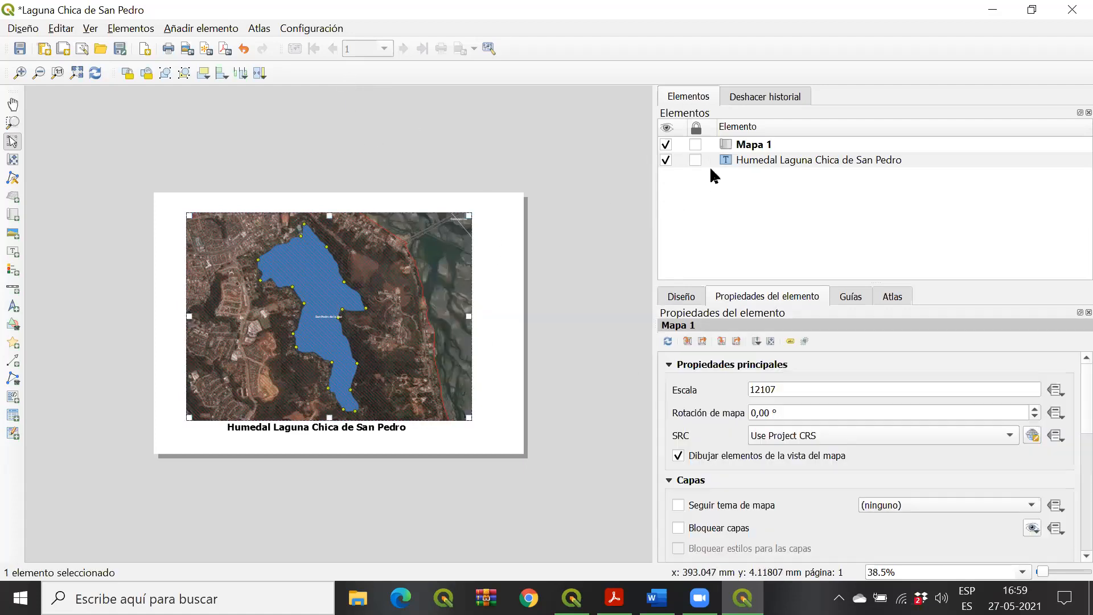
left_click(750, 161)
mouse_move(782, 158)
left_mouse_down()
mouse_move(782, 139)
mouse_move(782, 166)
left_mouse_up()
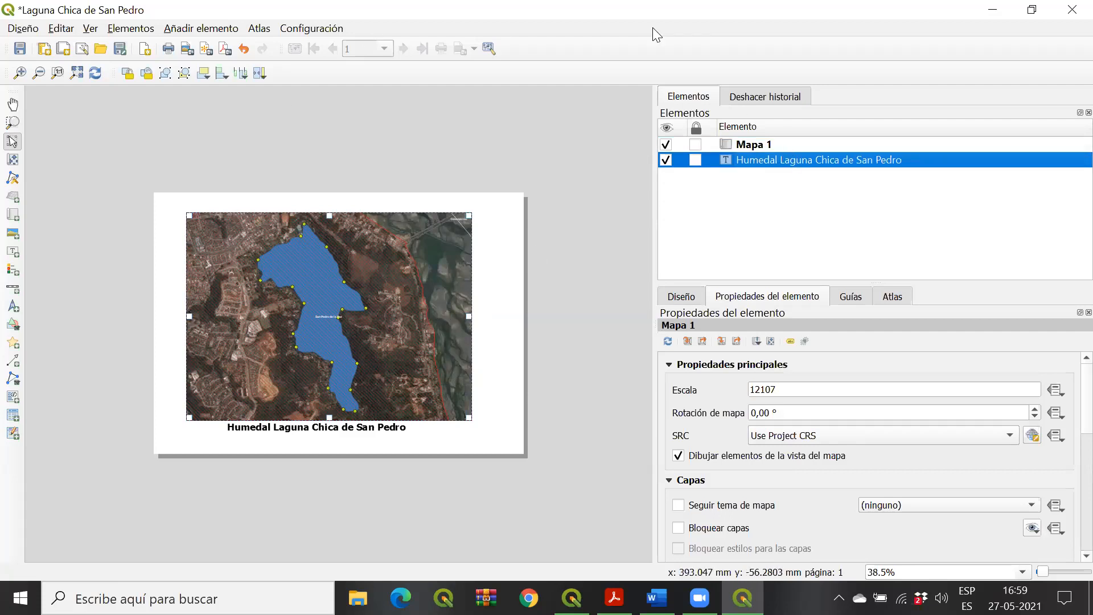
Step: Return to the main project window and move the Coordenadas_Vértices layer directly above LU_PRC_nacional
left_click_drag(628, 13, 613, 303)
left_click(100, 218)
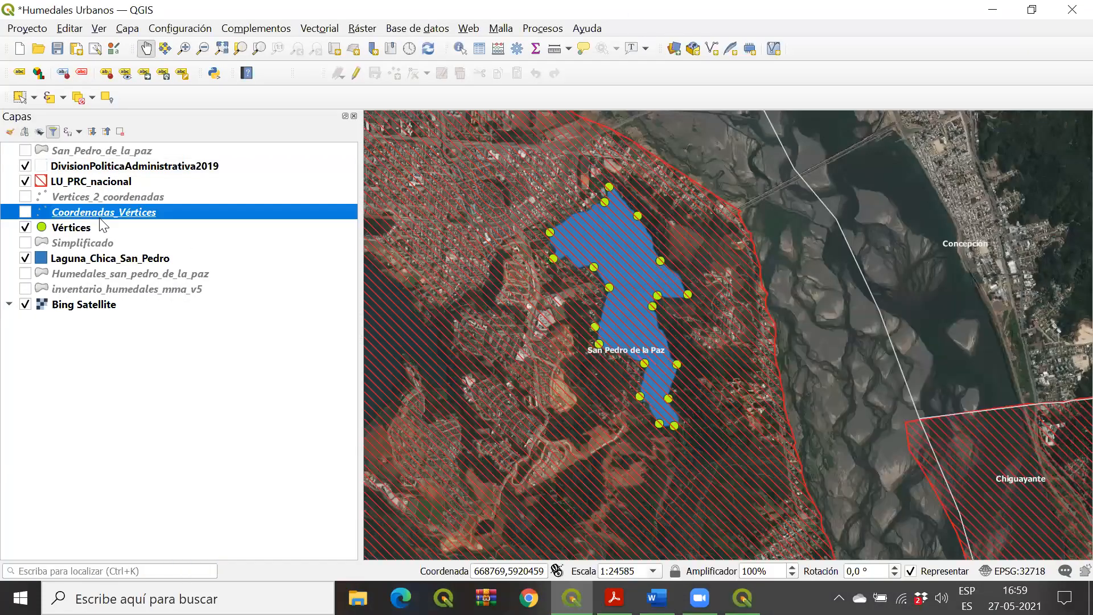
left_click_drag(113, 174, 112, 175)
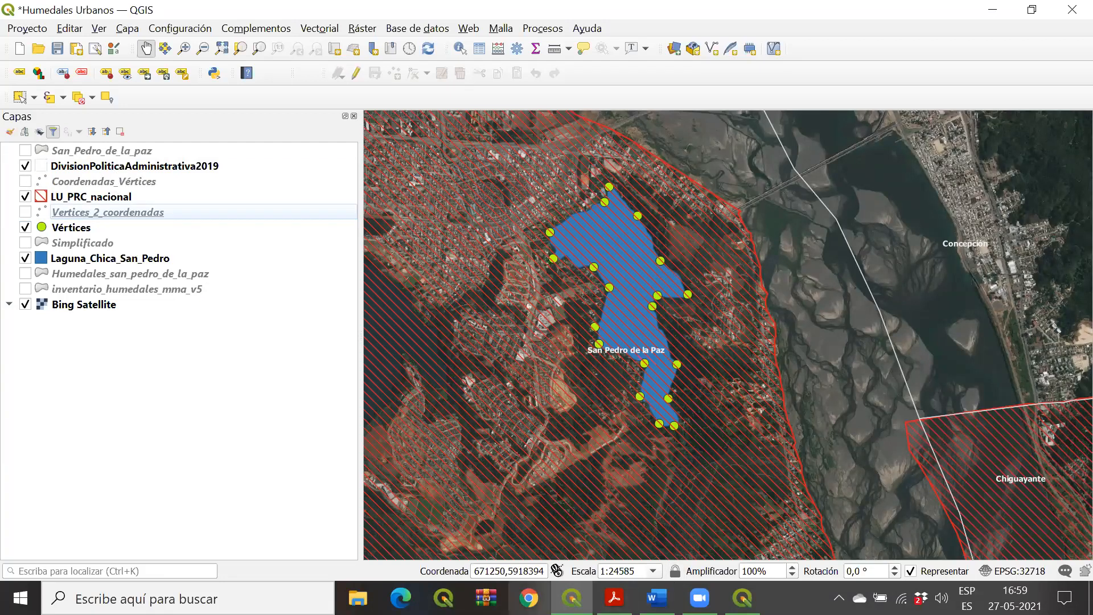
Step: Bring the Laguna Chica de San Pedro layout window back to the front and maximize it
left_click(657, 597)
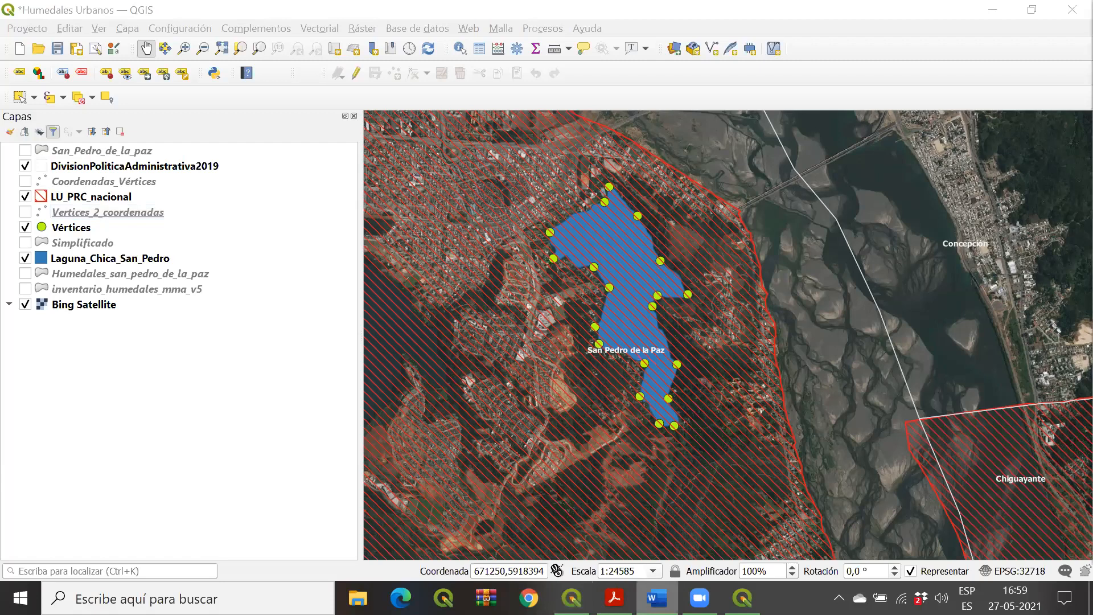
left_click(657, 597)
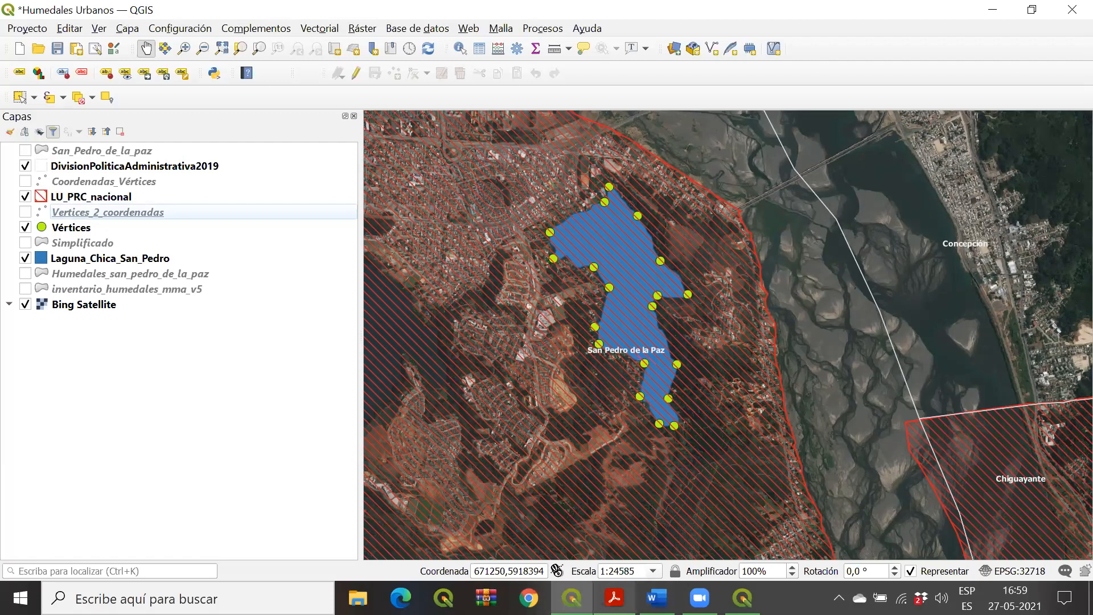
left_click(571, 598)
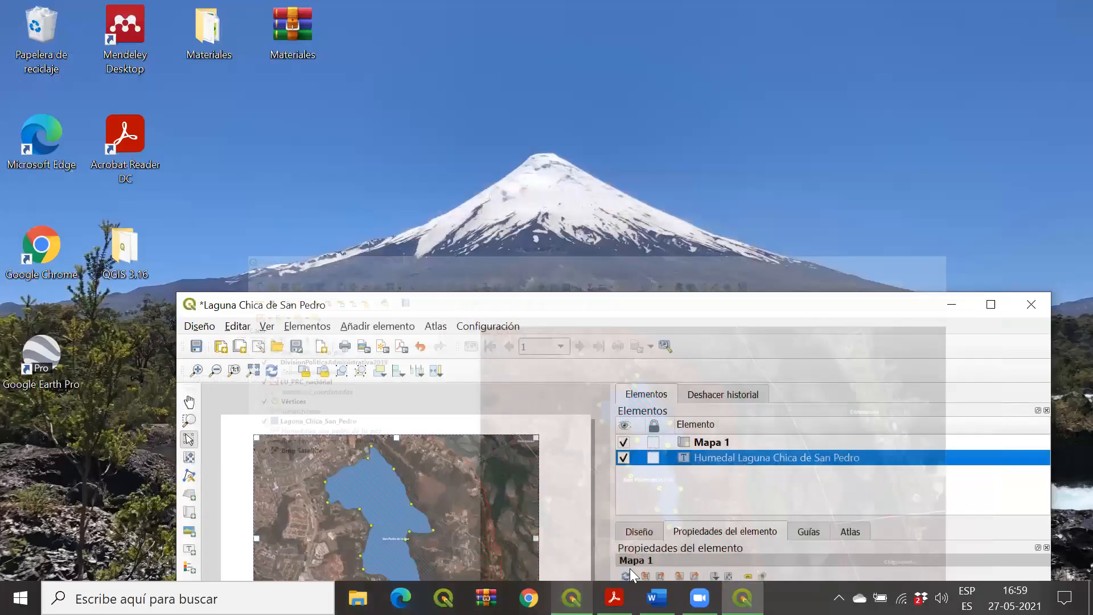
left_click(990, 304)
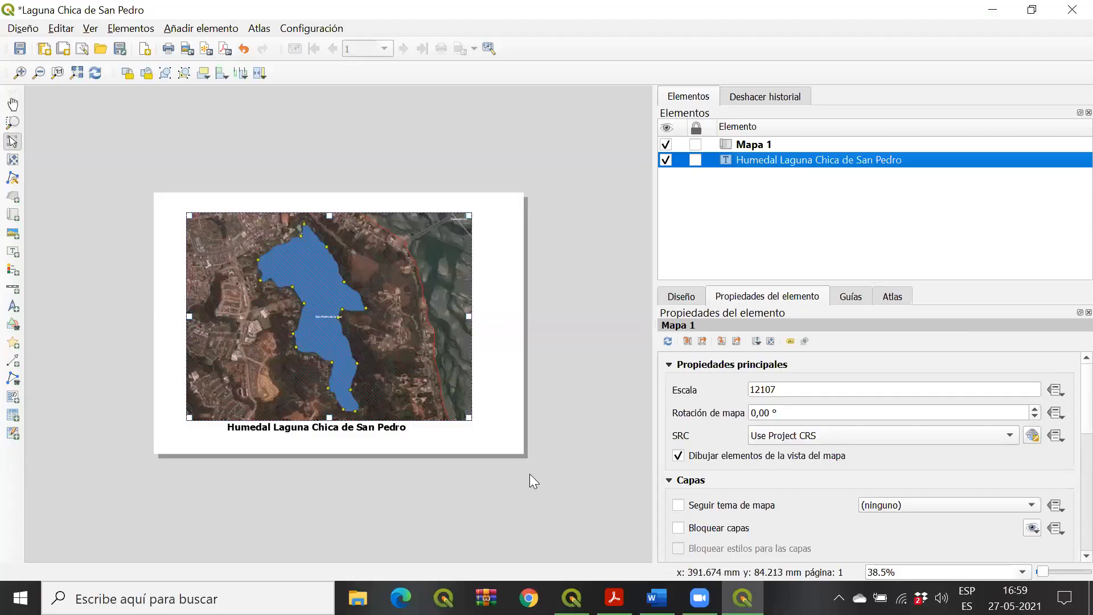
Step: Move the title label above Mapa 1 in the layout's element order
left_click(780, 145)
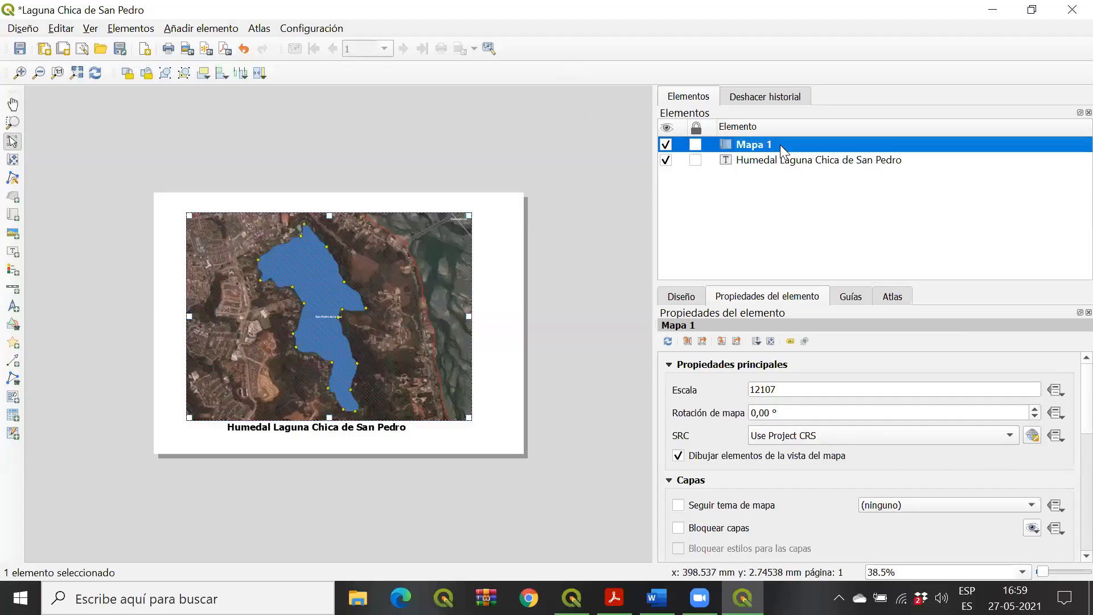
left_click(800, 161)
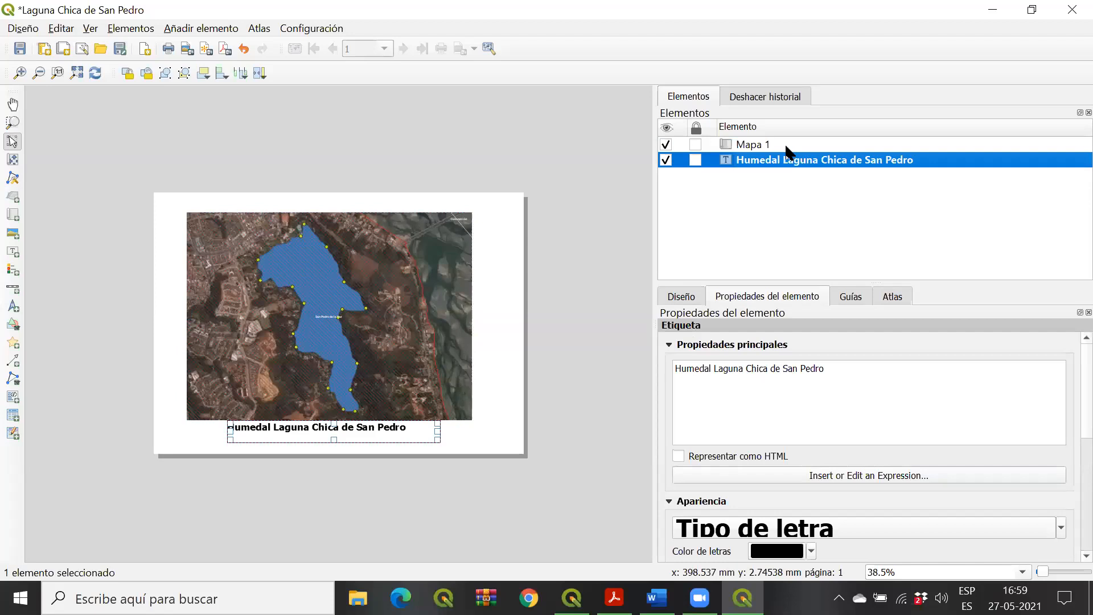
mouse_move(760, 149)
left_mouse_down()
mouse_move(750, 166)
mouse_move(747, 144)
mouse_move(750, 177)
mouse_move(760, 143)
left_mouse_up()
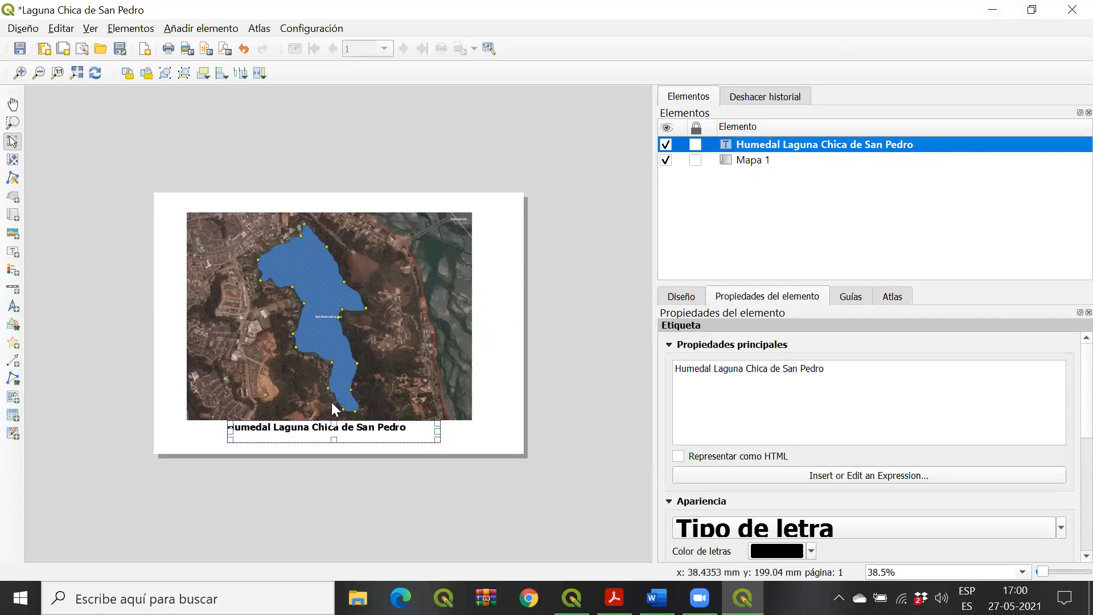
Step: Select Mapa 1 in the layout to show its element properties
left_click(656, 597)
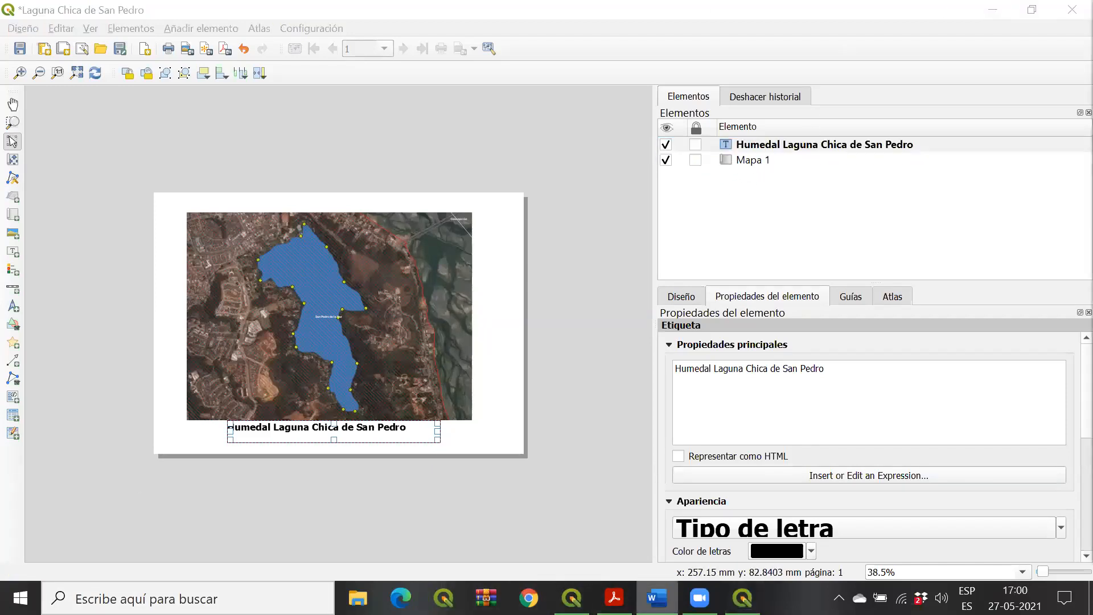
left_click(765, 144)
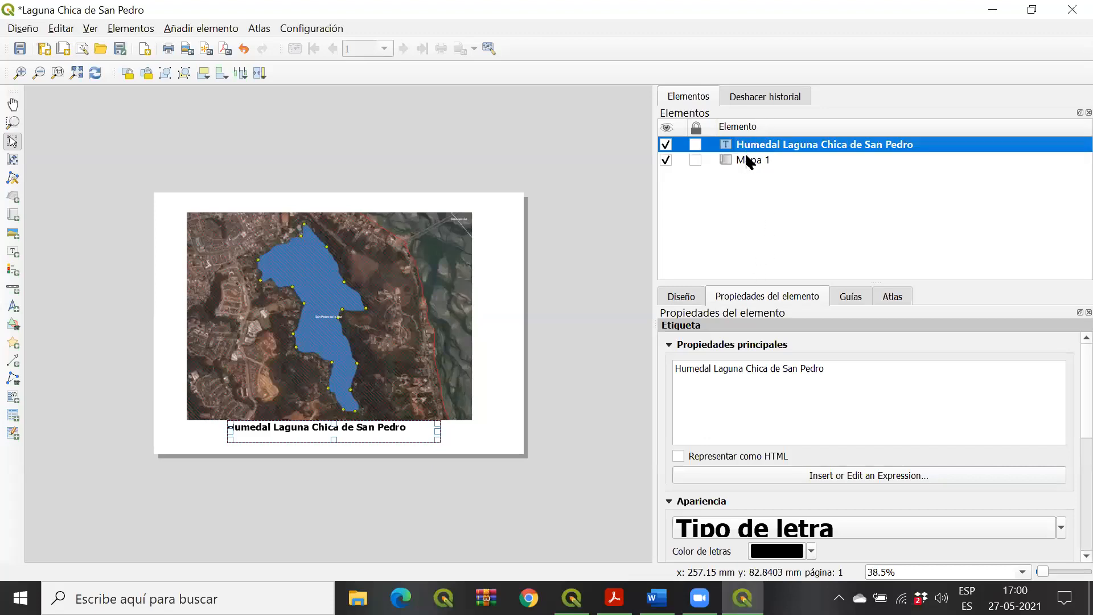
left_click(746, 158)
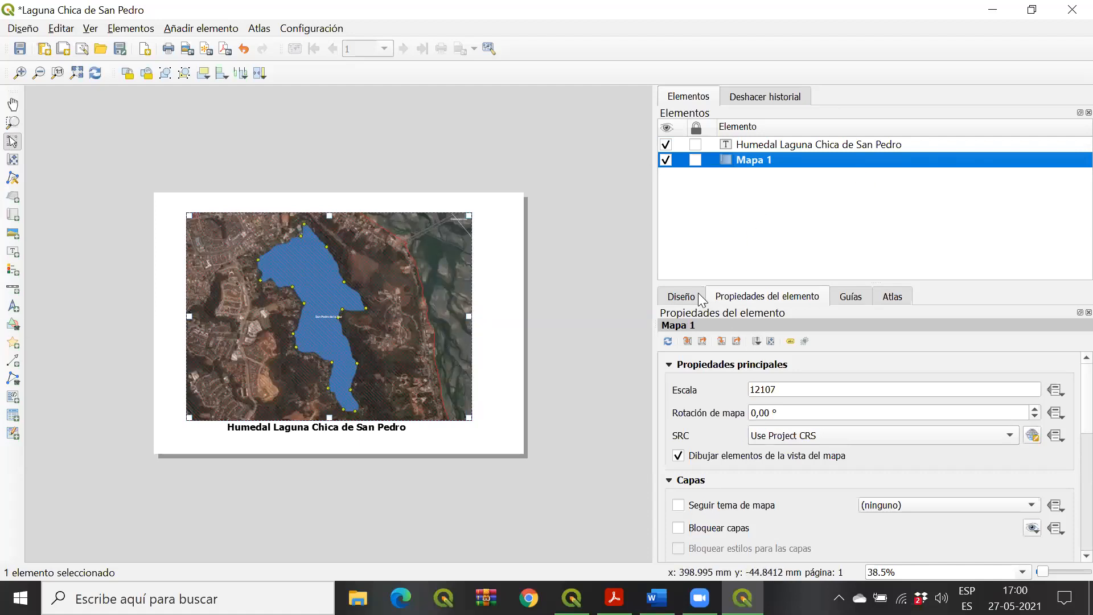
Step: Move the title label slightly down so it sits clear of the map's lower edge
left_click(592, 279)
left_click(359, 281)
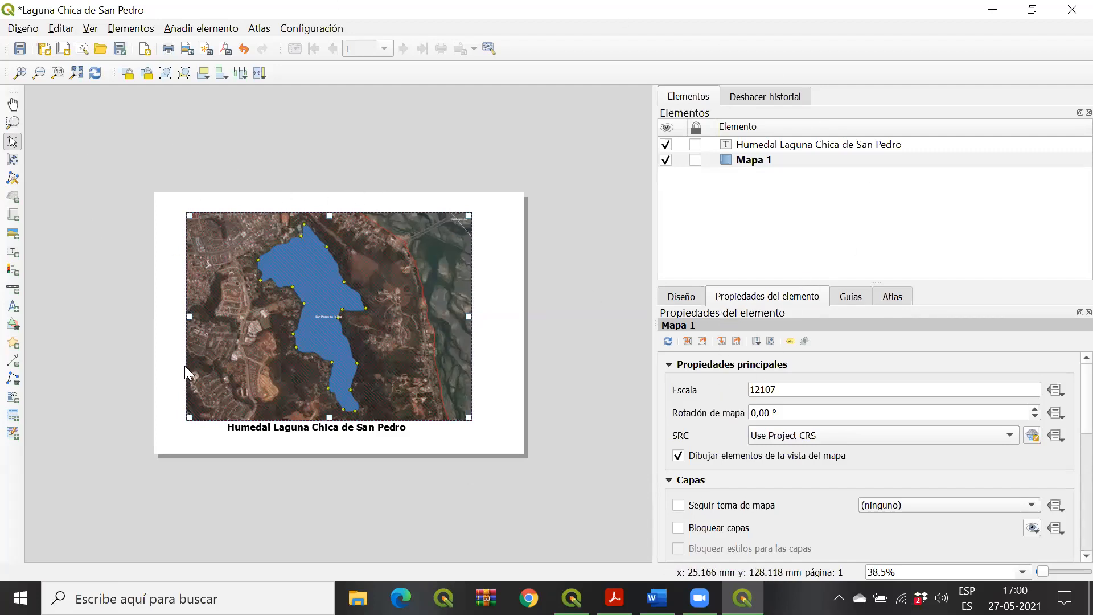
left_click(347, 428)
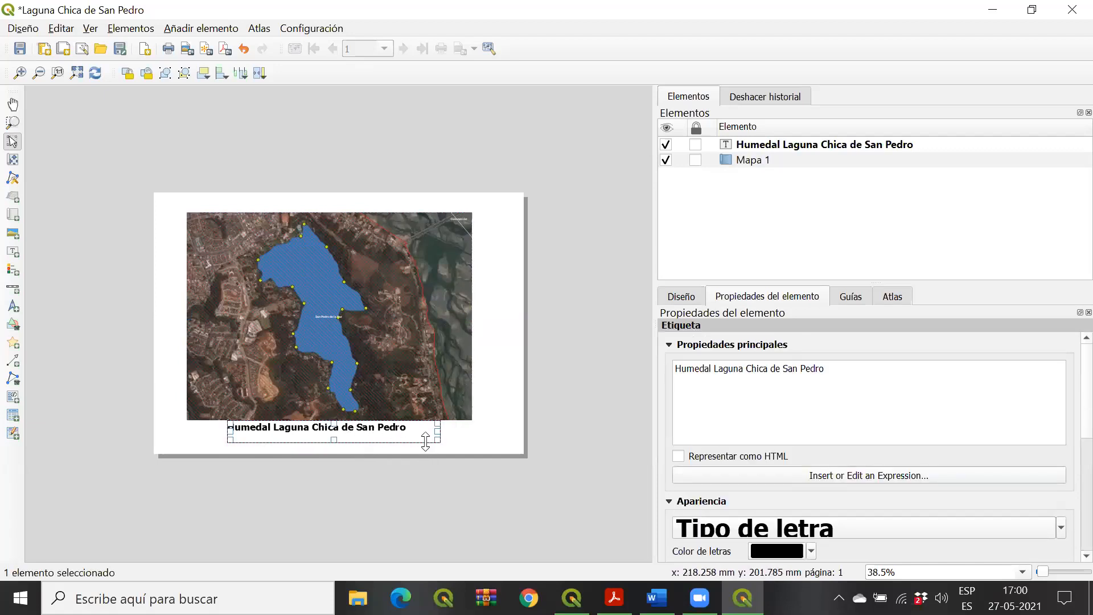
left_click_drag(433, 431, 430, 443)
Step: Select Mapa 1 in the layout's element list to show its element properties
left_click(791, 163)
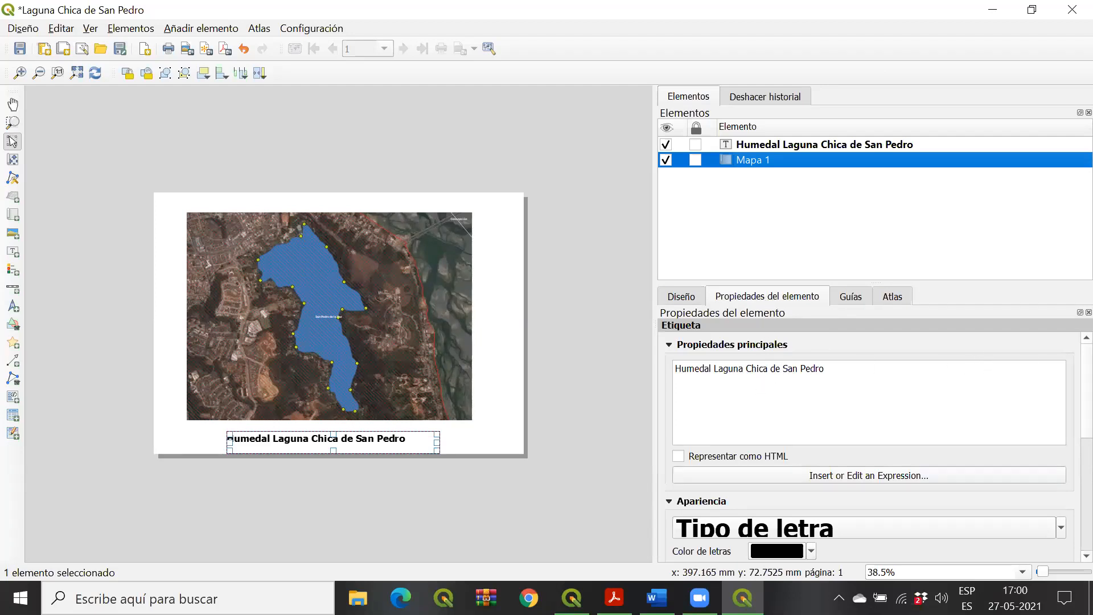
left_click(1065, 379)
scroll(1065, 398, "down", 2)
scroll(1065, 393, "up", 2)
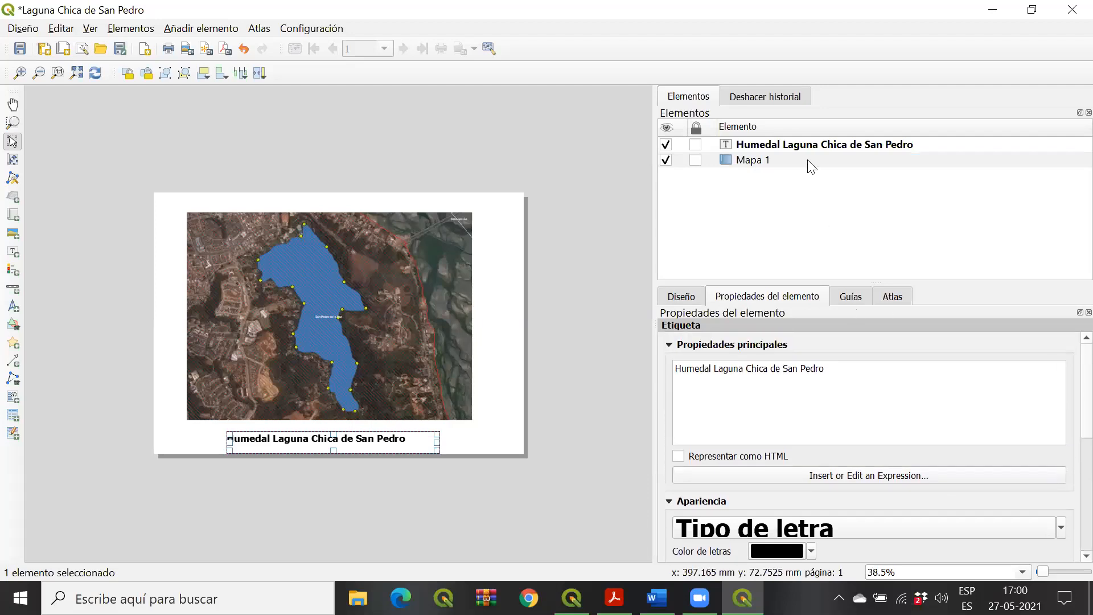
left_click(774, 161)
double_click(756, 159)
key("Return")
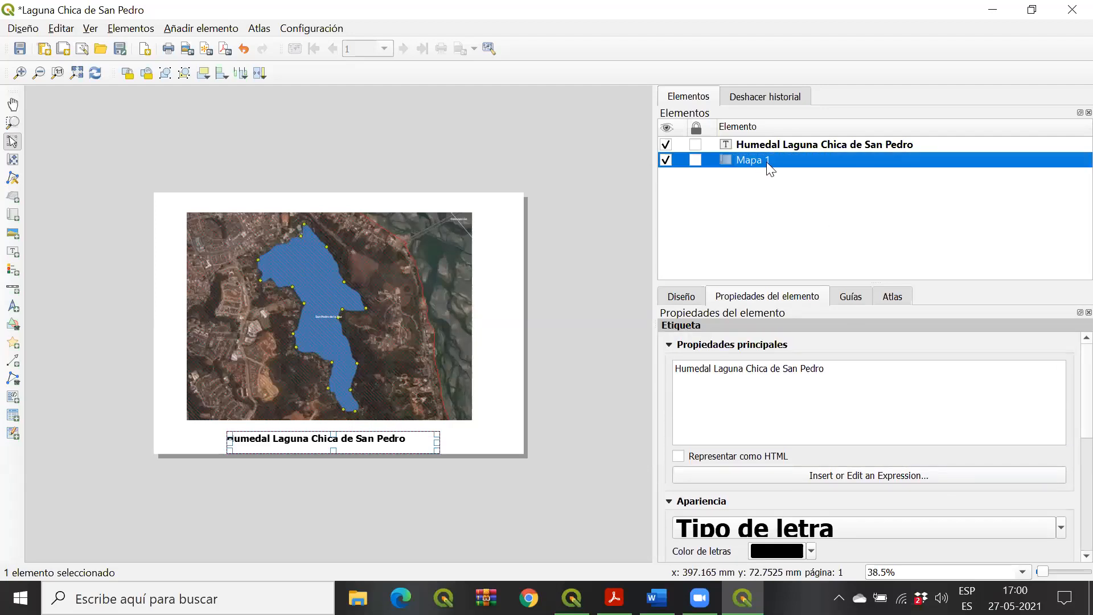
left_click(800, 145)
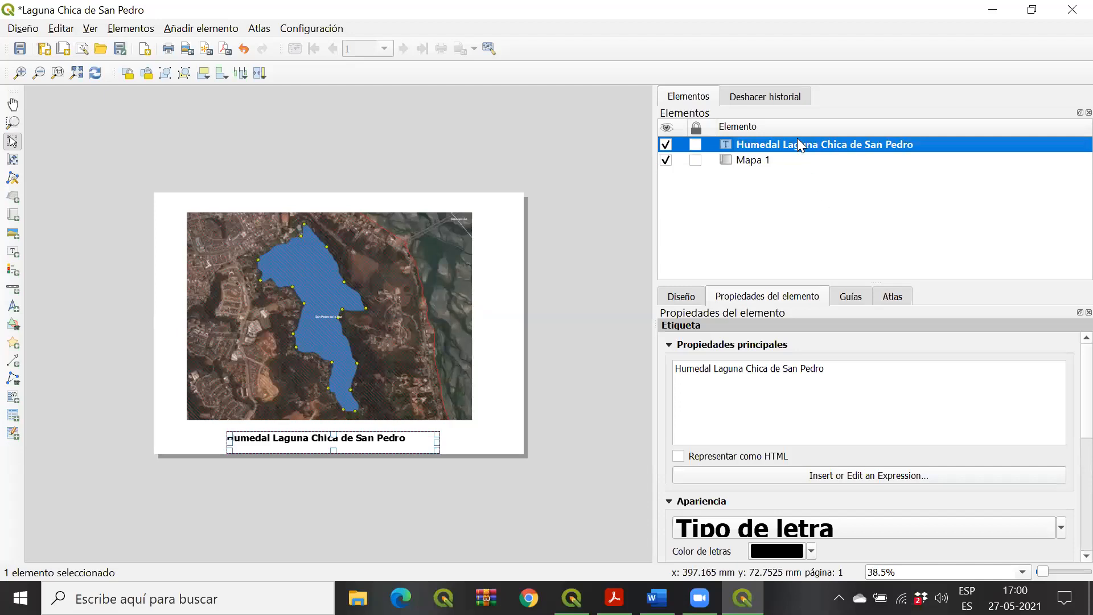
left_click(757, 161)
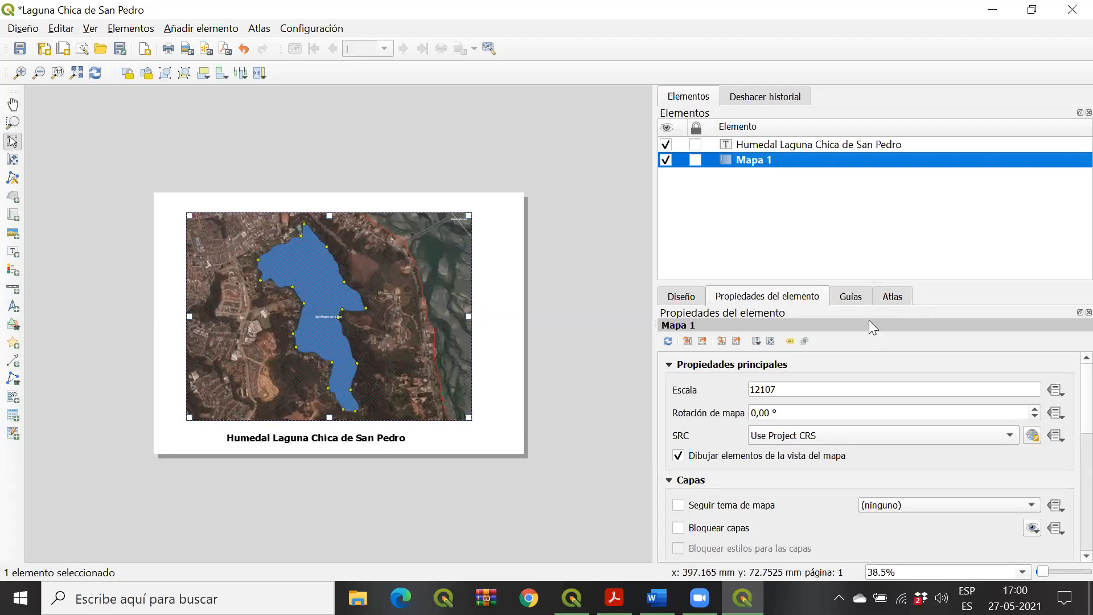
Step: Examine Mapa 1's element properties, from the scale and layer settings to the extent and the remaining sections
right_click(759, 165)
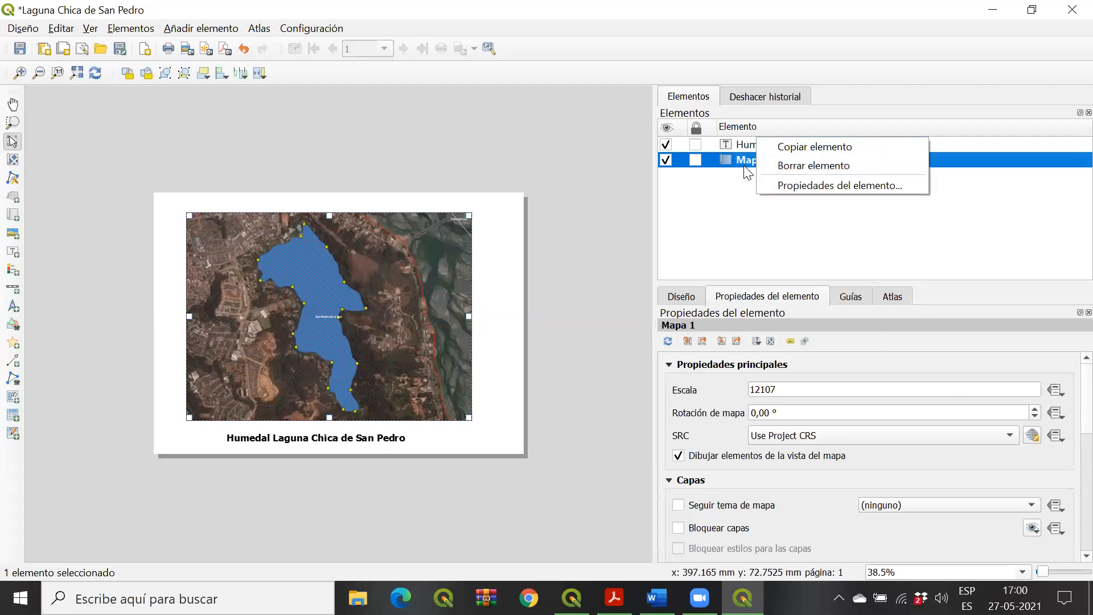
left_click(796, 185)
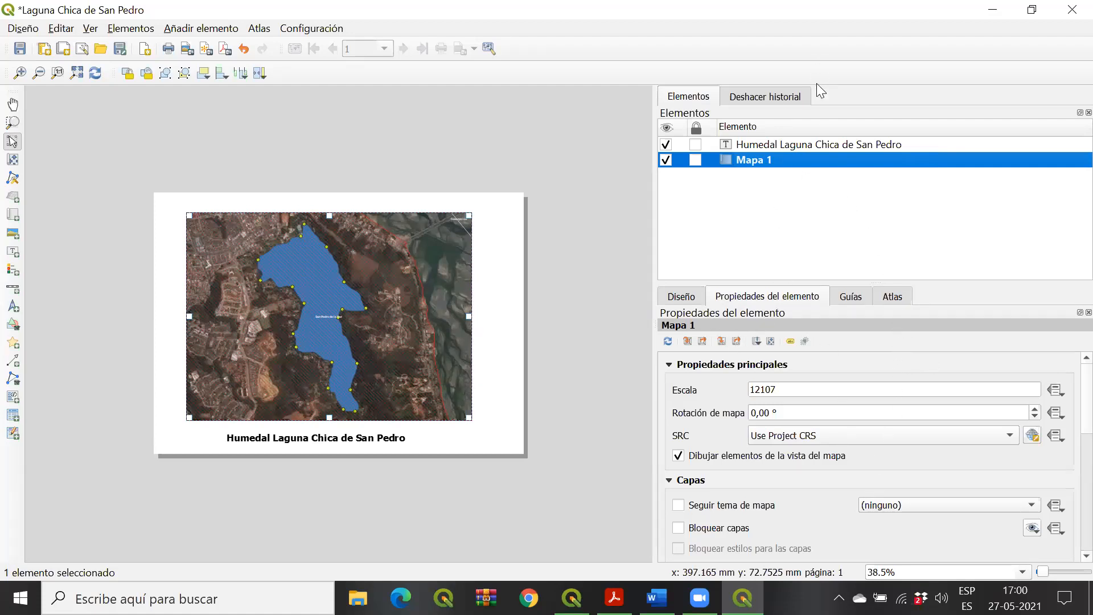
left_click(786, 147)
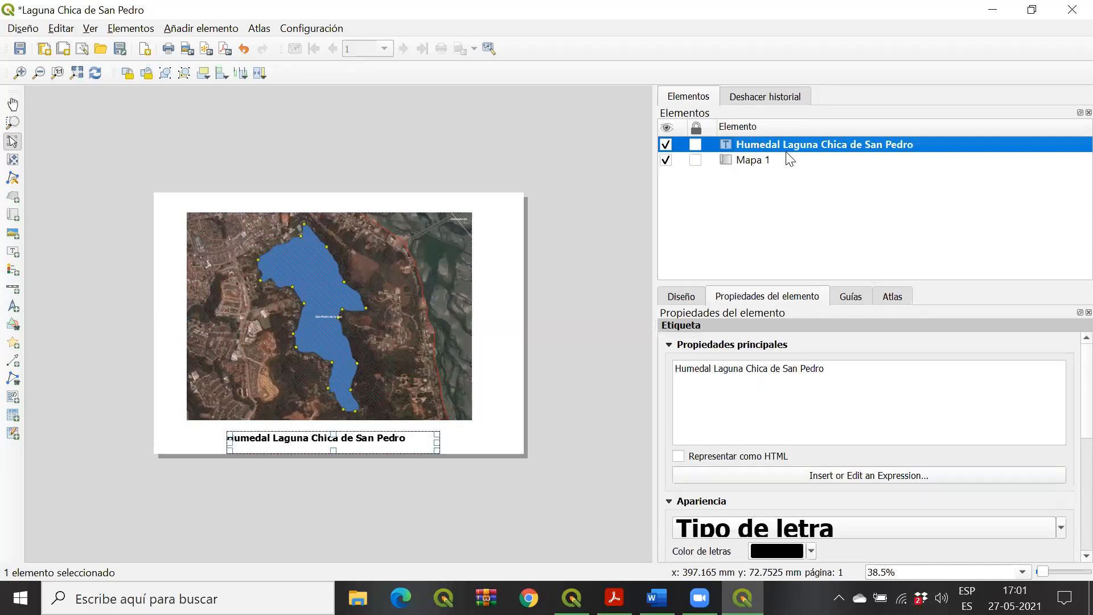
left_click(745, 160)
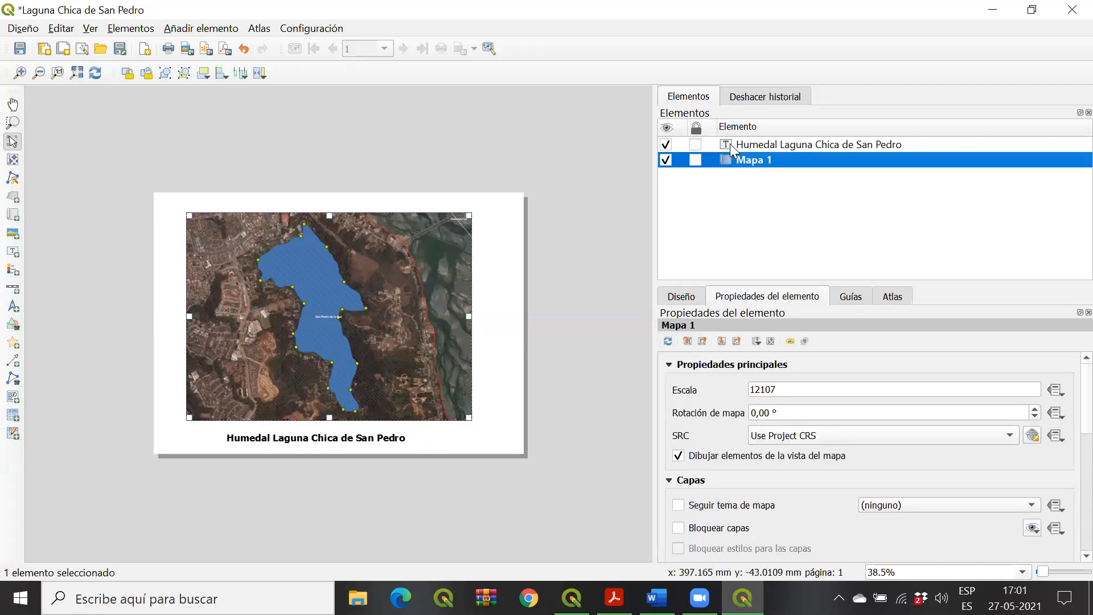
right_click(733, 159)
left_click(813, 226)
scroll(1064, 393, "down", 4)
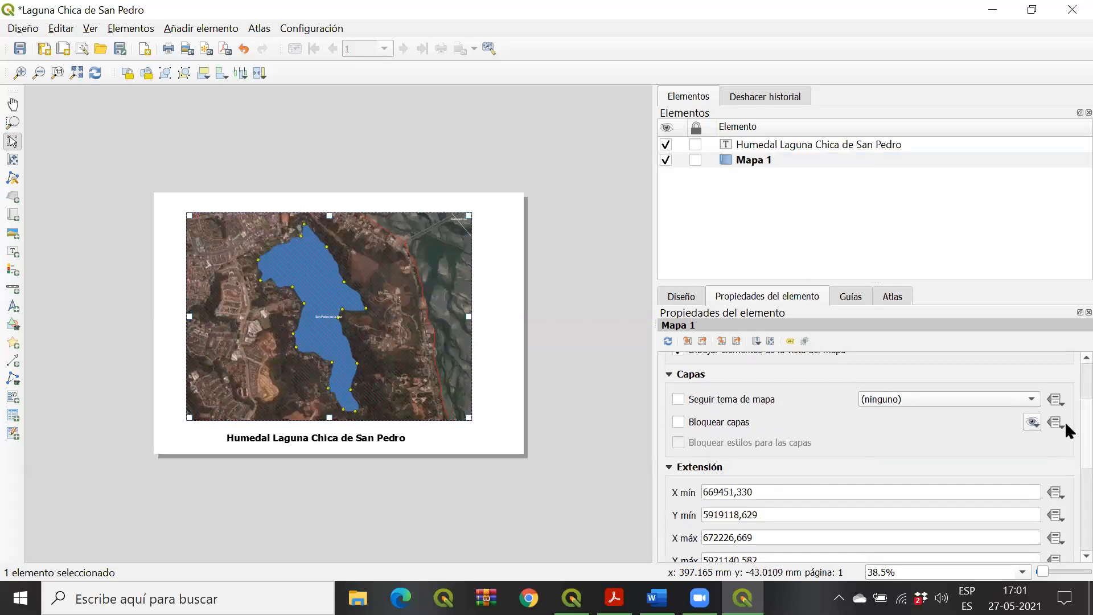
scroll(1064, 399, "up", 4)
scroll(1065, 399, "down", 10)
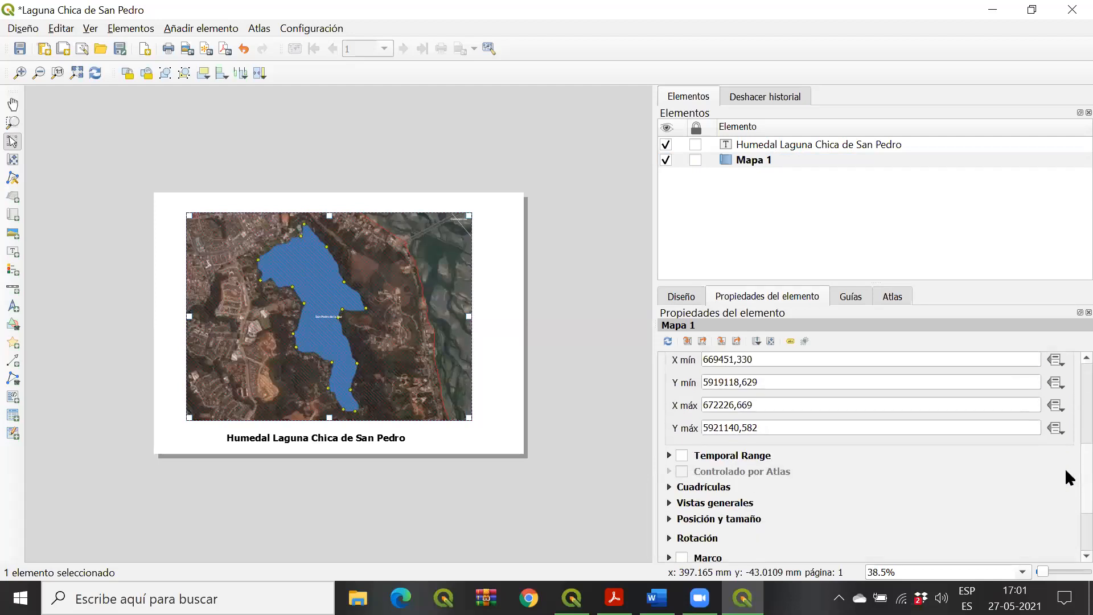
scroll(1065, 512, "up", 10)
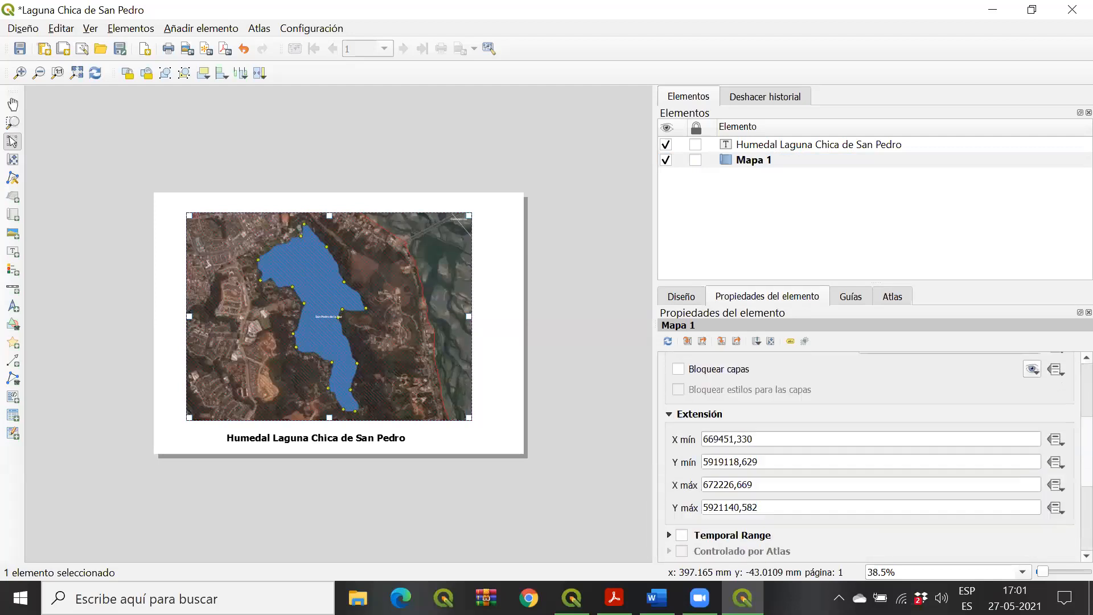
Step: Add a grid to Mapa 1 and open the new grid's properties for editing
scroll(1066, 513, "down", 3)
scroll(1064, 472, "down", 5)
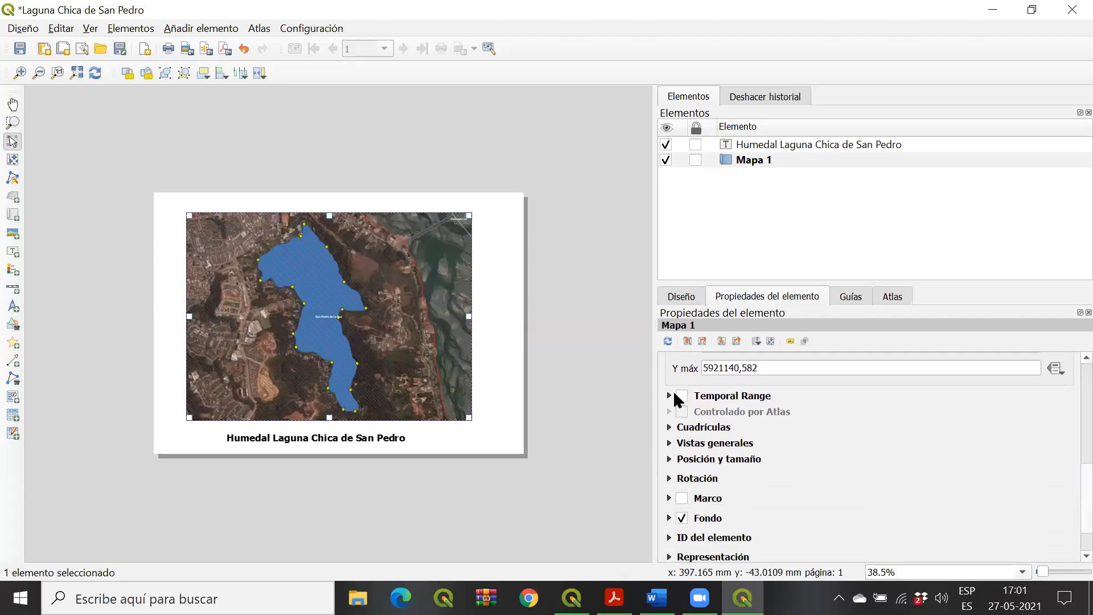
left_click(669, 426)
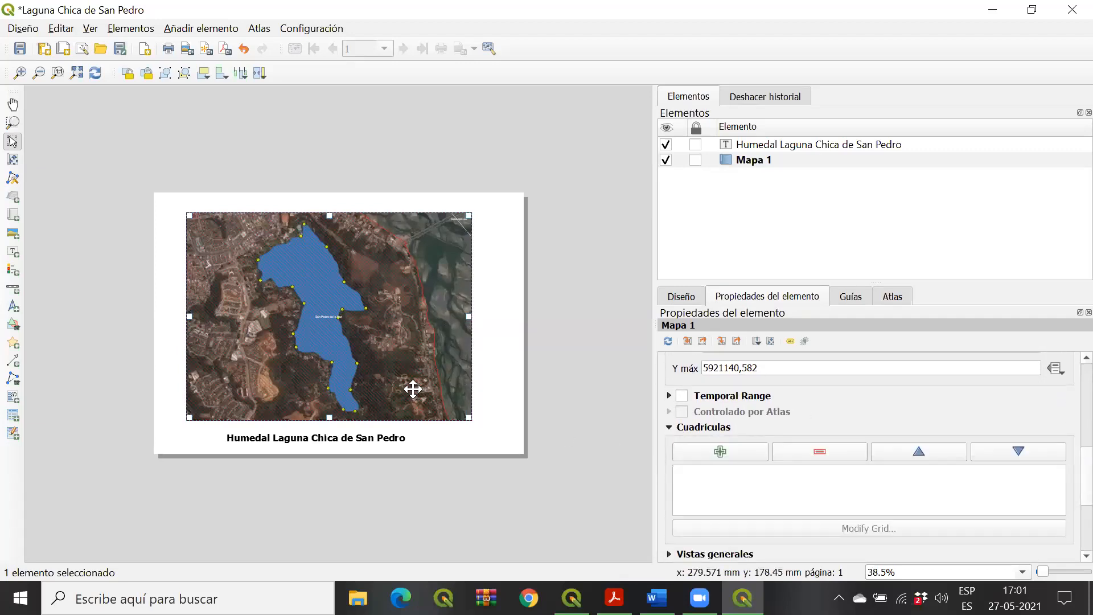
left_click(724, 448)
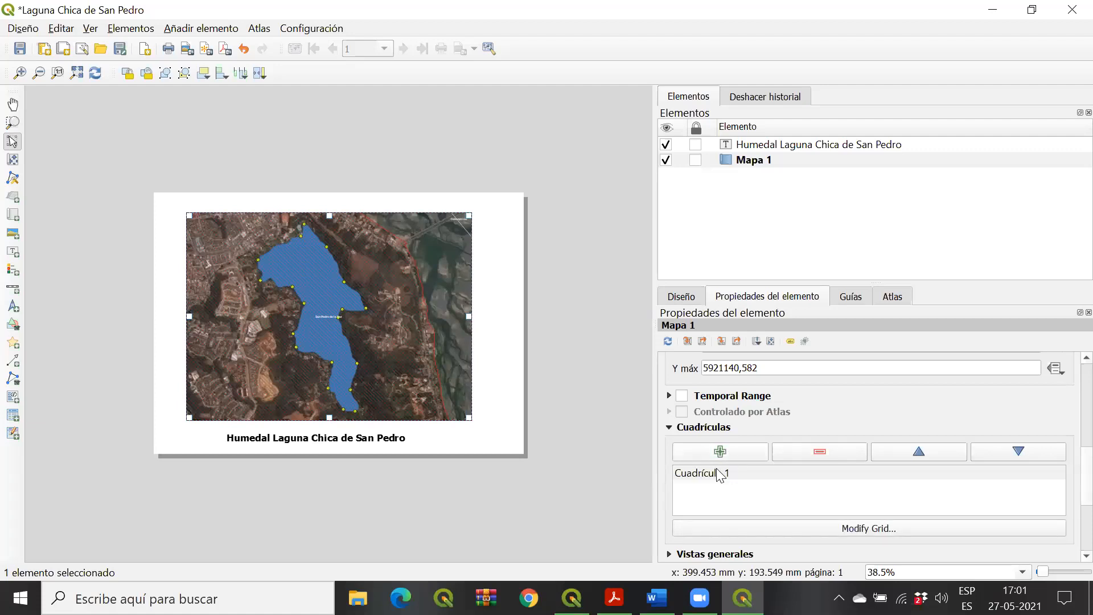
left_click(716, 473)
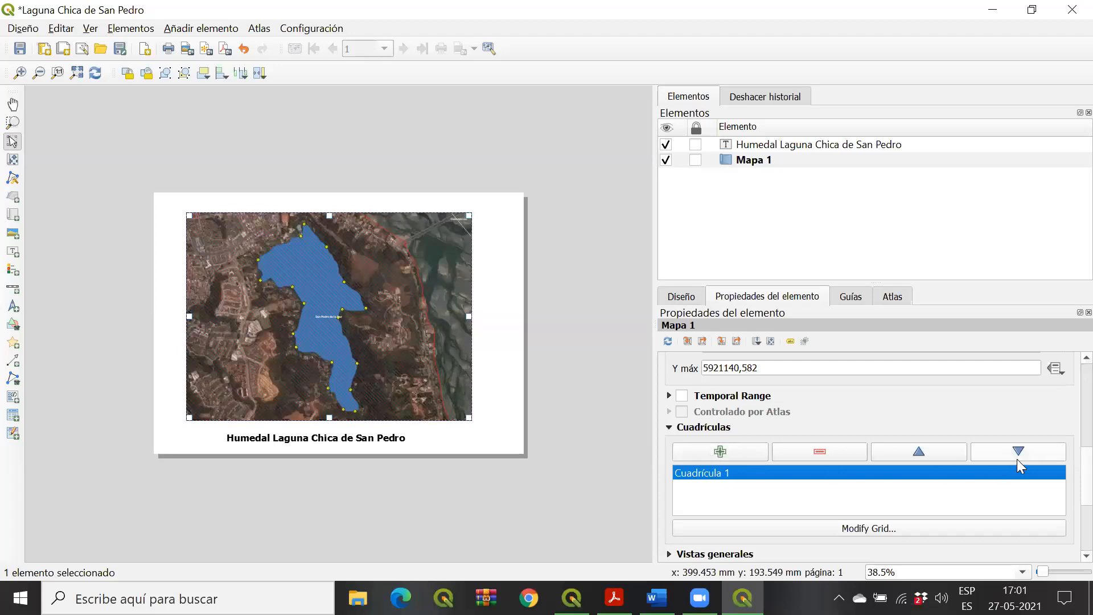
scroll(1065, 456, "down", 3)
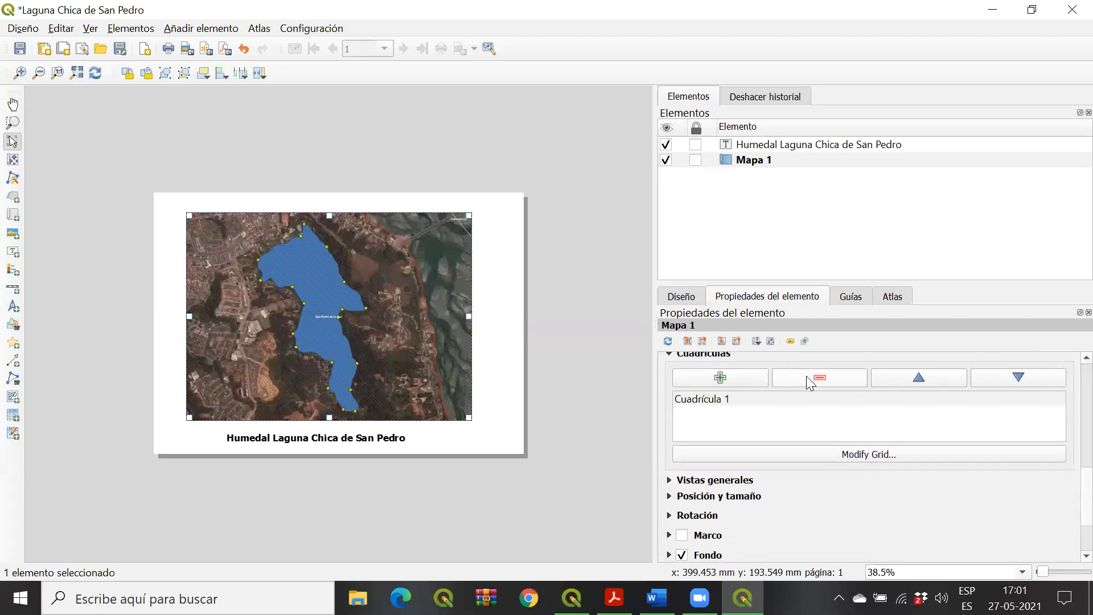
left_click(732, 404)
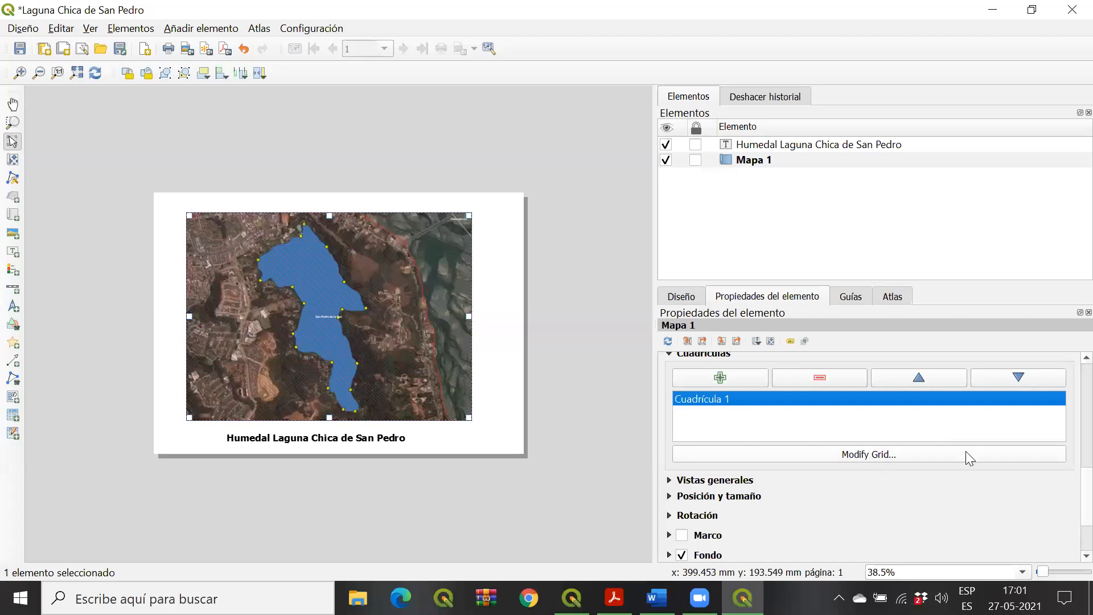
left_click(884, 454)
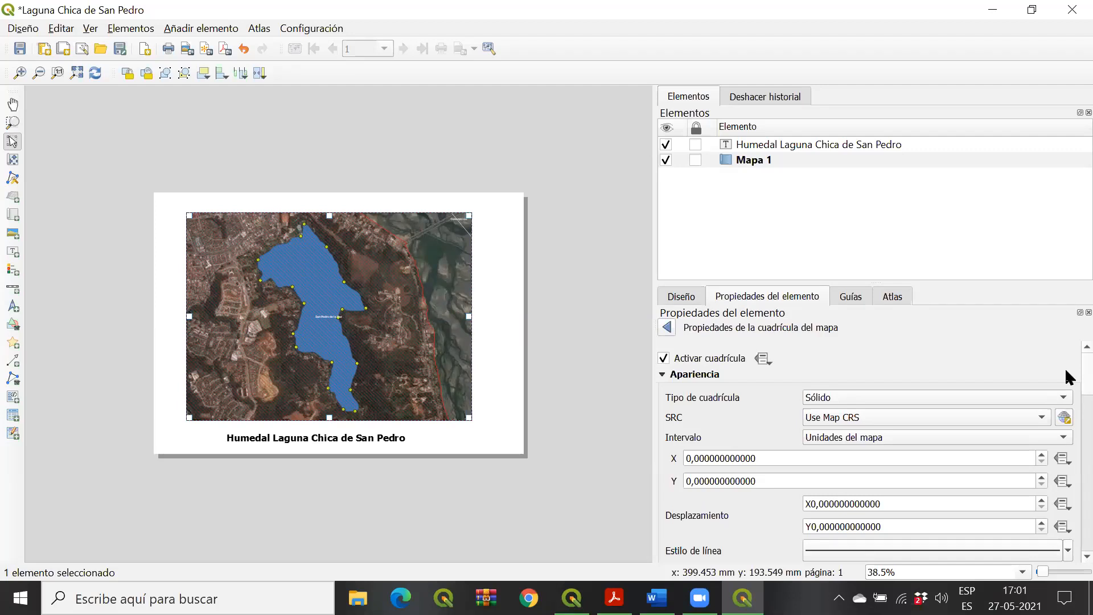
Step: Set the grid's CRS to Project CRS: EPSG:32718 - WGS 84 / UTM zone 18S and its interval unit to Centímetros
left_click(663, 359)
scroll(1064, 360, "down", 1)
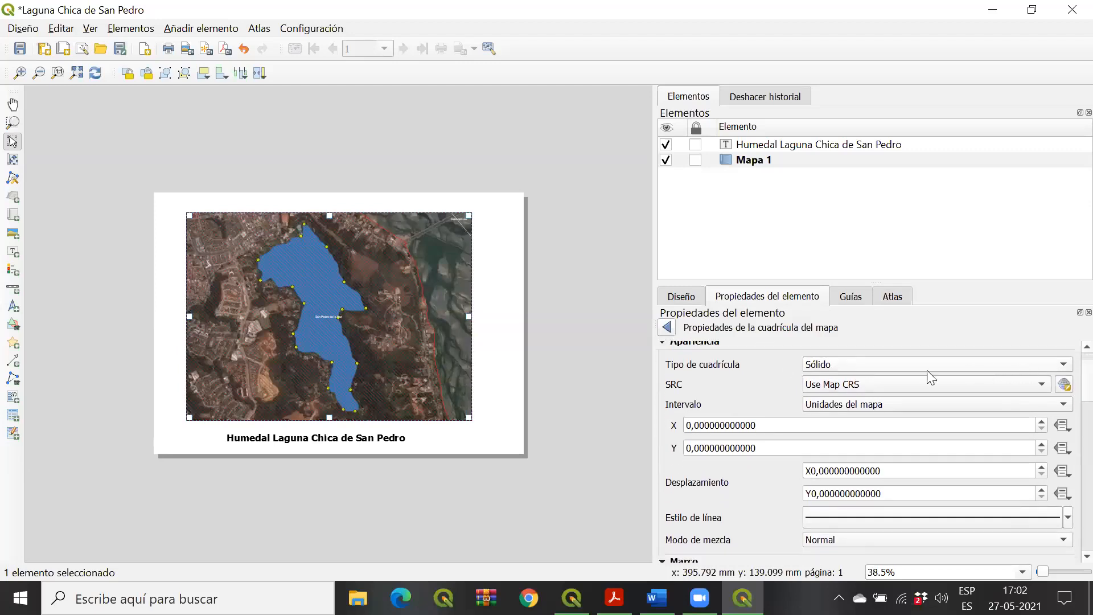
left_click(884, 390)
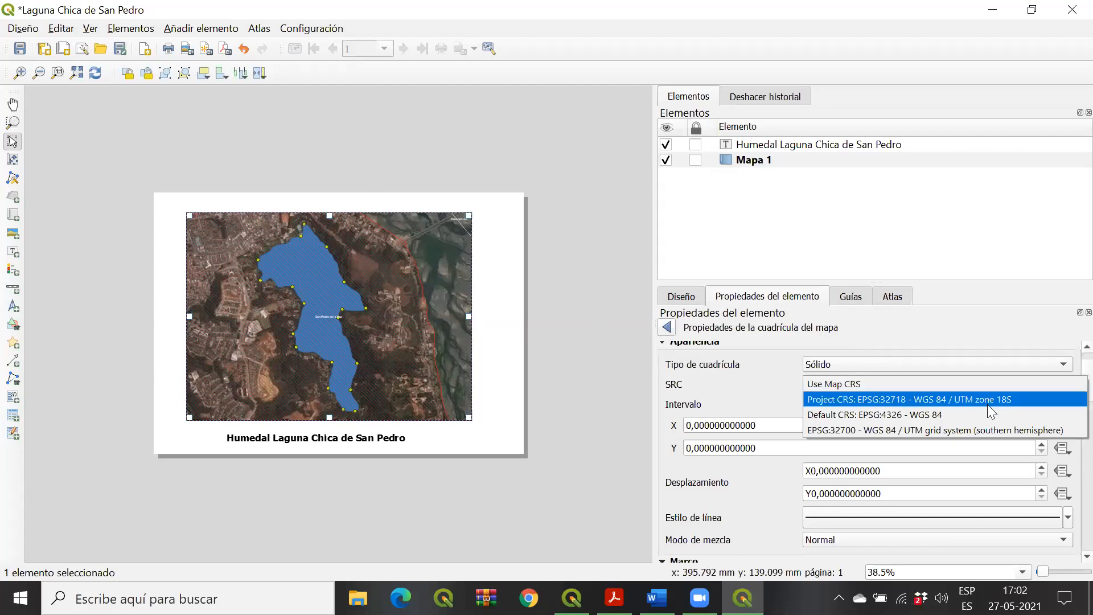
left_click(1011, 399)
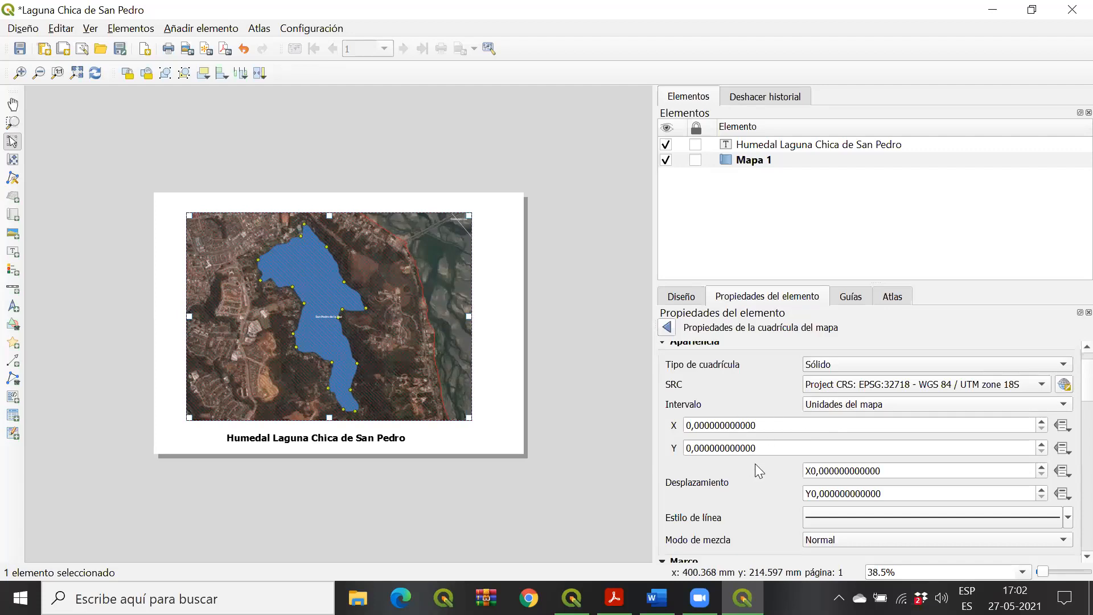
left_click(762, 424)
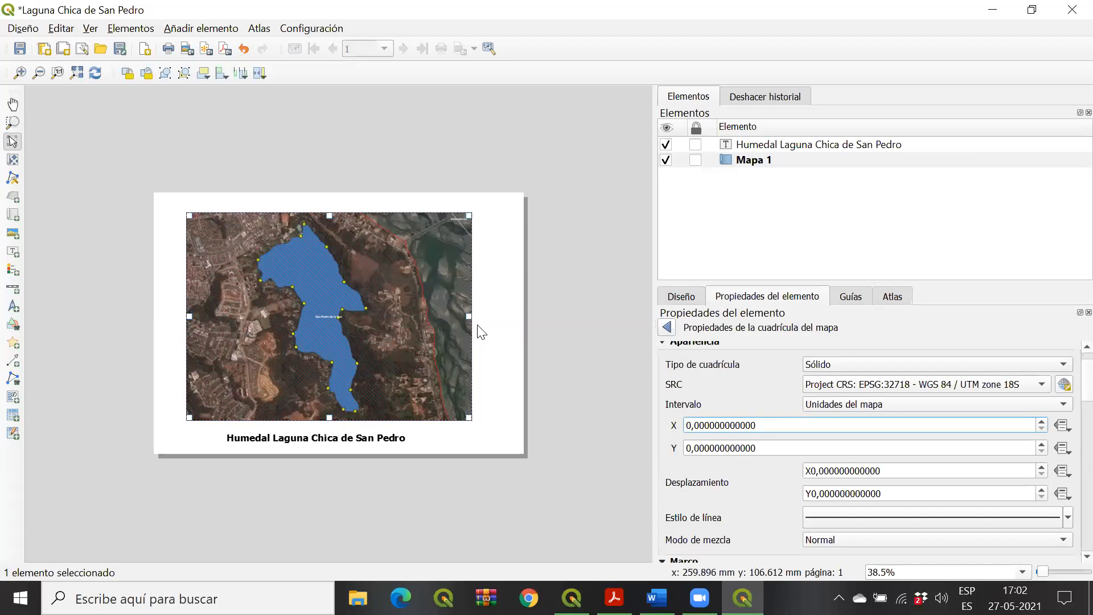
left_click(845, 406)
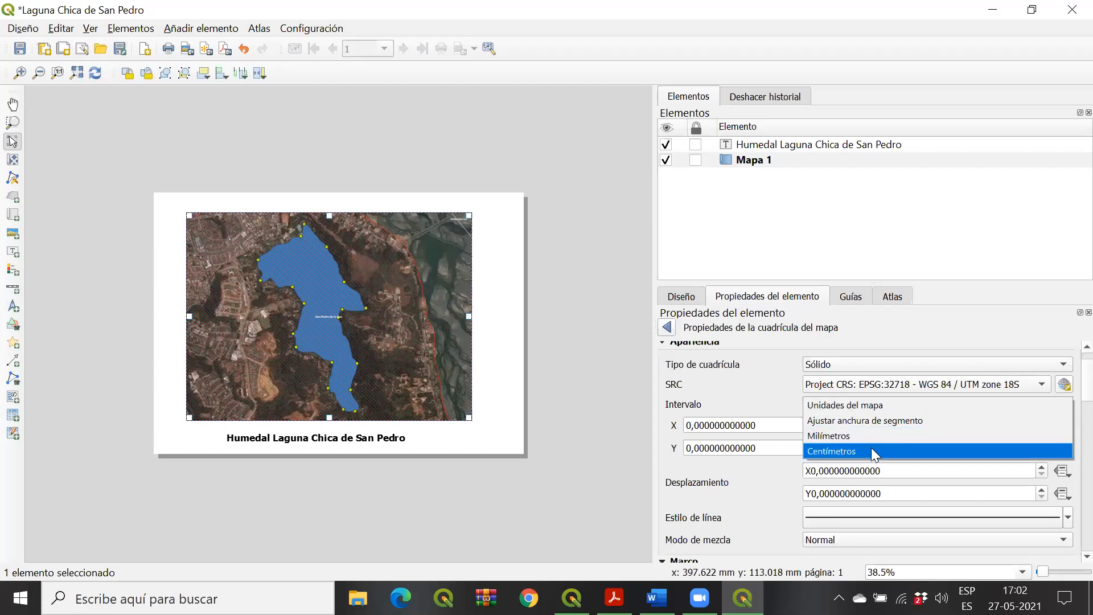
left_click(840, 449)
Step: Set the grid's X and Y intervals to 1 cm each
left_click(762, 424)
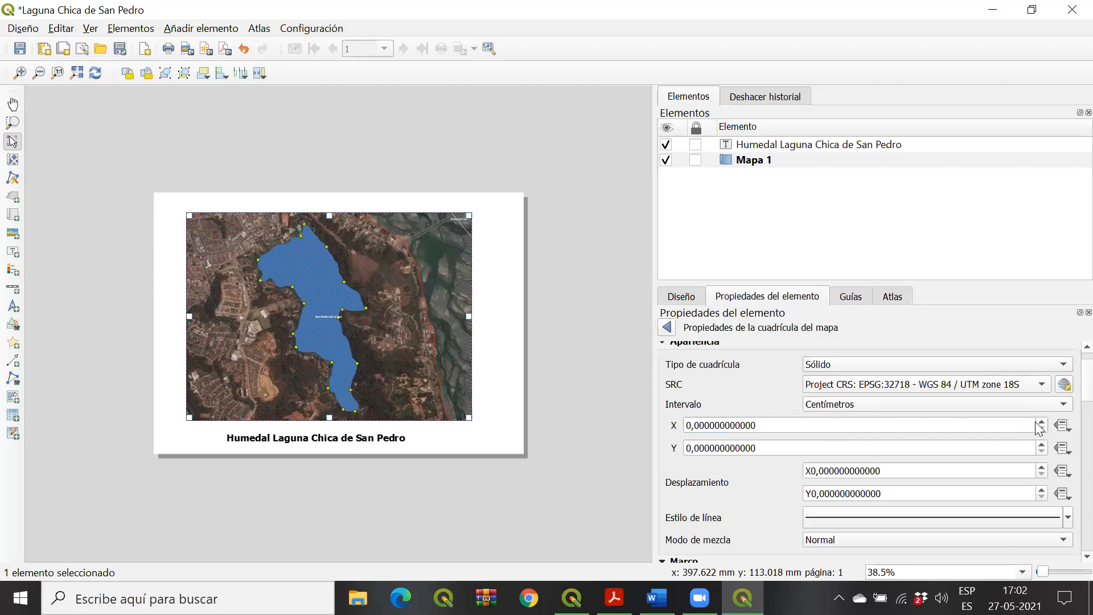
left_click_drag(819, 424, 555, 381)
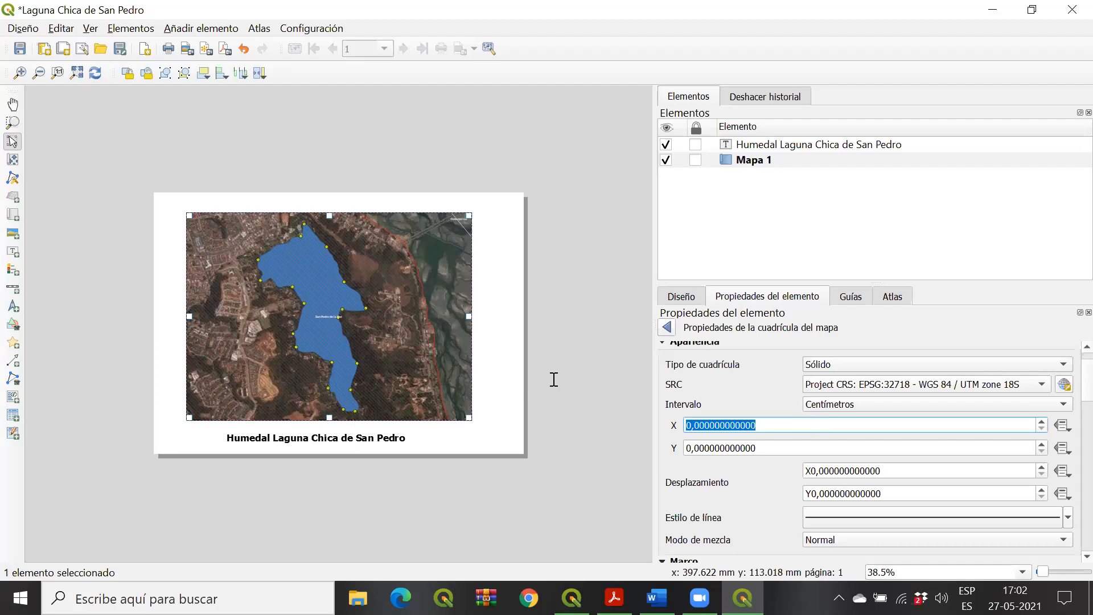
type("1")
left_click(776, 447)
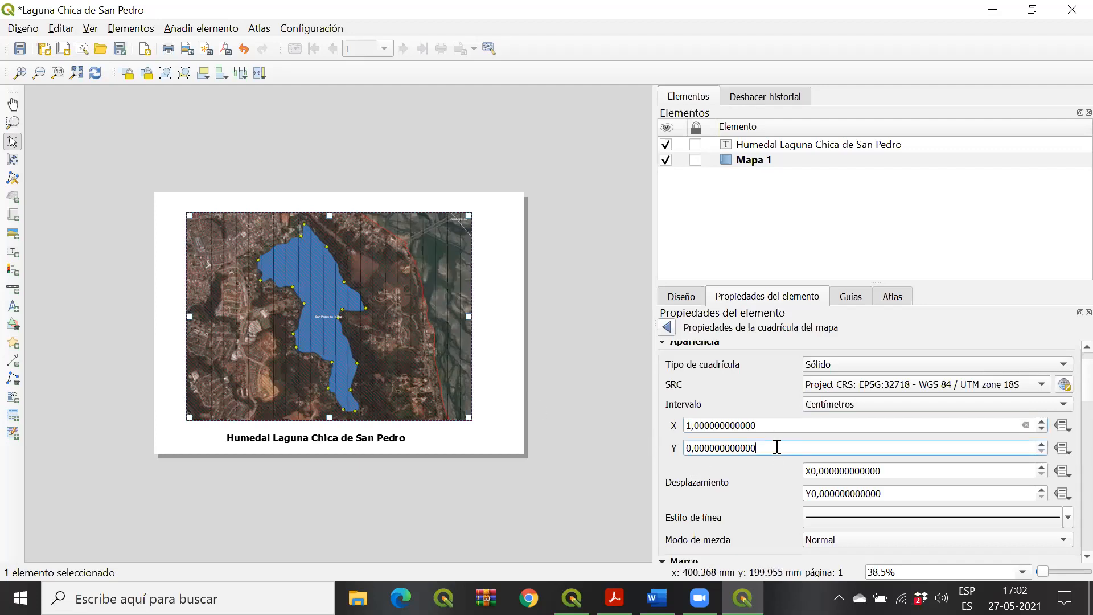
left_click_drag(776, 447, 589, 400)
type("1")
left_click(720, 388)
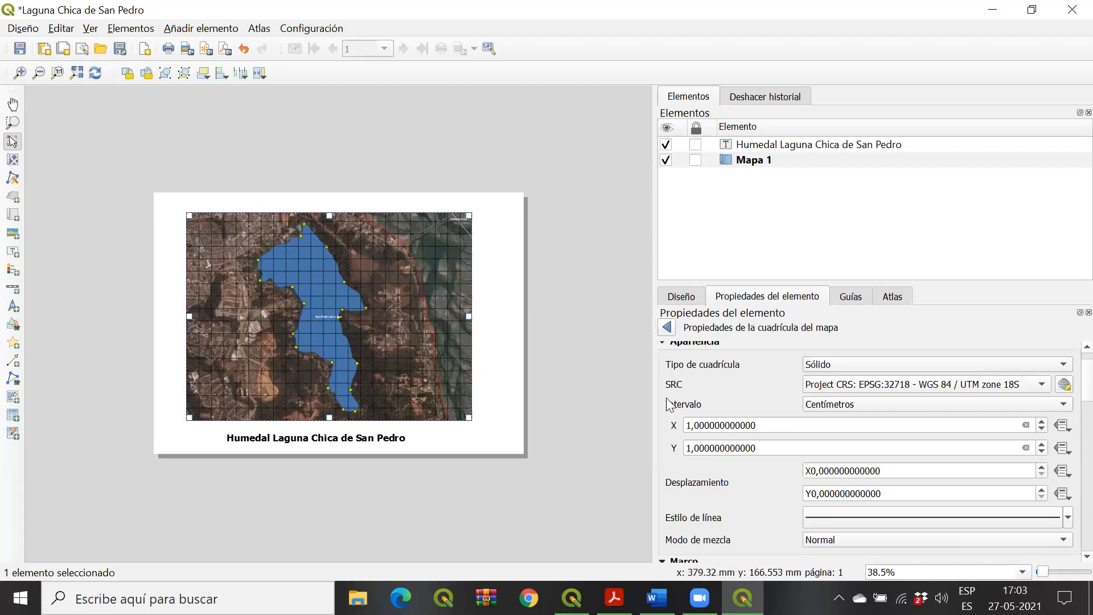
Step: Increase the grid's X and Y intervals to 4 cm each
left_click(1043, 420)
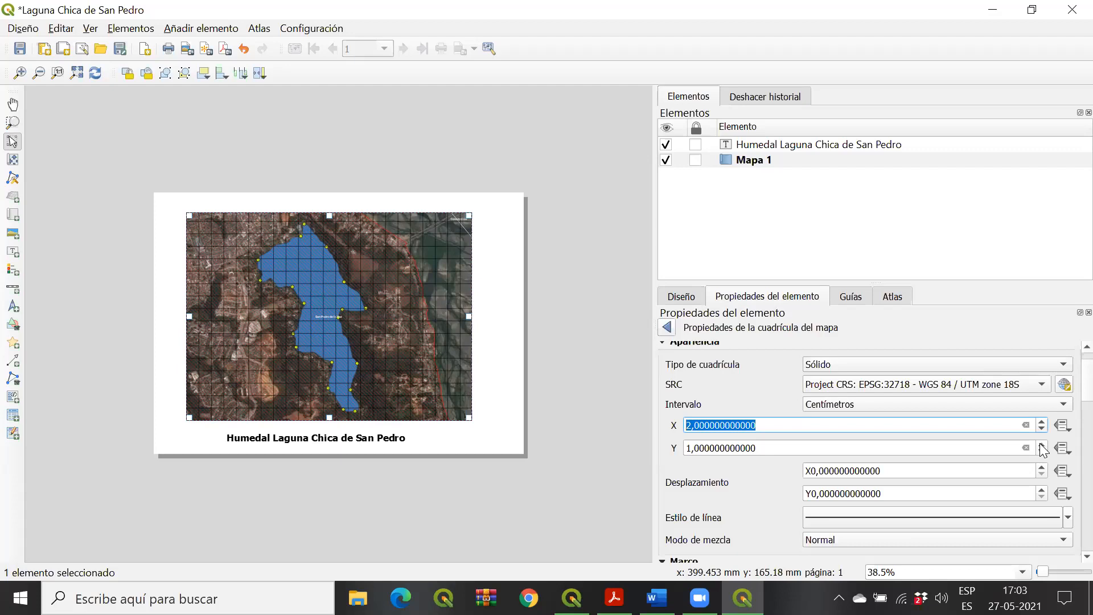
left_click(1042, 443)
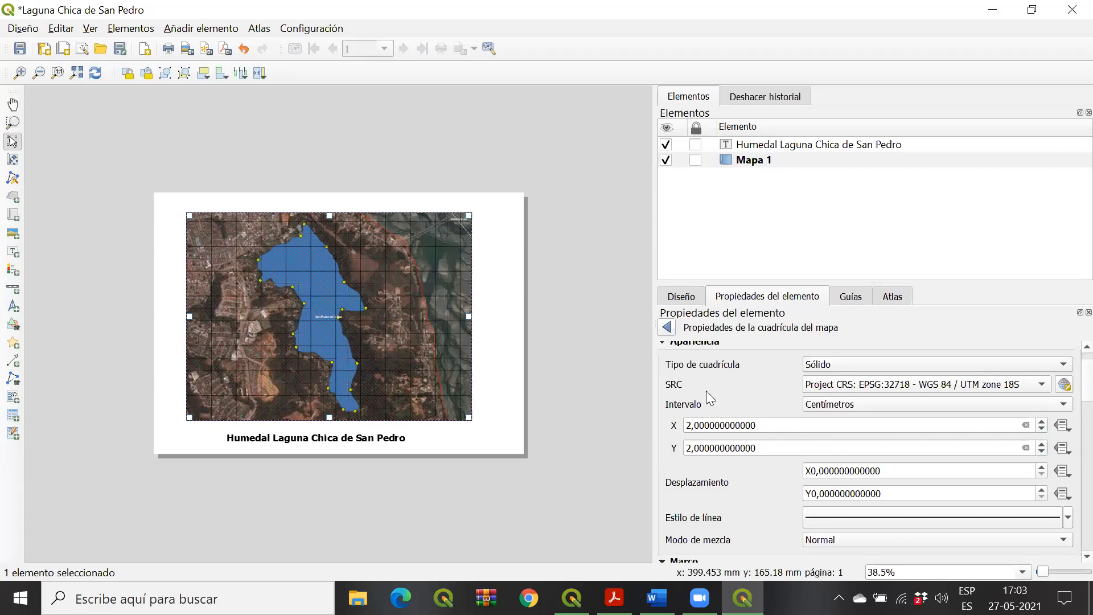
left_click(1041, 423)
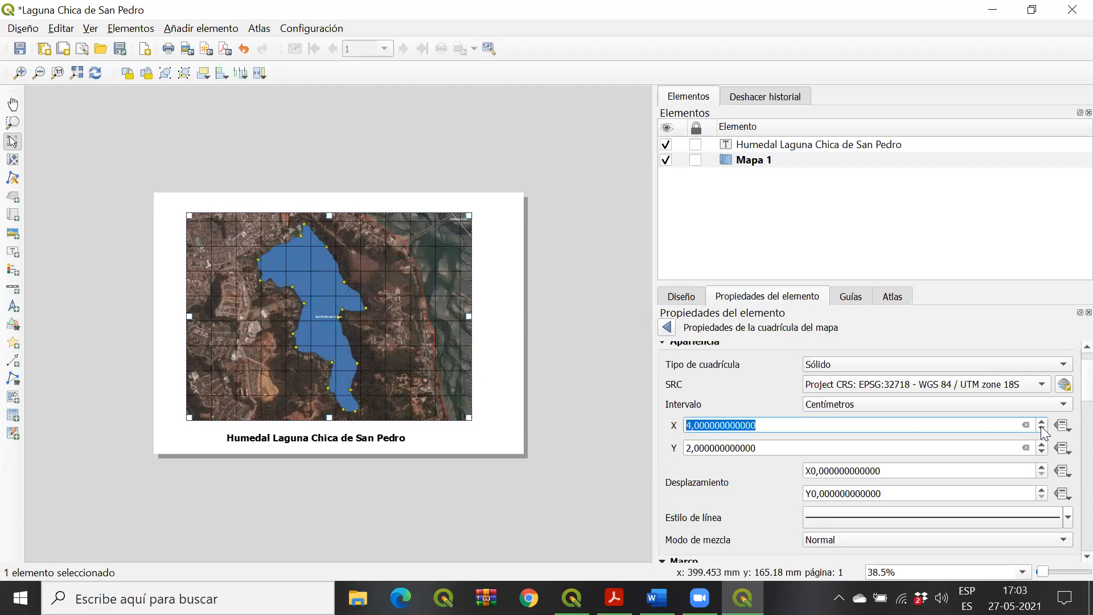
left_click(1042, 444)
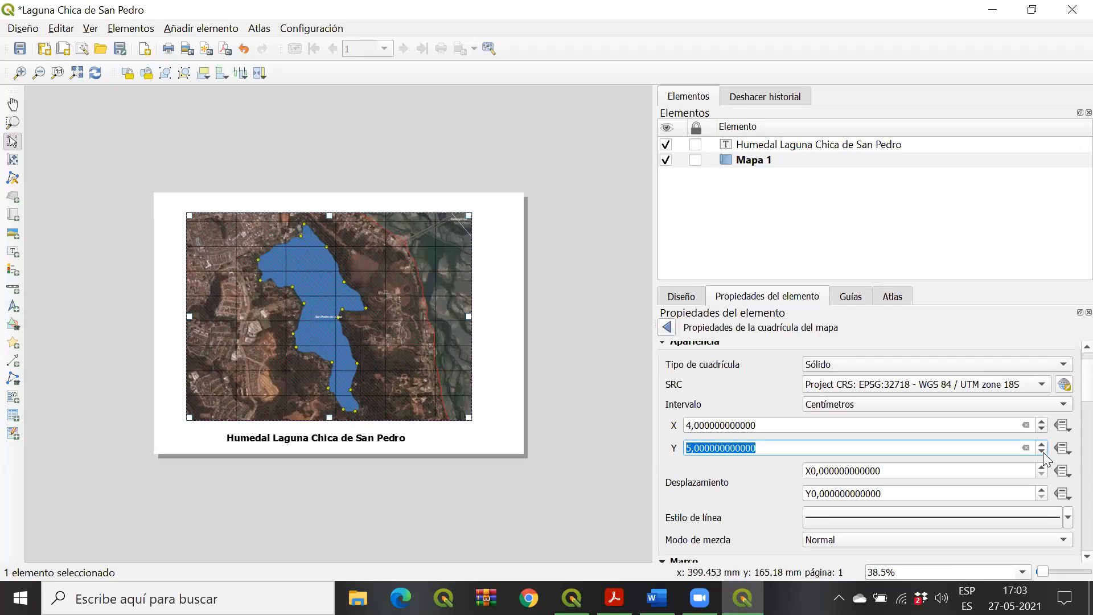
left_click(975, 427)
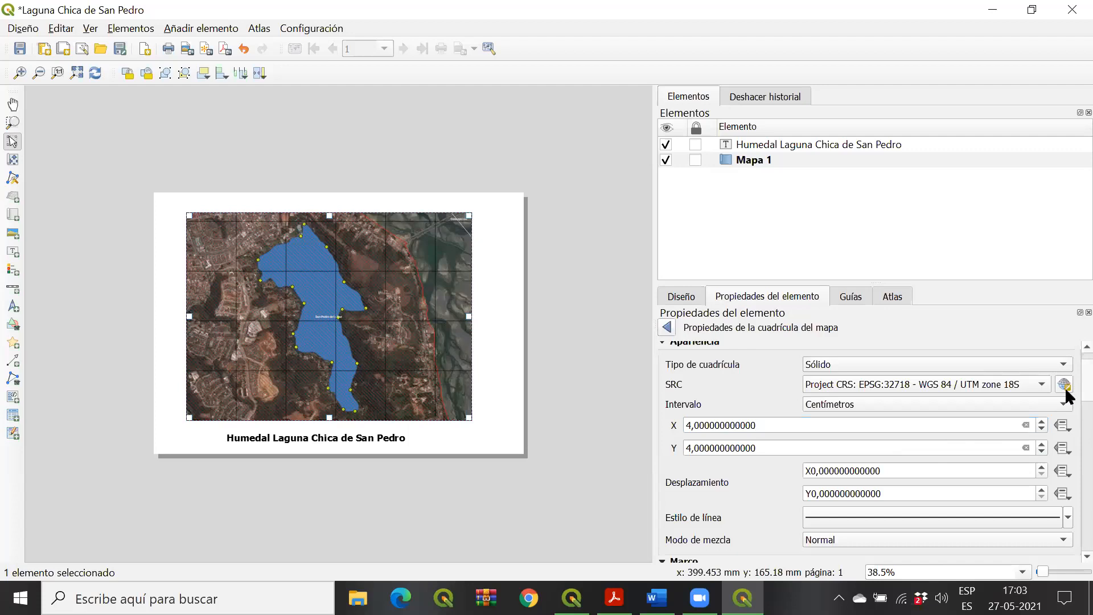
Step: Examine the grid's appearance, frame and coordinate settings for Mapa 1
scroll(1064, 387, "up", 1)
scroll(1065, 387, "up", 1)
scroll(1065, 398, "down", 5)
scroll(1064, 407, "up", 1)
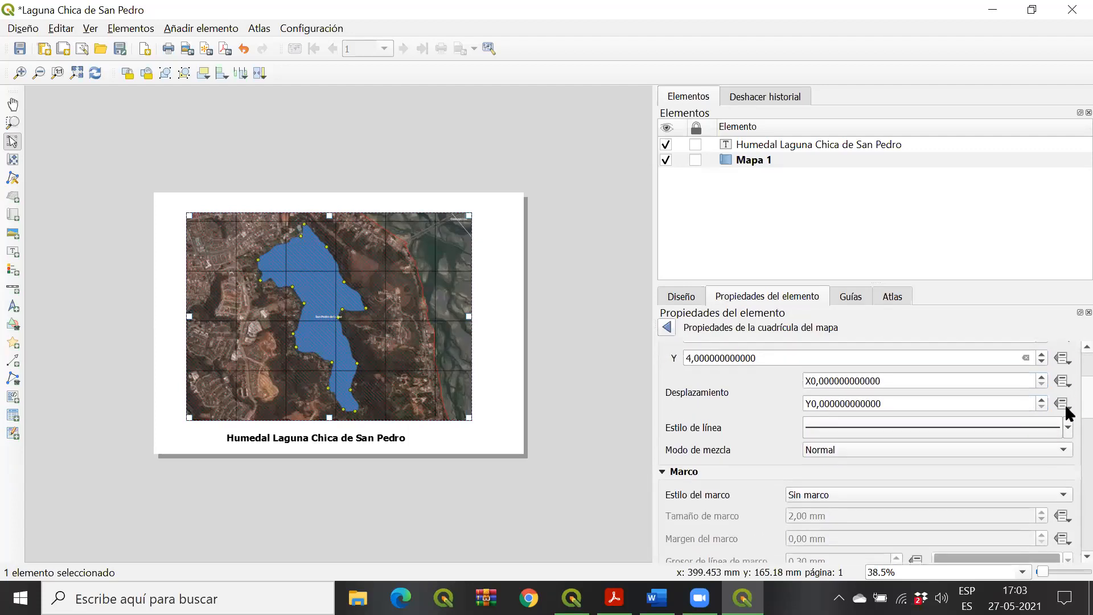
scroll(1068, 410, "down", 8)
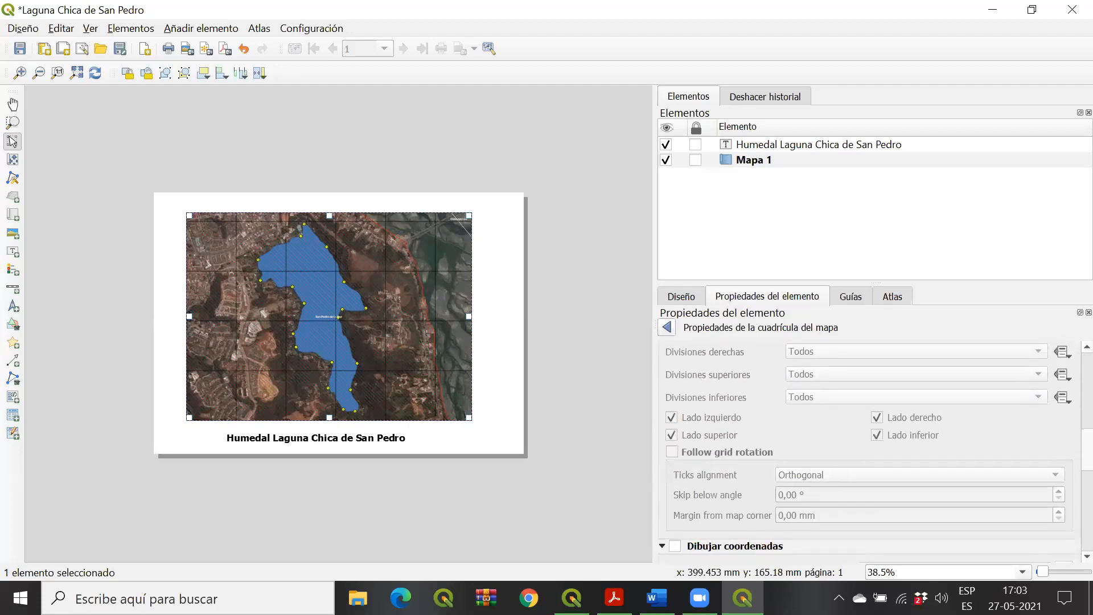
scroll(1067, 410, "up", 6)
scroll(1040, 434, "up", 3)
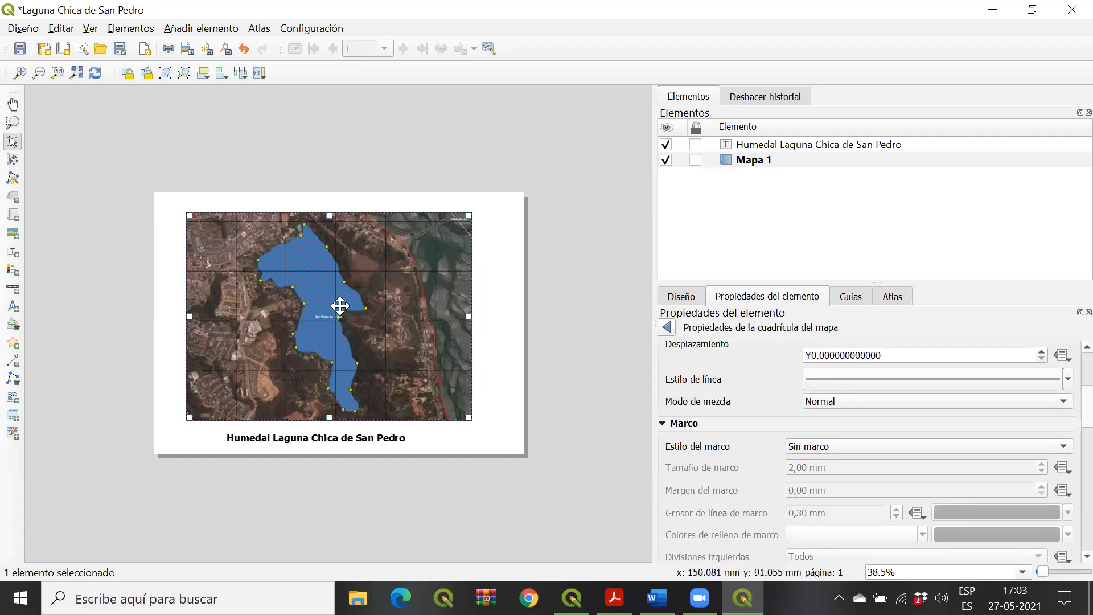
scroll(1064, 403, "down", 3)
scroll(1065, 411, "up", 7)
scroll(1064, 393, "up", 6)
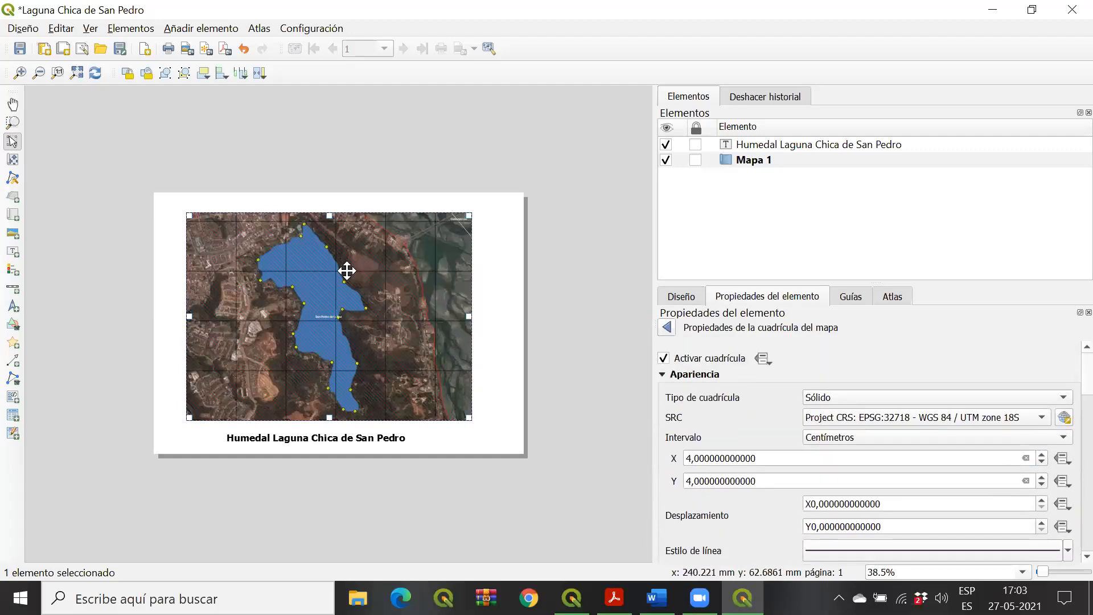
scroll(1064, 362, "down", 2)
scroll(1064, 367, "up", 2)
scroll(1065, 362, "down", 1)
scroll(1065, 363, "up", 1)
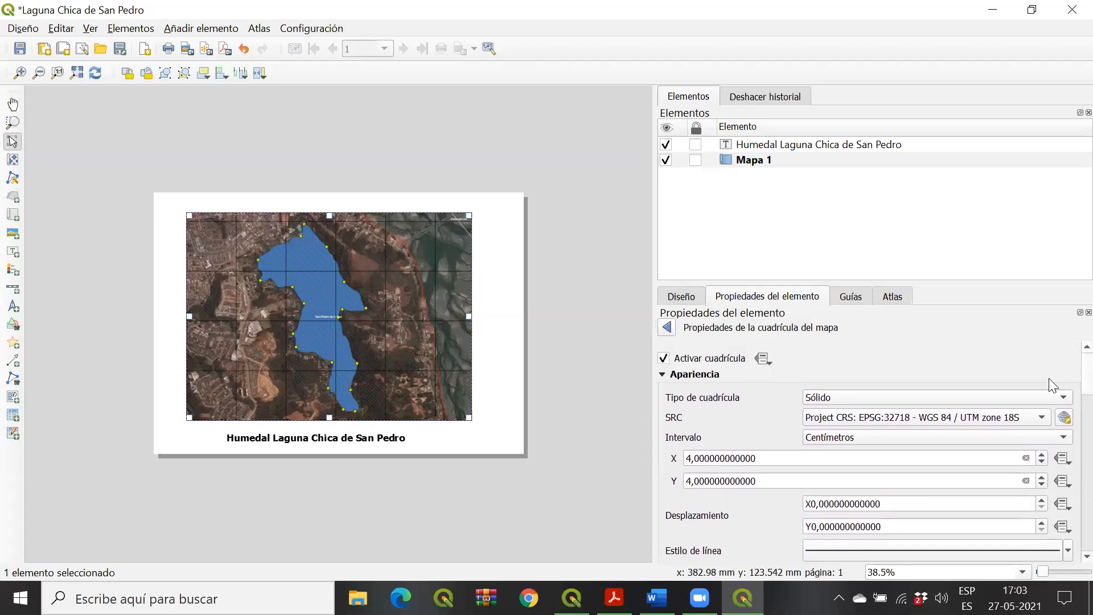
Step: Try the grid types Cruz, Marcadores and Marco y anotaciones solamente, and return the grid type to Sólido
left_click(933, 397)
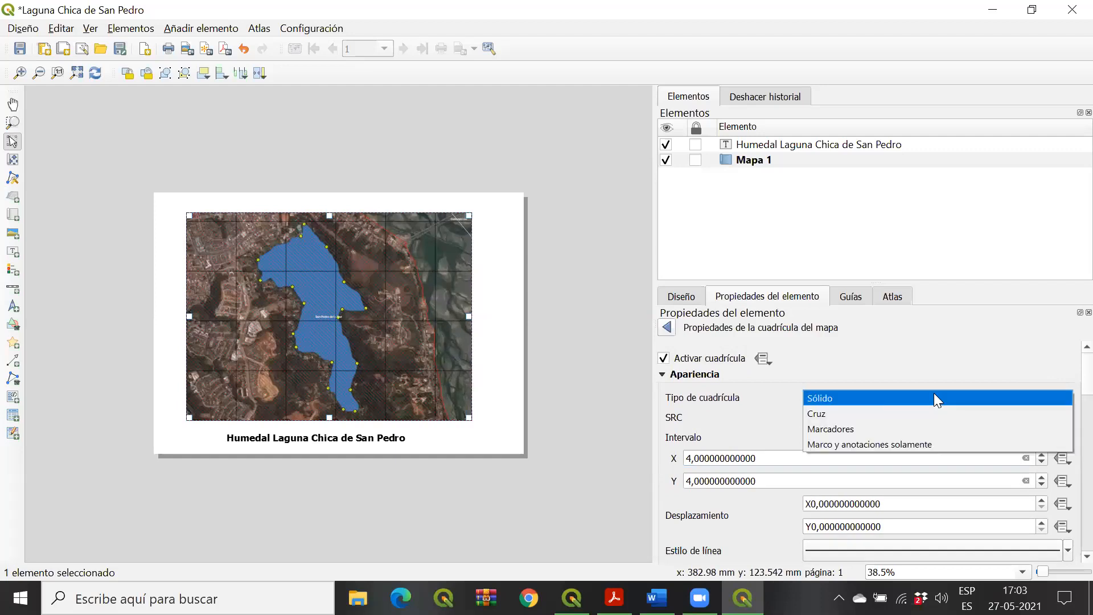
left_click(933, 410)
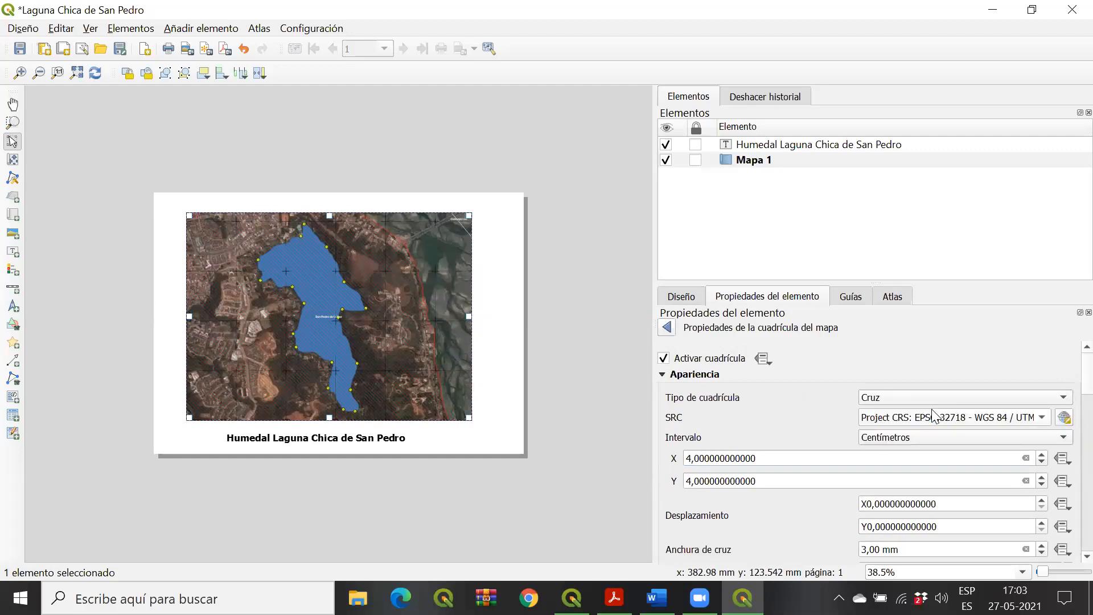
left_click(935, 396)
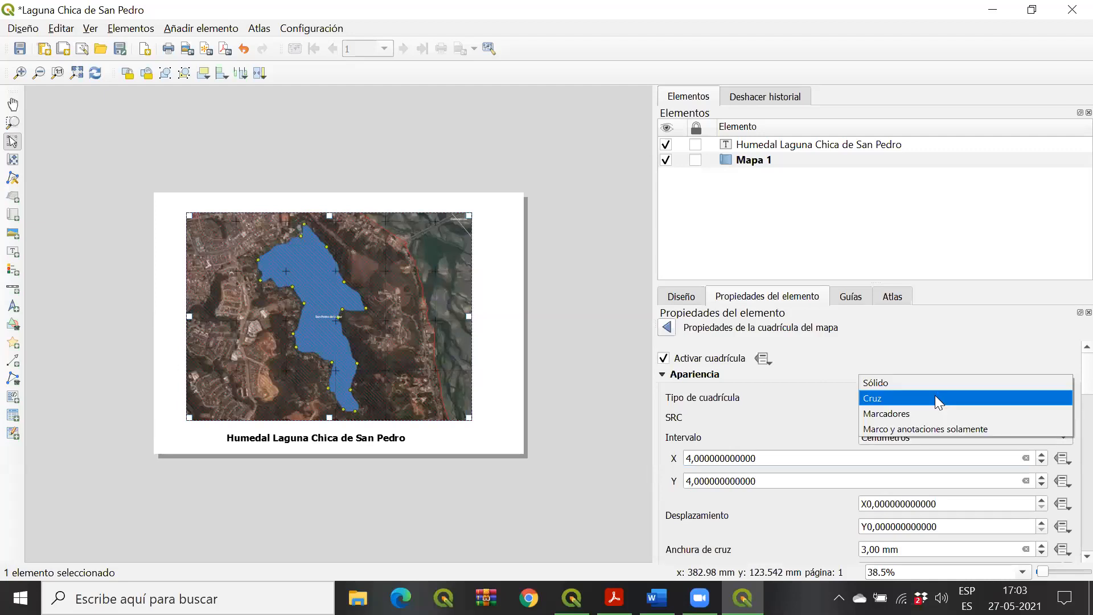
left_click(911, 411)
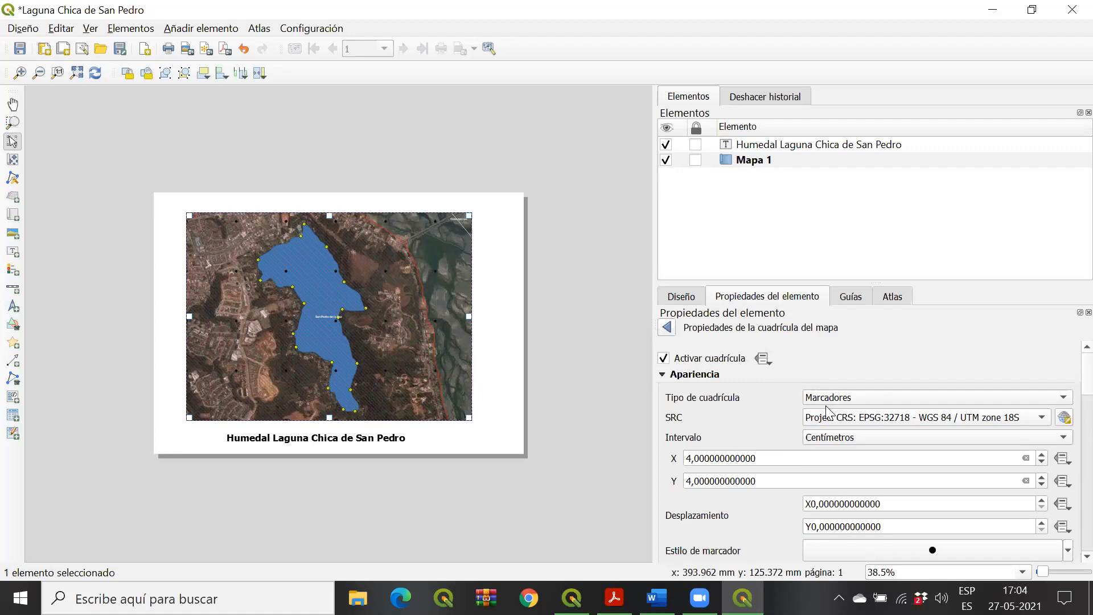
left_click(843, 402)
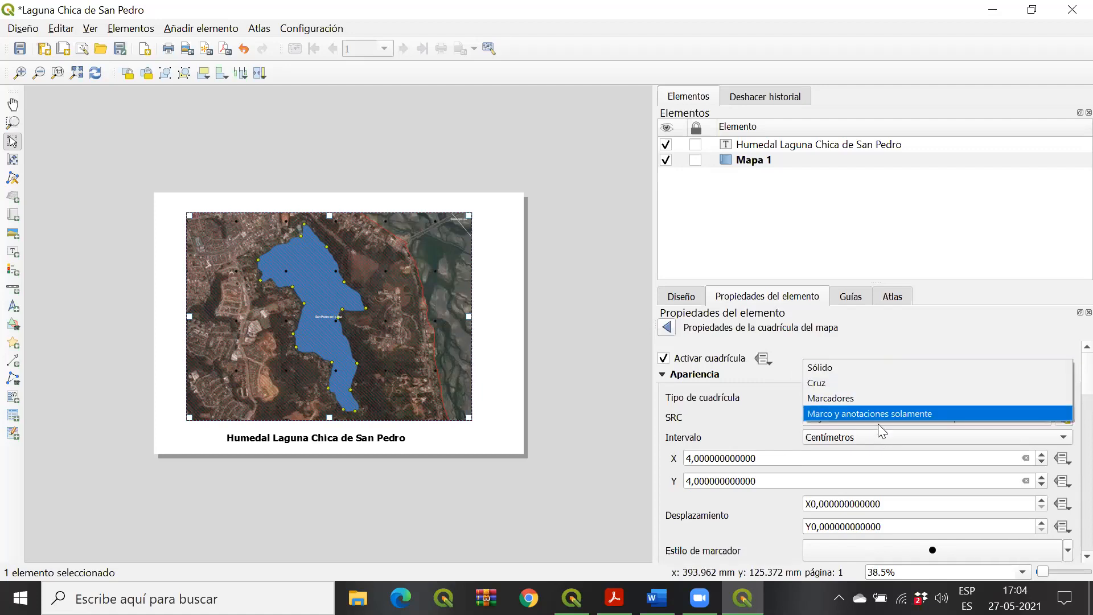
left_click(870, 413)
left_click(857, 397)
left_click(839, 351)
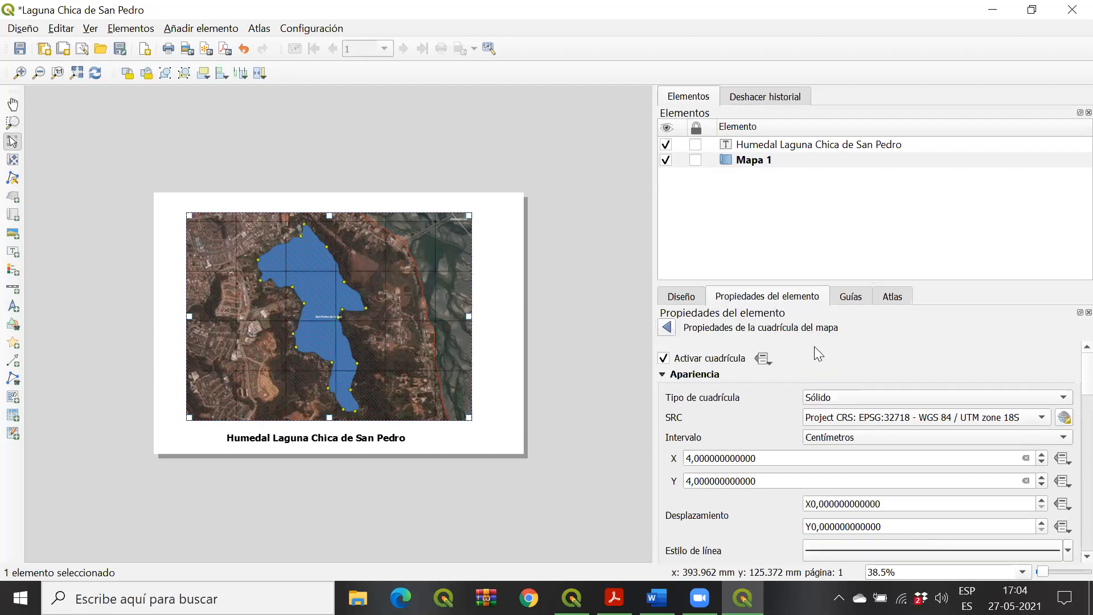
Step: Set the grid's frame style to Marcas interiores y exteriores
scroll(1066, 373, "down", 5)
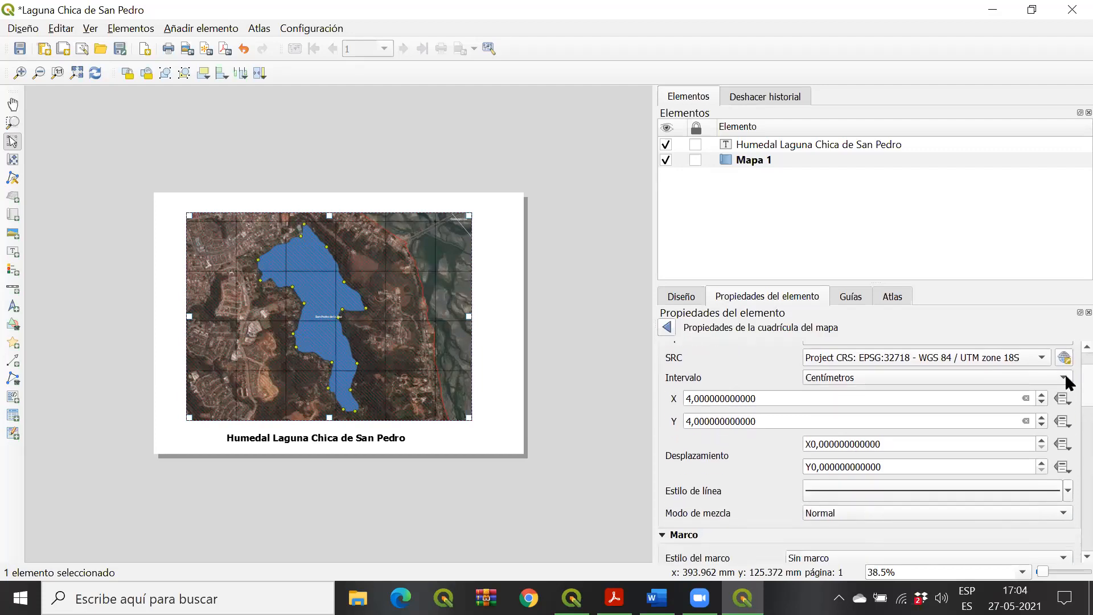
scroll(1066, 399, "down", 3)
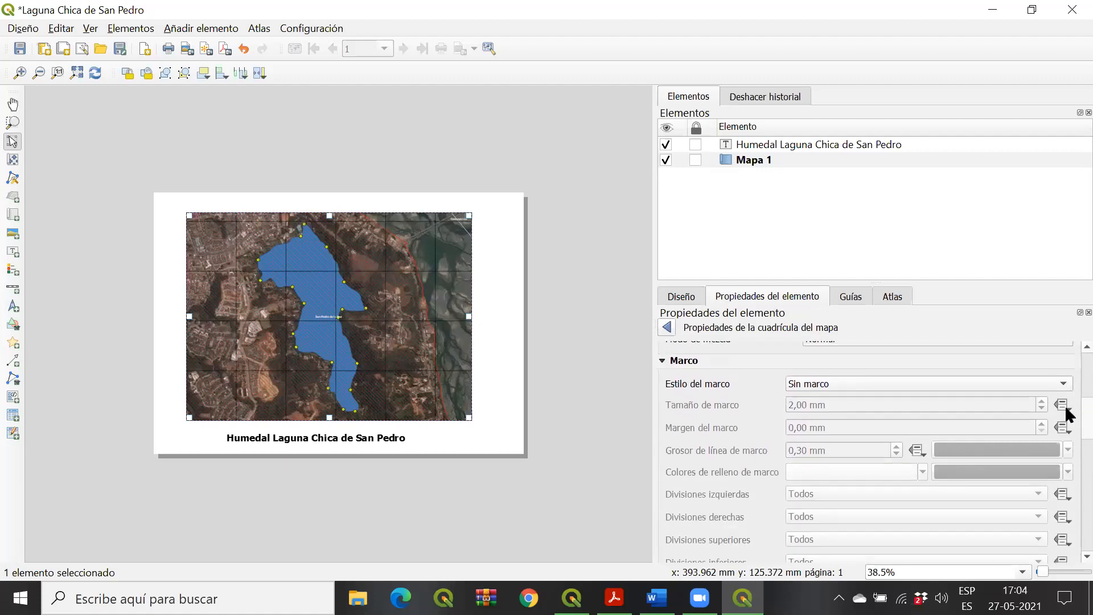
left_click(851, 387)
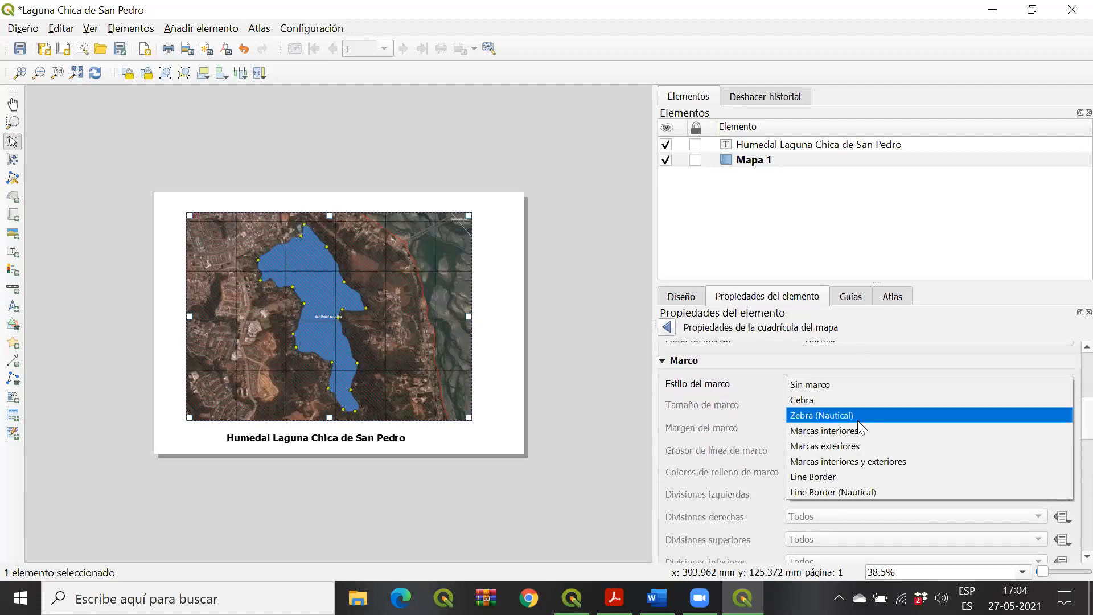
left_click(881, 464)
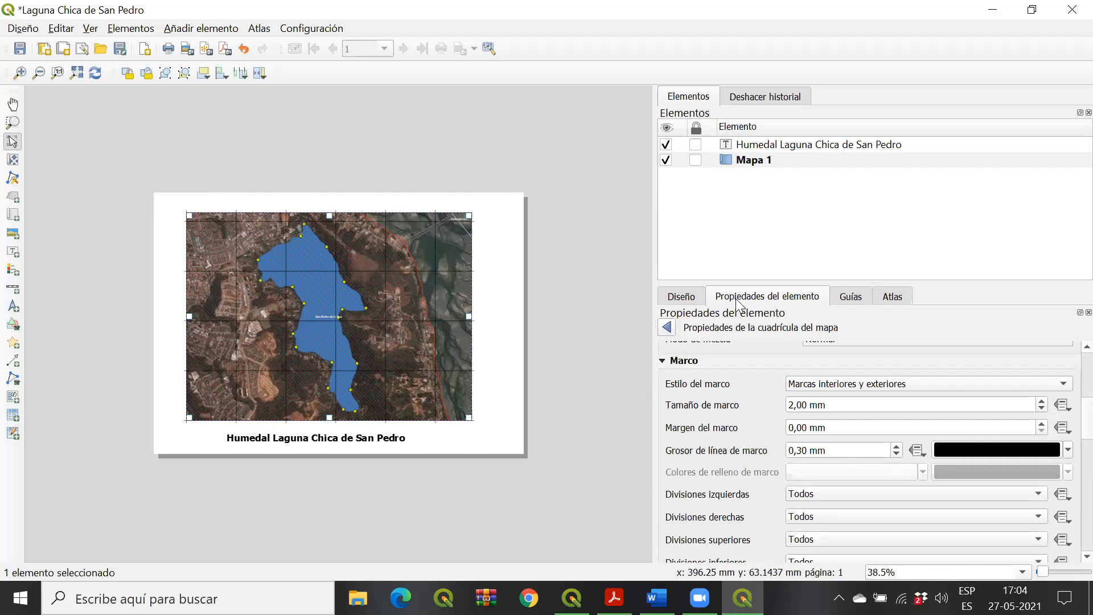
Step: Deactivate the map grid and activate it again to compare the map with and without it
scroll(1064, 405, "up", 10)
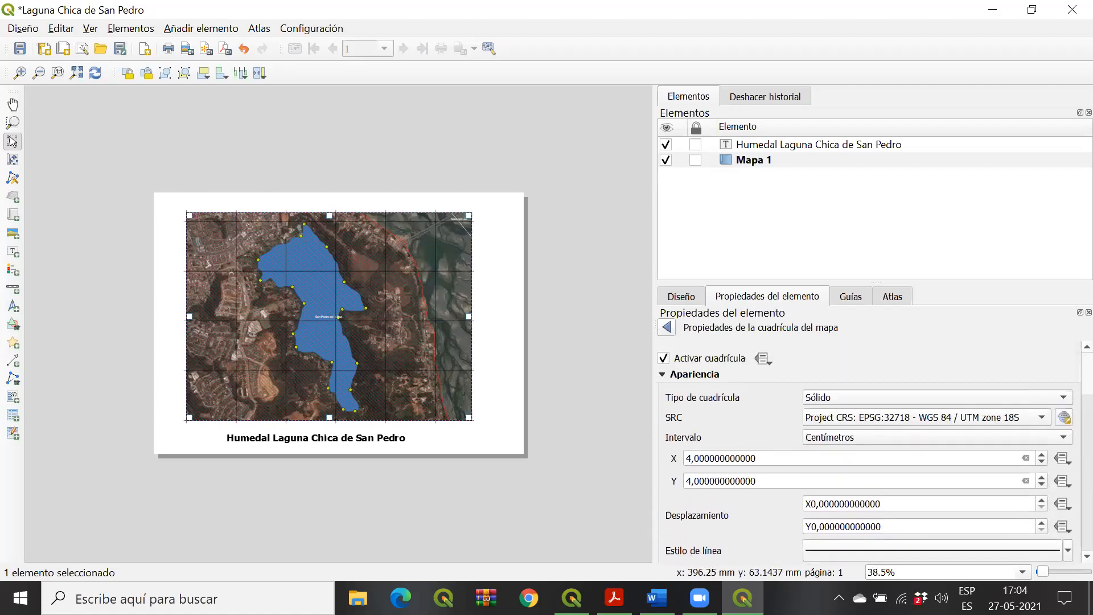
left_click(664, 357)
left_click(663, 356)
Step: Try the Follow grid rotation option for the grid frame and switch it off again
scroll(1065, 365, "down", 8)
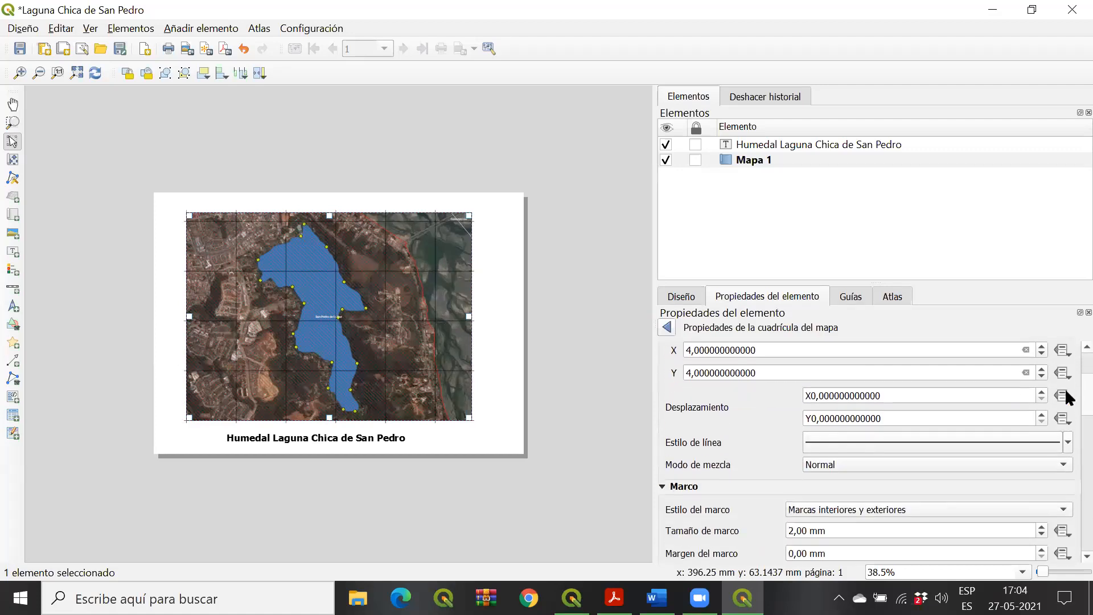
scroll(1064, 404, "down", 5)
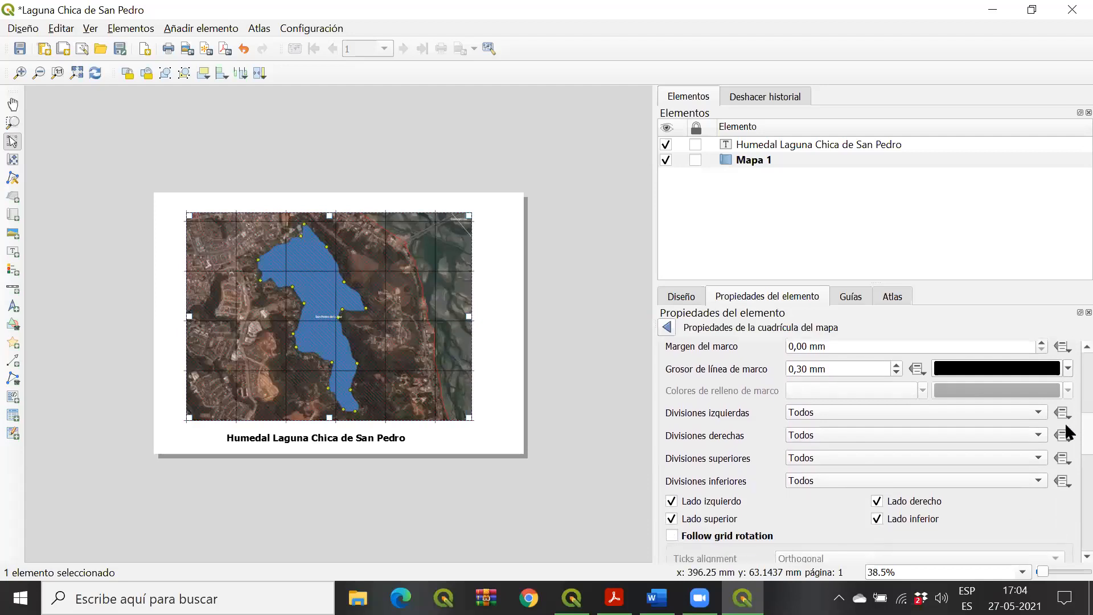
scroll(1064, 428, "down", 3)
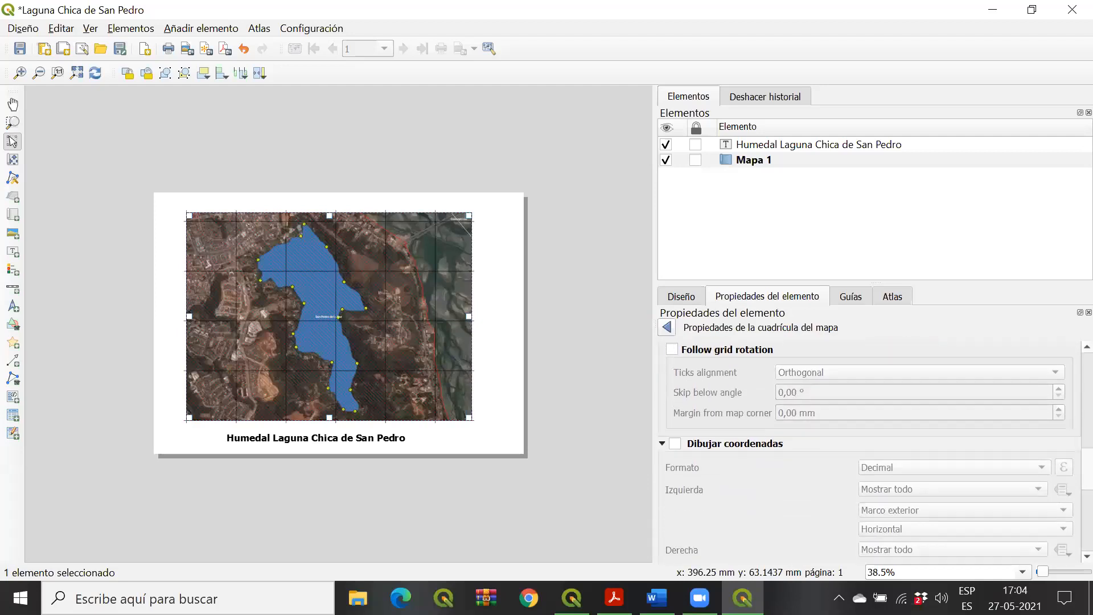
scroll(796, 444, "up", 1)
left_click(668, 387)
left_click(670, 389)
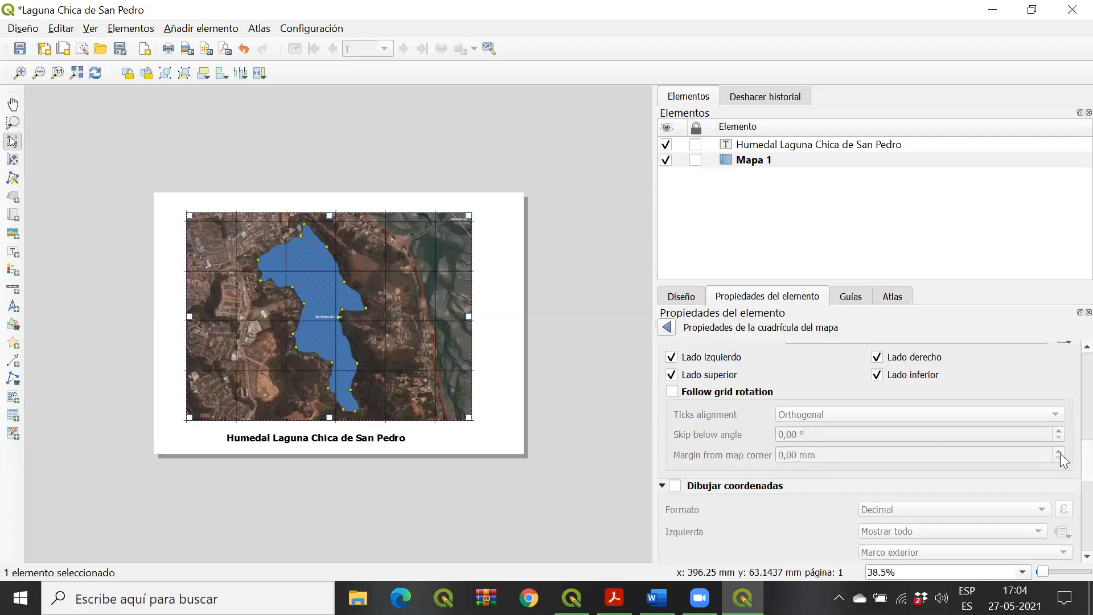
Step: Try Unidades del mapa as the grid's interval unit and return it to Centímetros
scroll(1065, 444, "up", 10)
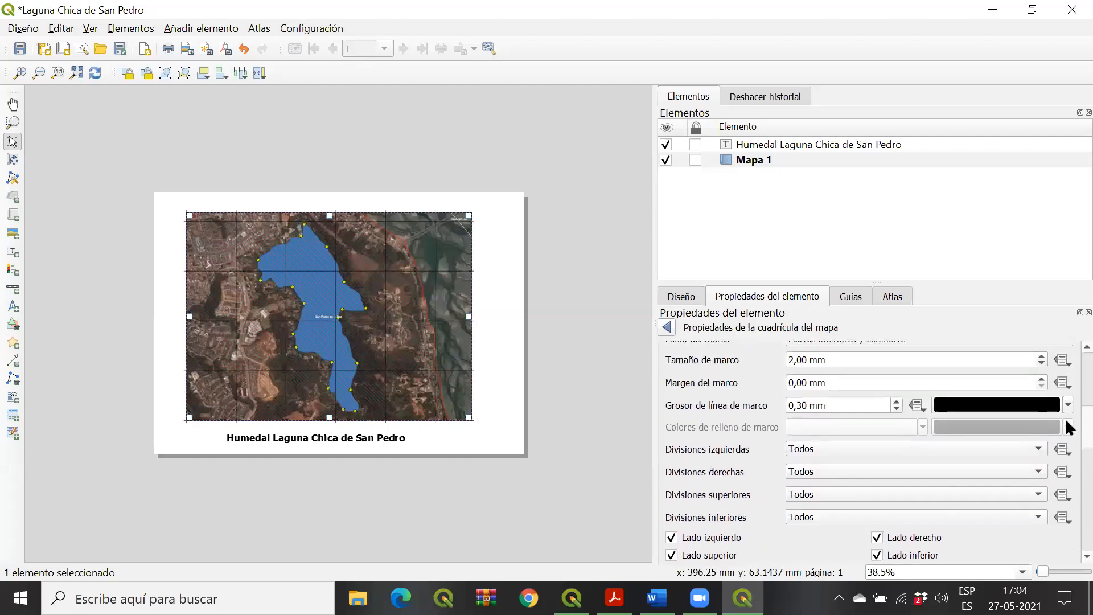
scroll(869, 451, "up", 3)
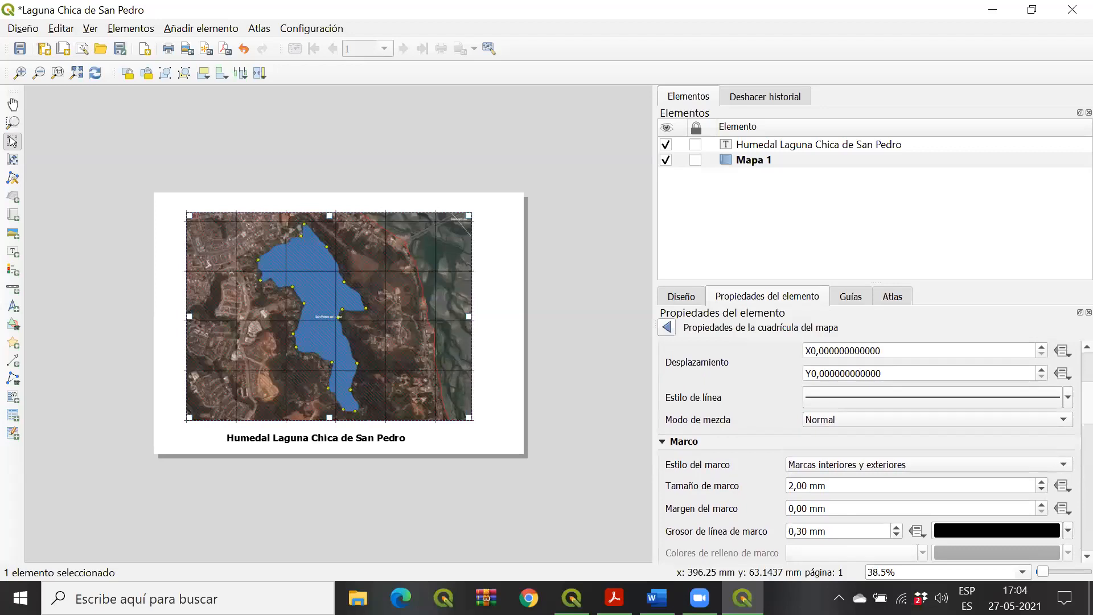
scroll(869, 451, "up", 7)
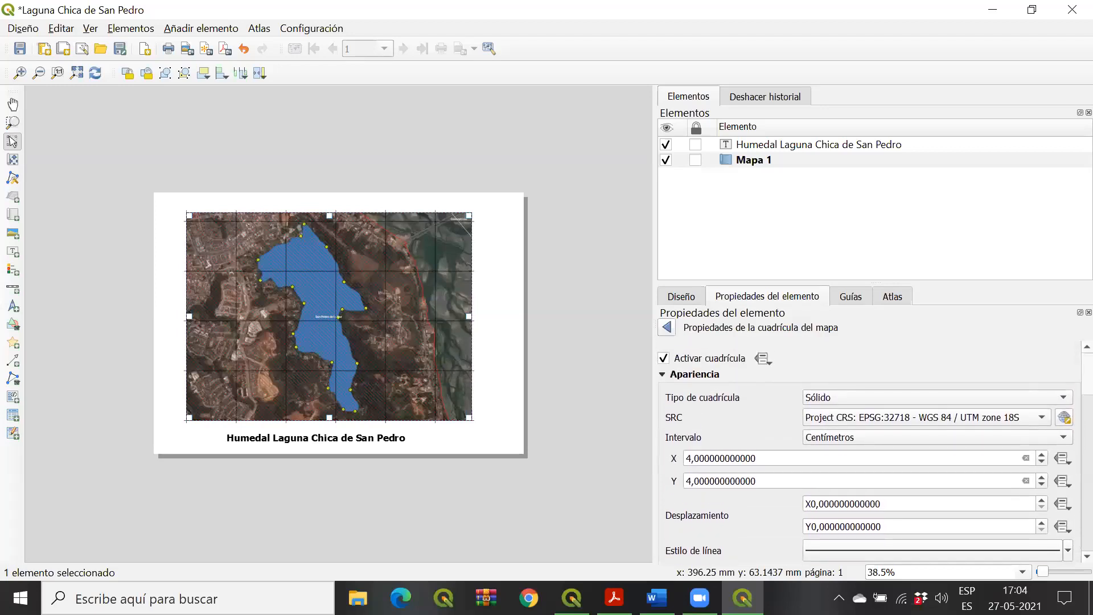
left_click(896, 438)
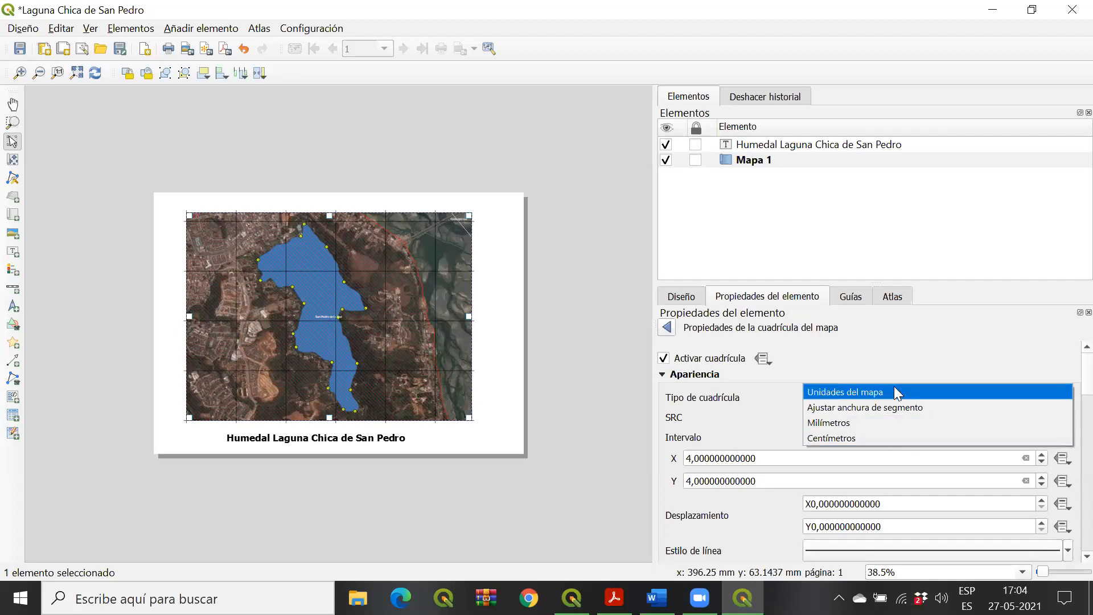
left_click(894, 392)
left_click(874, 435)
left_click(858, 483)
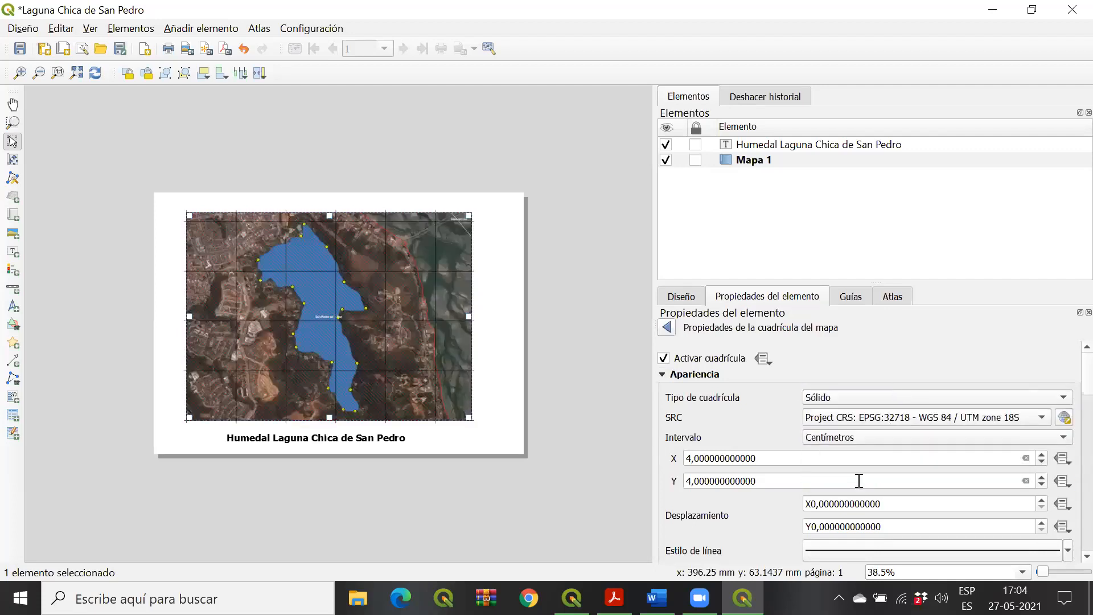
Step: Review the layout's general guide and grid settings and the map grid's appearance and frame options
left_click(691, 300)
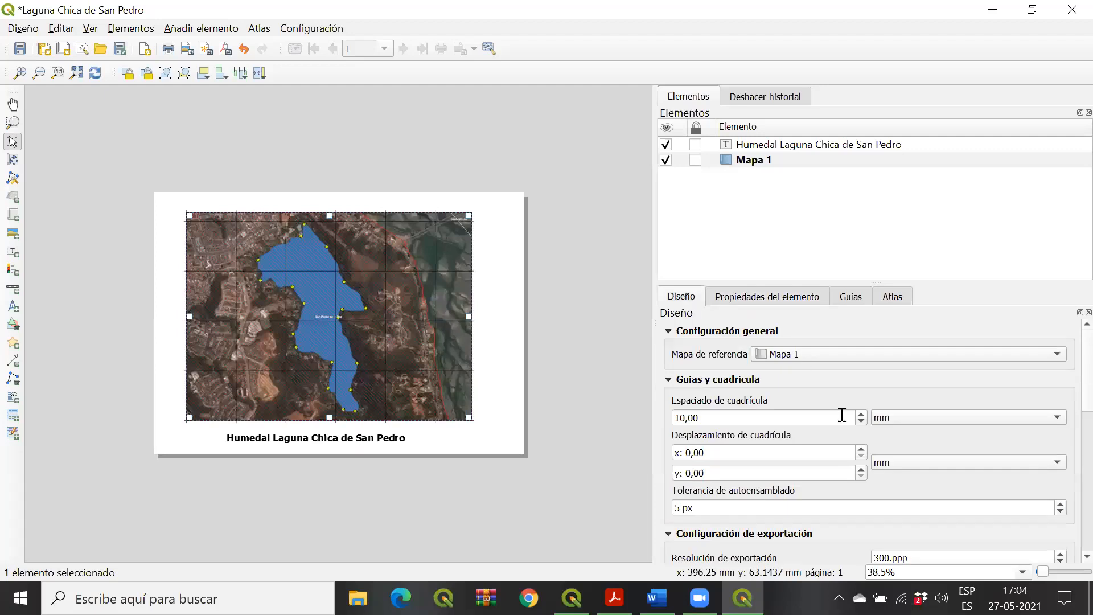
left_click(774, 298)
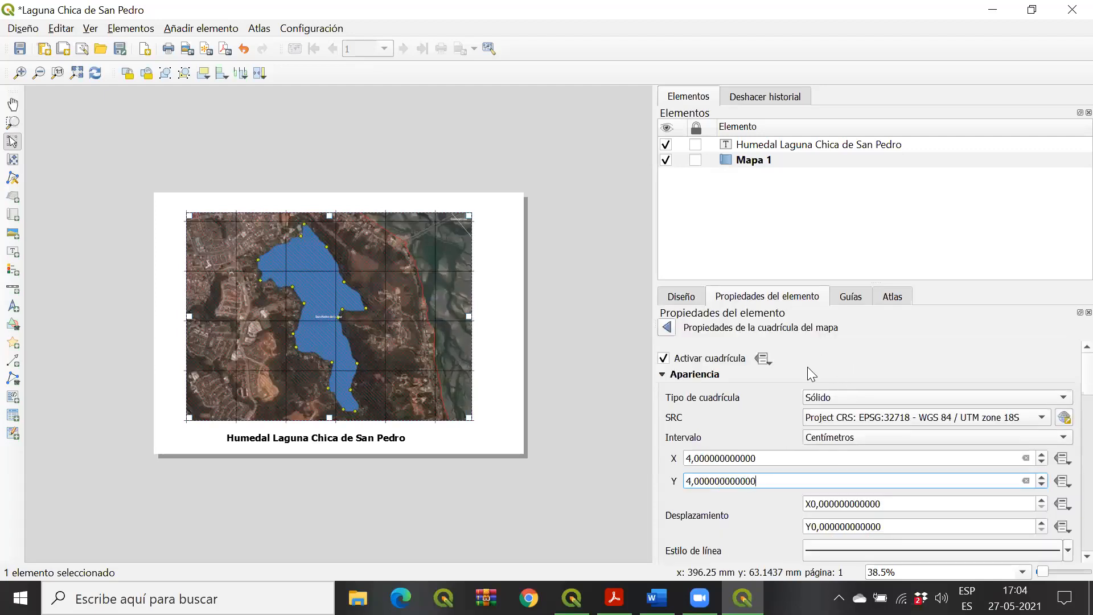
scroll(1065, 365, "down", 5)
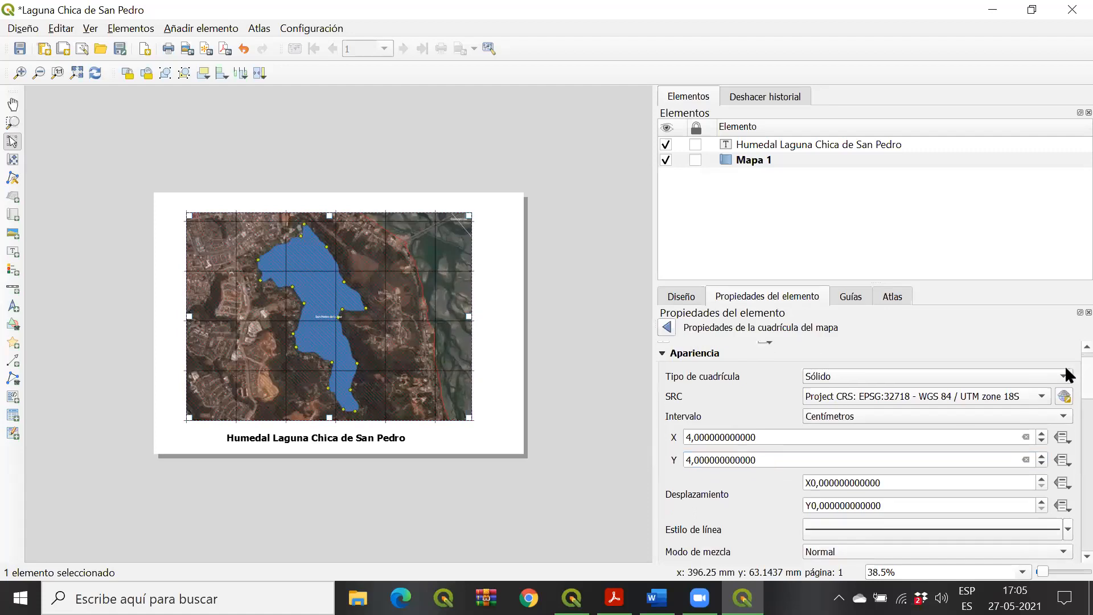
scroll(1066, 397, "down", 3)
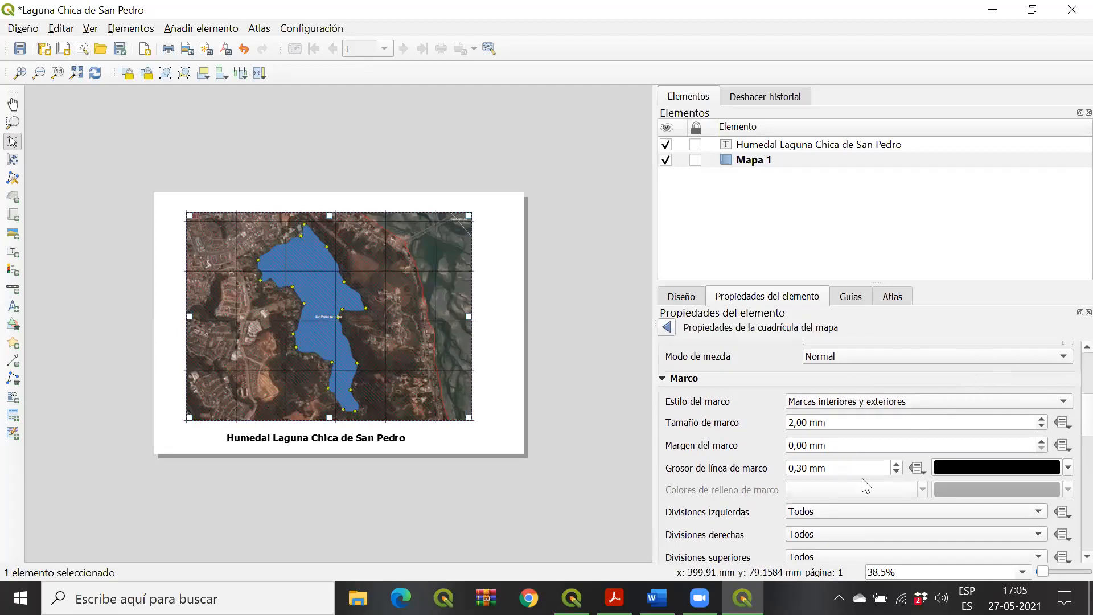
scroll(1064, 402, "up", 2)
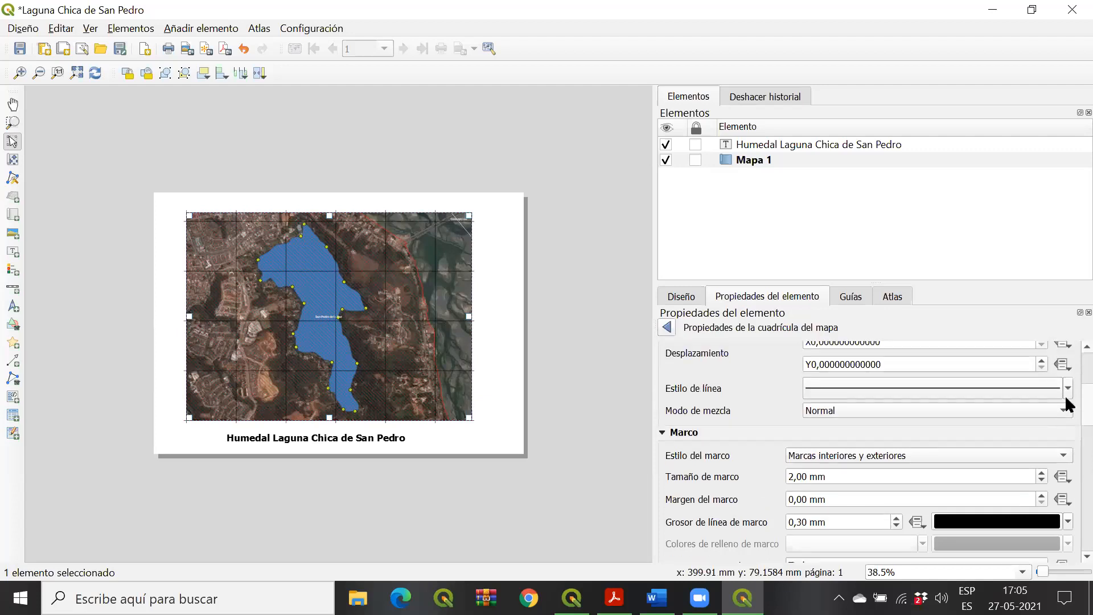
scroll(1064, 398, "up", 2)
scroll(871, 450, "up", 3)
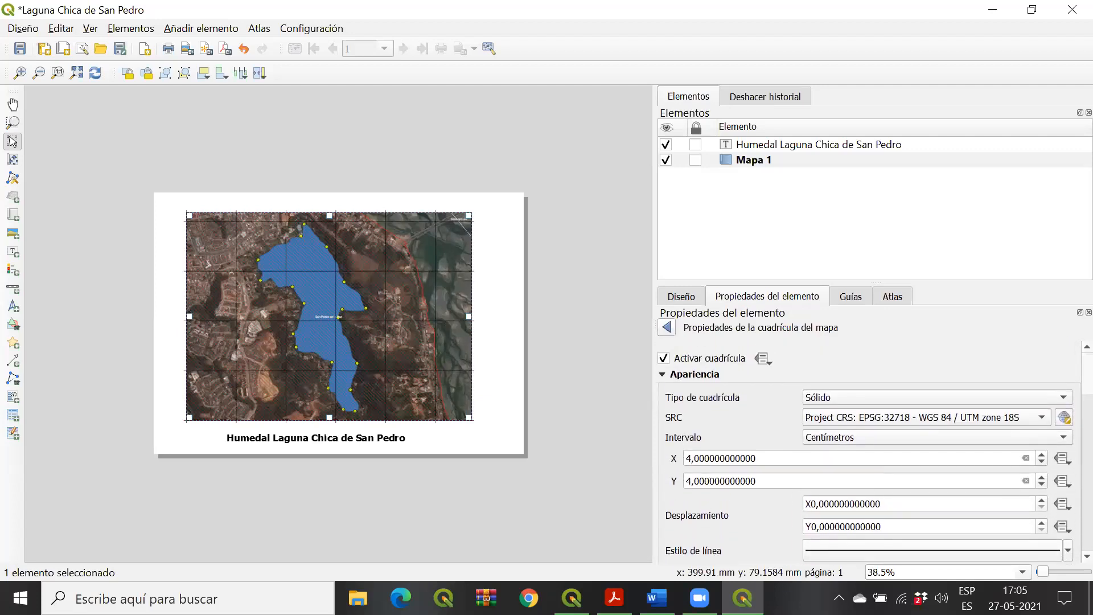
Step: Try drawing the grid's coordinates around the map and turn them off again
scroll(871, 450, "down", 8)
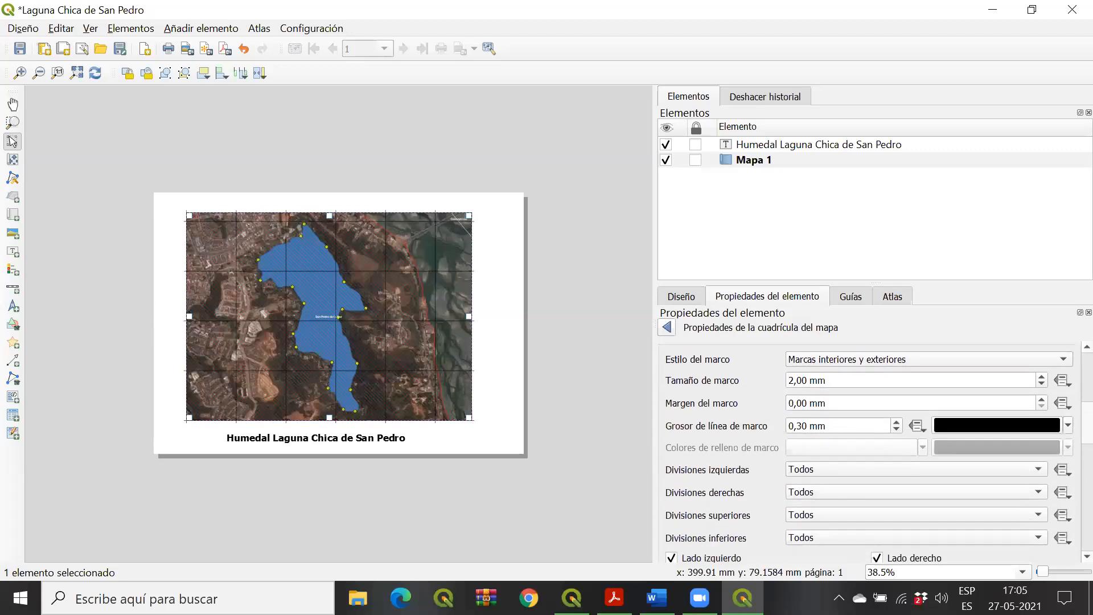
scroll(871, 450, "down", 6)
scroll(870, 450, "down", 5)
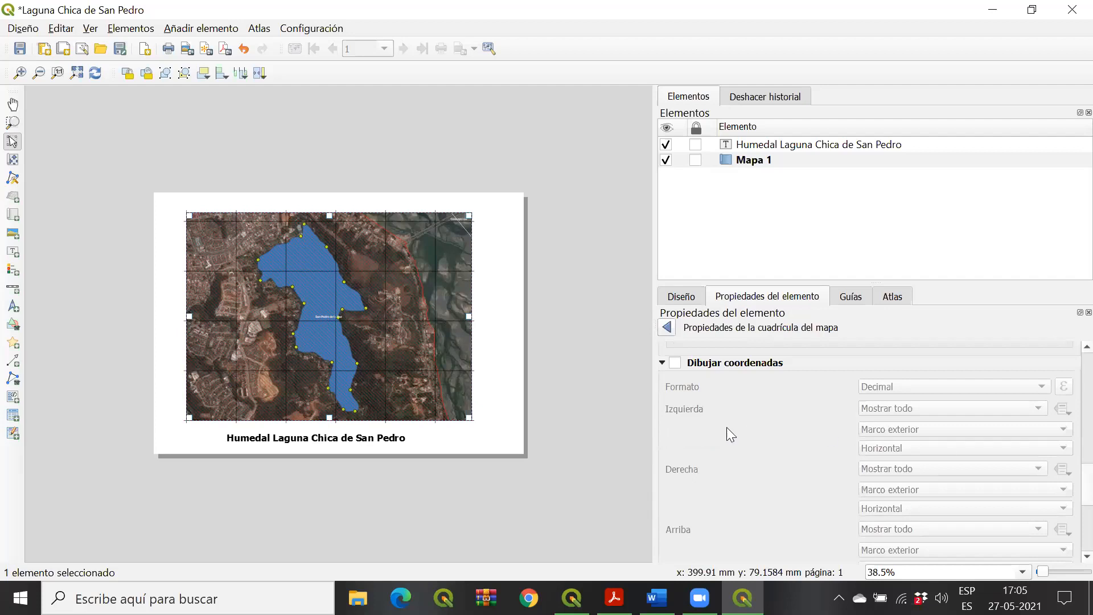
left_click(675, 363)
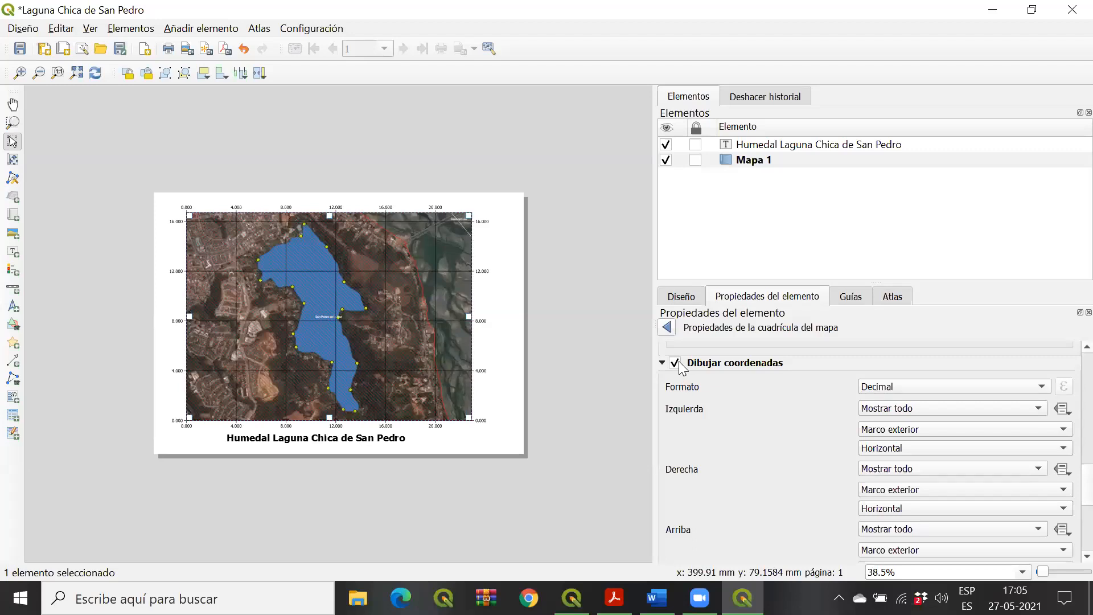
left_click(675, 364)
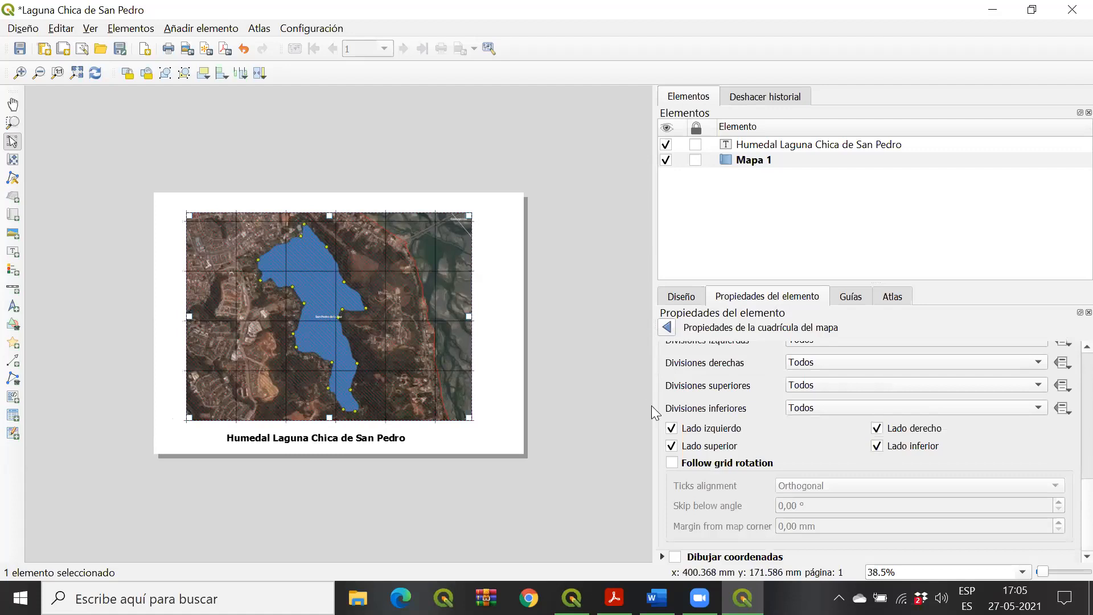
Step: Draw the grid's coordinates around the map and review their format, placement, distance and precision options
scroll(1064, 501, "up", 6)
scroll(1064, 452, "down", 3)
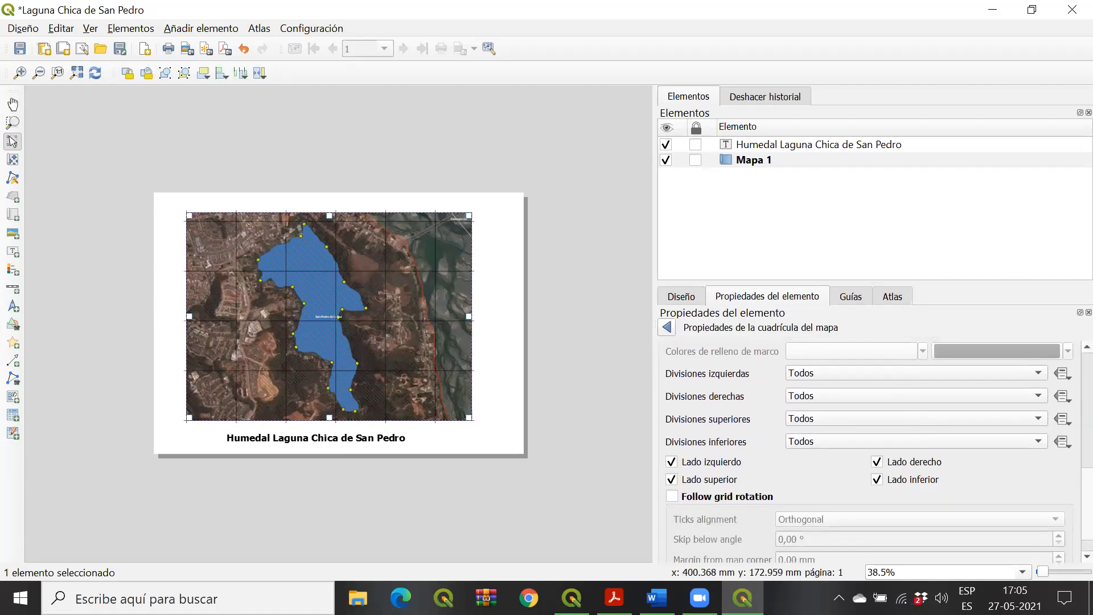
scroll(868, 450, "down", 1)
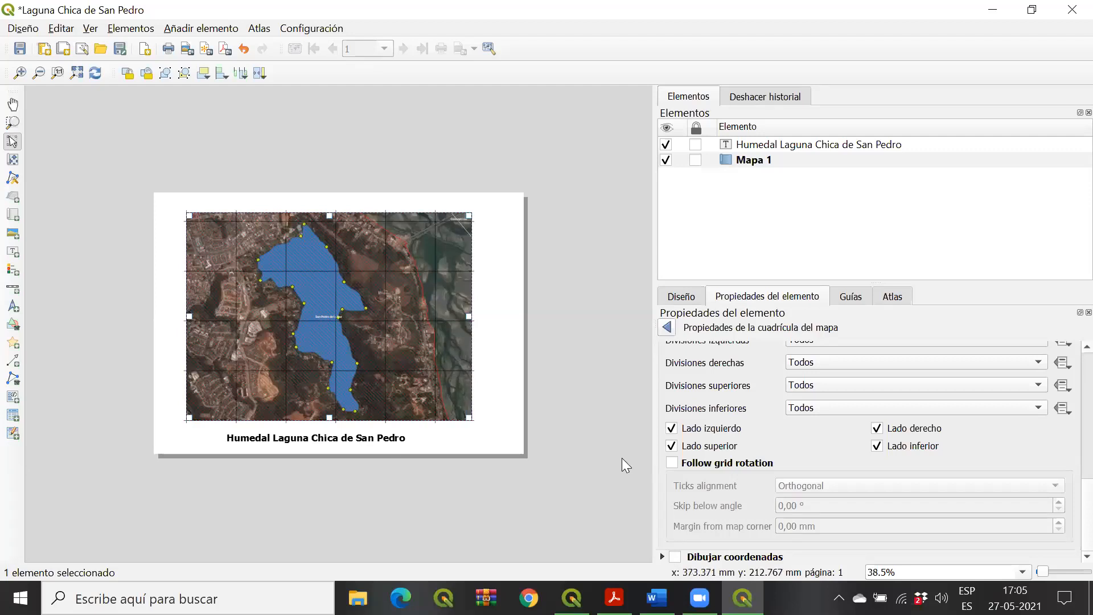
left_click(675, 557)
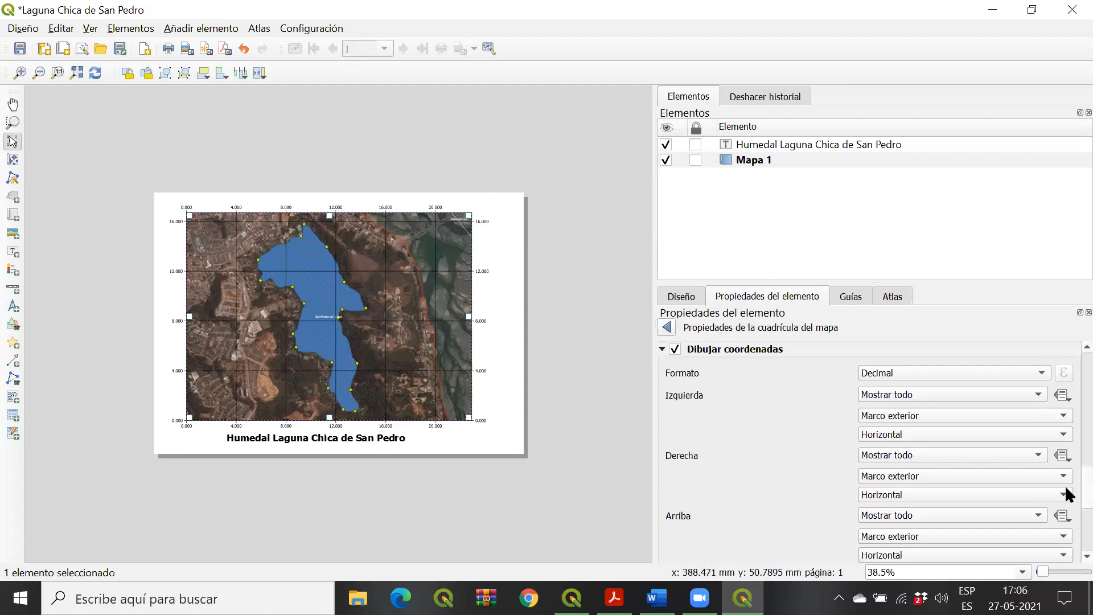
scroll(1066, 494, "down", 5)
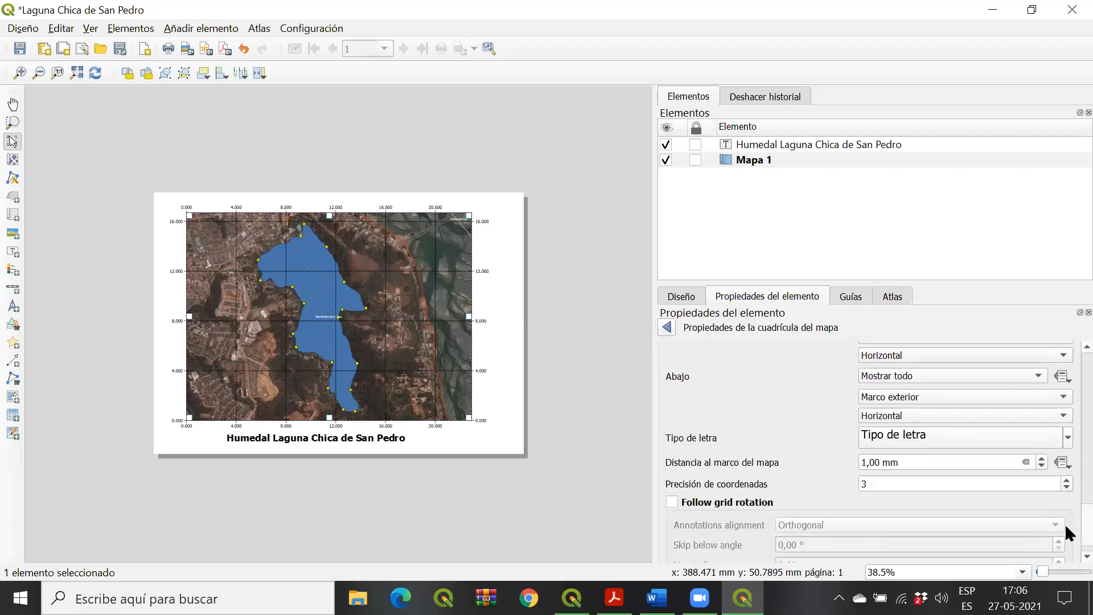
scroll(1065, 526, "down", 1)
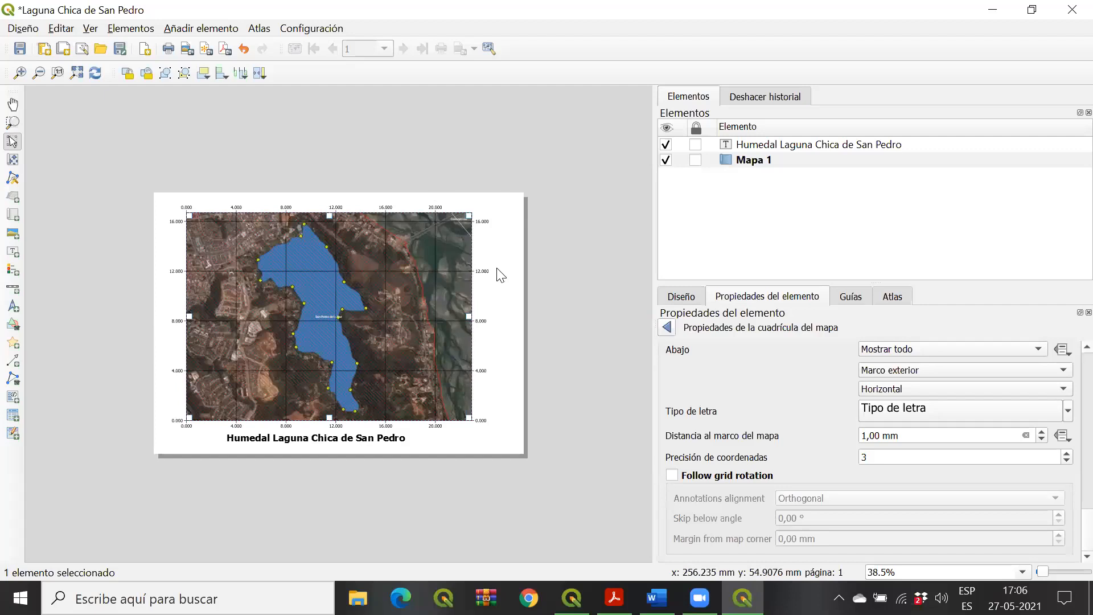
Step: Set the map grid's X and Y intervals to 6 centimetres
scroll(1064, 528, "up", 15)
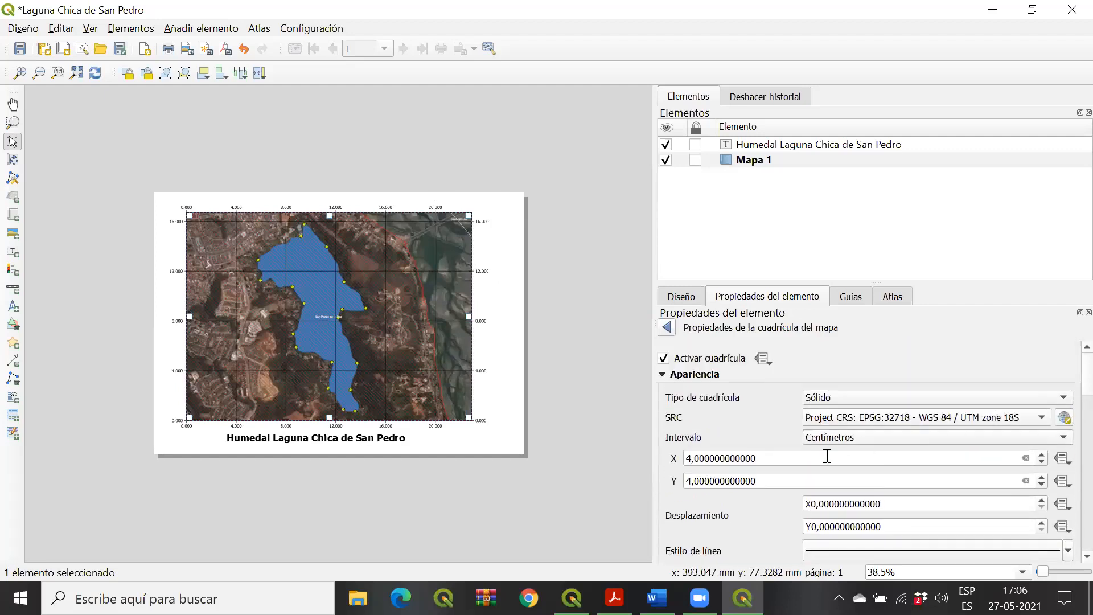
left_click(1041, 455)
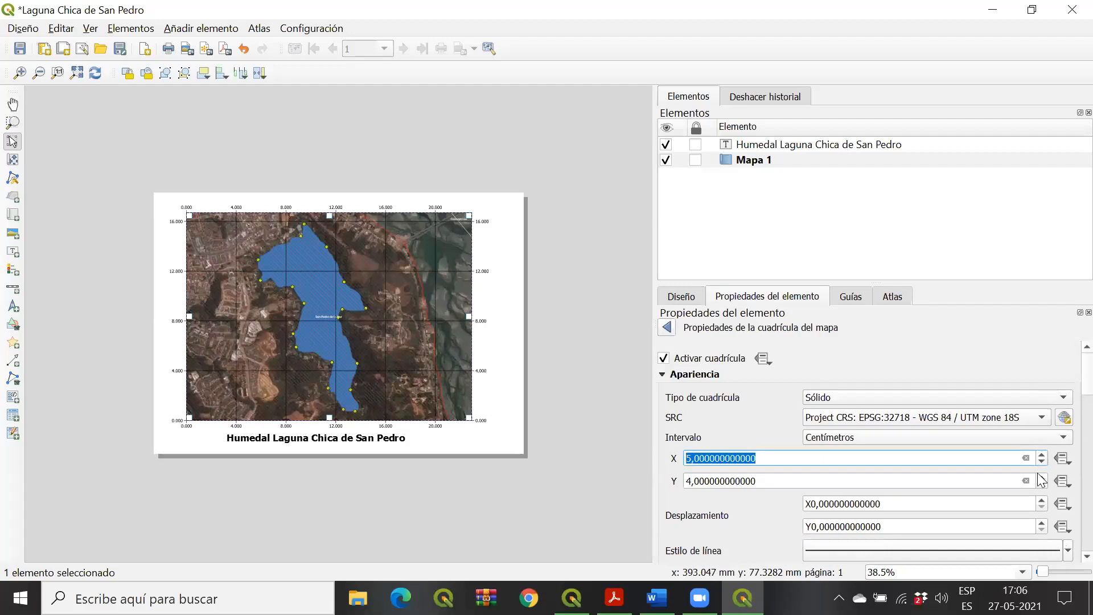
left_click(1042, 478)
left_click(1042, 455)
left_click(1042, 478)
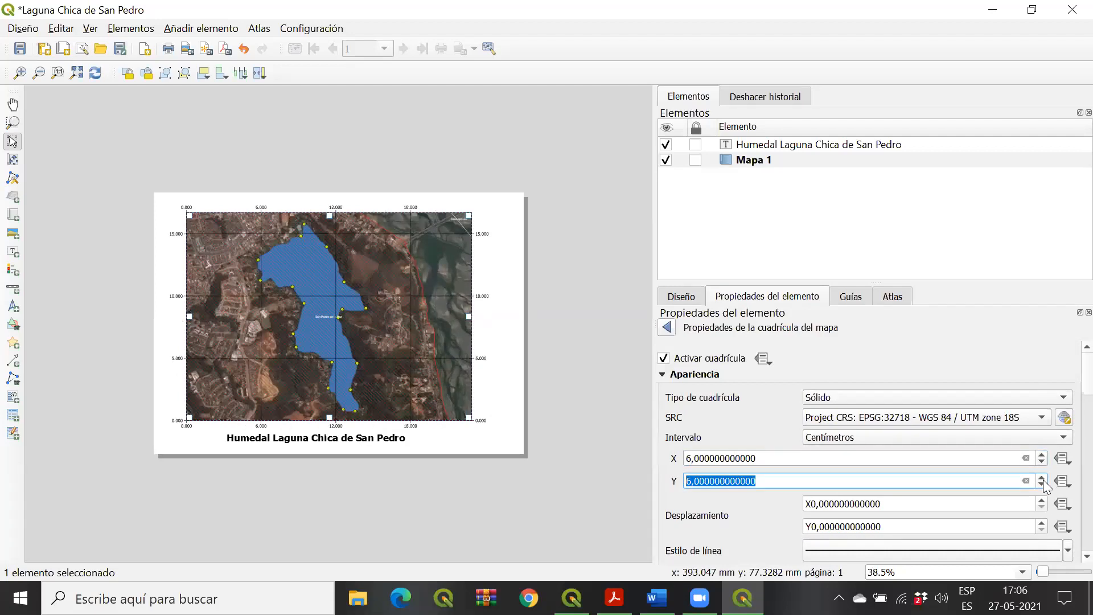
left_click(899, 351)
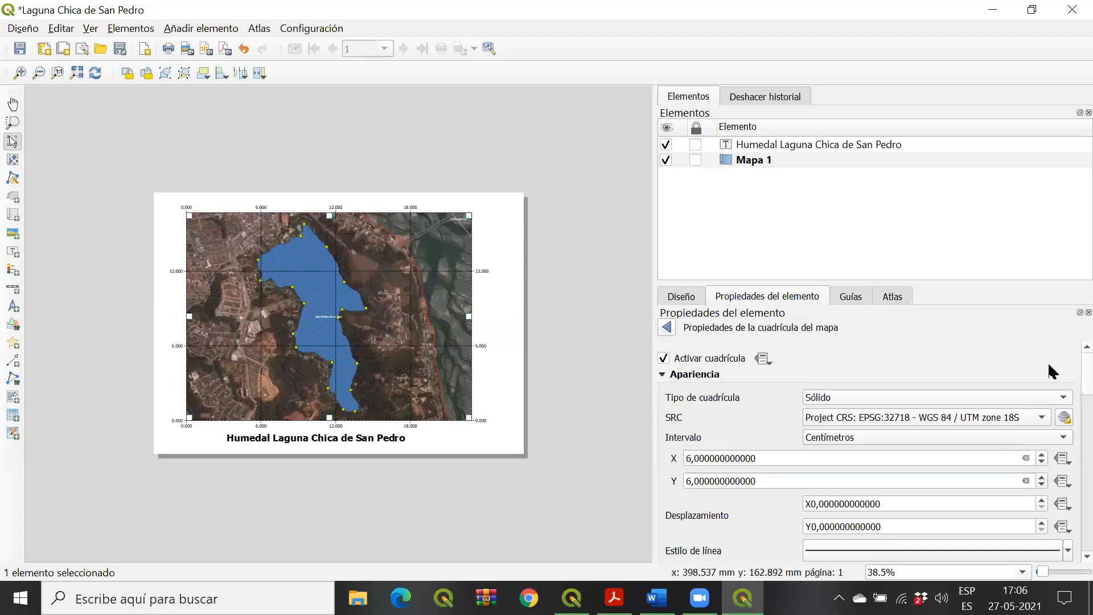
Step: Change the grid type to Marco y anotaciones solamente
scroll(1066, 368, "down", 10)
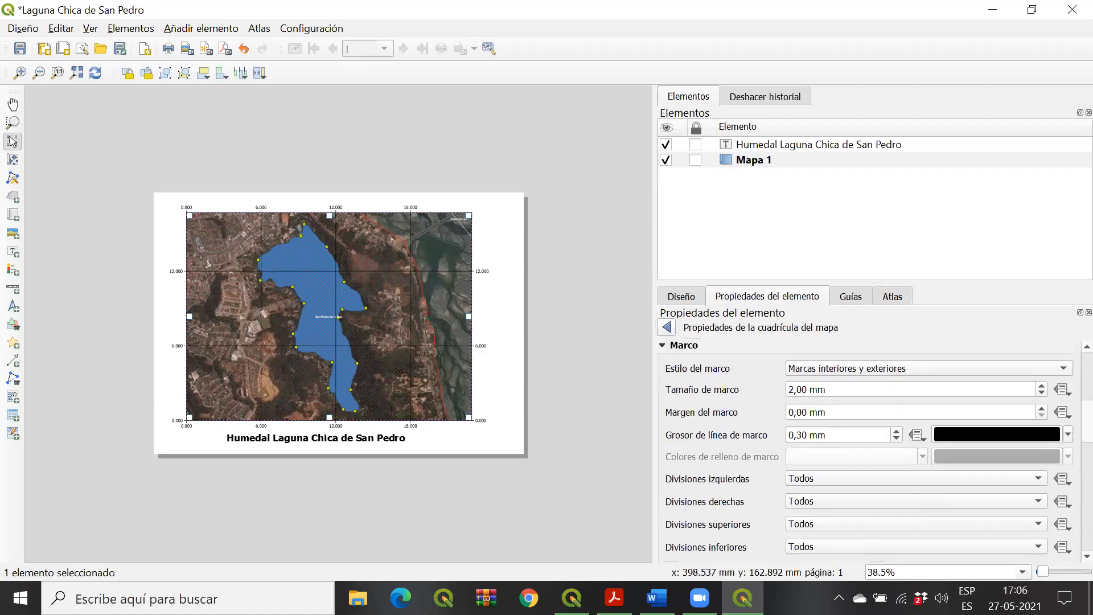
scroll(871, 449, "down", 2)
scroll(871, 449, "up", 10)
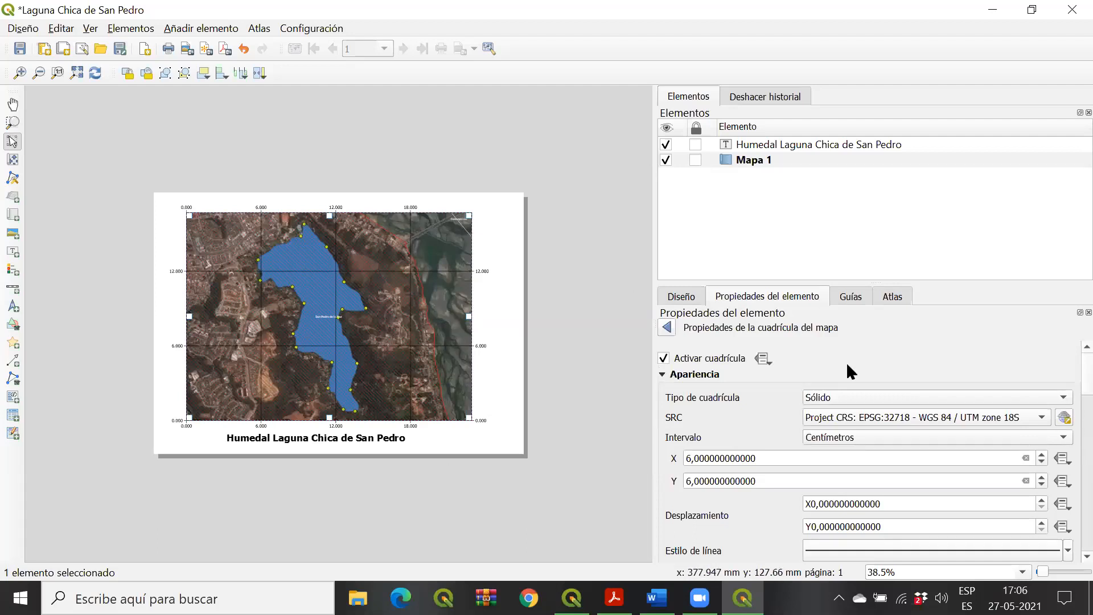
left_click(843, 399)
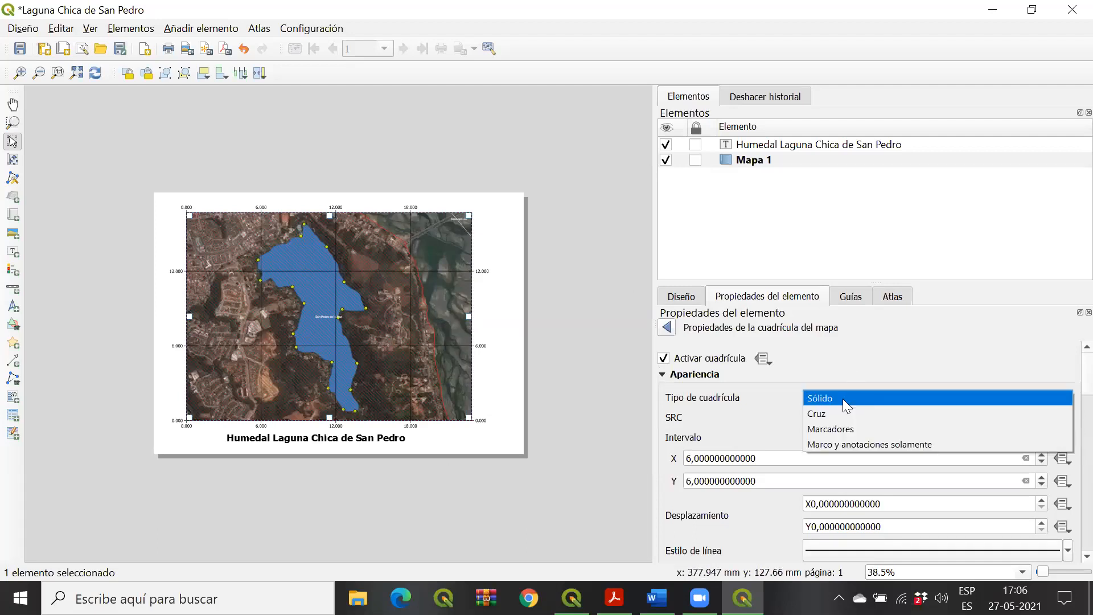
left_click(877, 446)
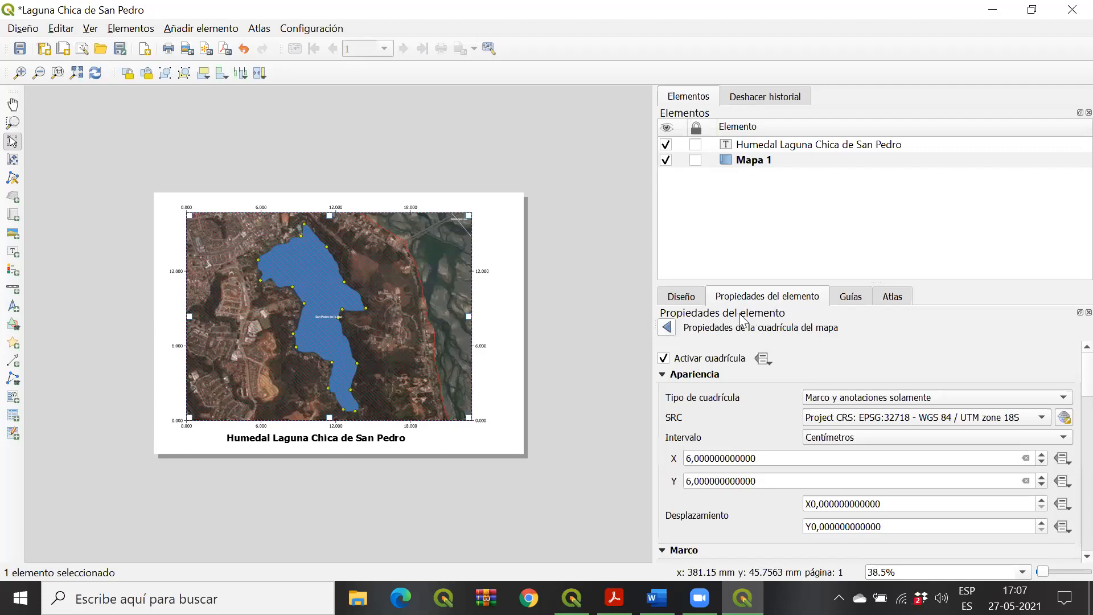
Step: Leave the grid settings, examine Mapa 1's main properties including its scale, and deselect the map
left_click(667, 326)
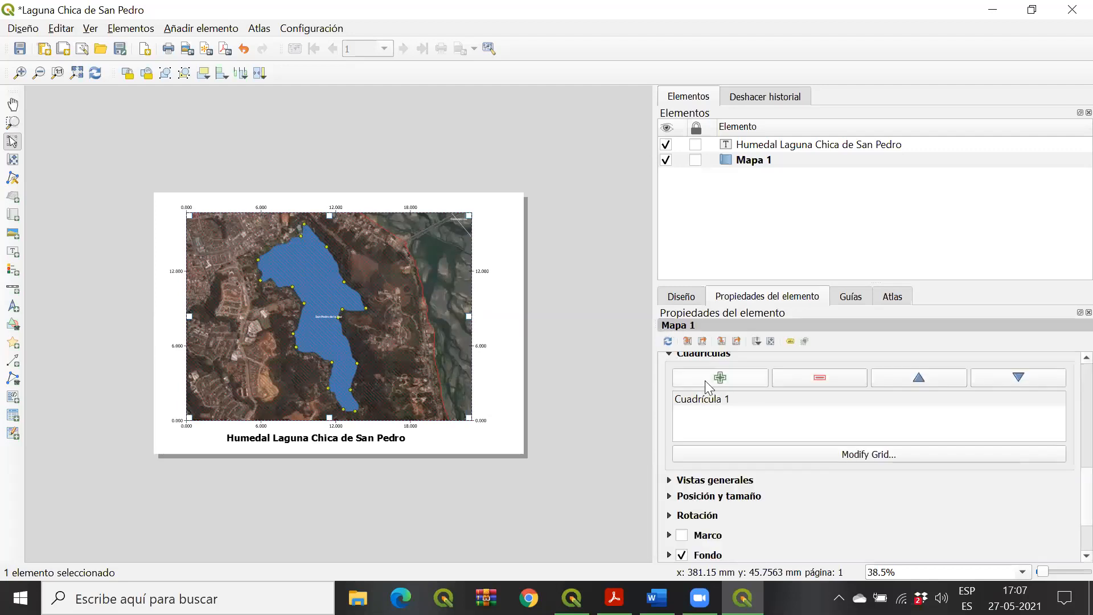
scroll(809, 435, "up", 5)
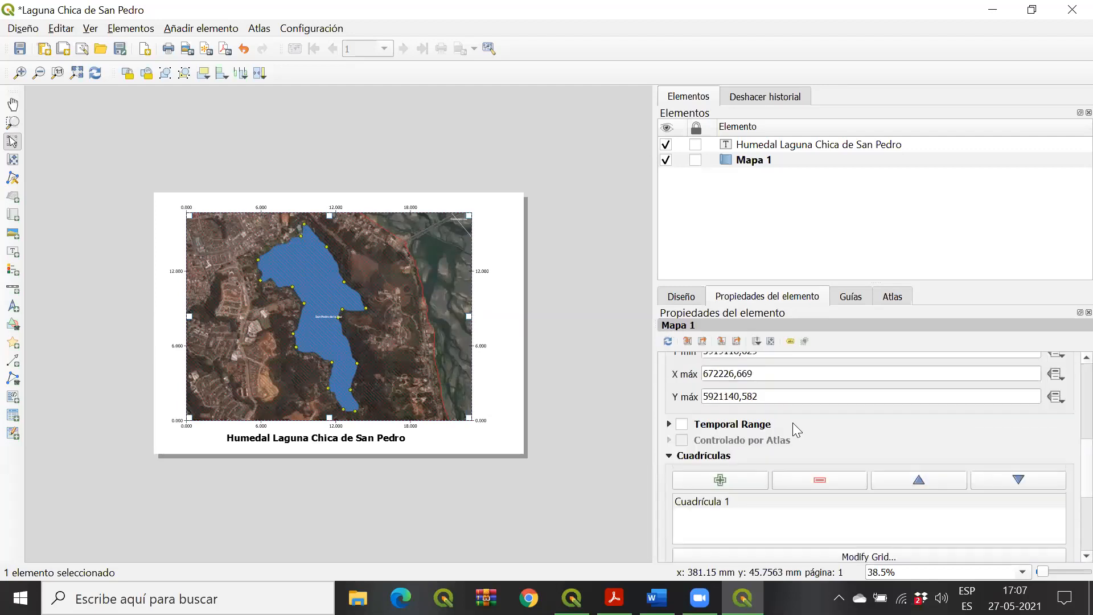
scroll(795, 431, "up", 4)
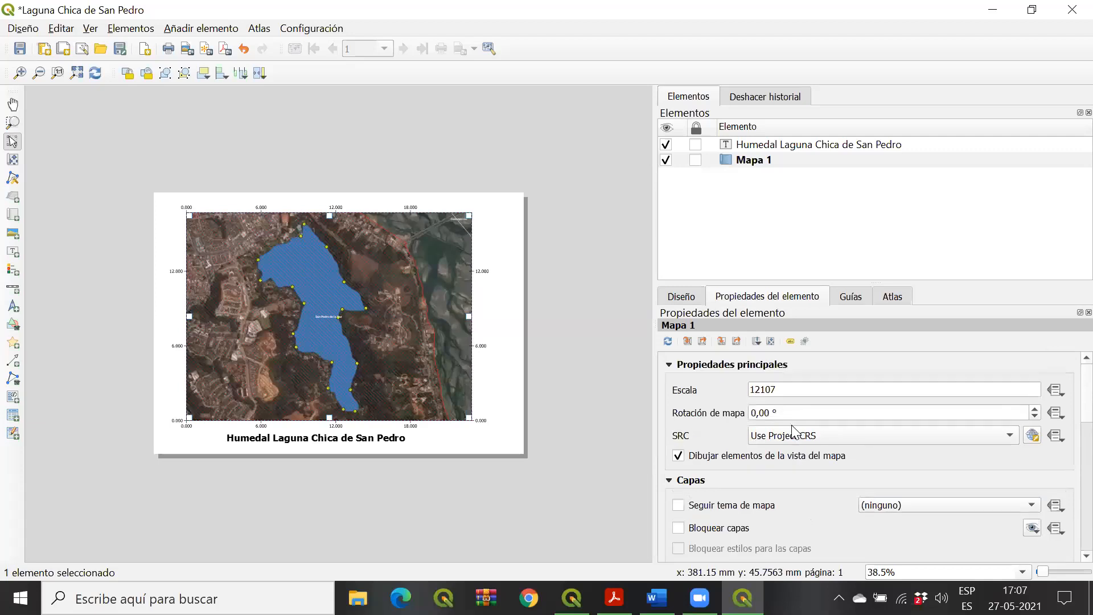
left_click(782, 390)
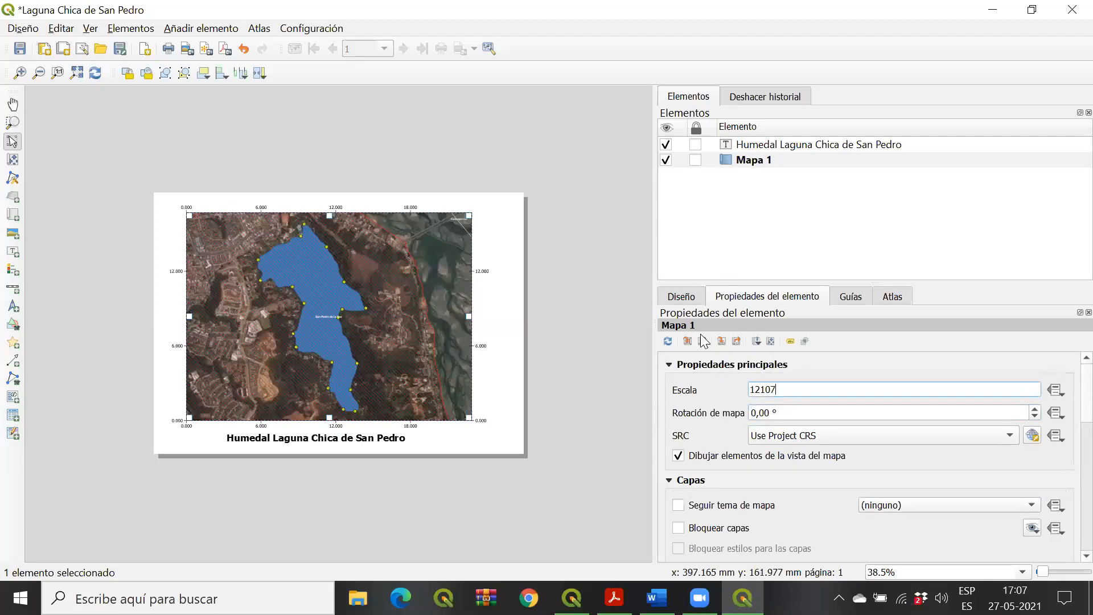
left_click(763, 160)
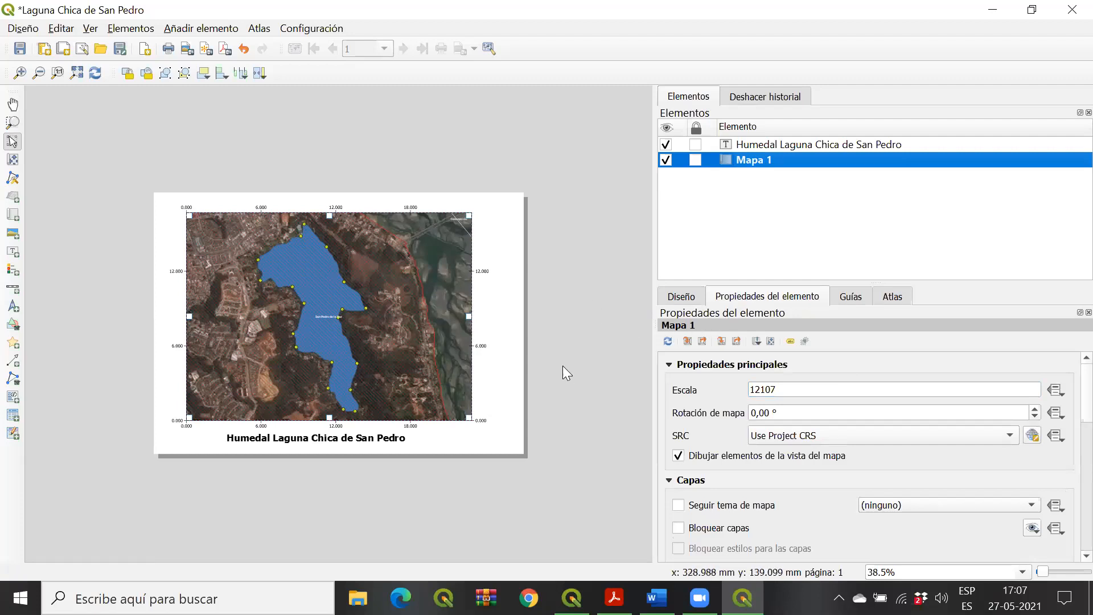
left_click(402, 157)
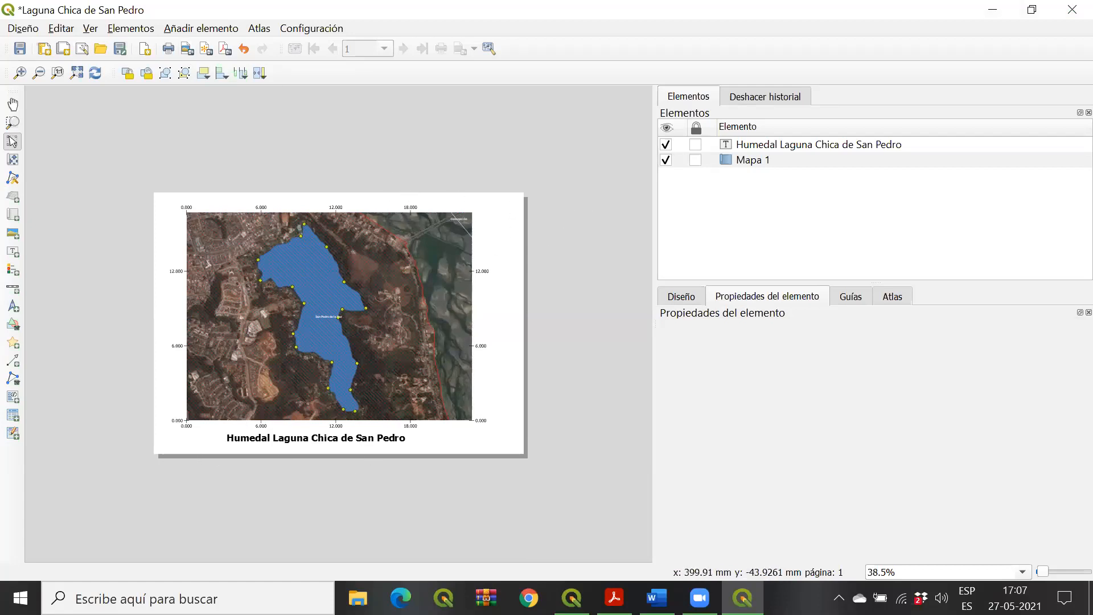
key("alt+Tab")
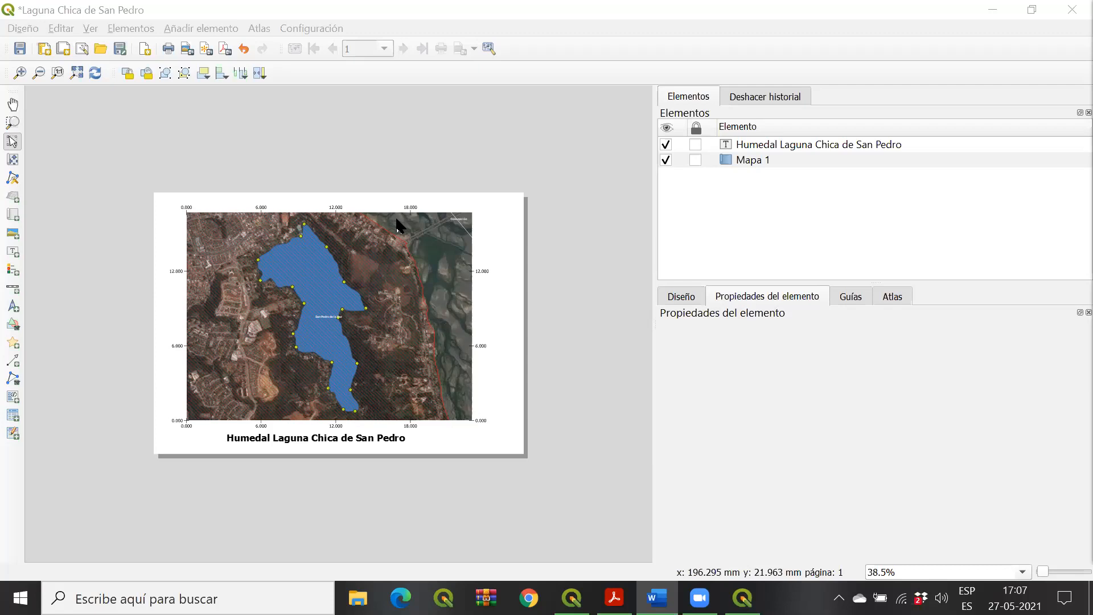
left_click(378, 146)
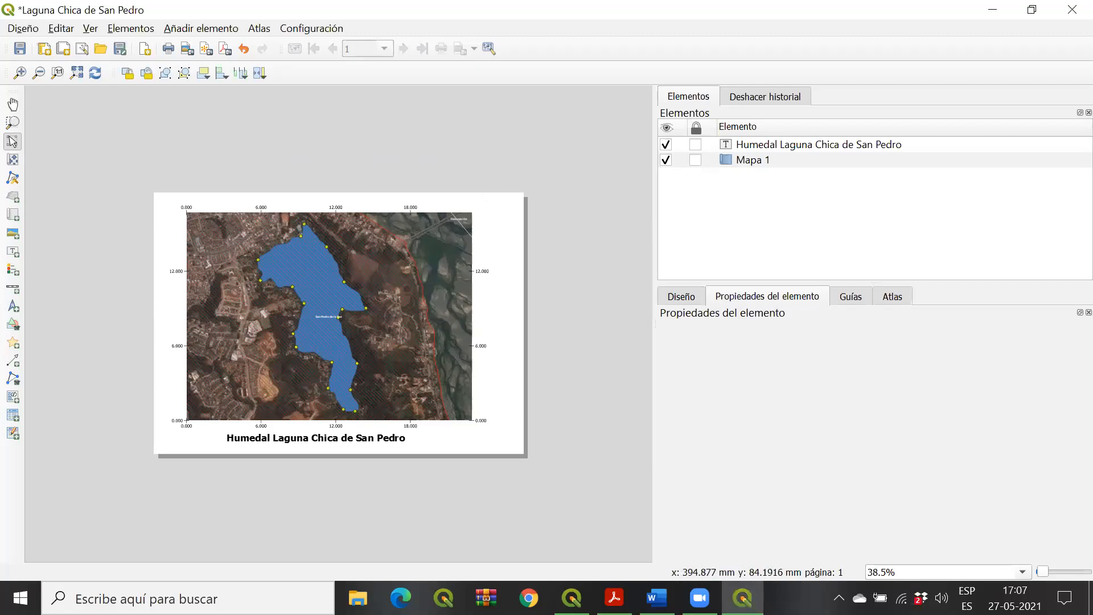
Step: Add a scale bar for Mapa 1 below the map's lower-right corner, beside the title label
left_click(174, 30)
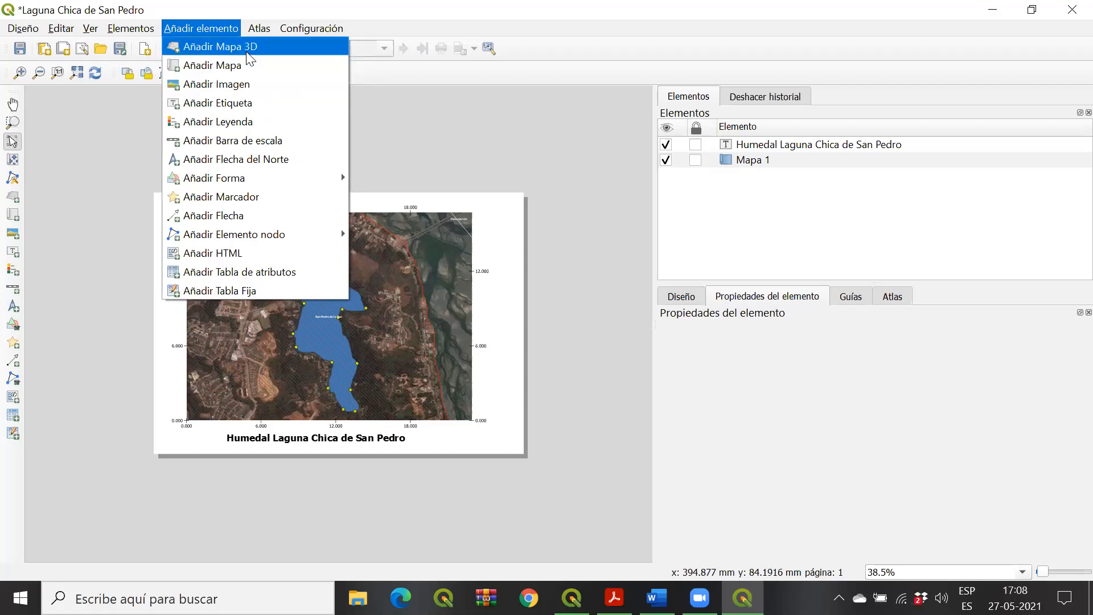
left_click(228, 141)
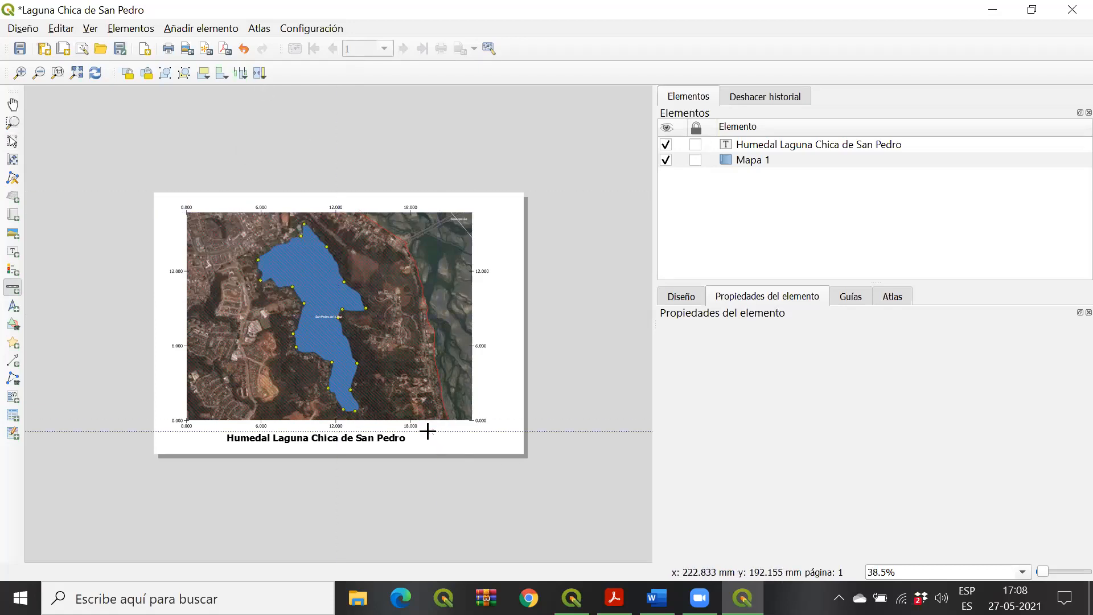
left_click_drag(426, 431, 476, 432)
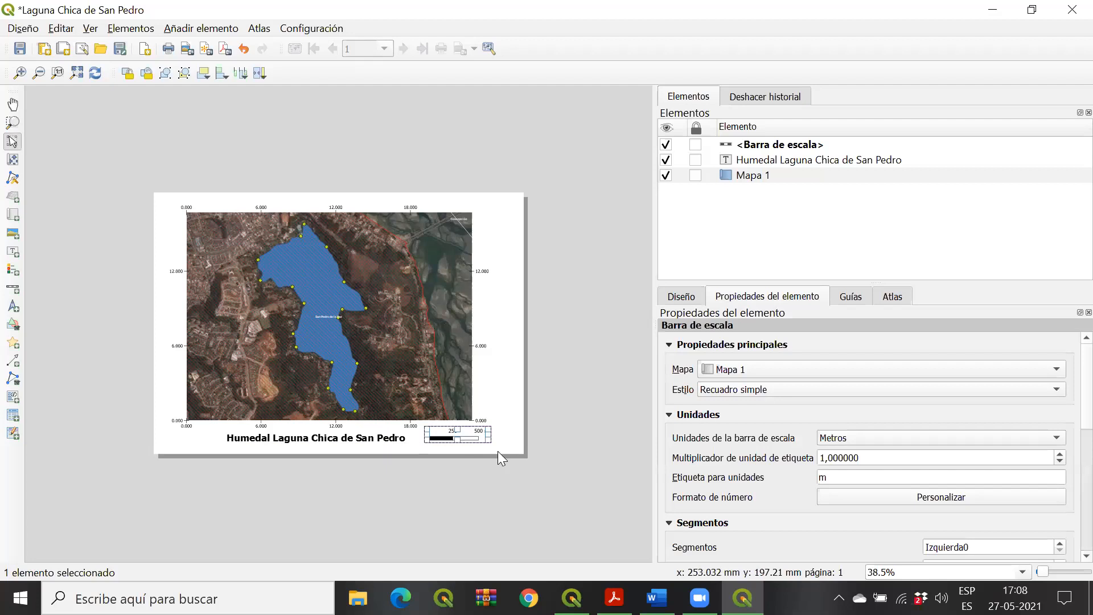
right_click(469, 436)
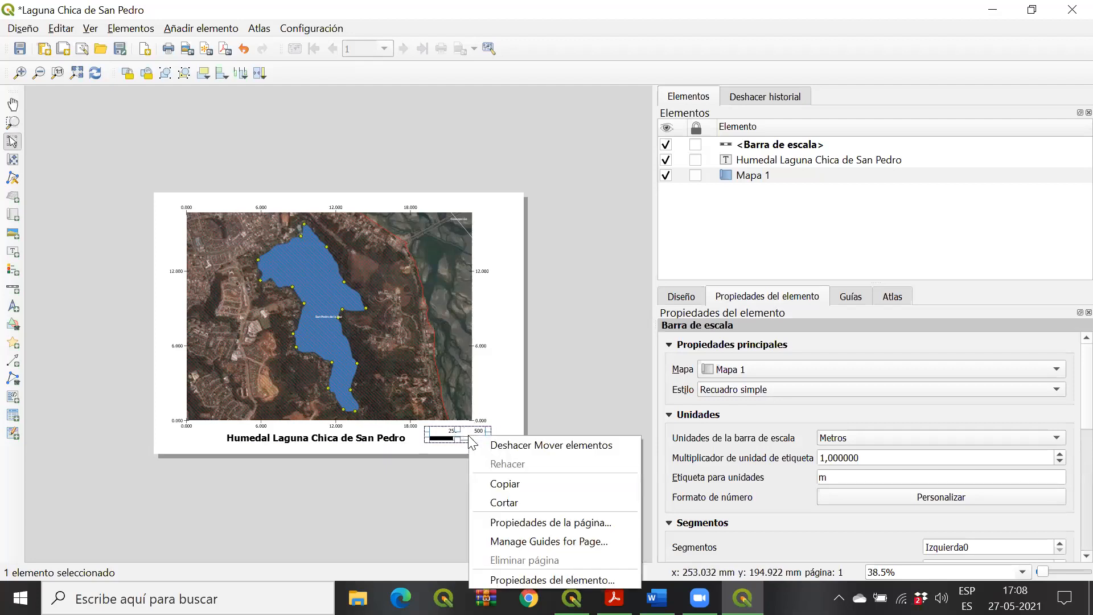
left_click(567, 336)
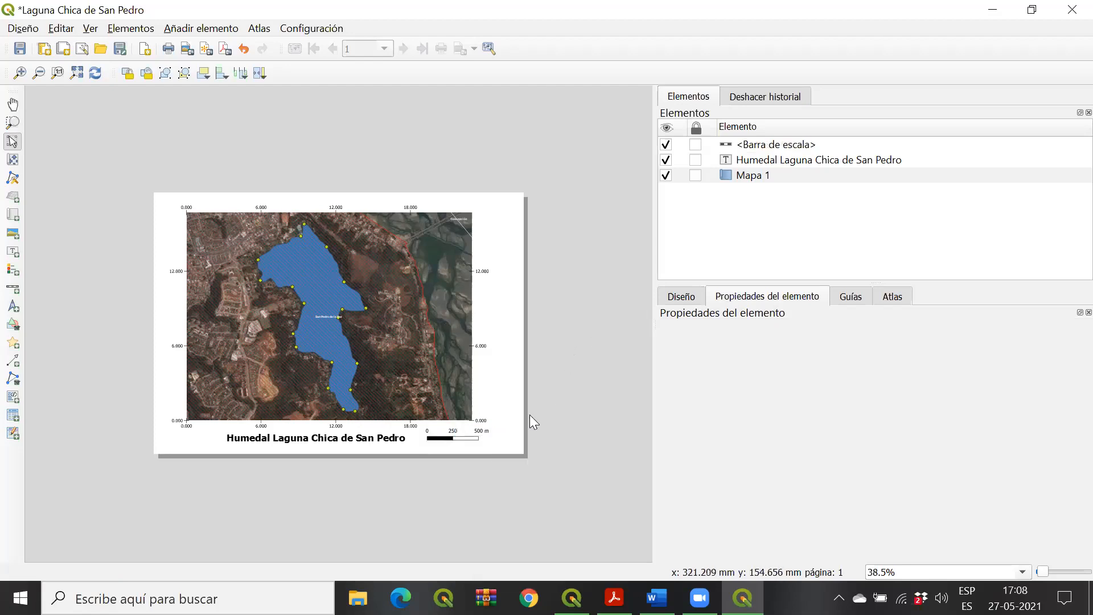
Step: Adjust the scale bar's position so it sits just under the map, level with the title label
left_click(420, 433)
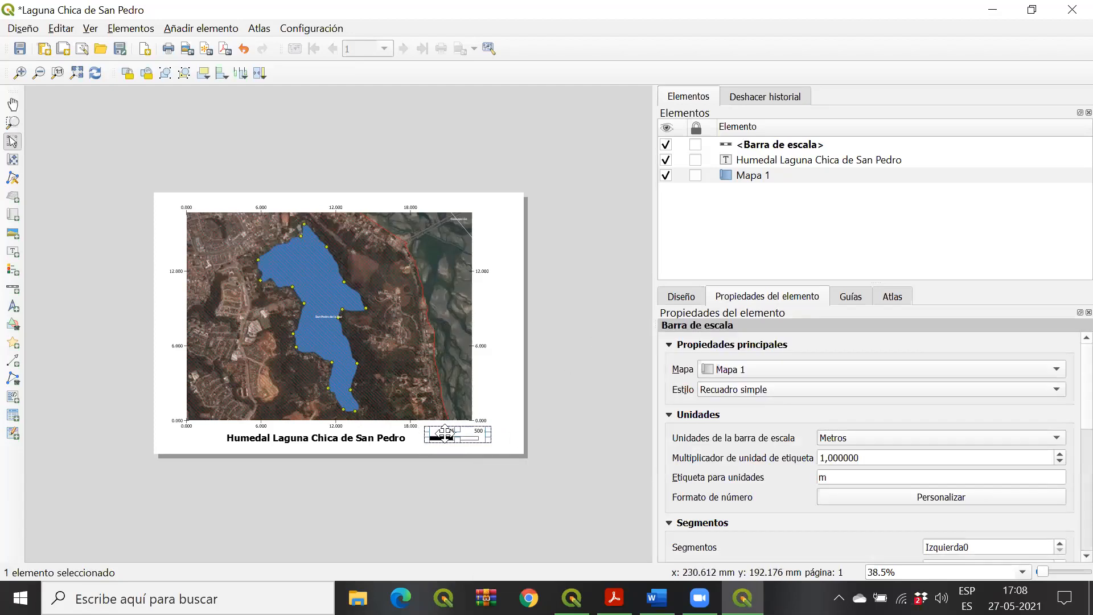
left_click_drag(472, 436, 471, 443)
left_click(197, 28)
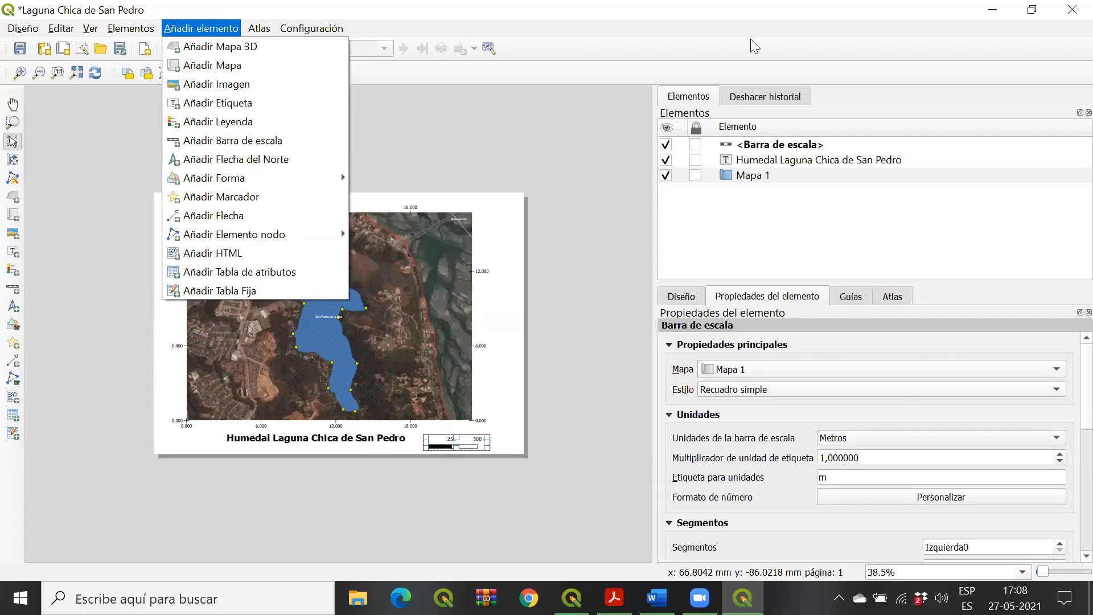
mouse_move(293, 28)
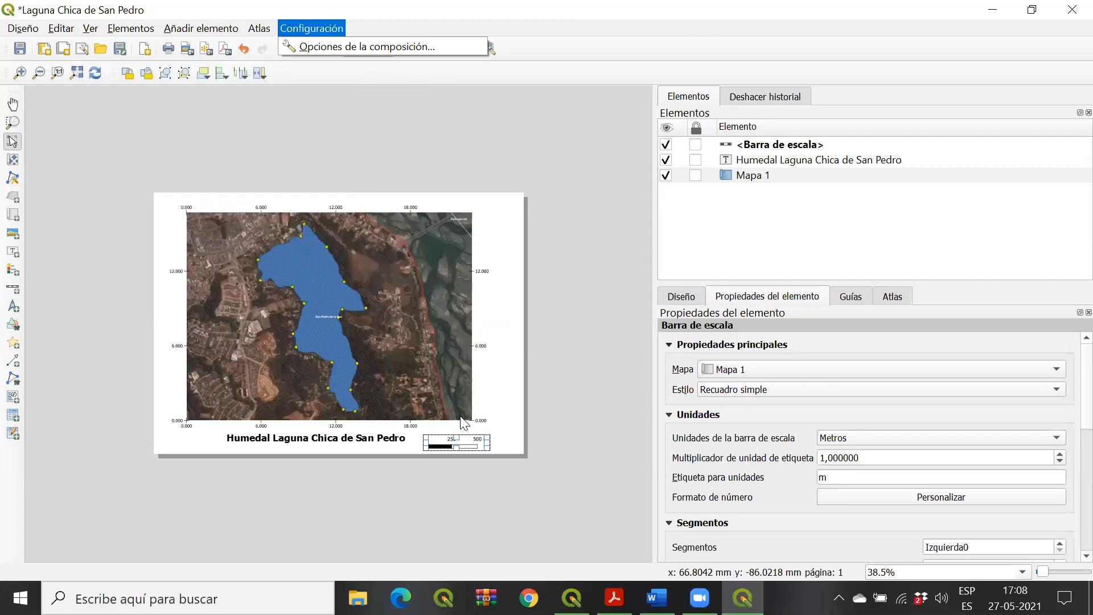
left_click(458, 451)
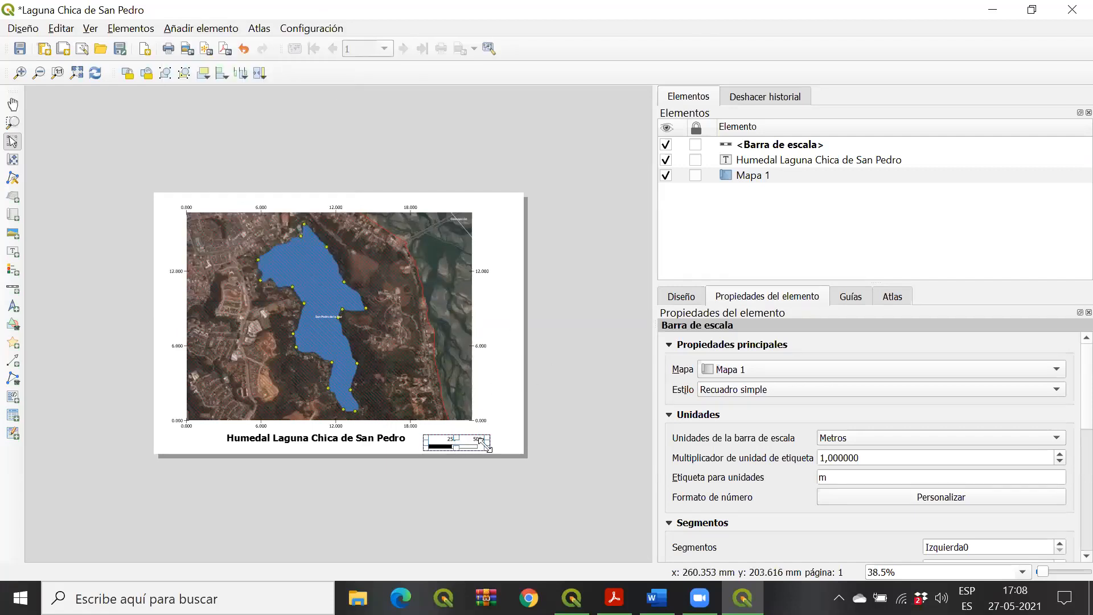
left_click(527, 429)
left_click(464, 441)
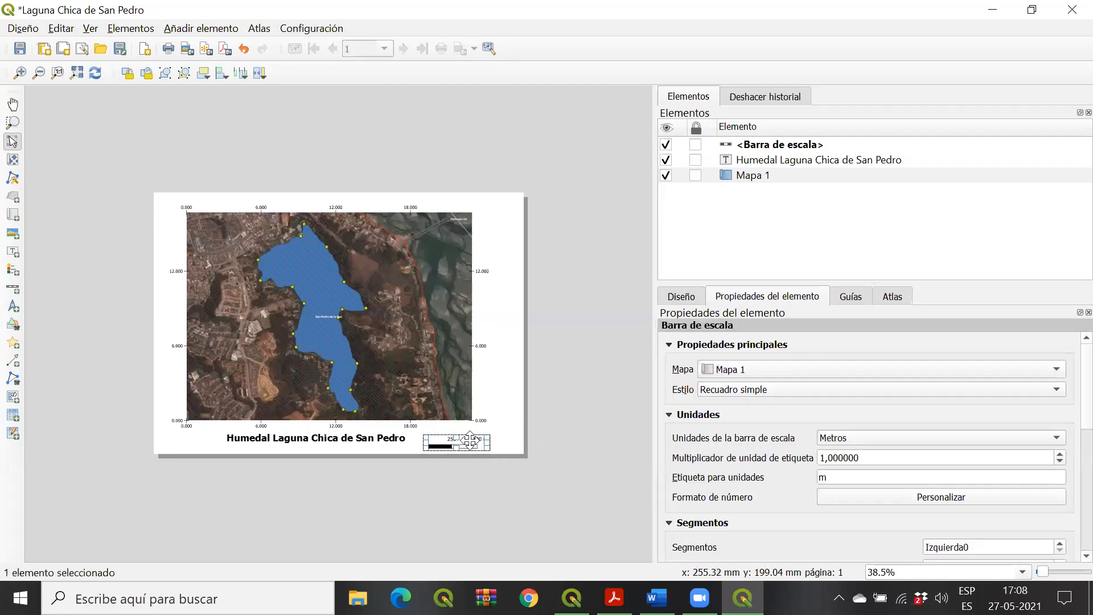
left_click_drag(475, 443, 476, 435)
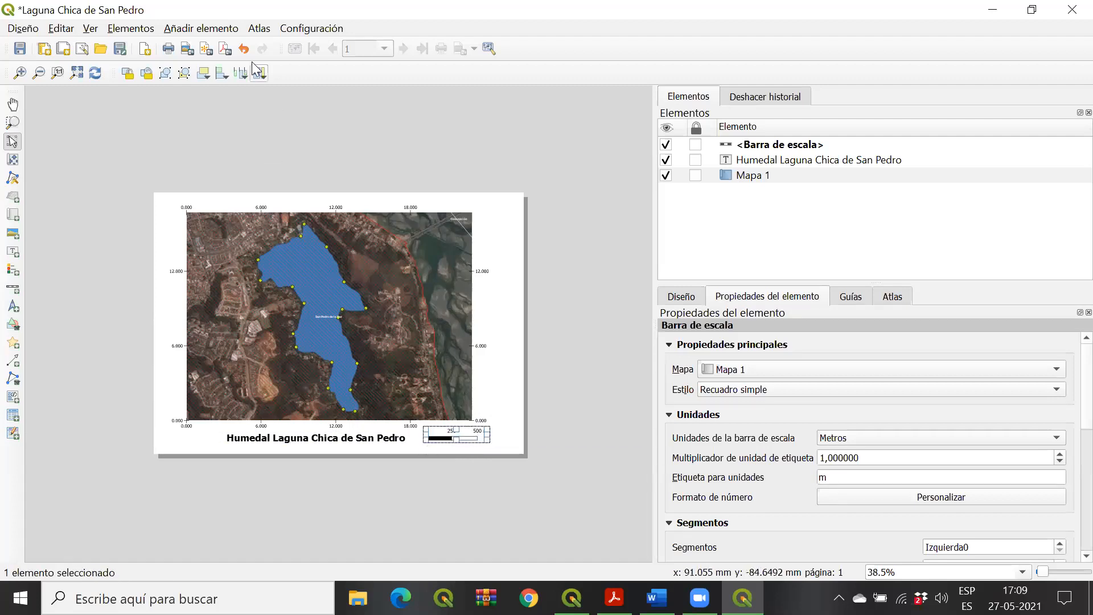
Step: Add a second scale bar directly beneath the first one, at the page's lower edge
left_click(202, 29)
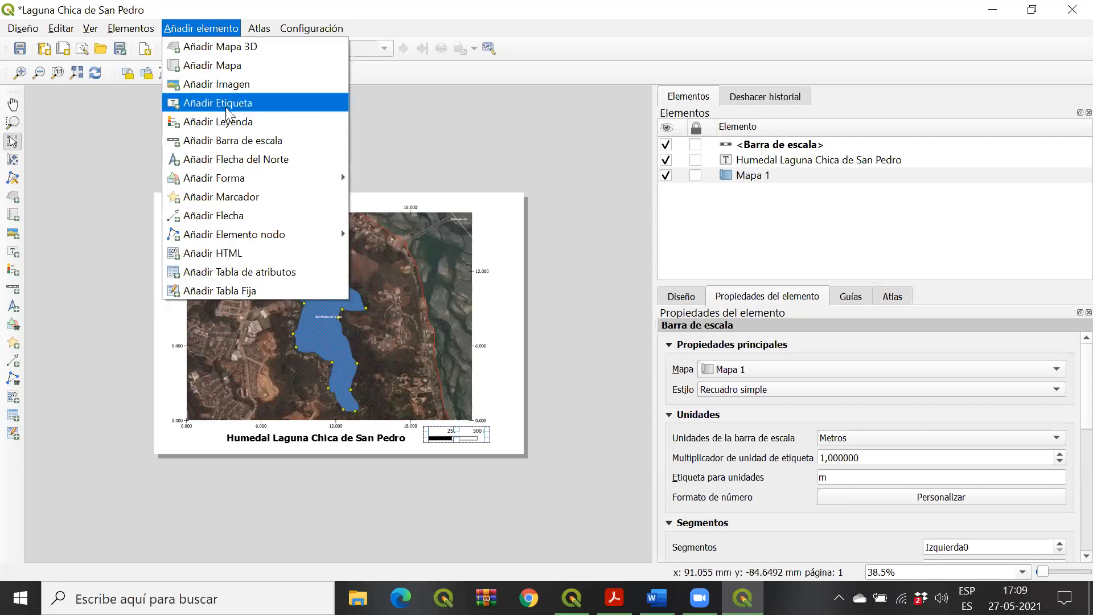
left_click(250, 140)
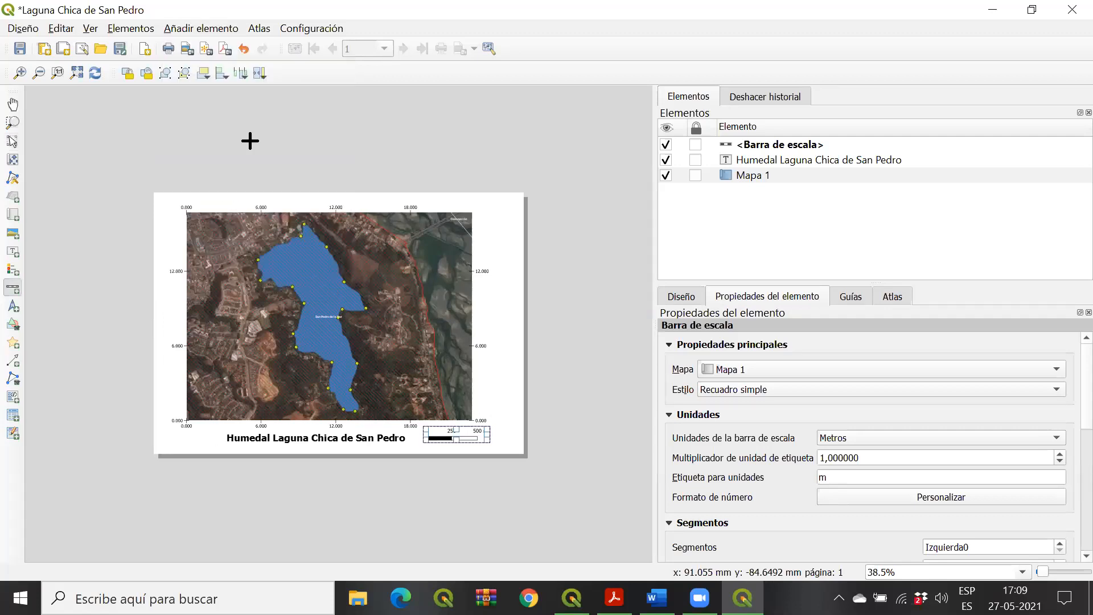
left_click_drag(499, 323, 445, 458)
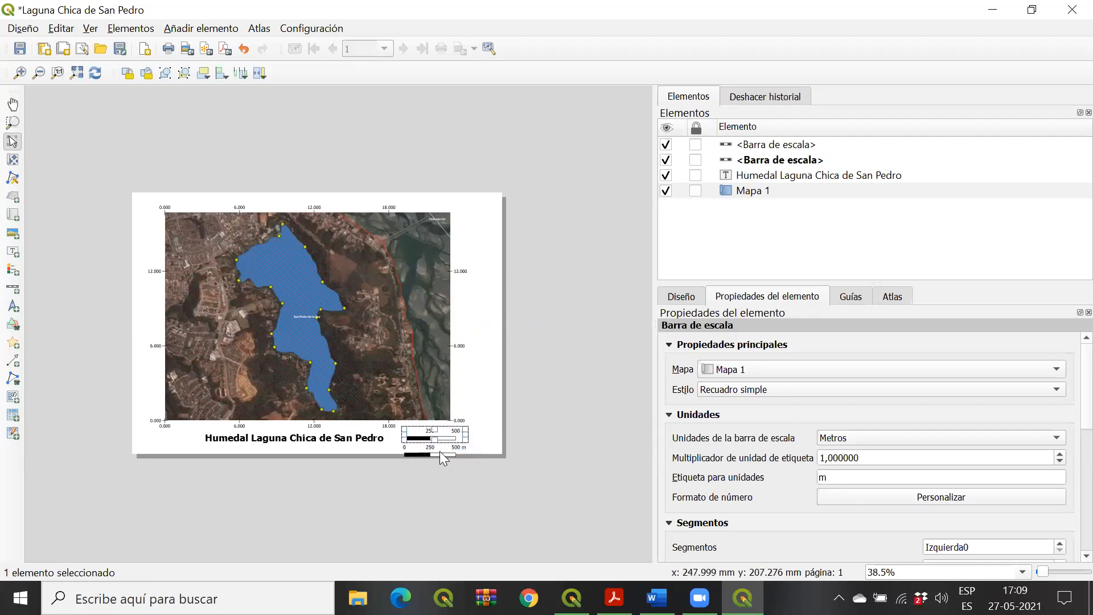
Step: Move Mapa 1 slightly up the page to leave more room above the title label and the two scale bars
left_click(443, 430)
left_click_drag(444, 454, 443, 453)
left_click(448, 434)
left_click(405, 348)
left_click_drag(405, 346, 404, 333)
left_click(434, 434)
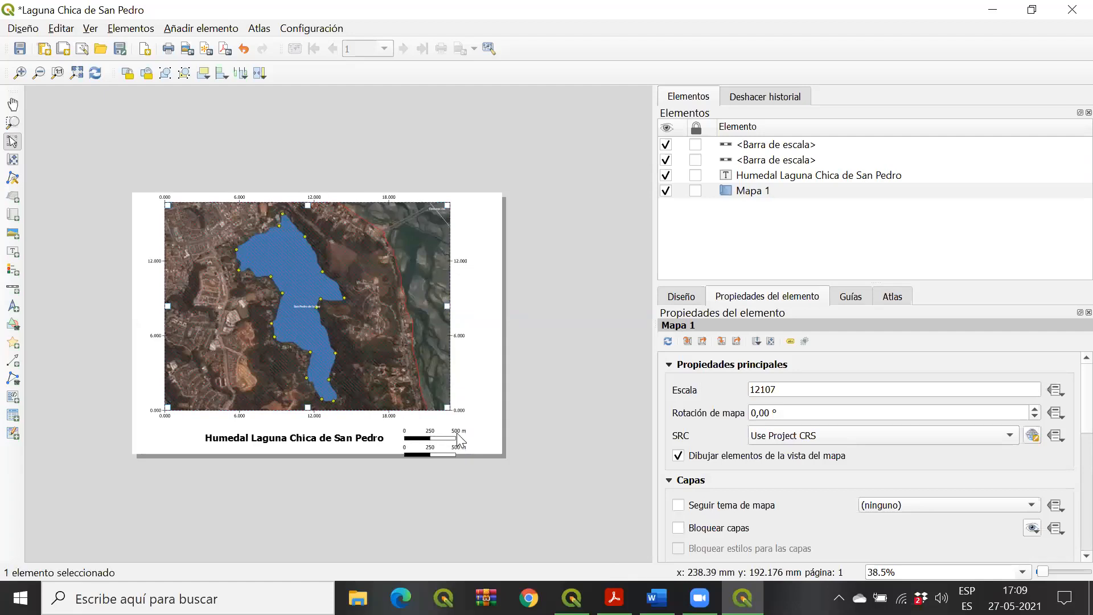
Step: Reposition both scale bars, placing the first just under the map's lower-right corner and the second directly beneath it
left_click_drag(446, 432, 335, 297)
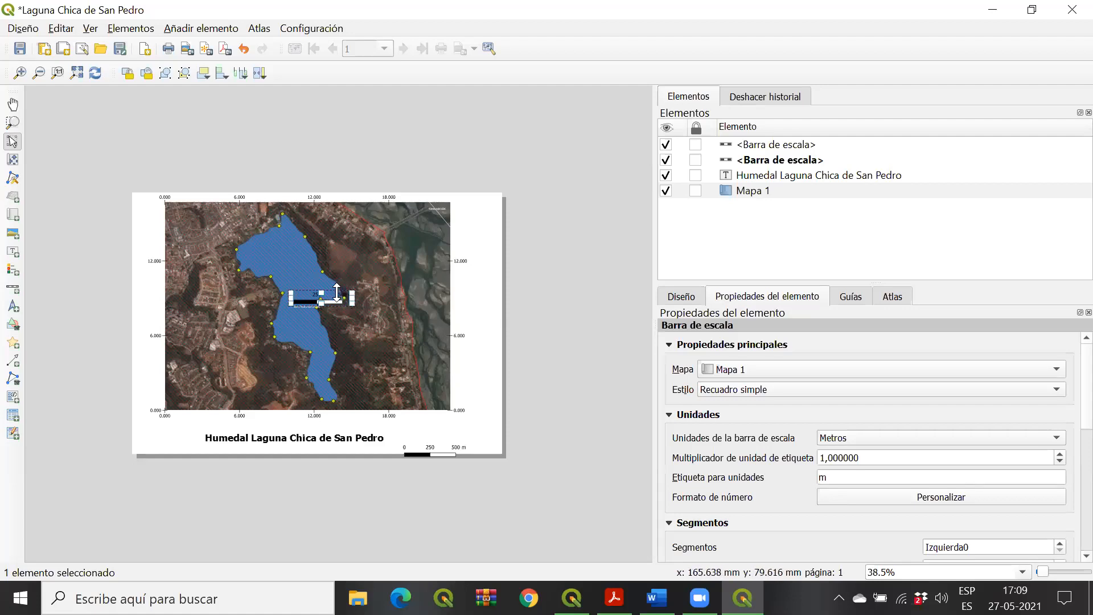
left_click_drag(332, 297, 444, 423)
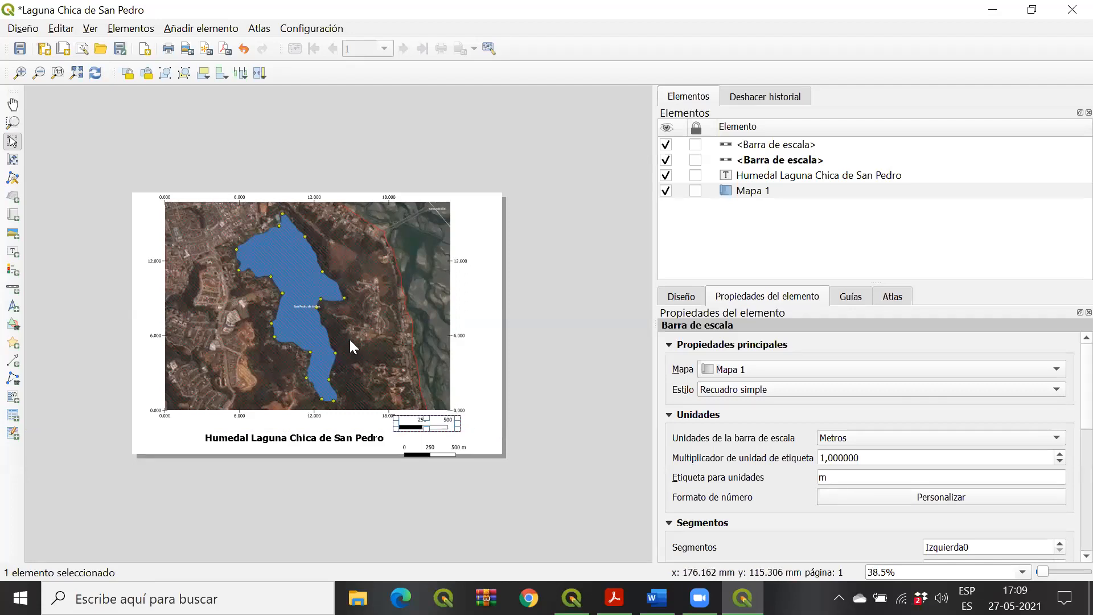
left_click(443, 454)
mouse_move(452, 450)
left_mouse_down()
mouse_move(456, 443)
mouse_move(443, 442)
left_mouse_up()
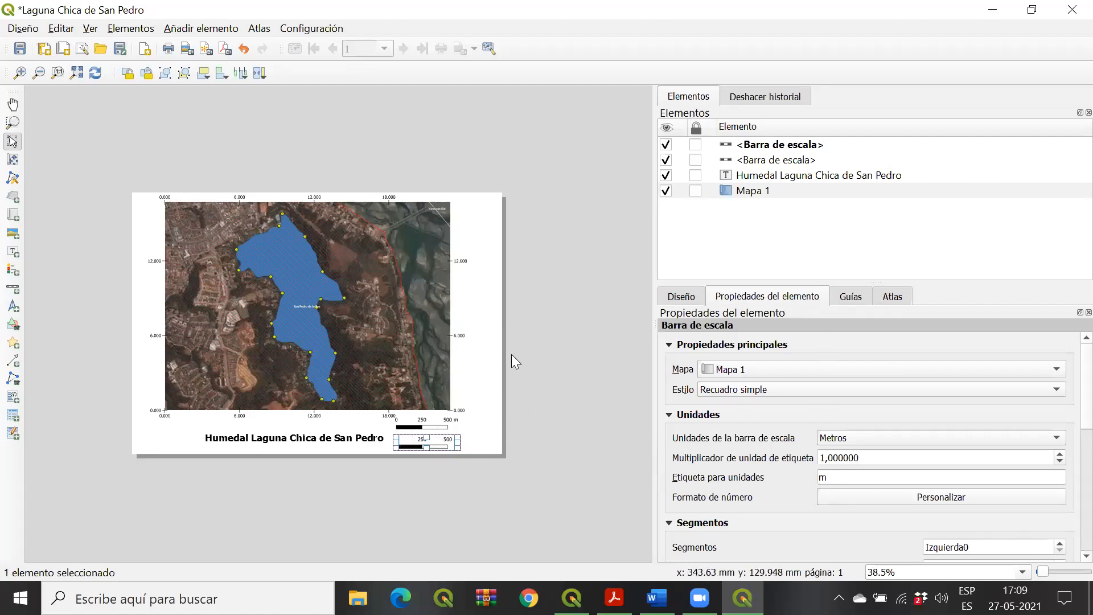
Step: Open the lower scale bar's item properties and change its style to Numérico
left_click(761, 147)
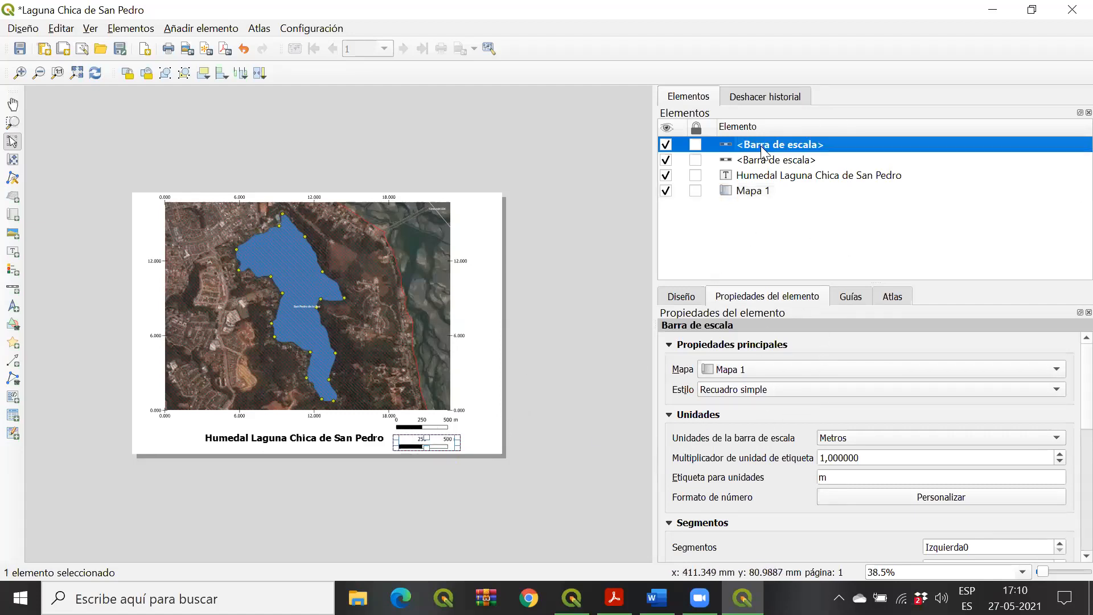
right_click(762, 148)
left_click(807, 179)
left_click(870, 391)
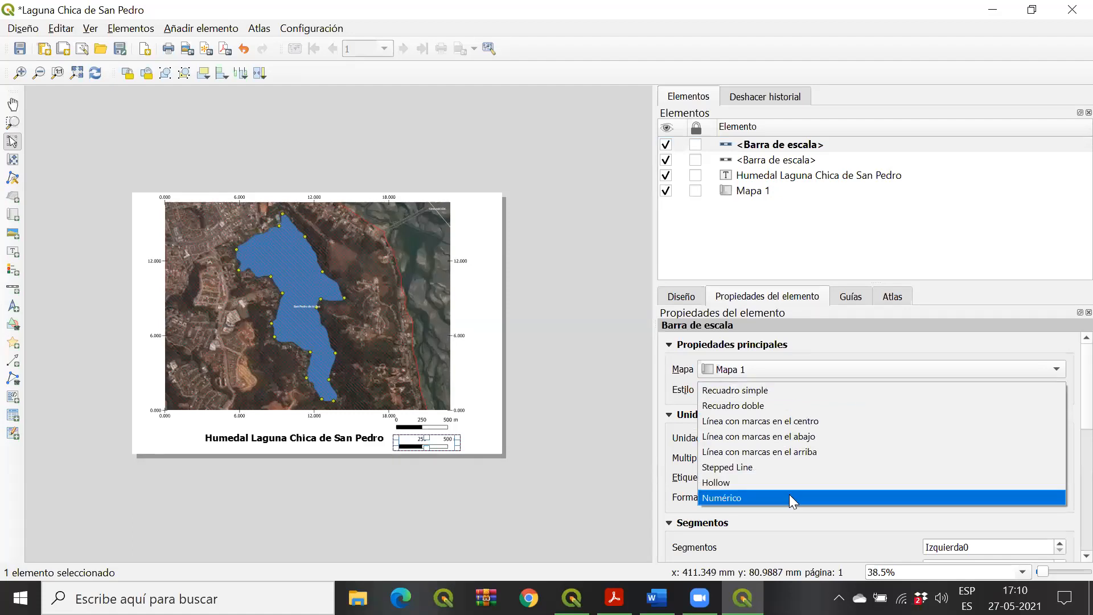
left_click(674, 380)
left_click(758, 392)
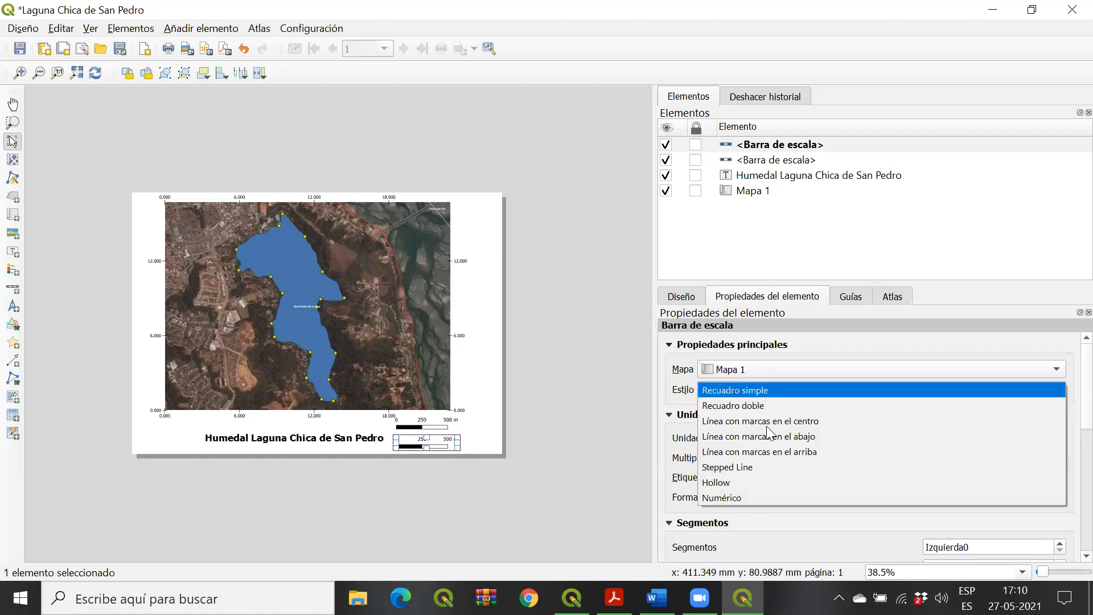
left_click(742, 496)
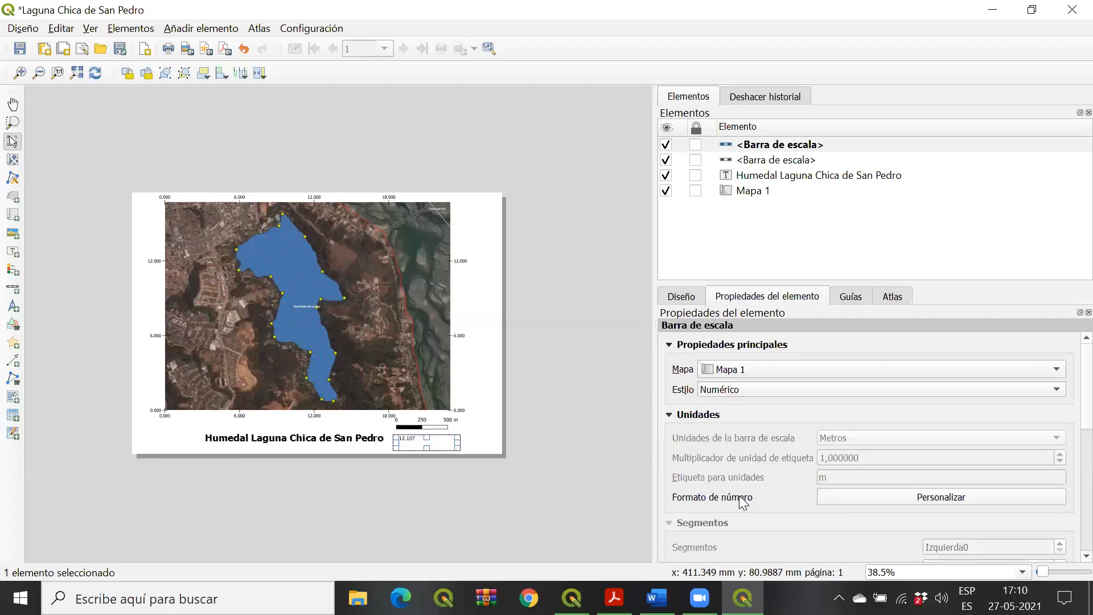
Step: Examine the numeric scale's number format, segment and display settings
left_click(531, 438)
left_click(406, 439)
scroll(1069, 393, "down", 5)
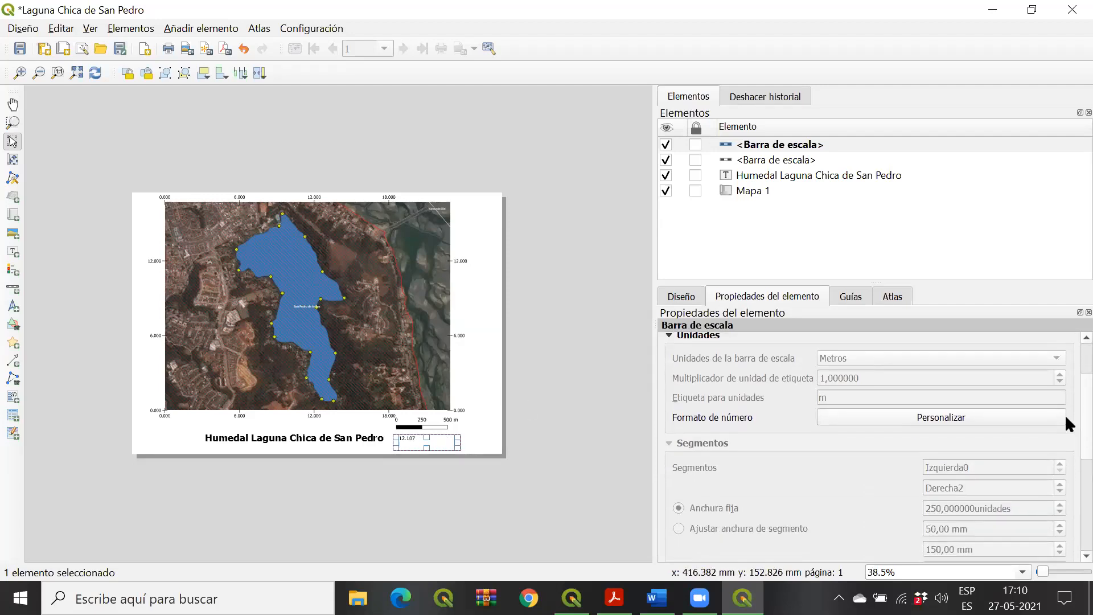
left_click(967, 362)
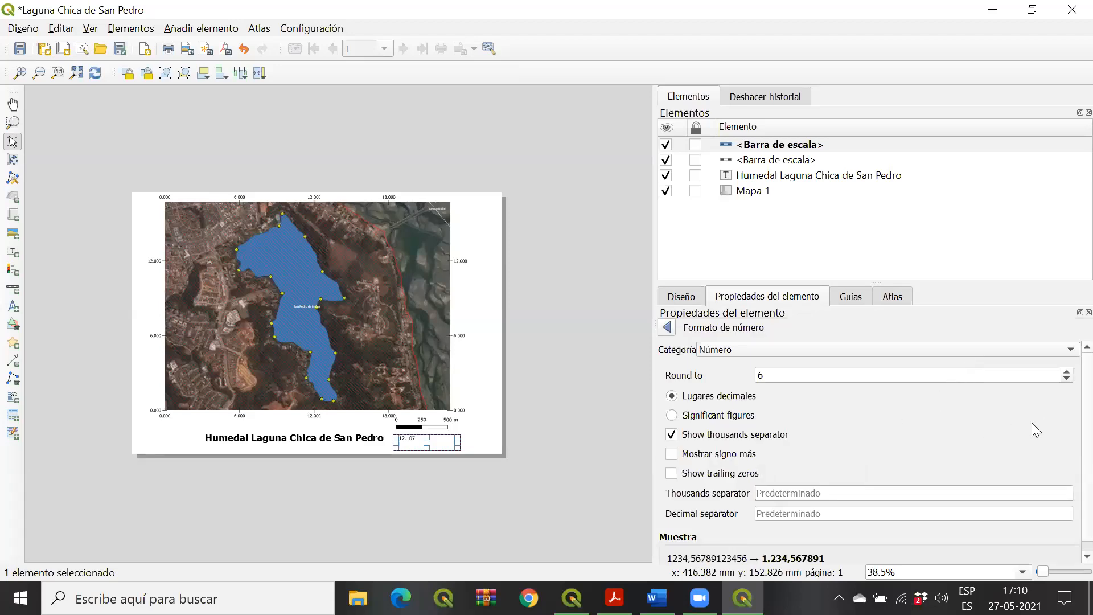
scroll(1065, 405, "down", 1)
scroll(1065, 468, "up", 1)
left_click(667, 327)
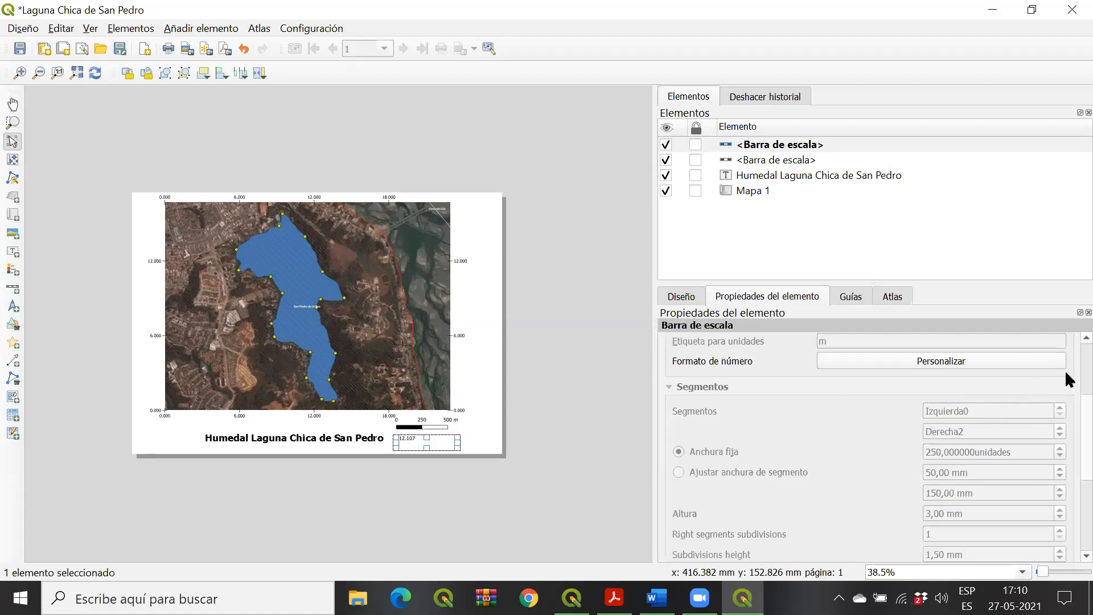
scroll(1066, 399, "up", 3)
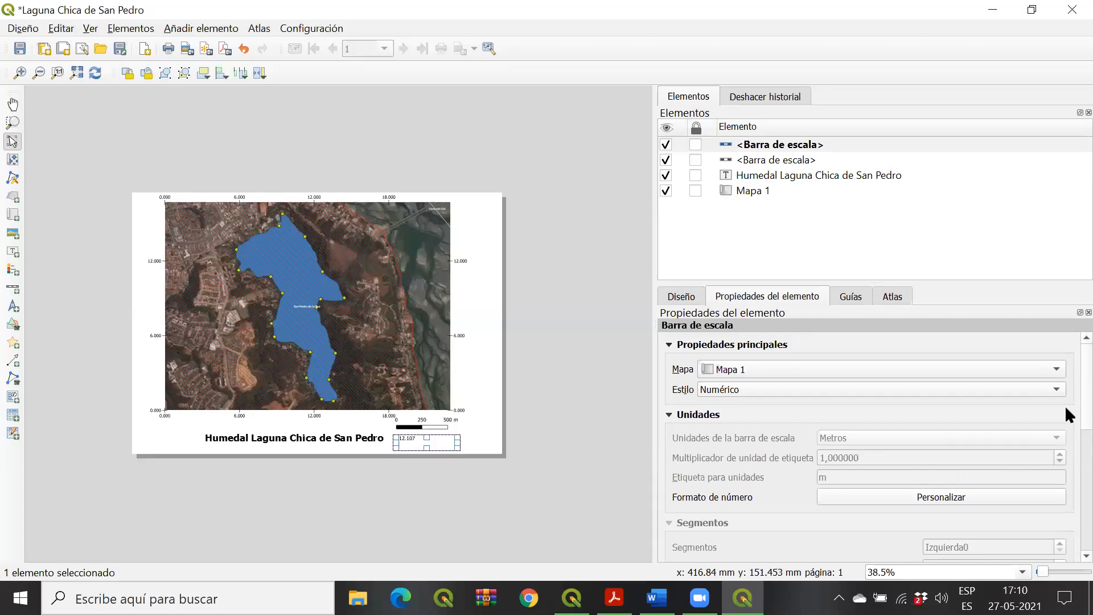
scroll(1065, 405, "down", 10)
scroll(870, 432, "down", 1)
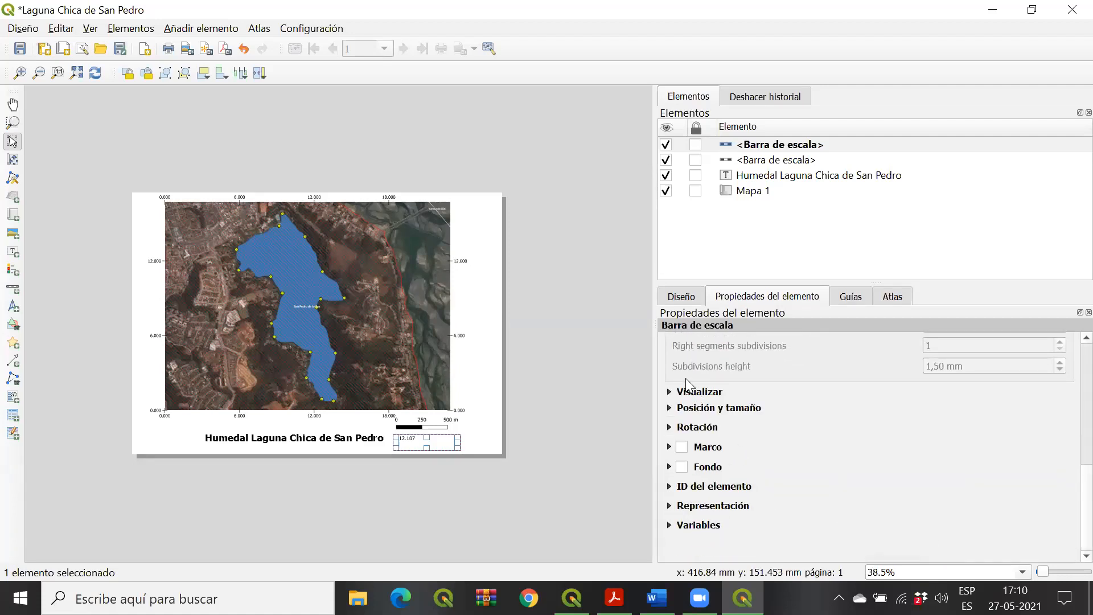
left_click(669, 392)
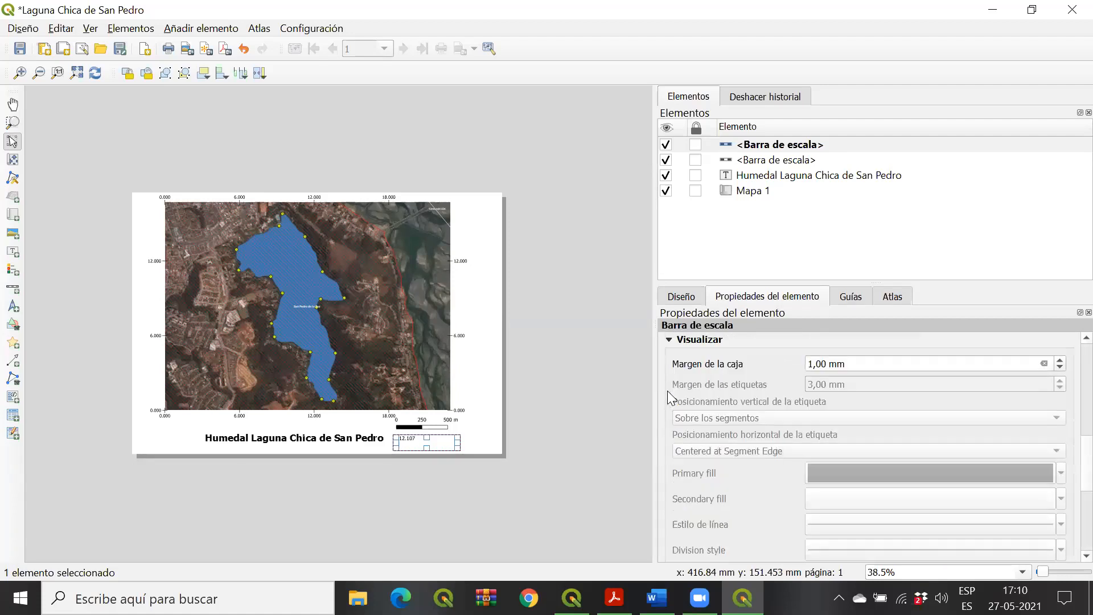
left_click(669, 339)
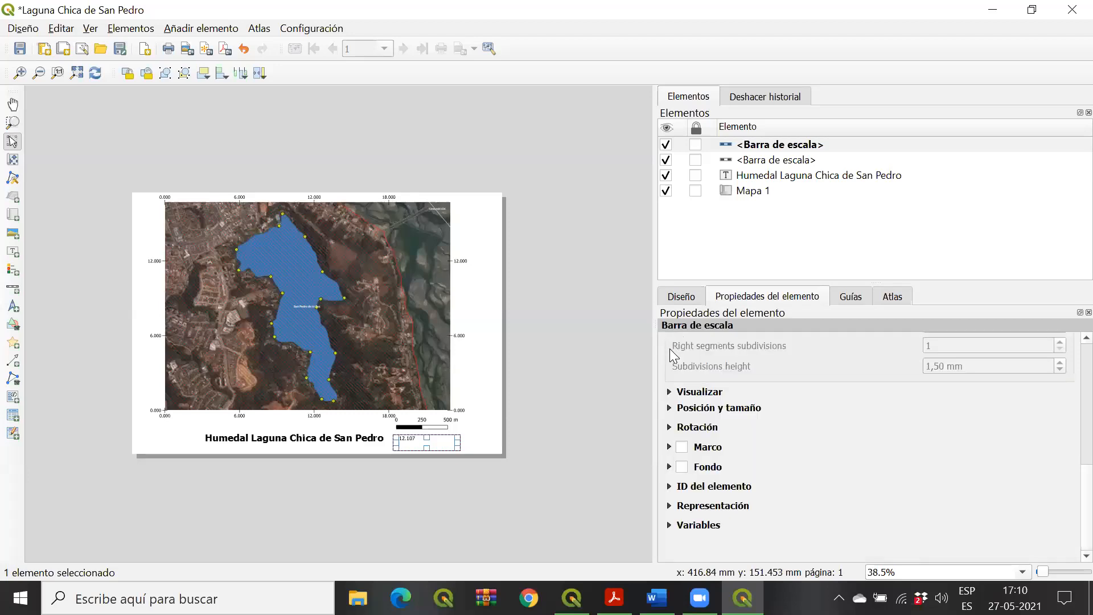
Step: Shift the numeric scale 3 mm to the right through its X position so it lines up beneath the graphic scale bar
left_click(670, 409)
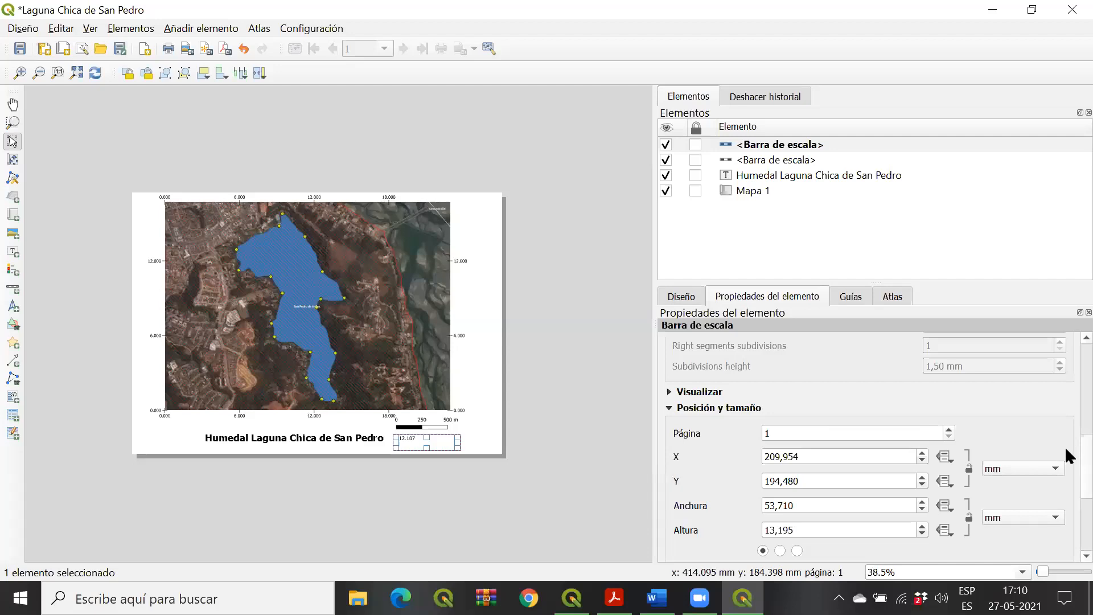
scroll(1064, 445, "down", 2)
scroll(1065, 475, "down", 5)
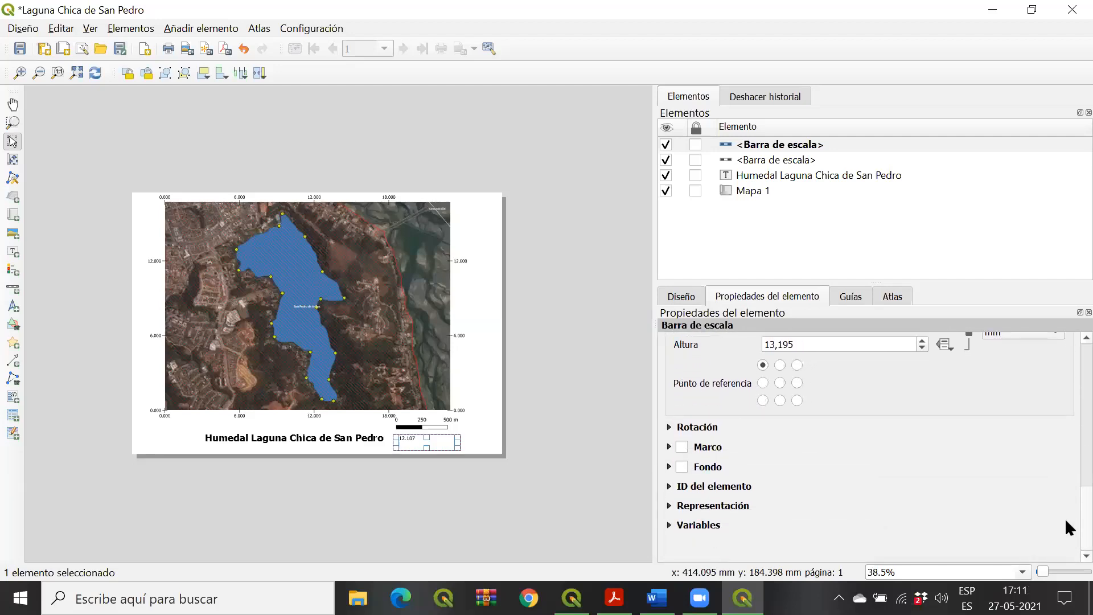
scroll(1064, 501, "up", 5)
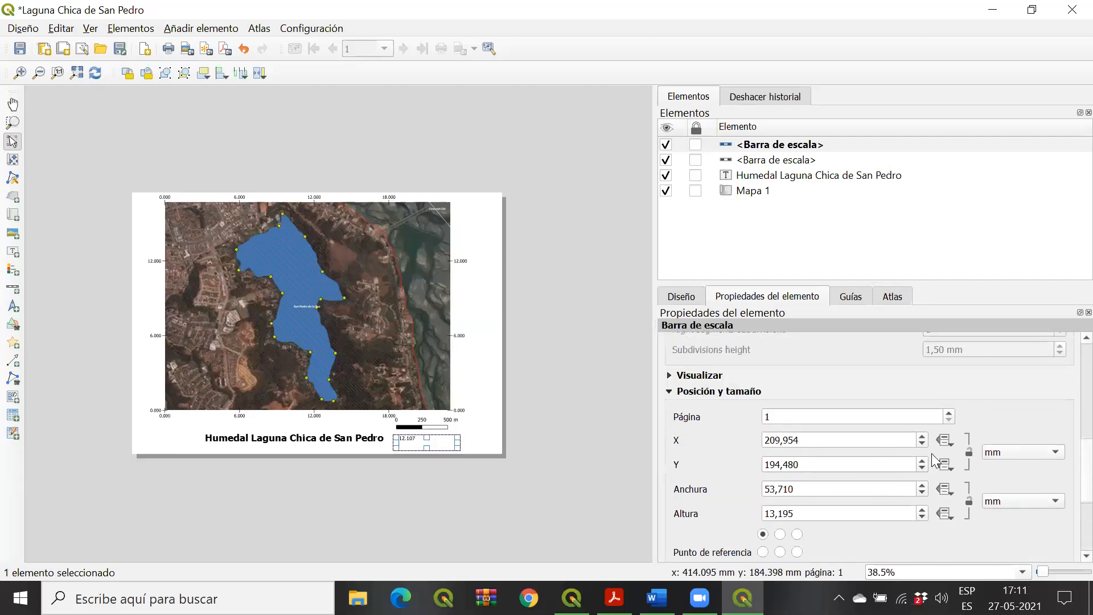
left_click(923, 437)
left_click(923, 437)
left_click(923, 437)
left_click(924, 436)
left_click(924, 436)
left_click(924, 436)
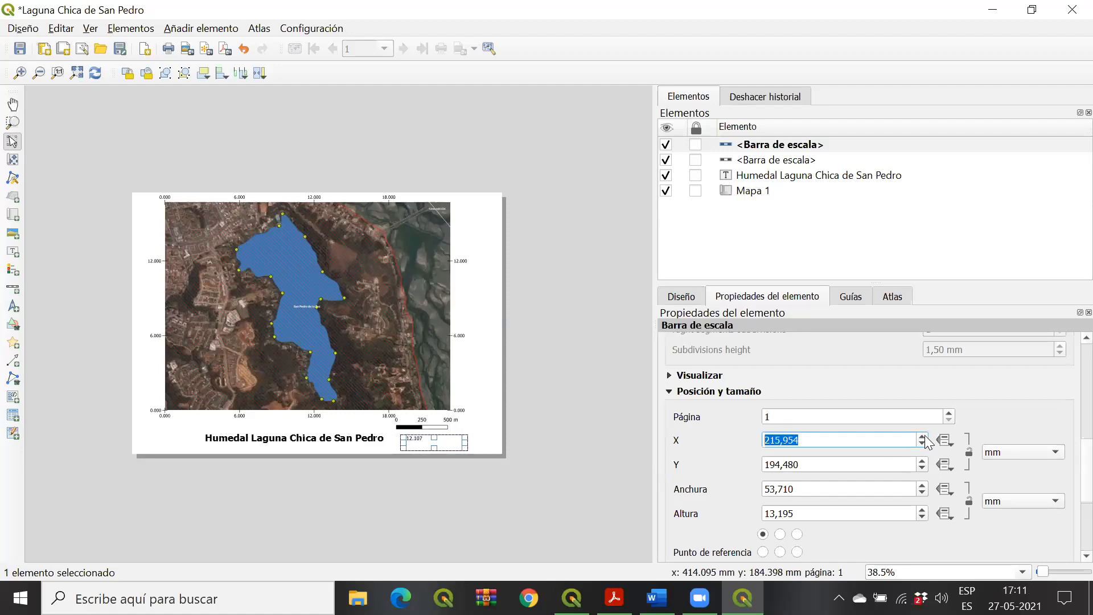
left_click(922, 444)
left_click(922, 444)
left_click(922, 444)
left_click(671, 392)
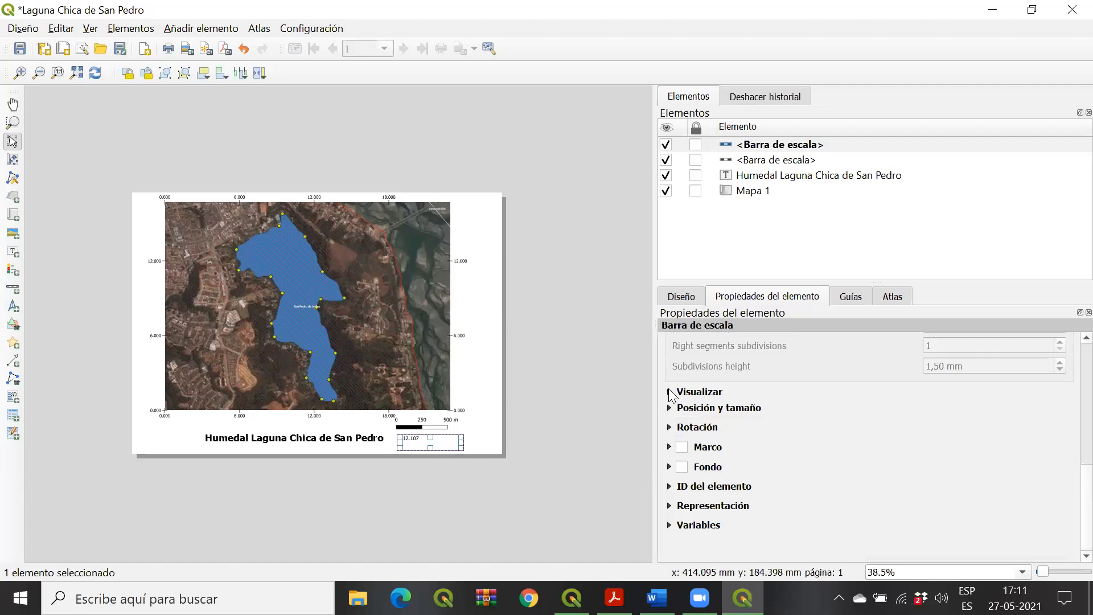
Step: Review the numeric scale's display and rendering options, including its blend modes, and the layout's general and grid settings
left_click(672, 393)
left_click(669, 339)
left_click(671, 507)
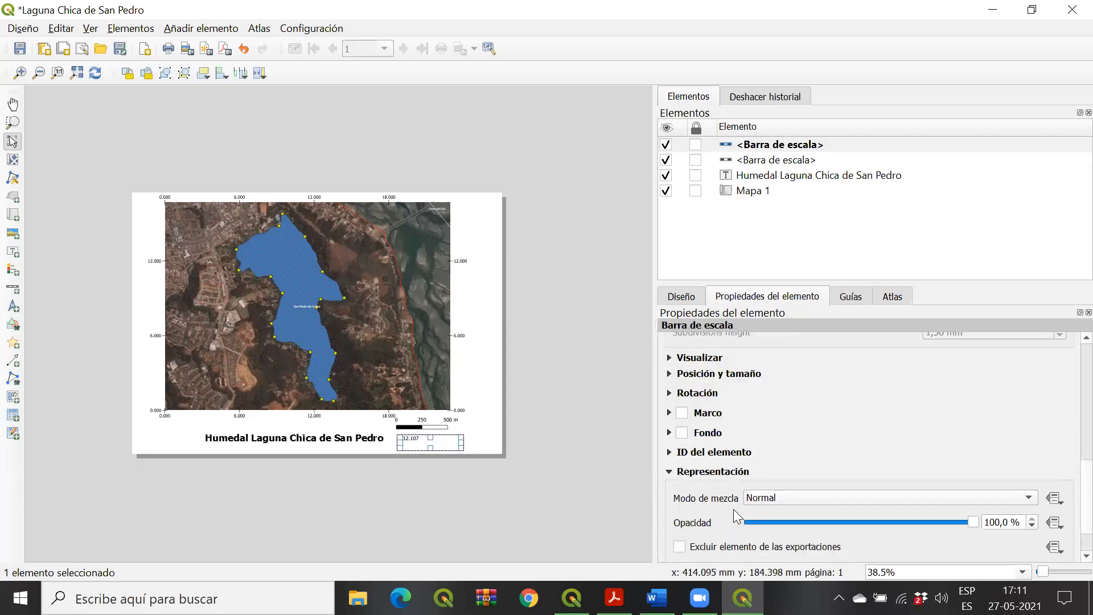
left_click(907, 443)
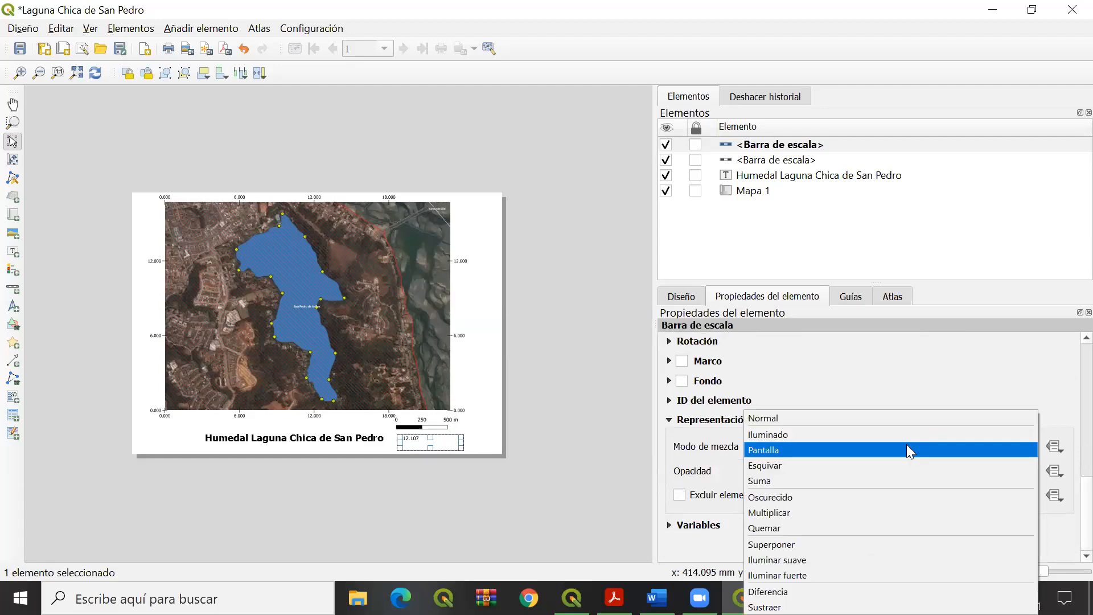
left_click(904, 385)
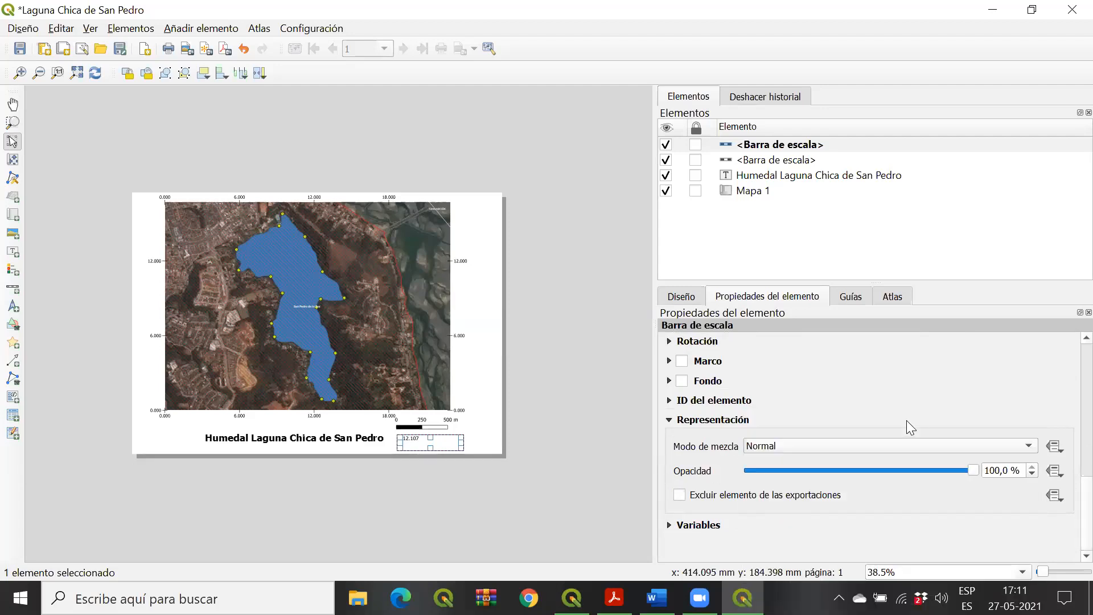
left_click(669, 419)
scroll(748, 419, "up", 5)
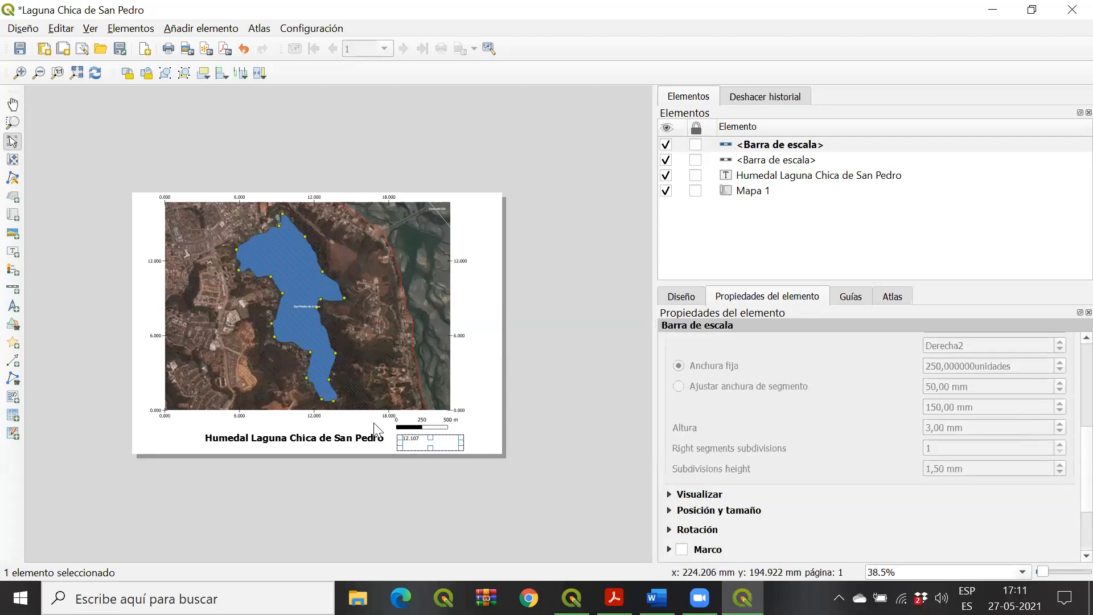
right_click(412, 441)
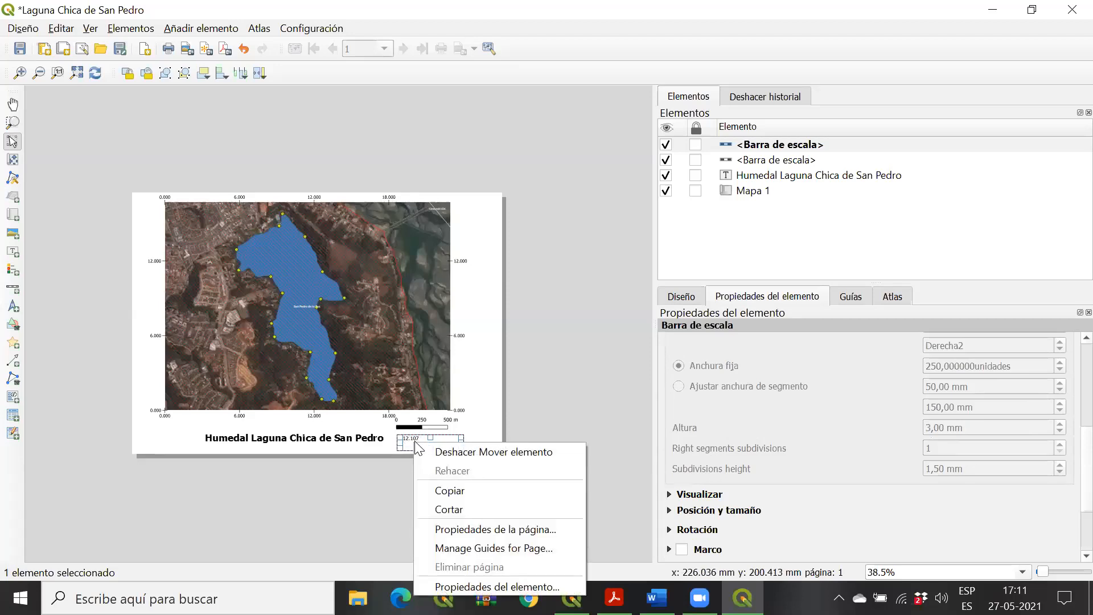
left_click(548, 417)
left_click(683, 297)
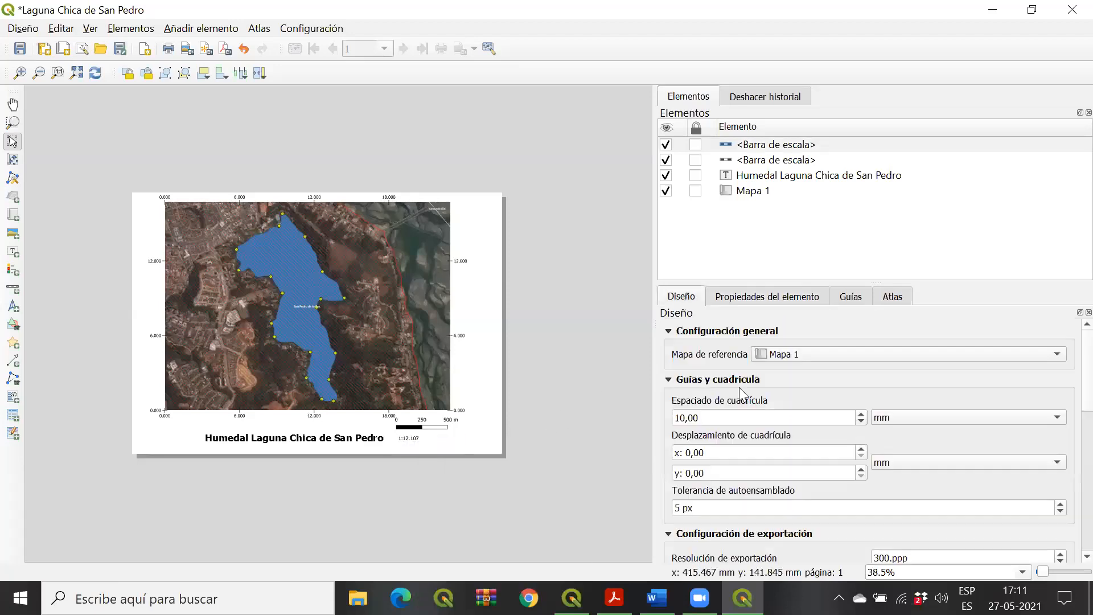
left_click(832, 455)
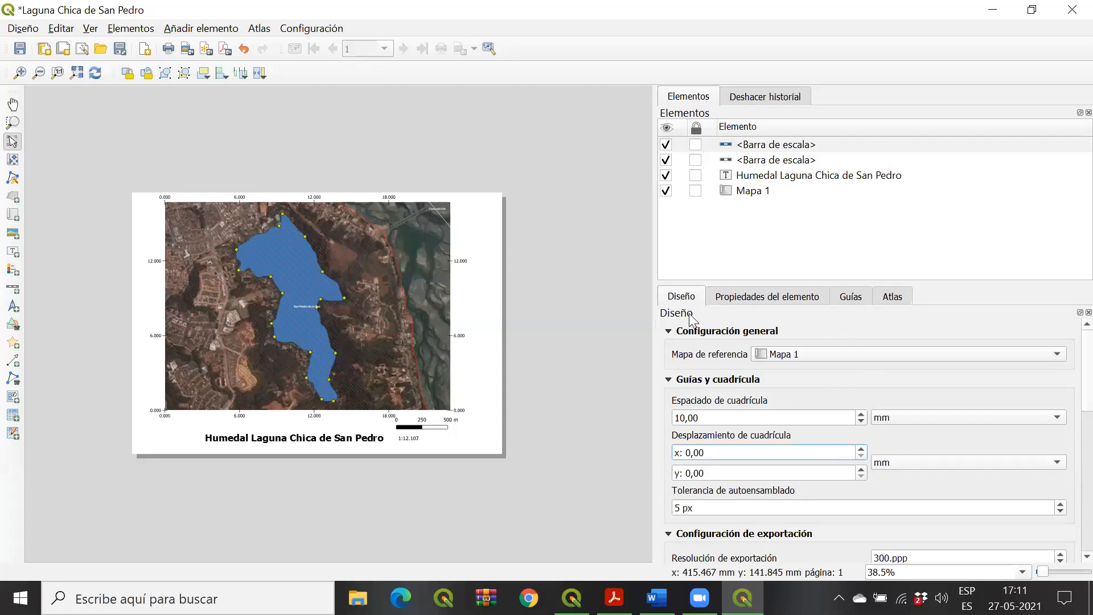
Step: Reopen the numeric scale's item properties to check its number format and remaining sections, and return to the layout settings
left_click(403, 438)
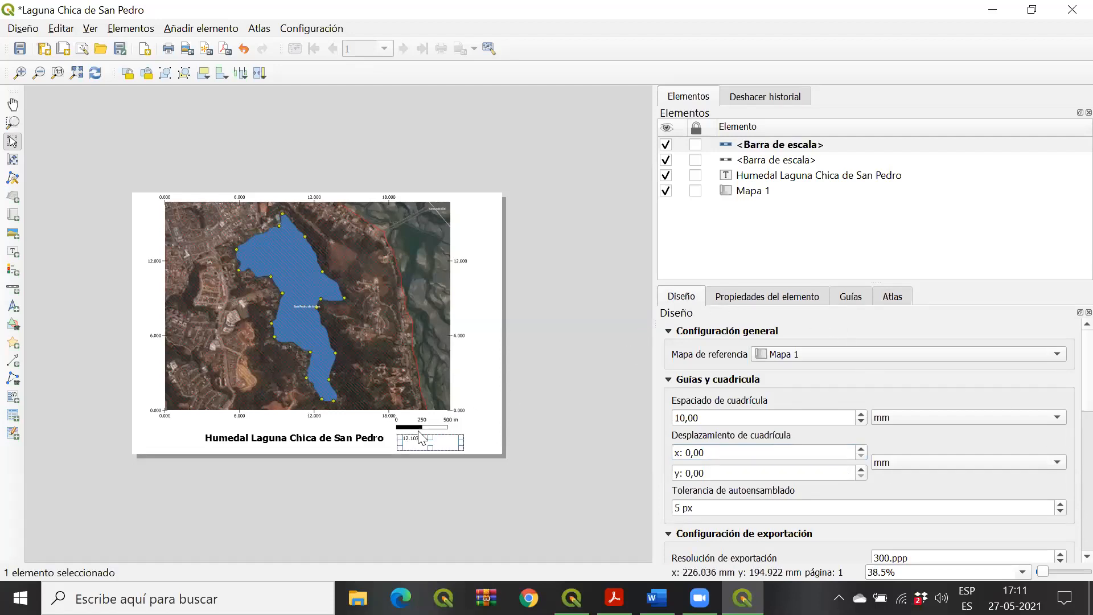
left_click(781, 145)
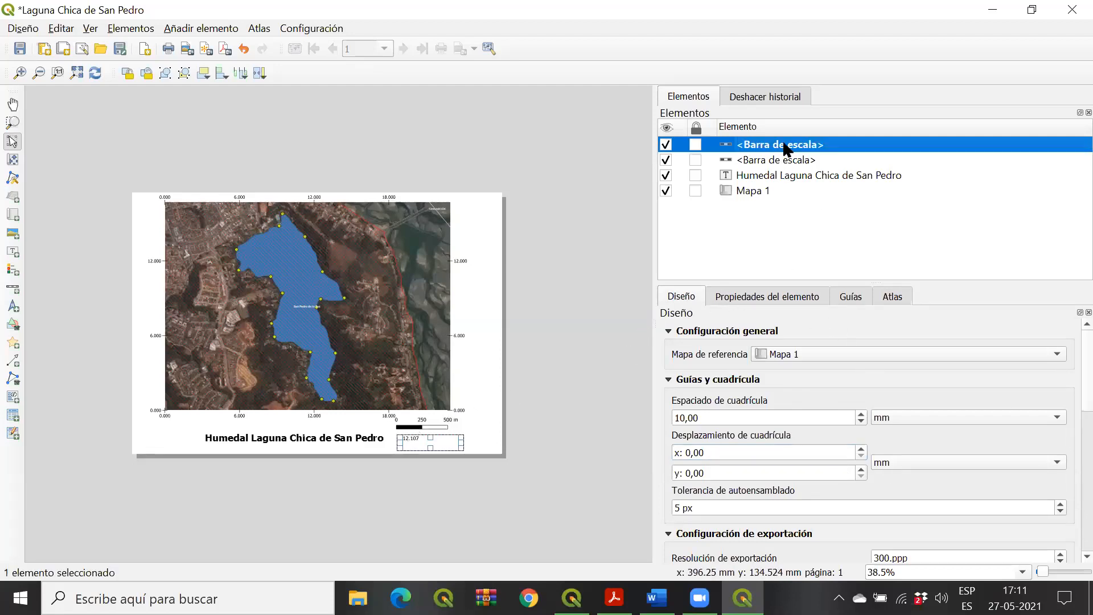
right_click(782, 144)
left_click(837, 173)
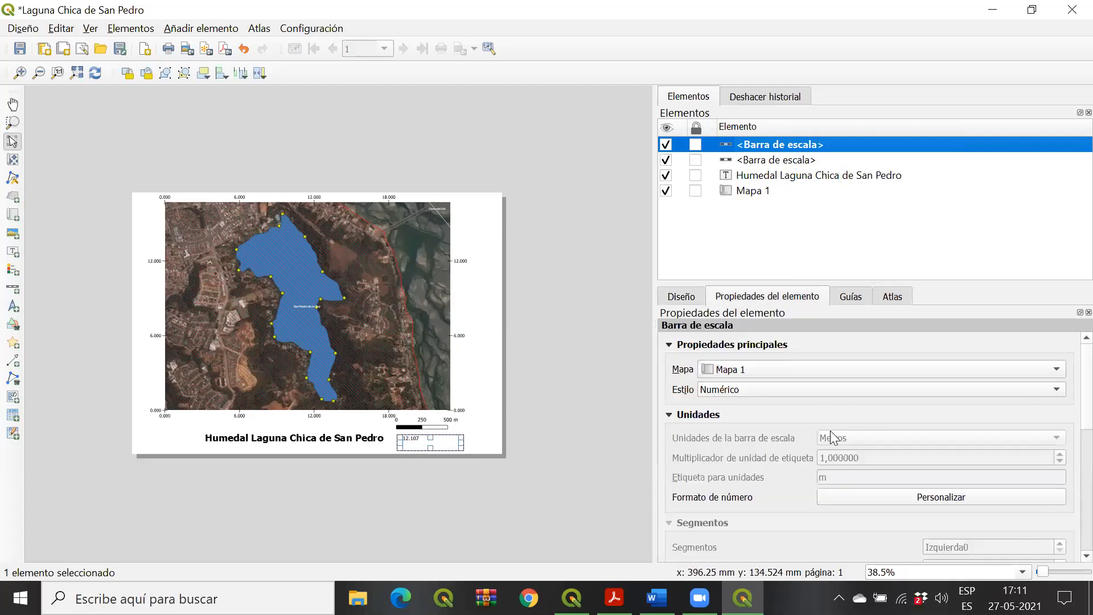
left_click(919, 499)
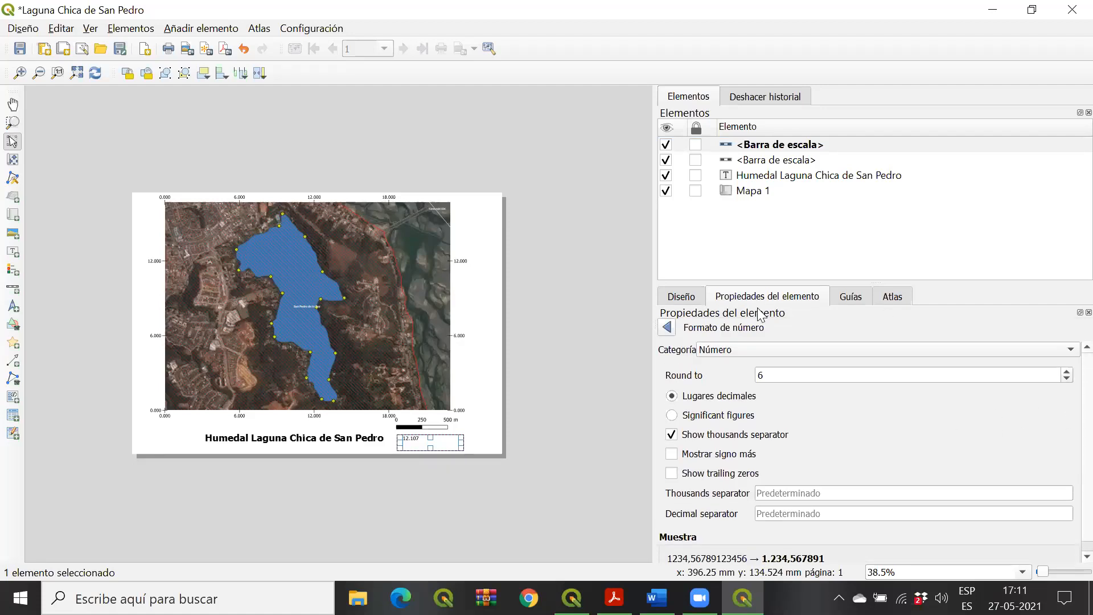
left_click(669, 330)
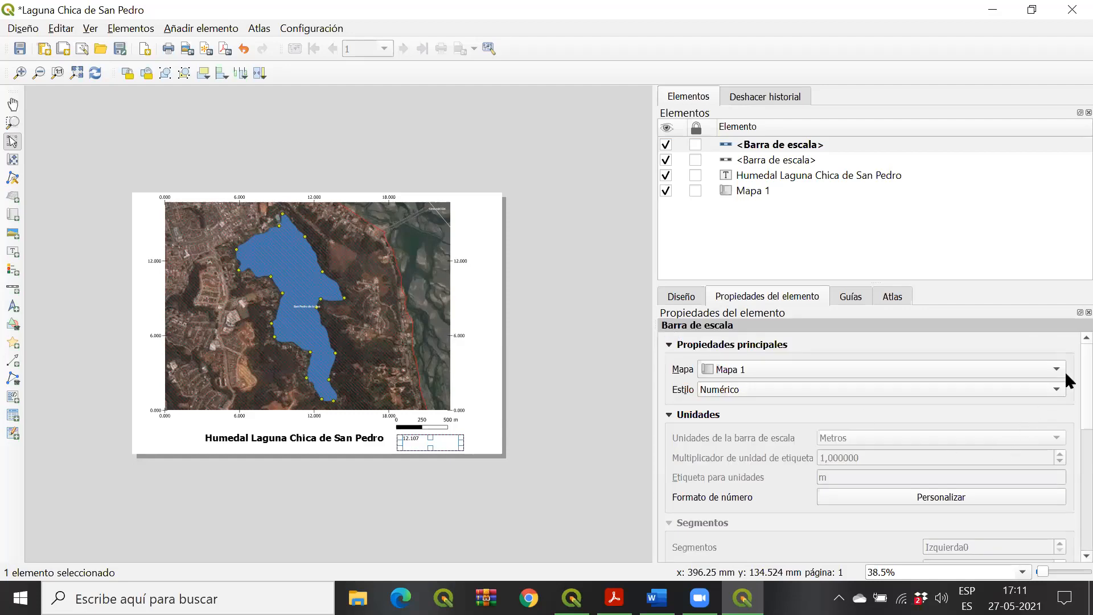
scroll(1065, 376, "down", 10)
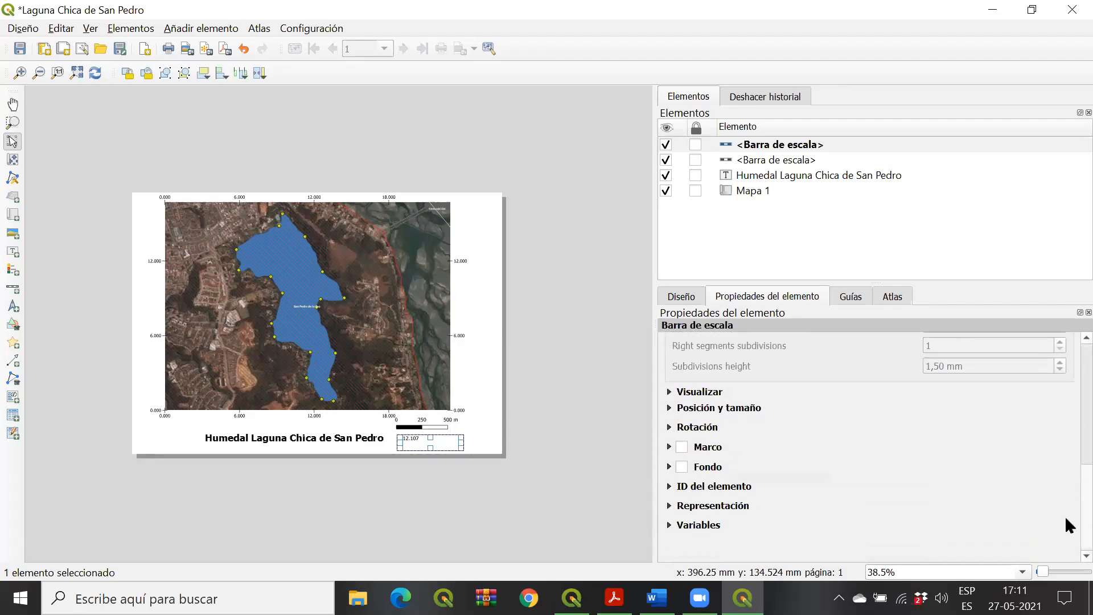
scroll(1064, 523, "up", 10)
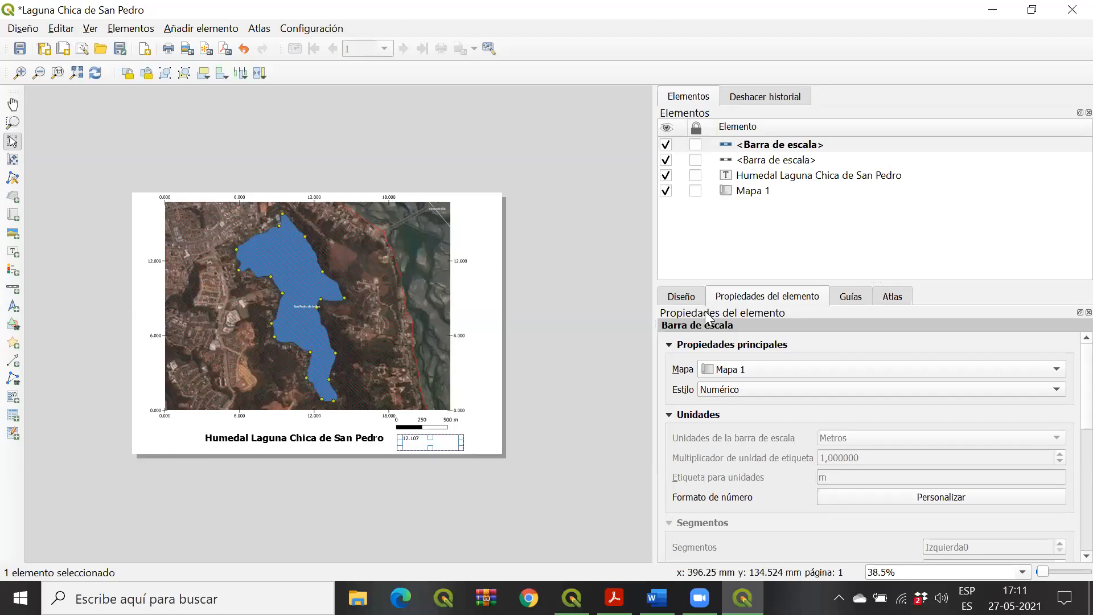
left_click(696, 297)
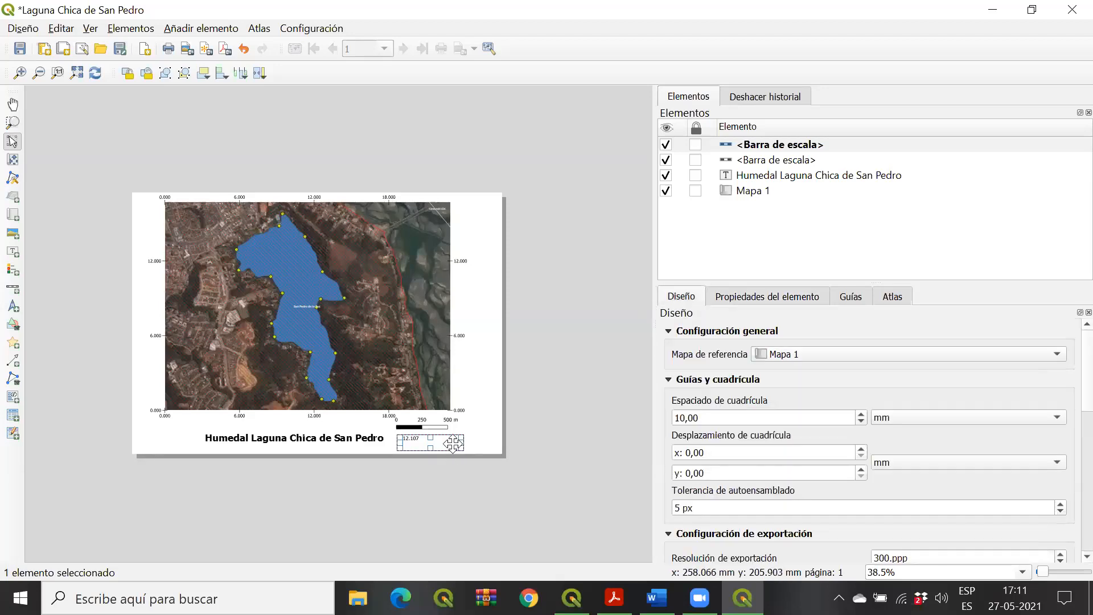
Step: Narrow the numeric scale's box slightly, and look through the layout's export, resize and variable settings and the scale's item properties
mouse_move(462, 448)
left_mouse_down()
mouse_move(480, 462)
mouse_move(512, 449)
mouse_move(450, 449)
mouse_move(460, 453)
left_mouse_up()
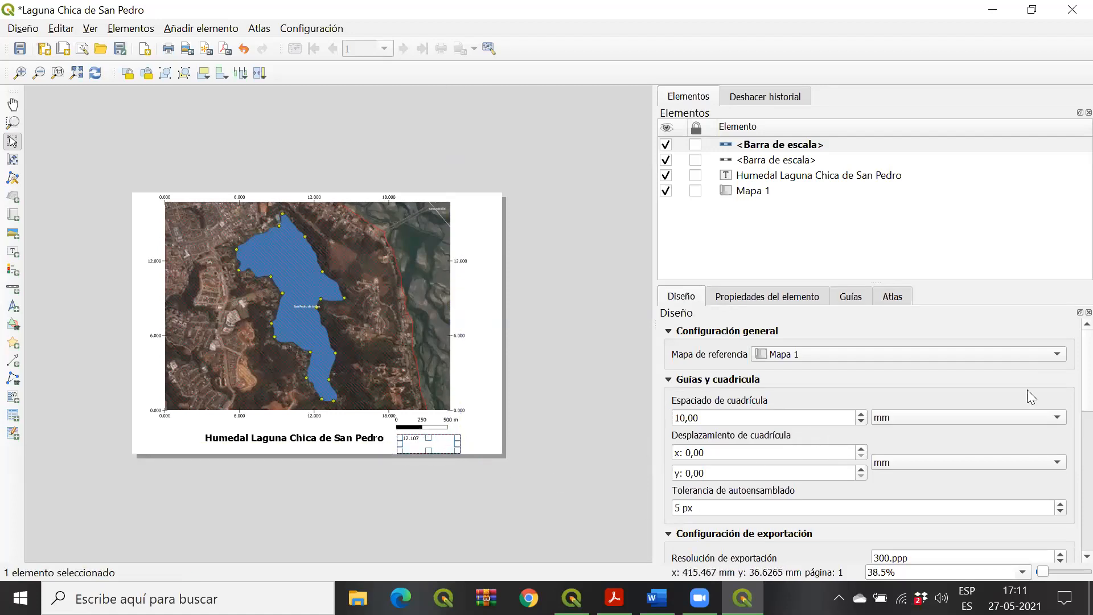
scroll(1064, 358, "down", 10)
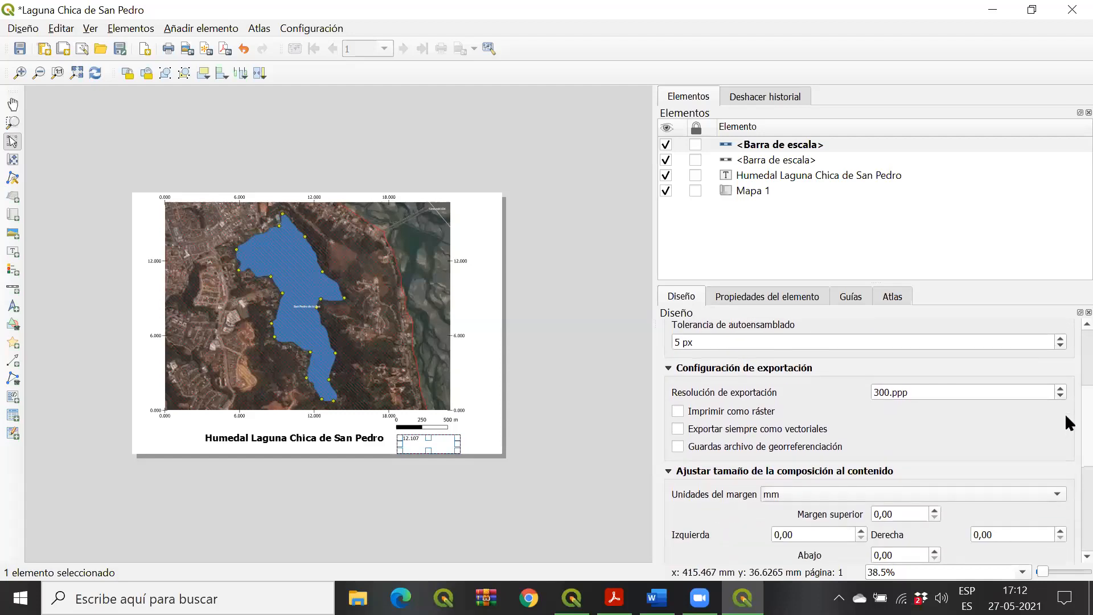
scroll(1064, 450, "down", 3)
scroll(1064, 479, "up", 10)
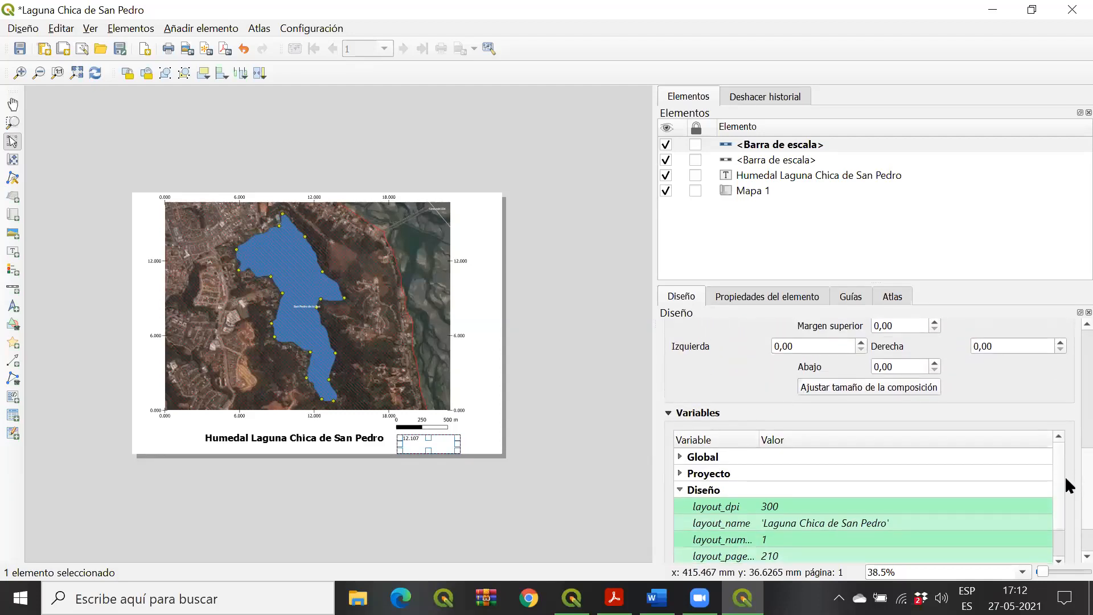
scroll(1064, 476, "up", 2)
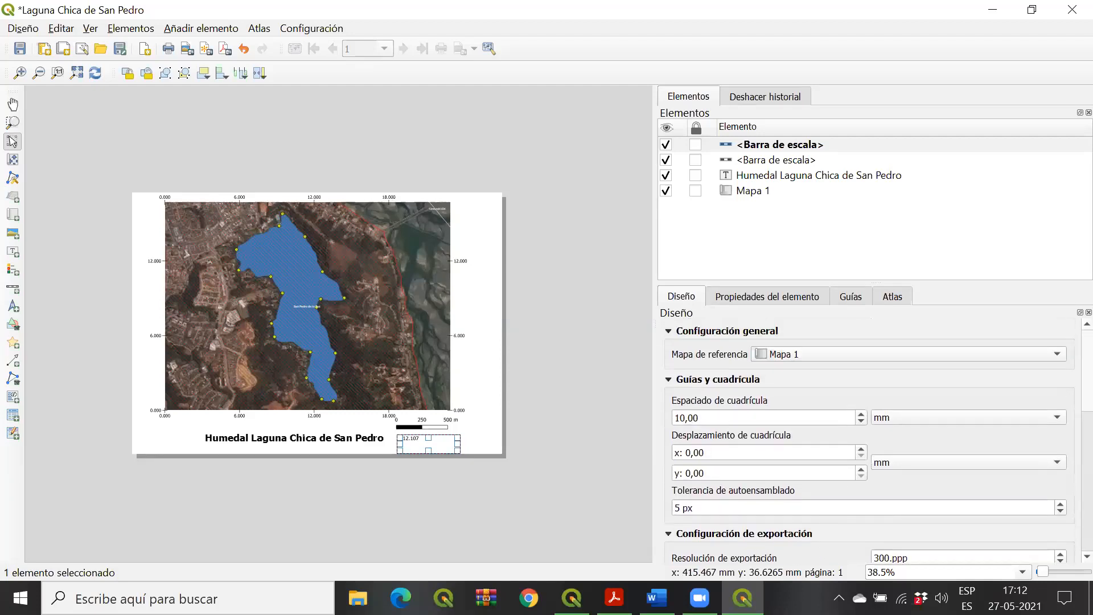
left_click(776, 302)
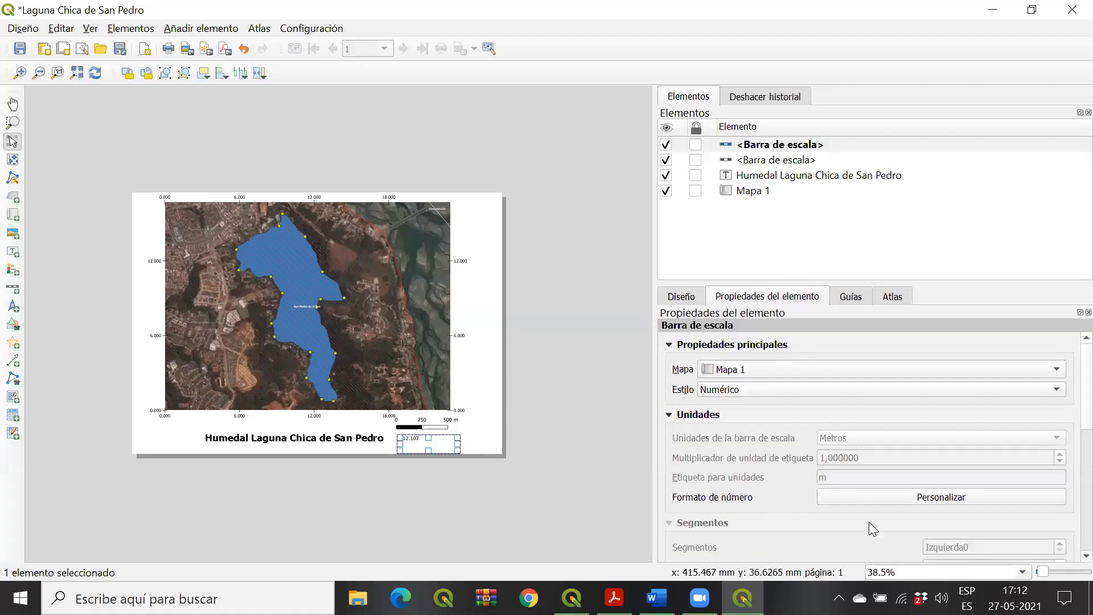
scroll(791, 497, "down", 4)
scroll(775, 509, "up", 4)
Step: Select Mapa 1 and check its main properties against the general layout settings
left_click(399, 220)
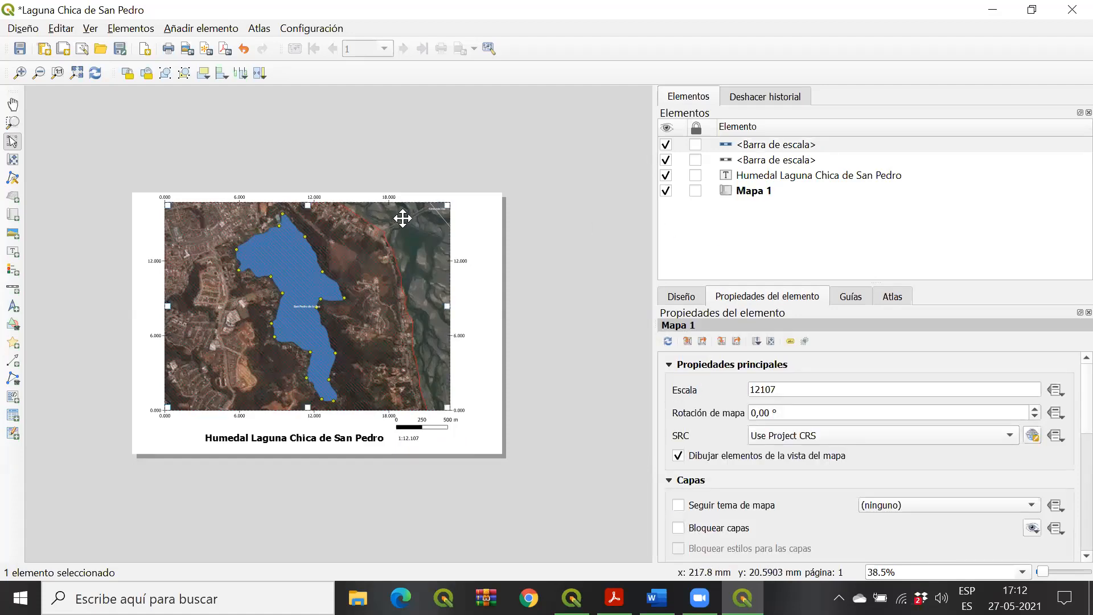
left_click(386, 196)
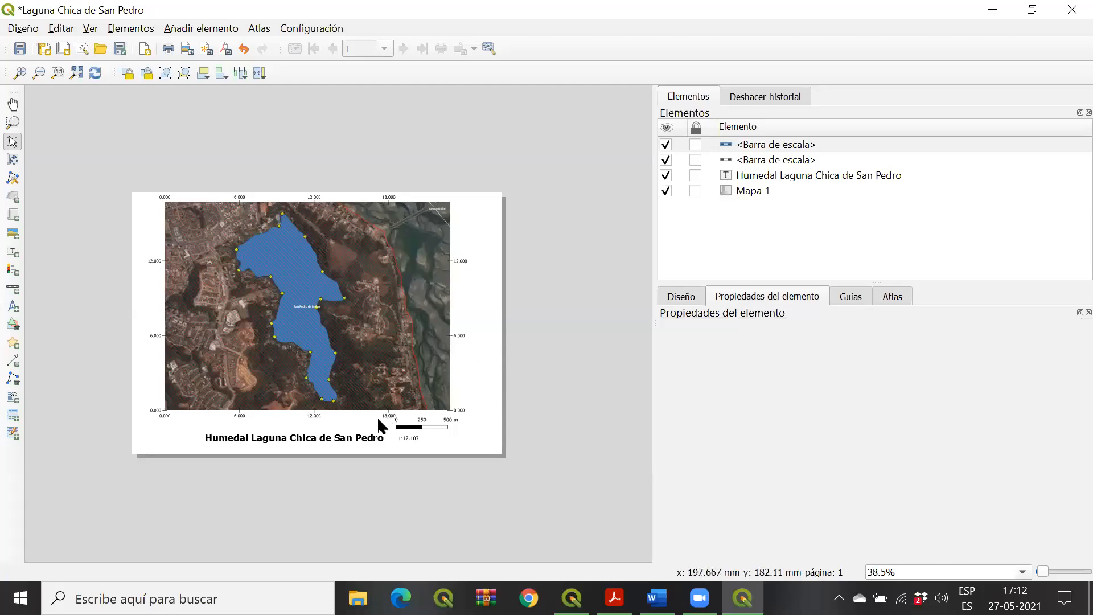
left_click(367, 260)
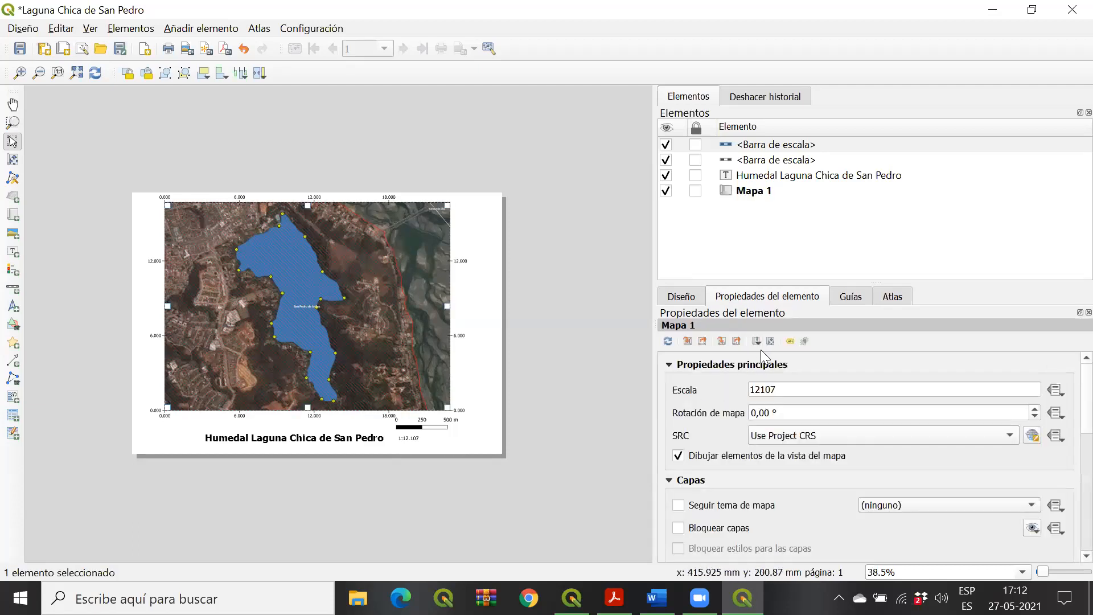
left_click(761, 194)
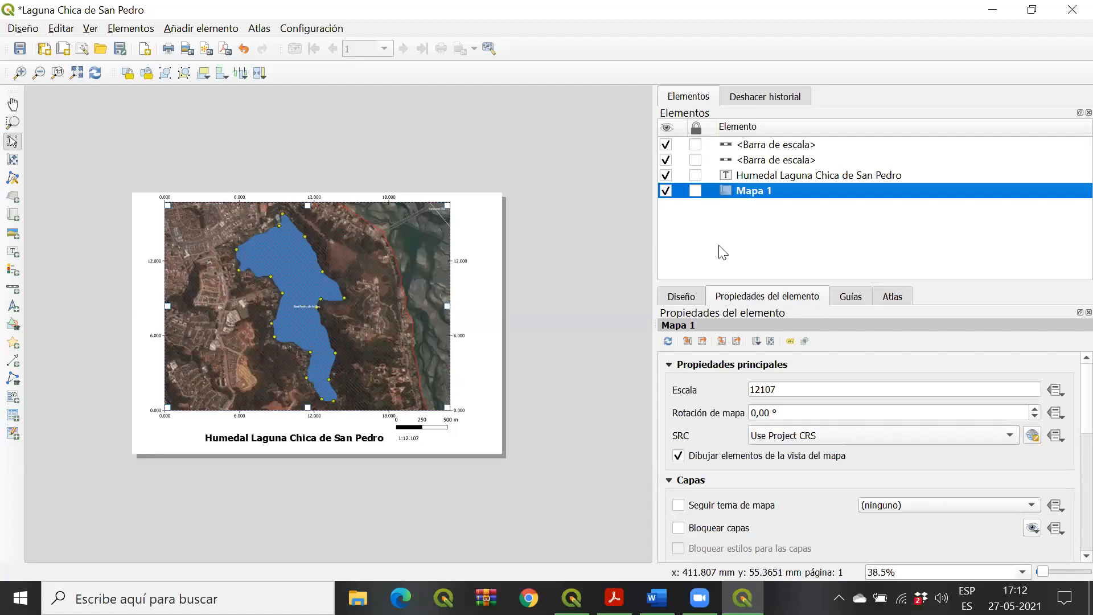
scroll(723, 481, "down", 3)
left_click(682, 297)
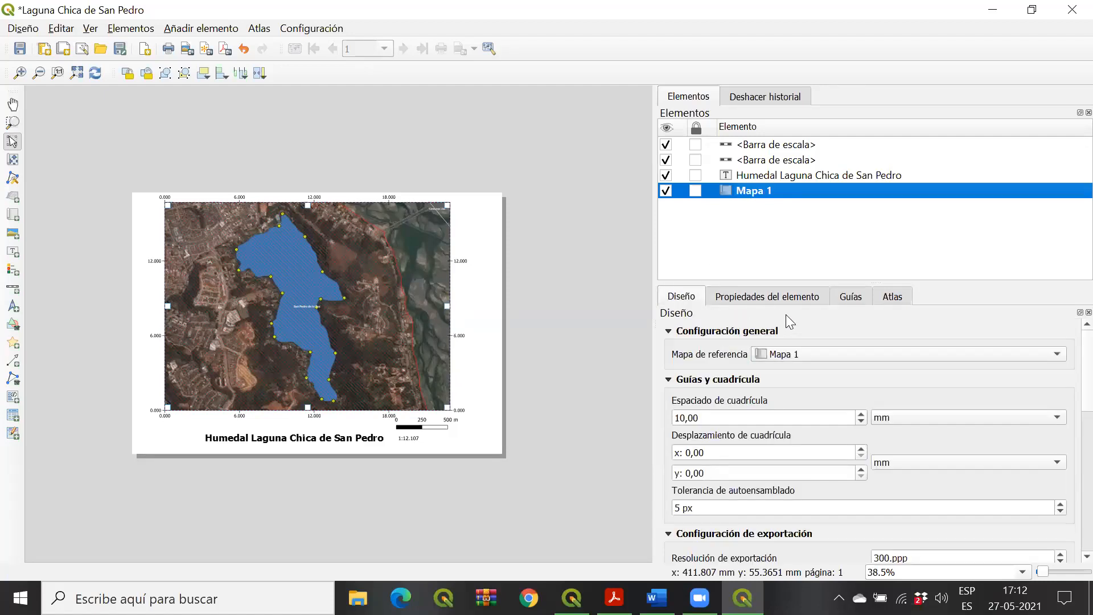
left_click(765, 297)
scroll(749, 363, "up", 3)
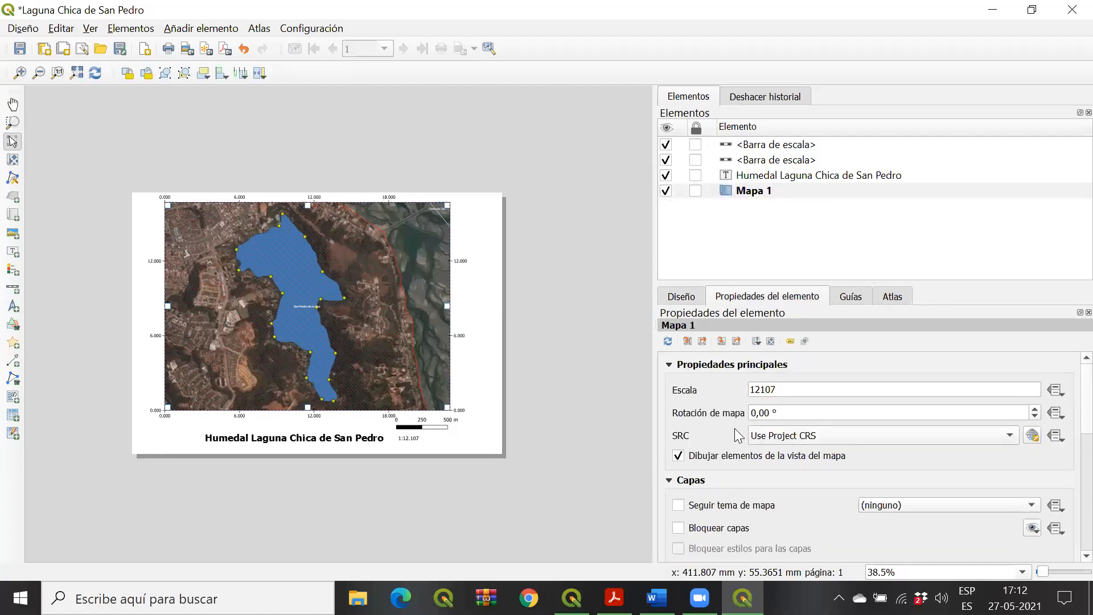
left_click(775, 192)
right_click(776, 193)
left_click(821, 271)
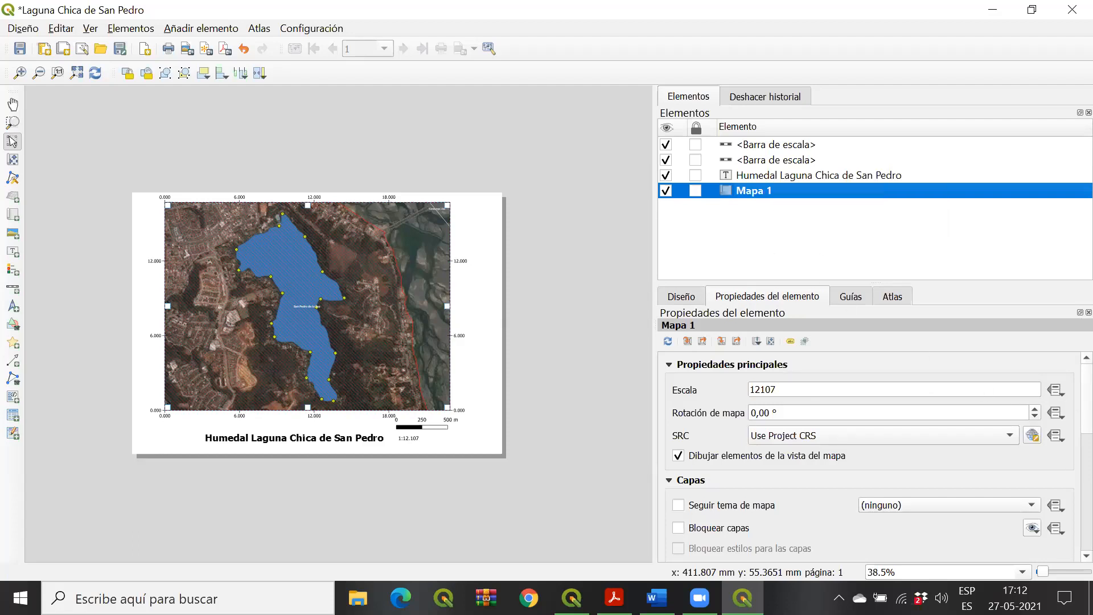
Step: Open the map's coordinate grid, Cuadrícula 1, for modification
scroll(1064, 407, "down", 10)
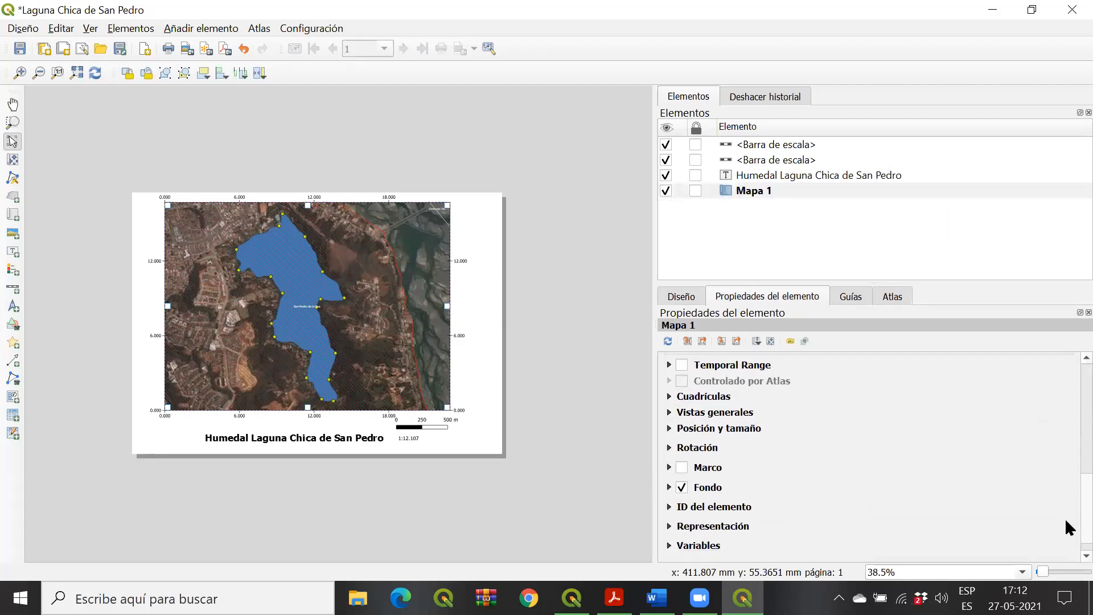
left_click(669, 385)
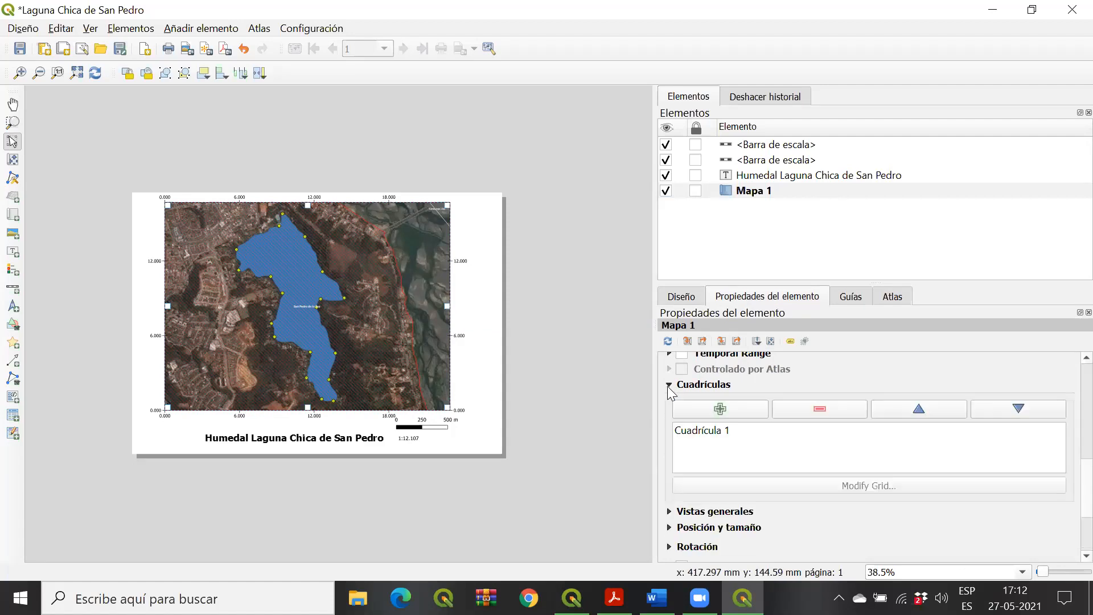
left_click(717, 432)
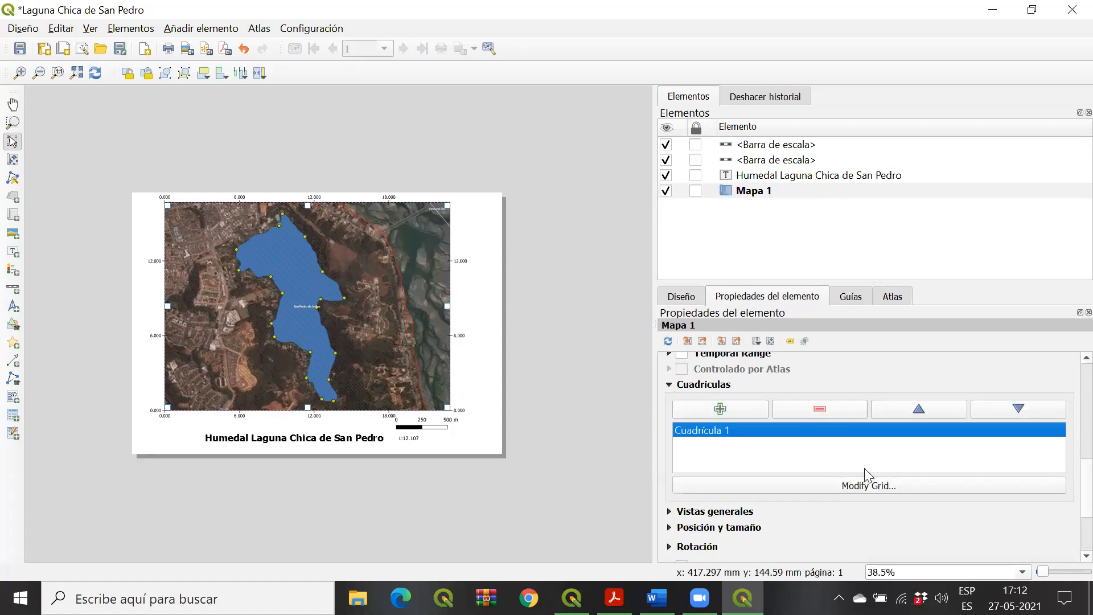
left_click(870, 487)
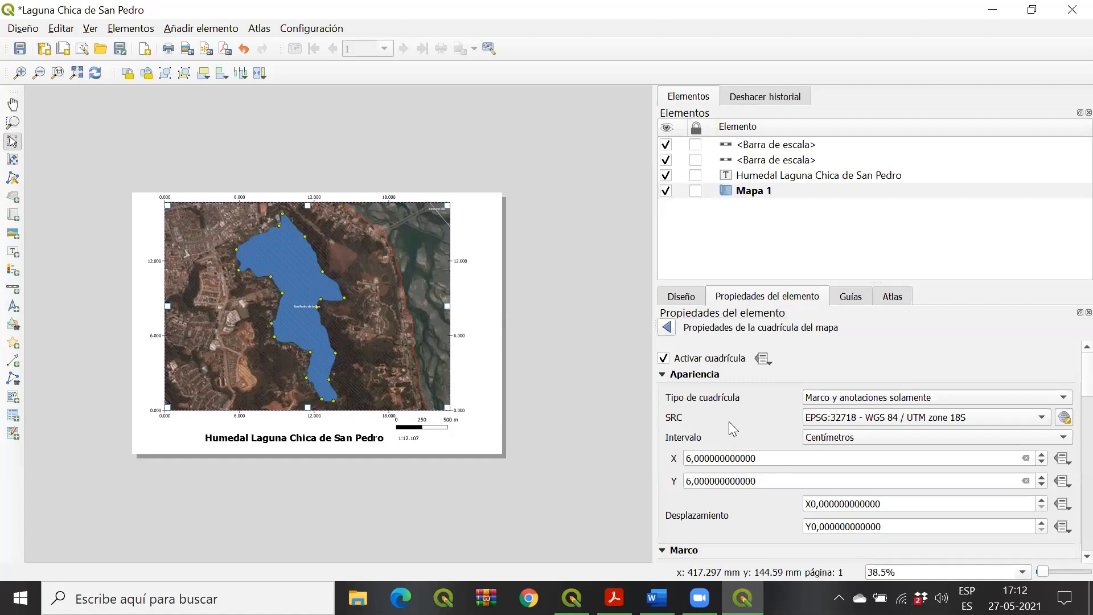
Step: Check the grid's frame settings and the available coordinate formats, keeping the Decimal format
scroll(1067, 376, "down", 15)
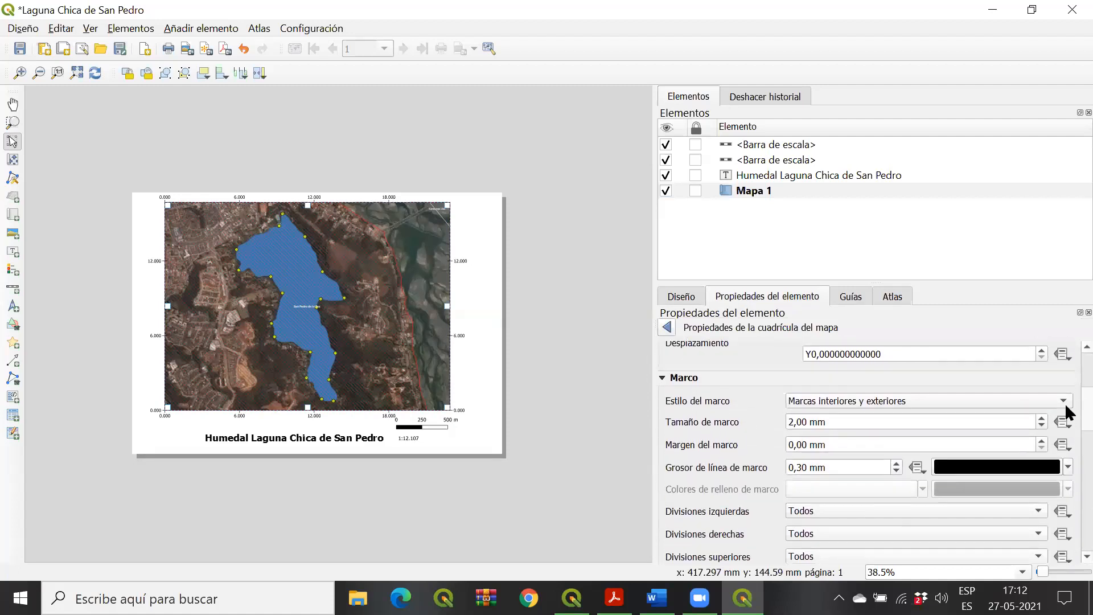
scroll(1066, 455, "down", 5)
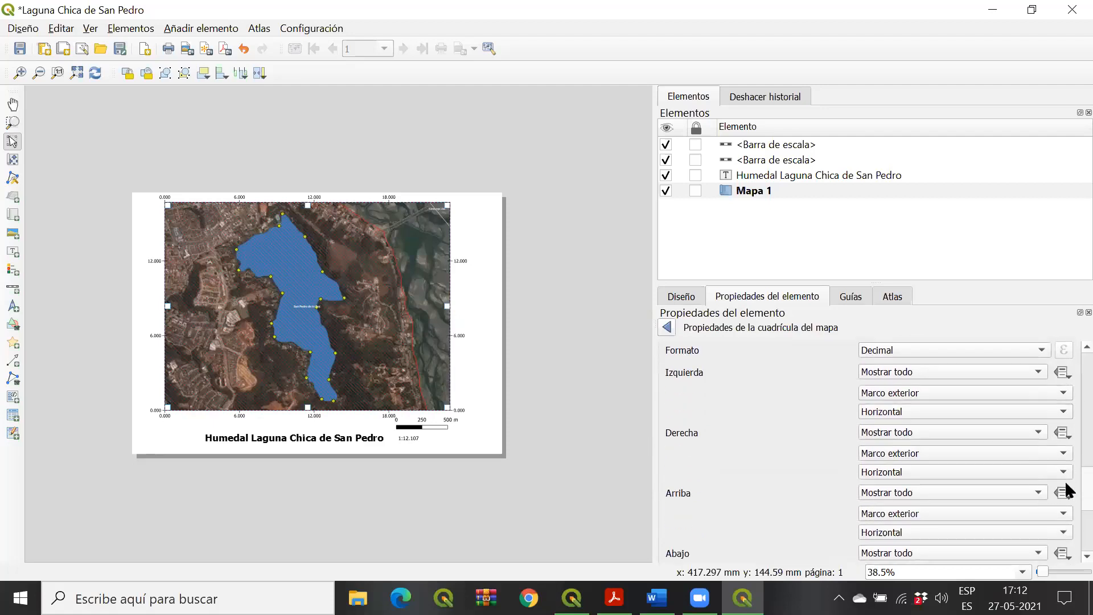
scroll(1066, 487, "up", 1)
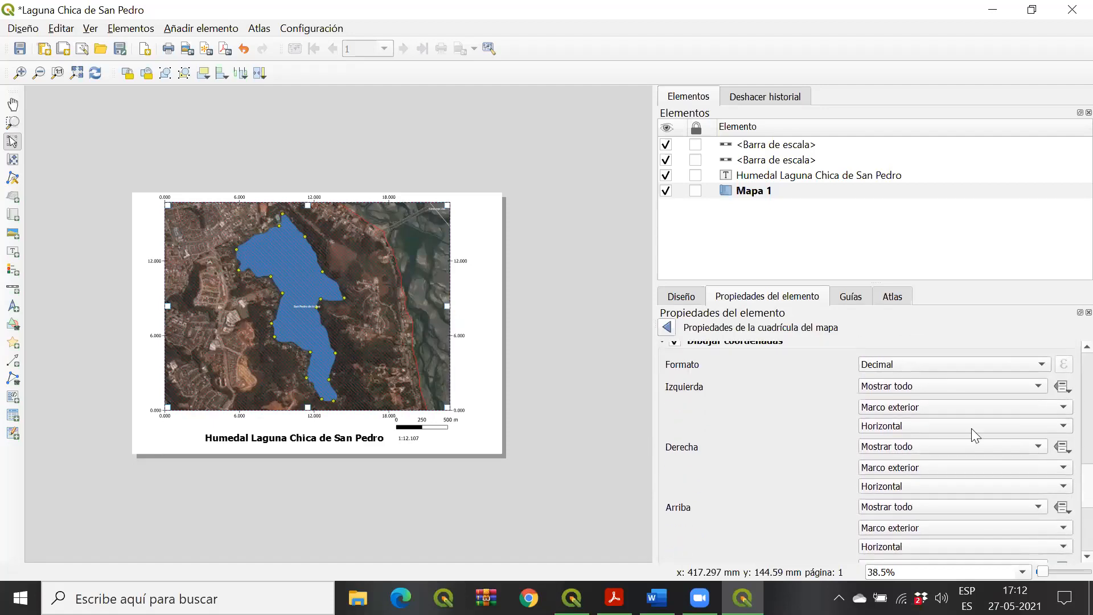
left_click(981, 363)
left_click(980, 363)
left_click(980, 364)
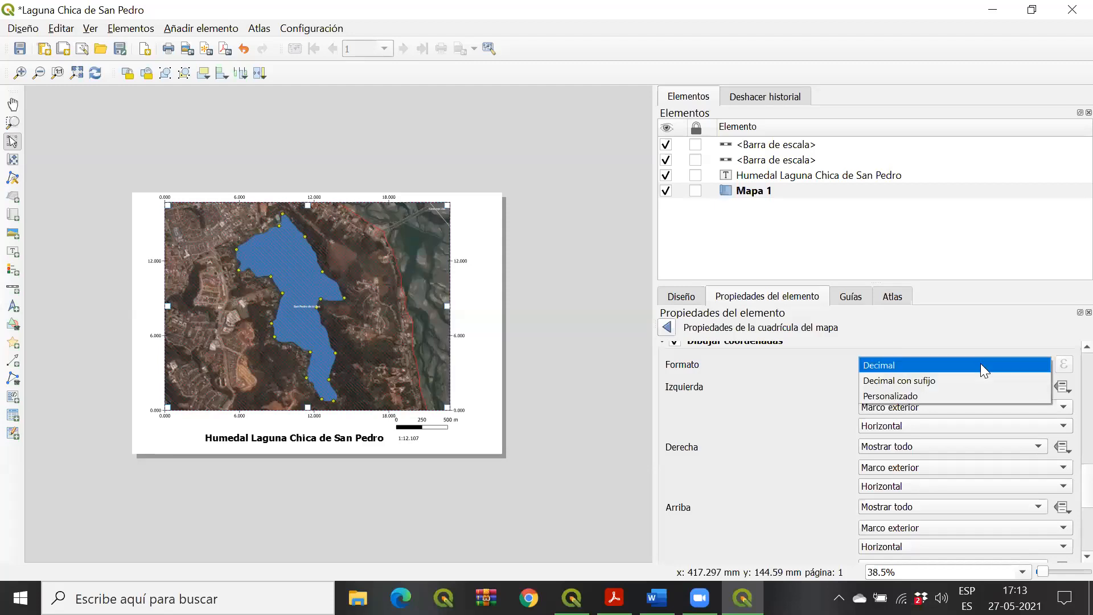
left_click(981, 369)
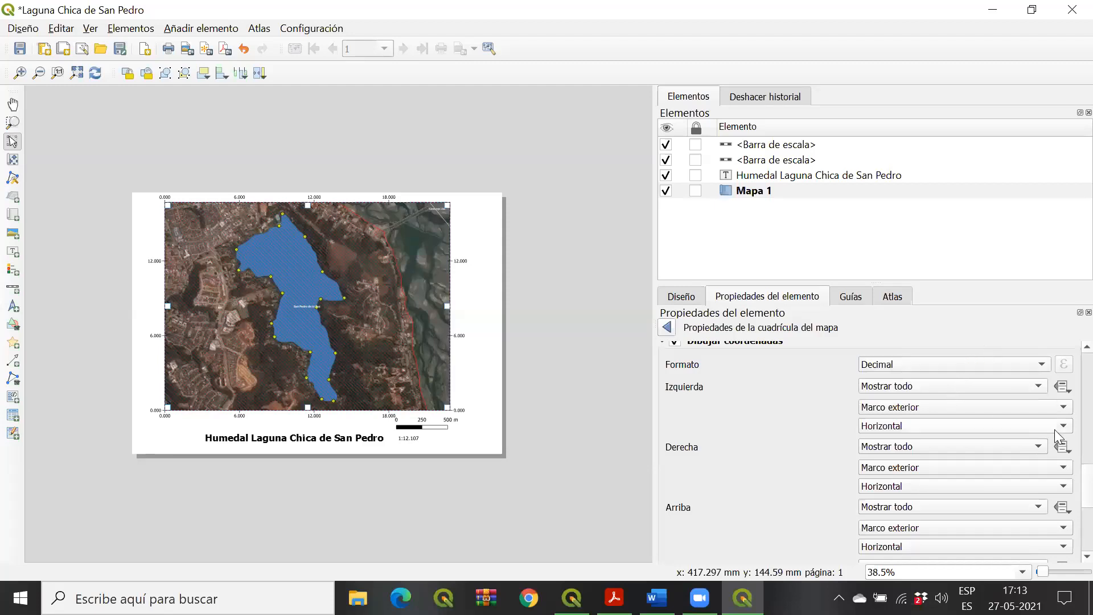
Step: Examine the grid's reference system, interval, frame and coordinate annotation settings, including font, distance to the map frame and precision
scroll(1064, 490, "down", 5)
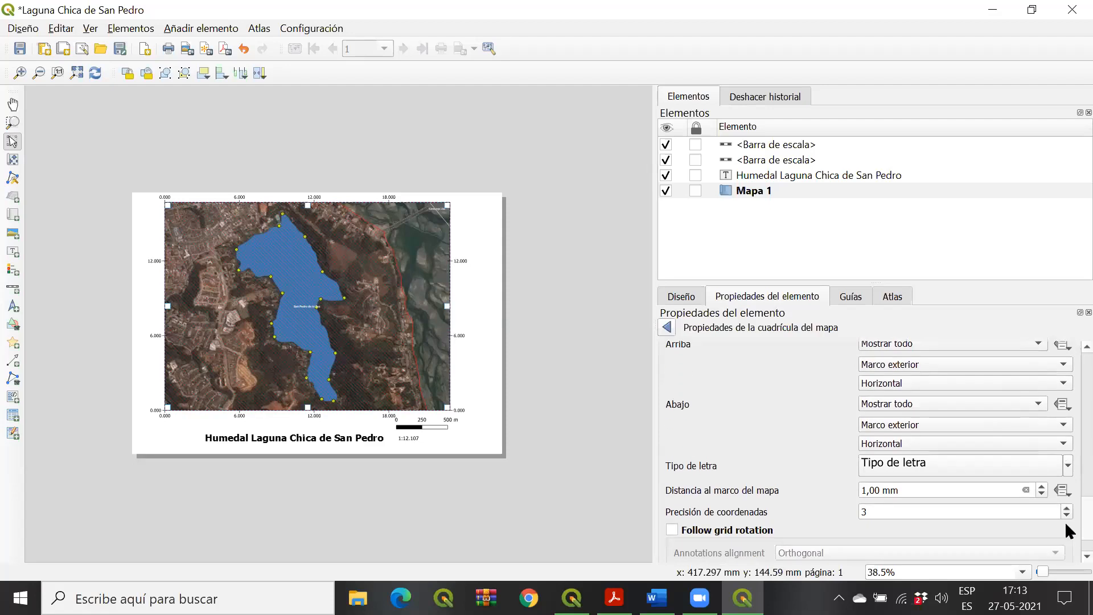
scroll(1064, 472, "up", 10)
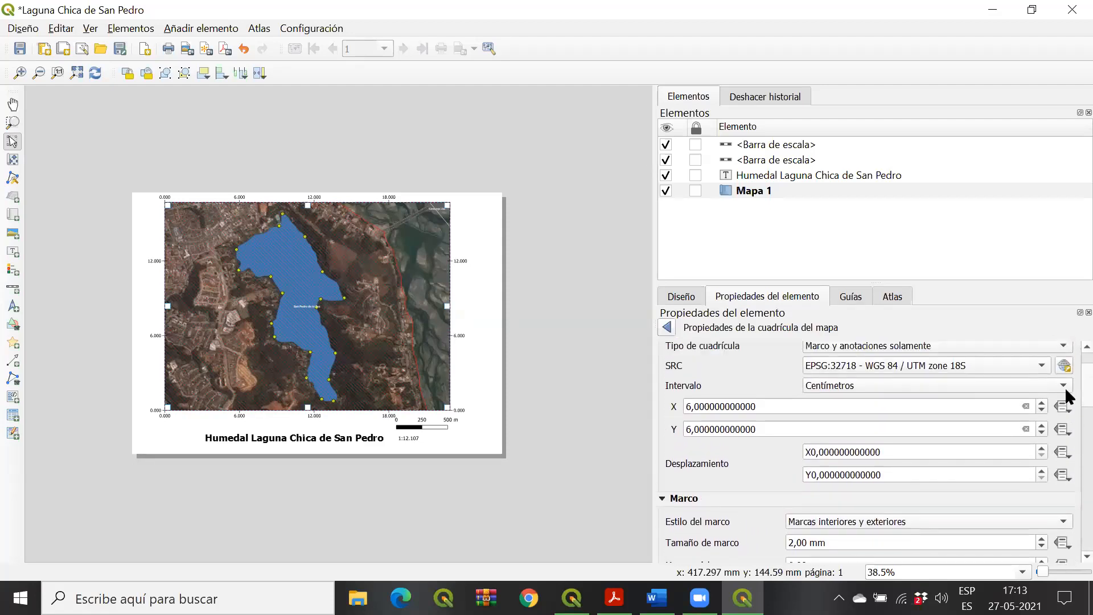
scroll(1065, 384, "down", 1)
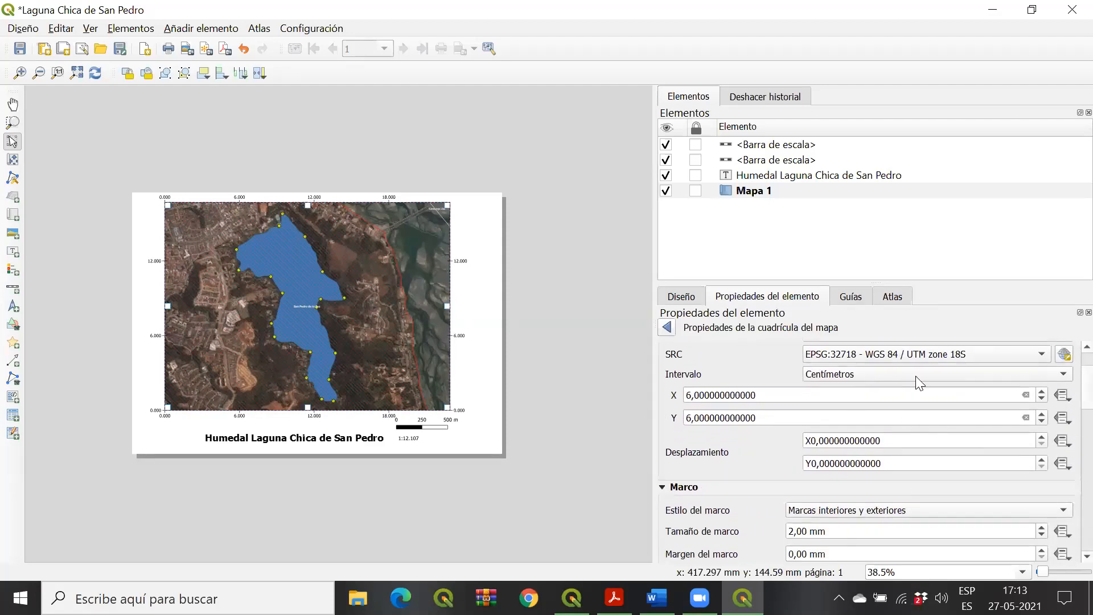
scroll(970, 407, "up", 2)
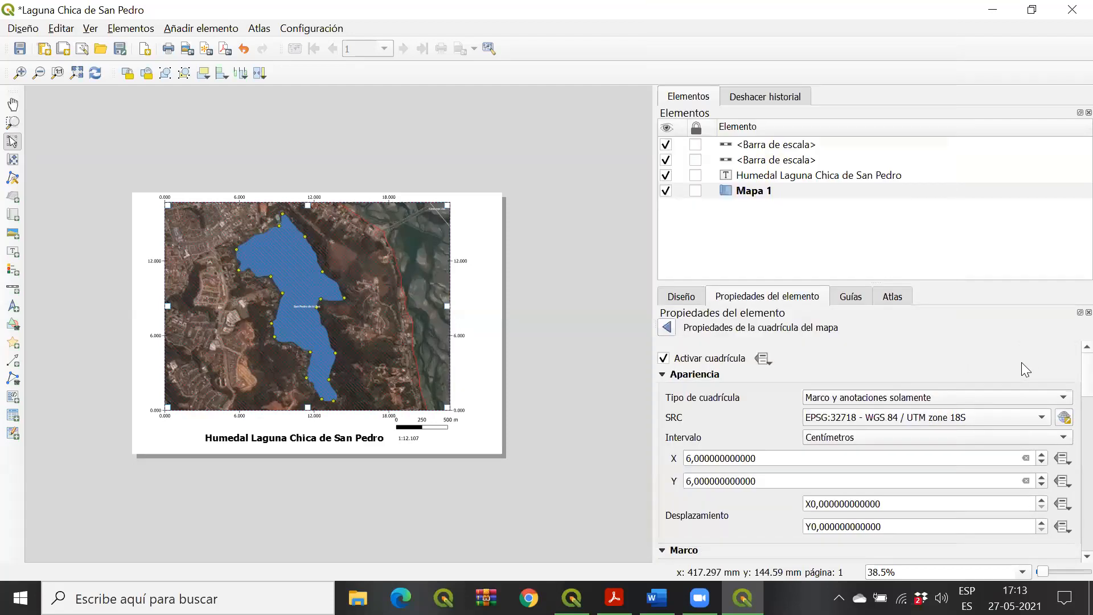
scroll(1064, 385, "down", 4)
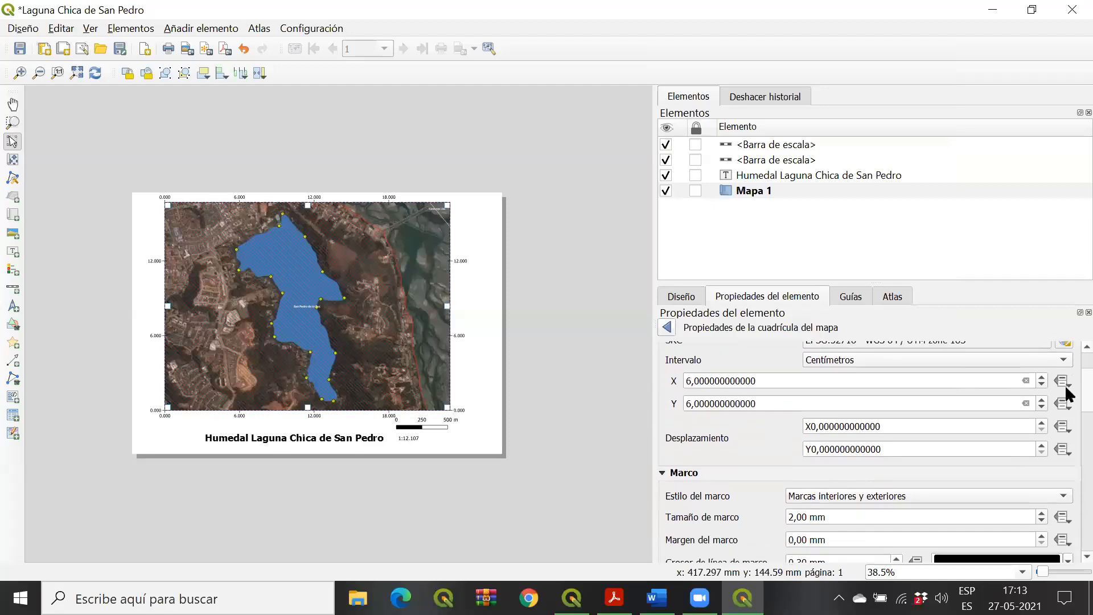
scroll(1065, 401, "down", 3)
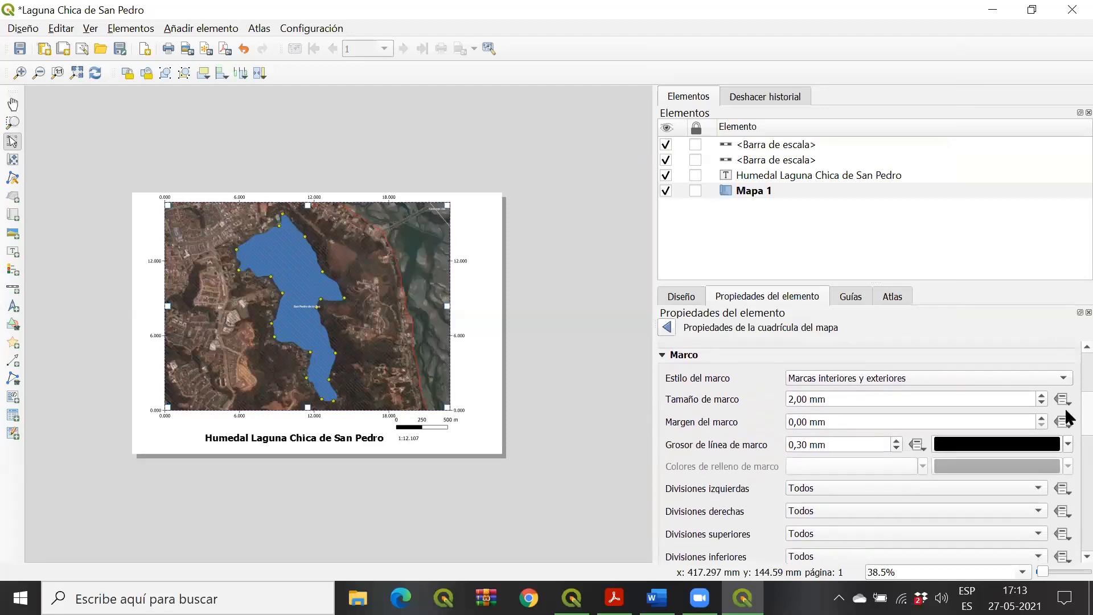
scroll(1068, 438, "down", 7)
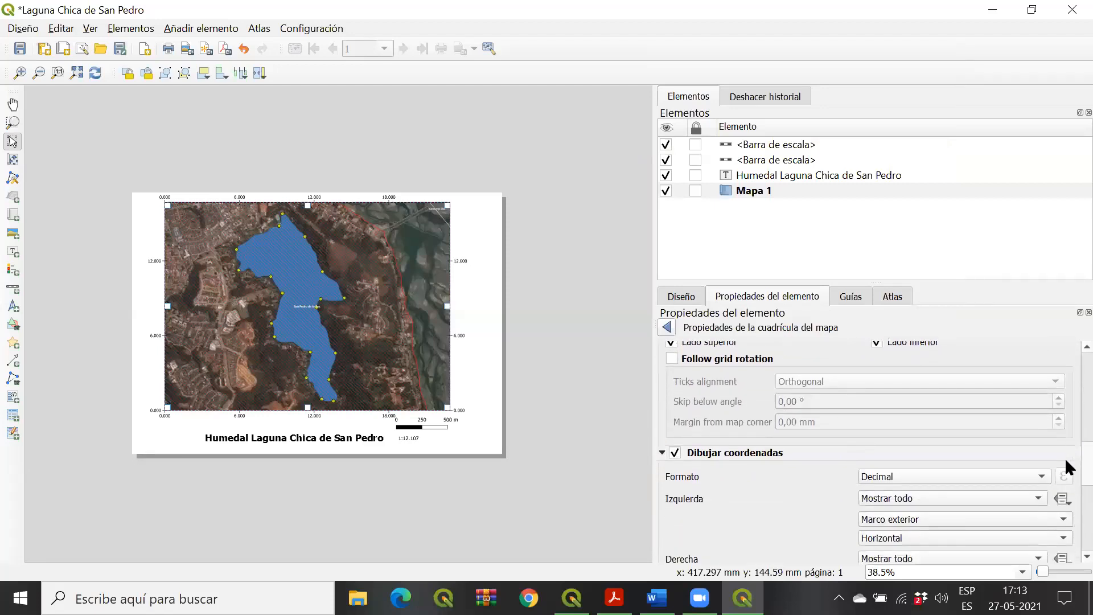
scroll(1065, 497, "down", 5)
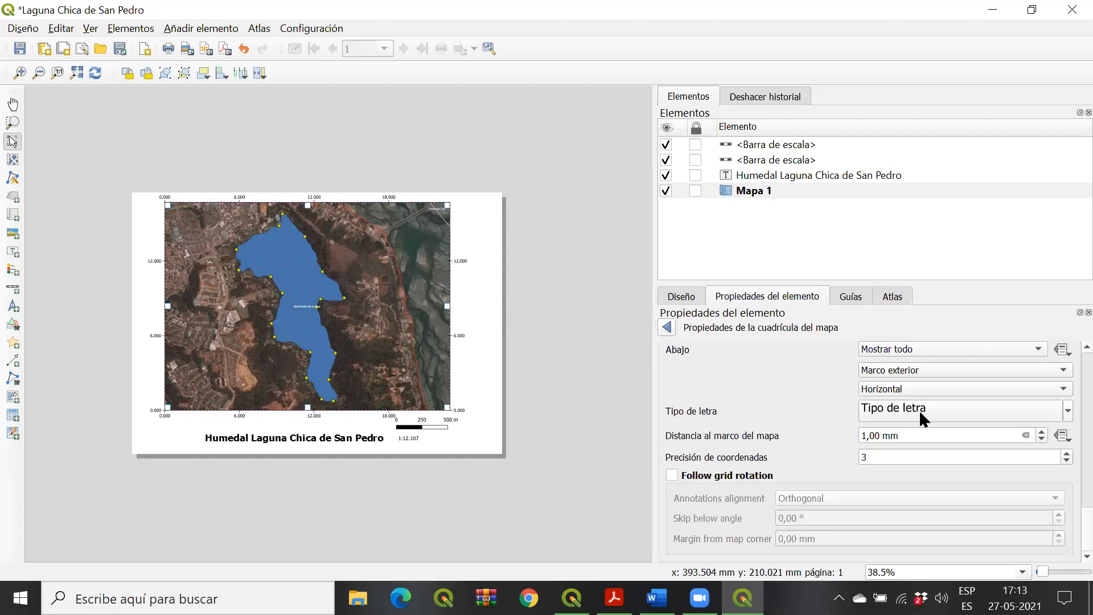
Step: Examine the map grid's settings, including its interval unit choices, frame style, divisions and coordinate annotation options
scroll(1064, 524, "up", 12)
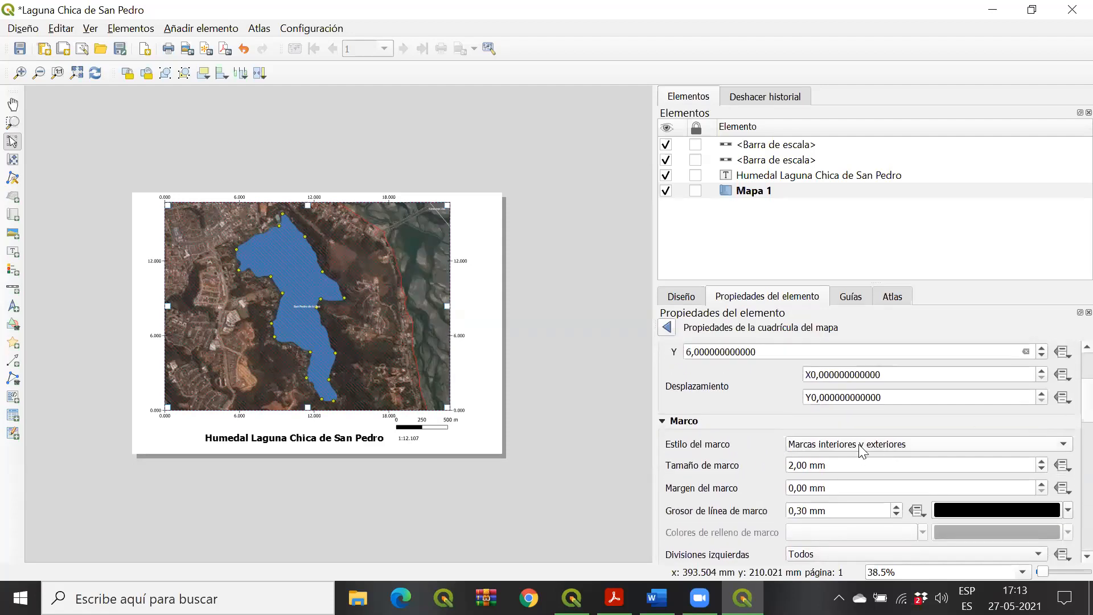
scroll(1064, 364, "up", 4)
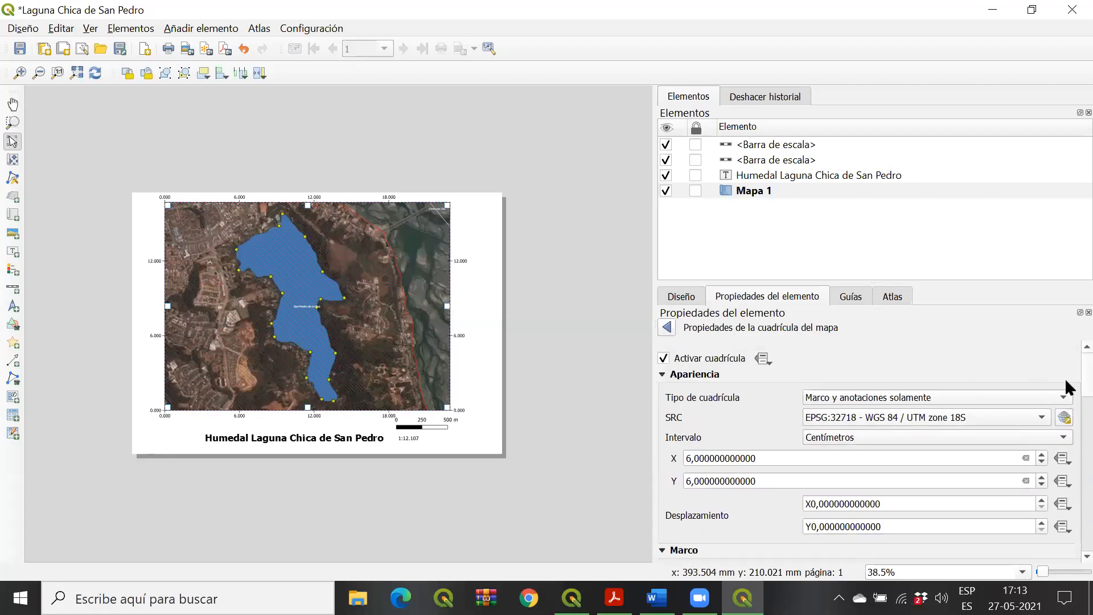
scroll(1065, 385, "down", 2)
scroll(1053, 410, "up", 2)
left_click(1050, 423)
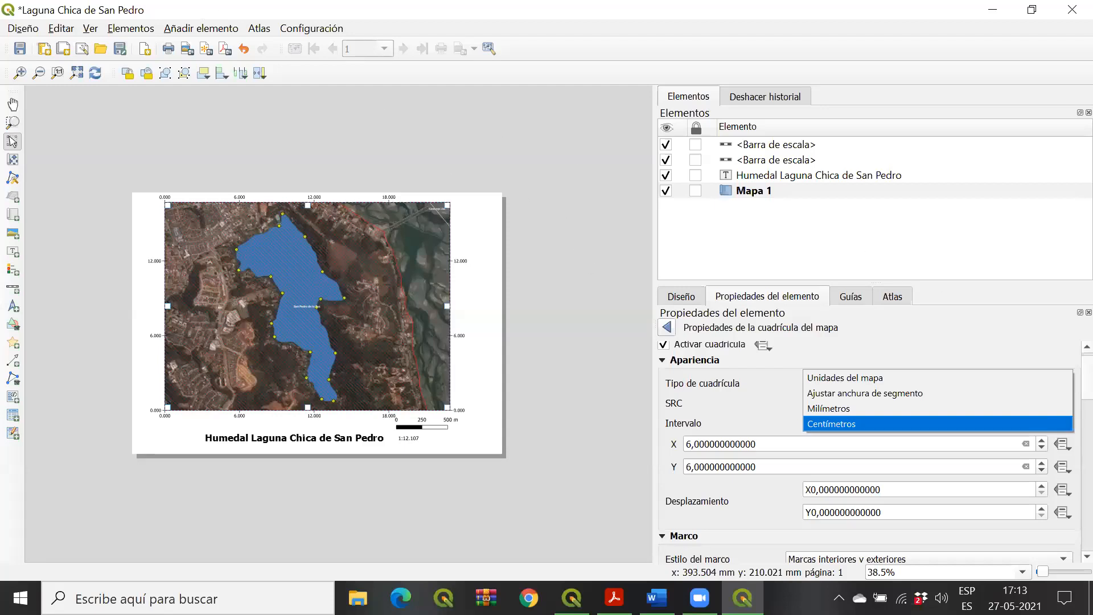
key("alt+Tab")
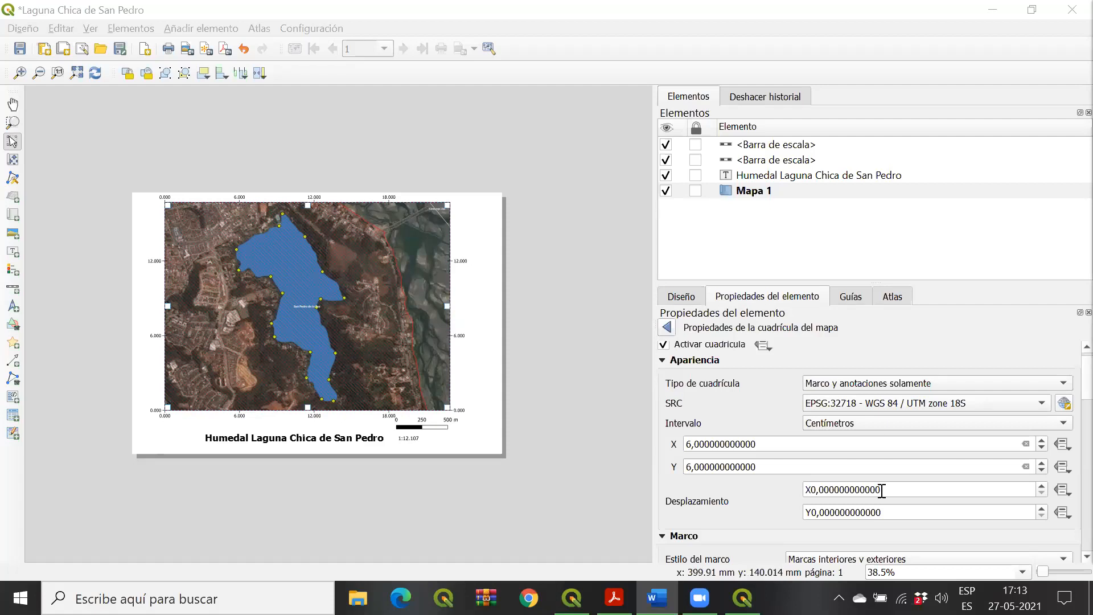
scroll(878, 492, "down", 3)
scroll(911, 506, "down", 4)
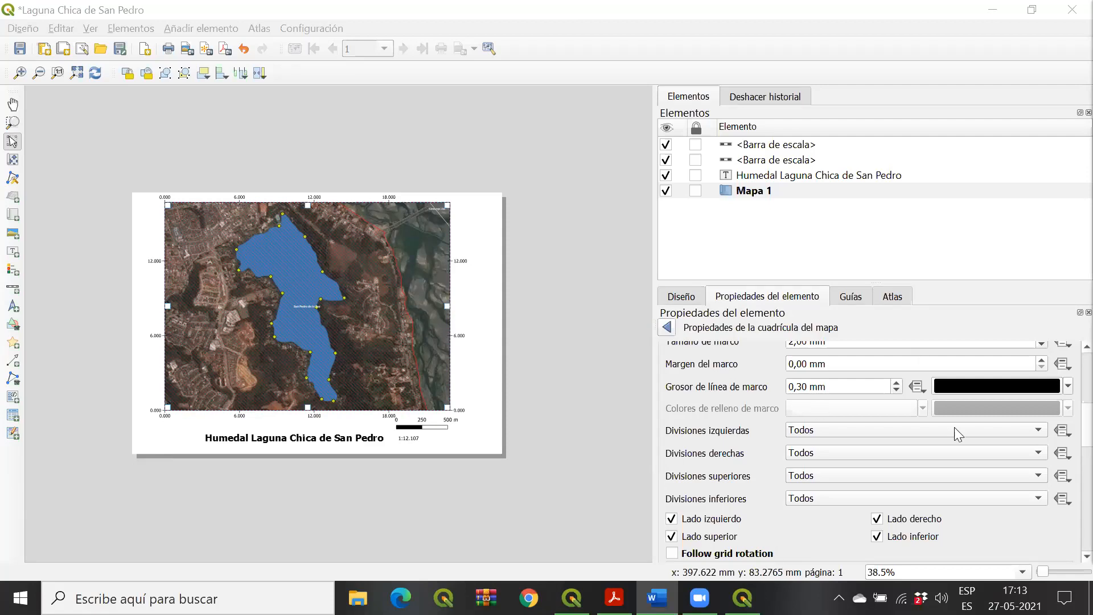
scroll(1065, 418, "up", 10)
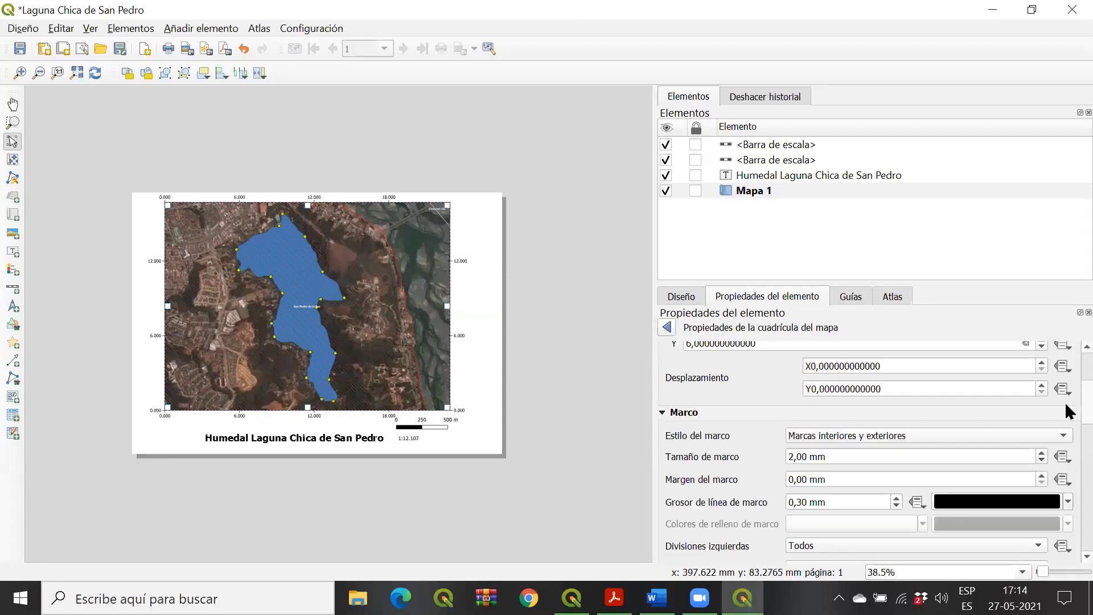
scroll(1065, 370, "down", 5)
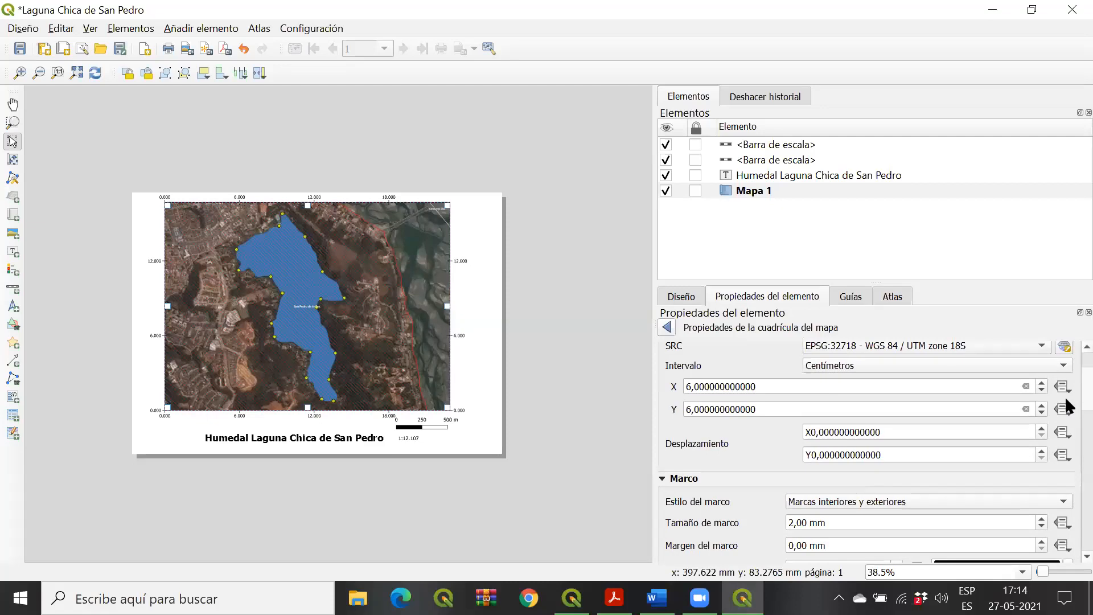
scroll(1064, 418, "down", 6)
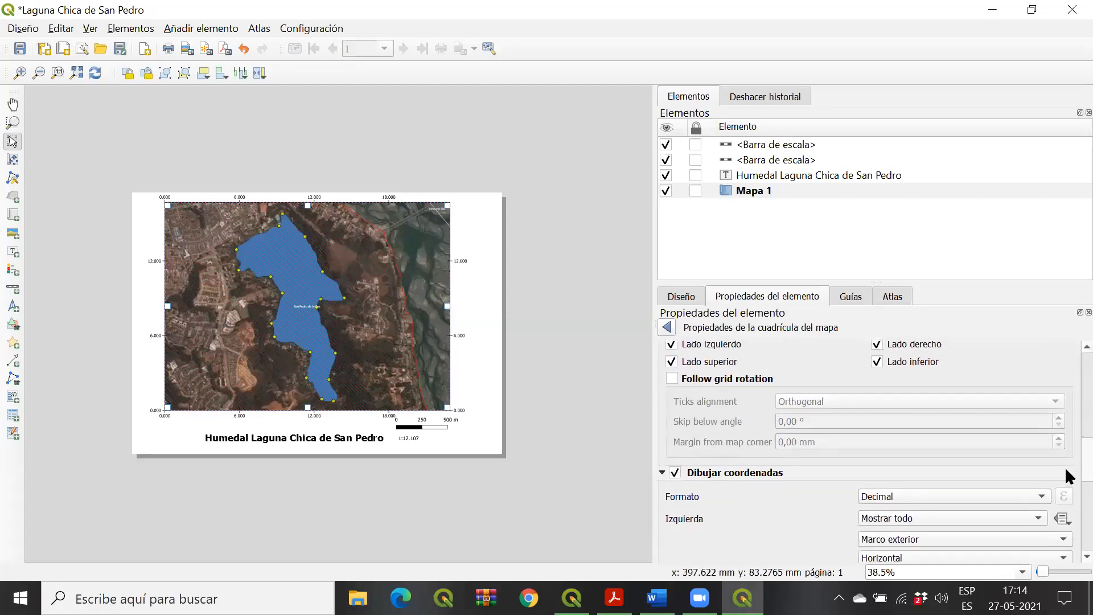
scroll(1065, 470, "down", 3)
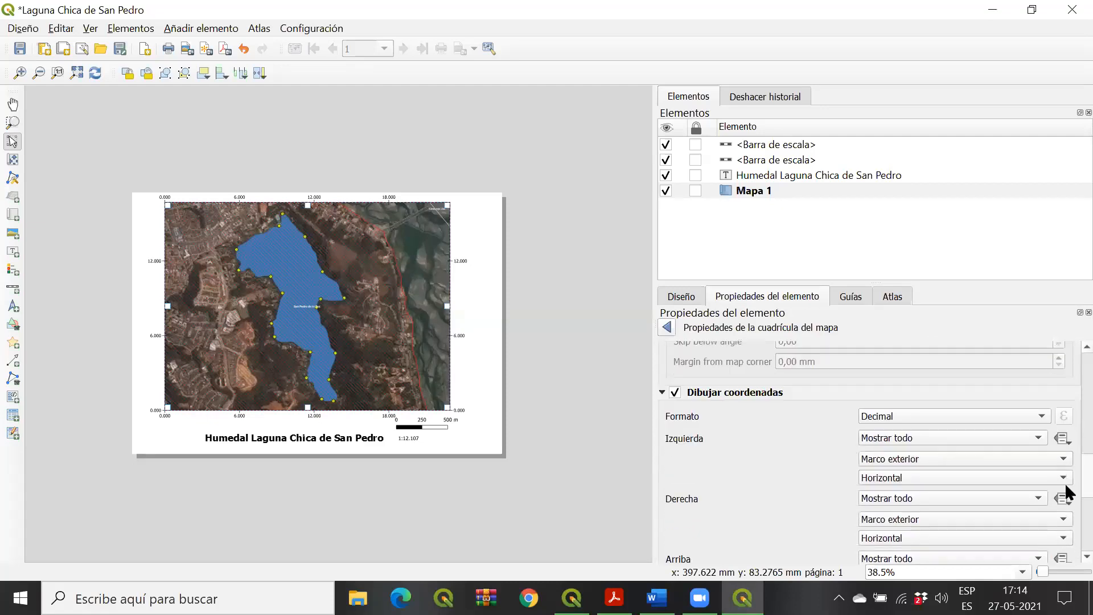
scroll(1066, 492, "down", 5)
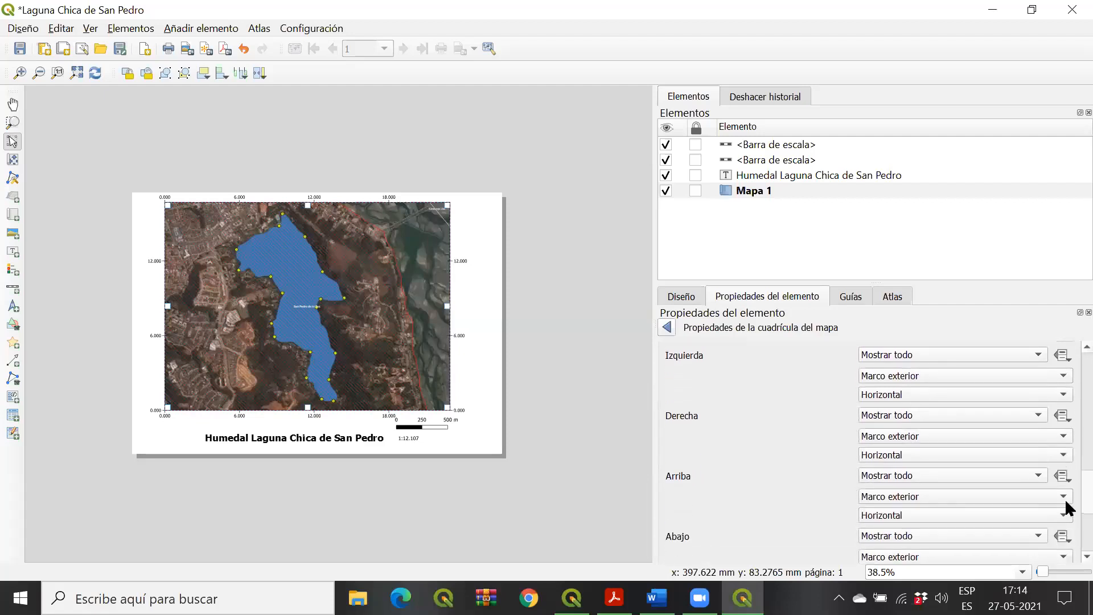
scroll(1064, 538, "up", 10)
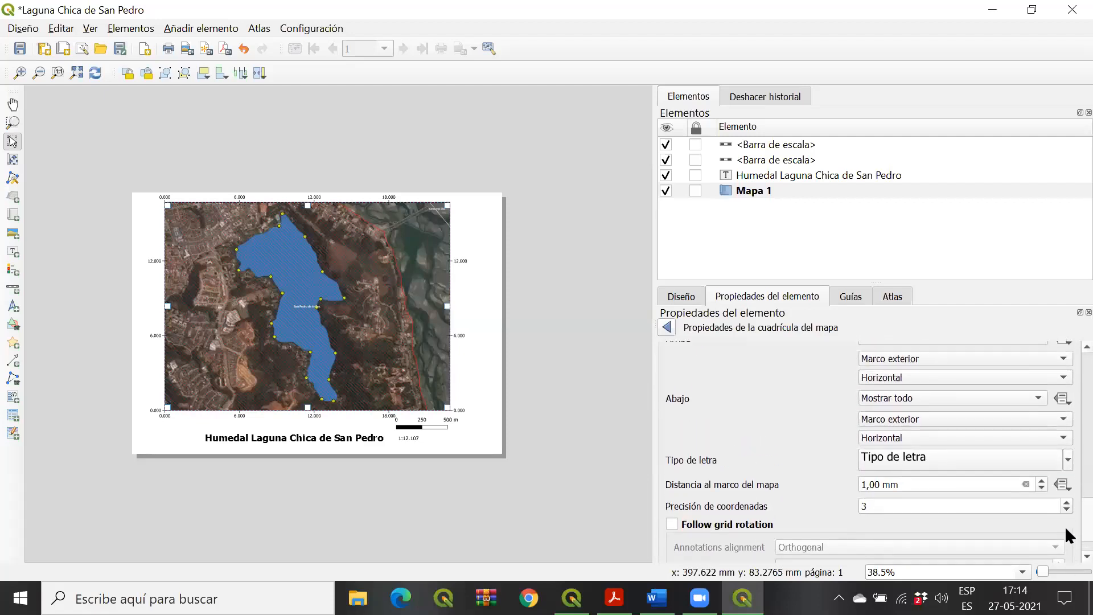
scroll(1065, 538, "up", 3)
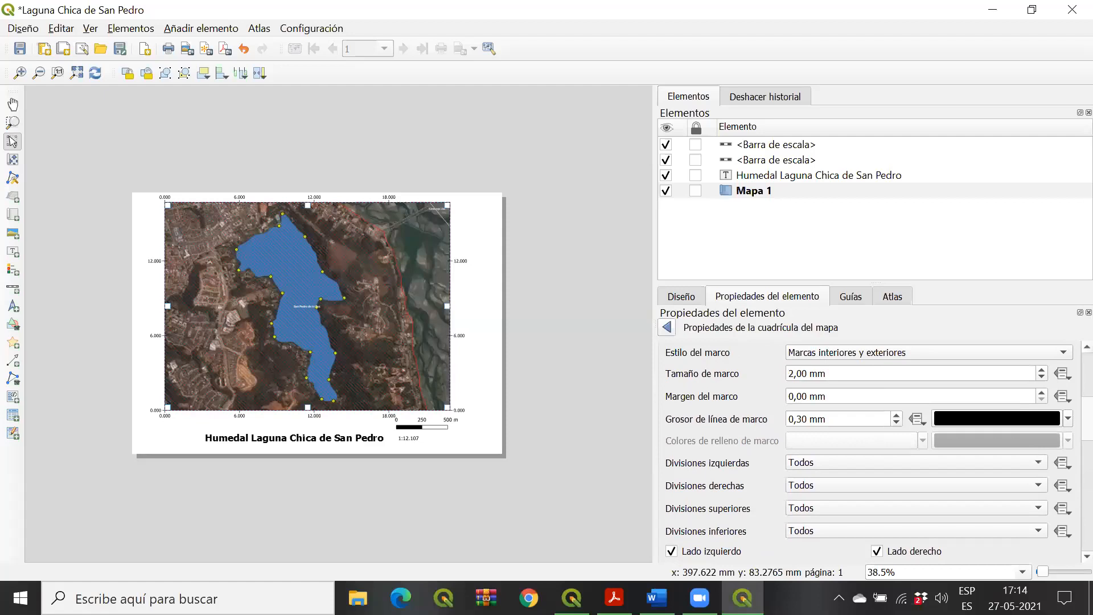
scroll(1064, 538, "up", 6)
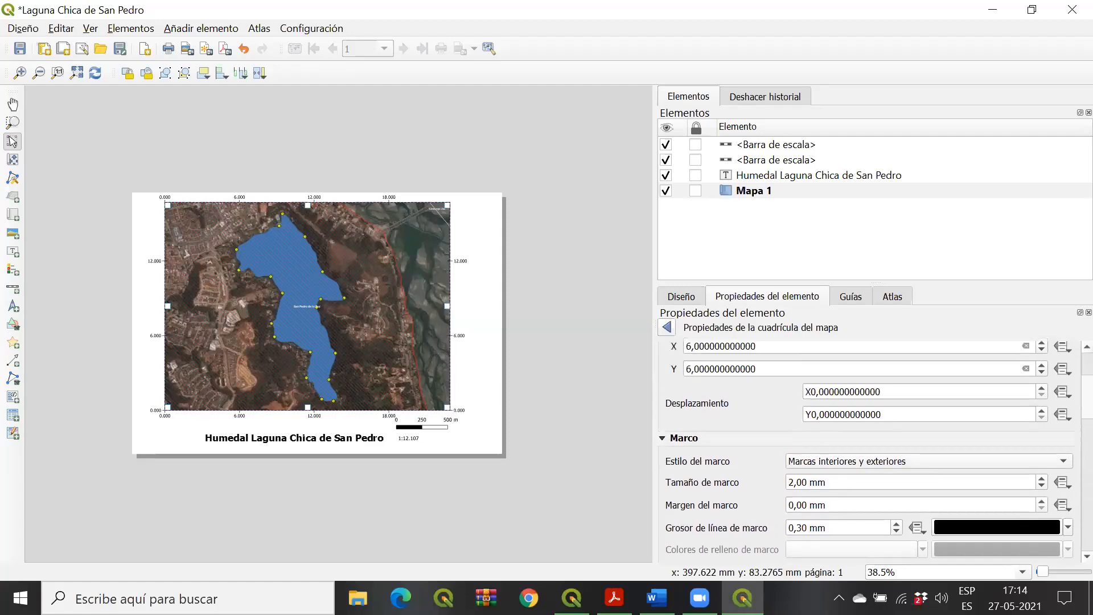
scroll(1064, 539, "up", 1)
Step: Enable Follow grid rotation for the grid frame, keeping the ticks alignment Orthogonal
scroll(1064, 444, "down", 10)
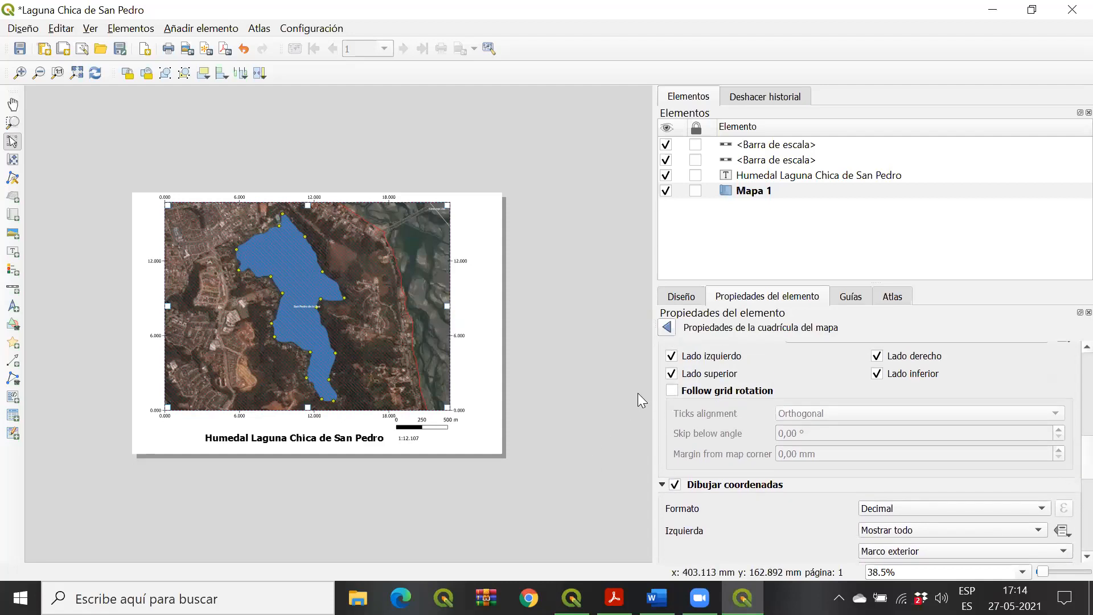
left_click(672, 390)
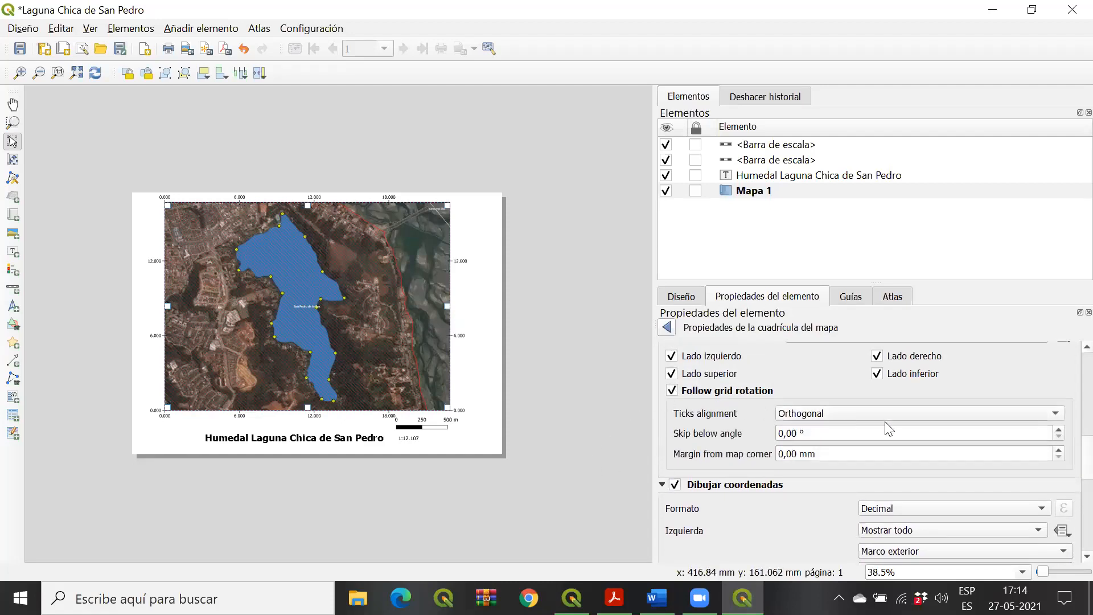
left_click(917, 418)
left_click(905, 431)
left_click(896, 412)
left_click(873, 393)
Step: Enable Follow grid rotation for the grid's coordinate annotations
scroll(1068, 478, "down", 5)
scroll(1066, 502, "down", 4)
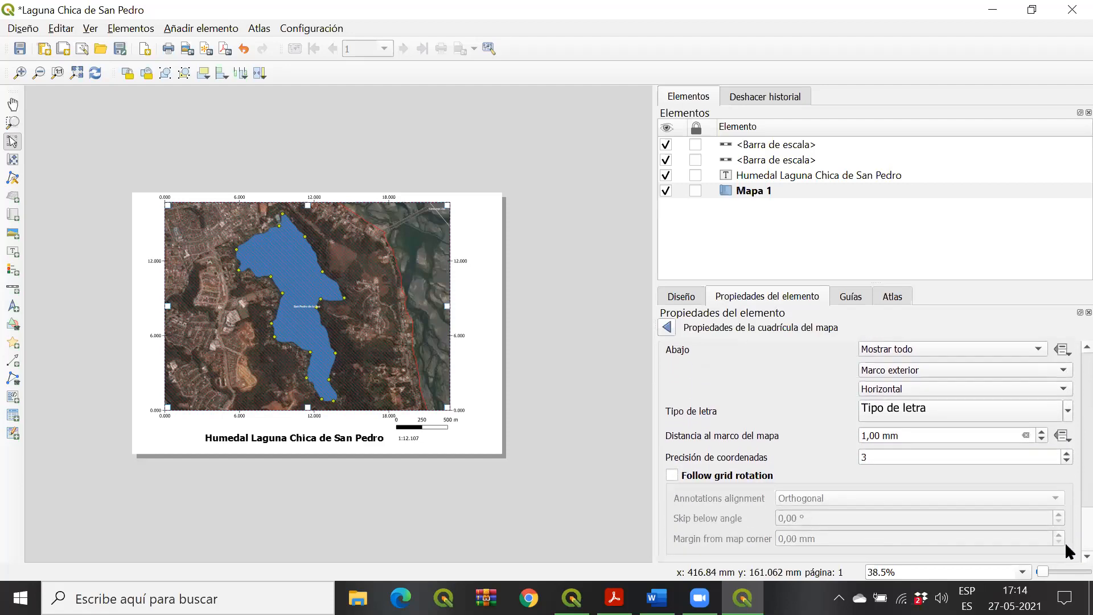
left_click(673, 474)
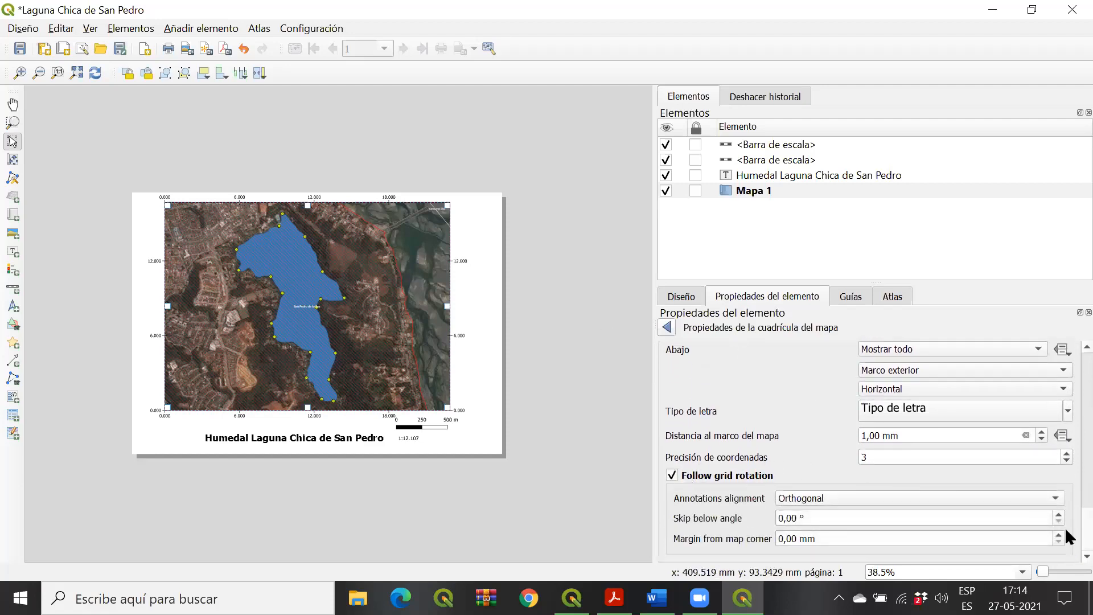
Step: Recheck the grid's interval and frame settings and refresh the layout view to redraw the map
scroll(1064, 527, "up", 10)
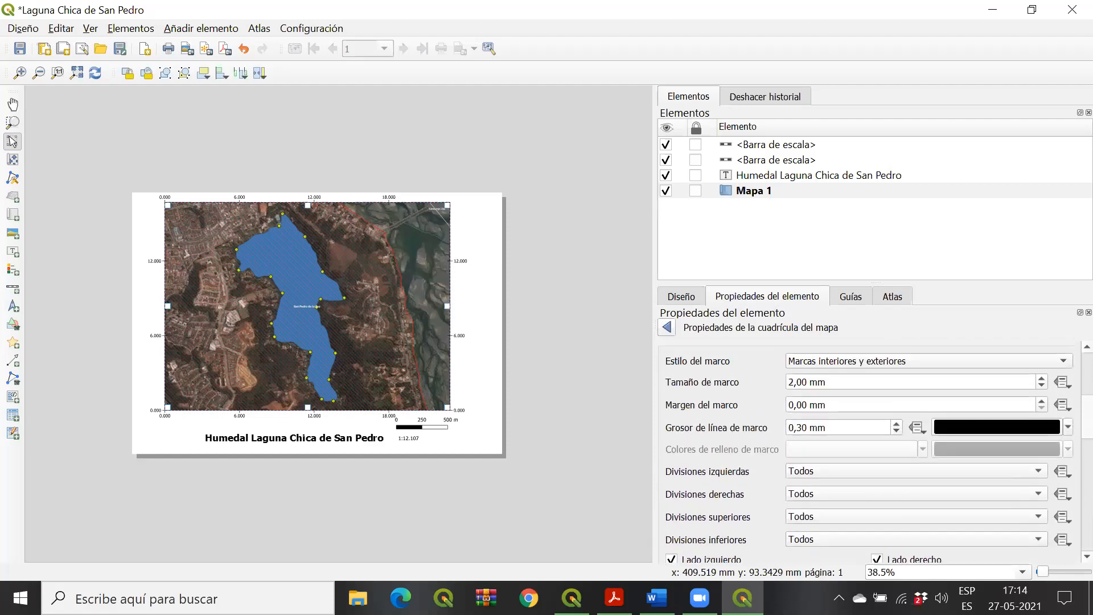
scroll(1065, 527, "up", 5)
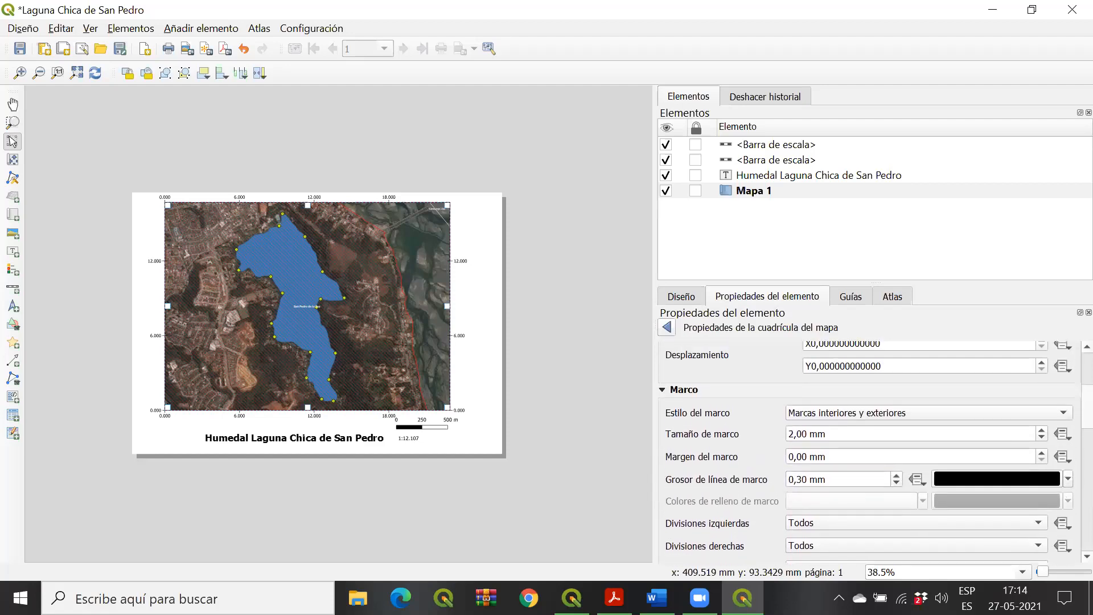
scroll(871, 455, "up", 1)
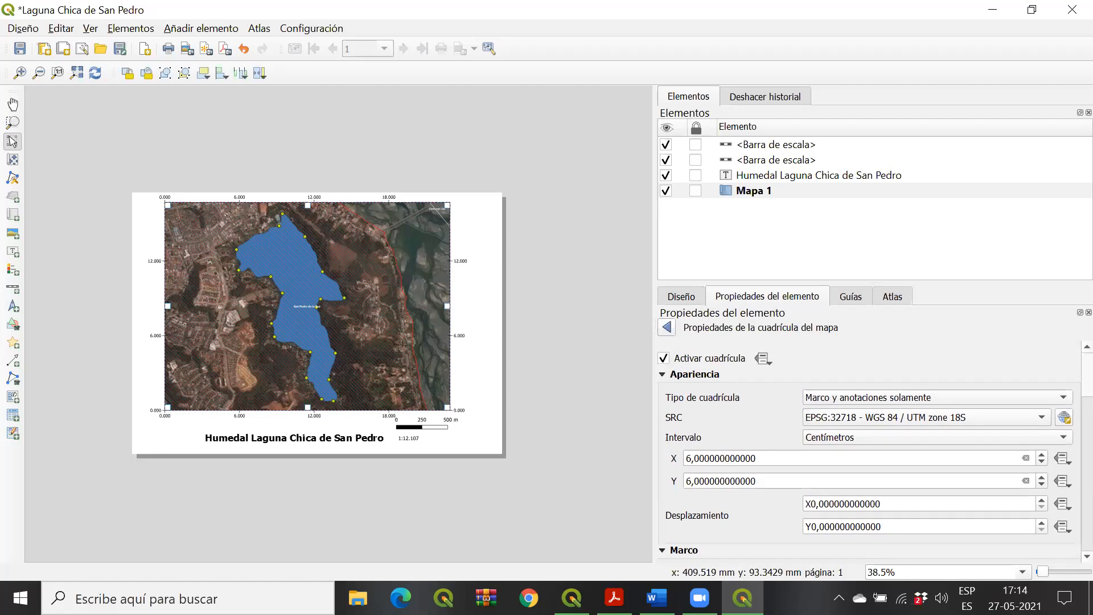
scroll(871, 455, "down", 1)
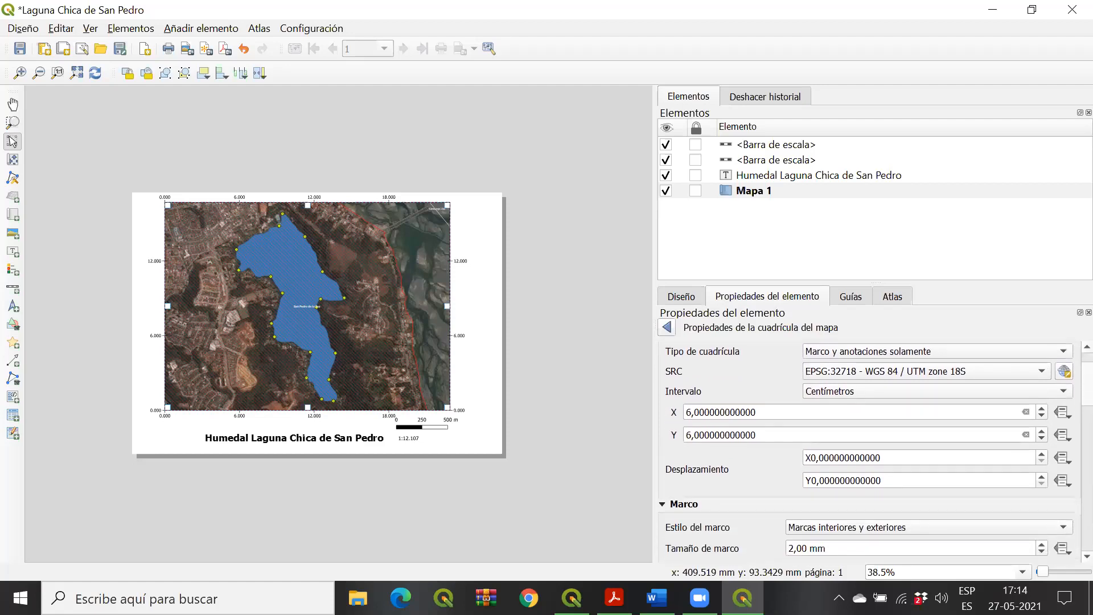
scroll(871, 456, "up", 1)
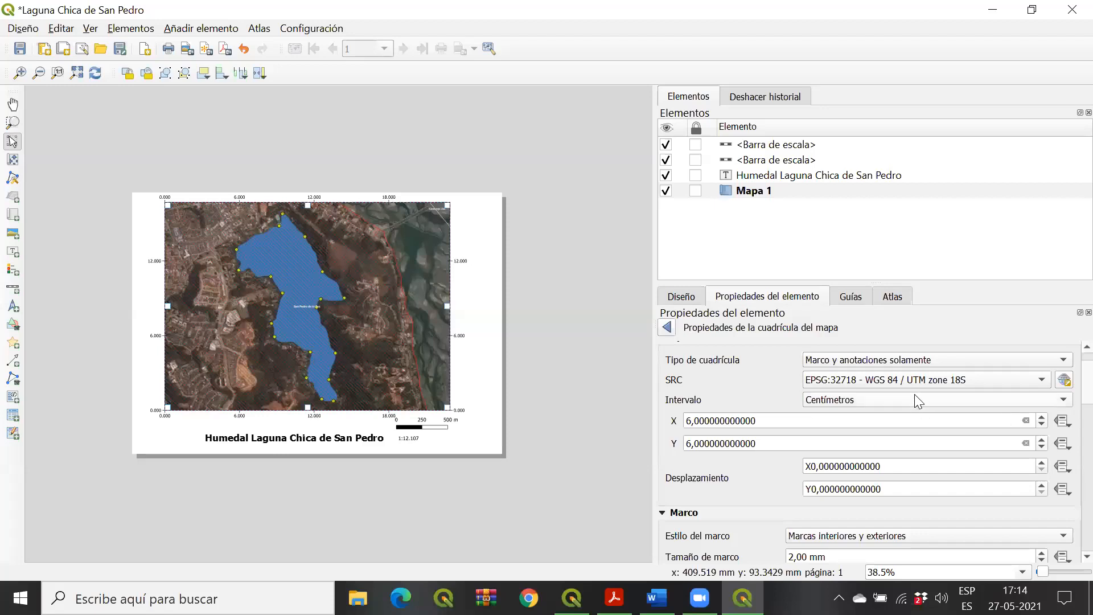
scroll(1068, 379, "down", 3)
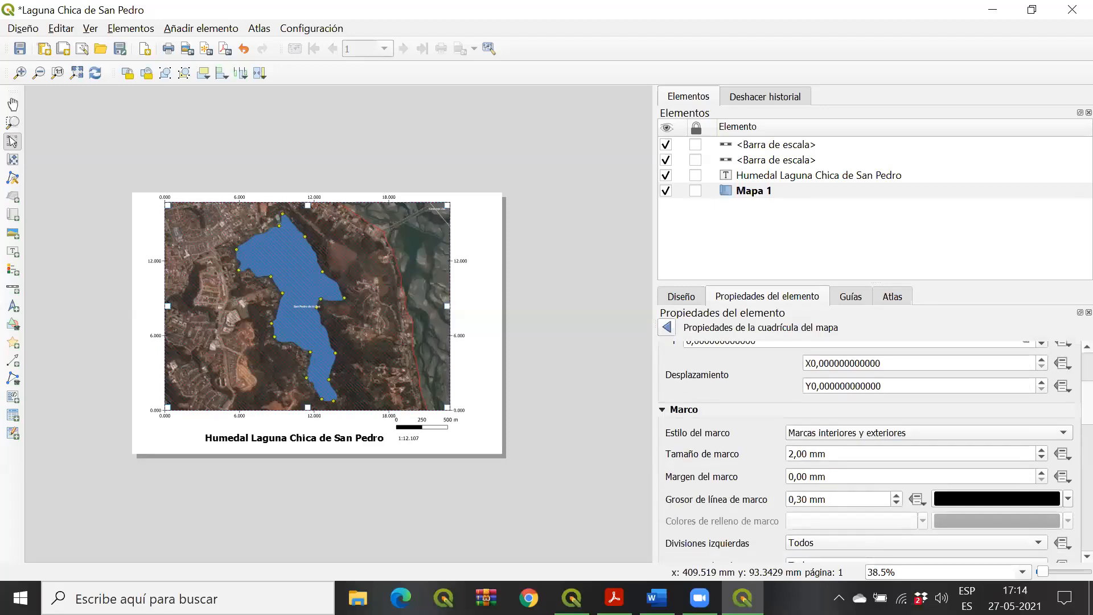
scroll(1069, 416, "down", 1)
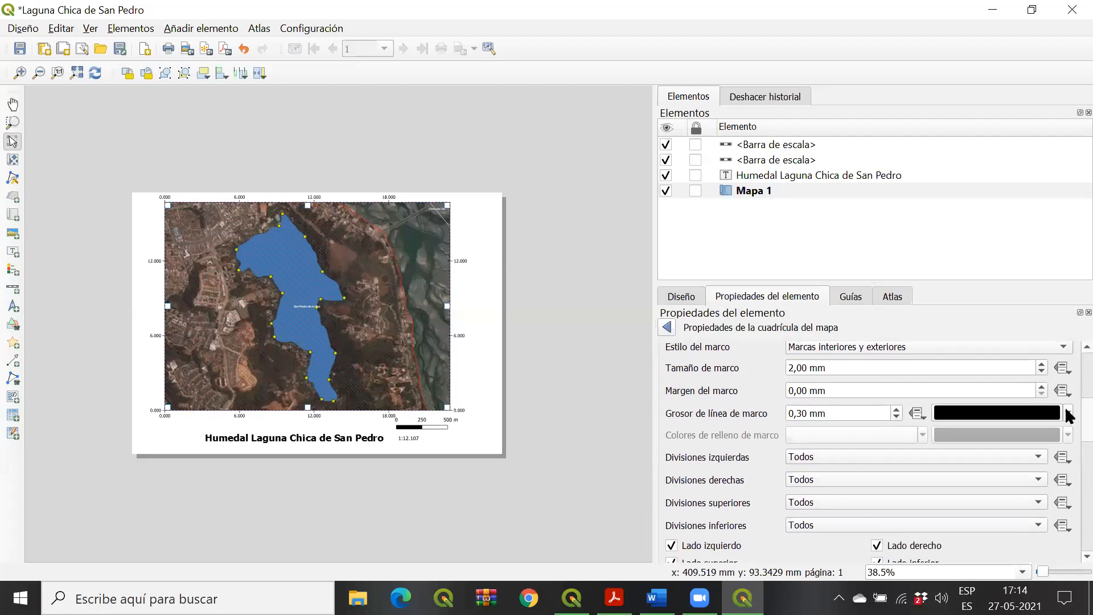
left_click(95, 73)
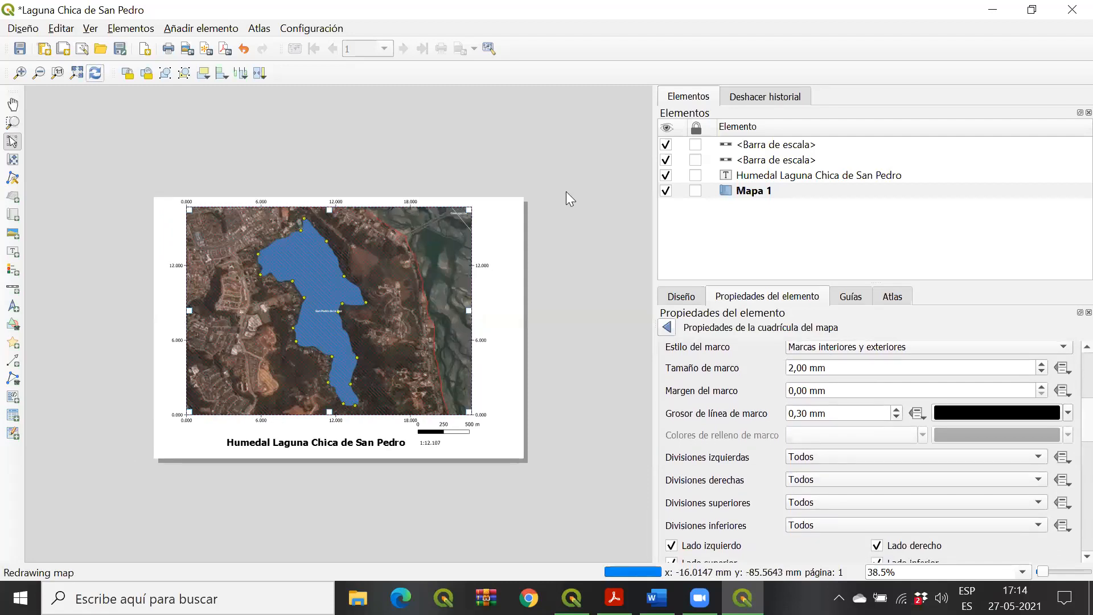
left_click(95, 73)
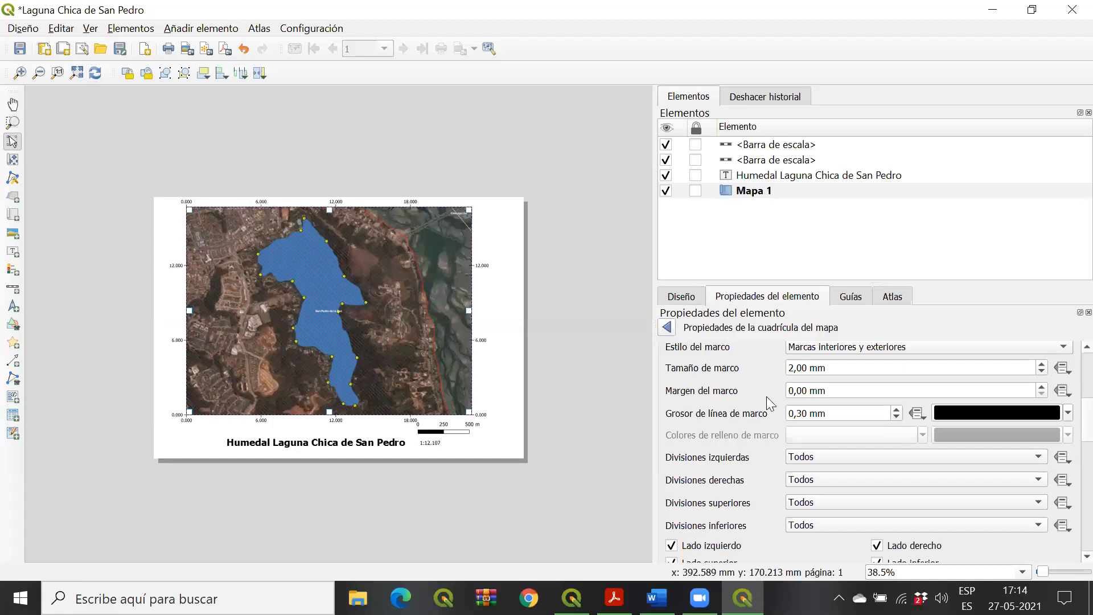
Step: Check the unit choices available for the map grid's interval
scroll(1066, 422, "up", 5)
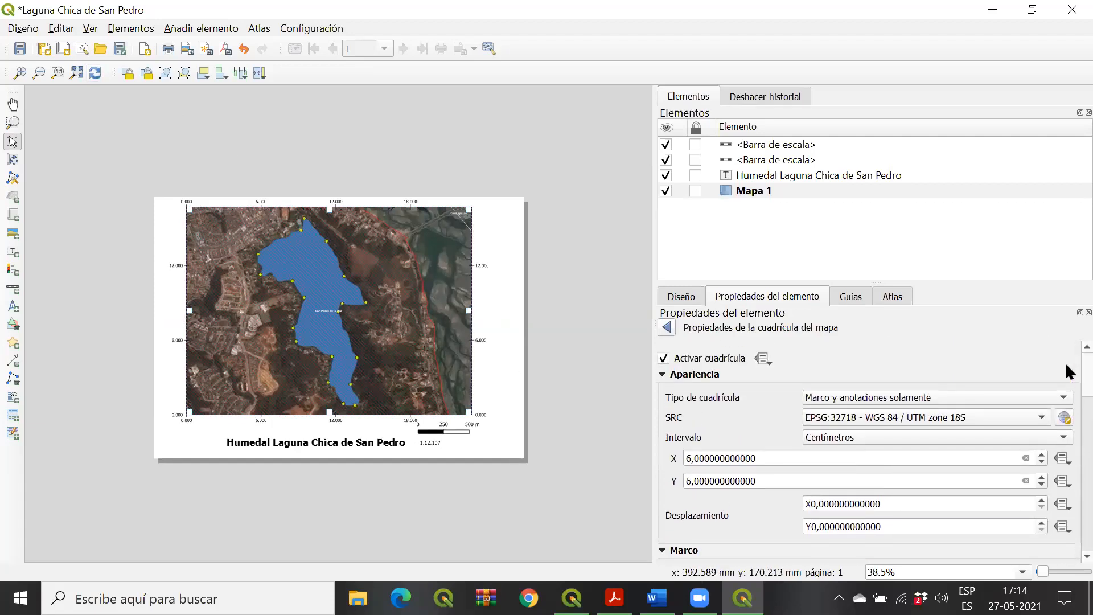
scroll(1065, 370, "down", 1)
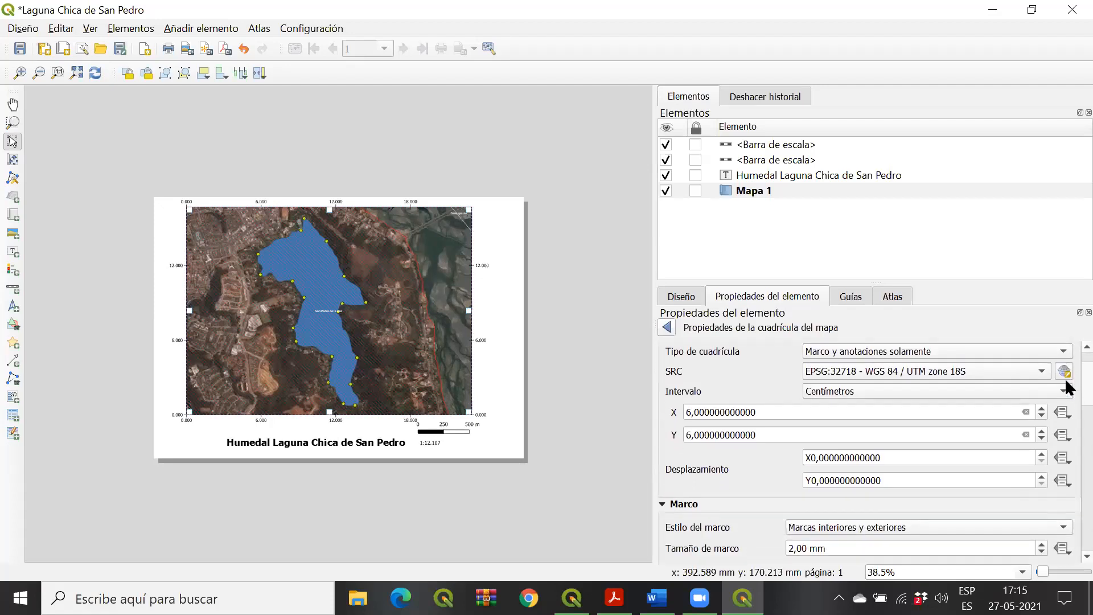
scroll(1065, 379, "down", 1)
left_click(1059, 378)
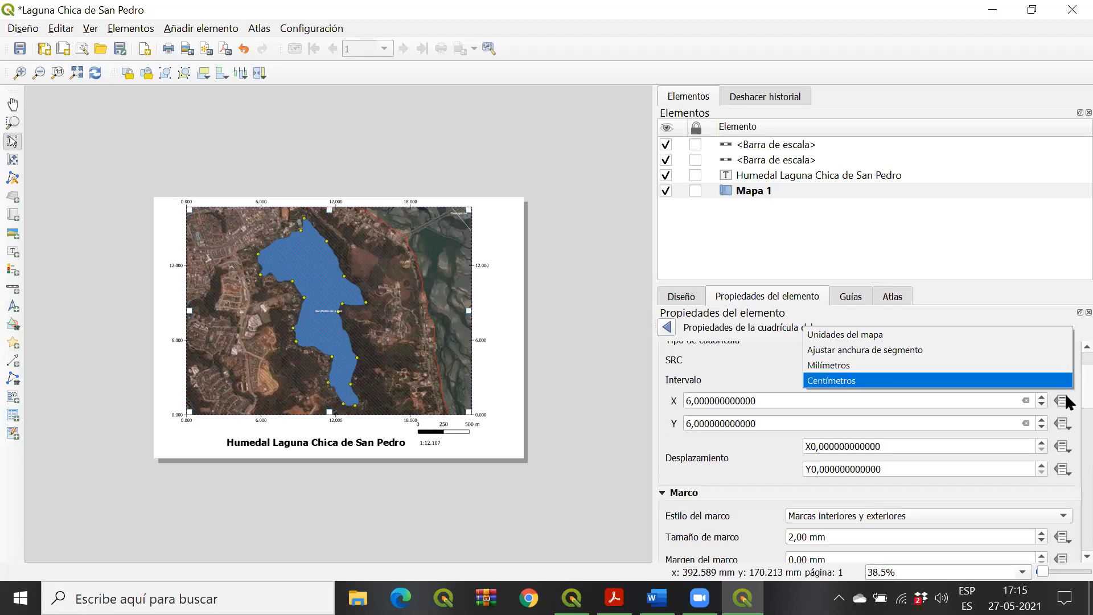
left_click(1069, 398)
Step: Try the Personalizado and Decimal con sufijo formats for the grid's coordinates, and return the format to Decimal
scroll(1069, 401, "down", 2)
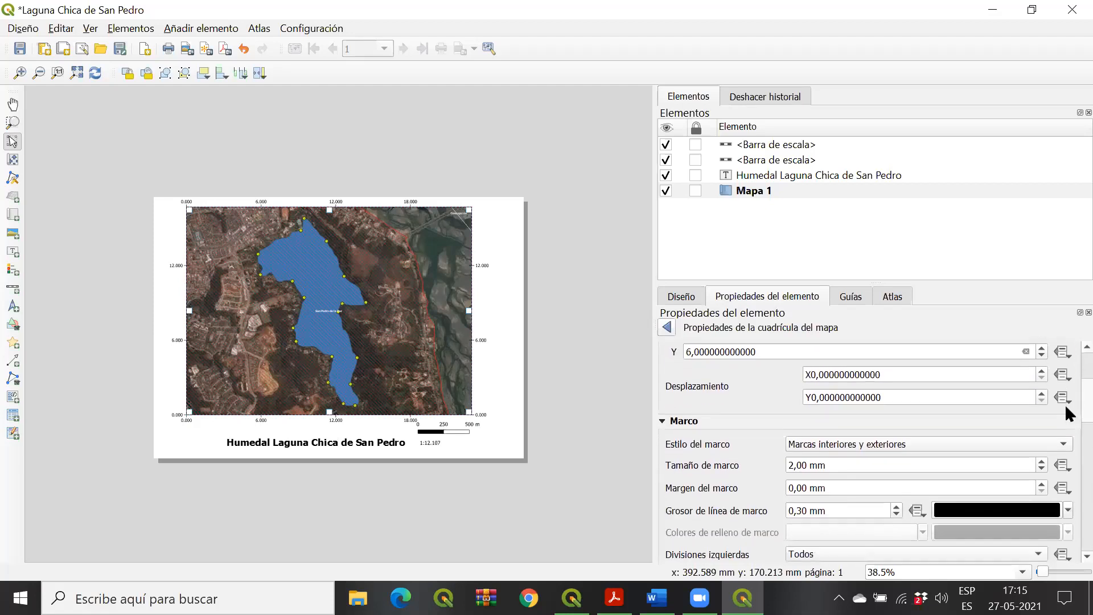
scroll(1065, 408, "down", 4)
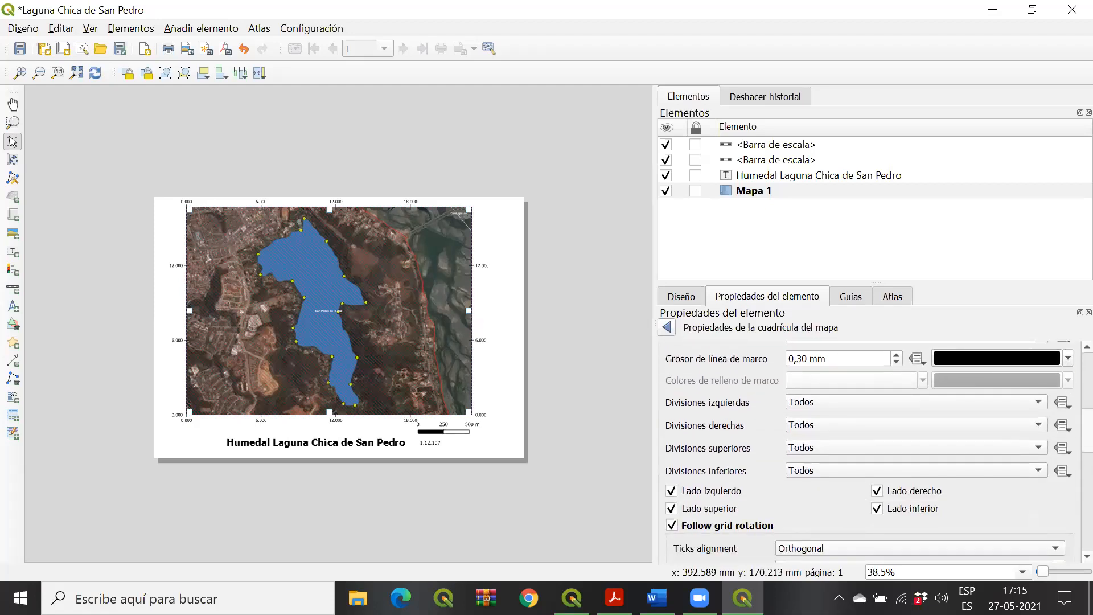
scroll(1065, 437, "down", 3)
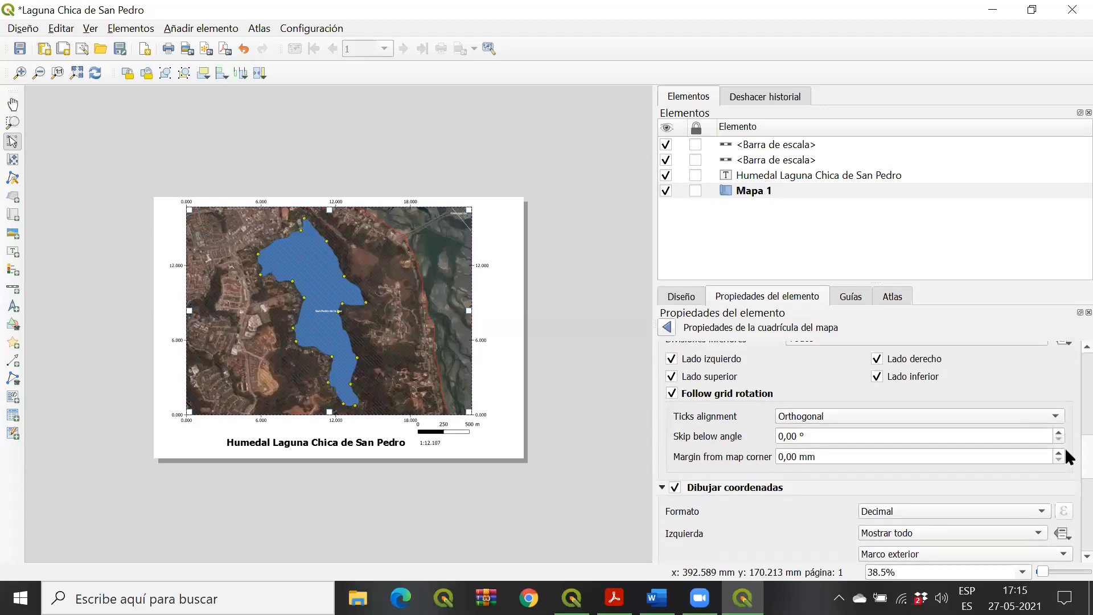
scroll(1065, 448, "down", 2)
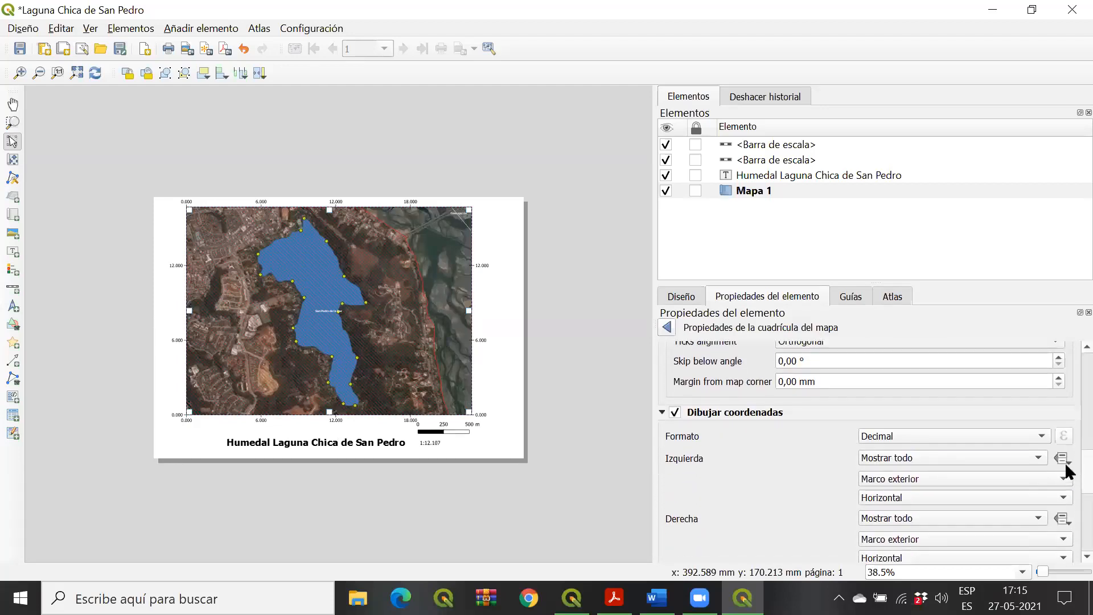
scroll(1064, 462, "down", 2)
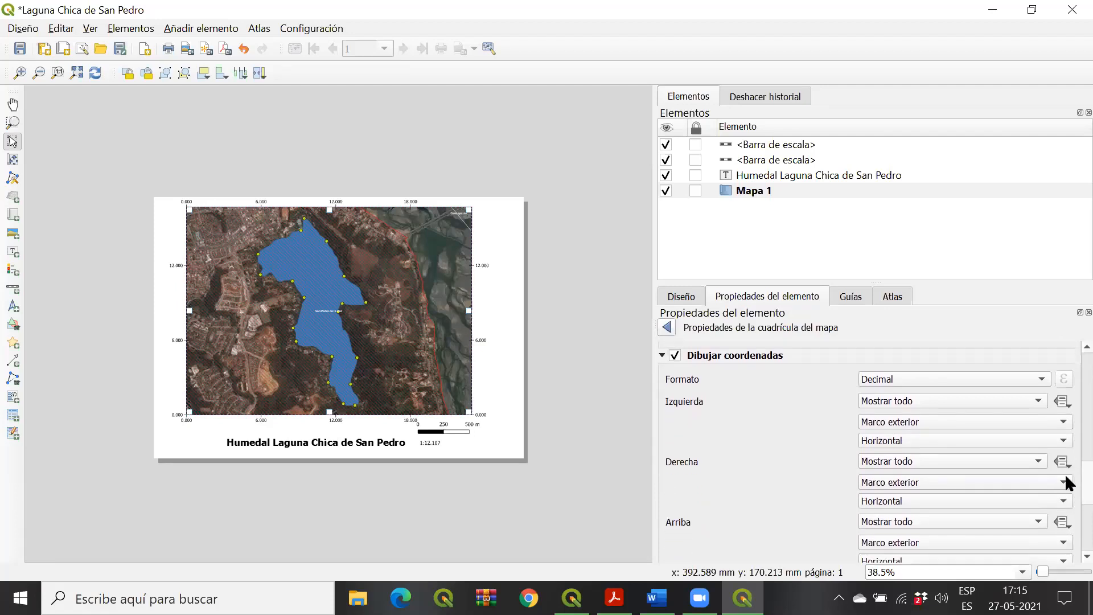
left_click(988, 375)
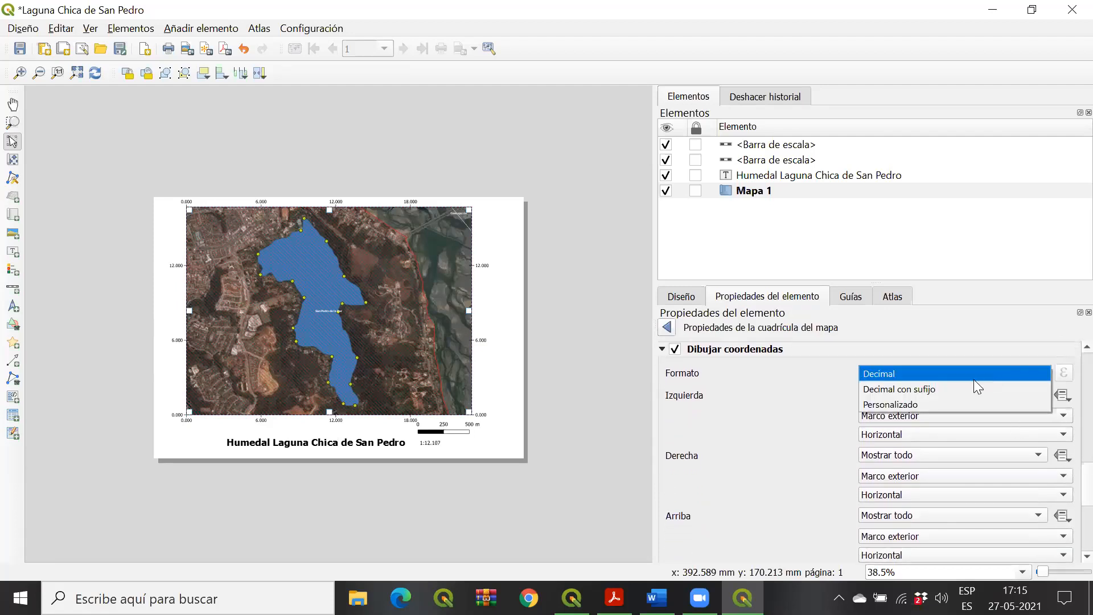
left_click(953, 402)
left_click(947, 372)
left_click(936, 360)
left_click(933, 370)
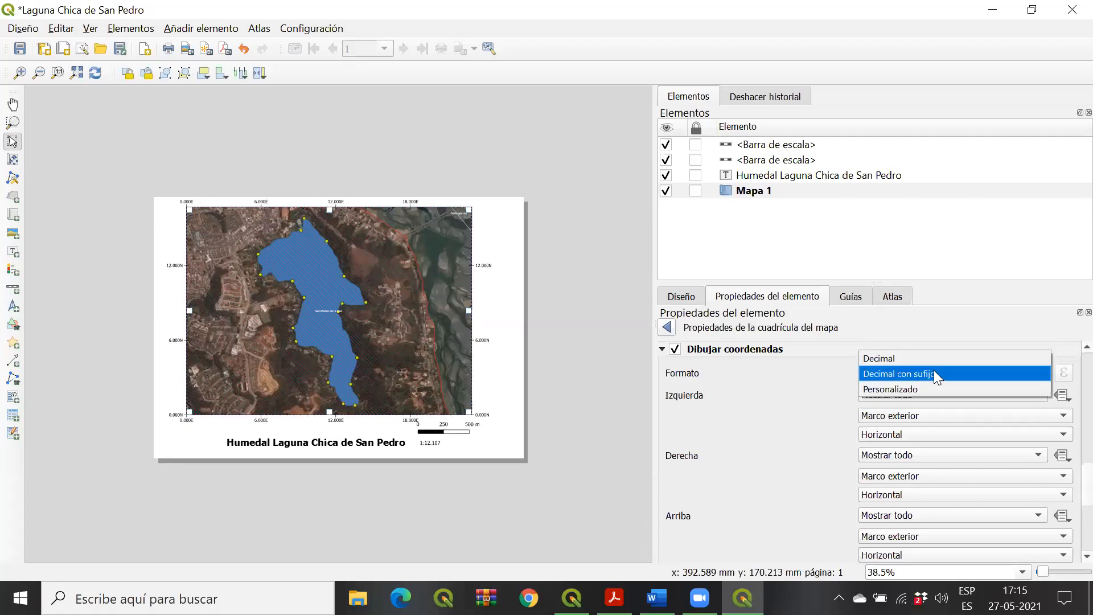
left_click(928, 359)
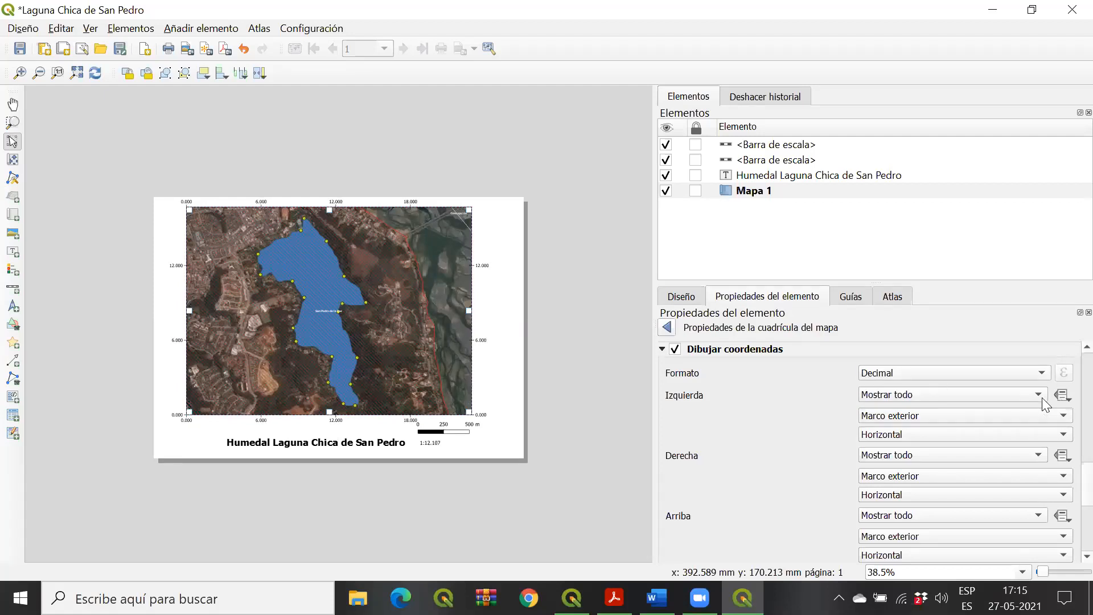
Step: Check the remaining coordinate annotation settings and reopen the properties of Cuadrícula 1 from Mapa 1's grid list
scroll(1065, 492, "down", 5)
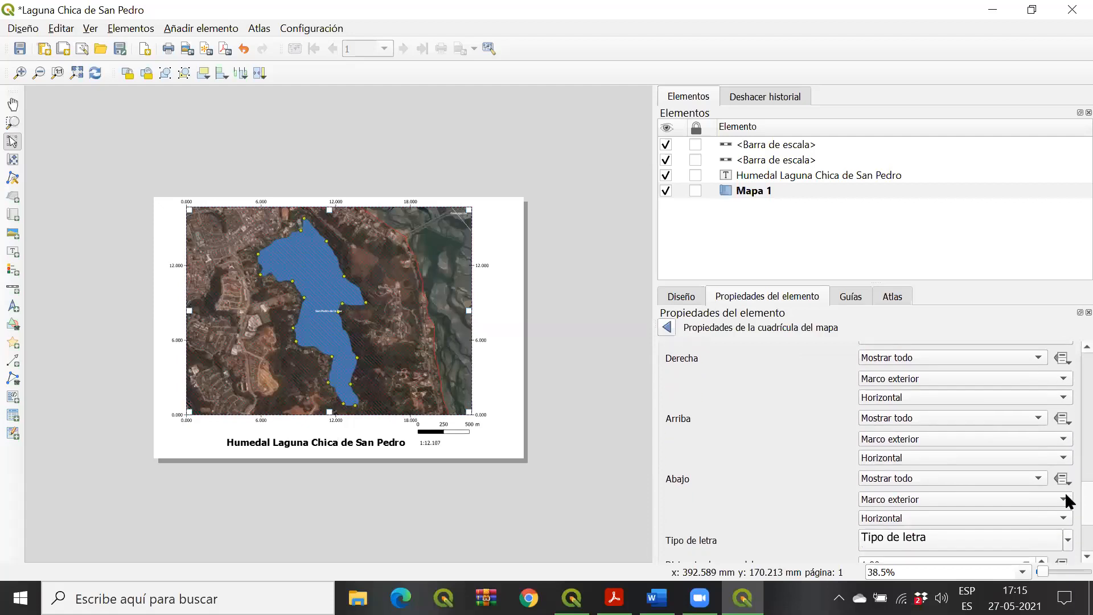
scroll(1064, 510, "down", 2)
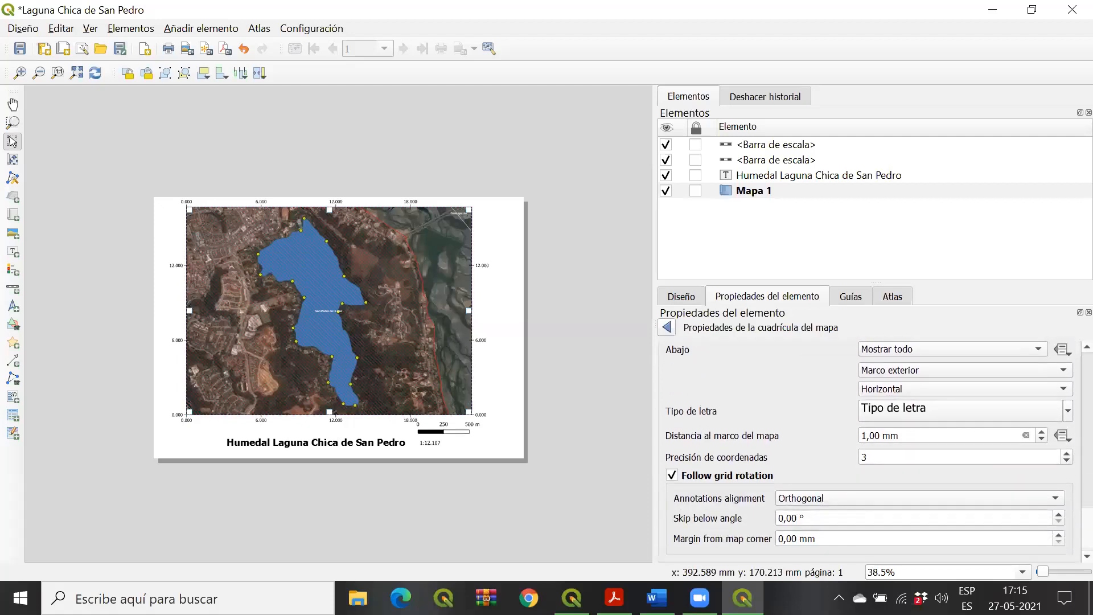
scroll(1065, 521, "up", 10)
scroll(875, 451, "up", 4)
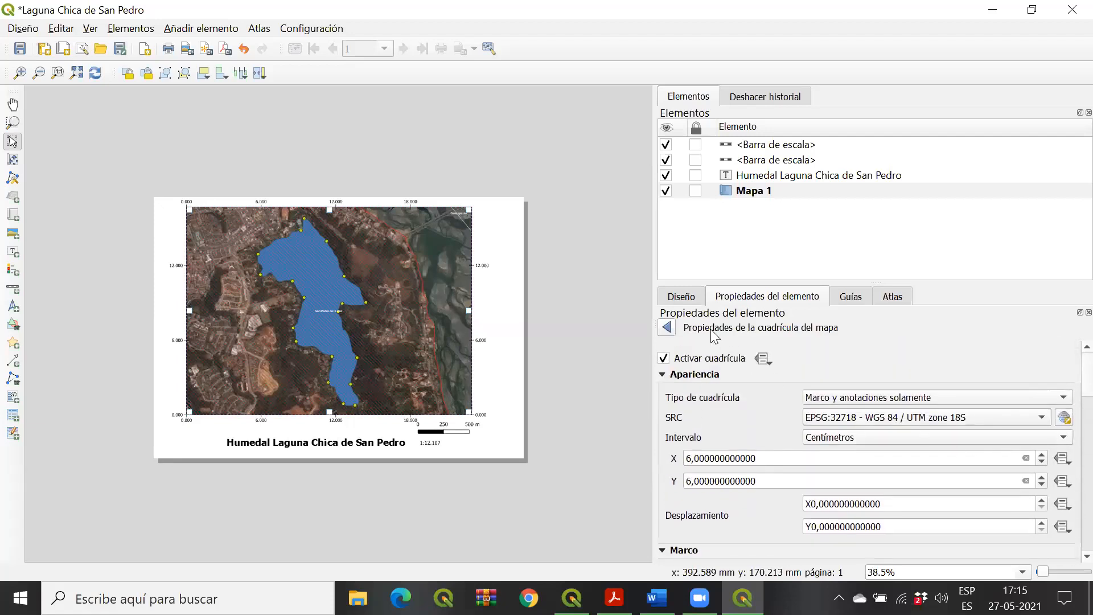
left_click(667, 328)
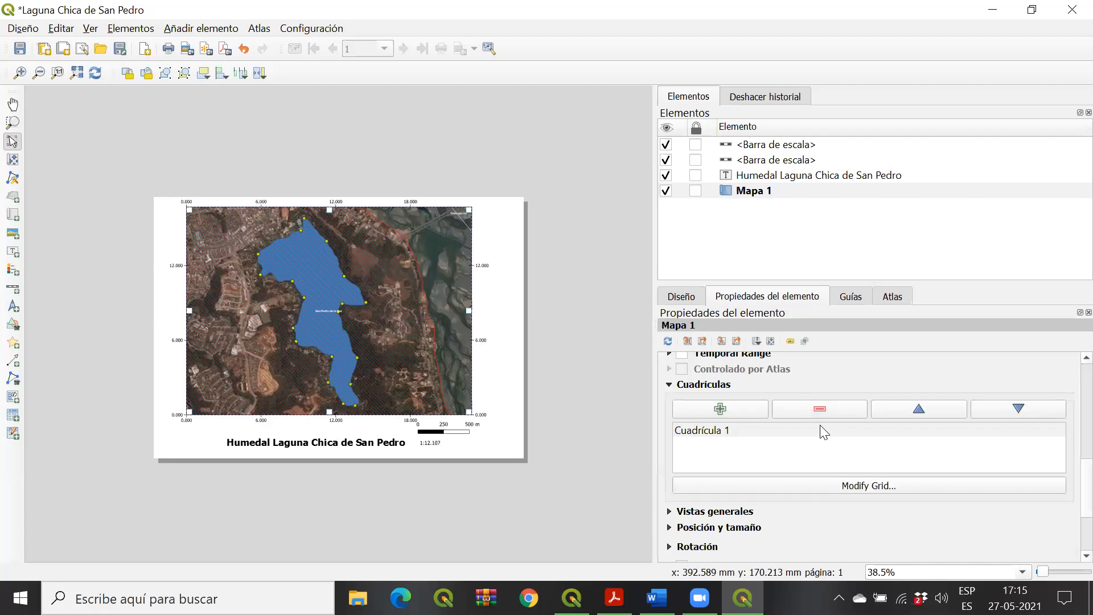
left_click(712, 431)
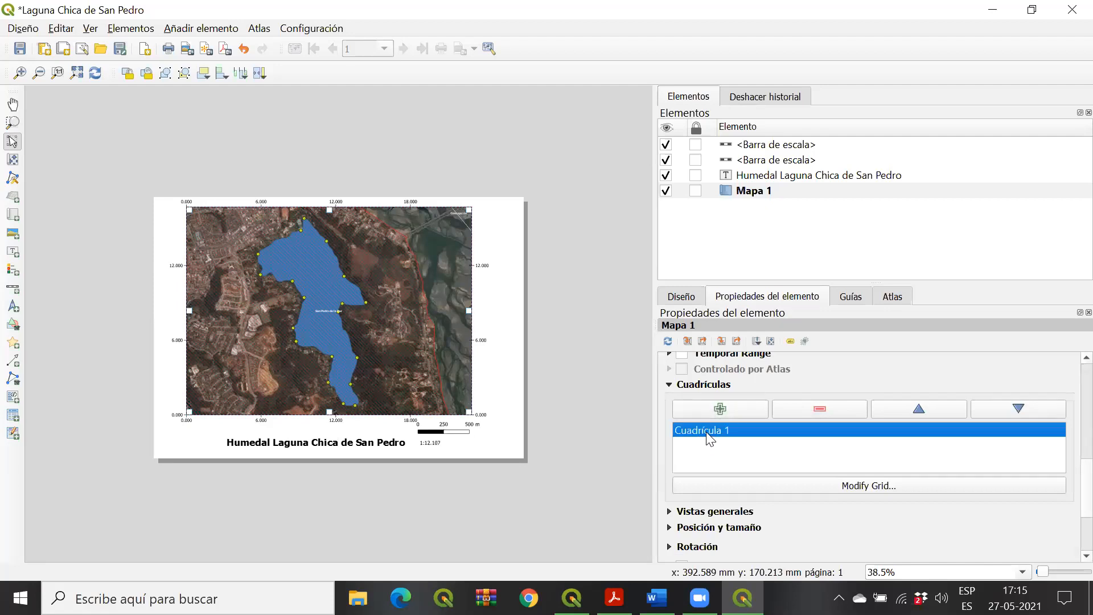
left_click(861, 483)
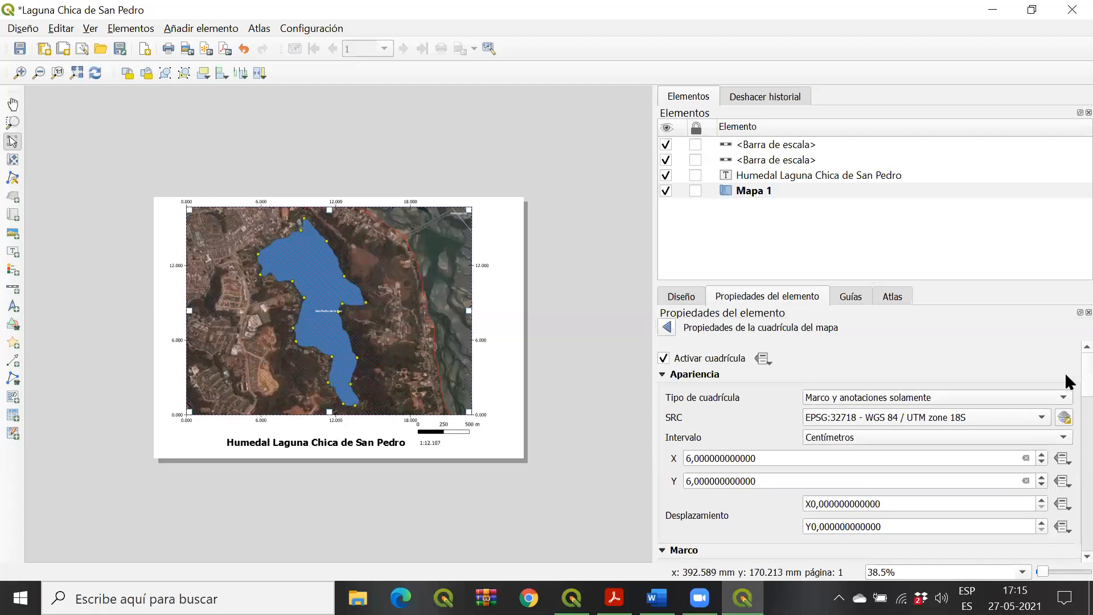
Step: Examine all of Cuadrícula 1's settings, from appearance and frame through divisions to coordinate annotations
scroll(1064, 376, "down", 2)
scroll(1065, 386, "down", 4)
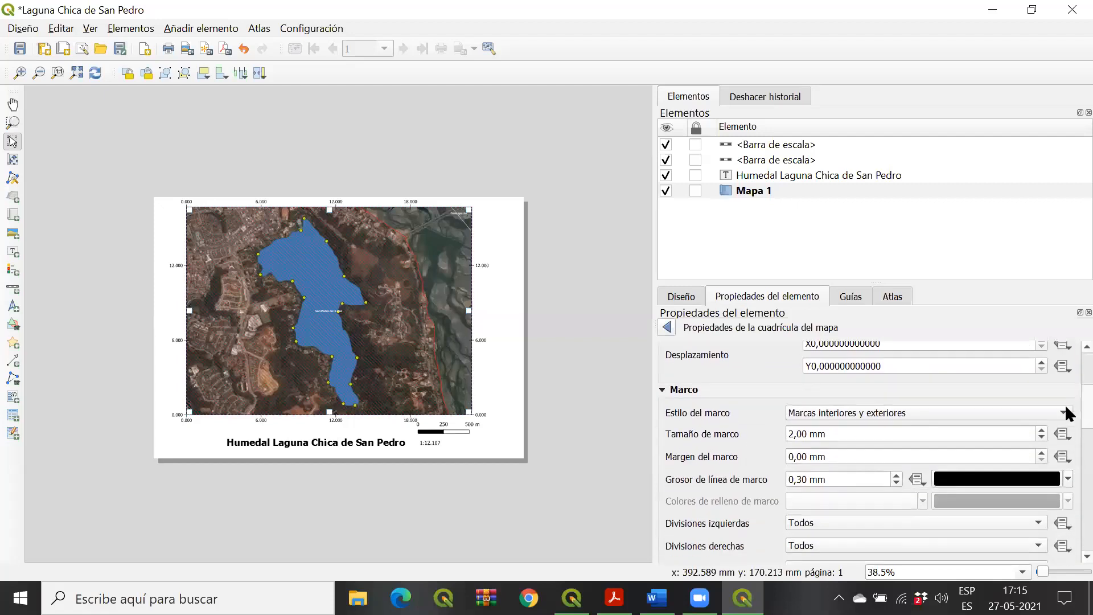
scroll(1065, 408, "down", 1)
scroll(1064, 410, "down", 2)
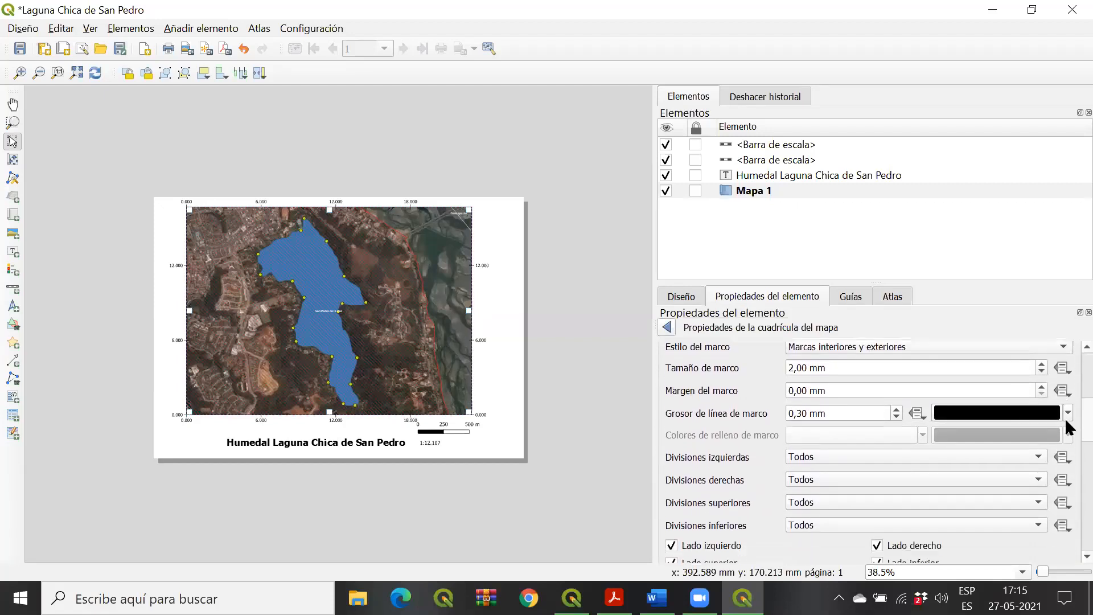
scroll(1066, 421, "down", 6)
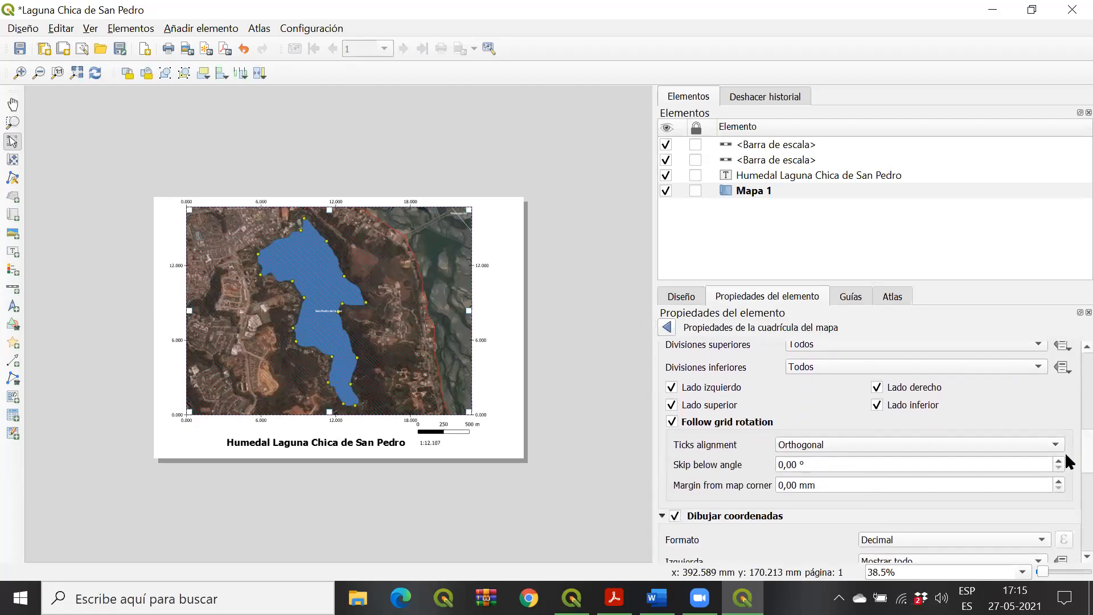
scroll(1065, 466, "down", 6)
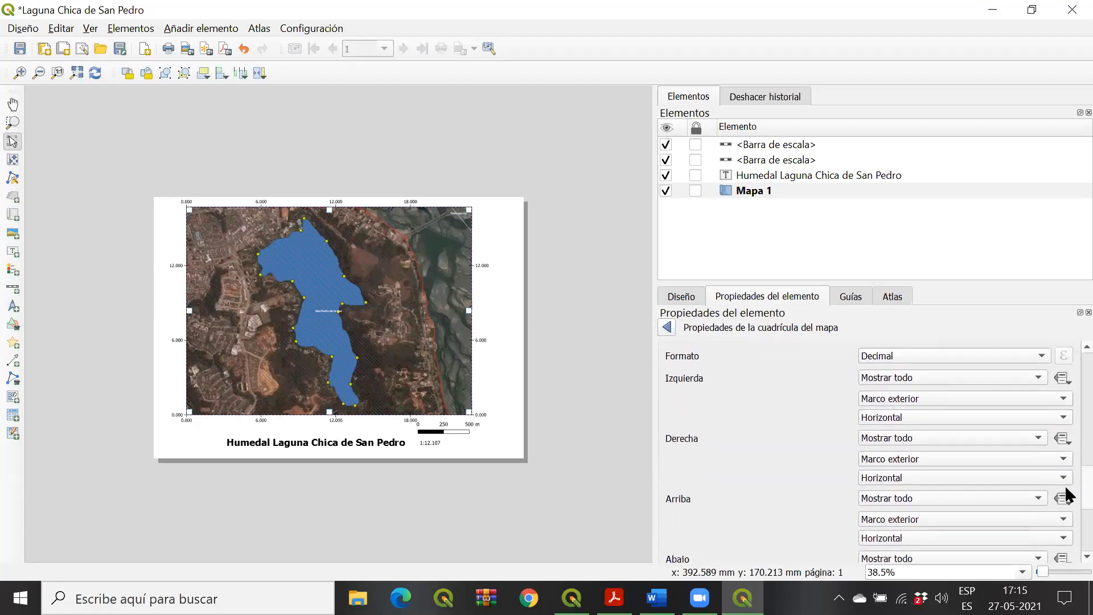
scroll(1065, 492, "down", 1)
scroll(1067, 505, "down", 4)
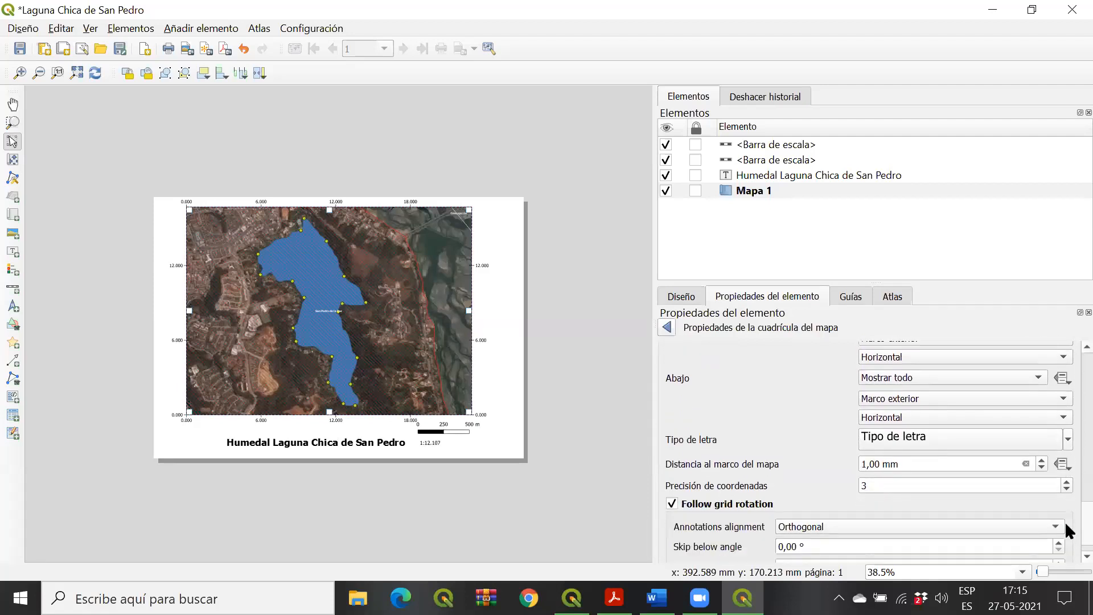
scroll(1065, 521, "down", 1)
scroll(1065, 531, "up", 4)
scroll(1064, 531, "up", 10)
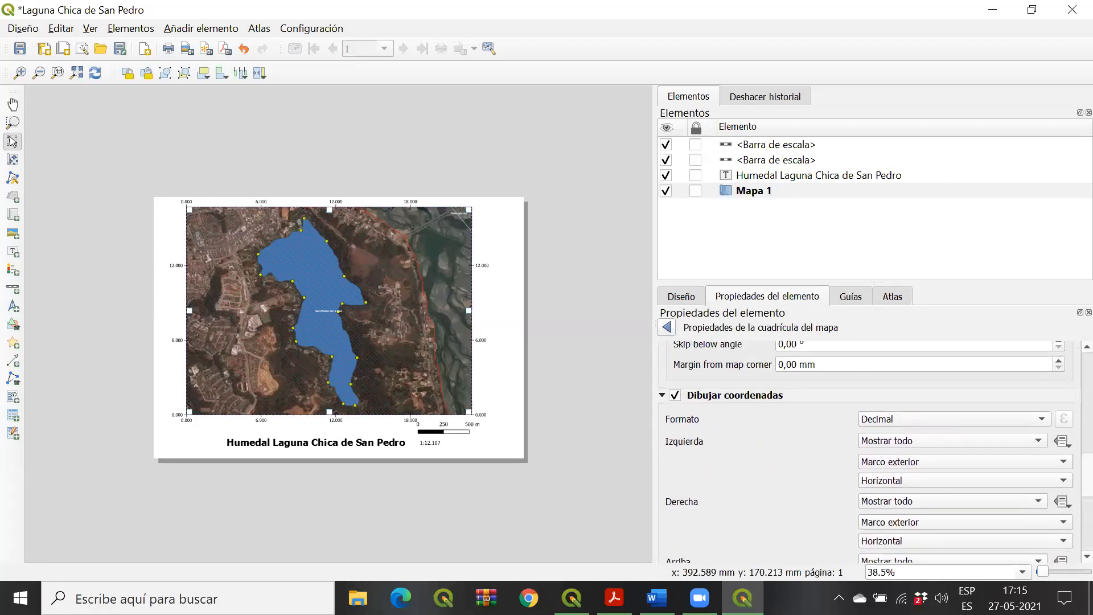
scroll(1064, 531, "up", 7)
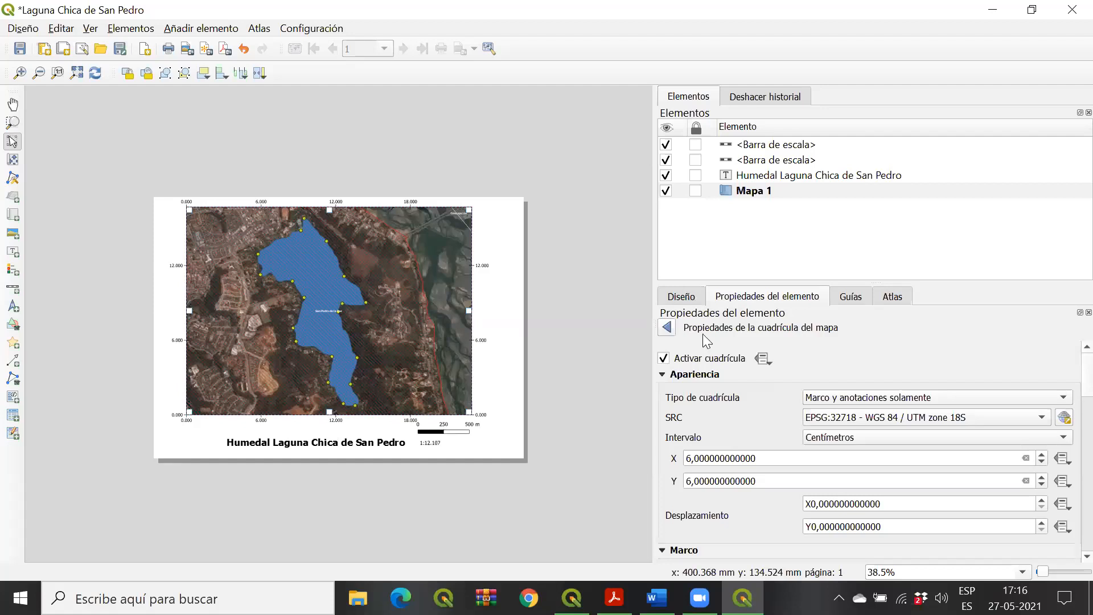
left_click(763, 357)
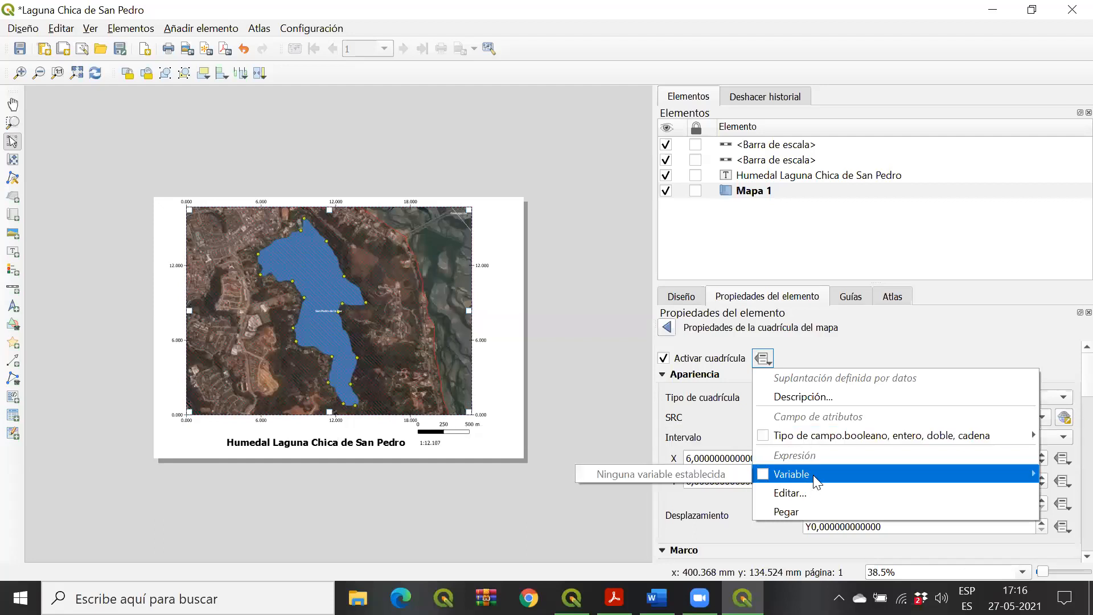
left_click(804, 494)
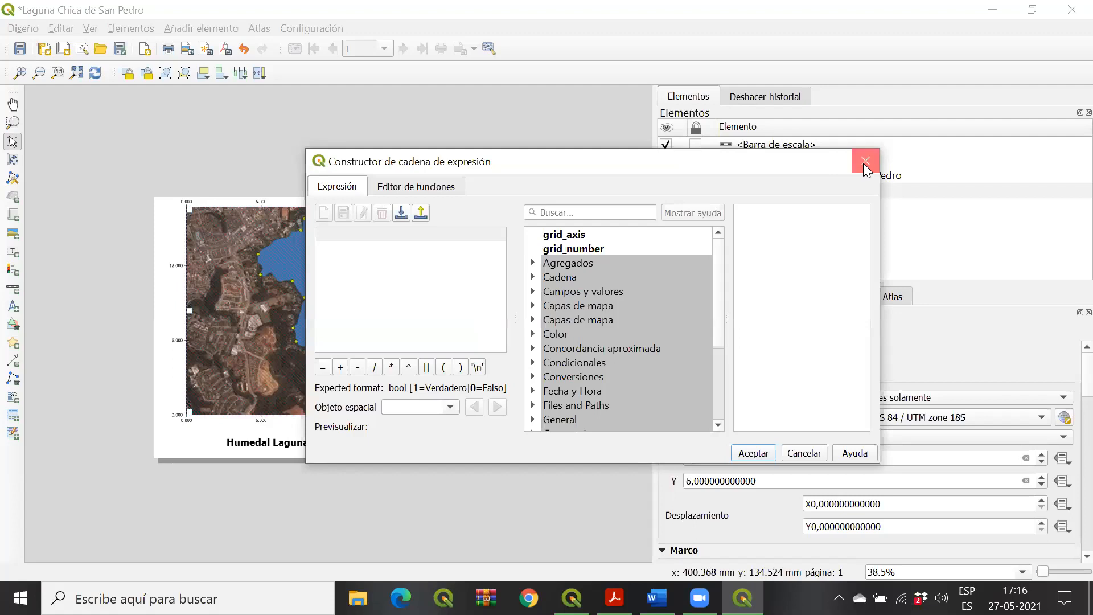
left_click(864, 162)
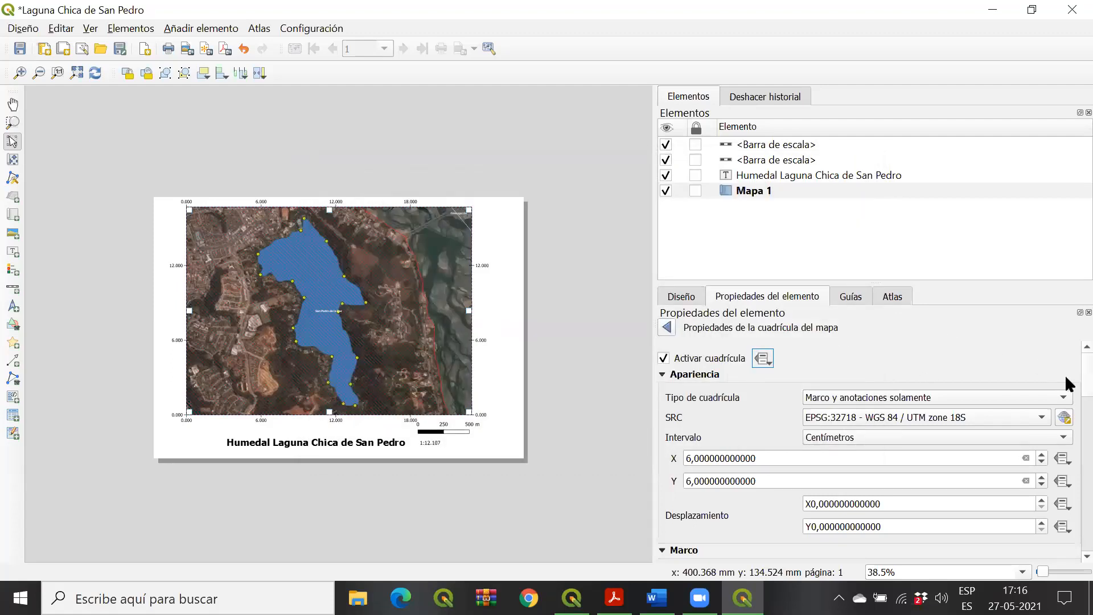
Step: Set the grid's frame style to Marcas interiores and its X offset to 3
scroll(1064, 374, "down", 5)
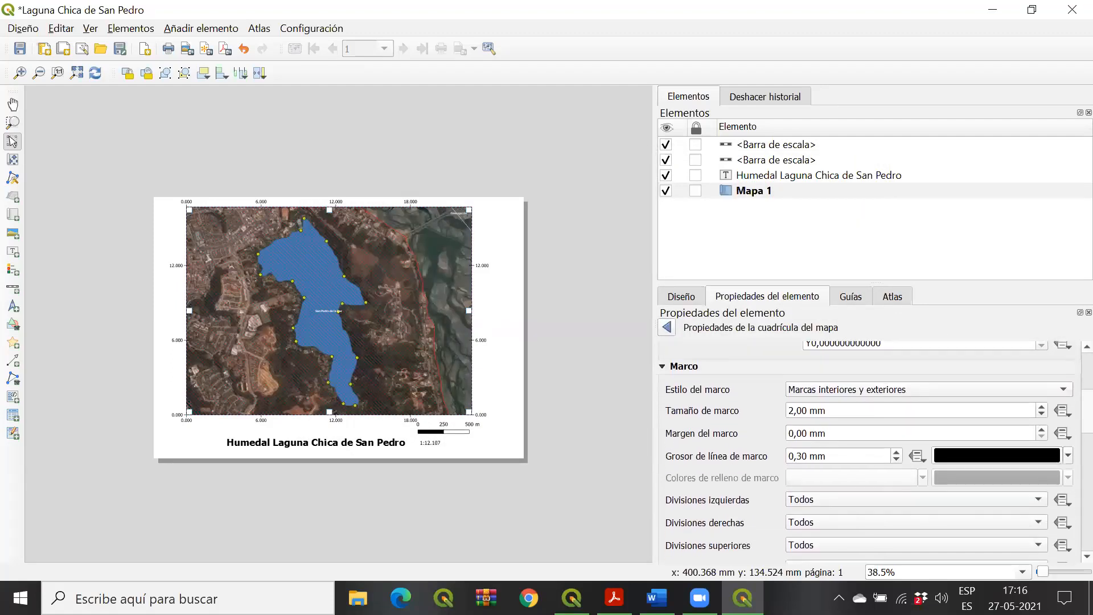
scroll(1065, 402, "down", 4)
scroll(879, 452, "down", 4)
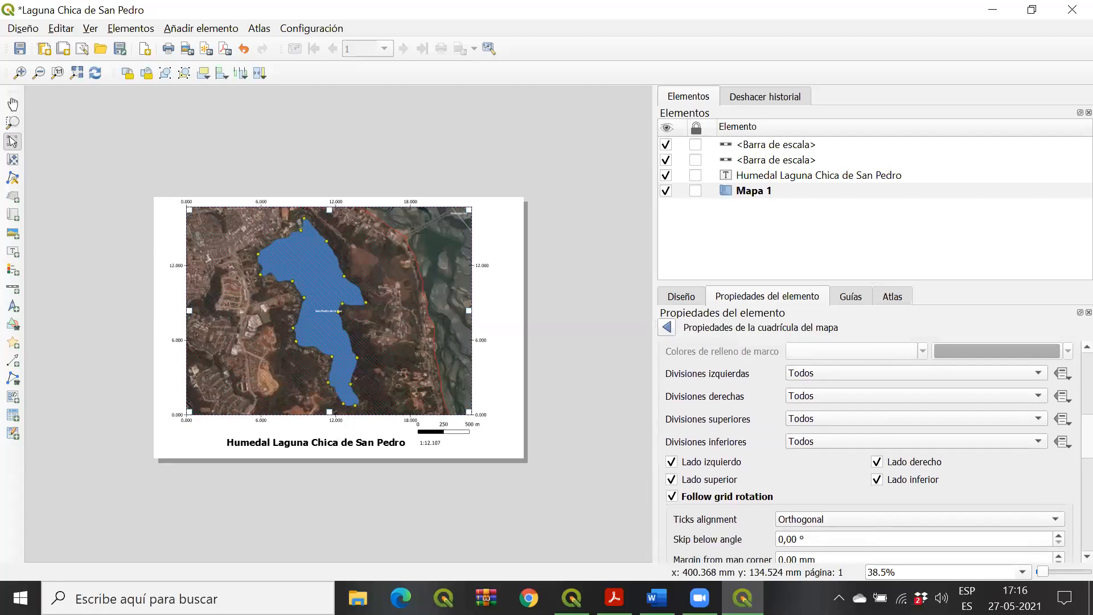
scroll(1054, 439, "down", 5)
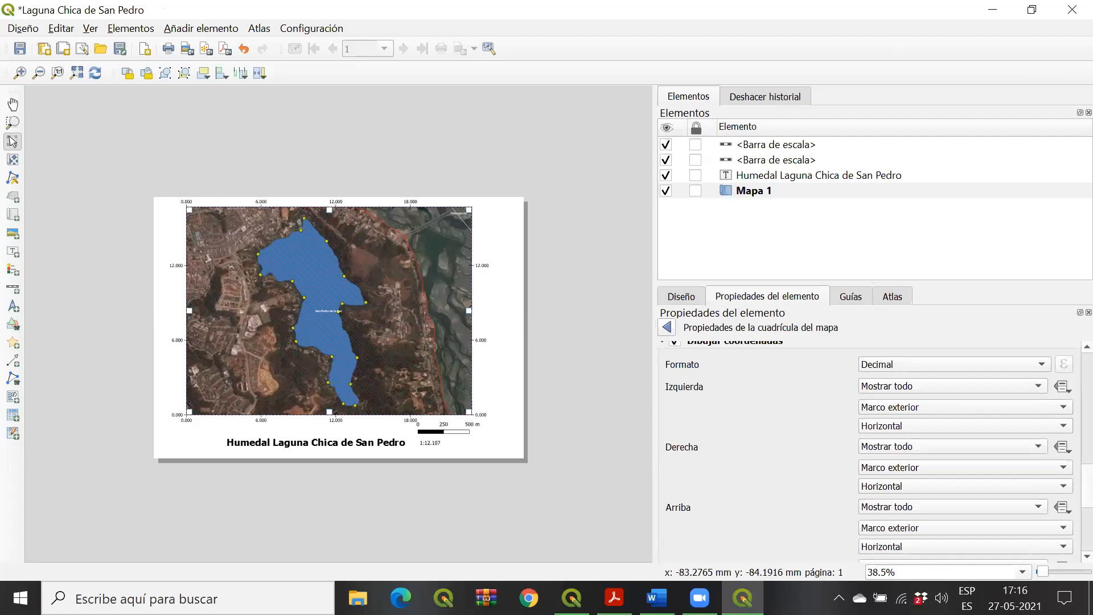
key("alt+Tab")
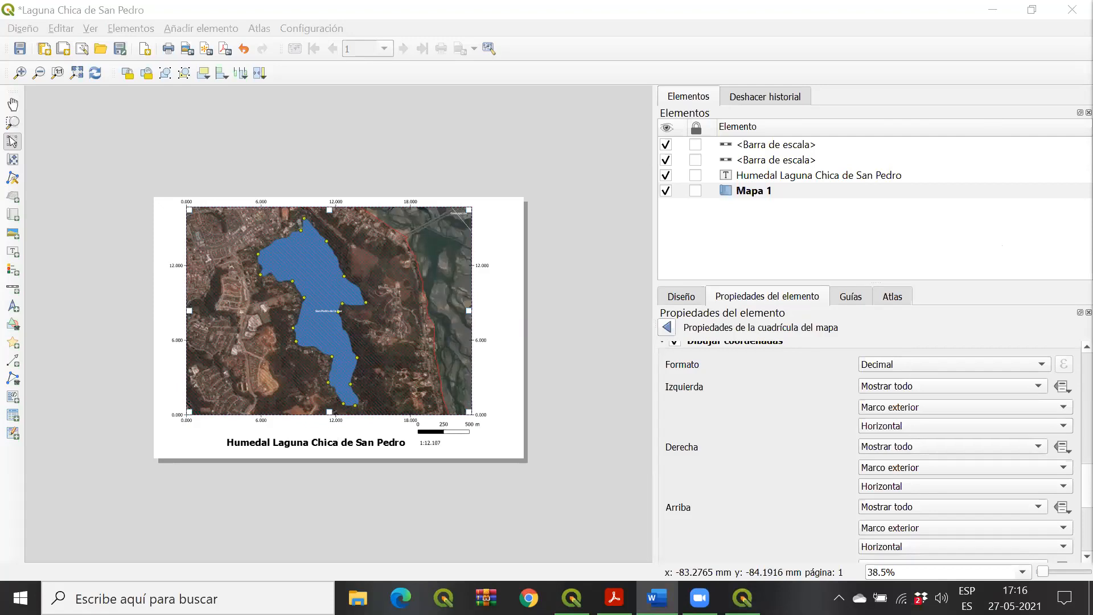
scroll(816, 441, "up", 1)
scroll(817, 441, "up", 10)
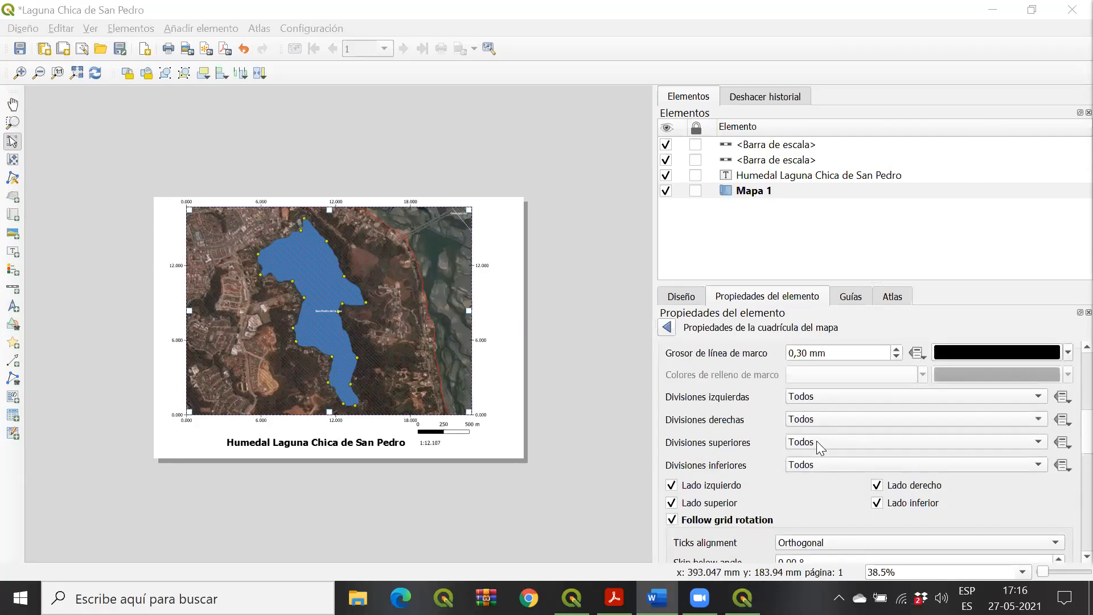
scroll(817, 440, "down", 2)
scroll(884, 437, "up", 3)
scroll(885, 457, "up", 2)
scroll(864, 393, "up", 3)
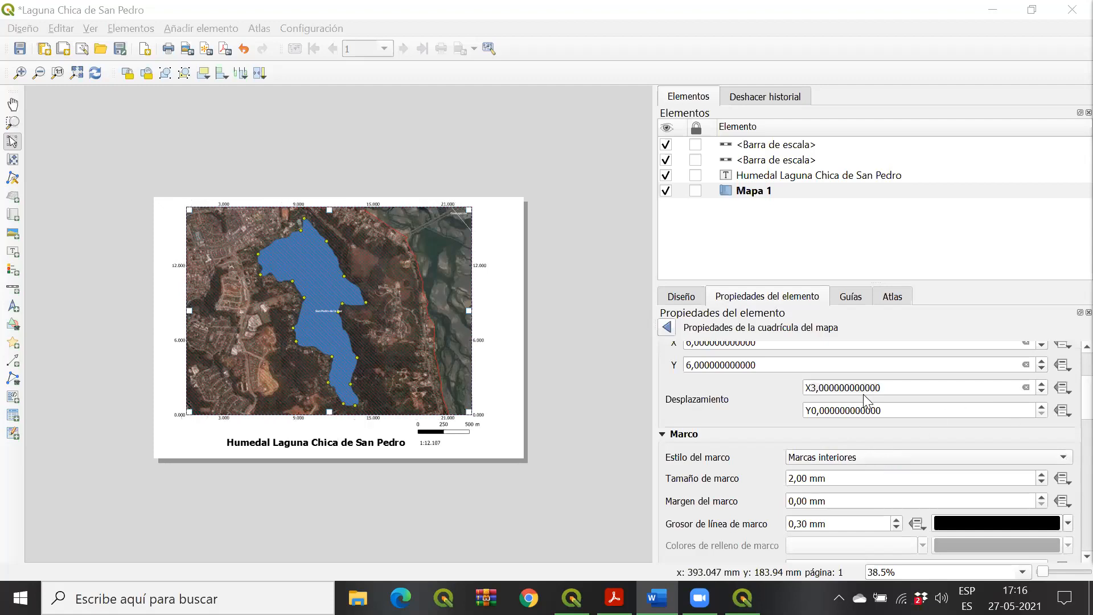
Step: Recheck the grid's side, rotation and coordinate annotation settings
scroll(917, 457, "down", 7)
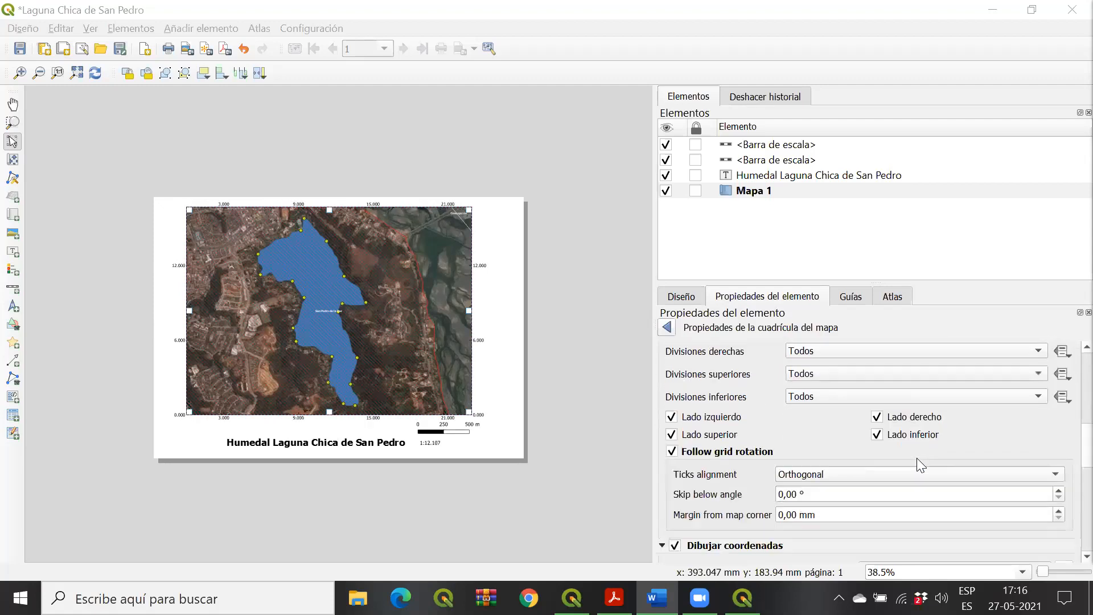
scroll(843, 478, "down", 2)
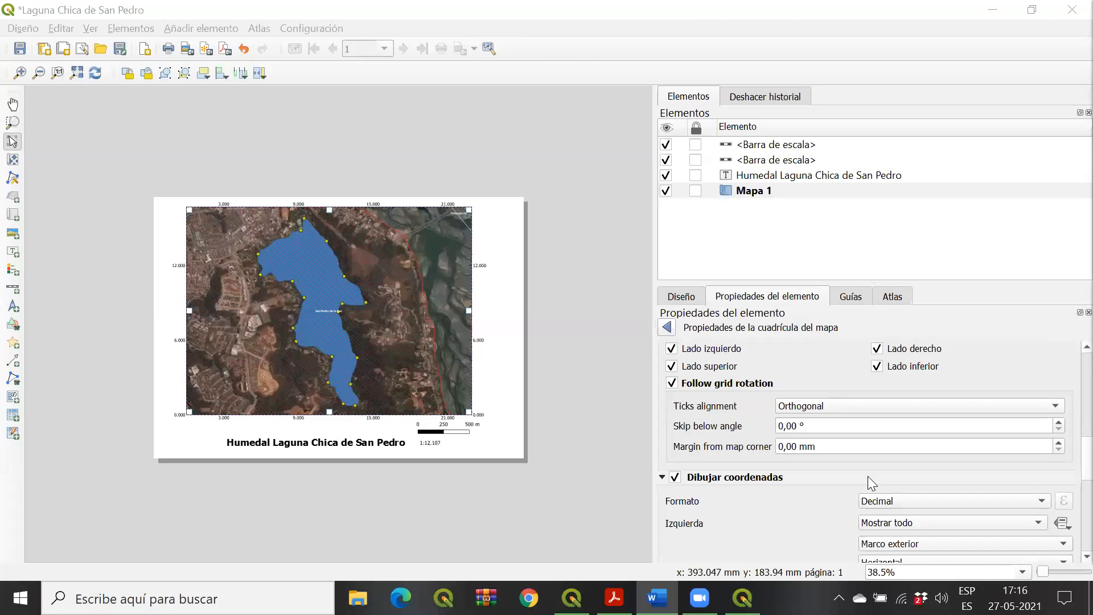
scroll(868, 476, "down", 6)
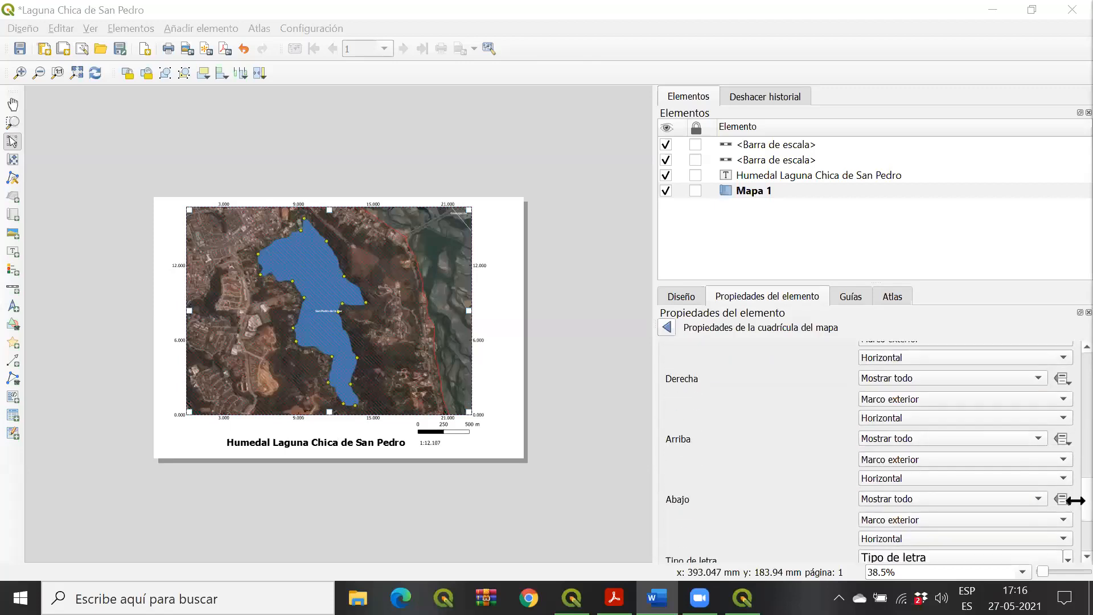
scroll(1064, 512, "down", 5)
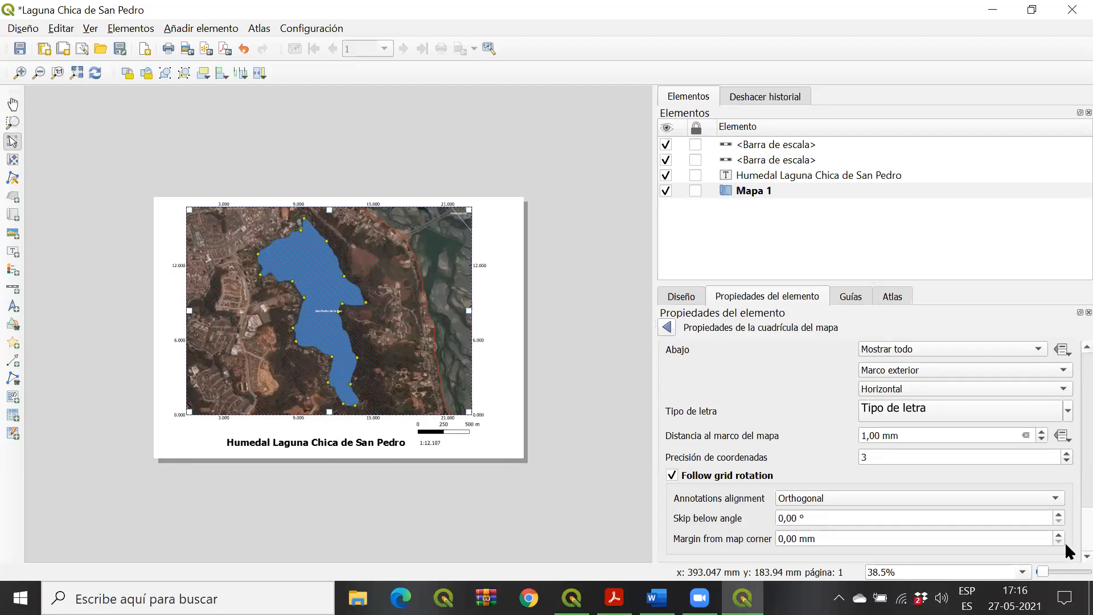
scroll(1065, 551, "up", 10)
scroll(1064, 551, "down", 4)
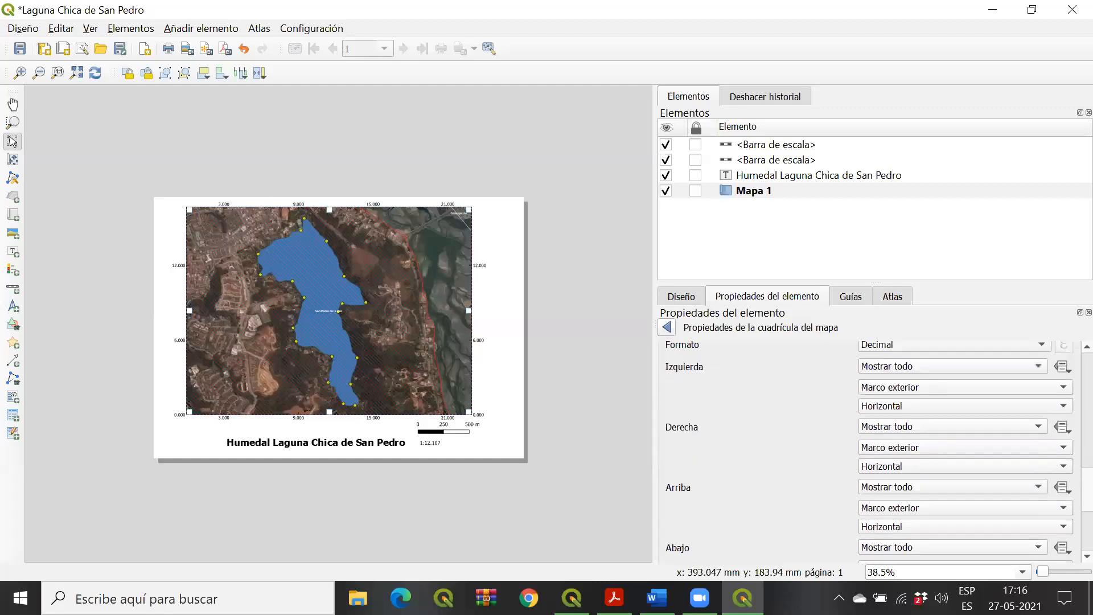
Step: Review the frame and appearance settings of Mapa 1's coordinate grid, including interval and offset
scroll(1065, 551, "up", 10)
scroll(871, 449, "up", 6)
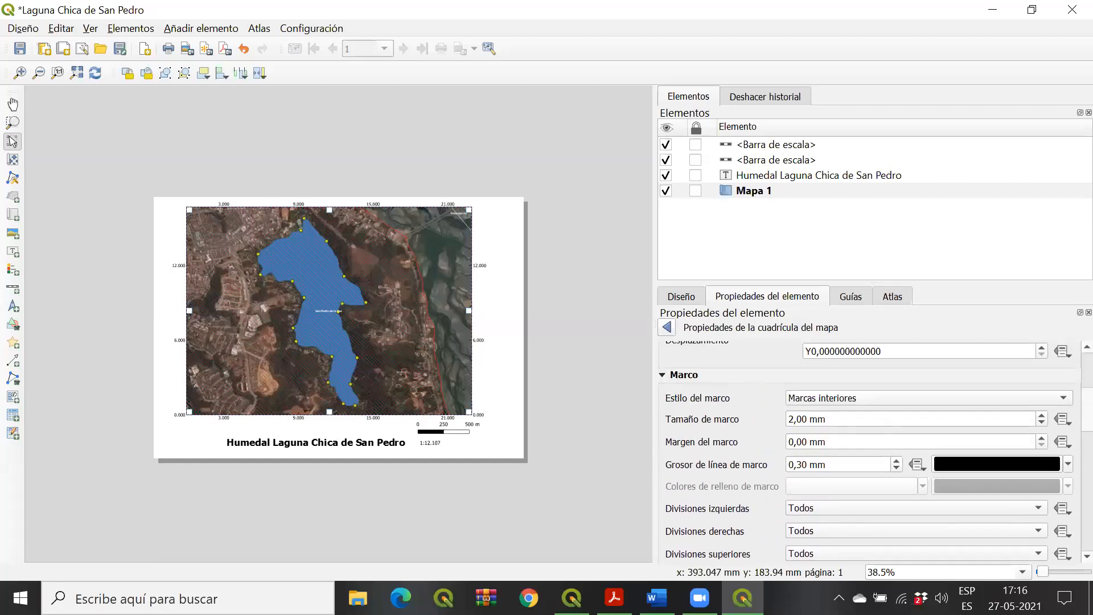
scroll(870, 450, "up", 2)
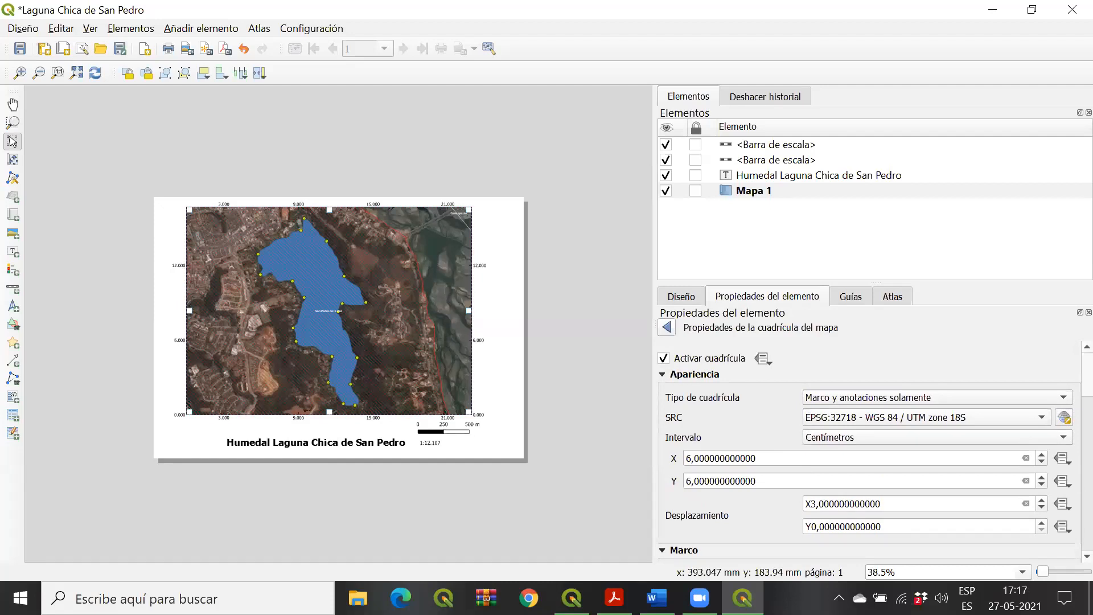
Step: Examine the layout's general settings, including the reference map, guide grid spacing, export resolution and content margins
left_click(702, 297)
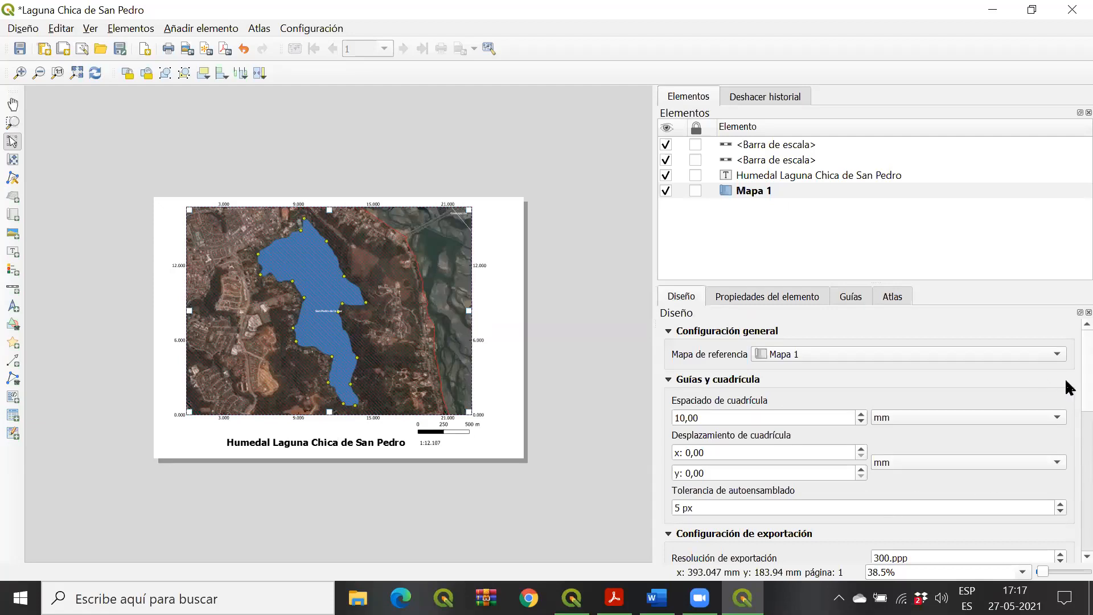
scroll(1064, 398, "down", 5)
scroll(1067, 431, "down", 10)
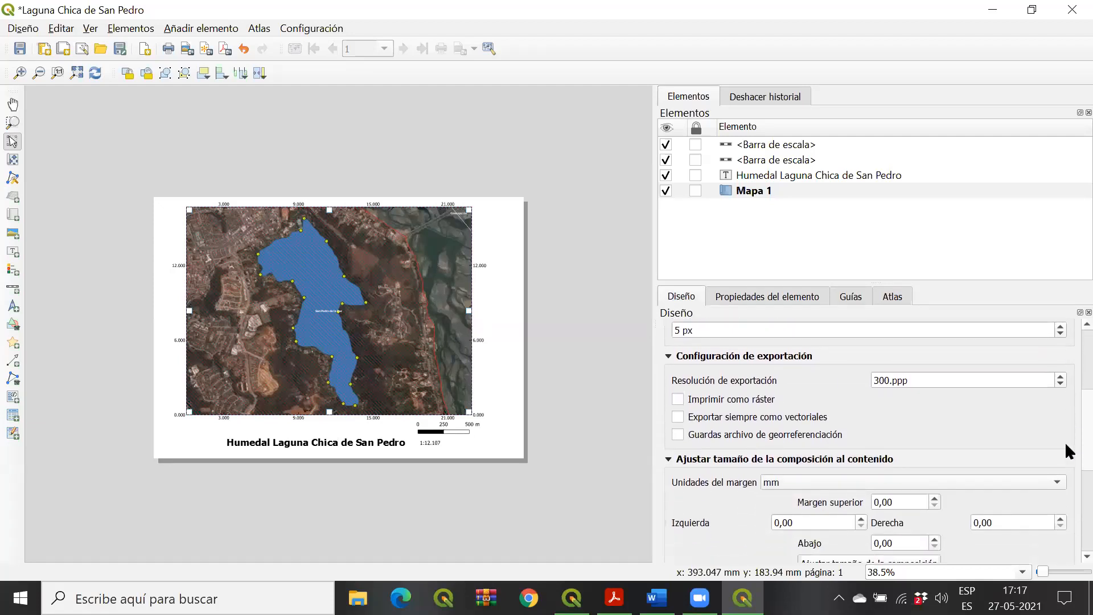
scroll(1068, 540, "up", 15)
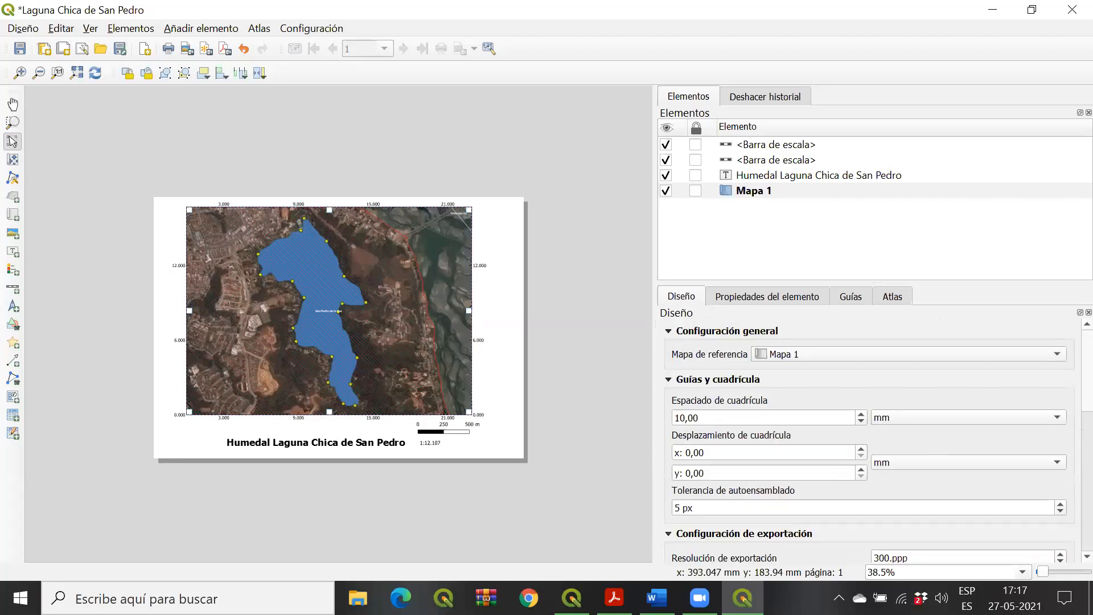
left_click(736, 296)
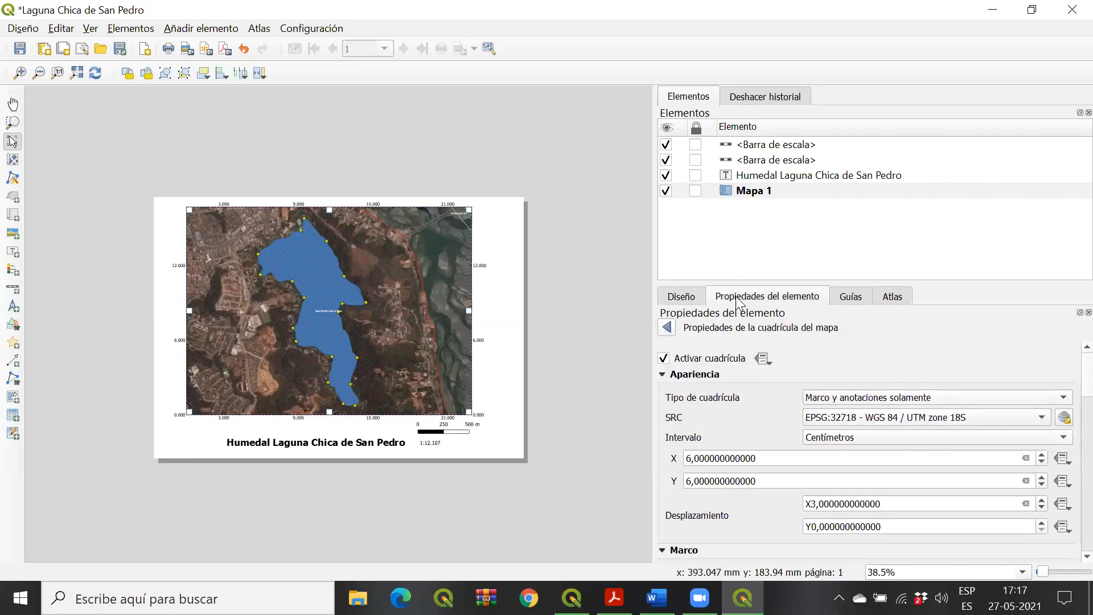
left_click(683, 296)
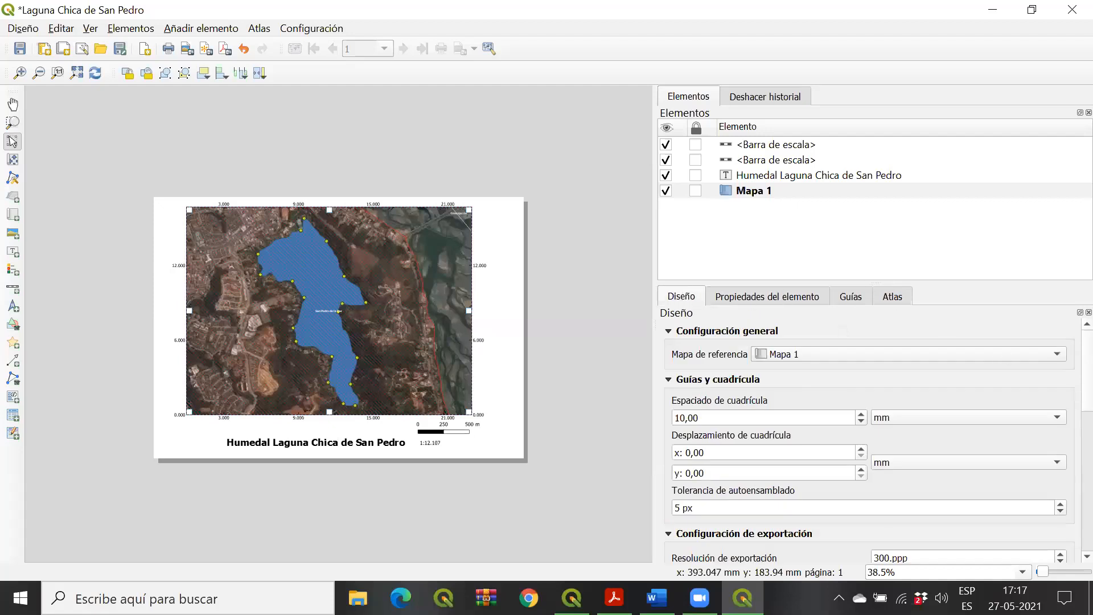
Step: Examine the numeric scale bar's properties, including its position and size, rotation, frame, background and rendering options
left_click(775, 146)
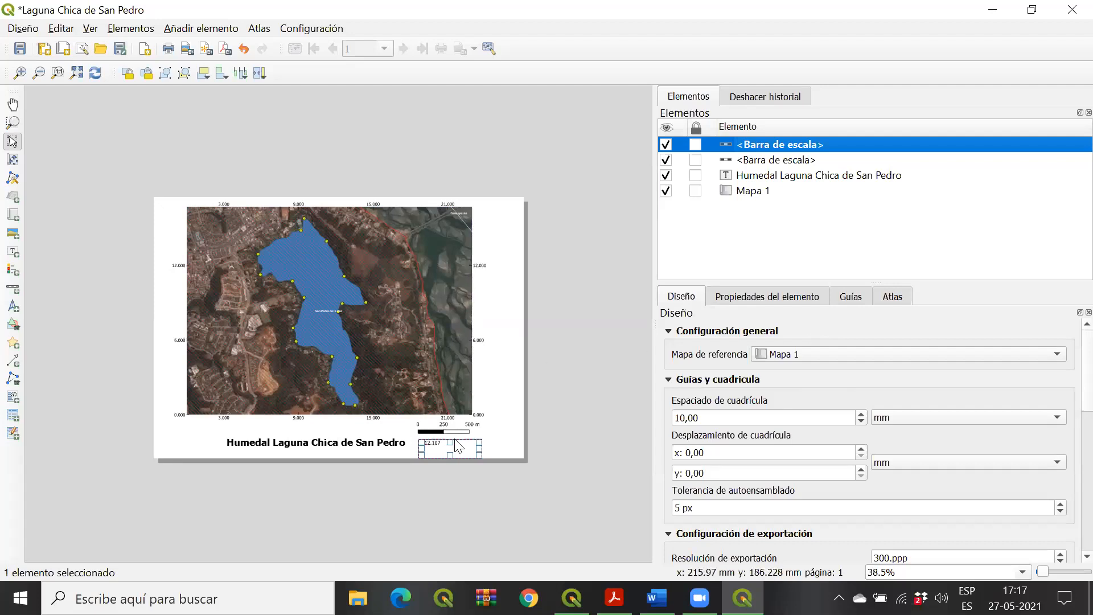
left_click(752, 294)
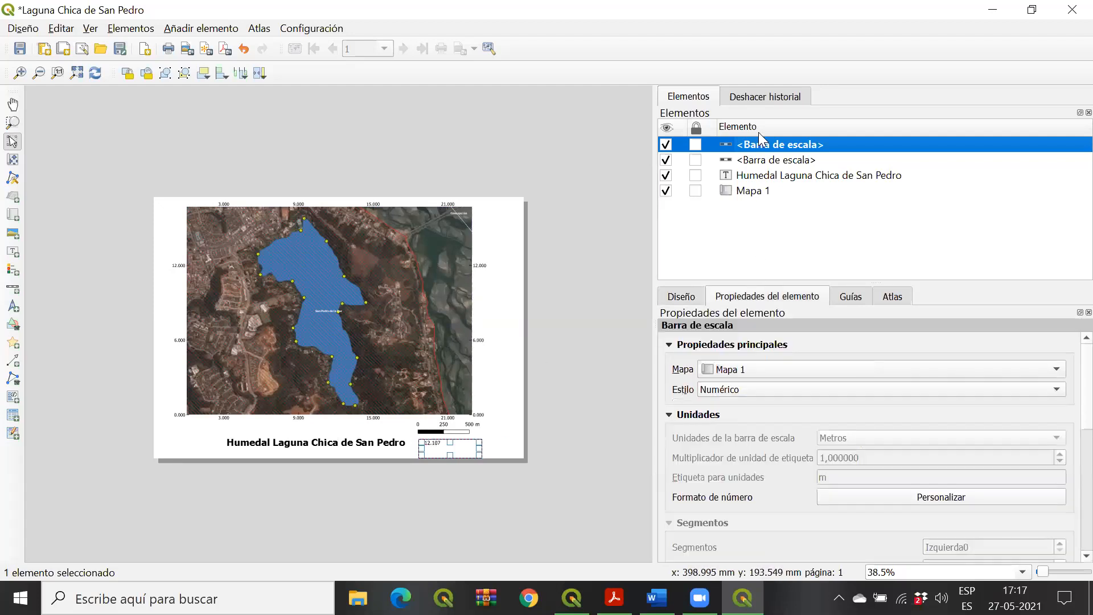
right_click(735, 142)
left_click(776, 170)
scroll(1065, 380, "down", 10)
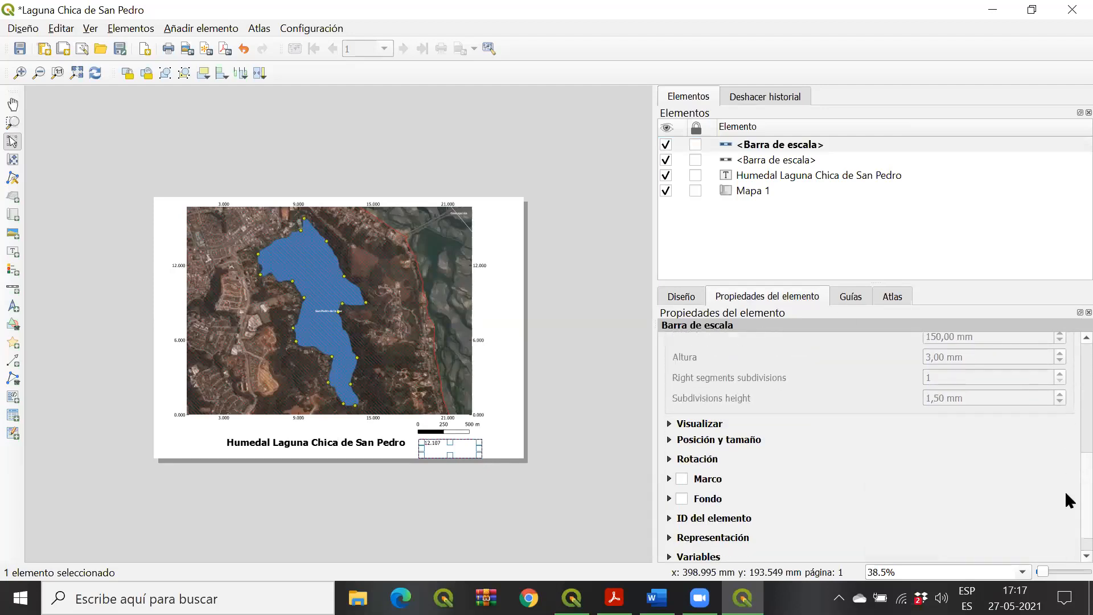
scroll(1066, 504, "down", 1)
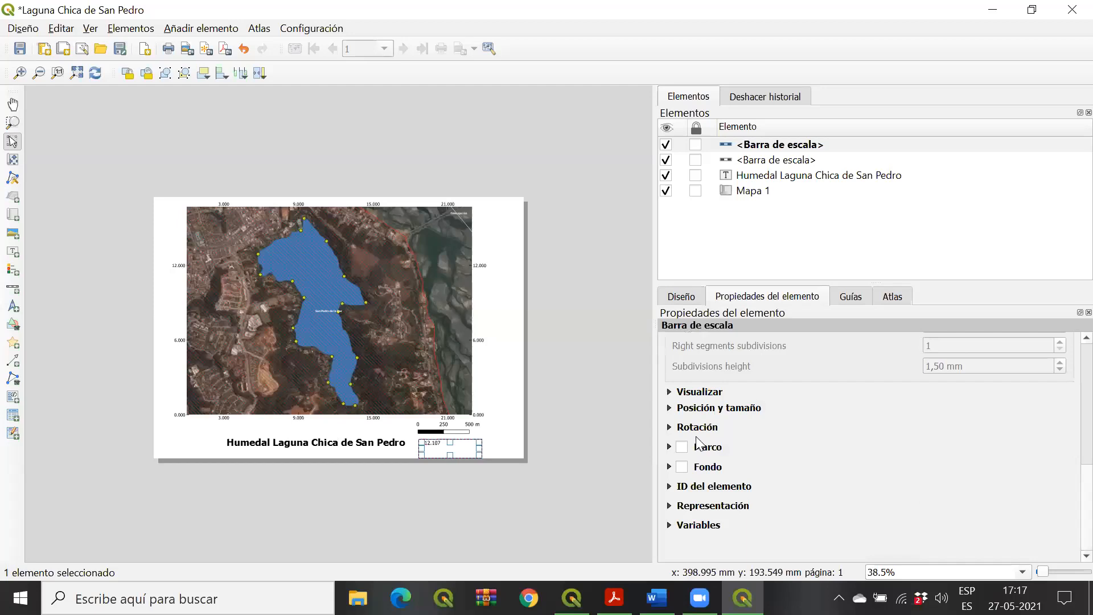
left_click(668, 408)
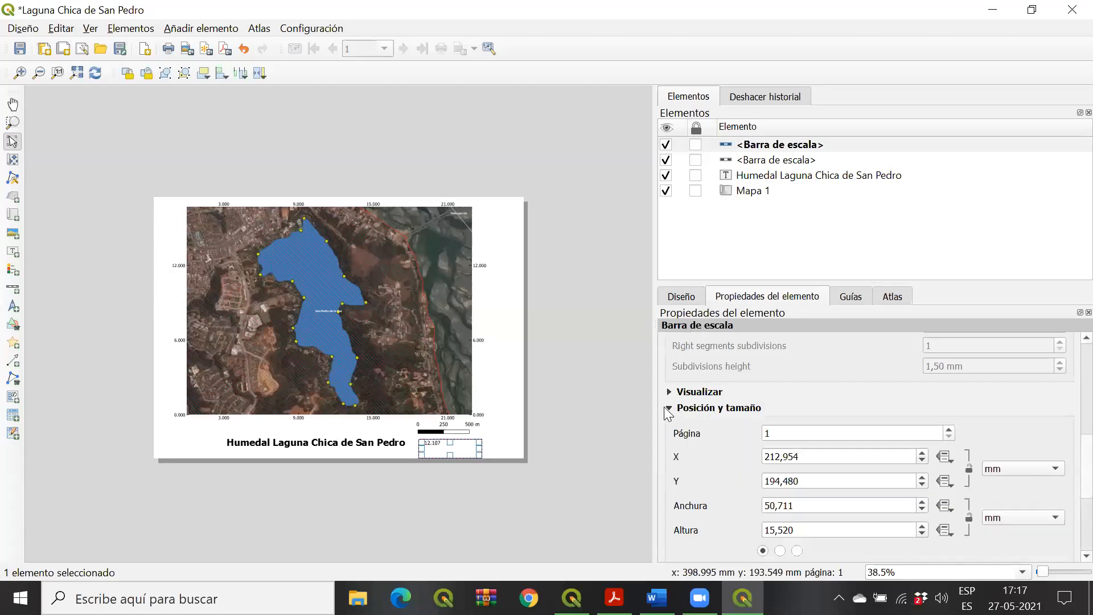
scroll(1065, 473, "down", 3)
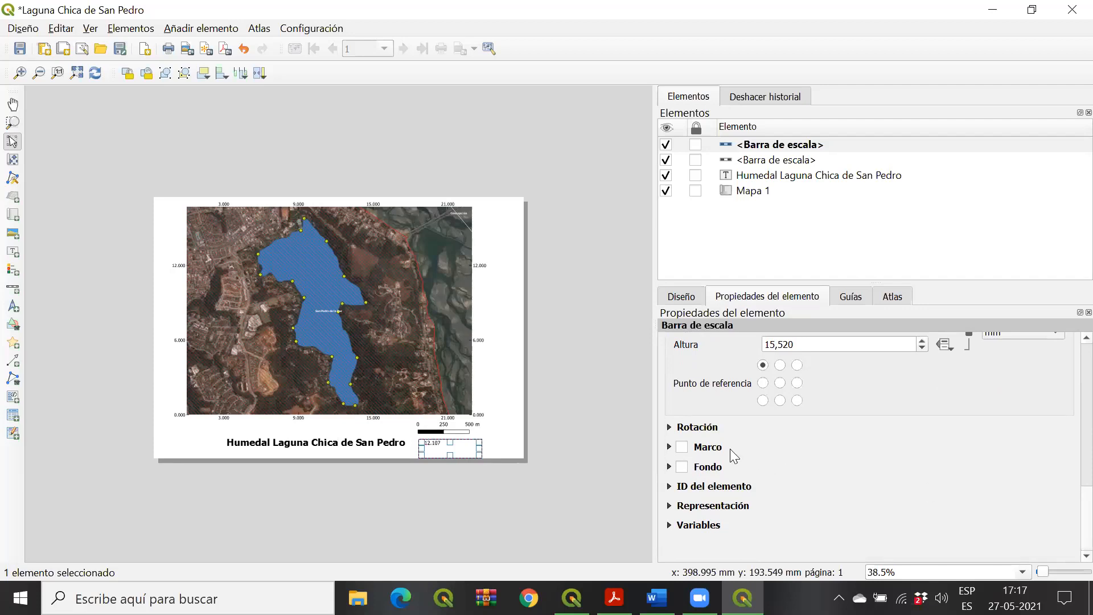
left_click(669, 427)
left_click(670, 427)
left_click(669, 506)
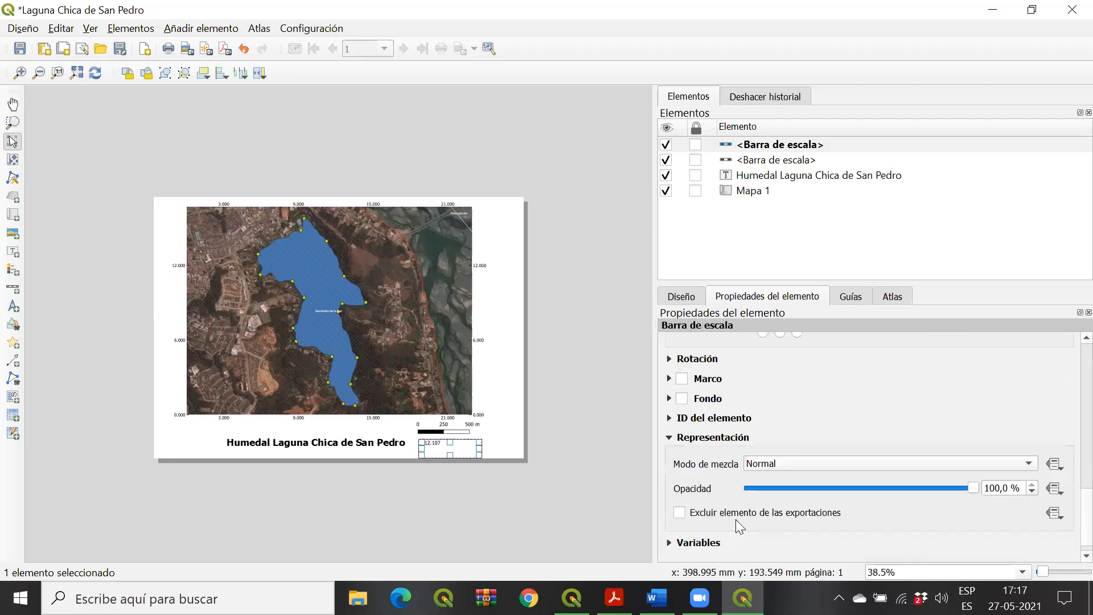
scroll(739, 519, "down", 2)
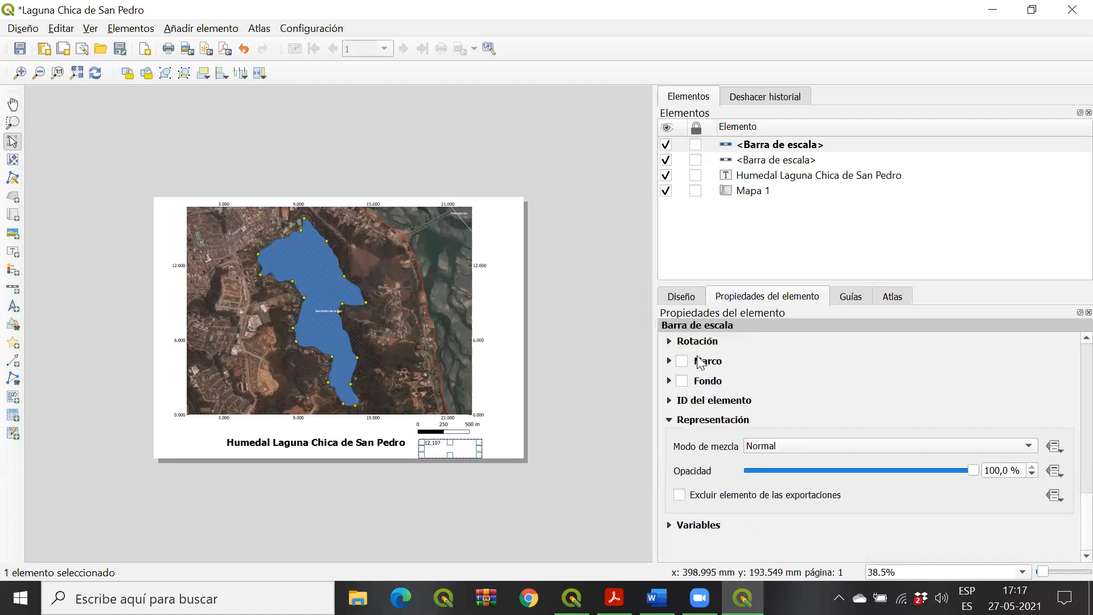
Step: Move the graphic scale bar down about 6.6 mm and reposition the numeric scale just beneath it
mouse_move(462, 449)
left_mouse_down()
mouse_move(468, 437)
mouse_move(521, 475)
mouse_move(520, 447)
mouse_move(454, 449)
left_mouse_up()
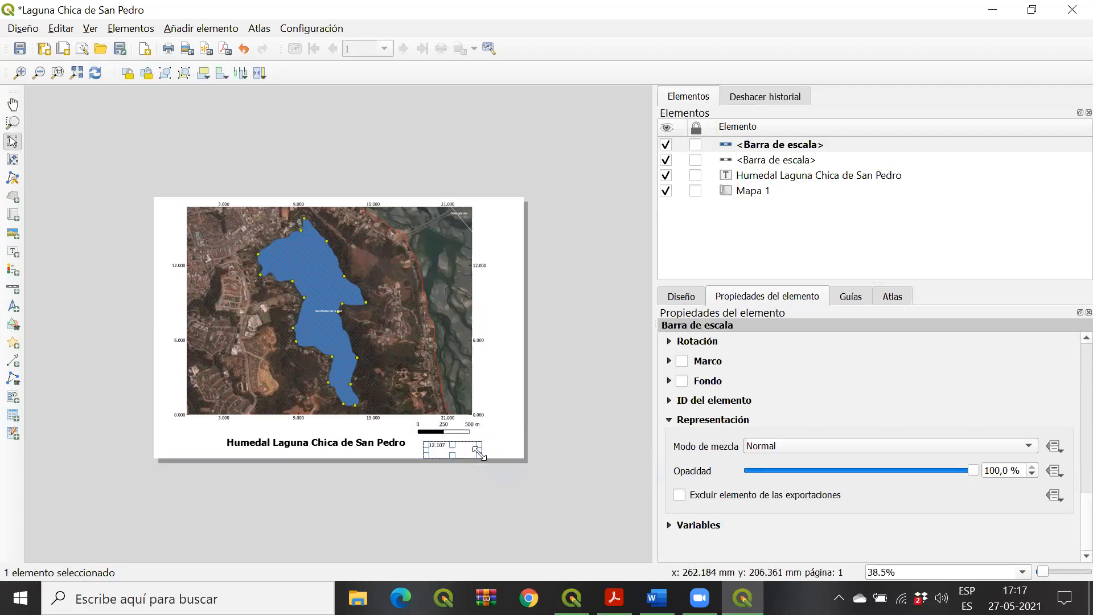
scroll(478, 452, "up", 1)
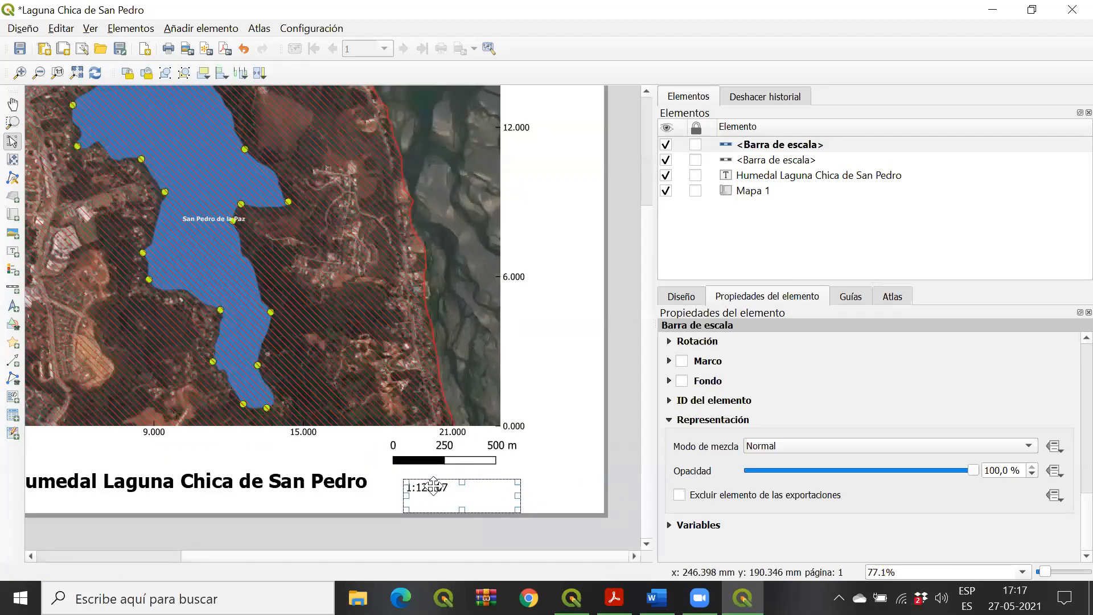
left_click(472, 461)
left_click_drag(474, 445, 474, 462)
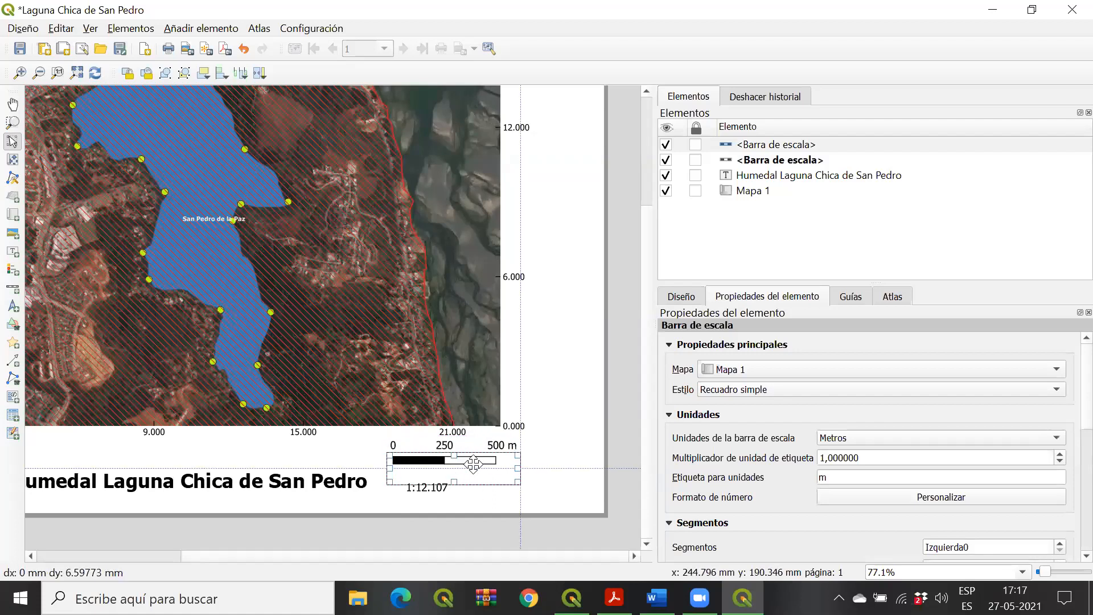
left_click(560, 488)
left_click(432, 498)
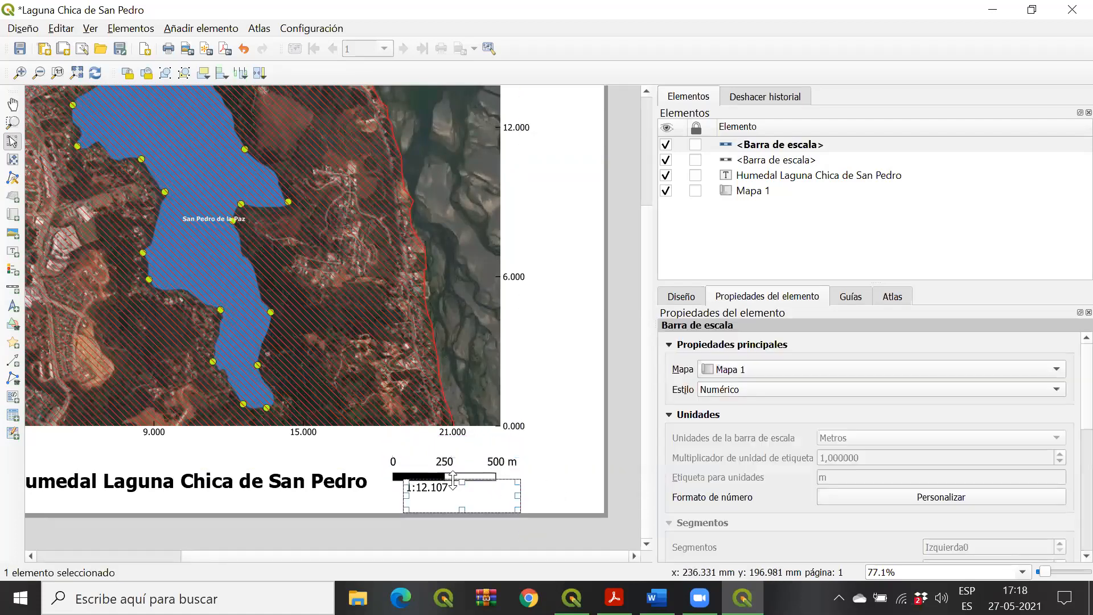
left_click_drag(498, 501, 502, 504)
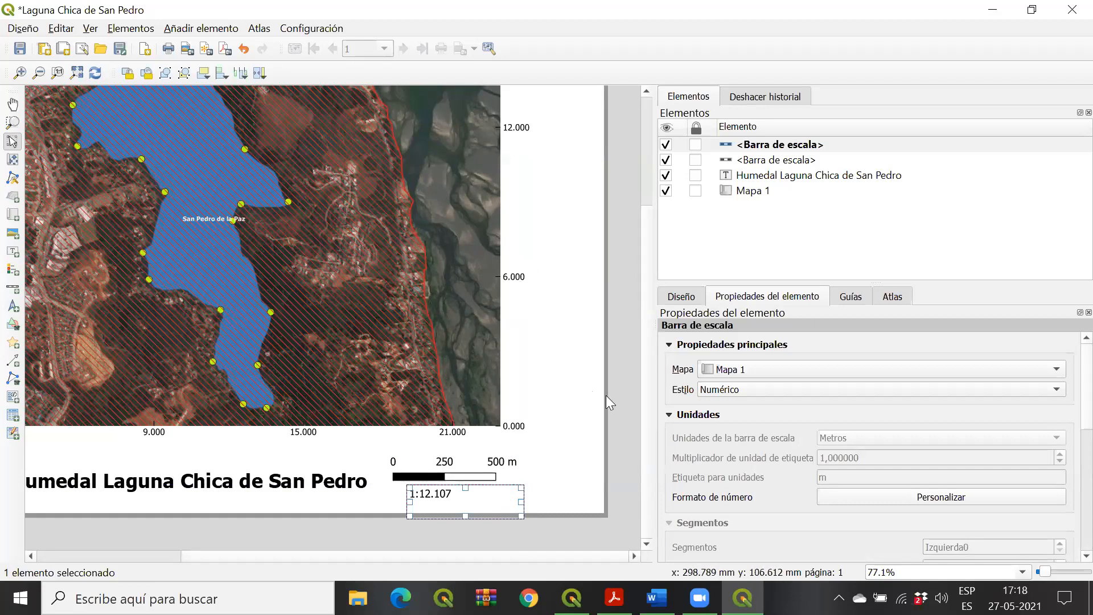
left_click(630, 311)
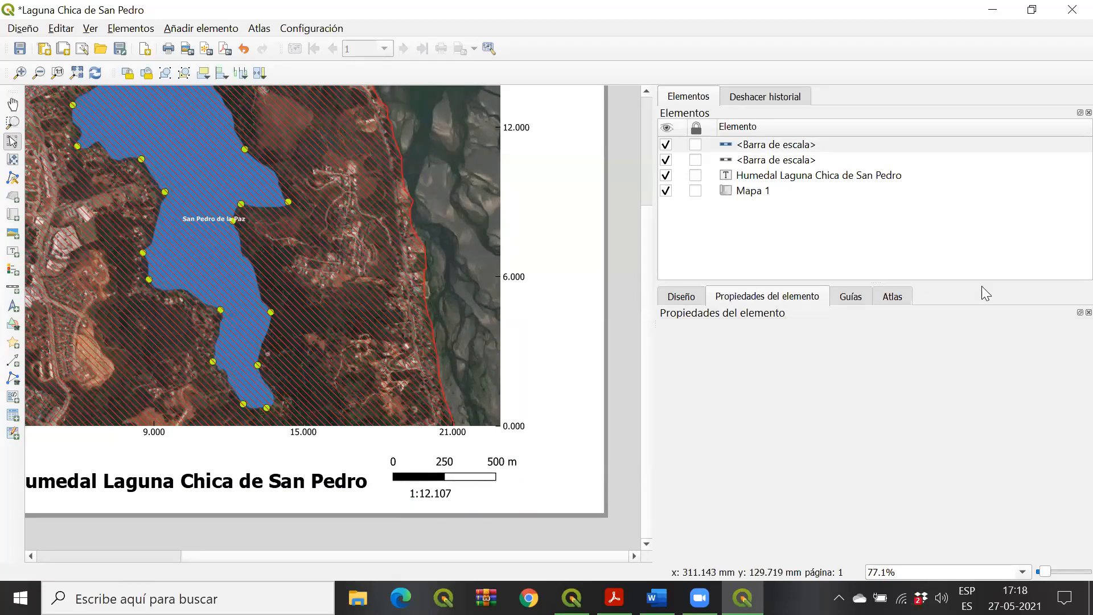
Step: Open the numeric scale bar's element properties
left_click(774, 144)
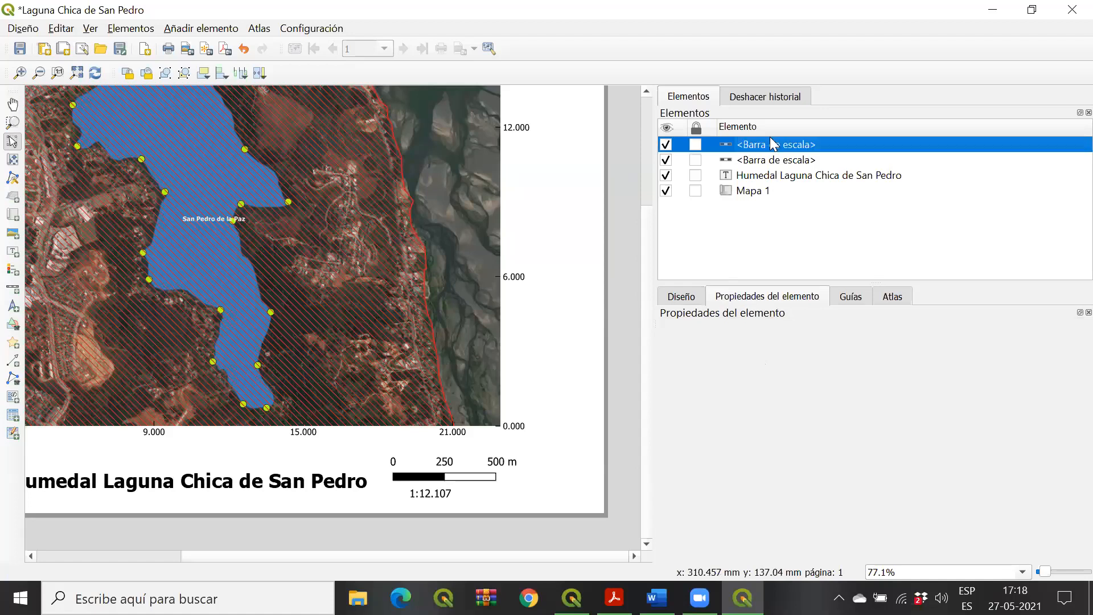
right_click(769, 144)
left_click(819, 169)
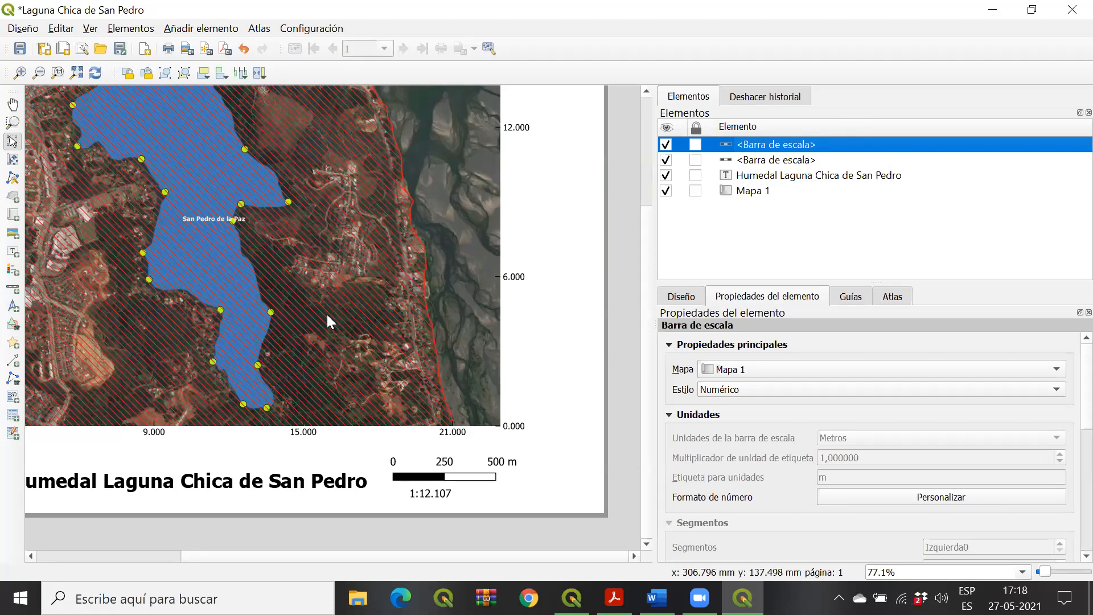
left_click(12, 160)
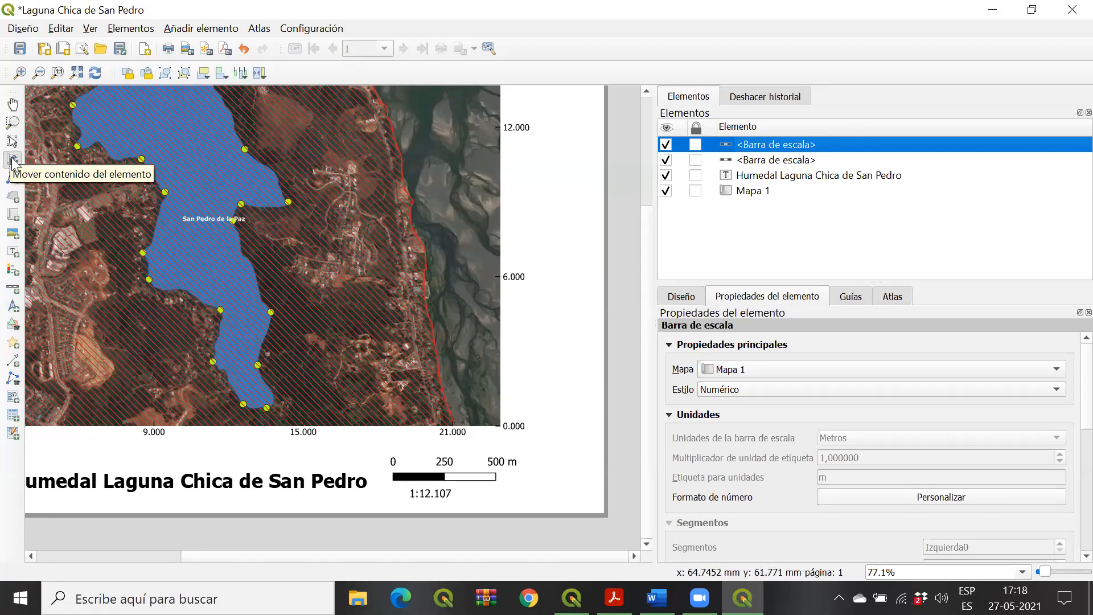
left_click(289, 196)
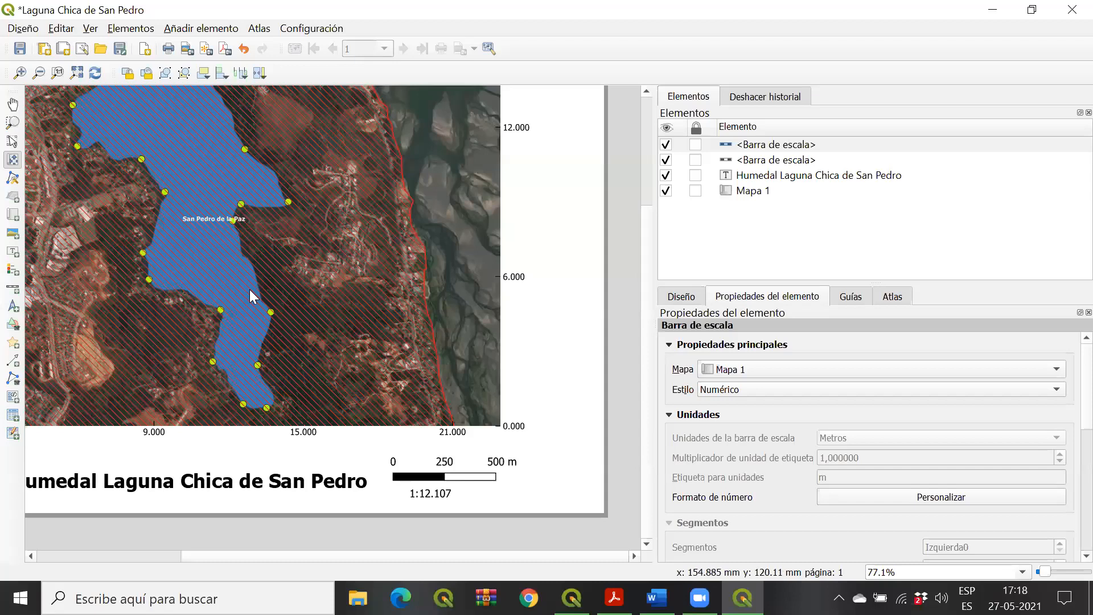
left_click(13, 122)
left_click(324, 223)
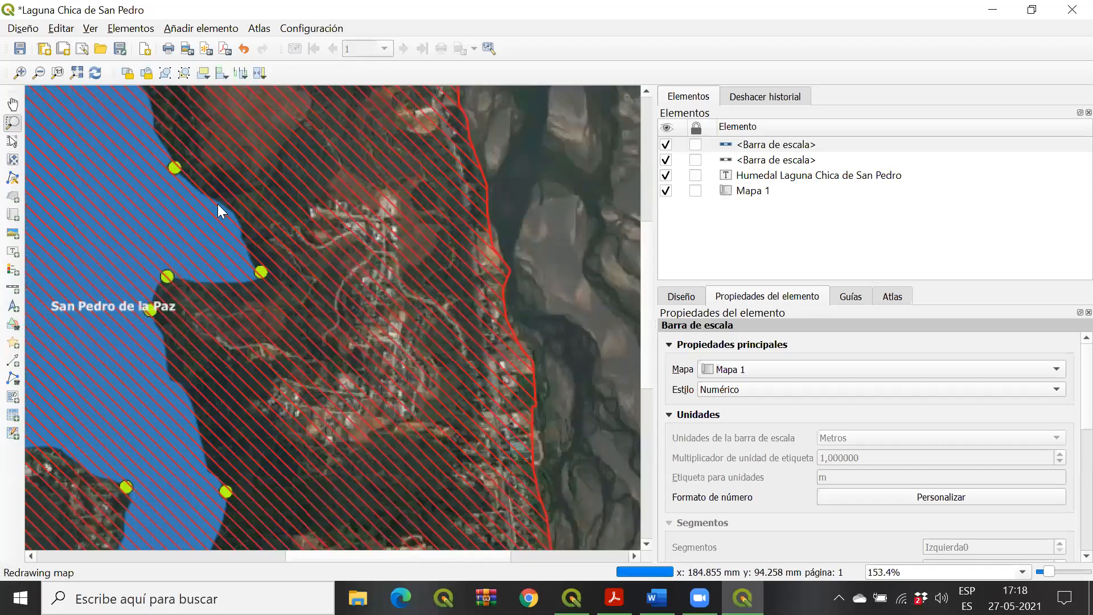
key("c")
right_click(125, 194)
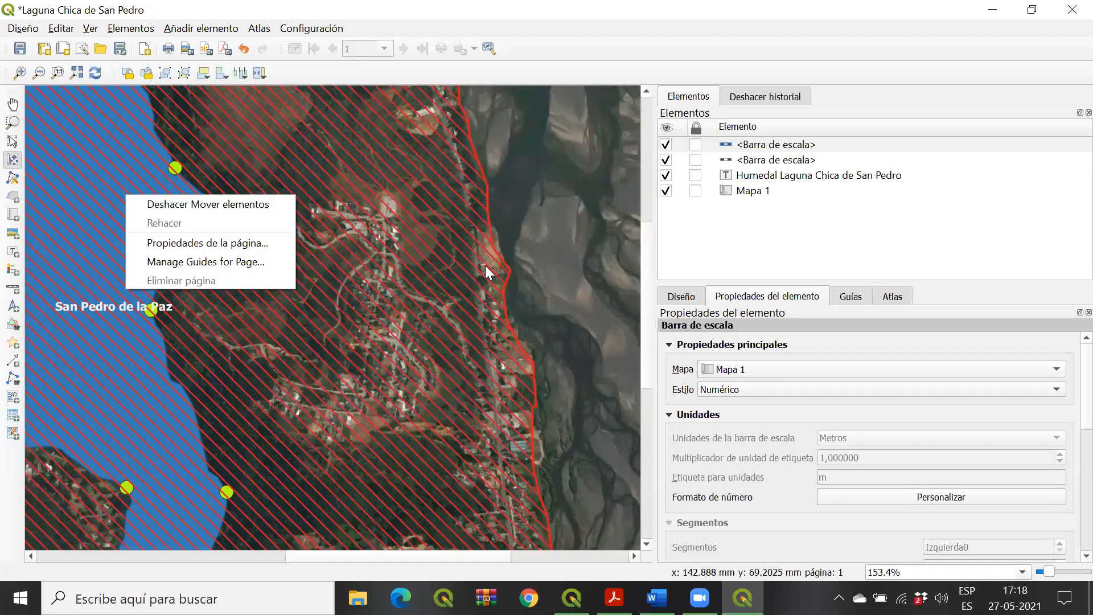
left_click(487, 255)
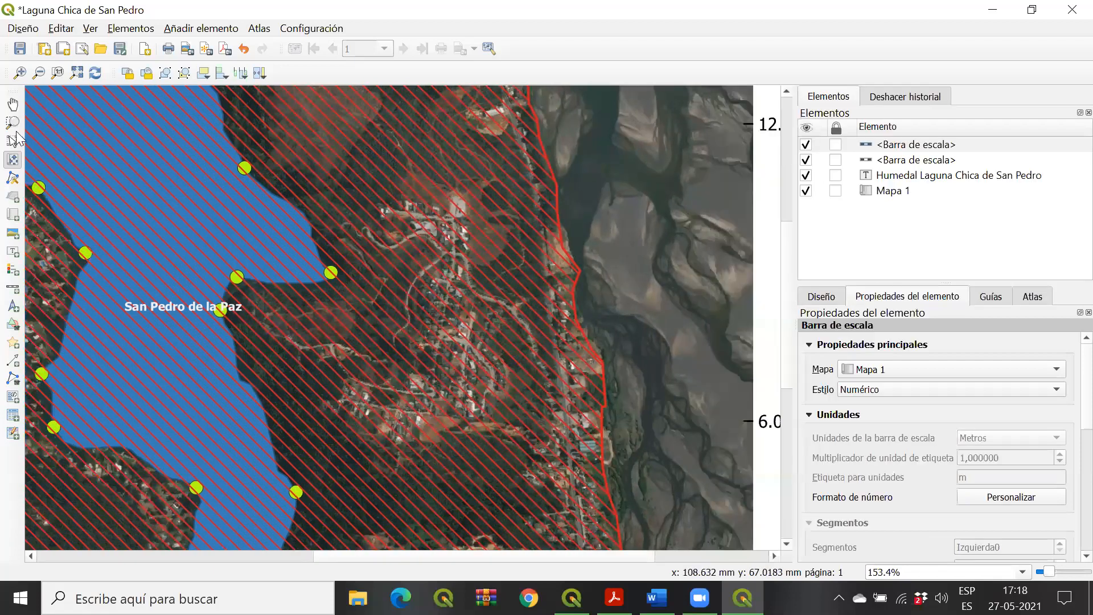
left_click(13, 123)
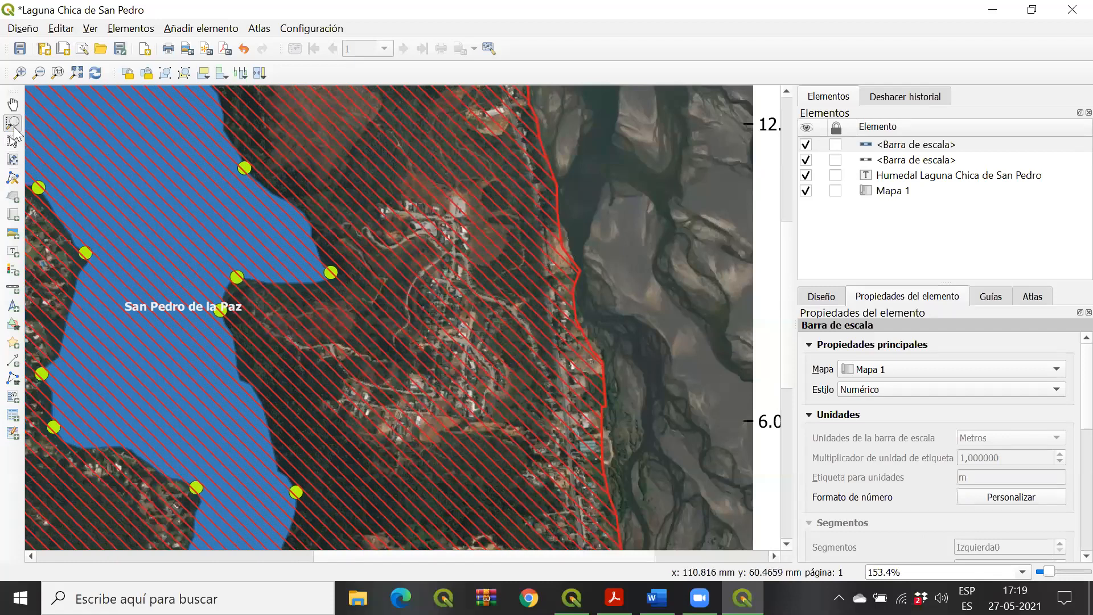
scroll(279, 299, "up", 3)
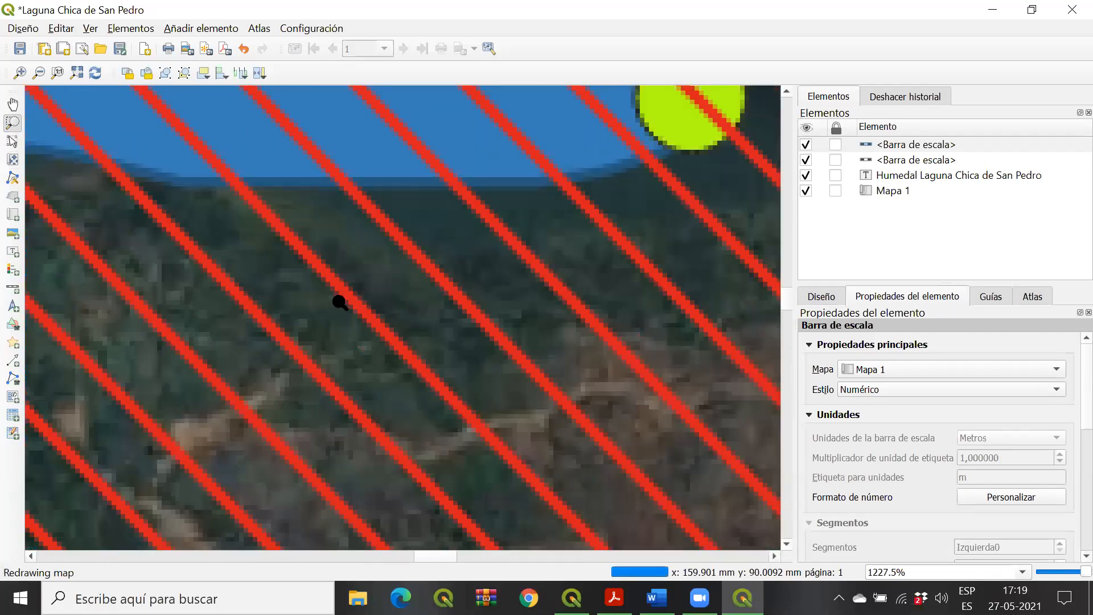
Step: Shift Mapa 1's content inside its frame at scale 1:12.107 so the whole blue wetland polygon is roughly centred
left_click(12, 160)
key("ctrl+0")
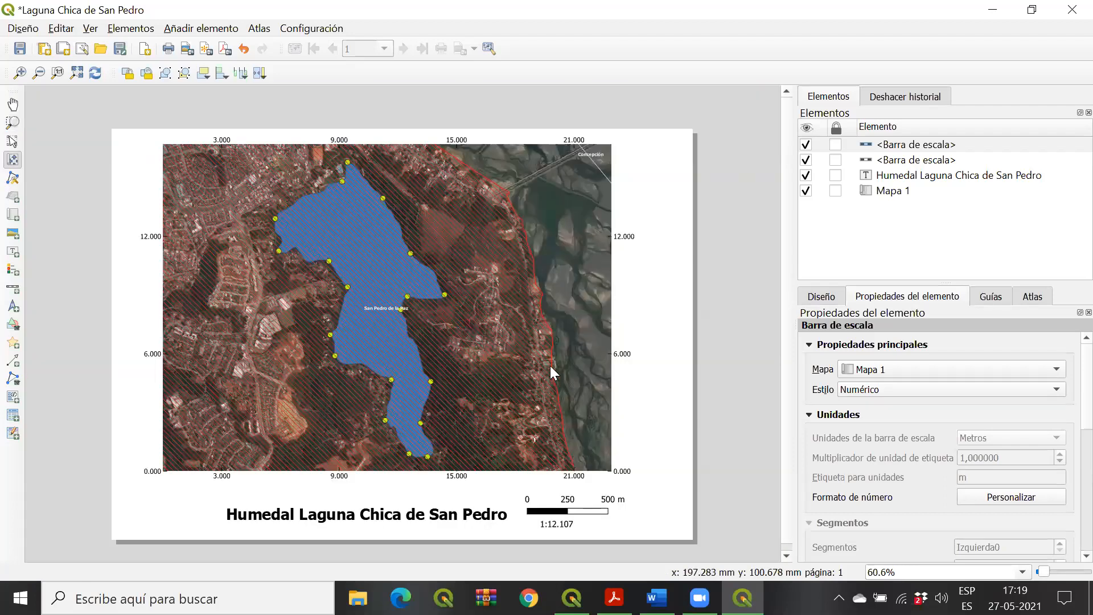
left_click(341, 269)
scroll(540, 334, "up", 2)
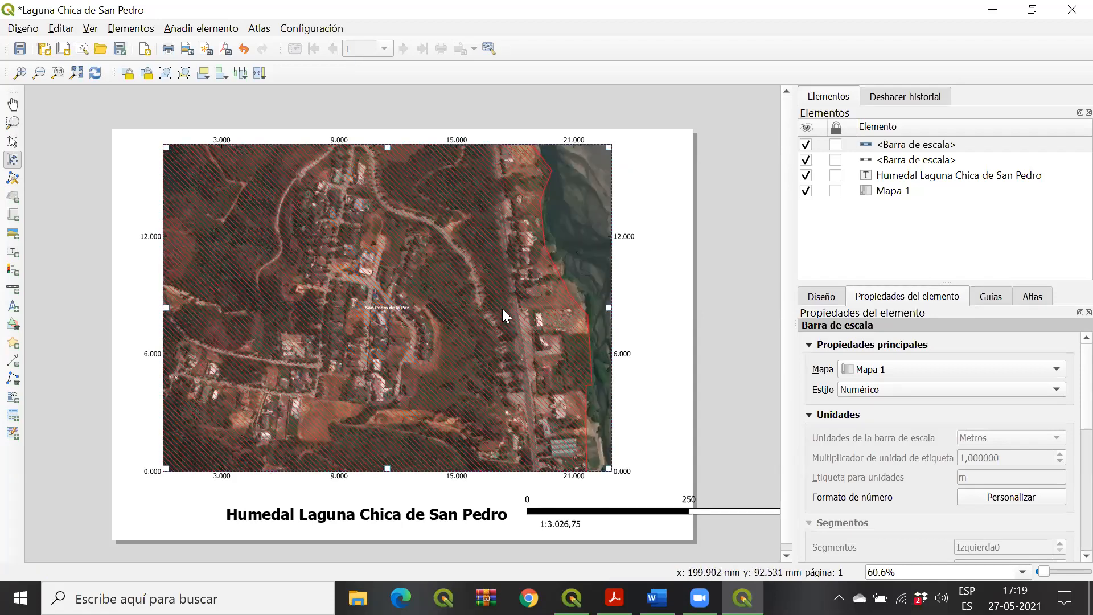
scroll(504, 302, "down", 5)
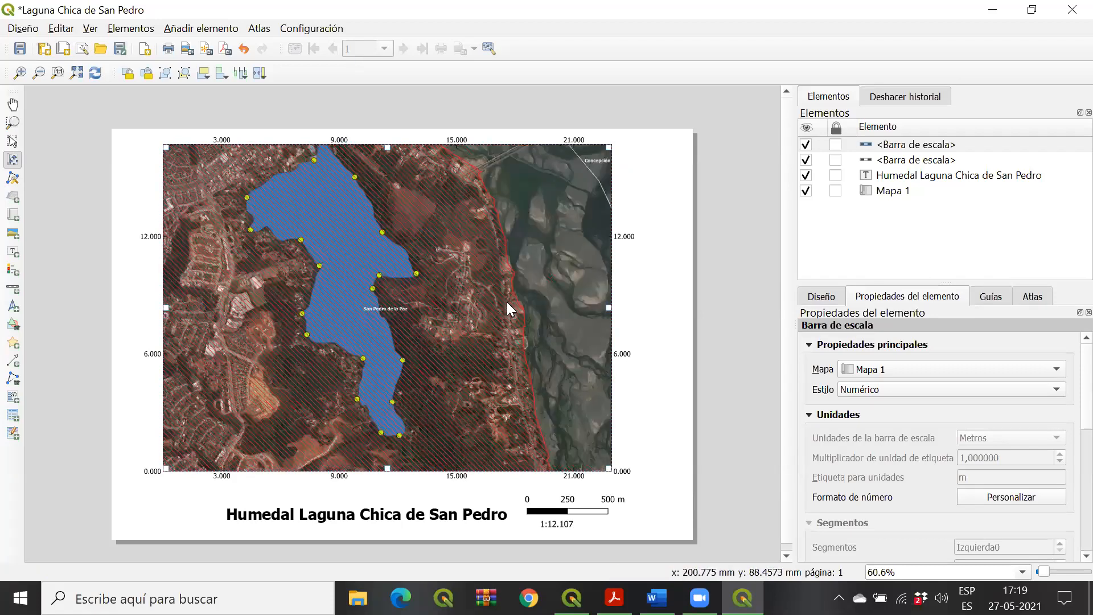
scroll(491, 307, "up", 3)
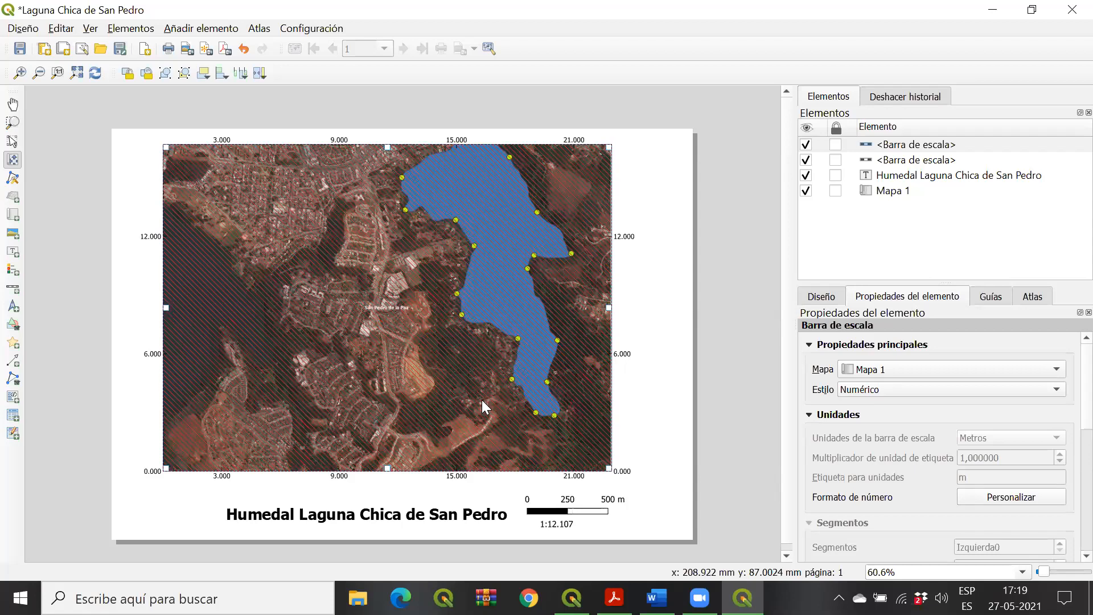
left_click_drag(571, 256, 455, 292)
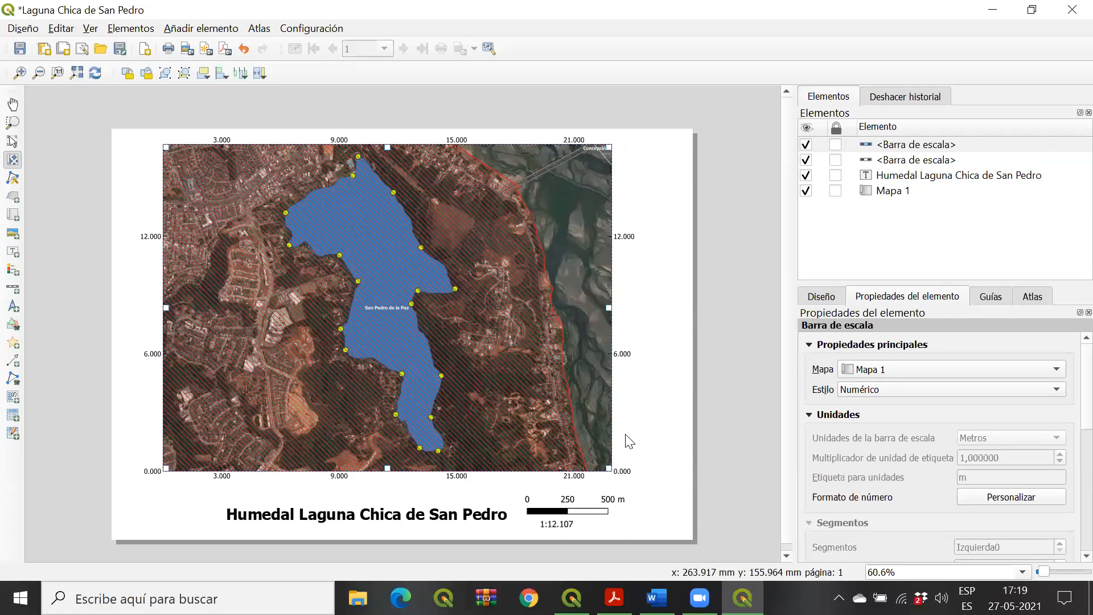
Step: Try zooming Mapa 1's content in and back out to scale 1:12.107 inside its frame
mouse_move(614, 598)
scroll(370, 308, "up", 2)
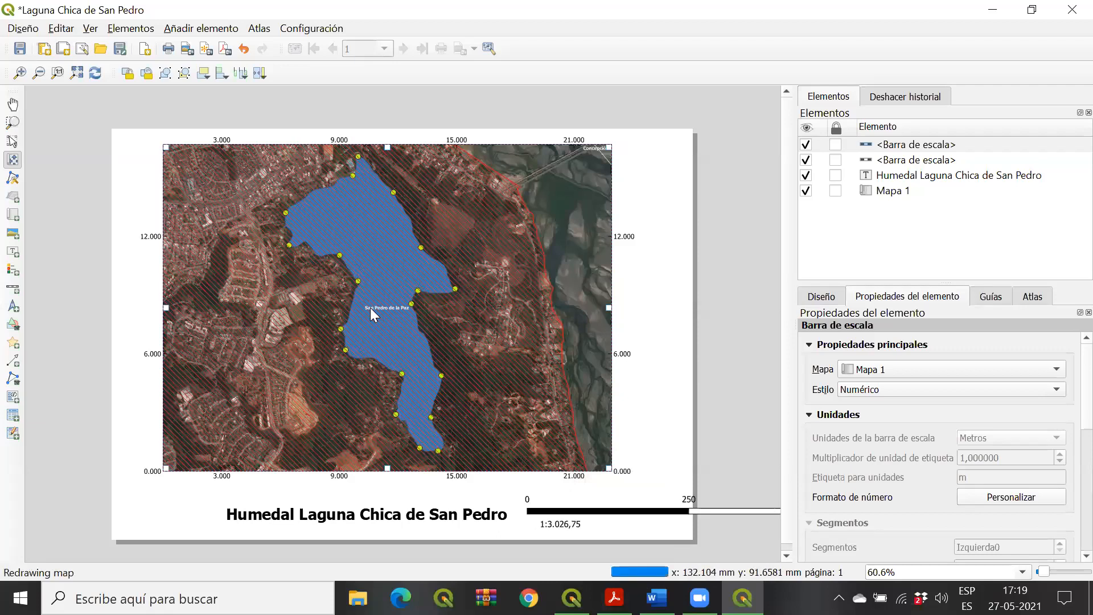
scroll(382, 308, "down", 3)
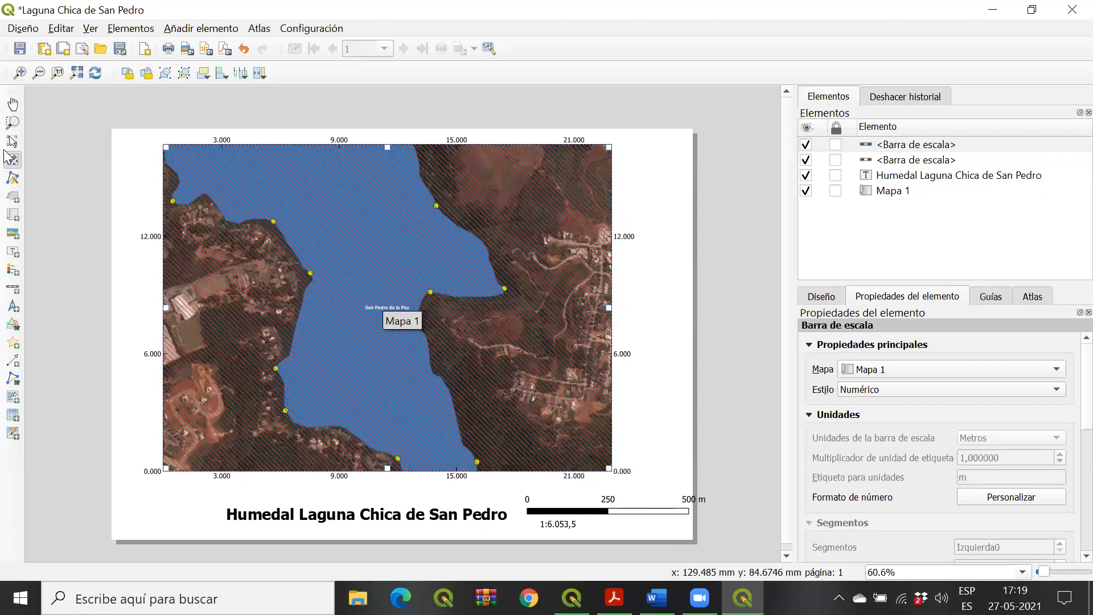
left_click(12, 161)
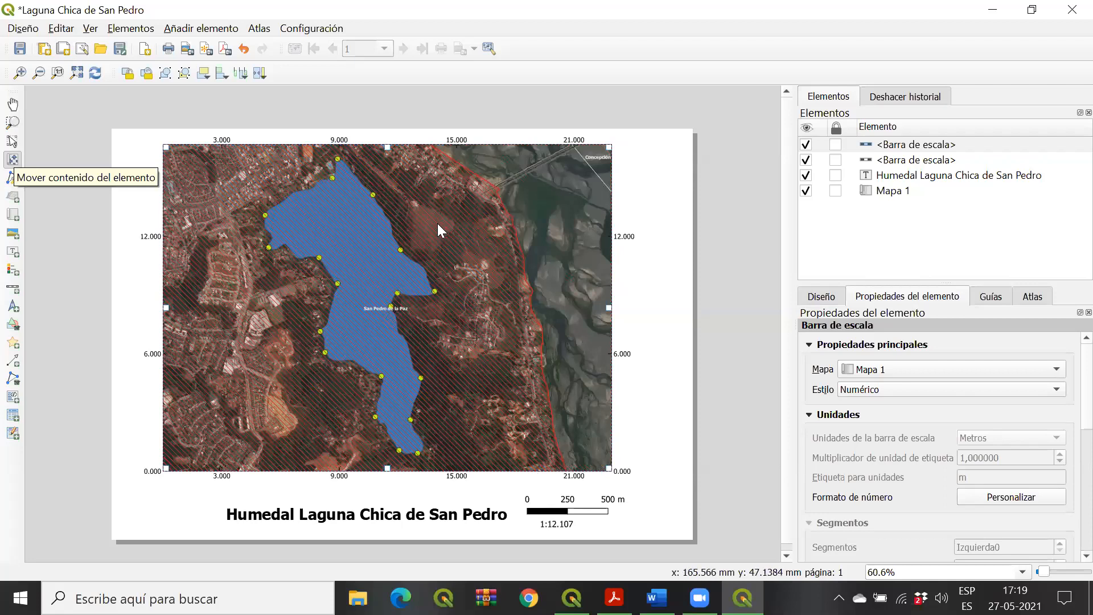
right_click(399, 247)
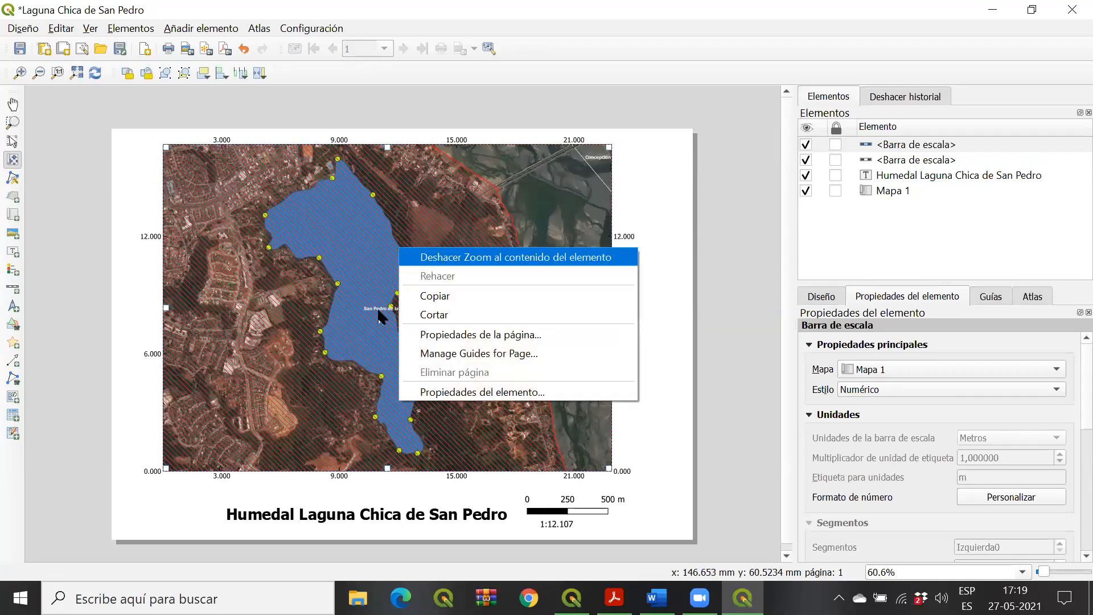
key("Return")
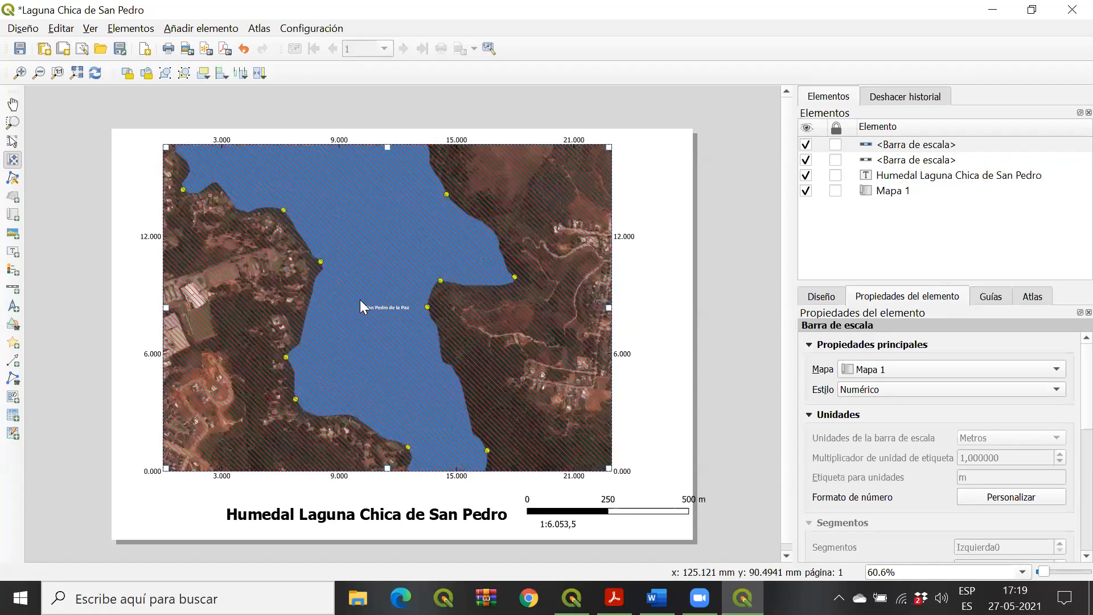
scroll(360, 299, "down", 1)
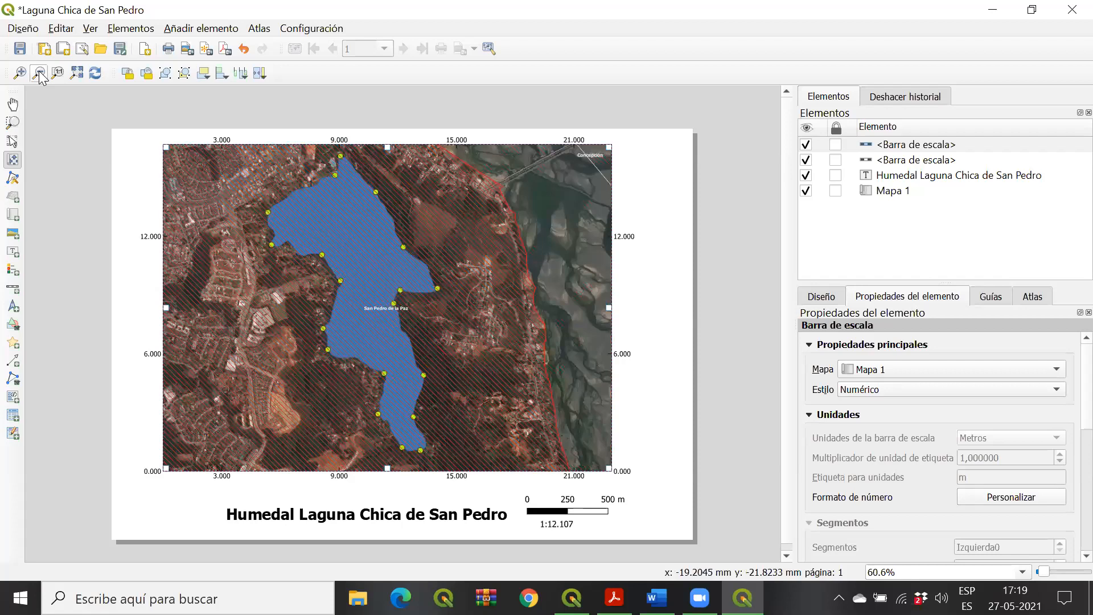
Step: Show the layout page at 50% and frame the whole wetland polygon in Mapa 1 at scale 1:12.107
left_click(39, 74)
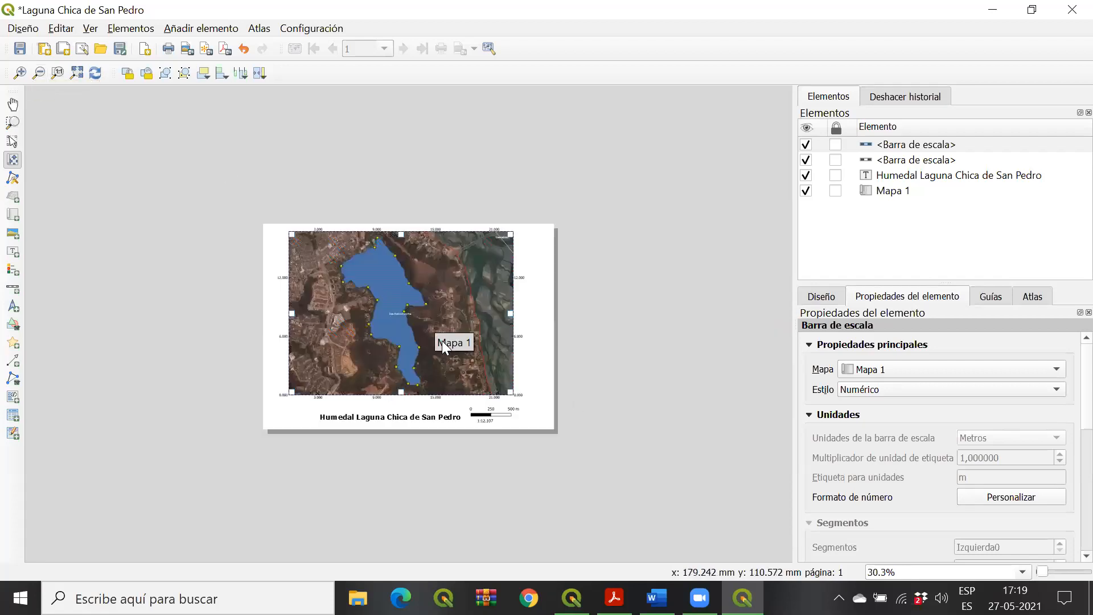
scroll(449, 335, "up", 1)
scroll(452, 328, "down", 2)
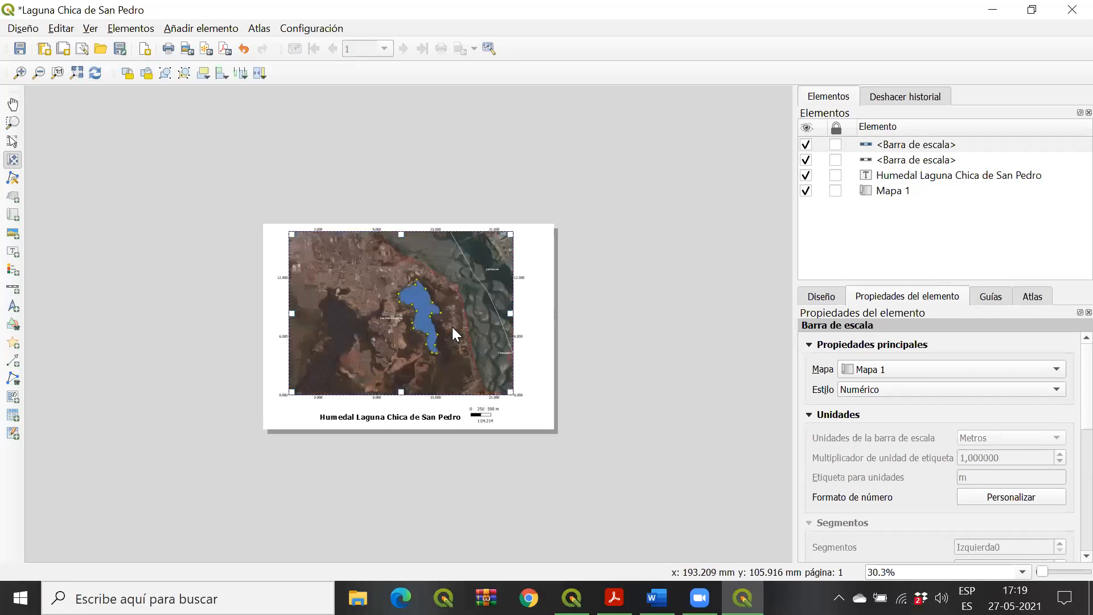
left_click(17, 77)
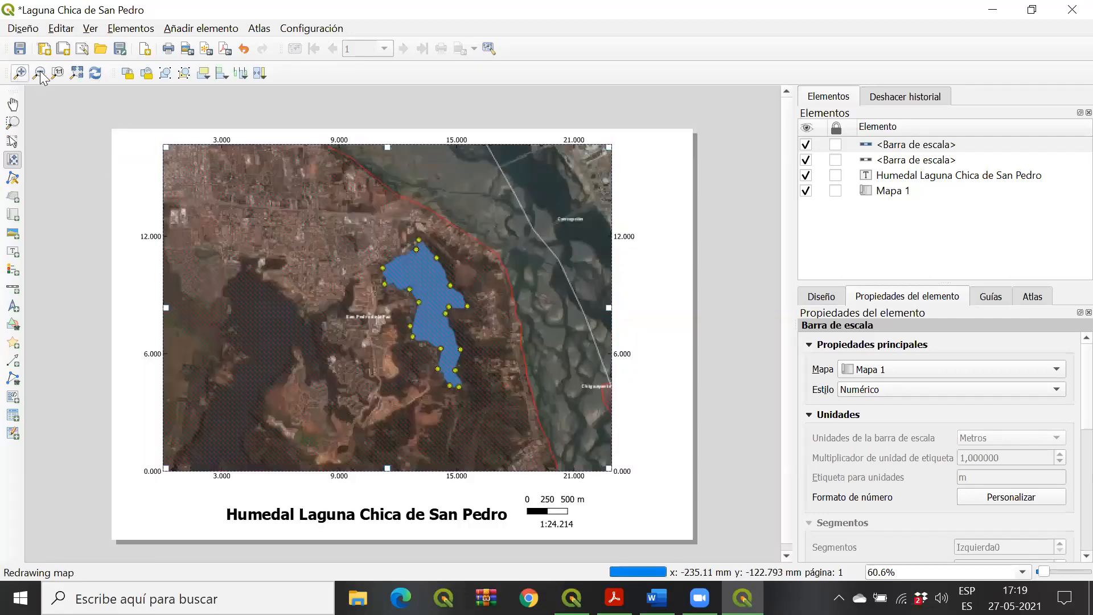
left_click(47, 74)
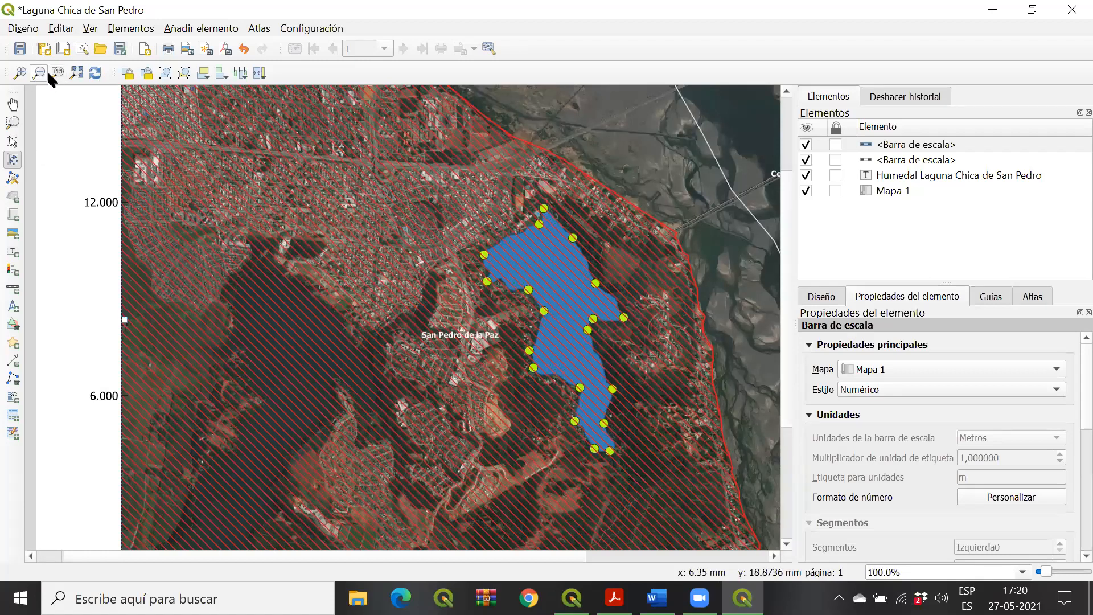
scroll(381, 279, "up", 2)
left_click_drag(516, 280, 403, 278)
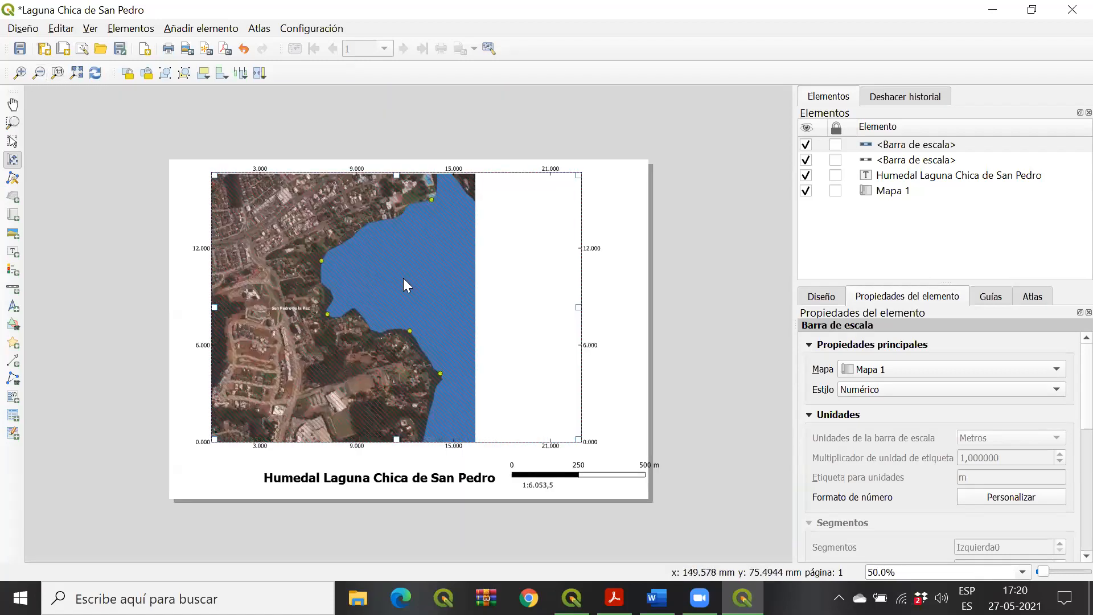
scroll(415, 295, "down", 2)
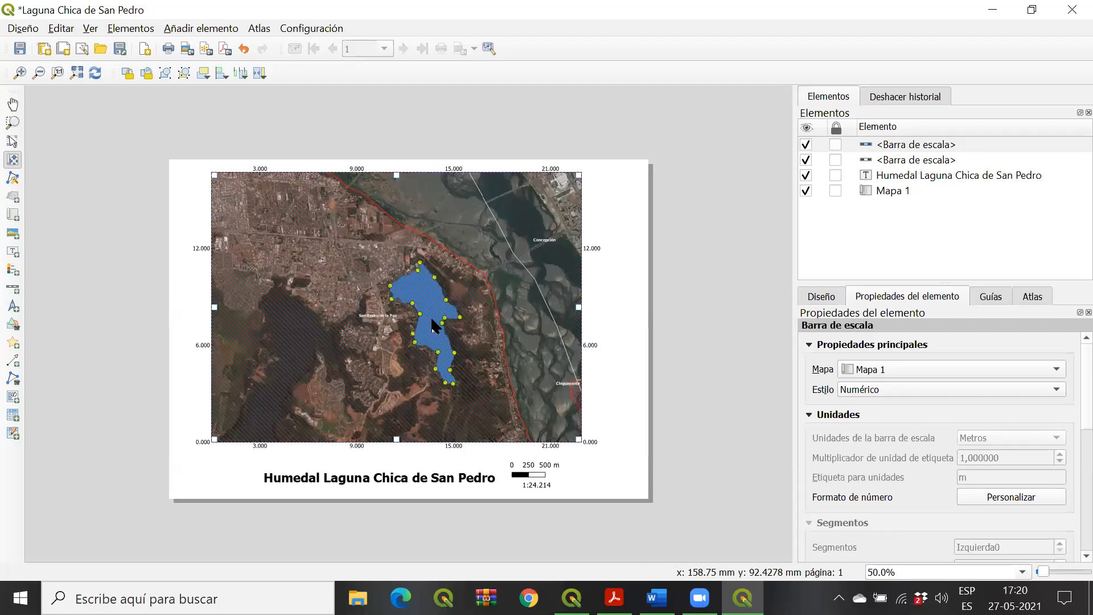
scroll(432, 316, "up", 1)
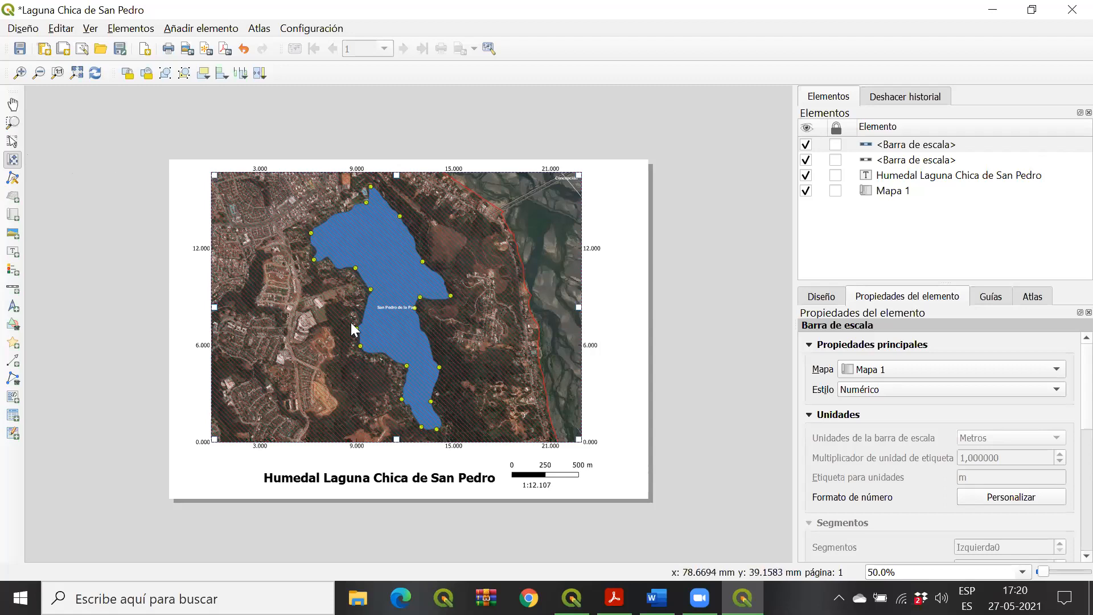
Step: Select Mapa 1, open its element properties and set its scale to 15000
left_click(12, 141)
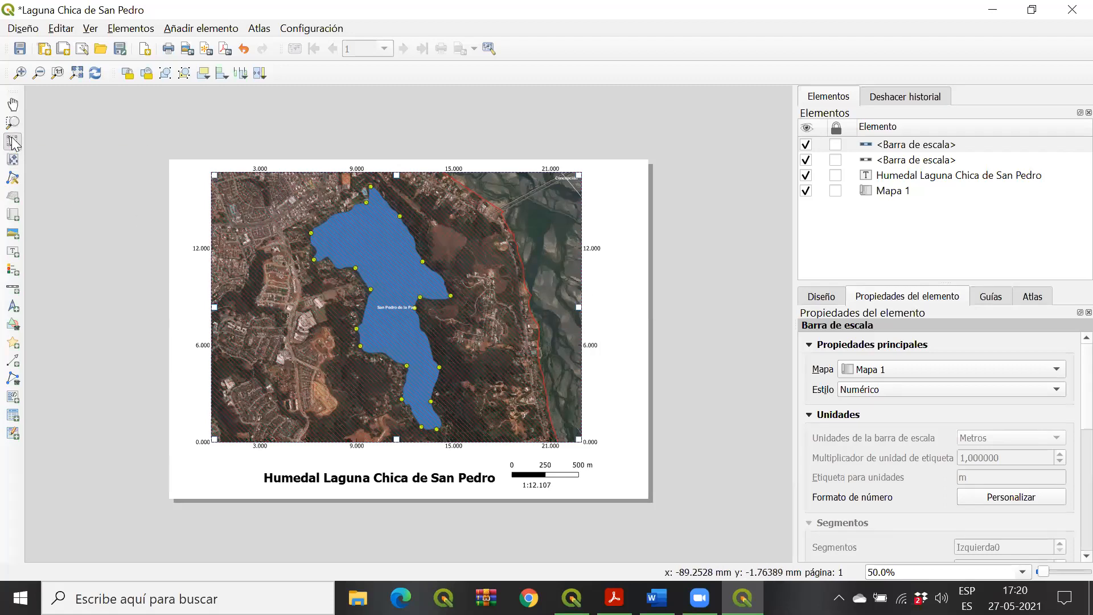
left_click(905, 191)
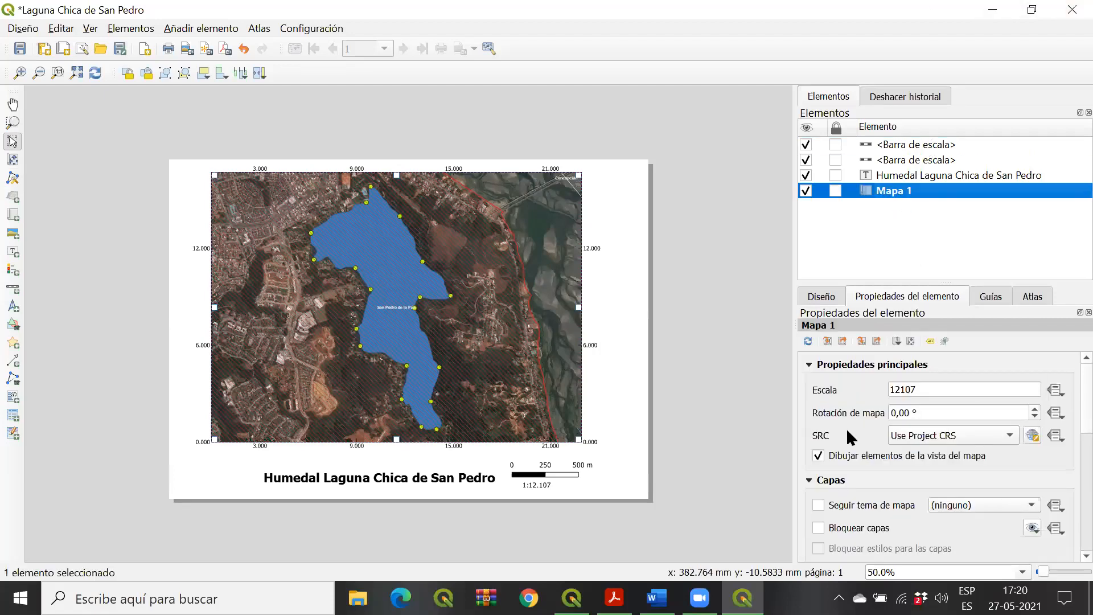
right_click(901, 190)
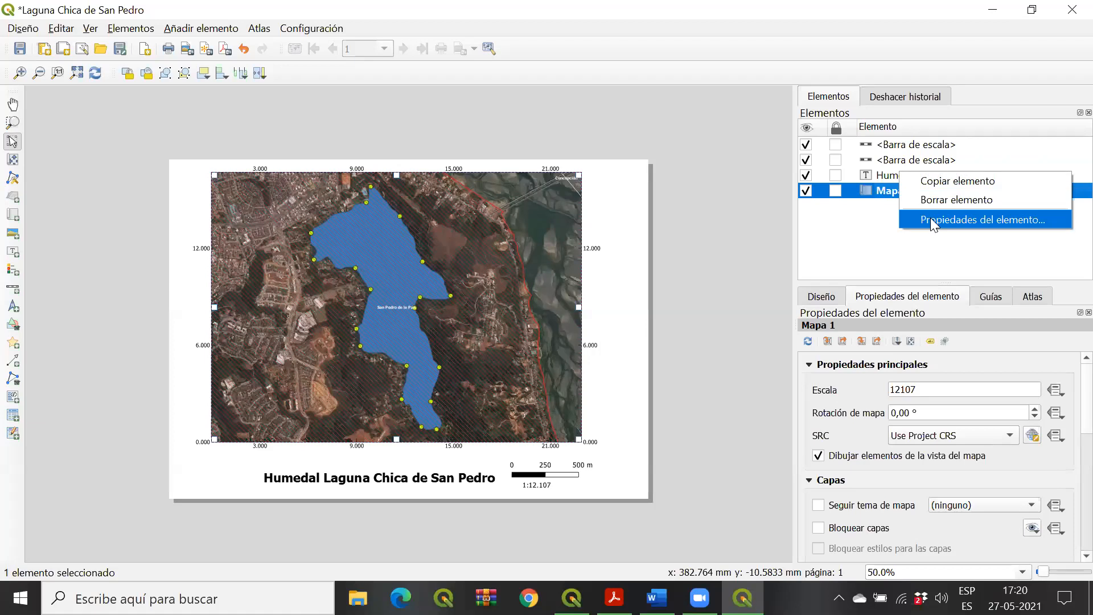
left_click(968, 220)
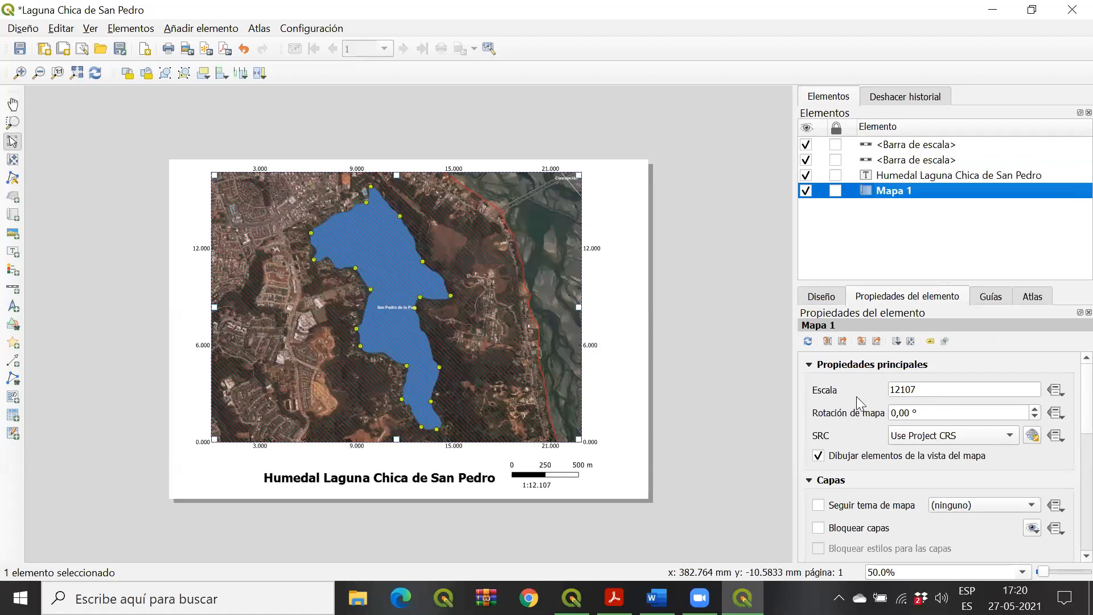
left_click(933, 393)
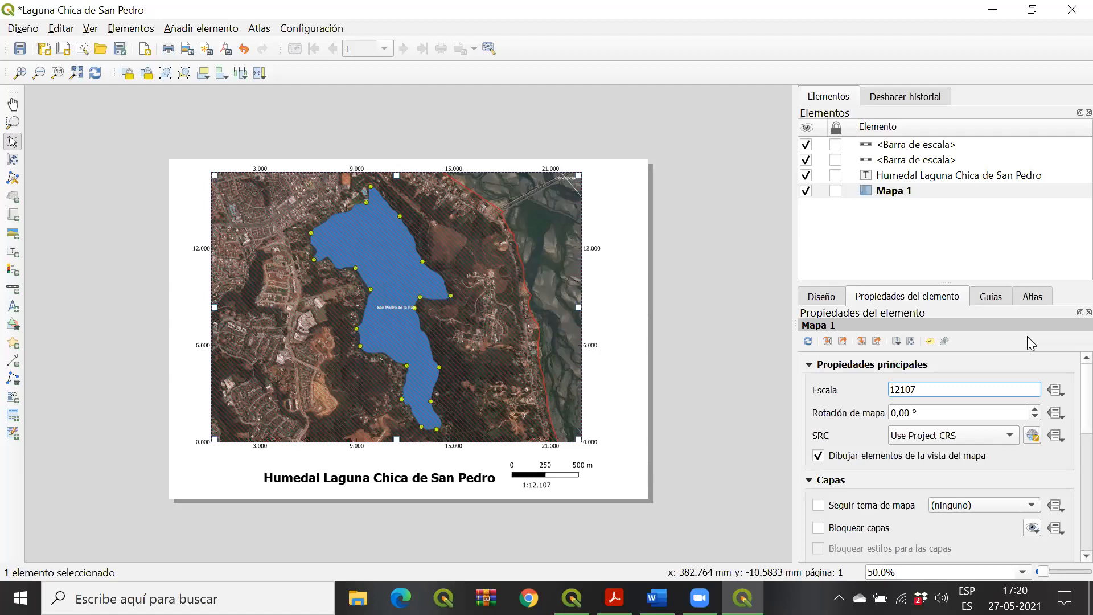
key("BackSpace")
key("BackSpace")
key("BackSpace")
key("BackSpace")
type("5000")
key("Return")
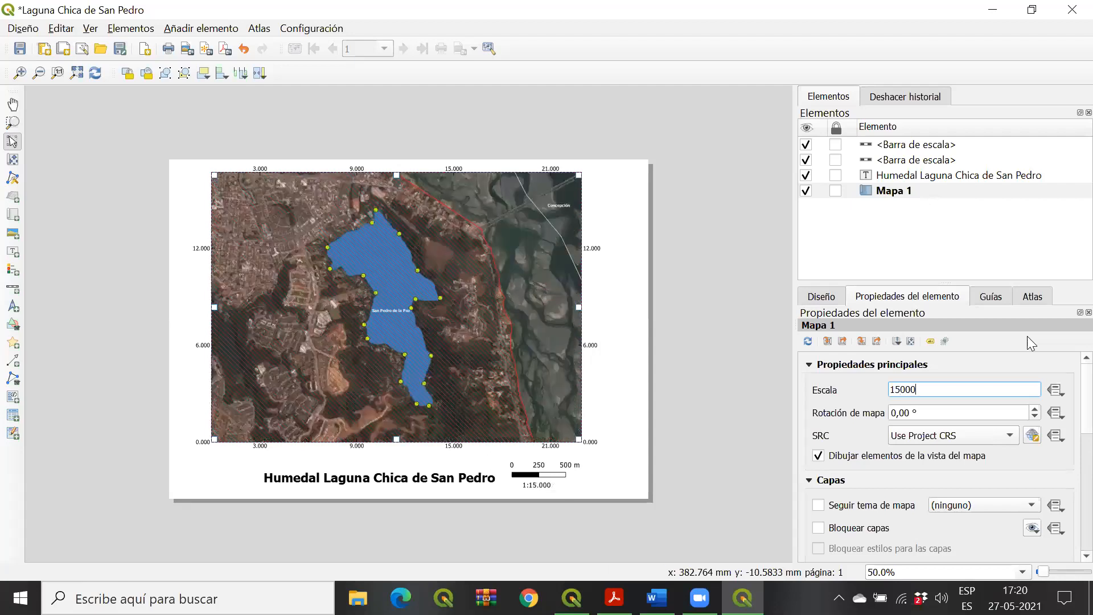
Step: Try a scale of 13000 for Mapa 1
key("BackSpace")
key("BackSpace")
key("BackSpace")
key("BackSpace")
type("3000")
key("Return")
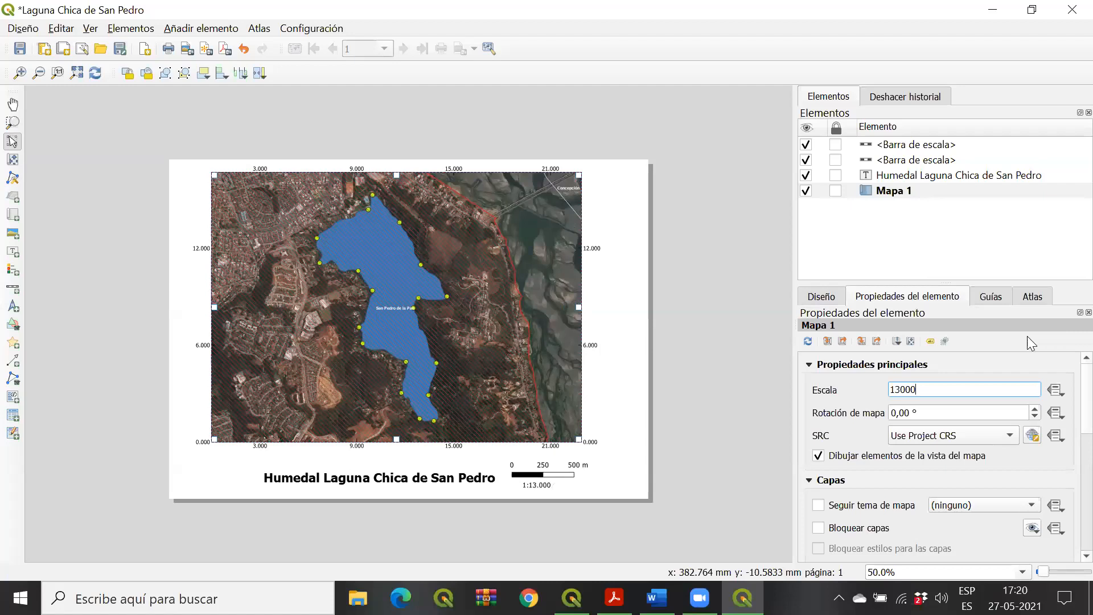
Step: Try a scale of 1000 for Mapa 1
key("BackSpace")
key("BackSpace")
key("BackSpace")
key("BackSpace")
type("0000")
key("BackSpace")
key("Return")
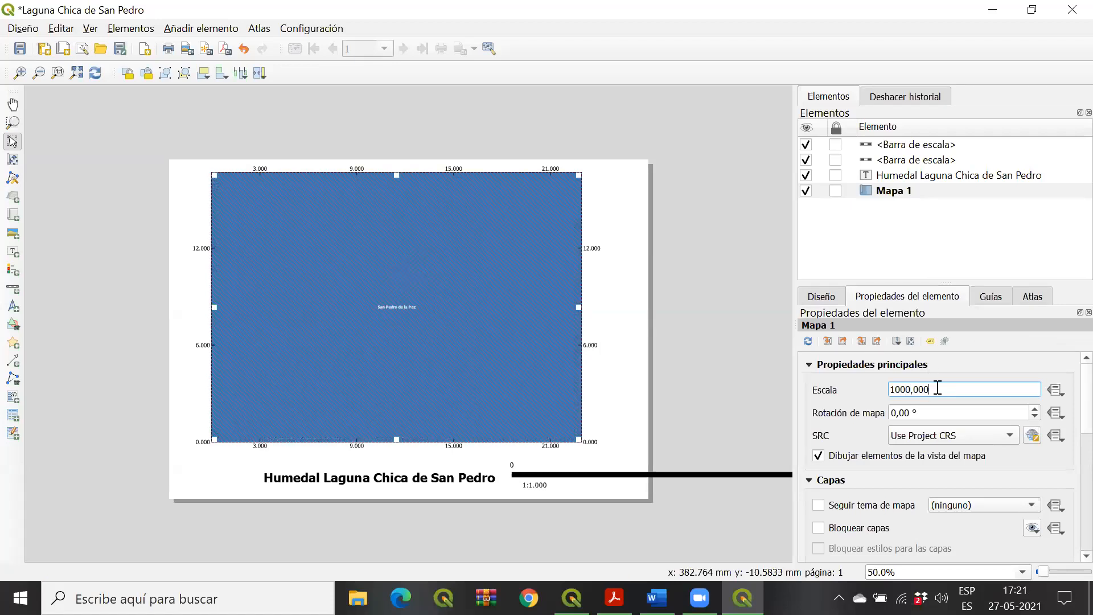
Step: Try Mapa 1 at scale 20000 and return it to 15000
left_click_drag(937, 387, 859, 383)
type("200000")
key("Return")
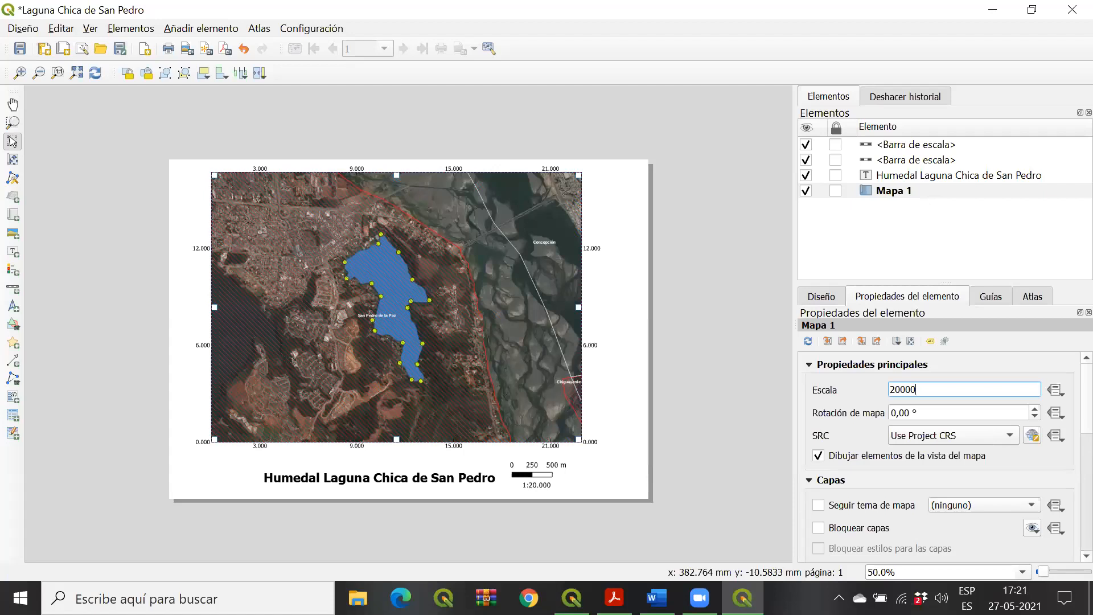
key("BackSpace")
key("Return")
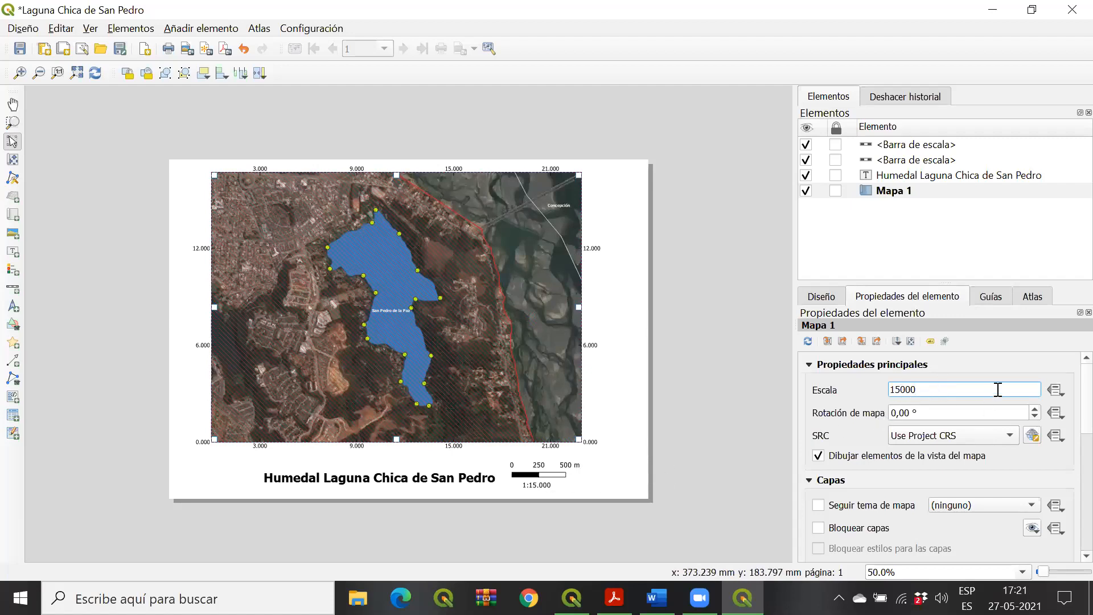
Step: Move the Humedal Laguna Chica de San Pedro title slightly up and left so it sits closer beneath the map
right_click(889, 194)
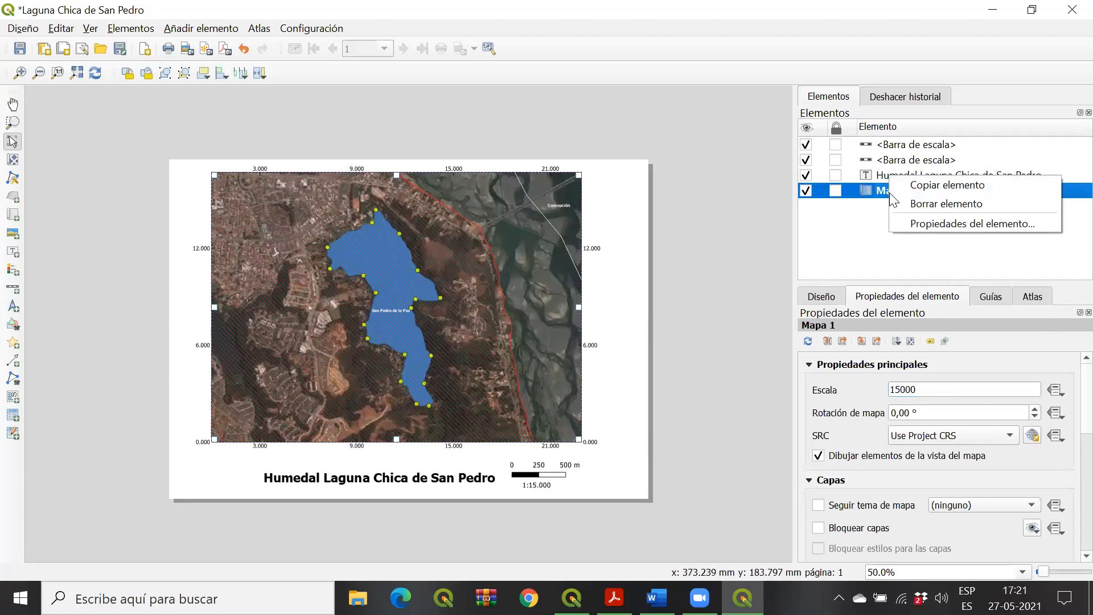
left_click(634, 479)
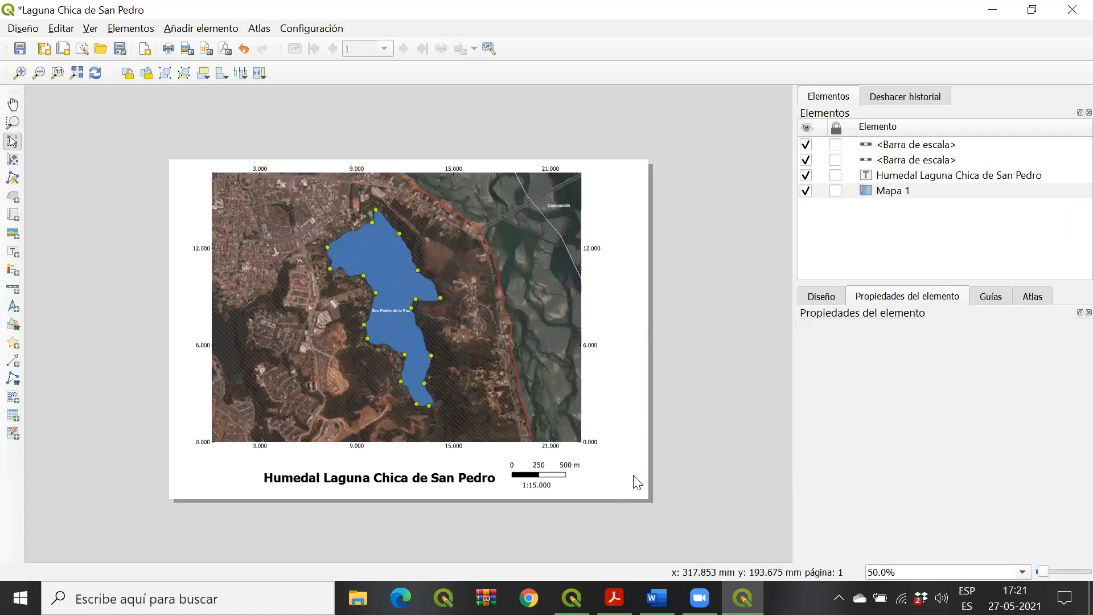
left_click(550, 486)
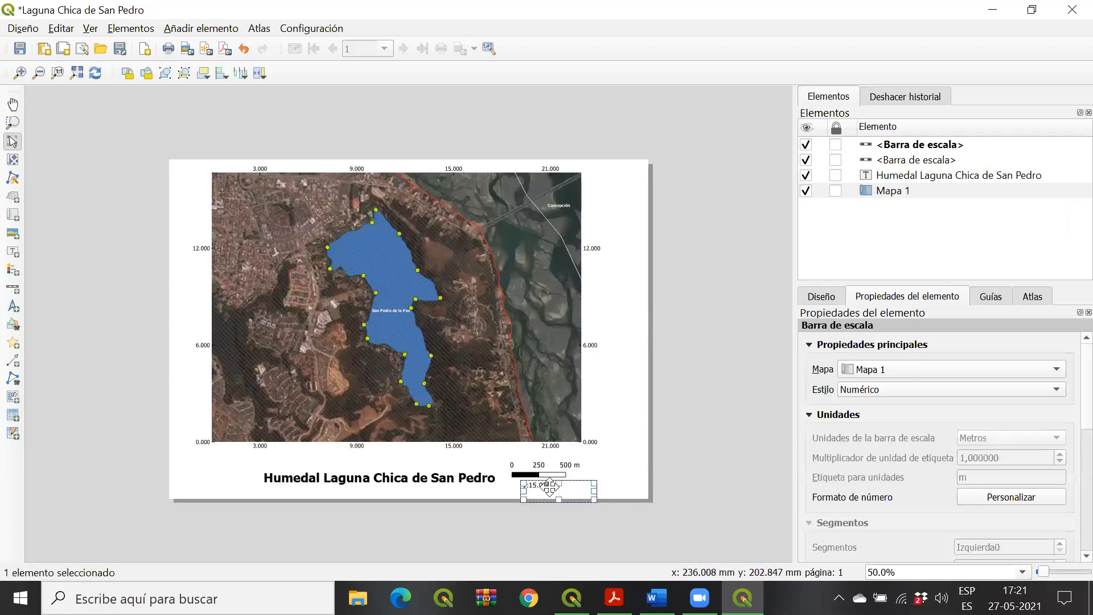
left_click(638, 472)
left_click(488, 480)
mouse_move(457, 478)
left_mouse_down()
mouse_move(441, 472)
mouse_move(454, 467)
left_mouse_up()
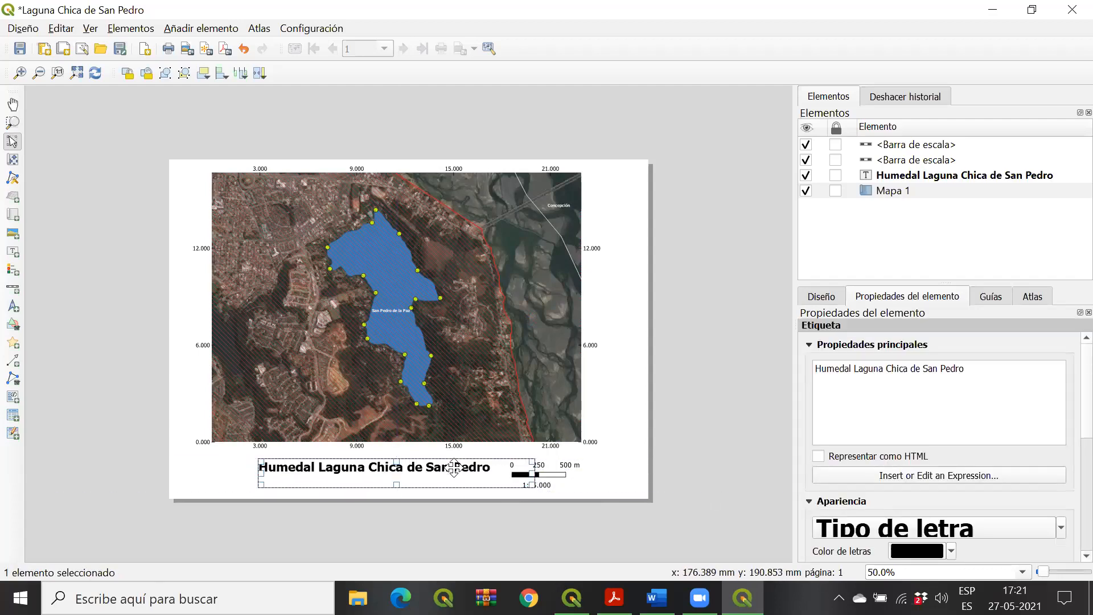
left_click(447, 473)
left_click(704, 360)
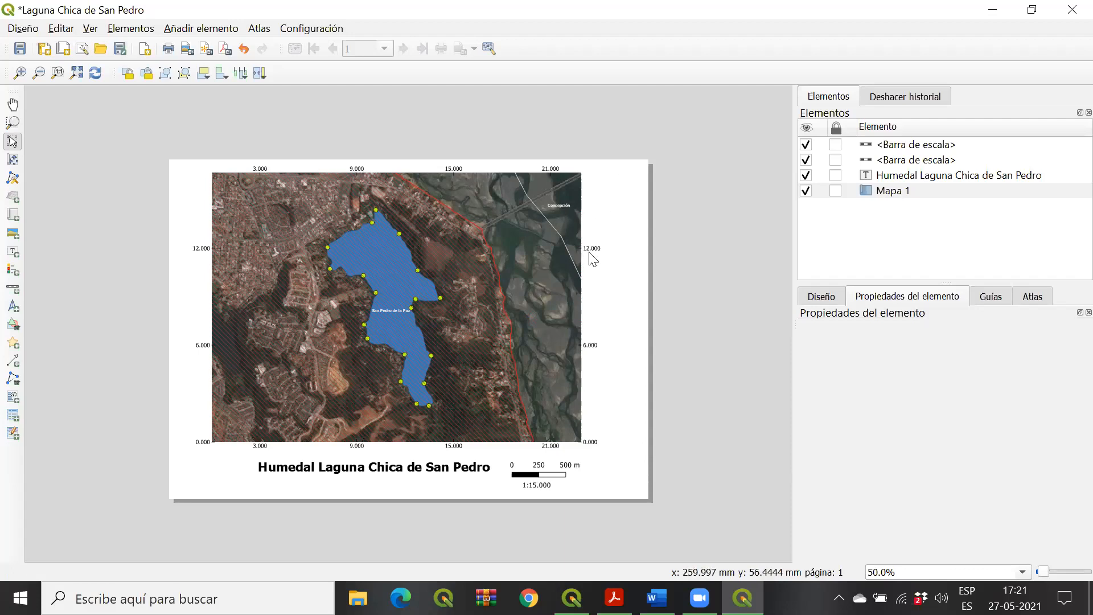
Step: Add a small north arrow beside the scale bars near the page's lower-right corner and move it slightly up
left_click(828, 301)
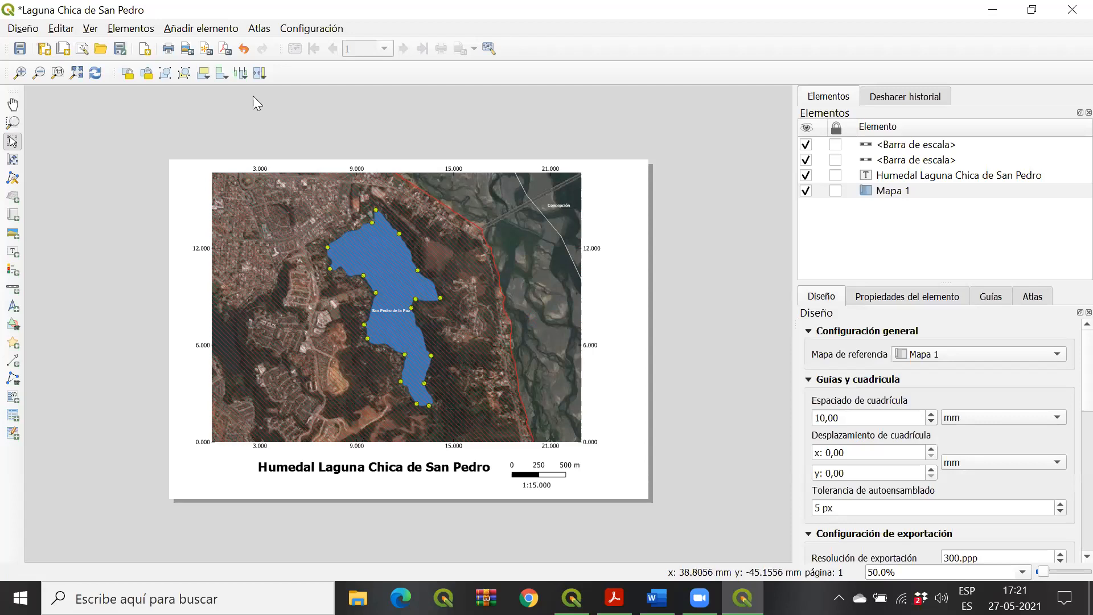
key("alt+a")
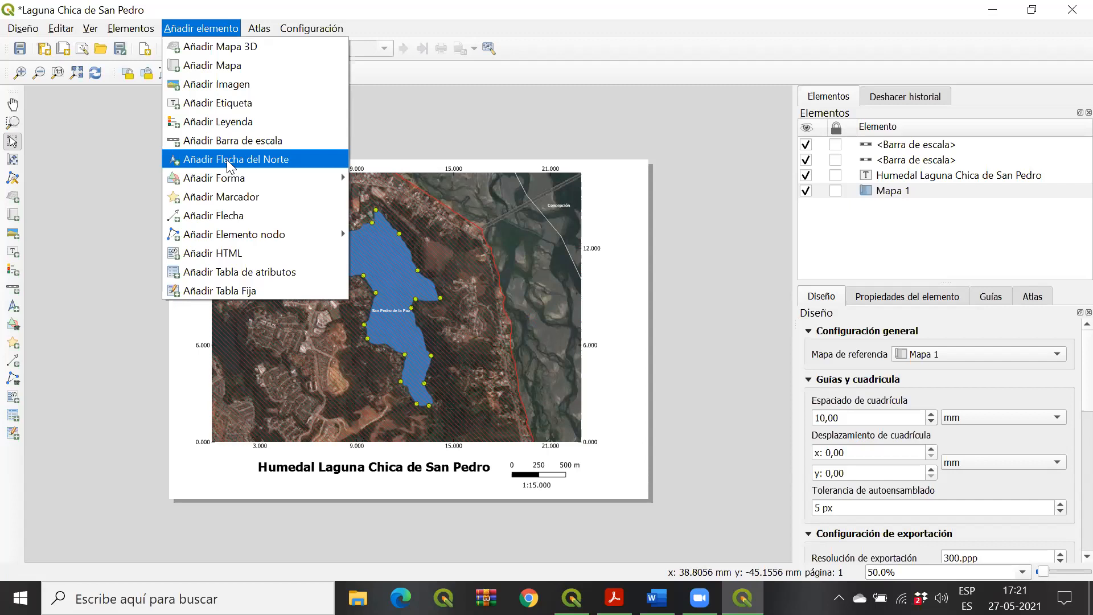
left_click(228, 162)
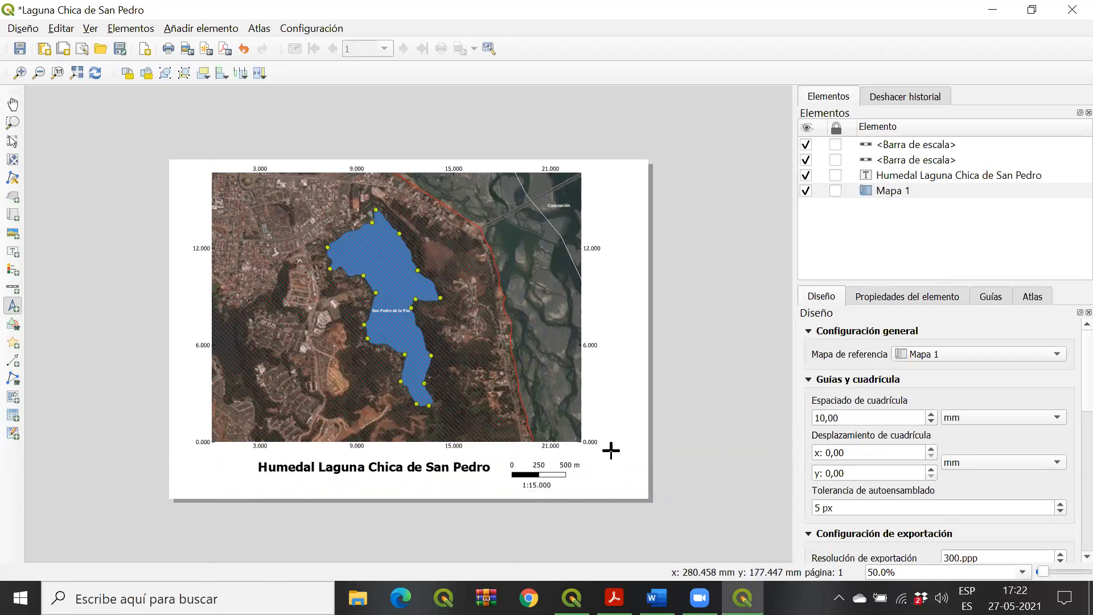
left_click_drag(597, 456, 626, 484)
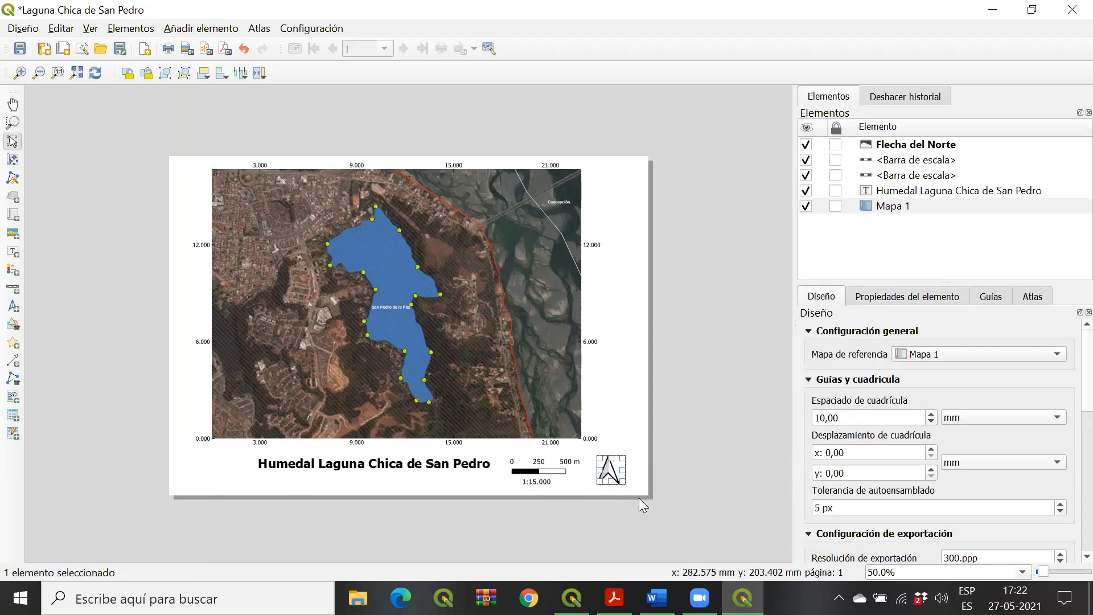
left_click(709, 417)
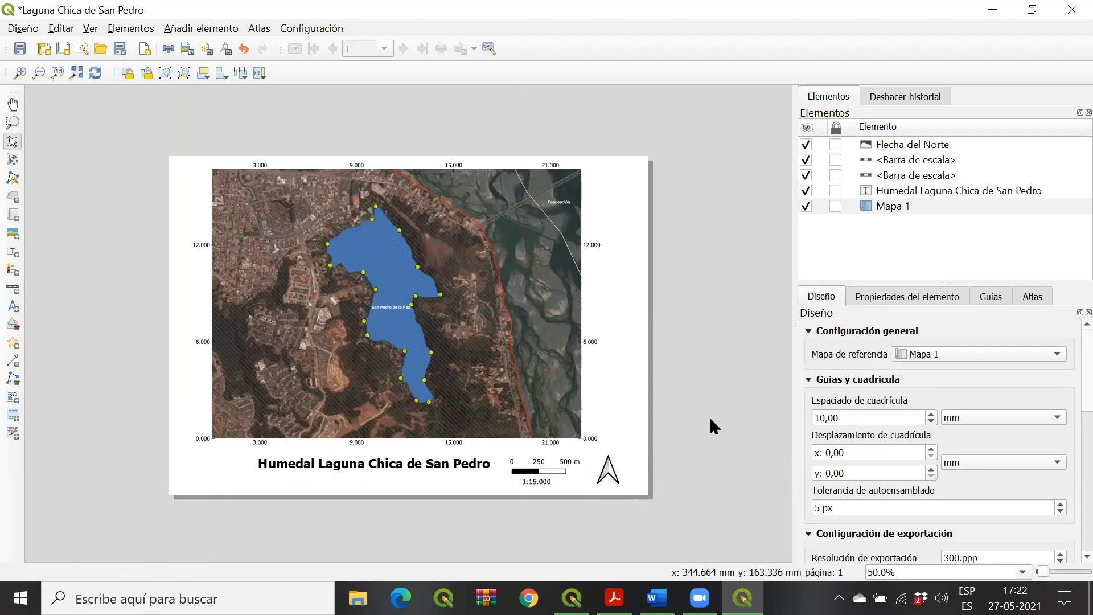
left_click(614, 478)
Step: Shrink Mapa 1's frame from its lower-right corner and move it right and slightly down, roughly centring it horizontally on the page
left_click_drag(629, 487, 531, 405)
left_click(667, 408)
left_click(493, 358)
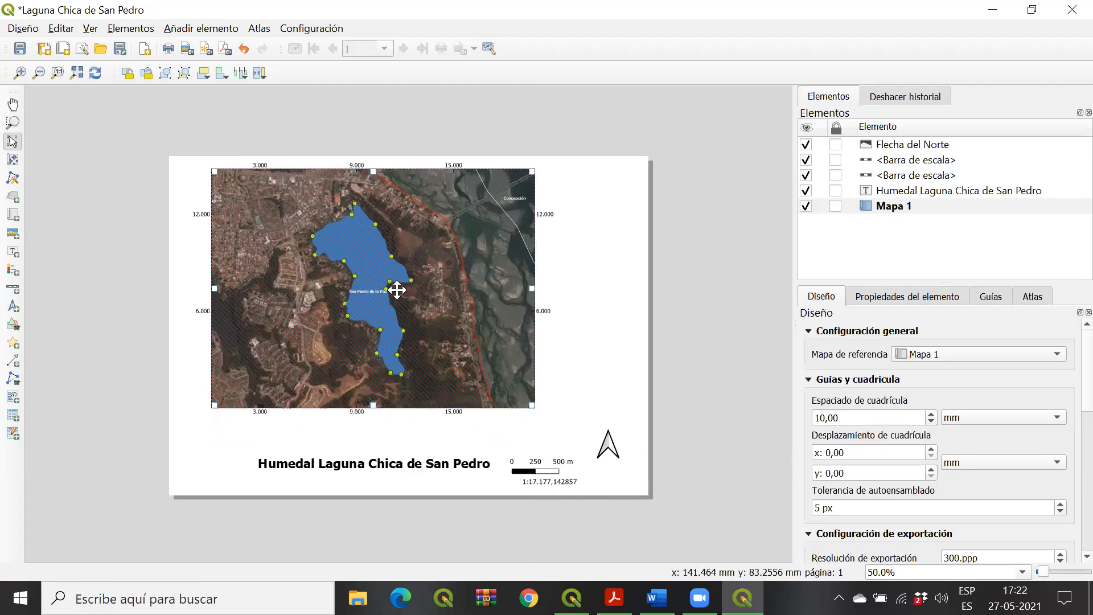
left_click_drag(356, 265, 380, 271)
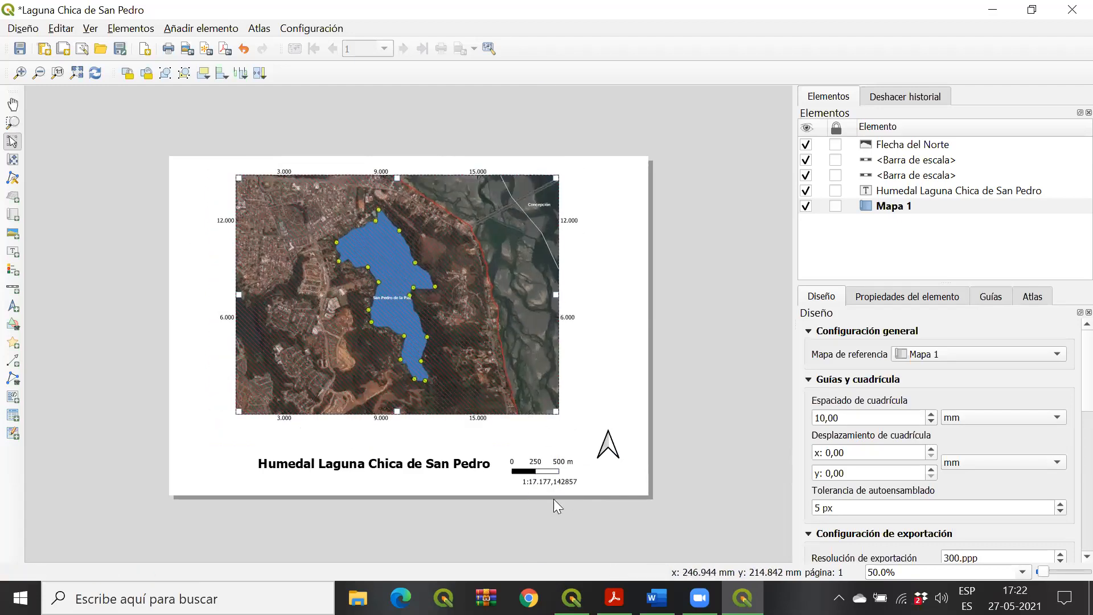
Step: Nudge Mapa 1 up, raise the title closer beneath it, and shift the north arrow up and left
mouse_move(419, 331)
left_mouse_down()
mouse_move(431, 339)
mouse_move(416, 337)
left_mouse_up()
left_click(607, 452)
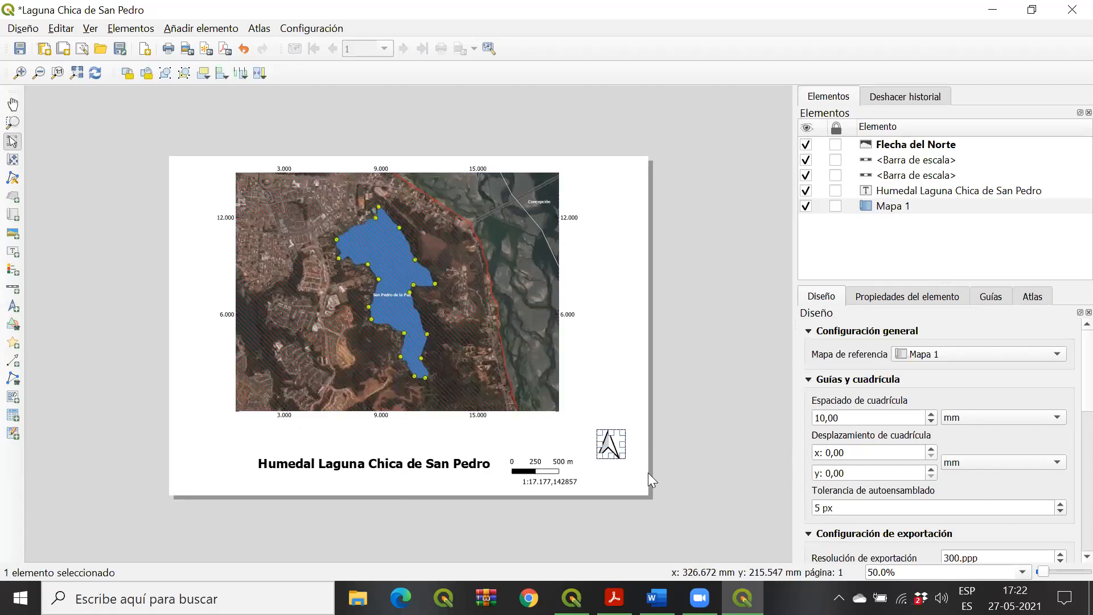
left_click(447, 467)
left_click_drag(442, 461, 449, 440)
left_click(609, 447)
left_click_drag(615, 447, 593, 437)
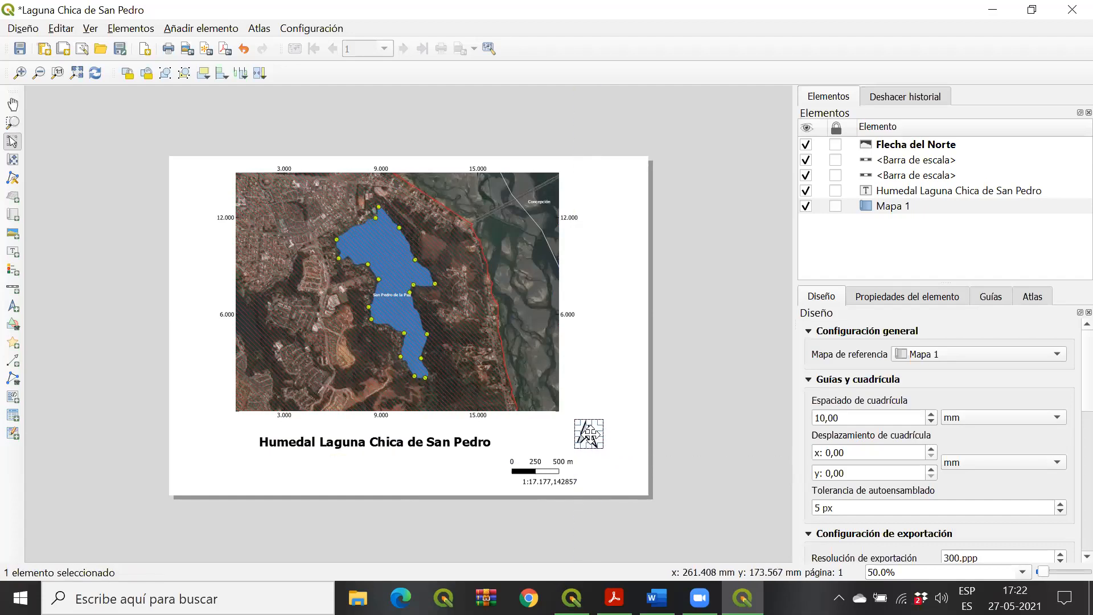
Step: Open the item properties of the Flecha del Norte element
left_click(938, 149)
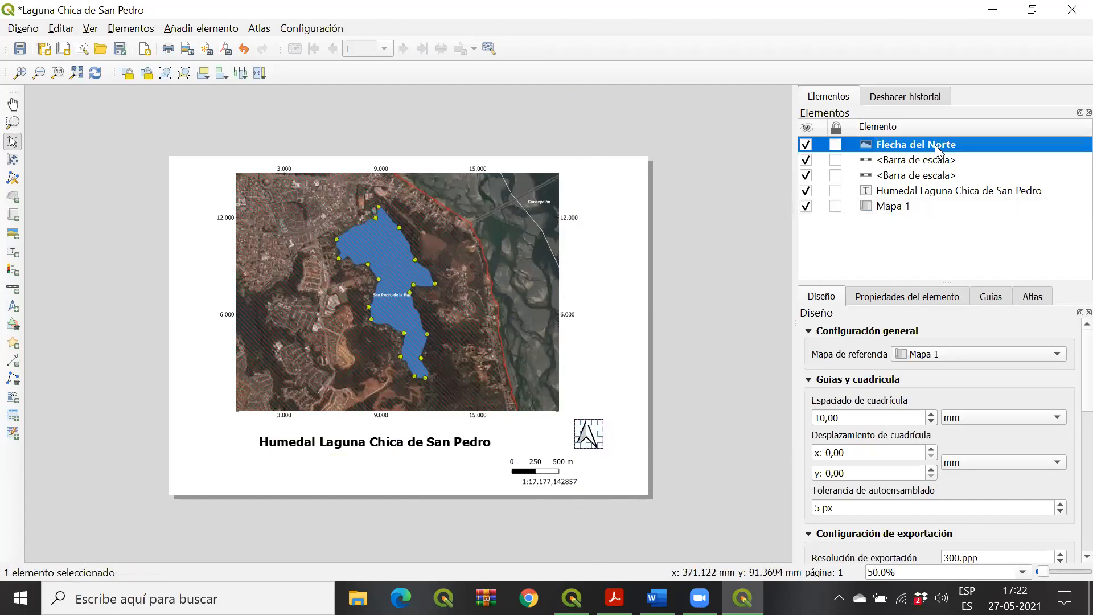
right_click(938, 149)
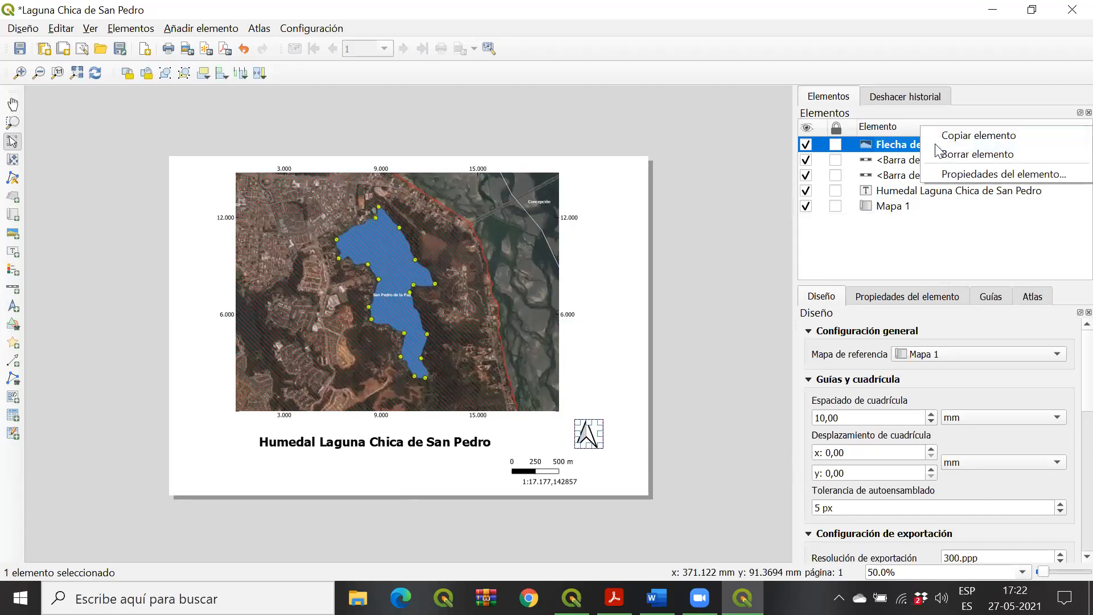
left_click(893, 153)
right_click(890, 148)
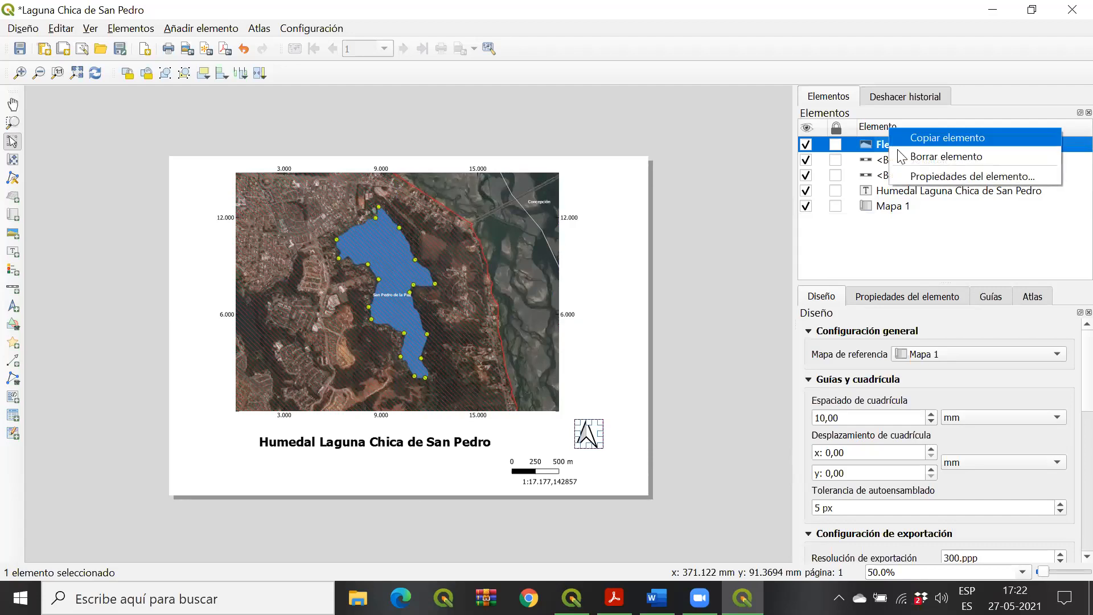
left_click(911, 175)
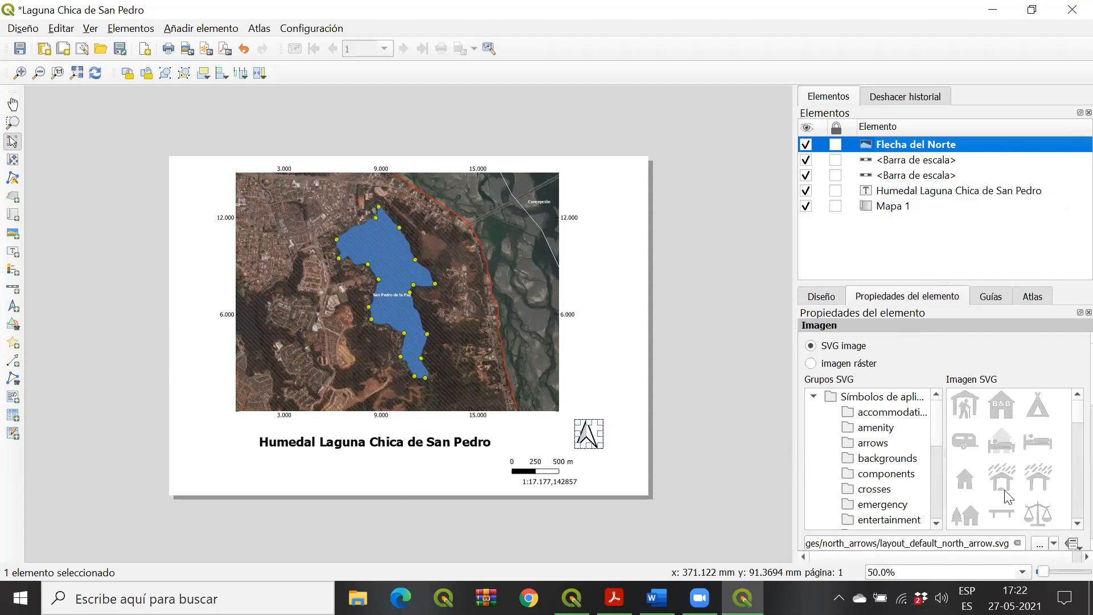
Step: Browse the SVG symbol groups and try WindRose_02.svg from wind_roses as the north arrow image
left_click(910, 416)
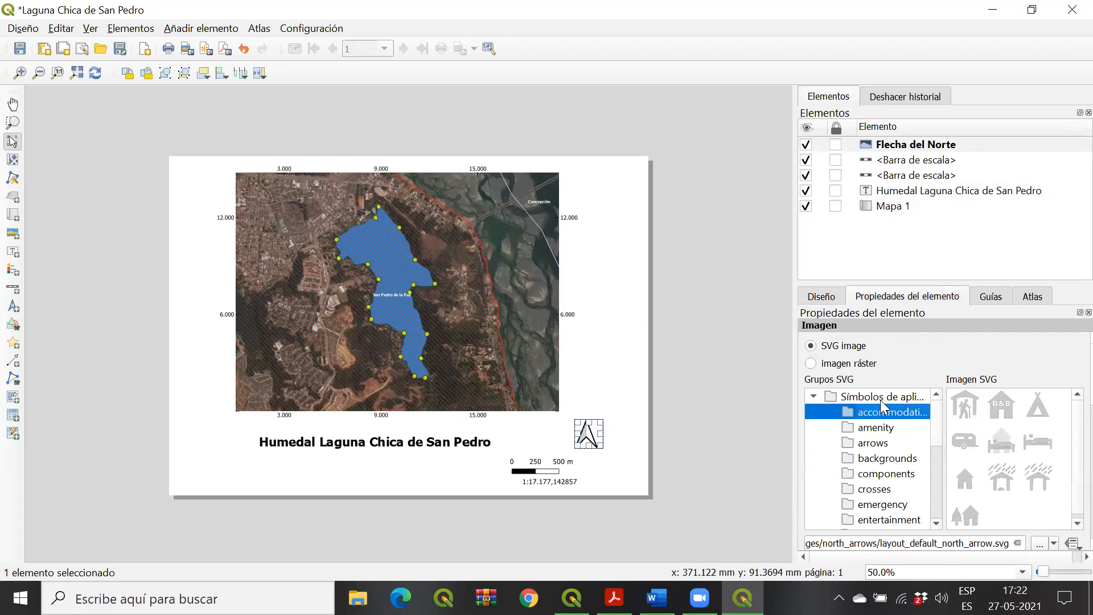
left_click(871, 431)
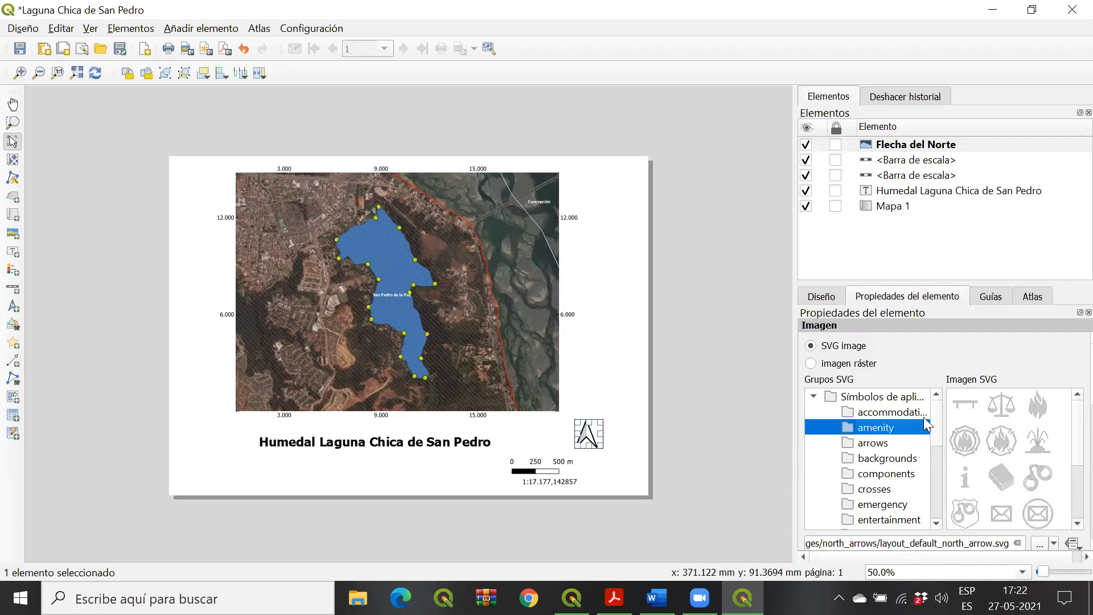
left_click_drag(937, 411, 939, 461)
left_click(890, 427)
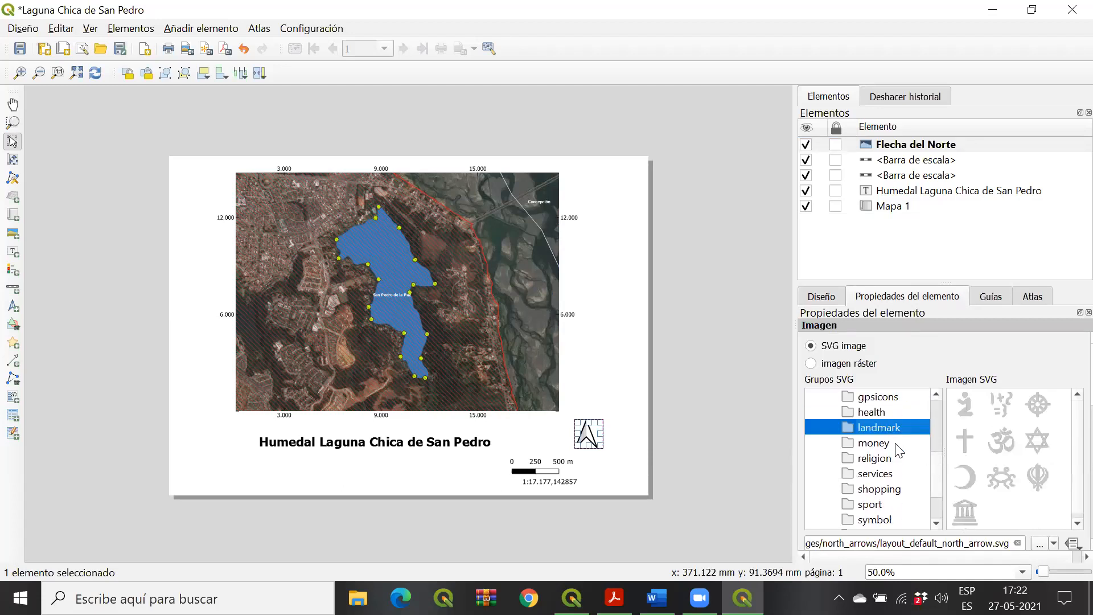
left_click(873, 504)
scroll(876, 499, "down", 2)
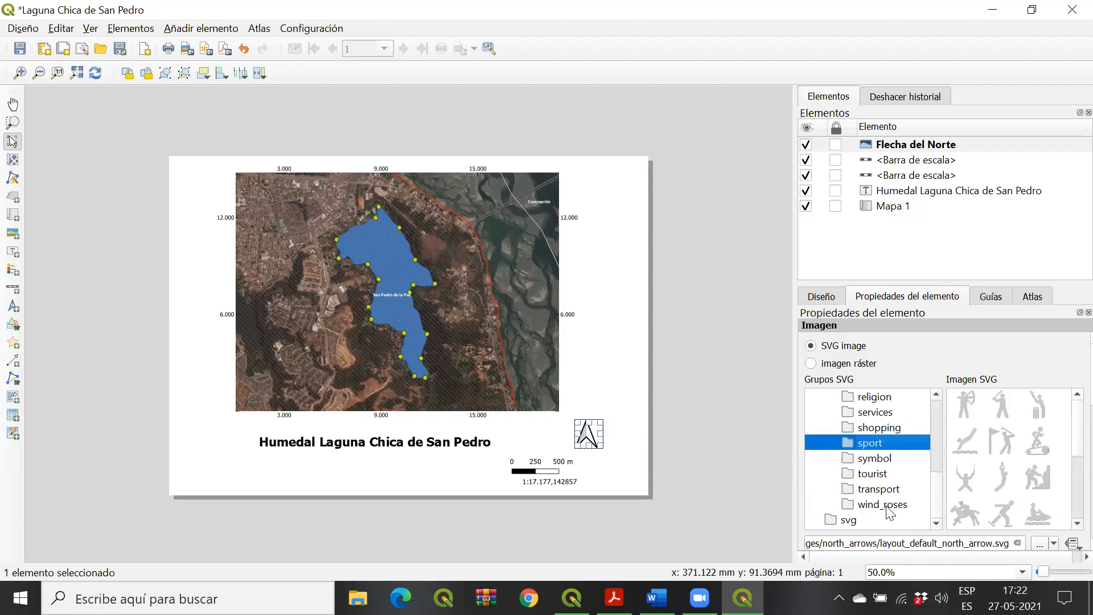
left_click(892, 506)
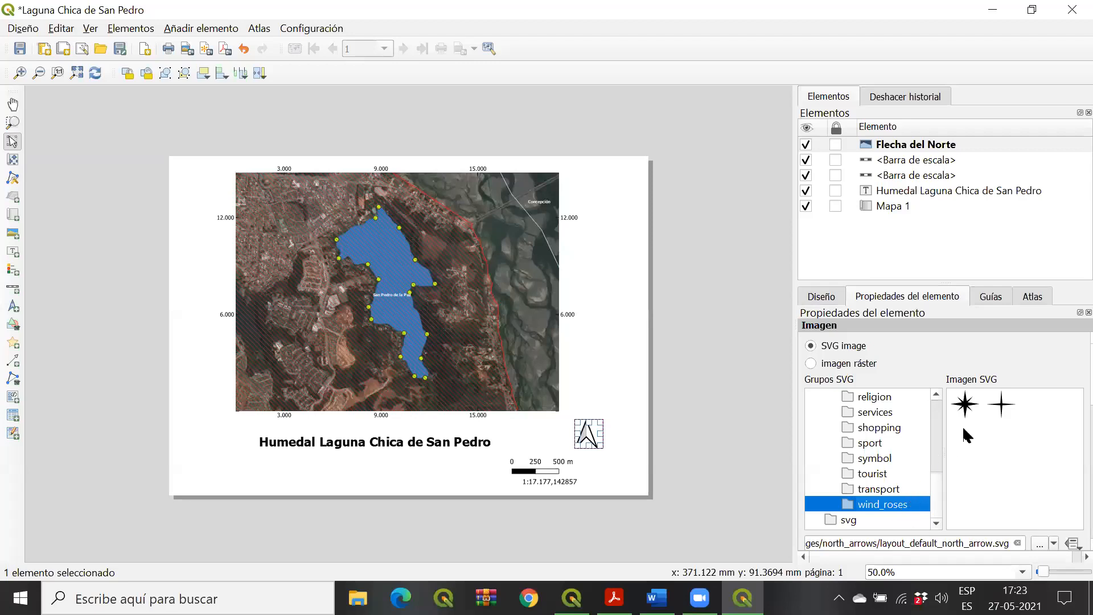
left_click(1003, 407)
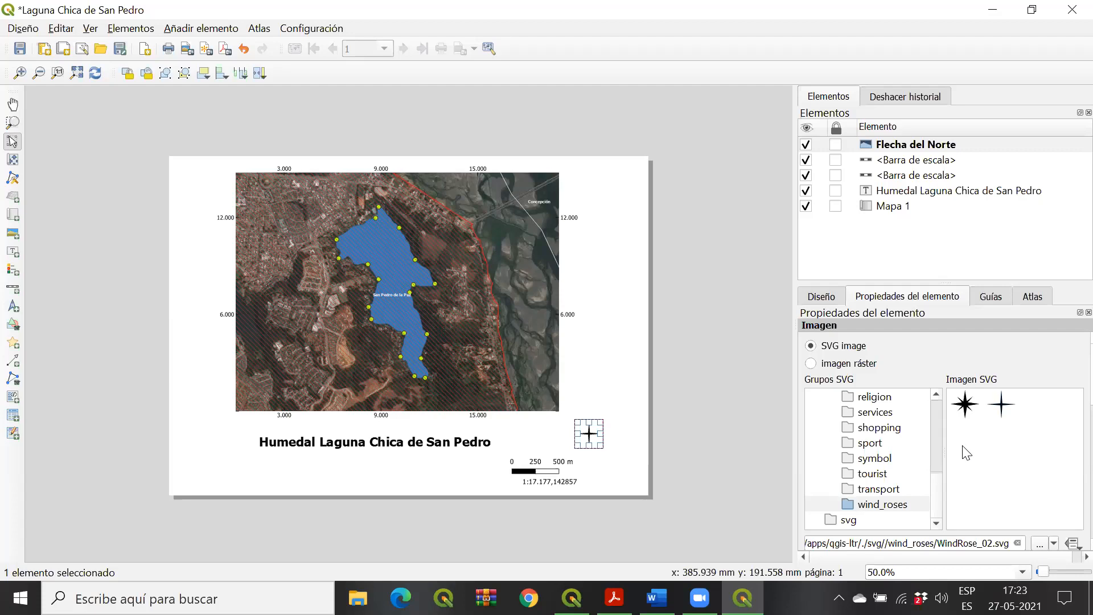
left_click(877, 506)
left_click(1000, 408)
Step: Change the north arrow's image to NorthArrow_02.svg from the arrows SVG group
left_click(877, 458)
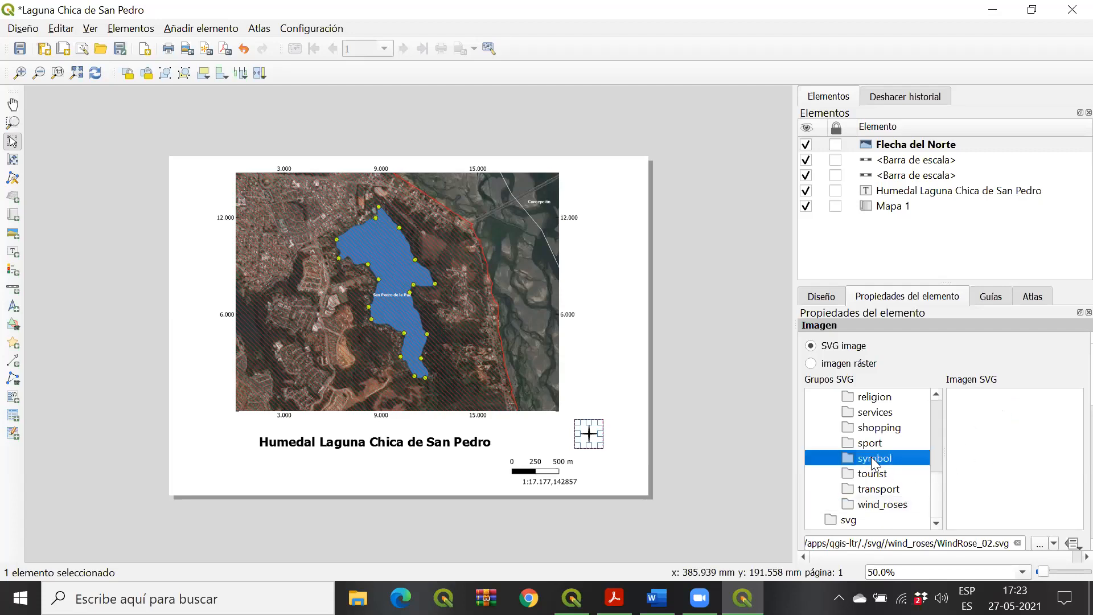
scroll(888, 472, "up", 2)
left_click(891, 459)
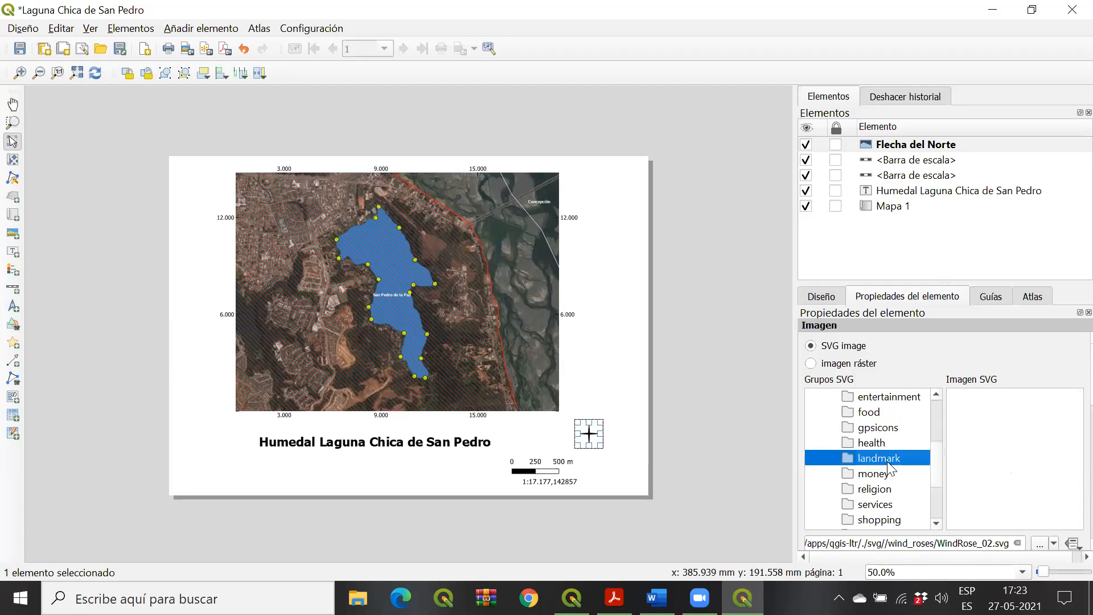
scroll(896, 470, "up", 1)
scroll(898, 471, "up", 2)
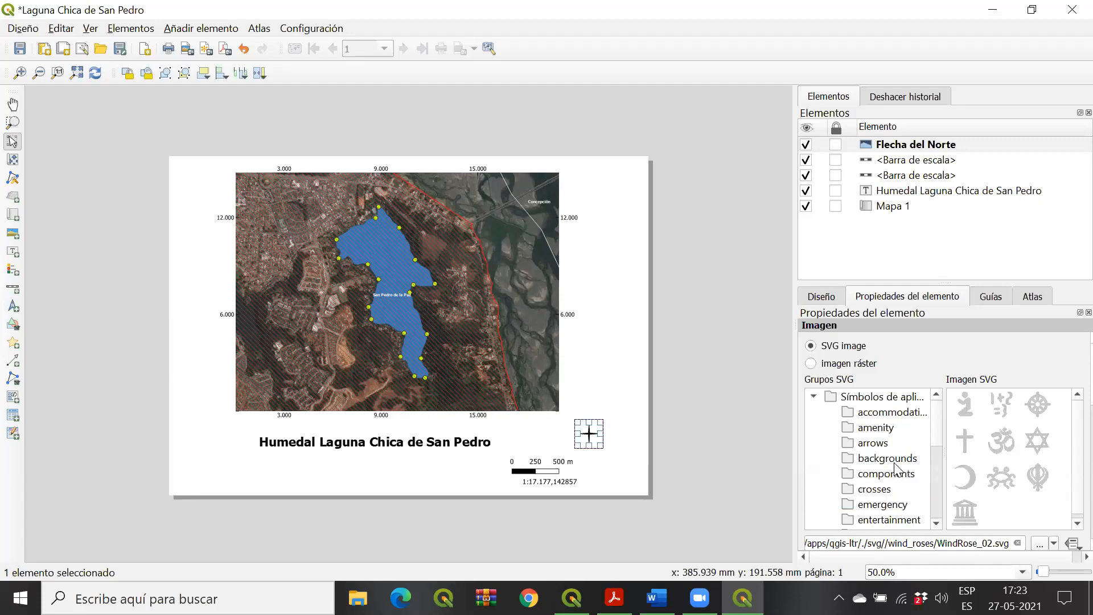
left_click(886, 449)
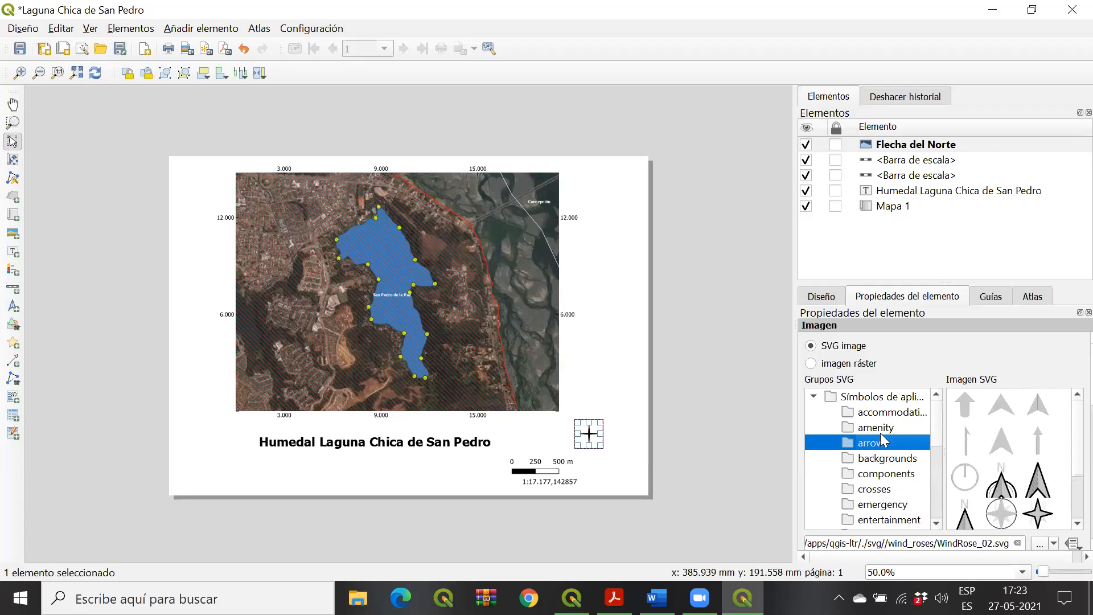
left_click(1001, 483)
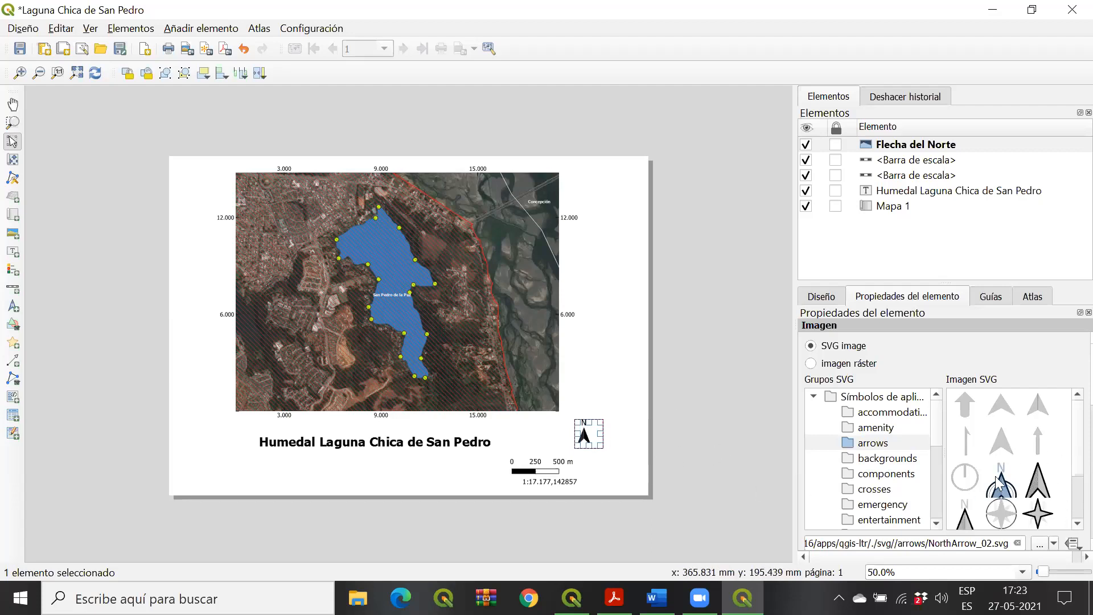
left_click(1041, 517)
left_click(1028, 466)
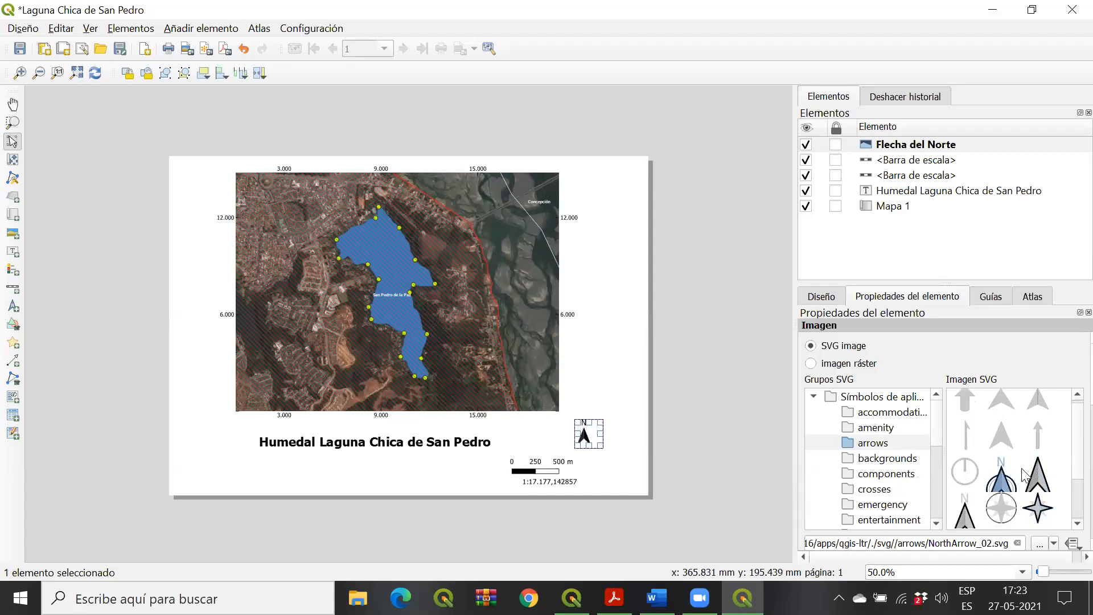
left_click(1000, 467)
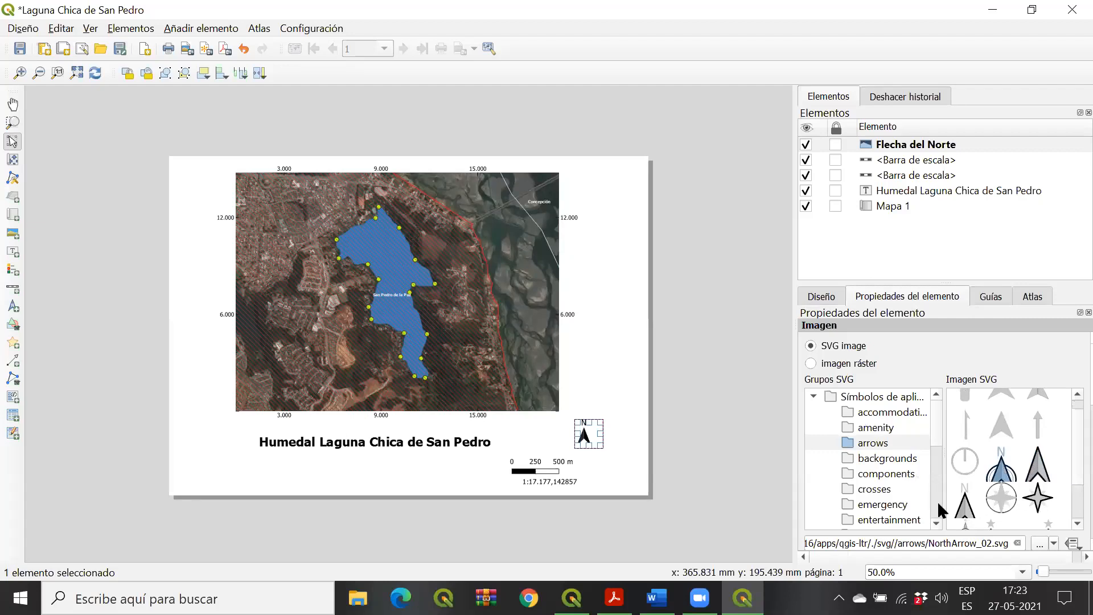
left_click(696, 379)
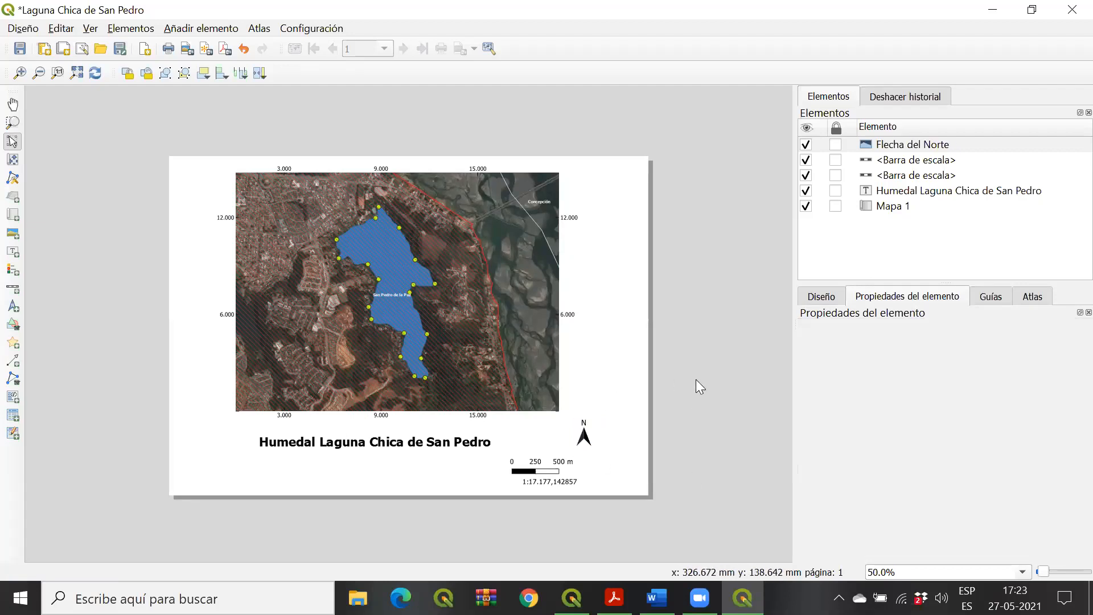
Step: Move the north arrow left so it sits directly above the graphic scale bar
left_click(589, 435)
left_click(681, 429)
left_click(591, 443)
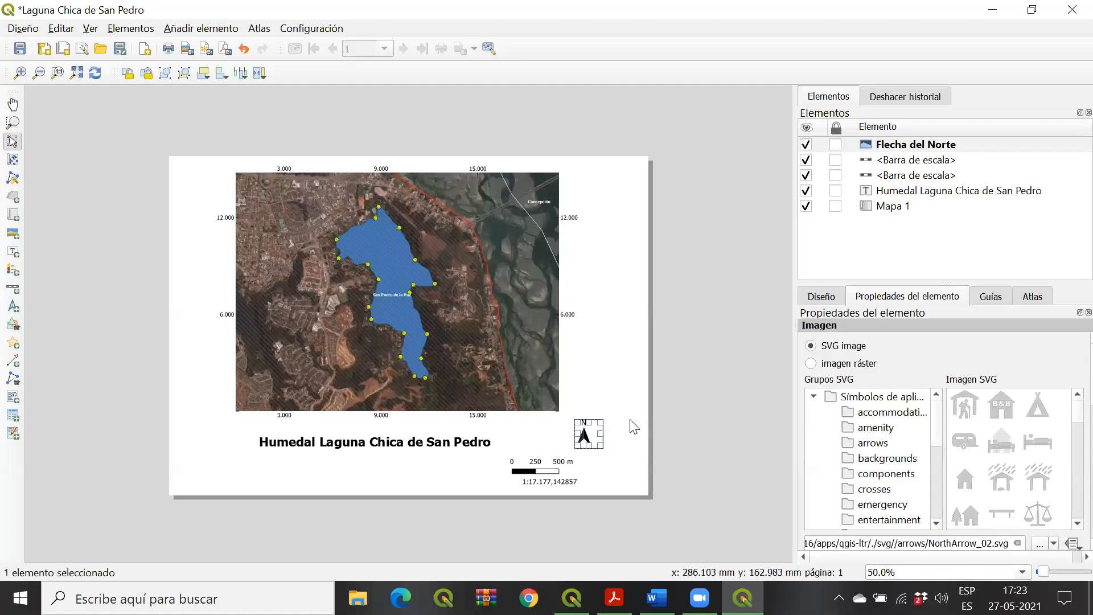
left_click_drag(584, 436, 535, 433)
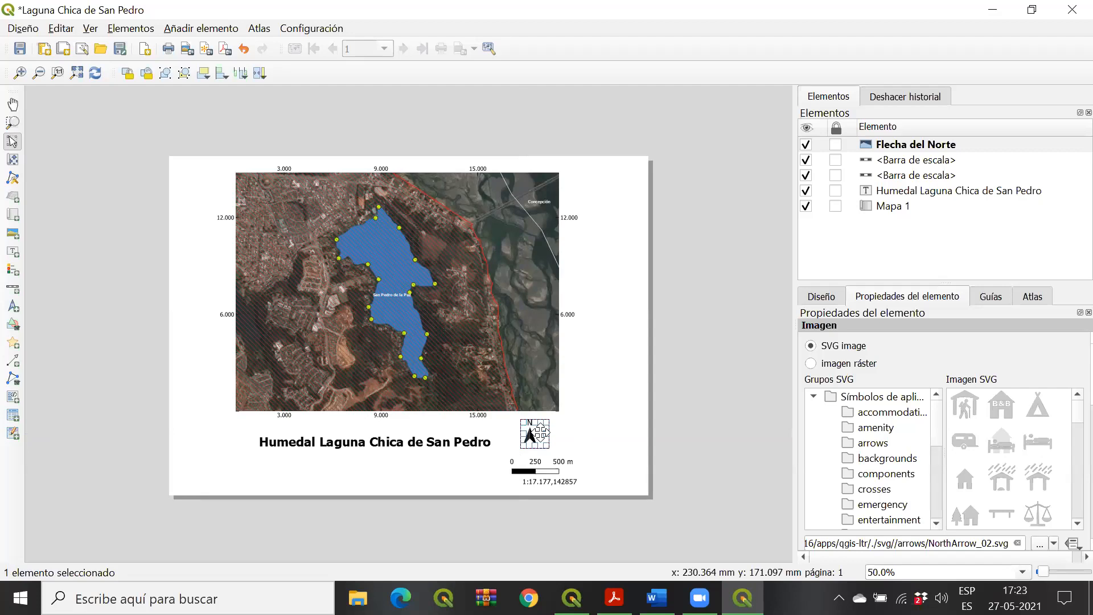
Step: Move the graphic and numeric scale bars together up and left, close beneath the north arrow
left_click(652, 464)
left_click_drag(591, 485, 550, 454)
left_click(559, 461)
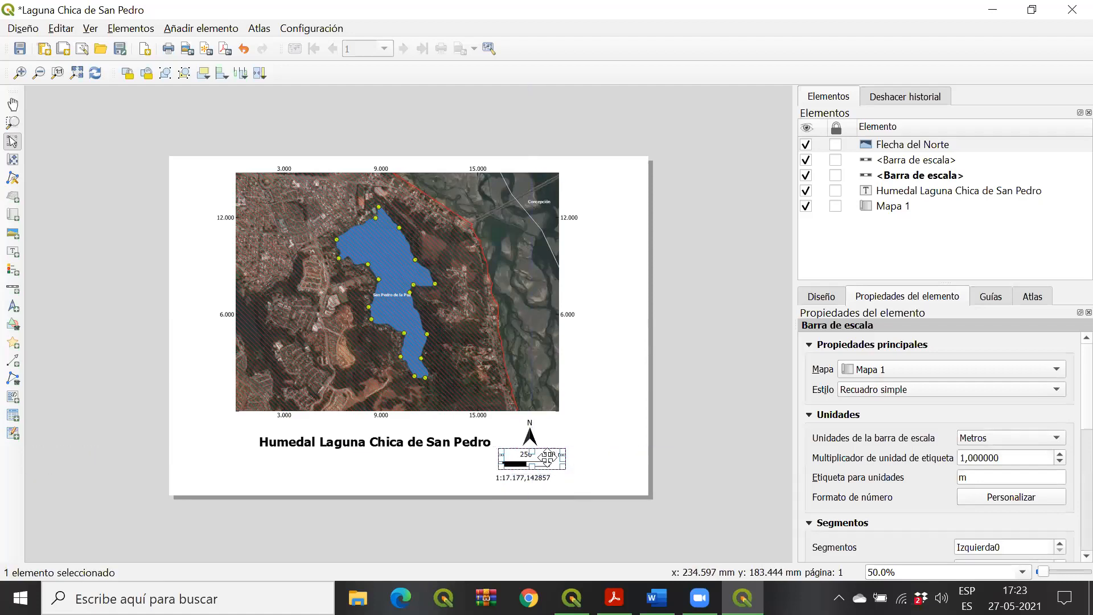
Step: Set the scale of Mapa 1 to 15000
left_click(896, 215)
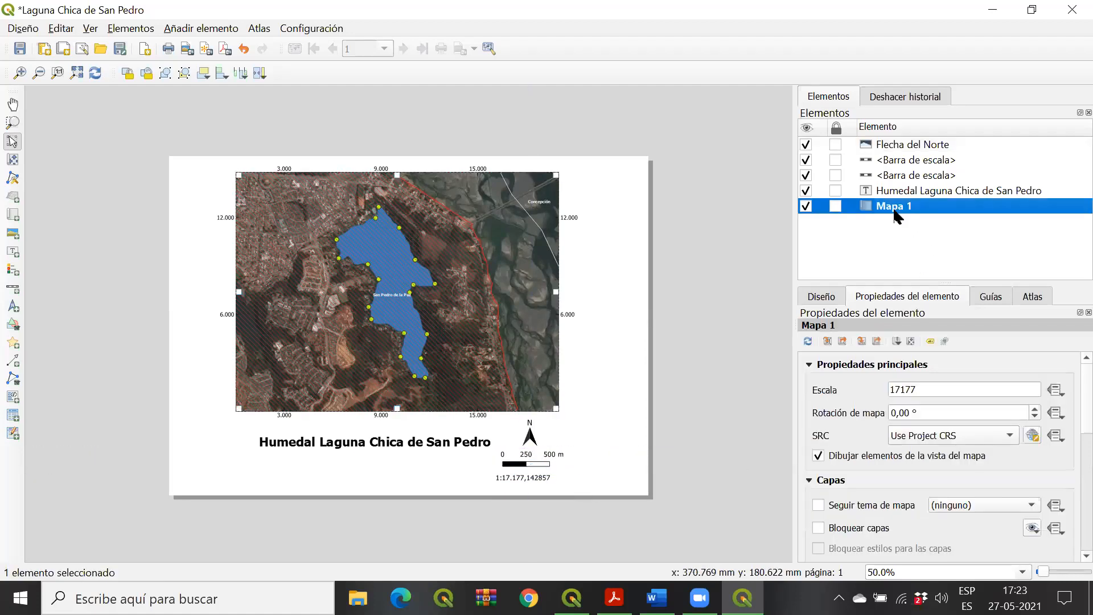
left_click(932, 388)
left_click_drag(906, 393, 896, 389)
type("5")
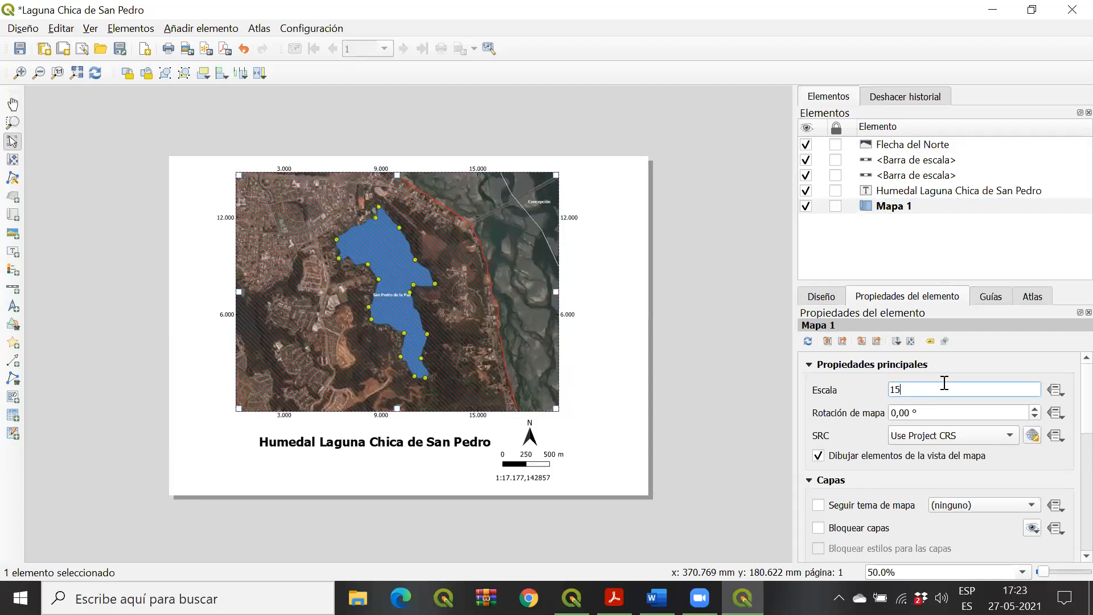
type("000")
key("Return")
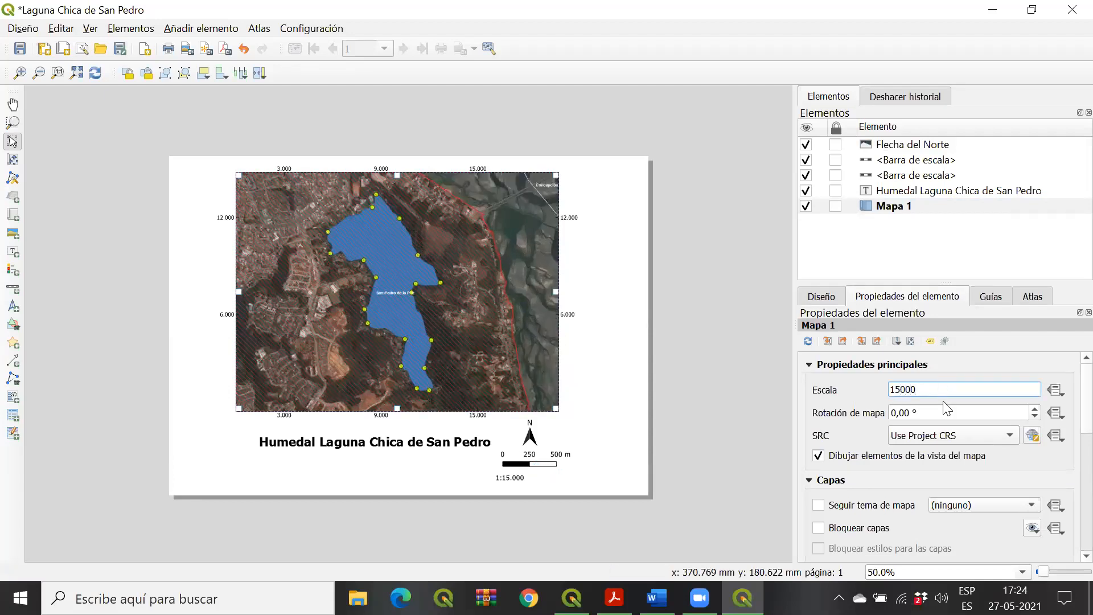
Step: Move the numeric scale slightly right and up so it sits closer beneath the graphic scale bar
left_click(510, 482)
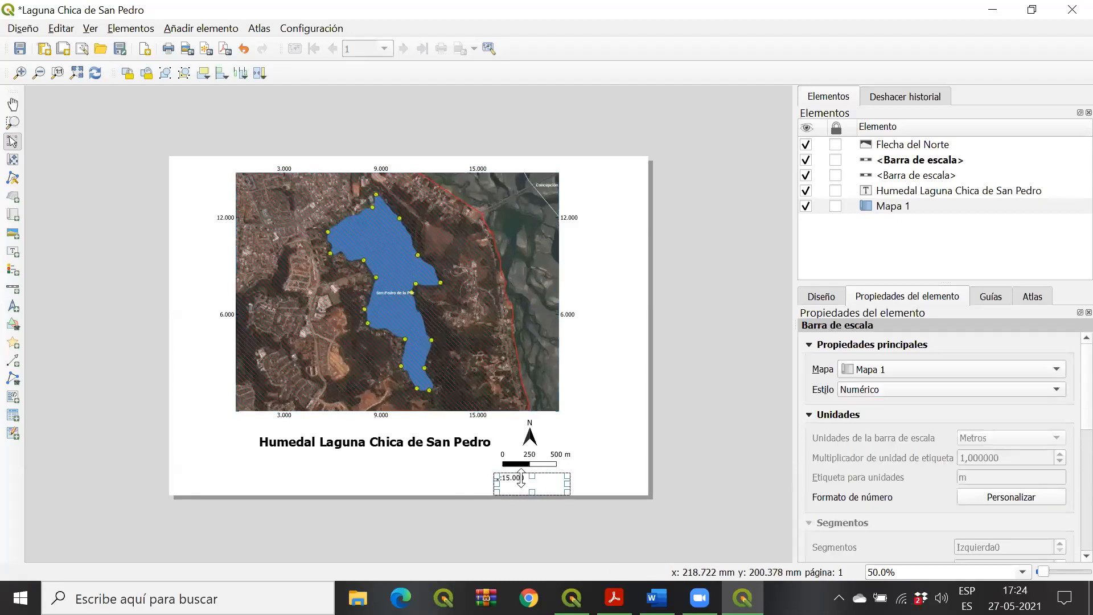
left_click_drag(514, 483, 526, 479)
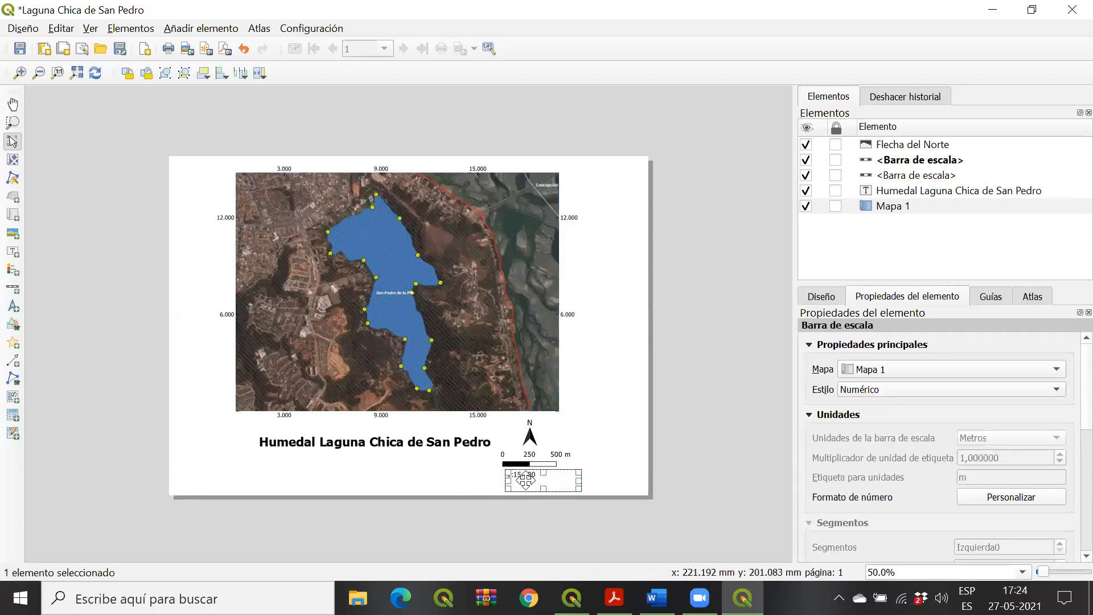
left_click(717, 403)
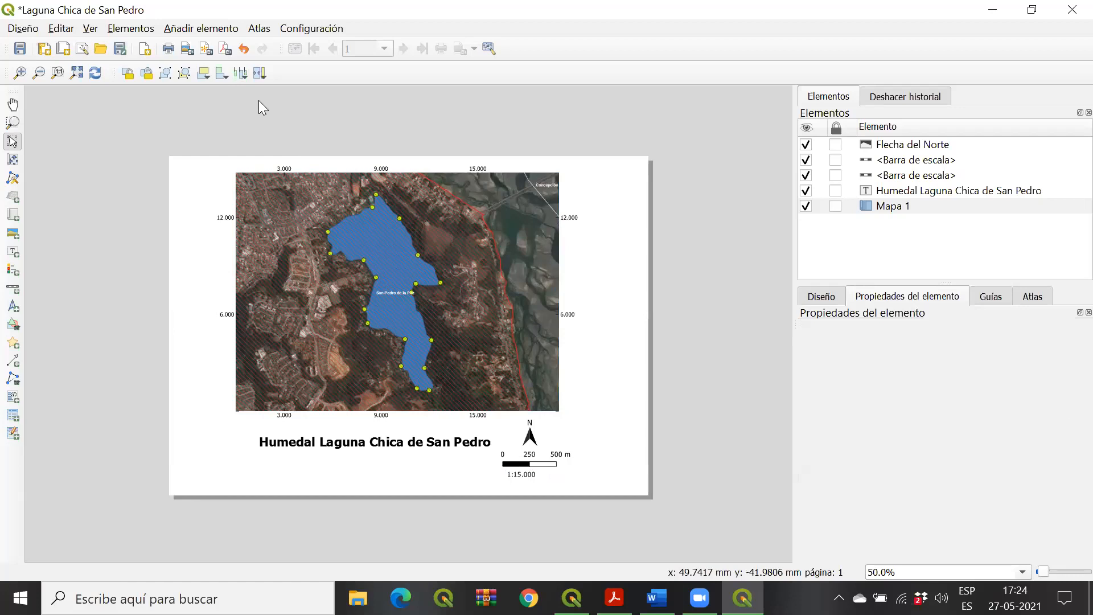
Step: Add a legend for Mapa 1 in the page's lower-left corner, beside the title
left_click(201, 28)
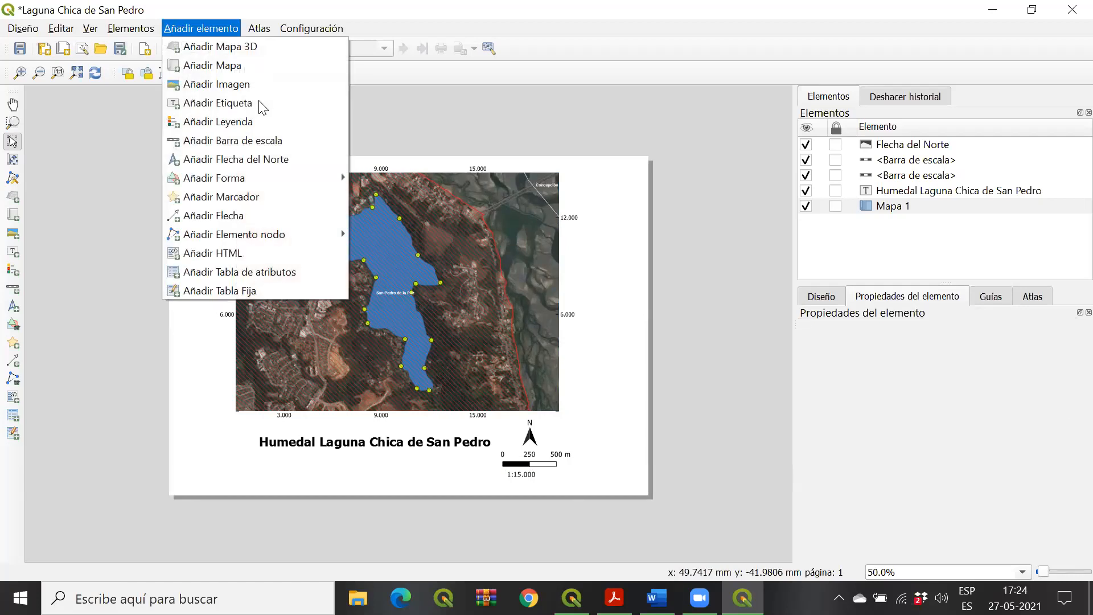
left_click(223, 123)
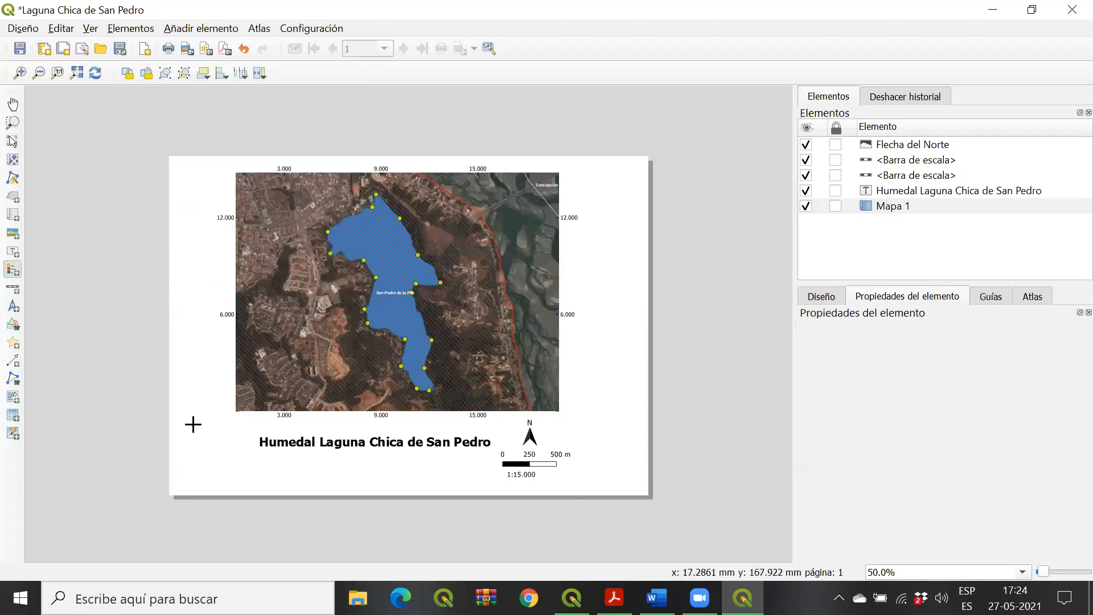
left_click_drag(183, 423, 250, 430)
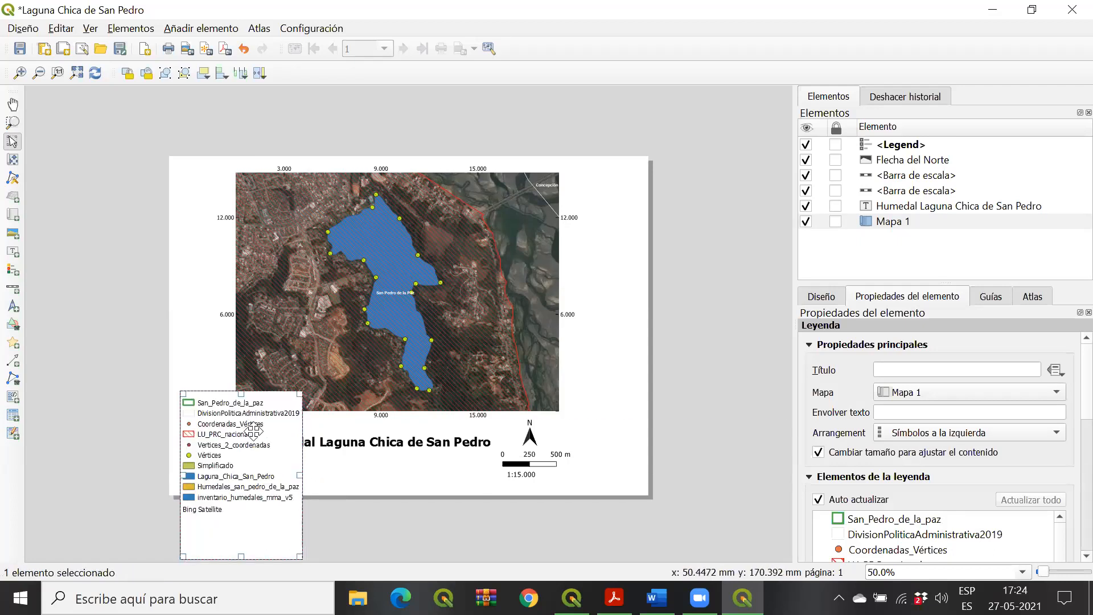
Step: Move the title right and slightly up, then shift it together with the north arrow and both scale bars further right, clear of the legend
left_click(365, 438)
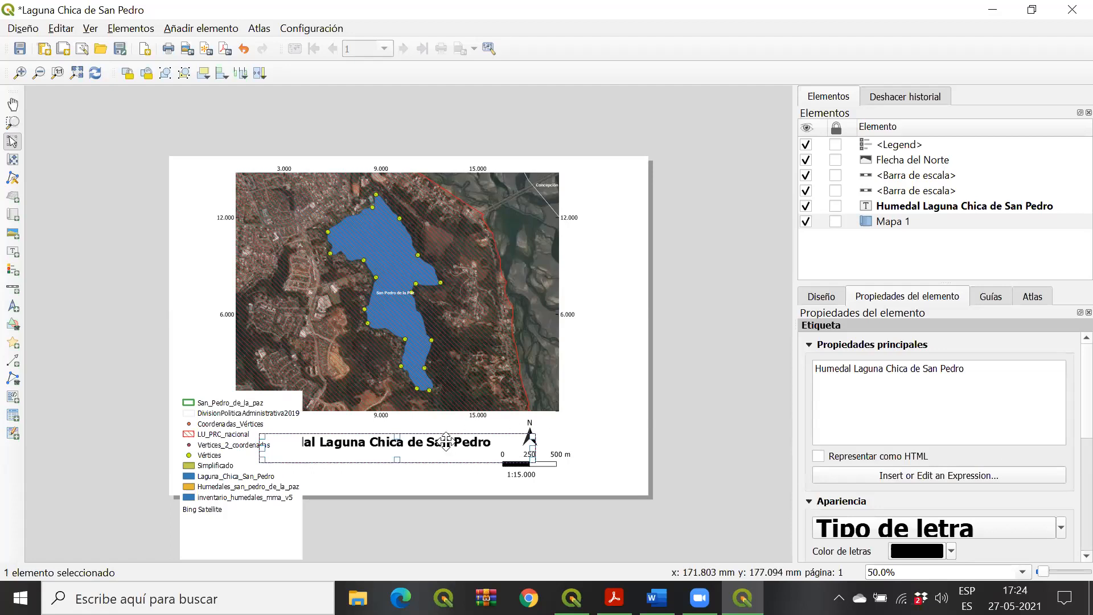
left_click_drag(423, 443, 442, 436)
left_click(620, 470)
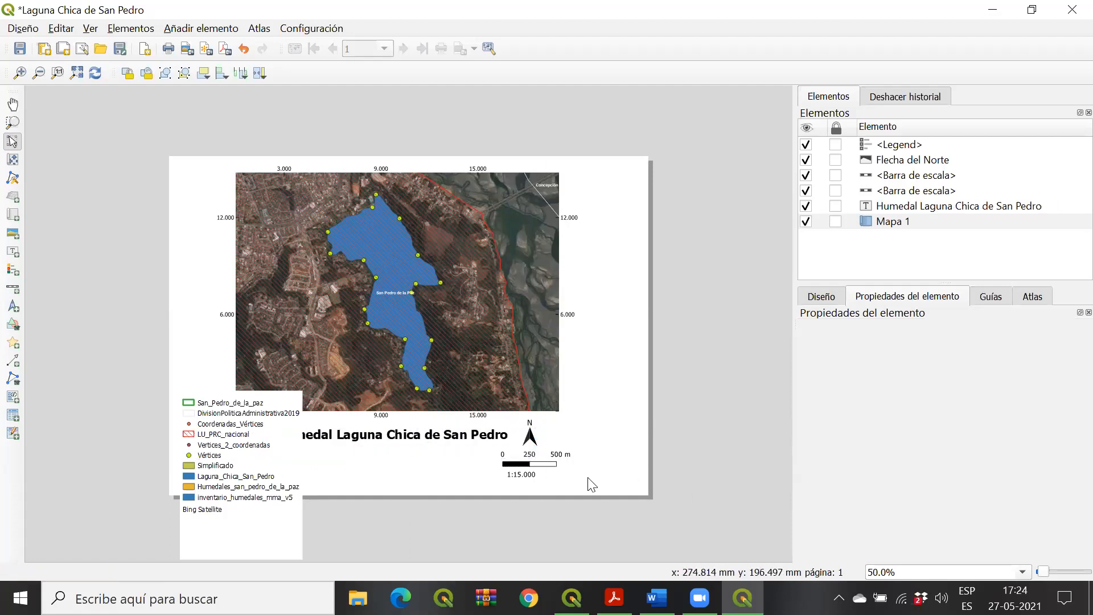
left_click_drag(601, 486, 588, 428)
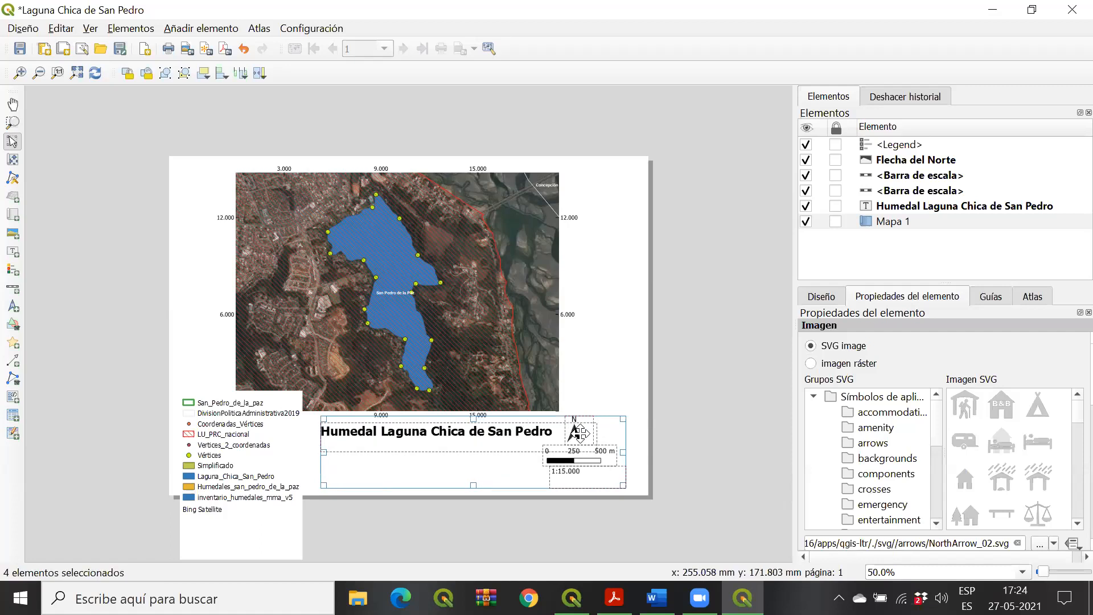
Step: Move the title Humedal Laguna Chica de San Pedro slightly left and down, just beside the legend
left_click(691, 445)
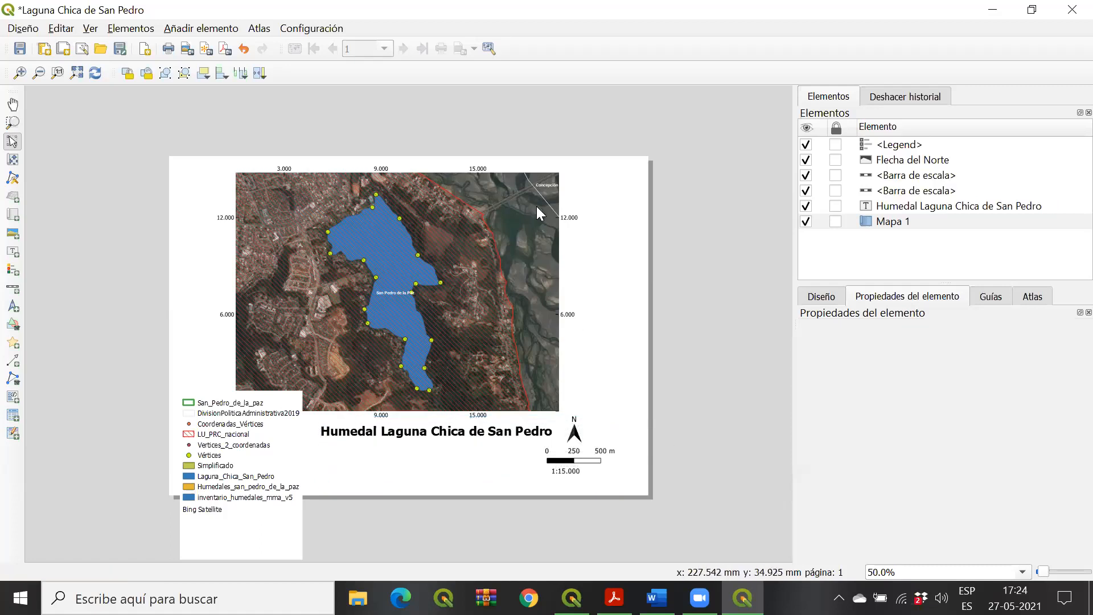
left_click(496, 431)
left_click_drag(528, 431, 510, 435)
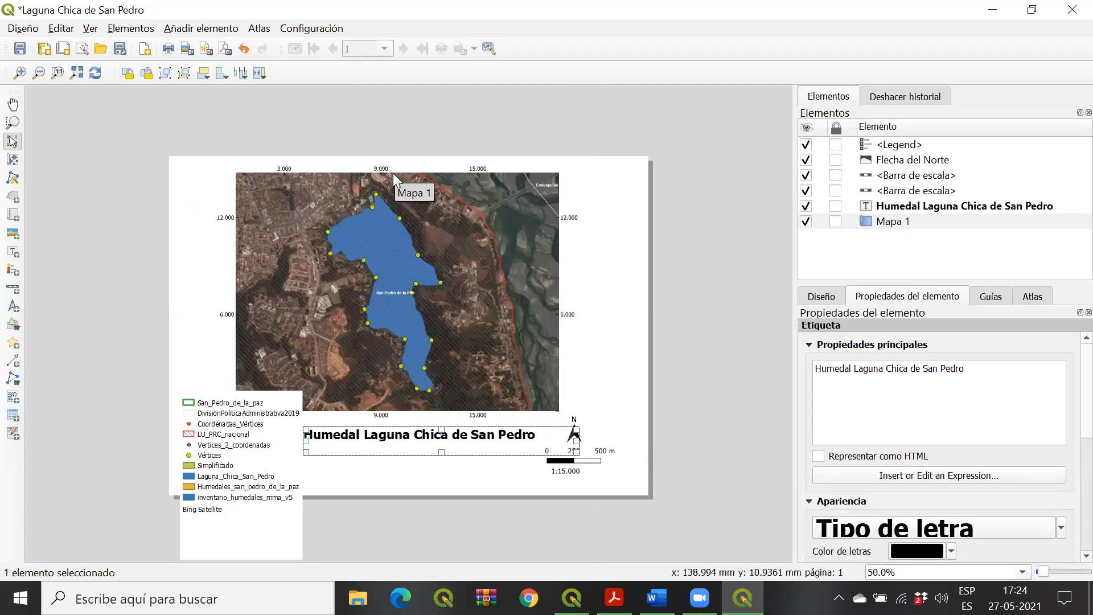
Step: Move the legend slightly up the page so it overlaps the map's lower-left corner
left_click(252, 405)
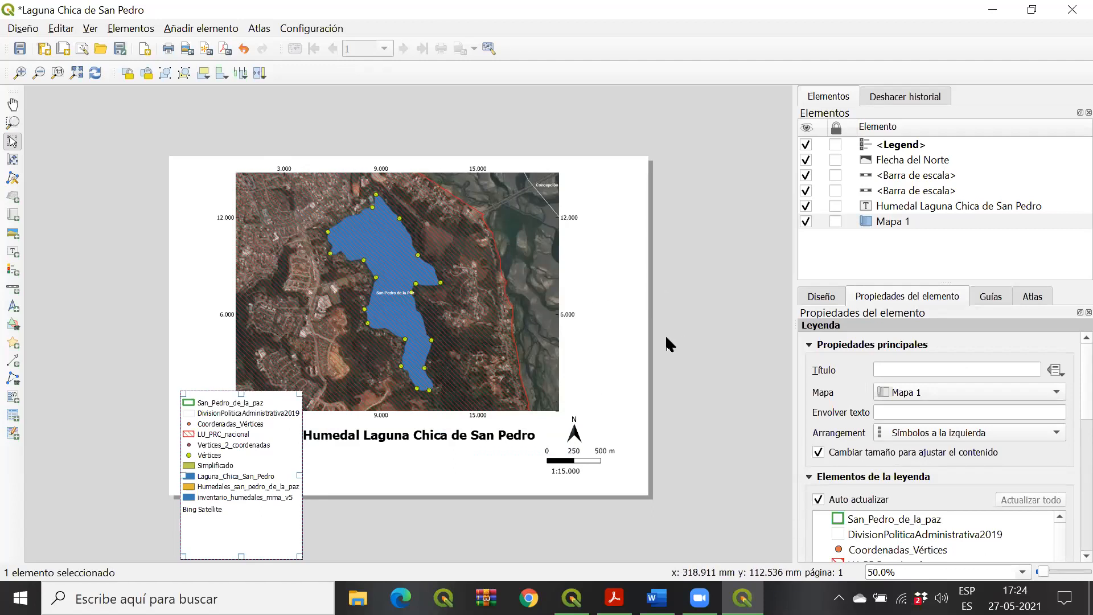
left_click(822, 498)
left_click(822, 498)
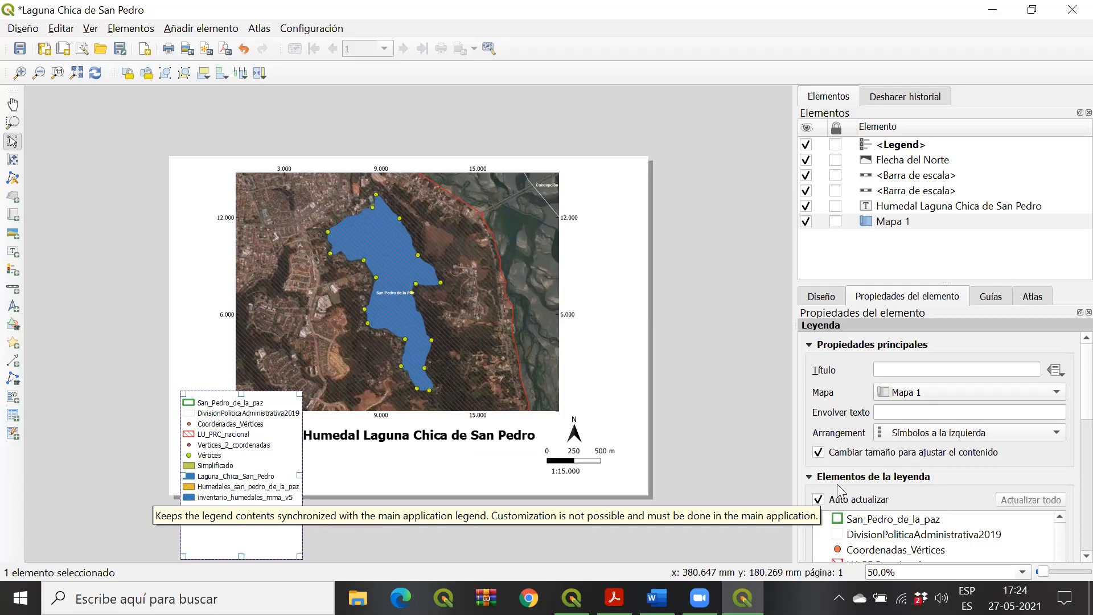
left_click_drag(245, 469, 245, 445)
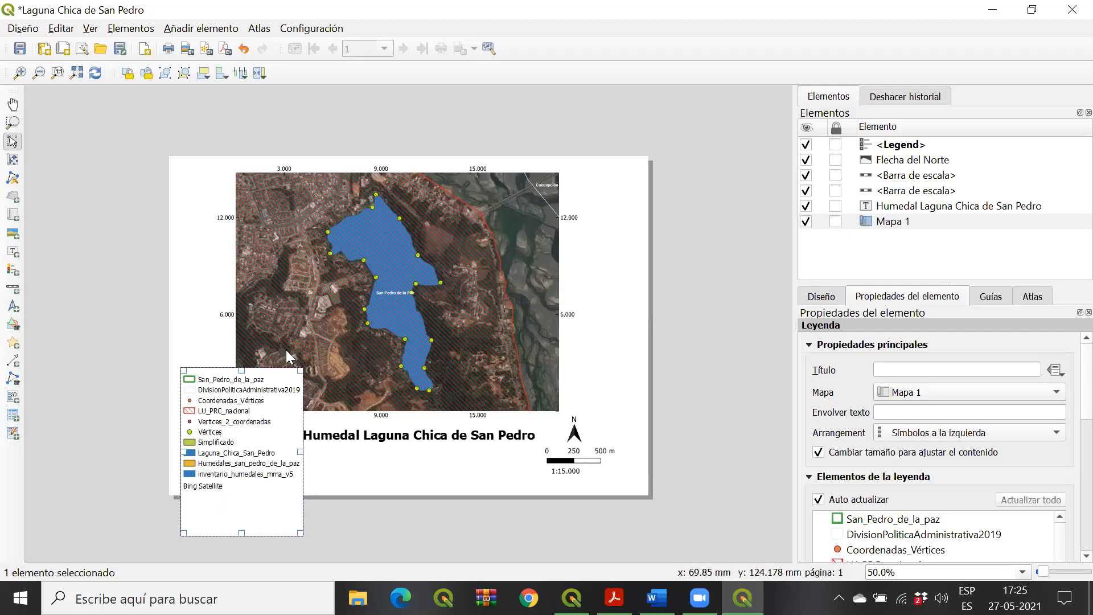
Step: Switch to the main QGIS project window and blank out the name of the Bing Satellite layer
left_click(989, 13)
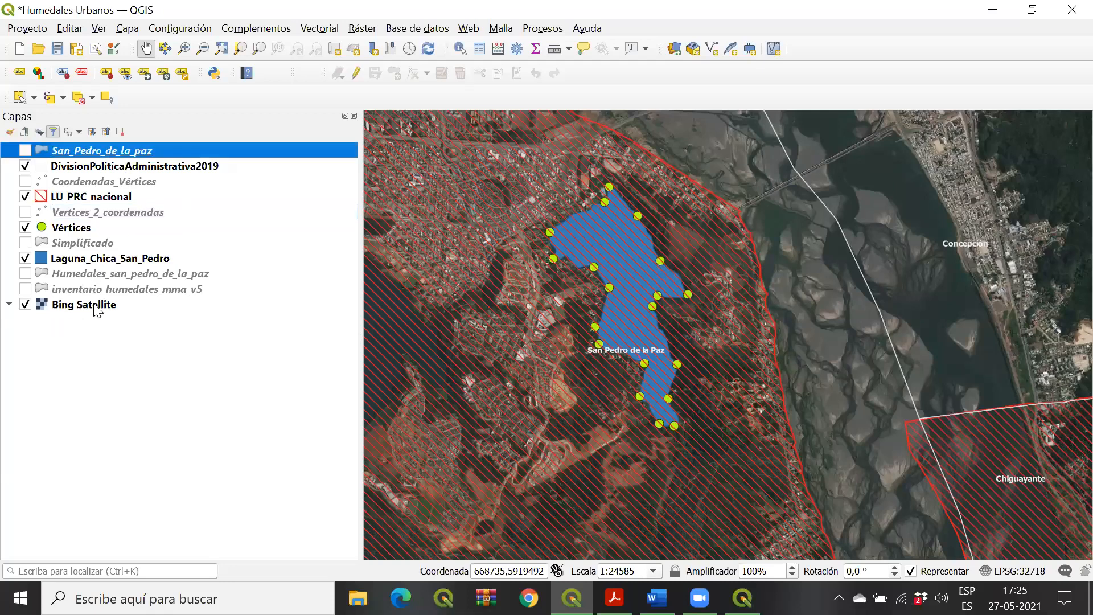
left_click(96, 307)
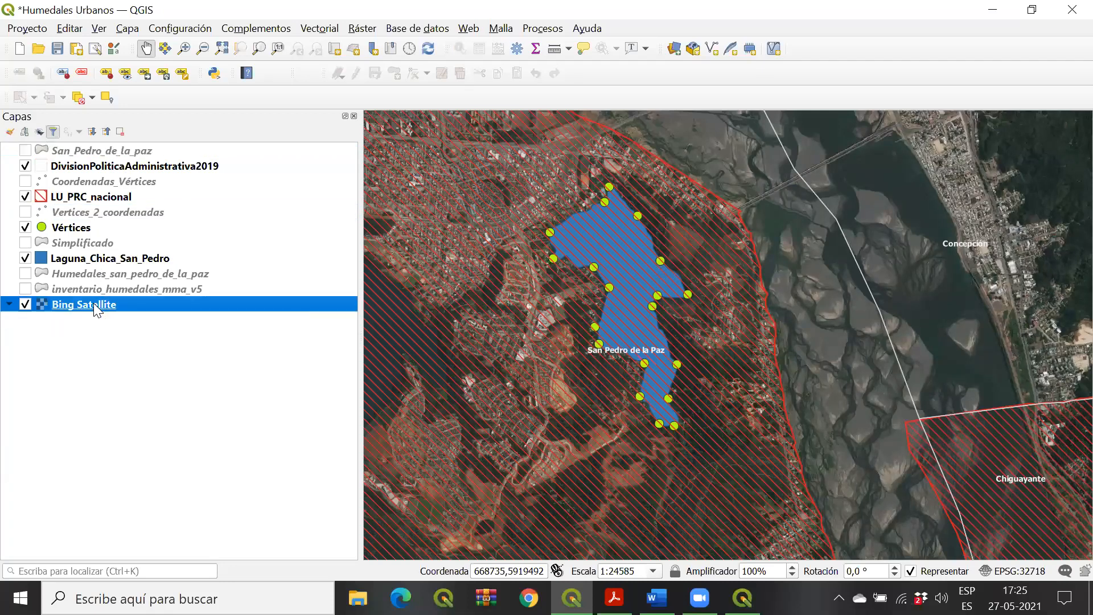
right_click(123, 303)
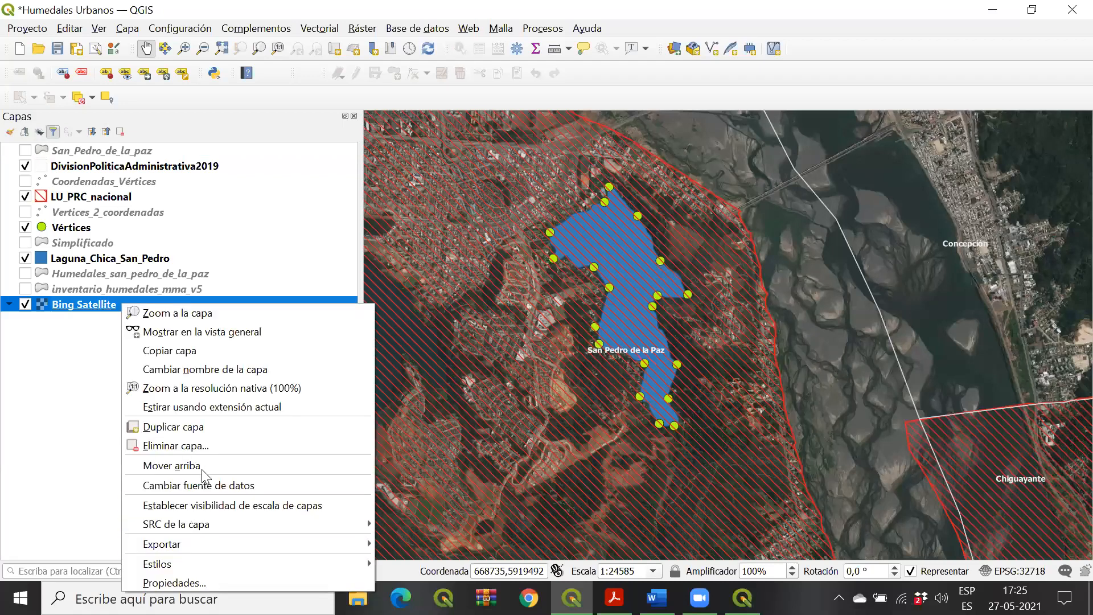
left_click(208, 370)
key("BackSpace")
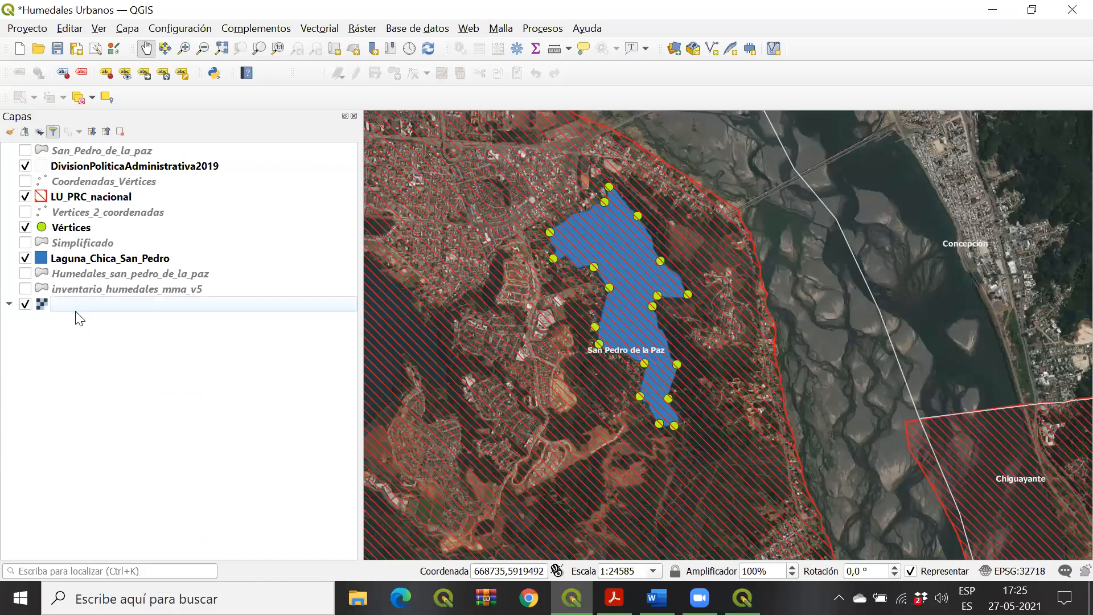
Step: Rename the Laguna_Chica_San_Pedro layer to Humedal Laguna Chile
left_click(81, 265)
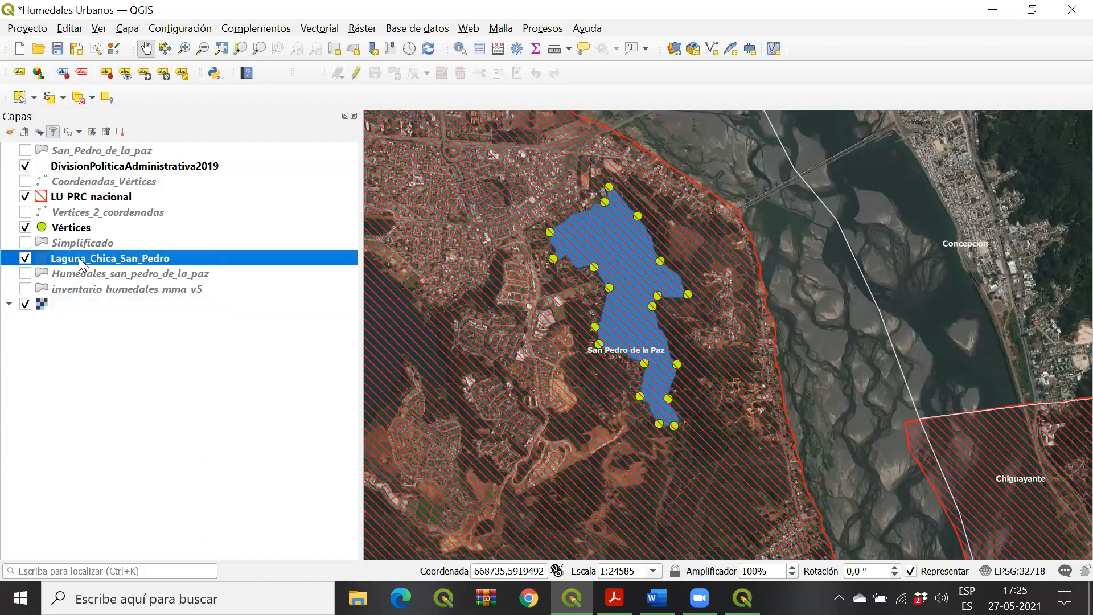
right_click(154, 258)
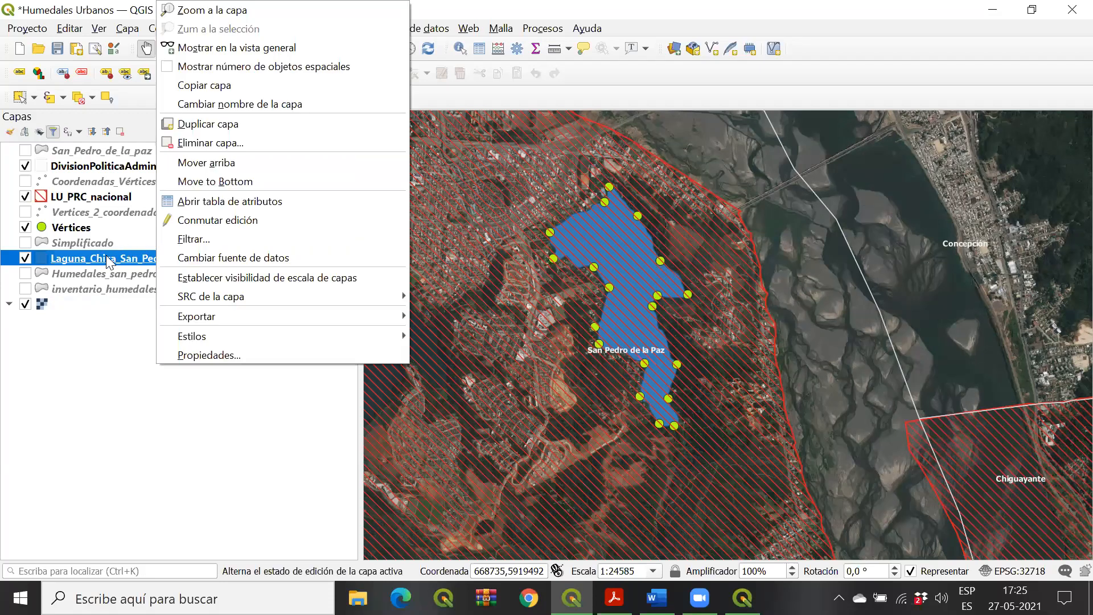
left_click(237, 104)
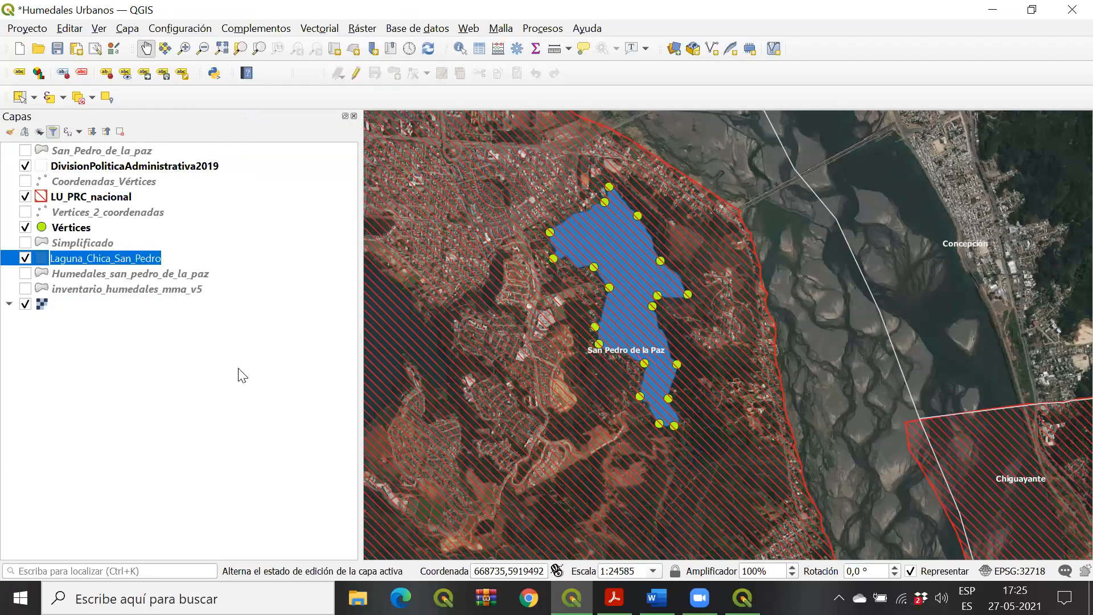
type("Humedal L")
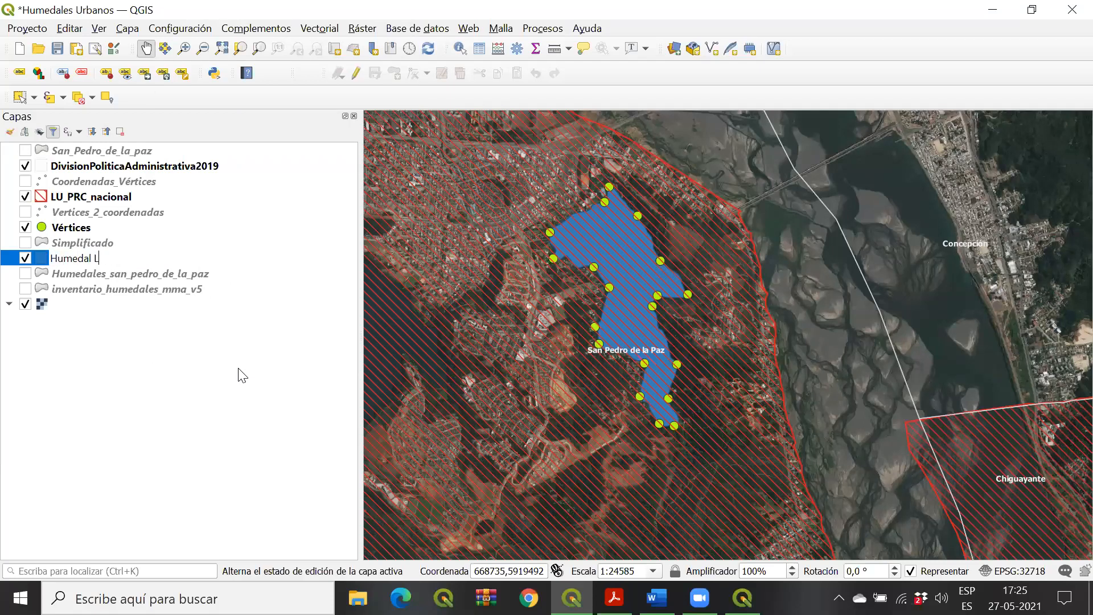
type("aguna Chile")
left_click(169, 294)
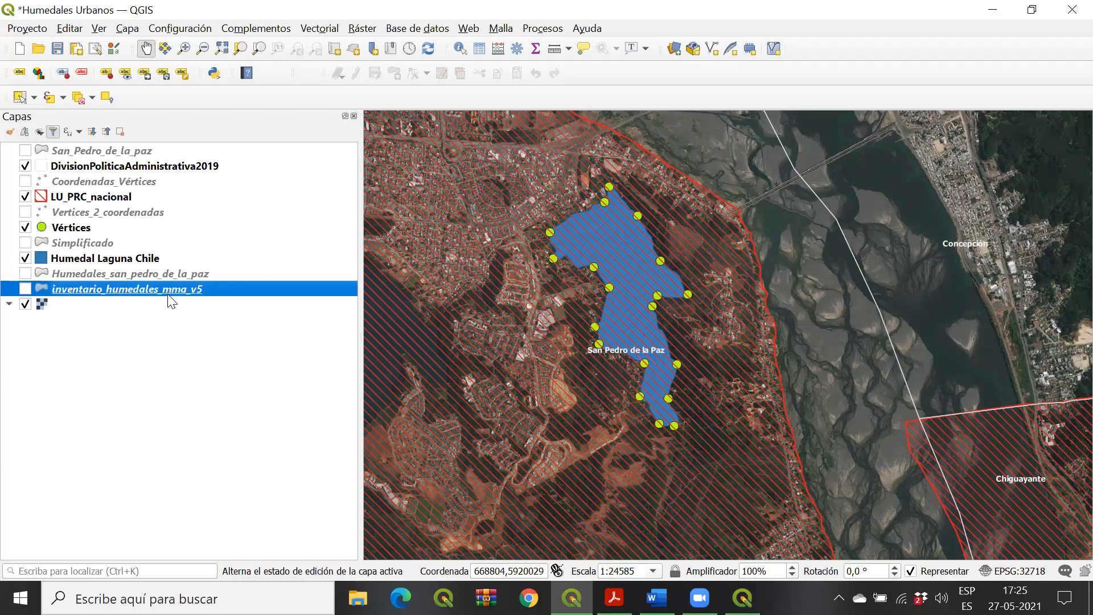
Step: Correct the wetland polygon layer's name to Humedal Laguna Chica
left_click(78, 229)
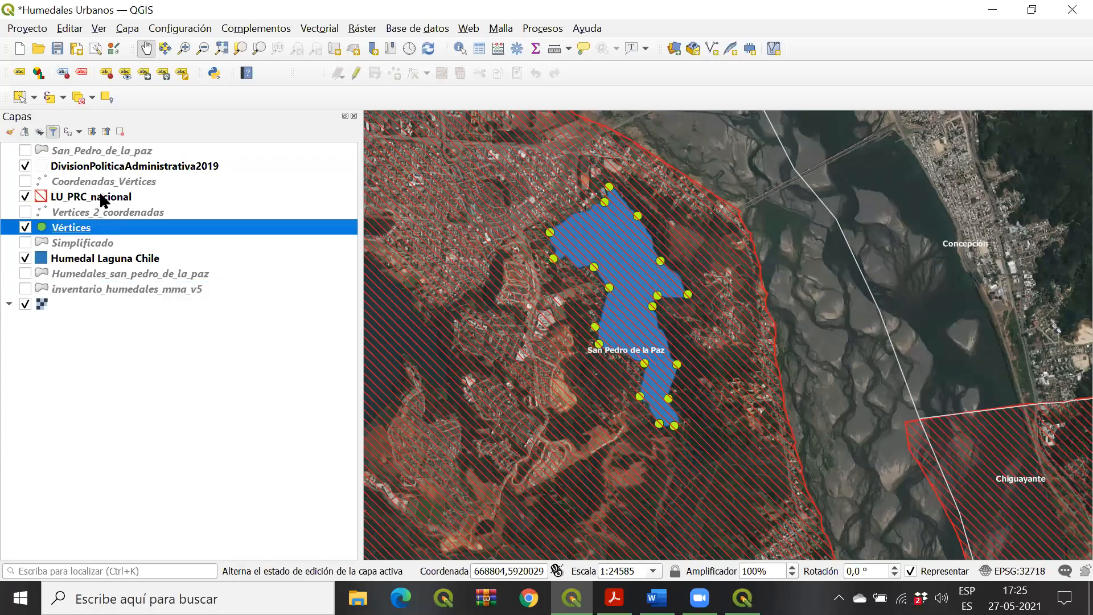
left_click(103, 198)
left_click(63, 228)
left_click(132, 261)
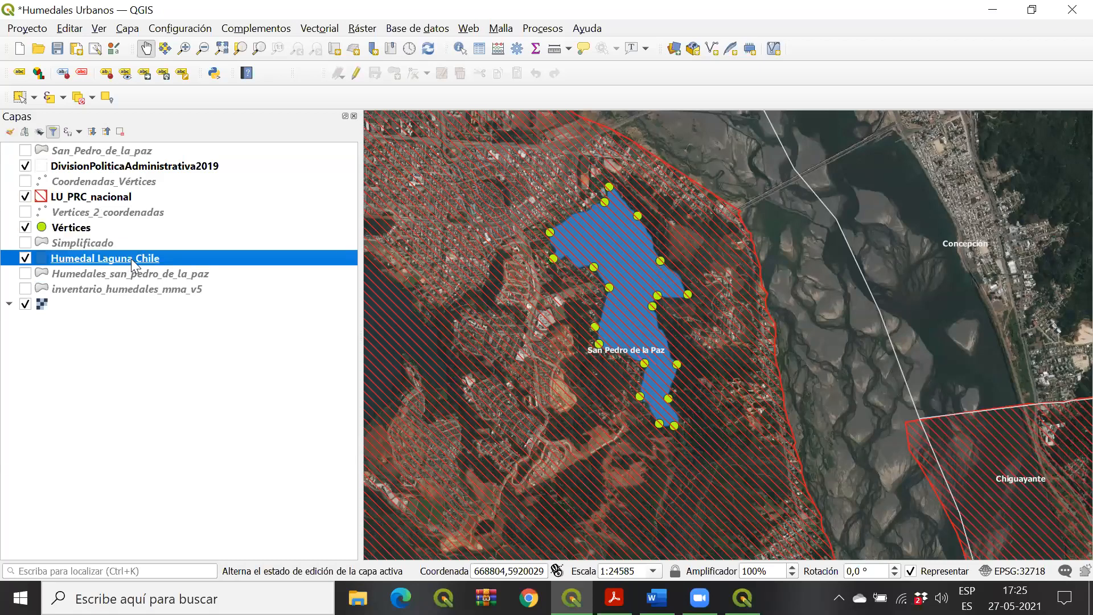
right_click(134, 263)
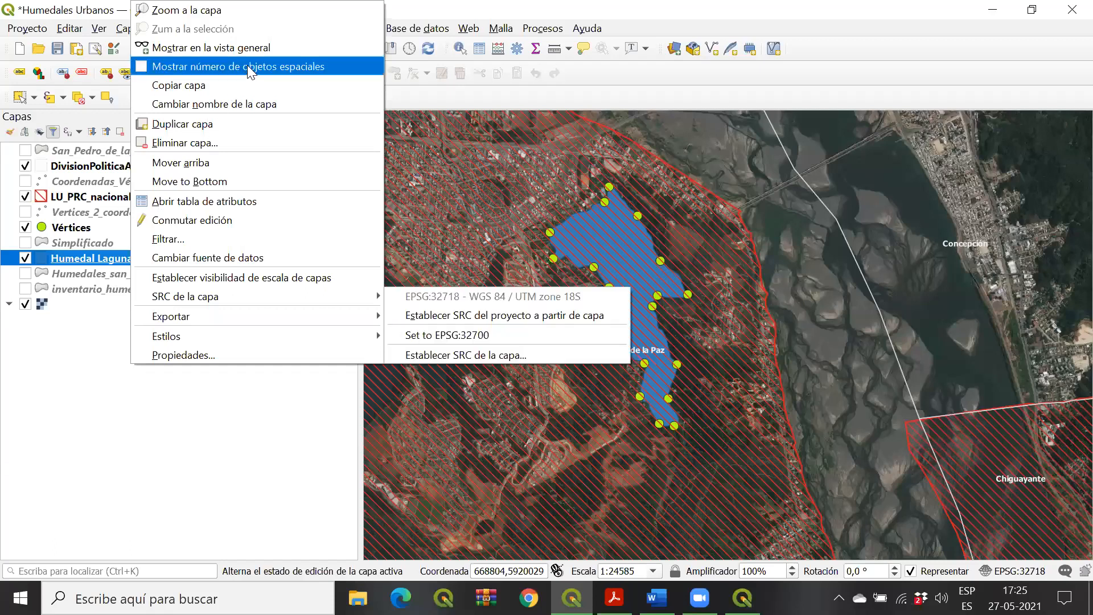
left_click(250, 104)
left_click(142, 256)
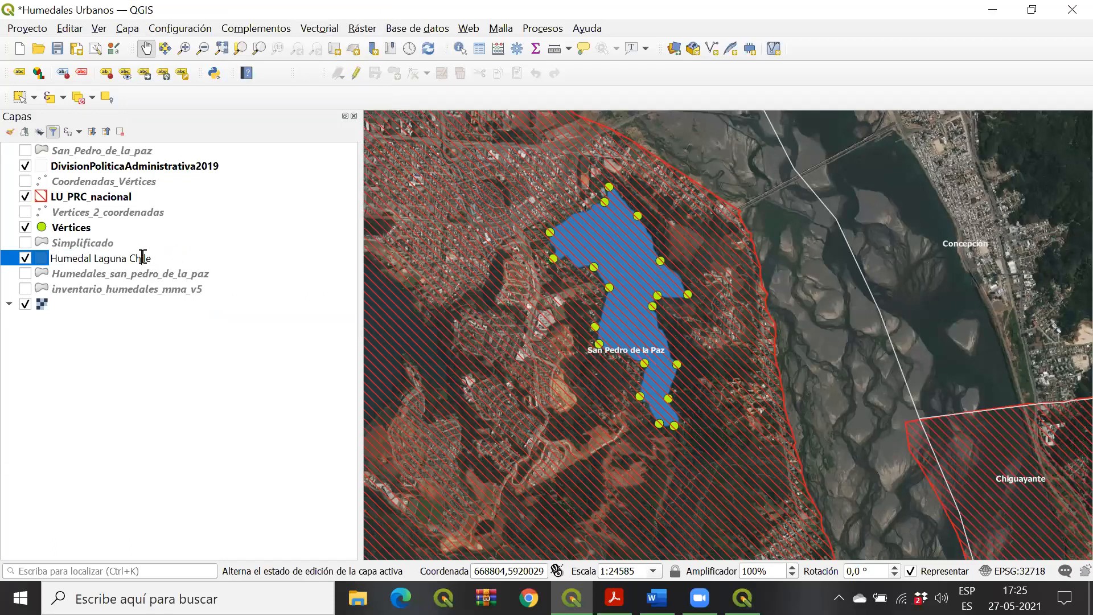
left_click_drag(167, 257, 247, 269)
left_click(132, 290)
Step: Rename the LU_PRC_nacional layer to Límite Urbano
left_click(84, 228)
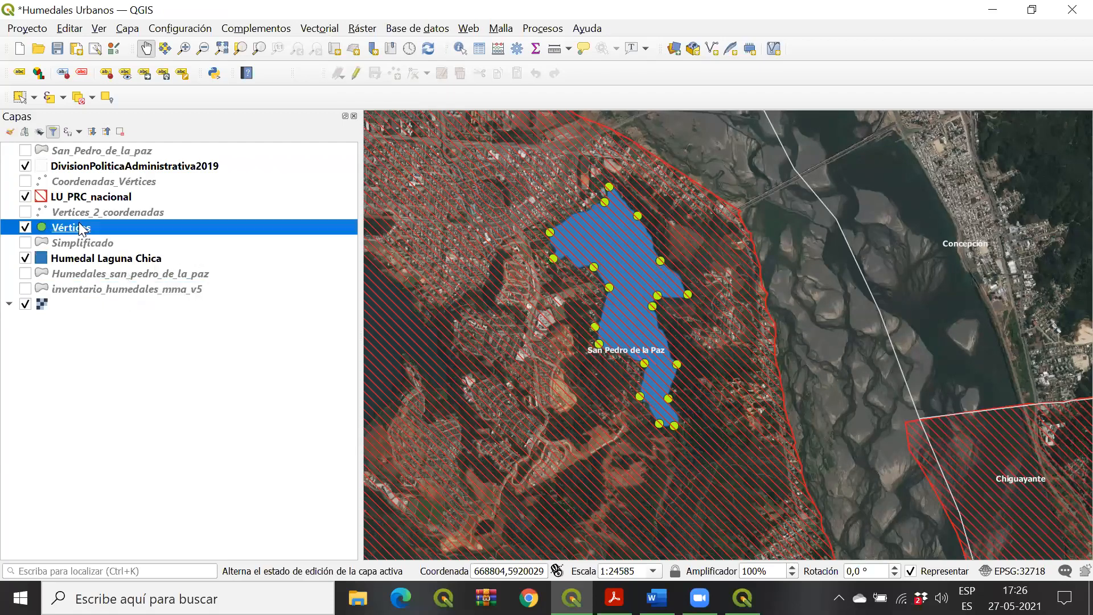
left_click(97, 197)
right_click(136, 192)
left_click(117, 195)
right_click(115, 195)
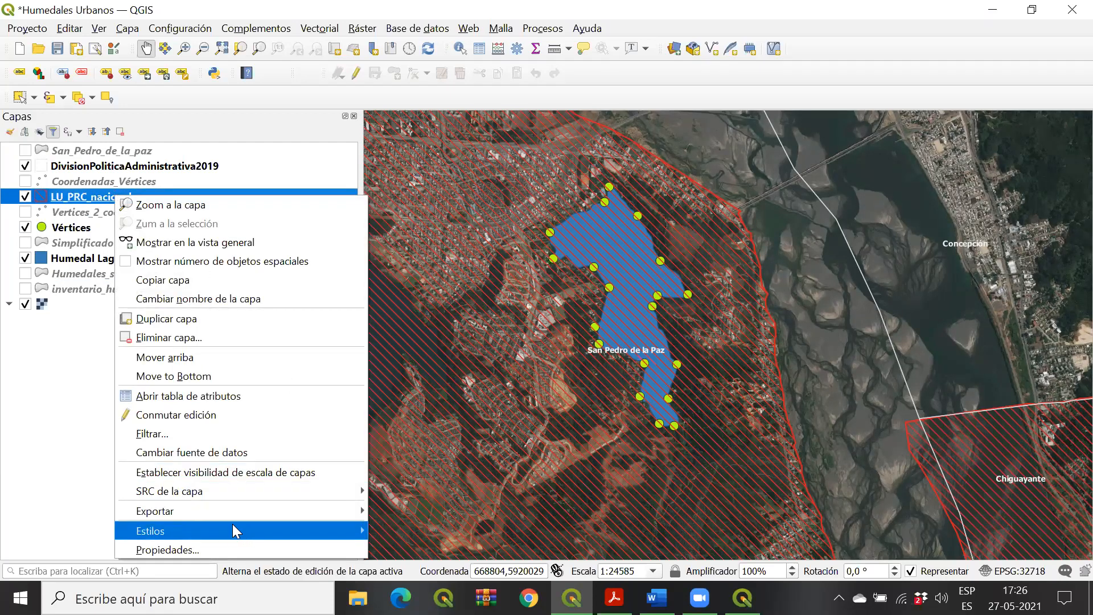
left_click(207, 298)
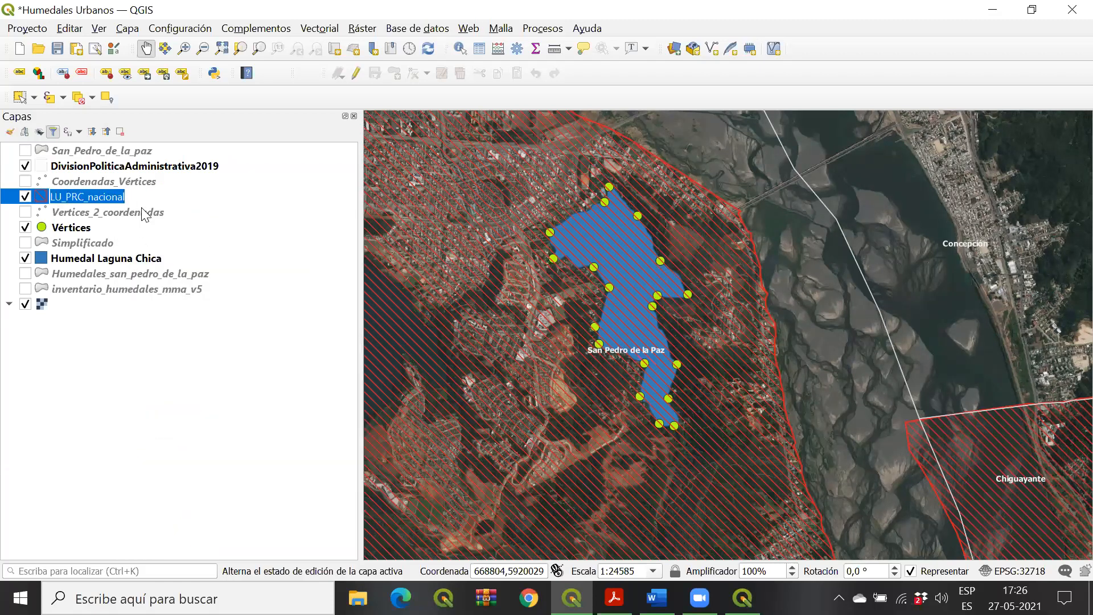
key("BackSpace")
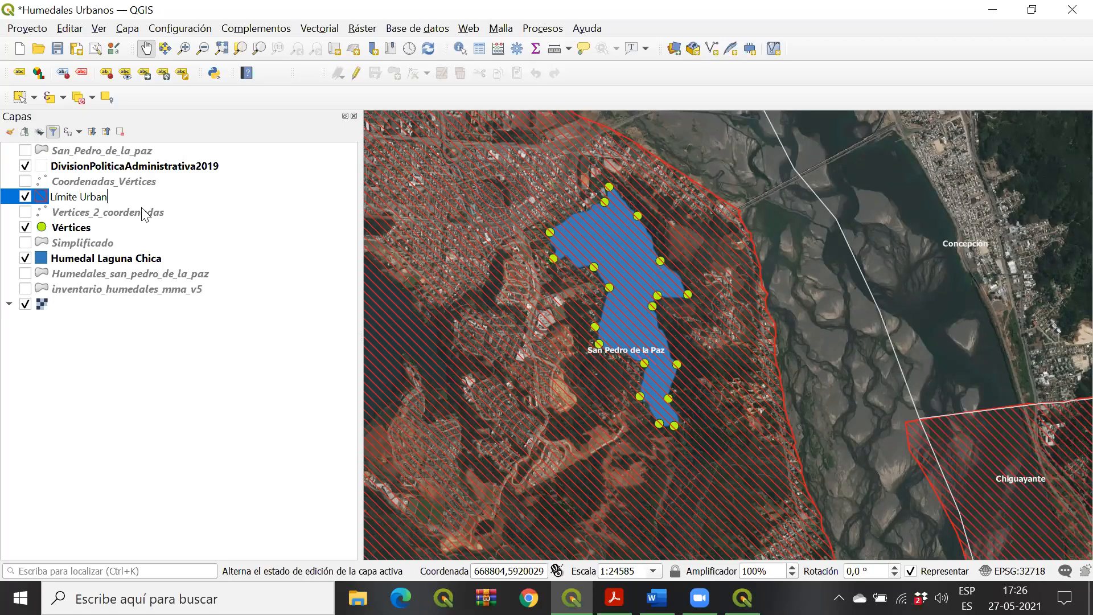
type("o")
key("Return")
Step: Rename the DivisionPoliticaAdministrativa2019 layer to Límite Comunal
left_click(196, 165)
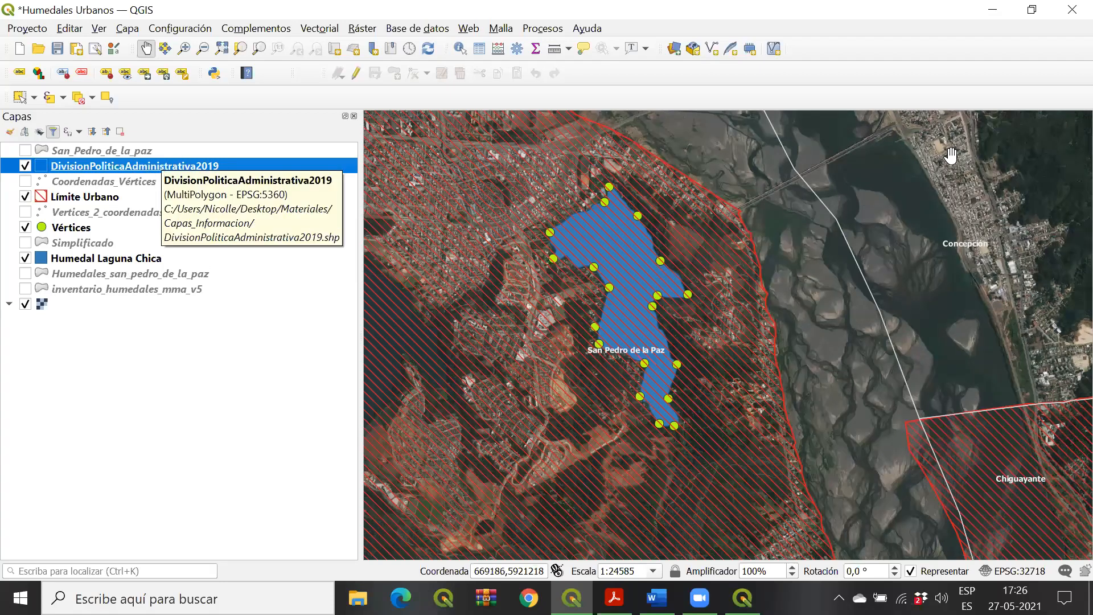
right_click(80, 166)
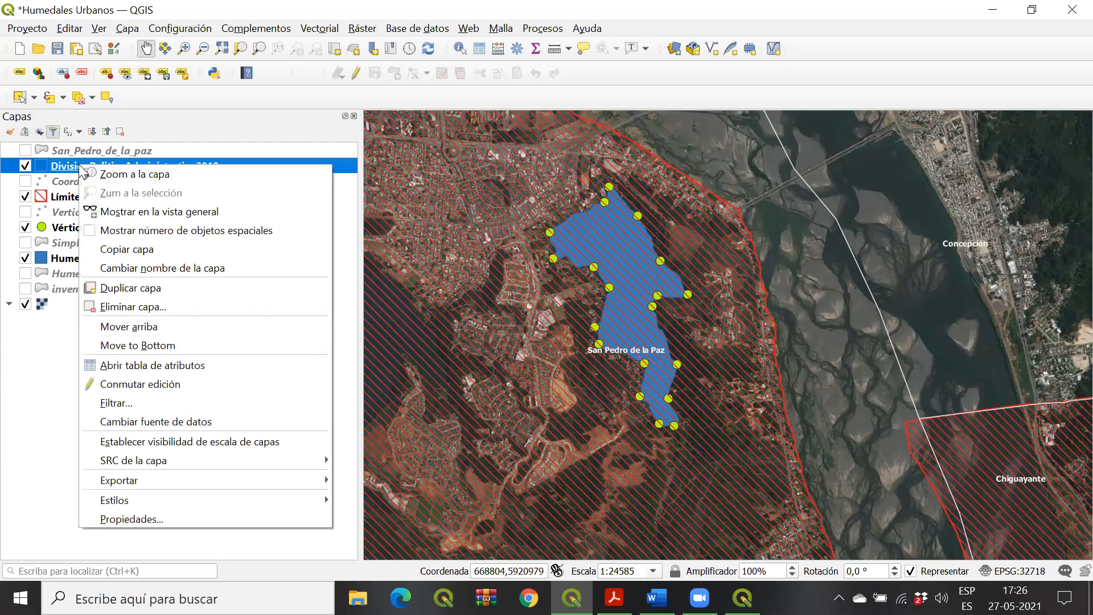
left_click(180, 518)
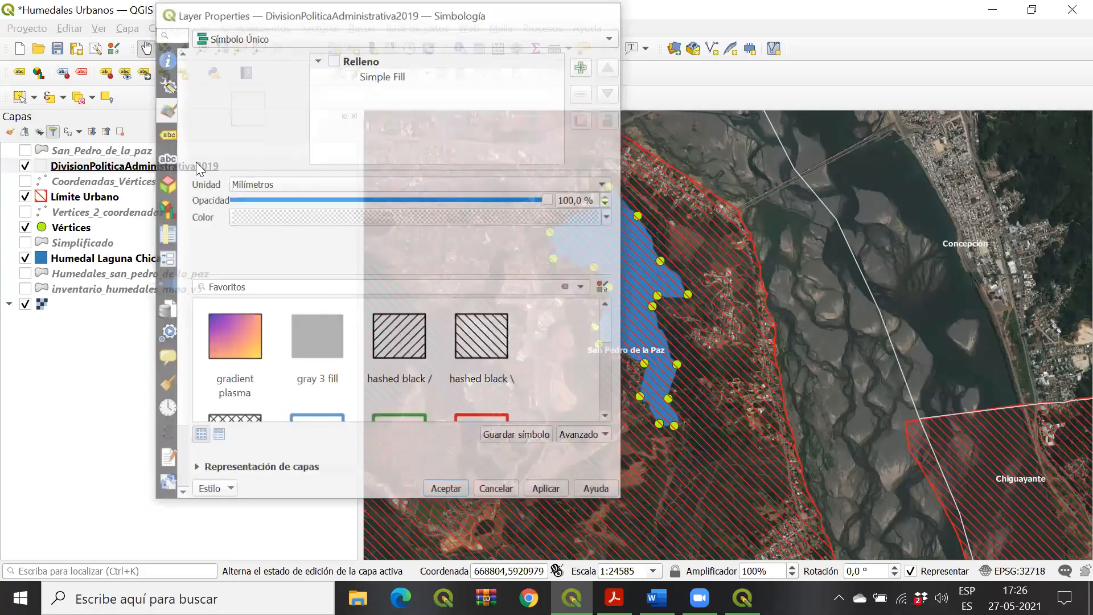
right_click(197, 166)
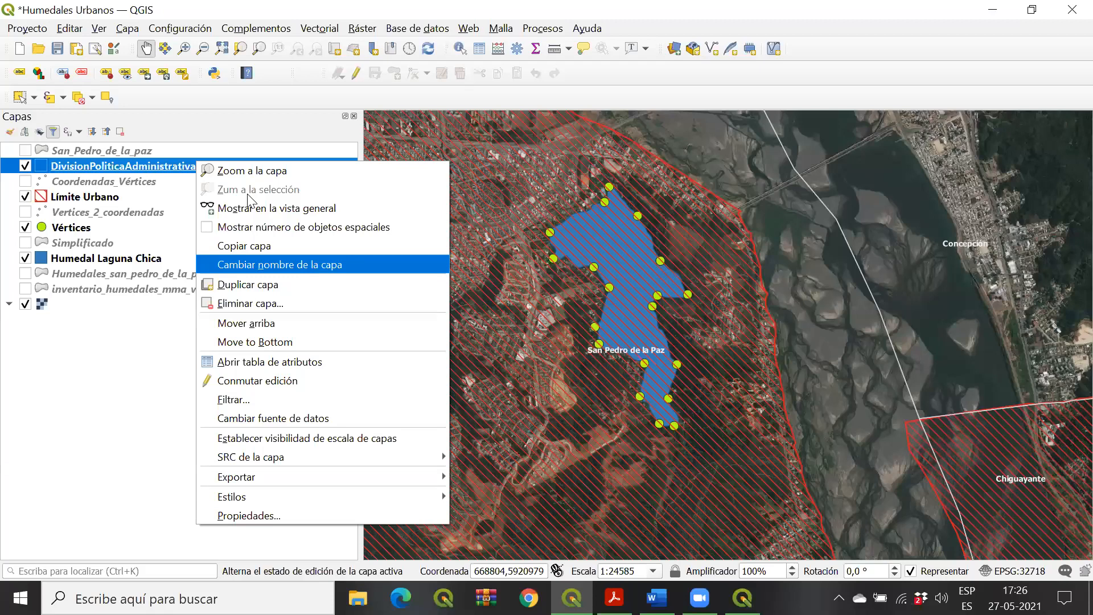
key("Return")
type("Límite Comunal")
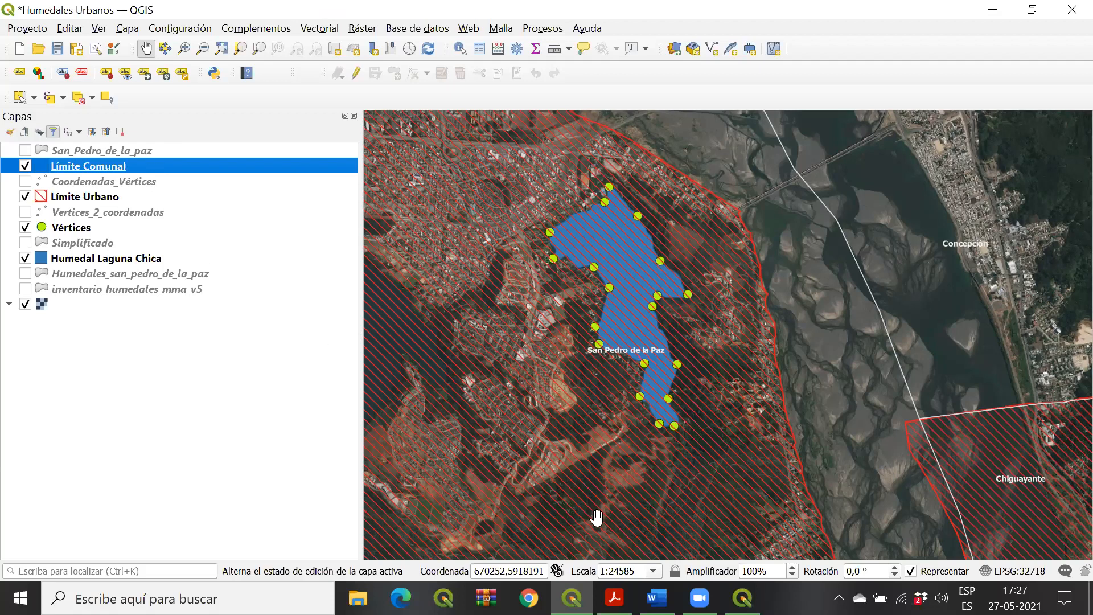
Step: Return to the print layout and refresh the legend by switching its automatic updating off and on again
left_click(742, 598)
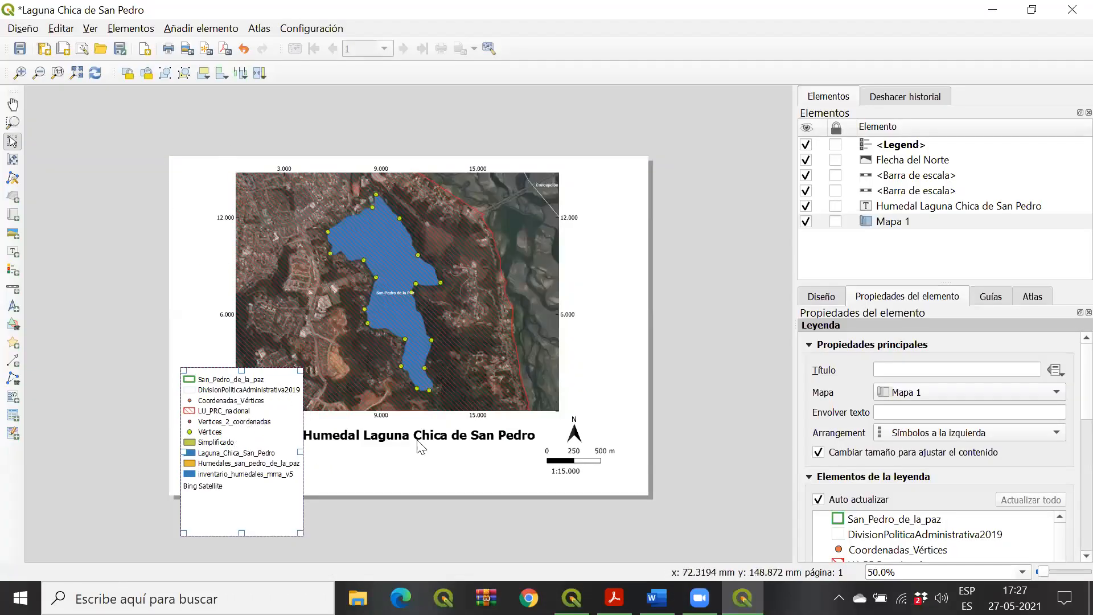
left_click(819, 499)
left_click(819, 501)
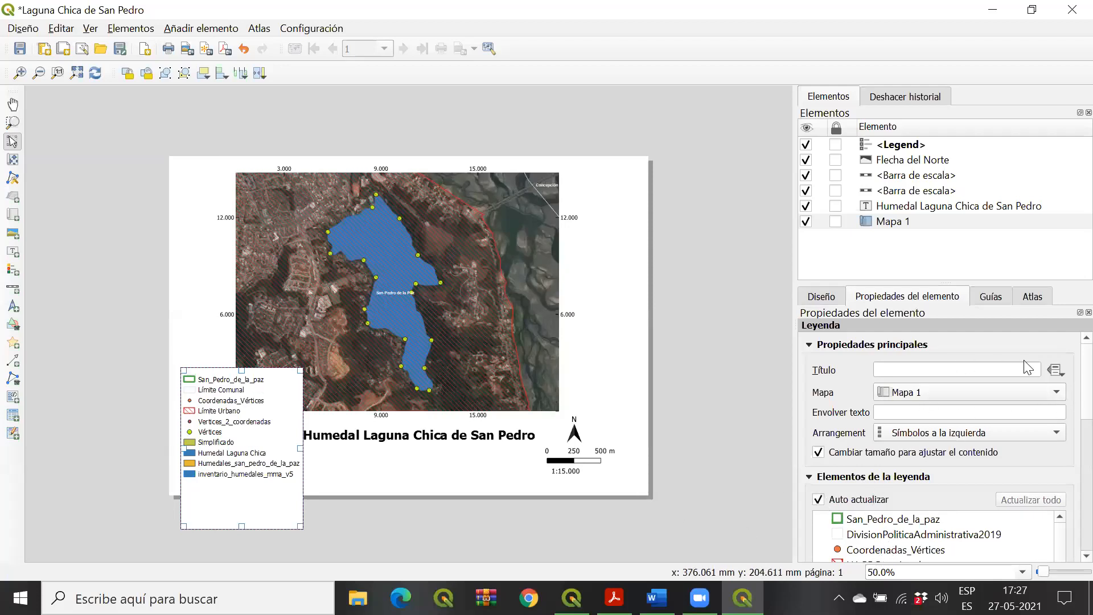
Step: Limit the legend to items inside the linked map and move it down below the map, beside the title
scroll(1064, 373, "down", 5)
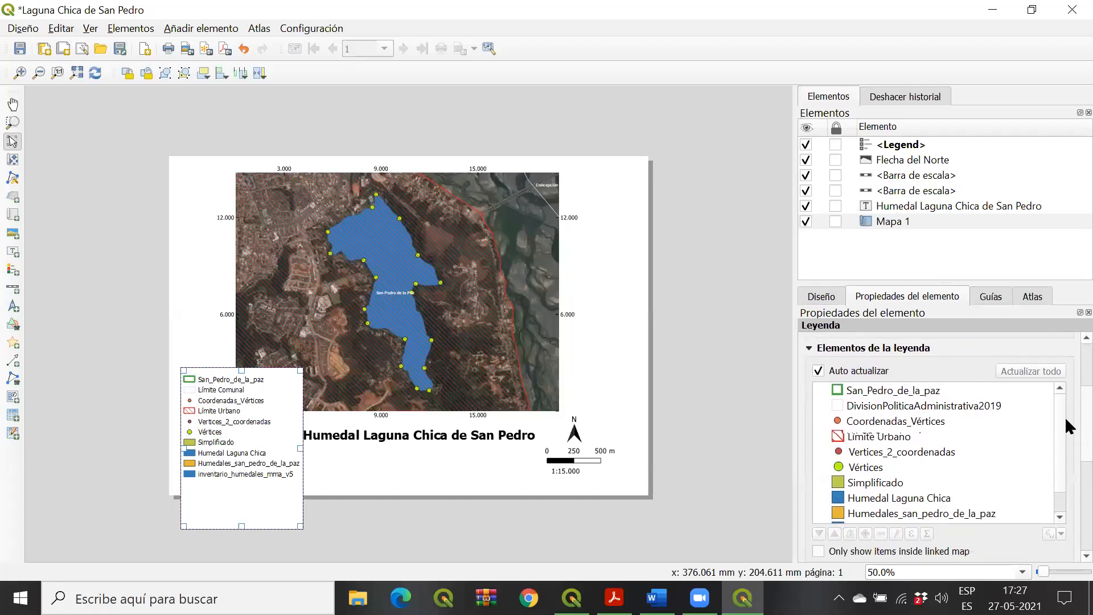
scroll(1064, 433, "down", 5)
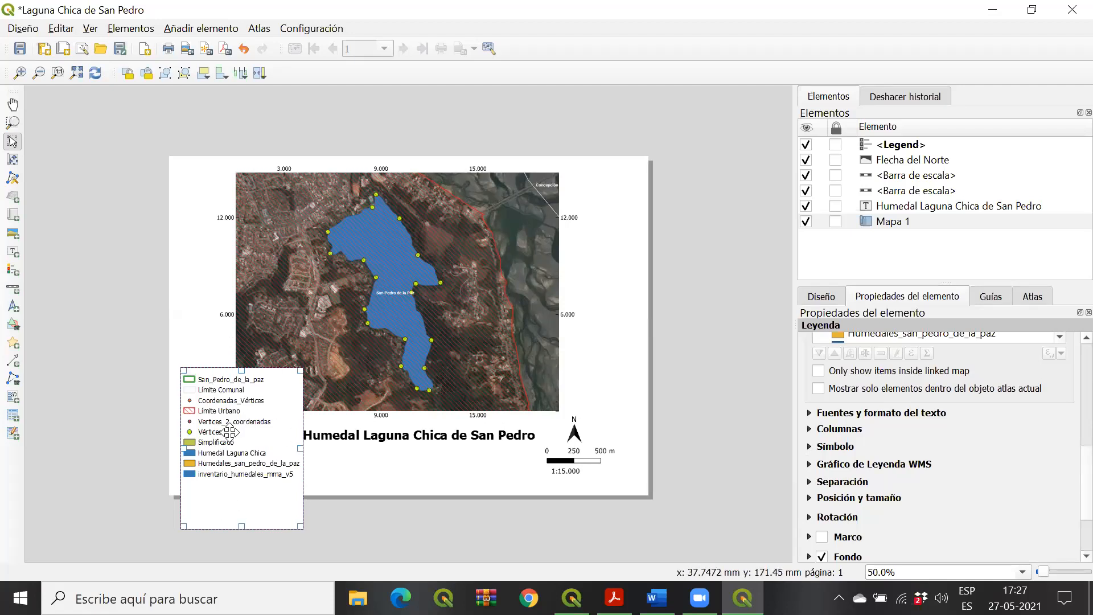
left_click(571, 597)
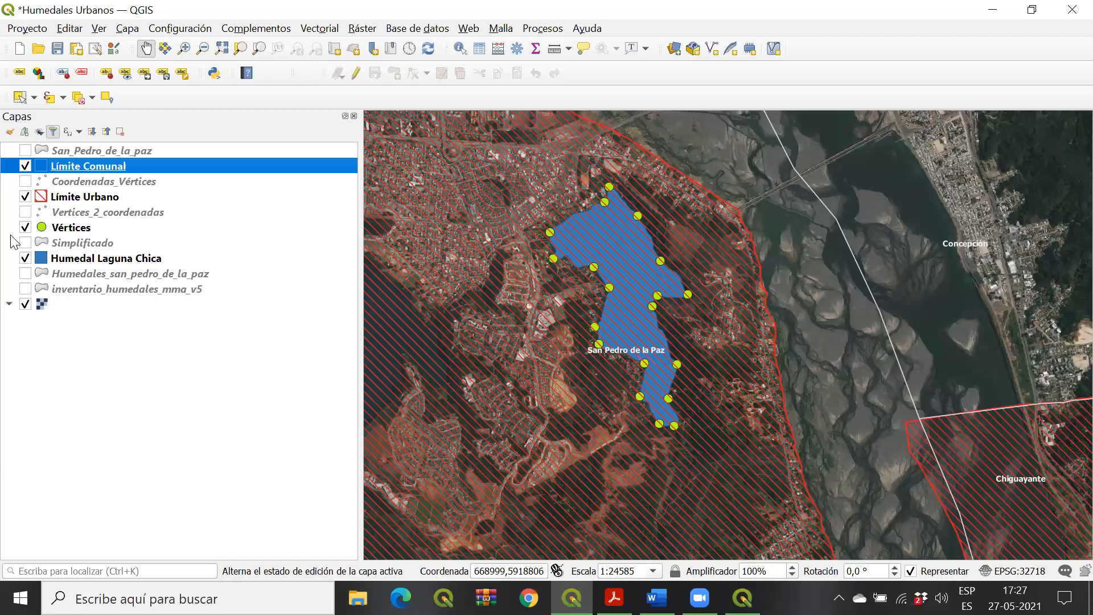
left_click(990, 10)
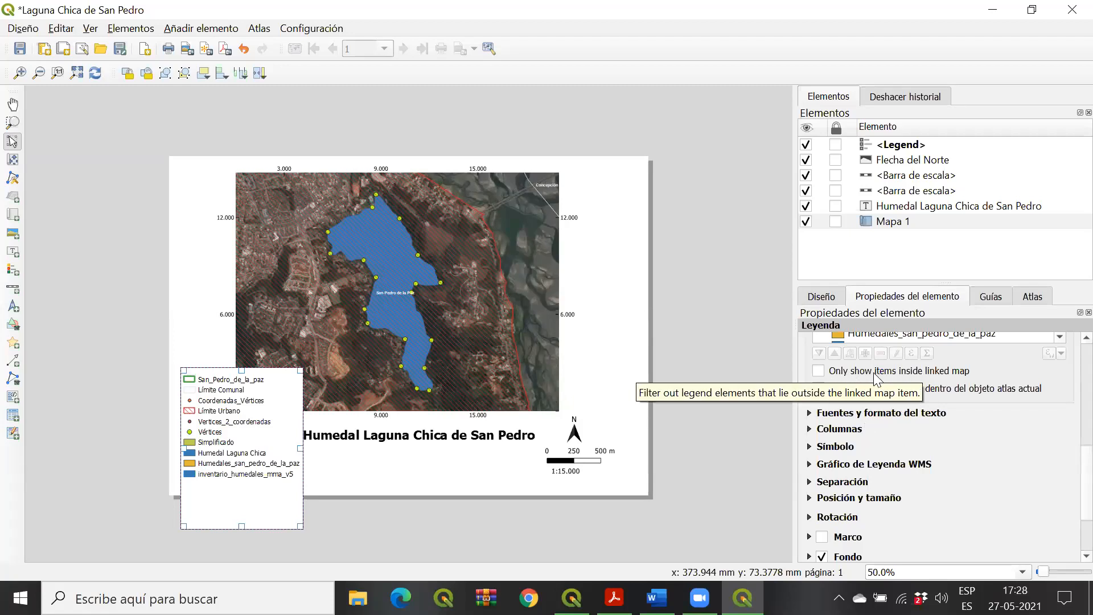
left_click(818, 372)
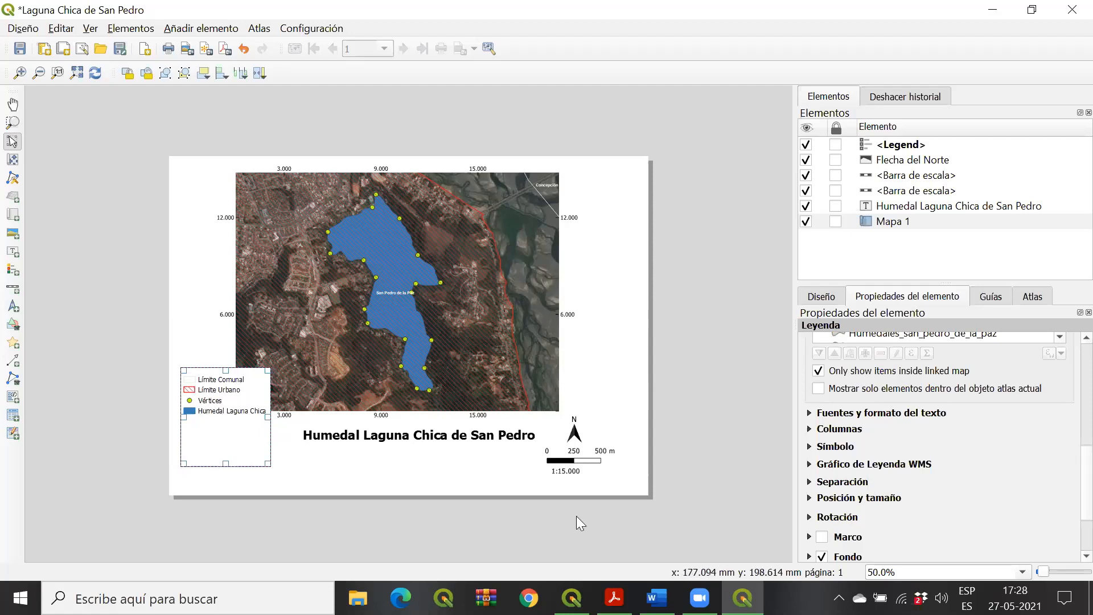
left_click_drag(230, 395, 235, 450)
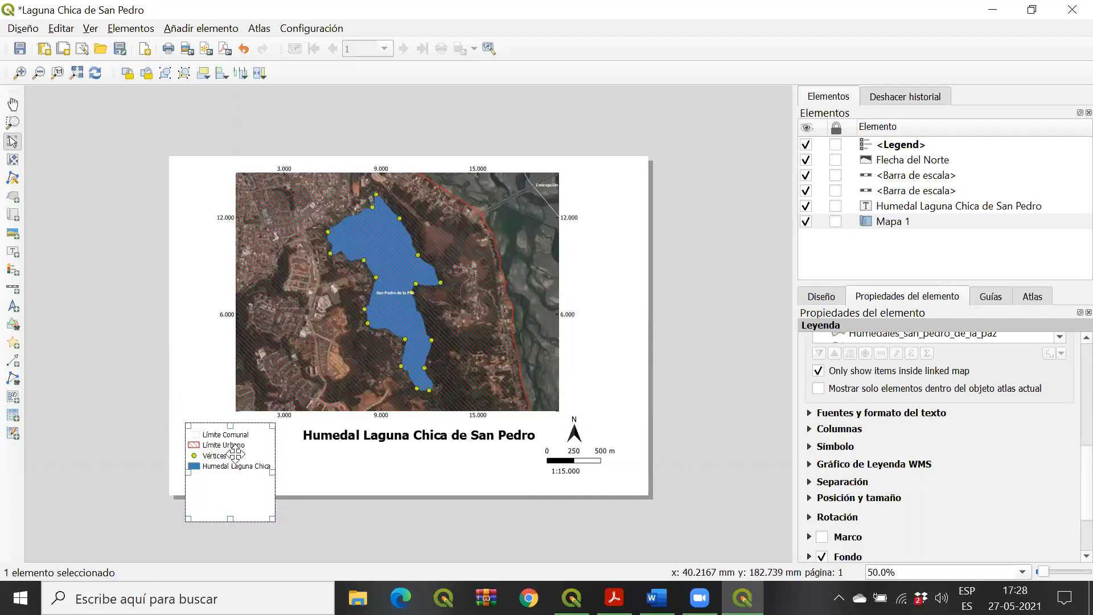
Step: Try to shorten and widen the legend frame so it fits its entries within the page
left_click_drag(231, 517, 232, 480)
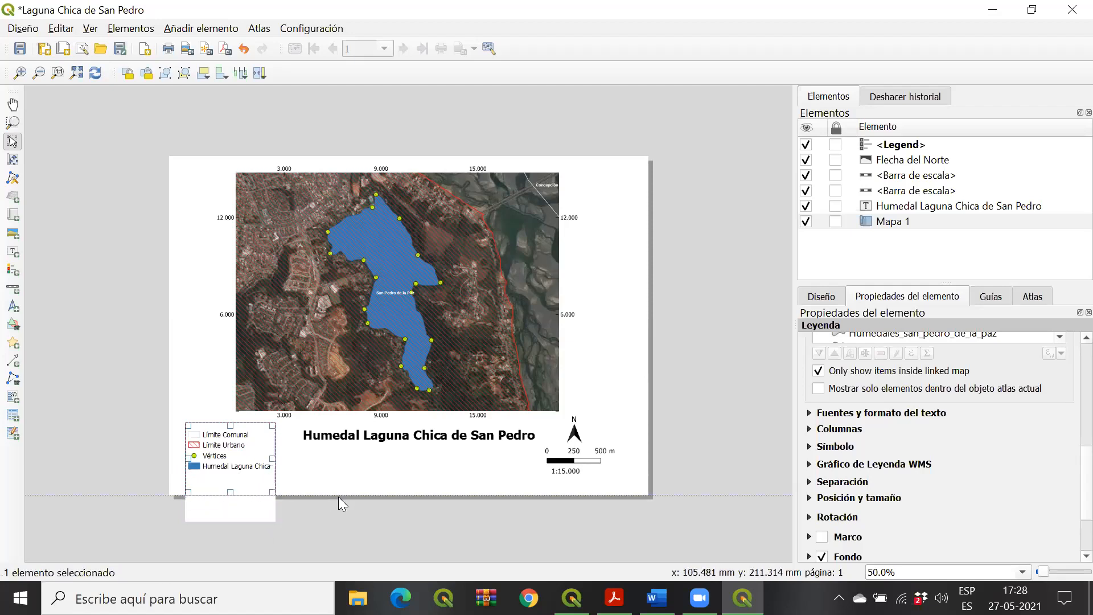
left_click_drag(271, 474, 325, 473)
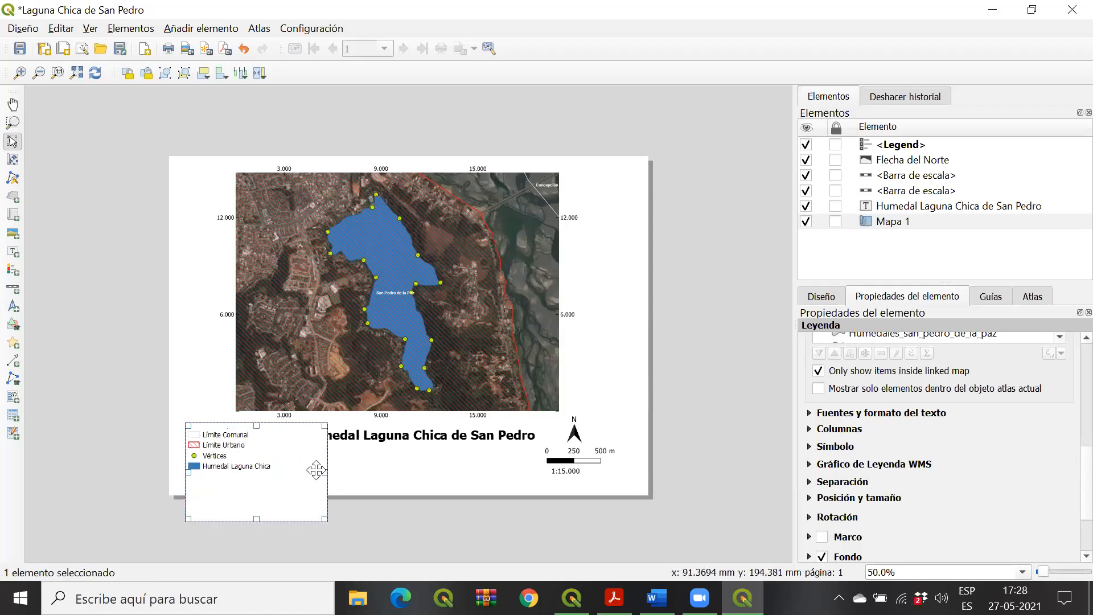
left_click_drag(252, 516, 265, 459)
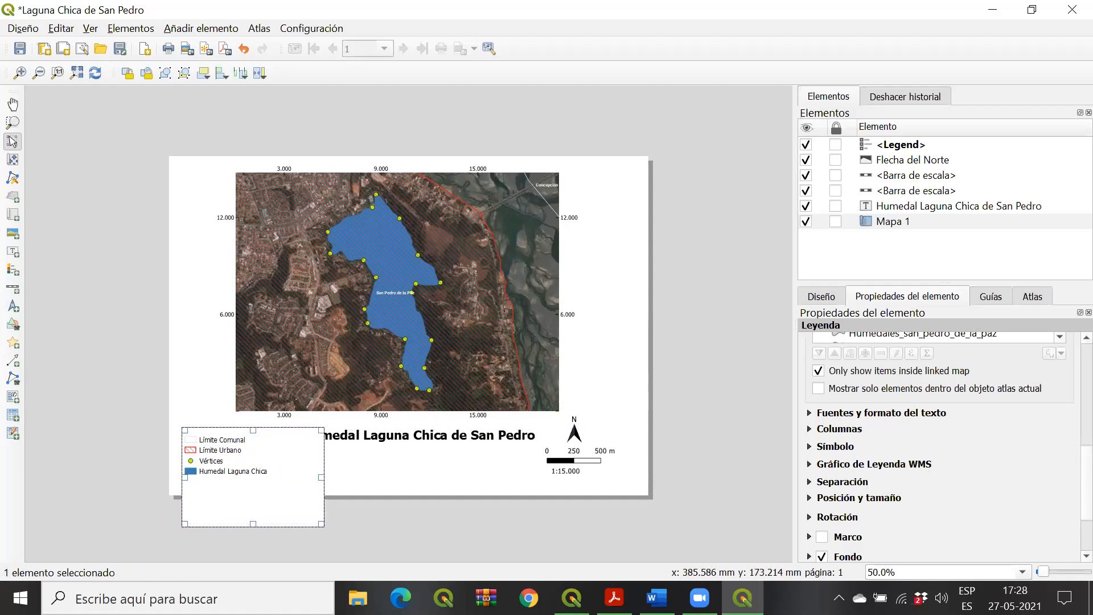
Step: Give the legend the title Leyenda
scroll(1066, 474, "up", 10)
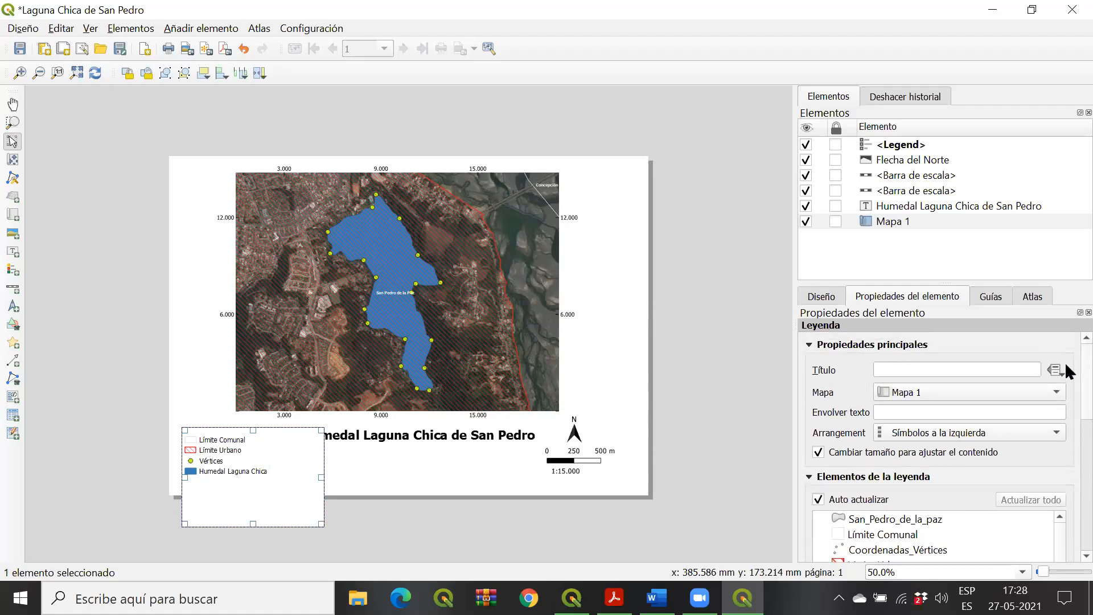
left_click(883, 368)
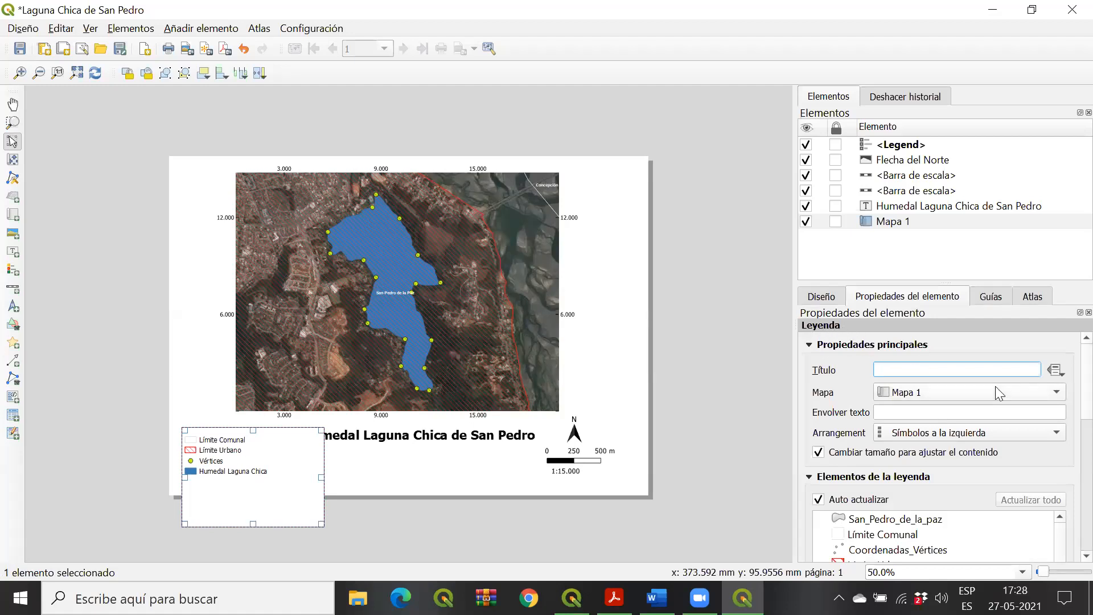
type("Leyenda")
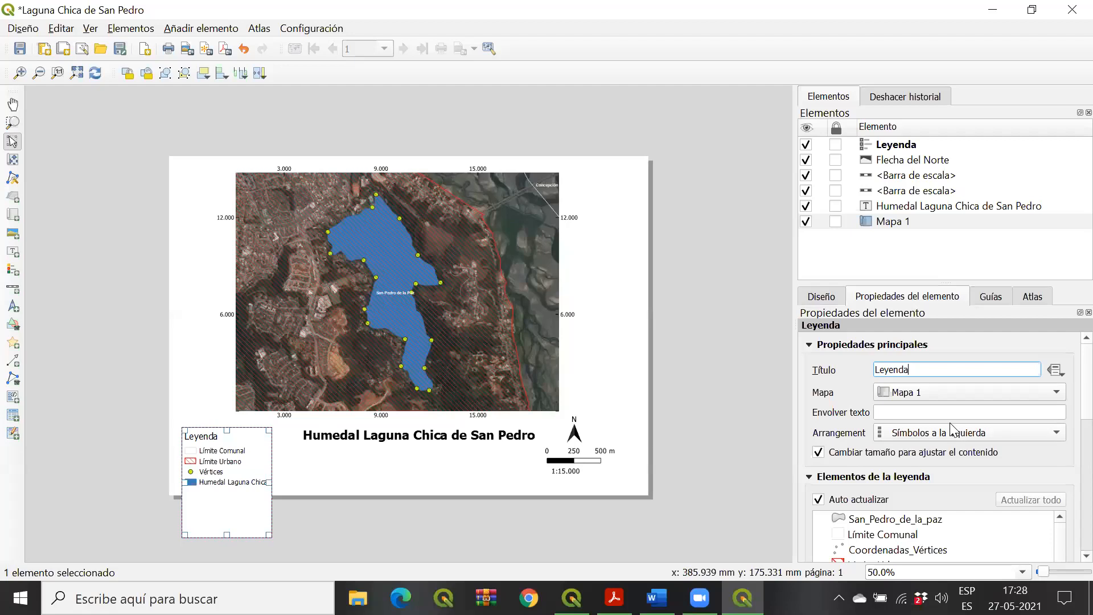
Step: Try arranging the legend symbols on the right, then restore them to the left of the text
left_click(945, 439)
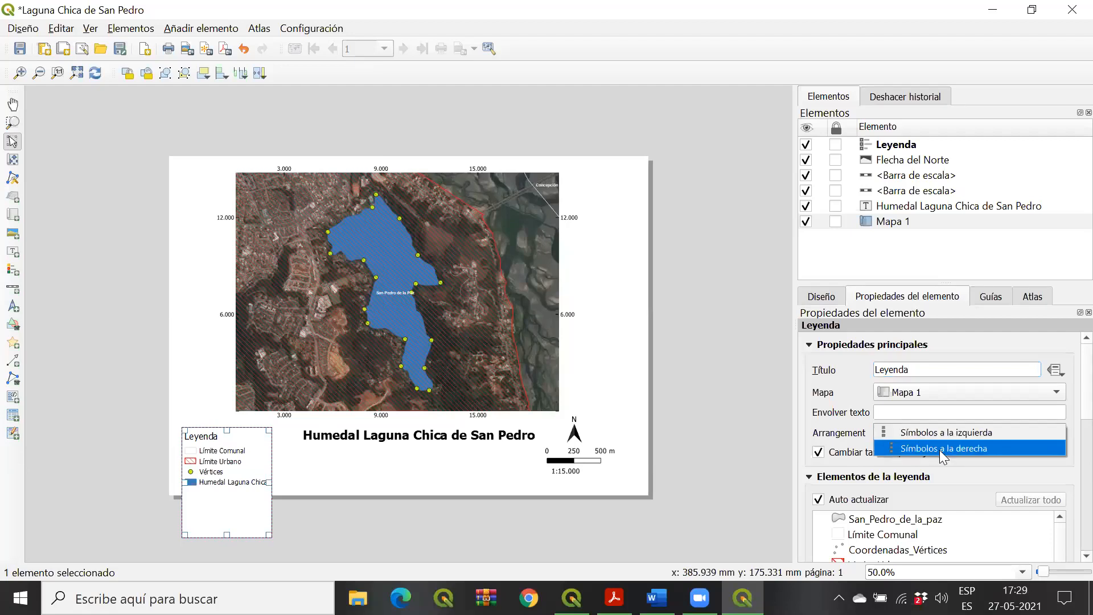
left_click(940, 450)
left_click(949, 432)
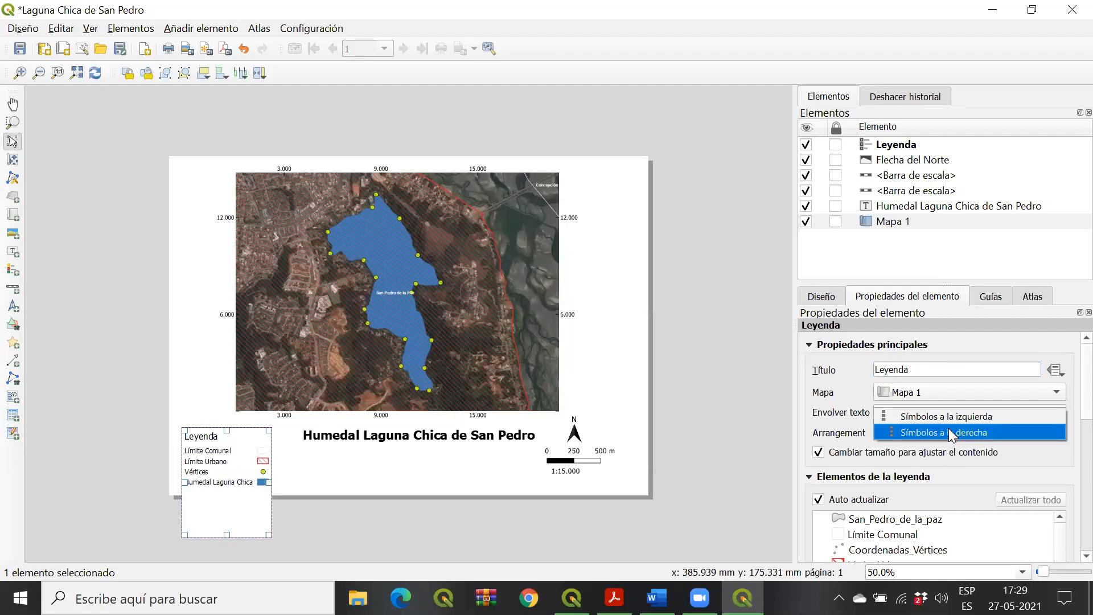
left_click(957, 420)
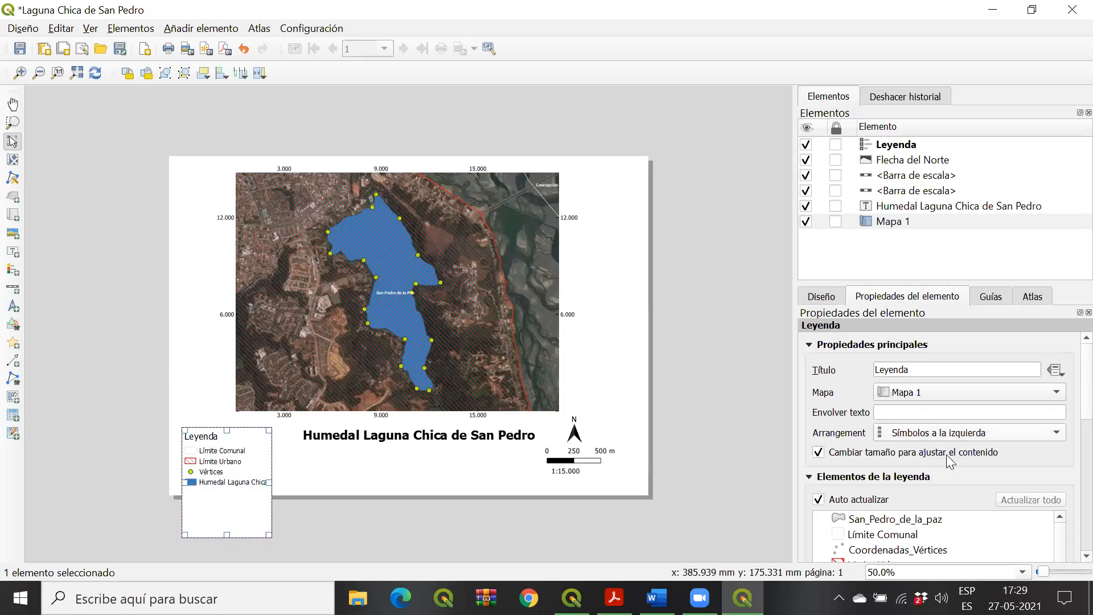
Step: Disable the legend's automatic resizing to fit its contents and reduce its frame to the entries, keeping it inside the page
left_click(857, 453)
left_click_drag(270, 535, 288, 546)
left_click(823, 454)
left_click_drag(268, 537, 295, 486)
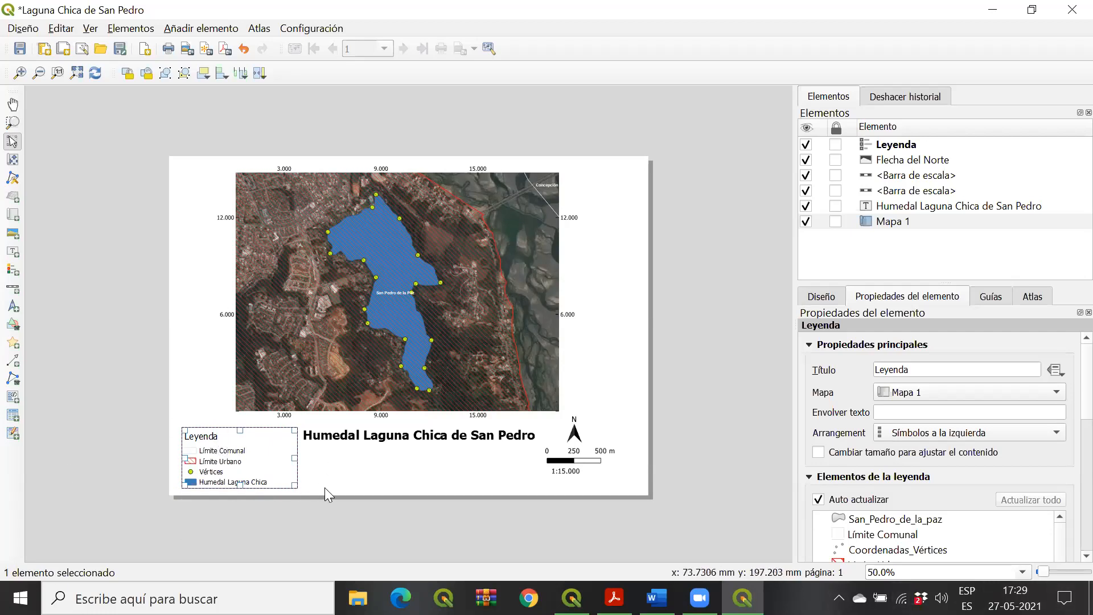
mouse_move(250, 455)
left_mouse_down()
mouse_move(281, 445)
mouse_move(248, 460)
left_mouse_up()
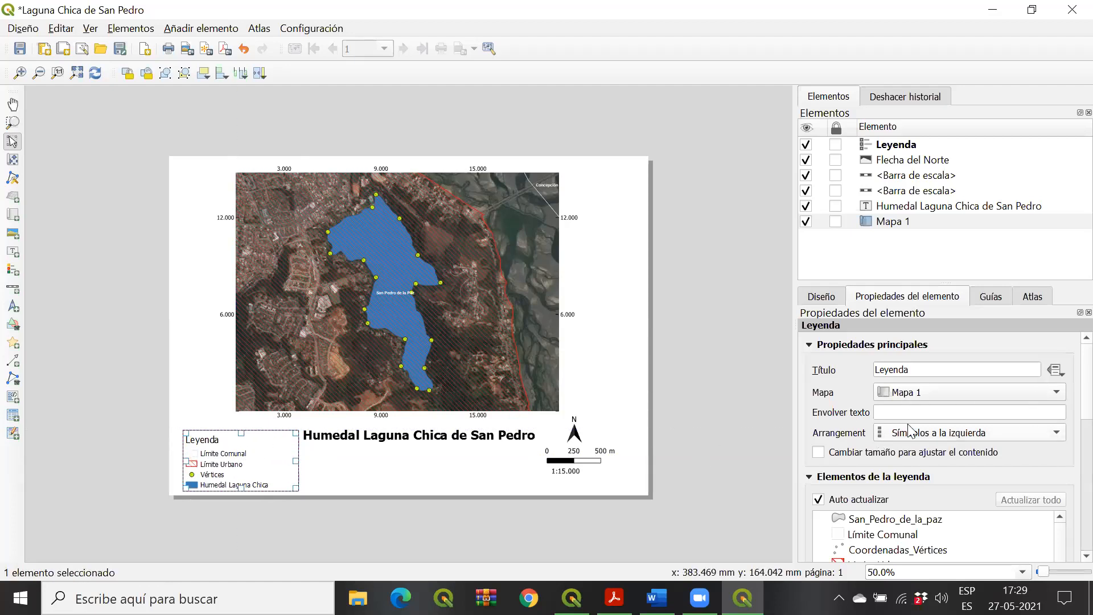
Step: Examine the legend's font and text format settings for the title, groups, subgroups and item labels
scroll(1064, 396, "down", 10)
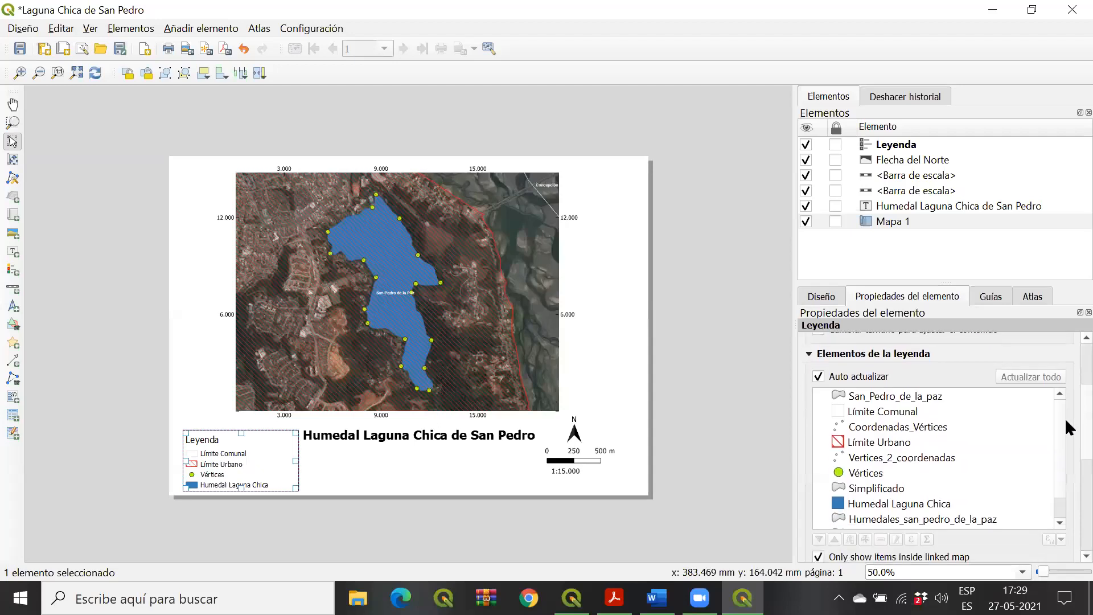
scroll(945, 444, "down", 5)
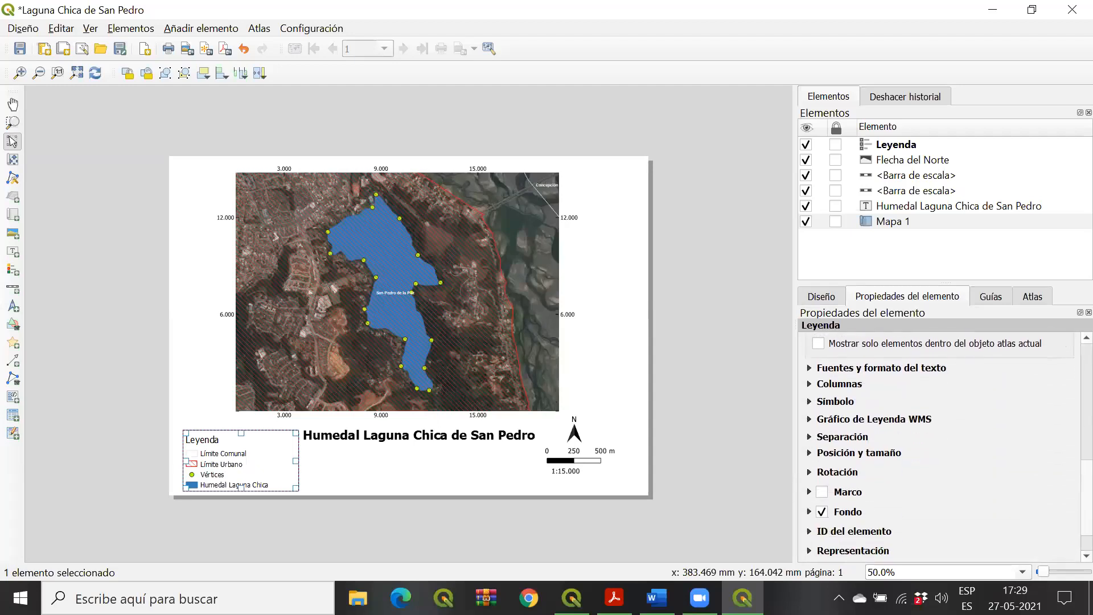
left_click(809, 357)
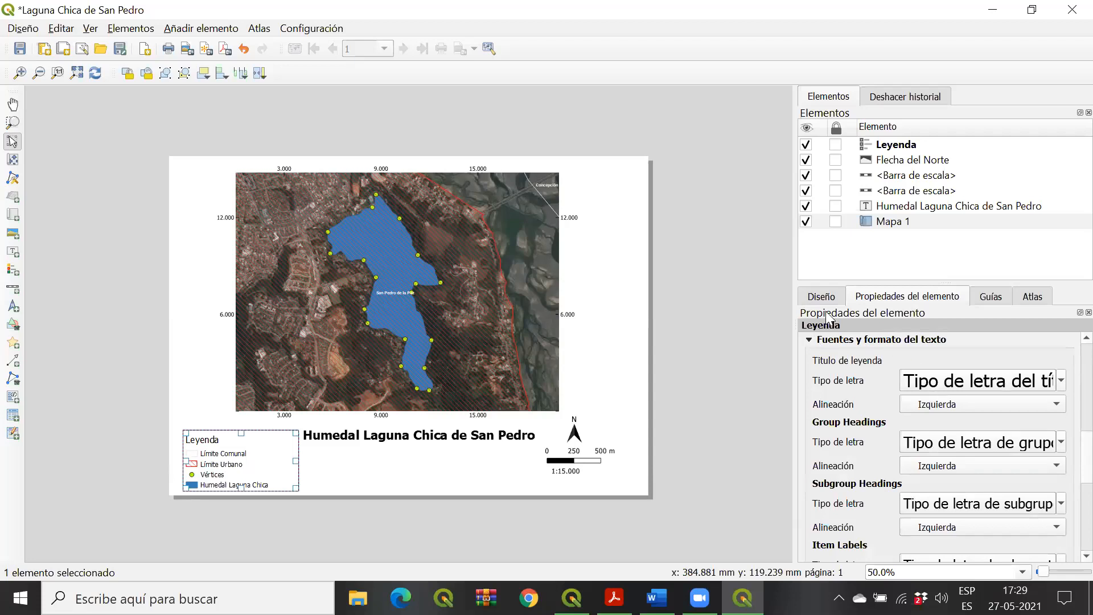
left_click(810, 341)
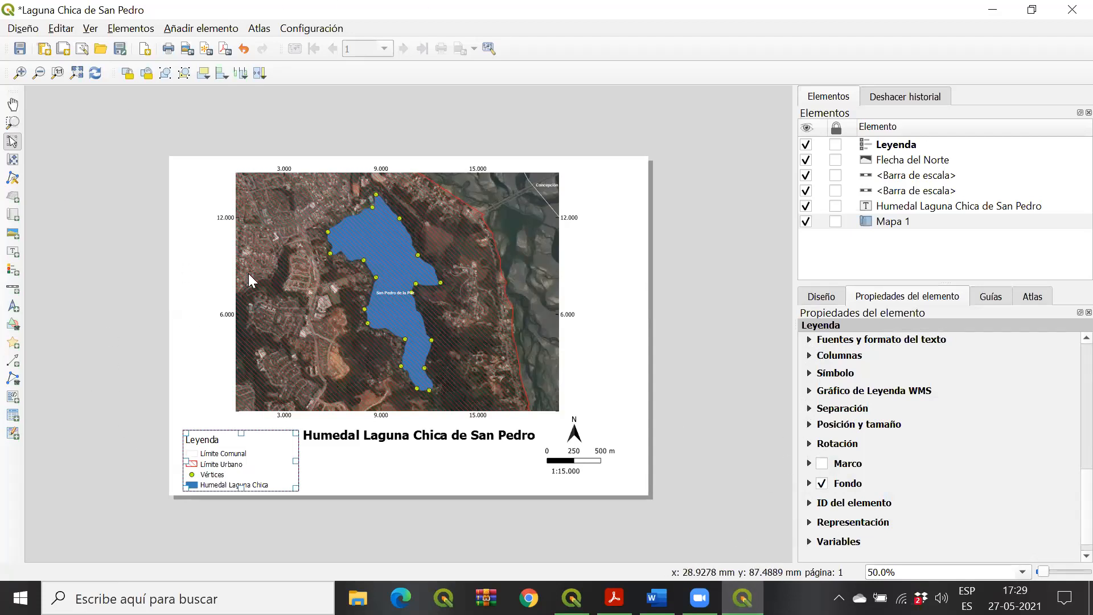
left_click(808, 340)
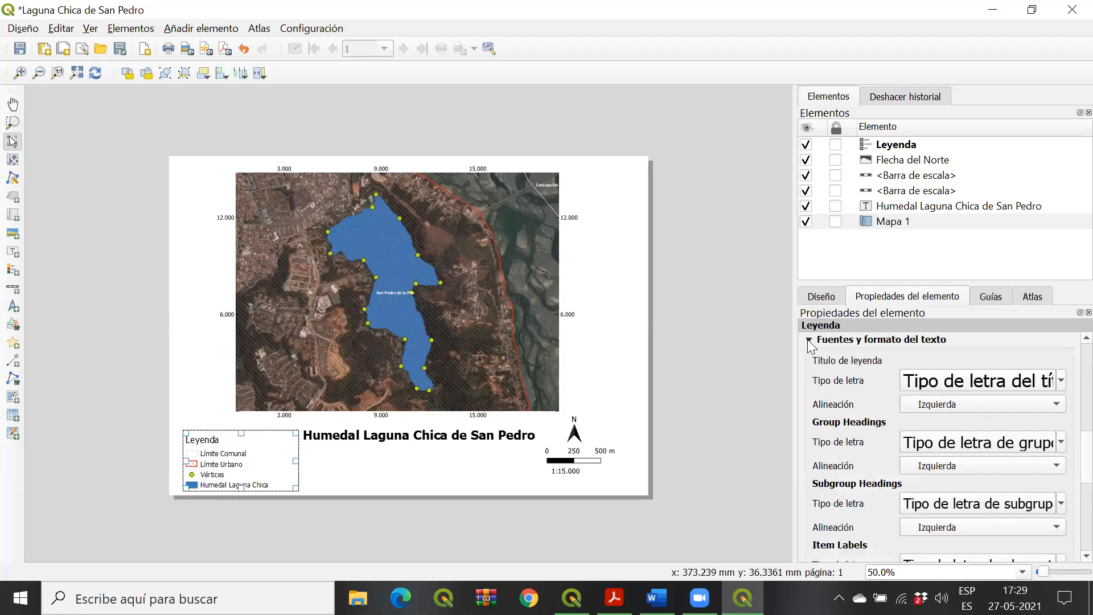
left_click(809, 341)
Step: Try an additional column in the legend and return it to one column
left_click(809, 357)
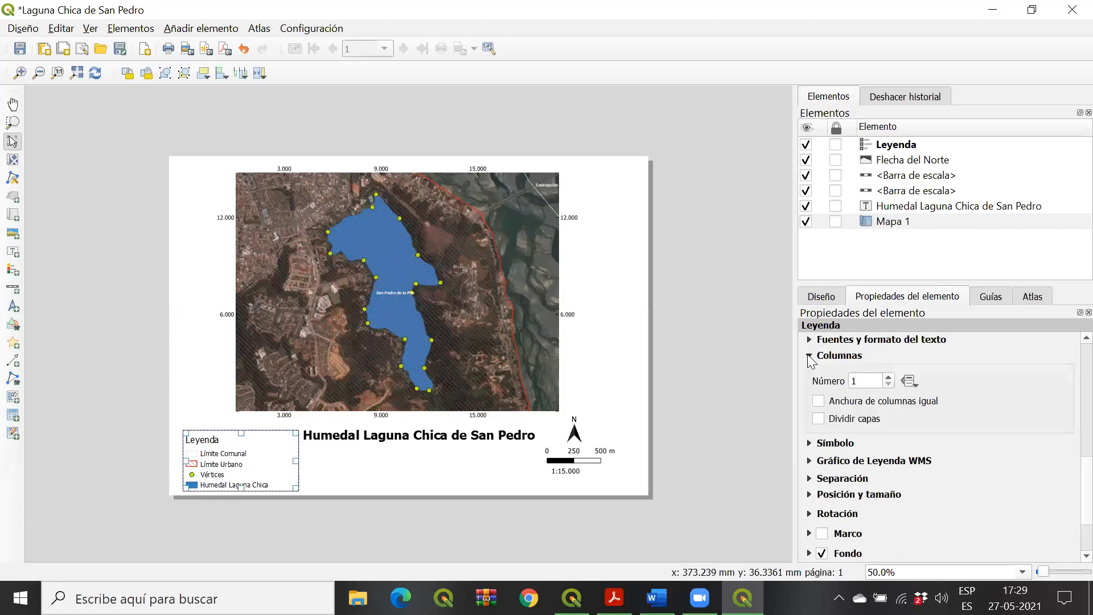
left_click(888, 378)
left_click(888, 383)
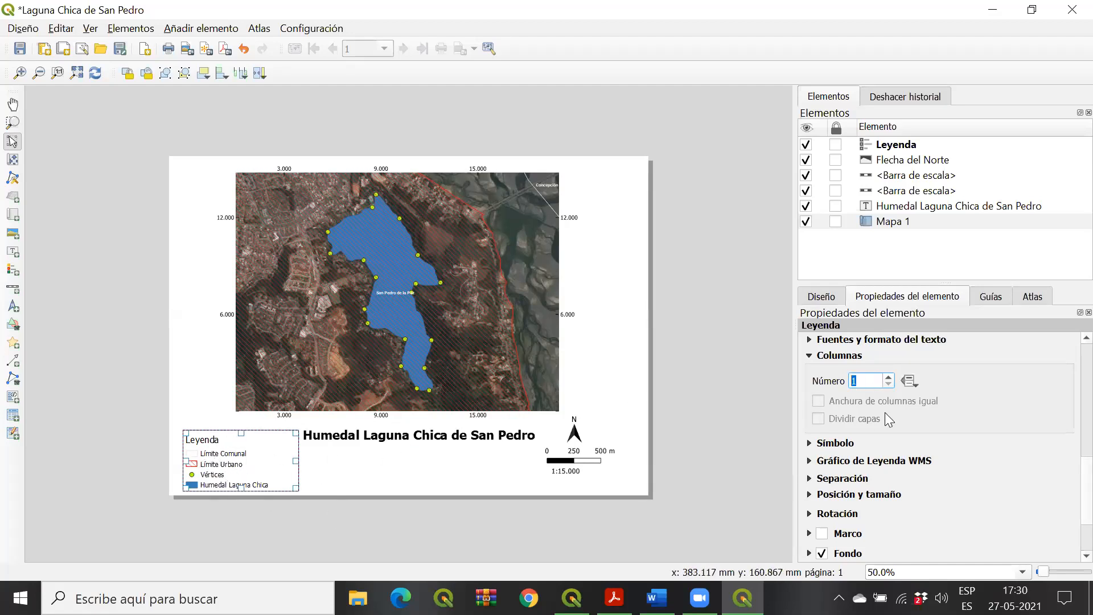
left_click(771, 417)
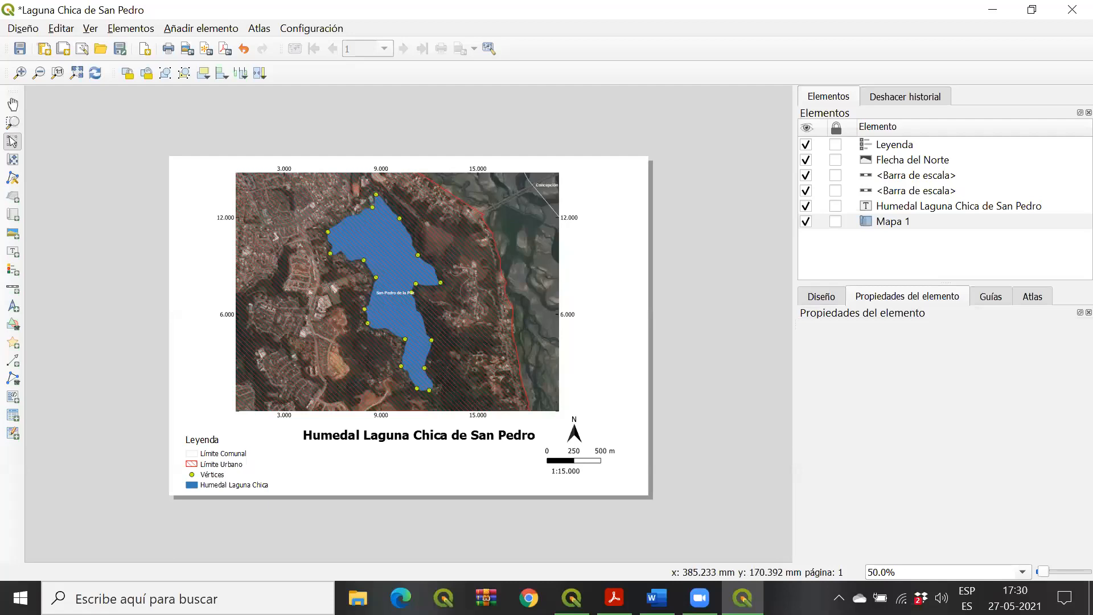
Step: Narrow the legend frame and shift it slightly up and to the right, beside the map title
left_click(218, 453)
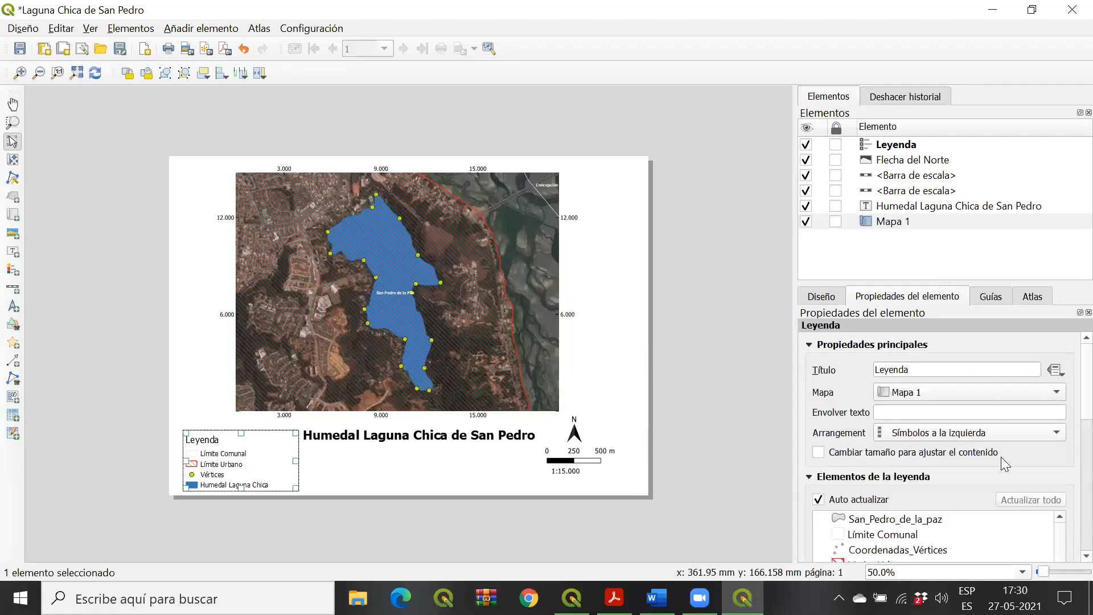
left_click_drag(226, 454, 230, 451)
left_click_drag(300, 458, 281, 459)
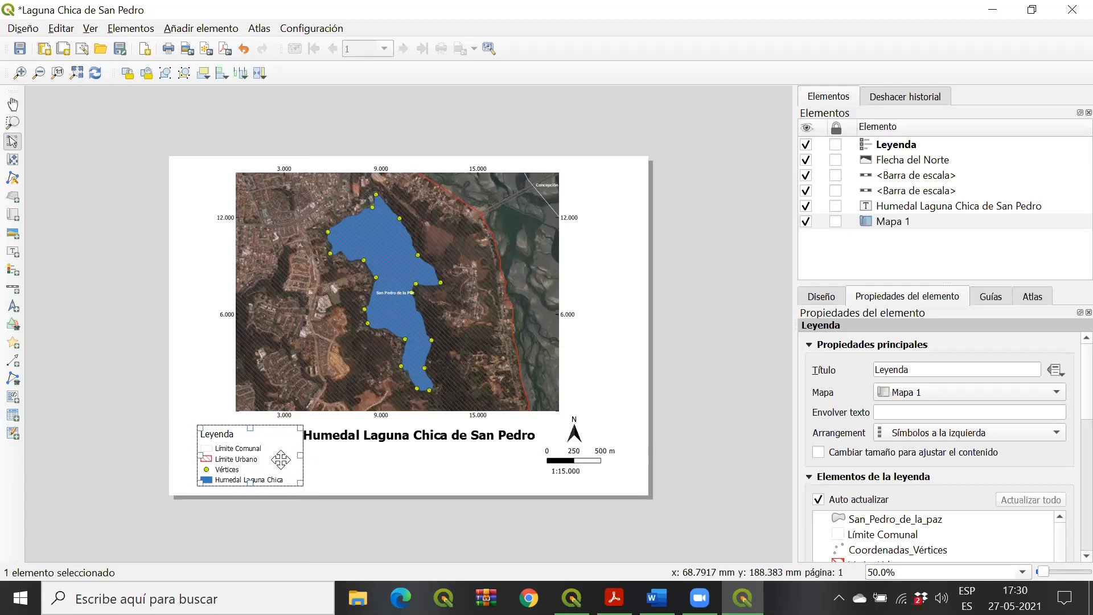
Step: Shift the graphic and numeric scale bars slightly to the right beneath the north arrow
left_click(578, 437)
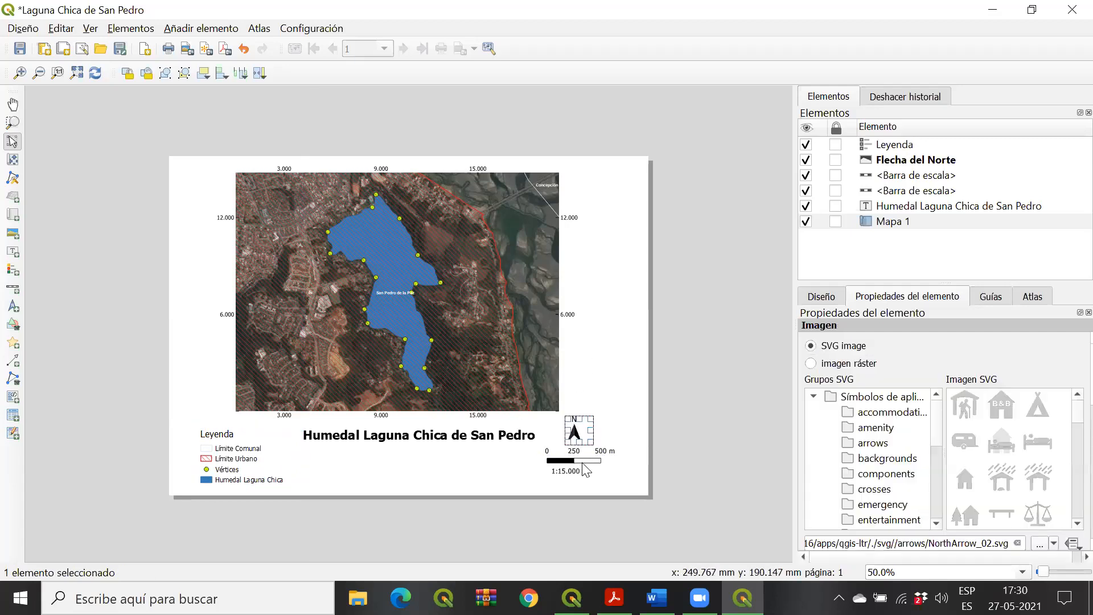
left_click(595, 463)
left_click_drag(599, 454, 579, 475)
left_click(567, 472)
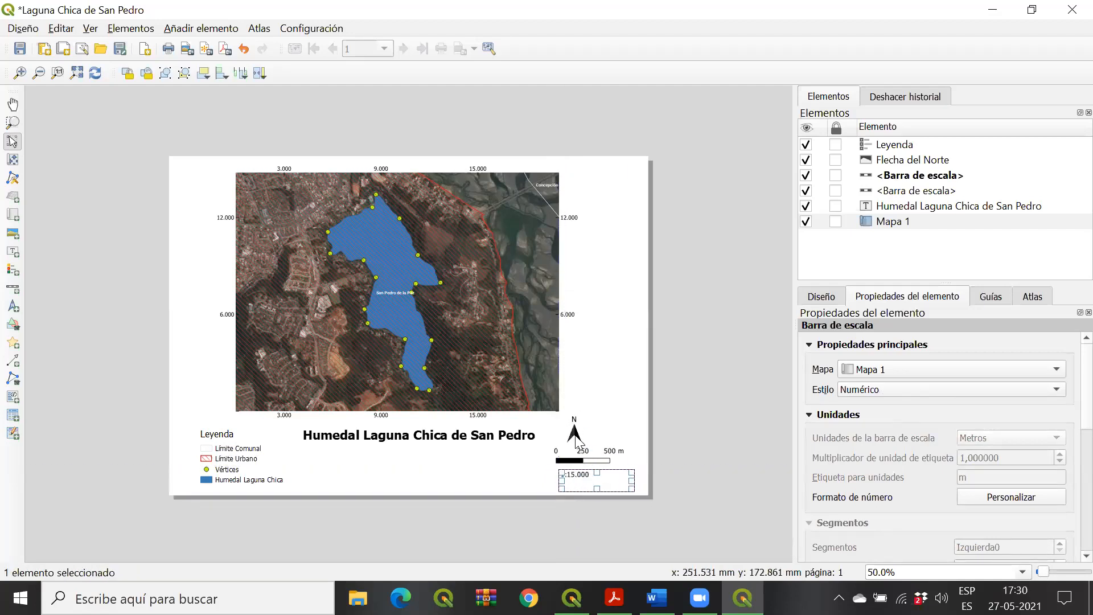
left_click(575, 438)
left_click(523, 346)
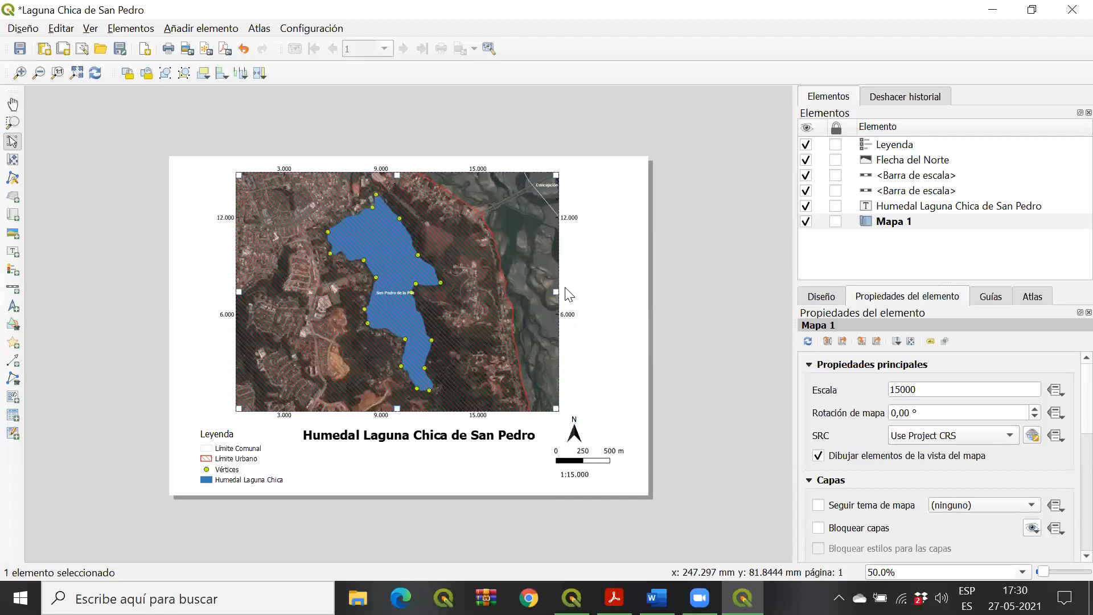
left_click(695, 190)
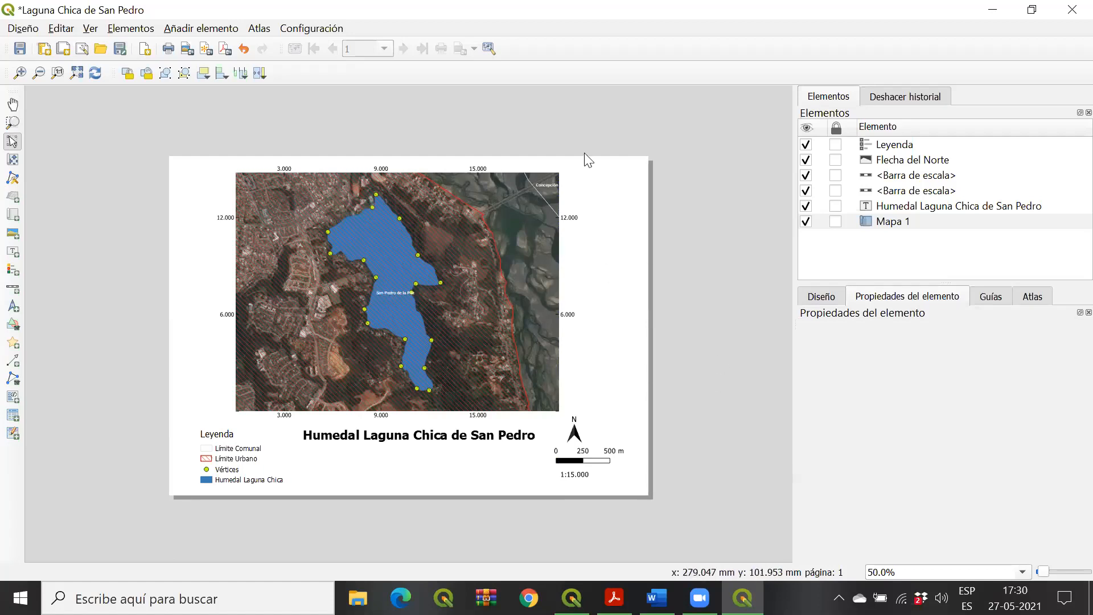
Step: Switch to the main QGIS project window and open the properties of the Vértices layer
left_click(571, 598)
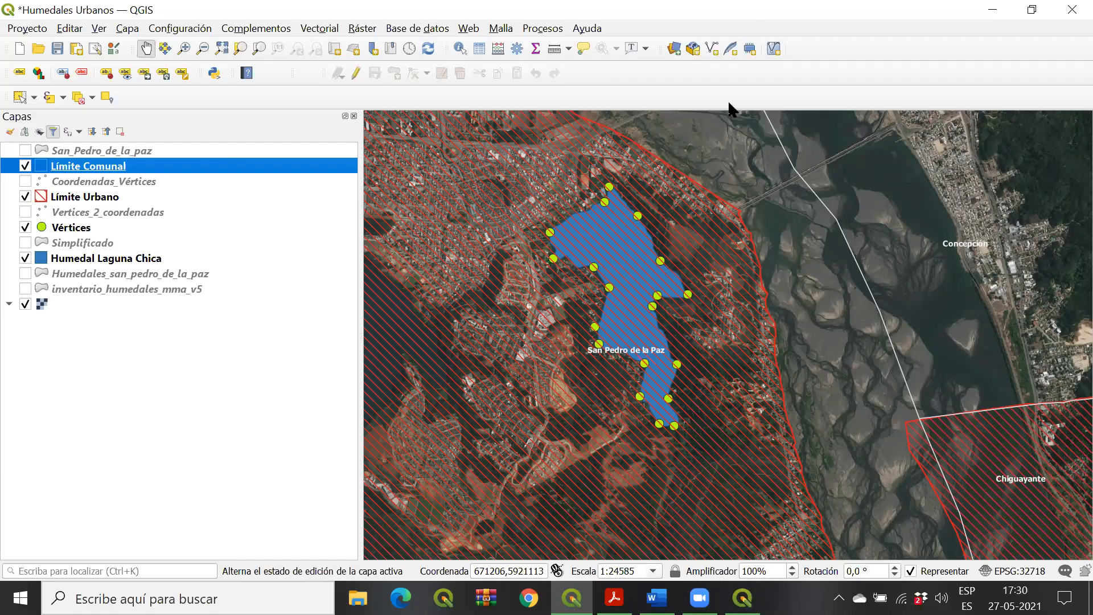
left_click(62, 227)
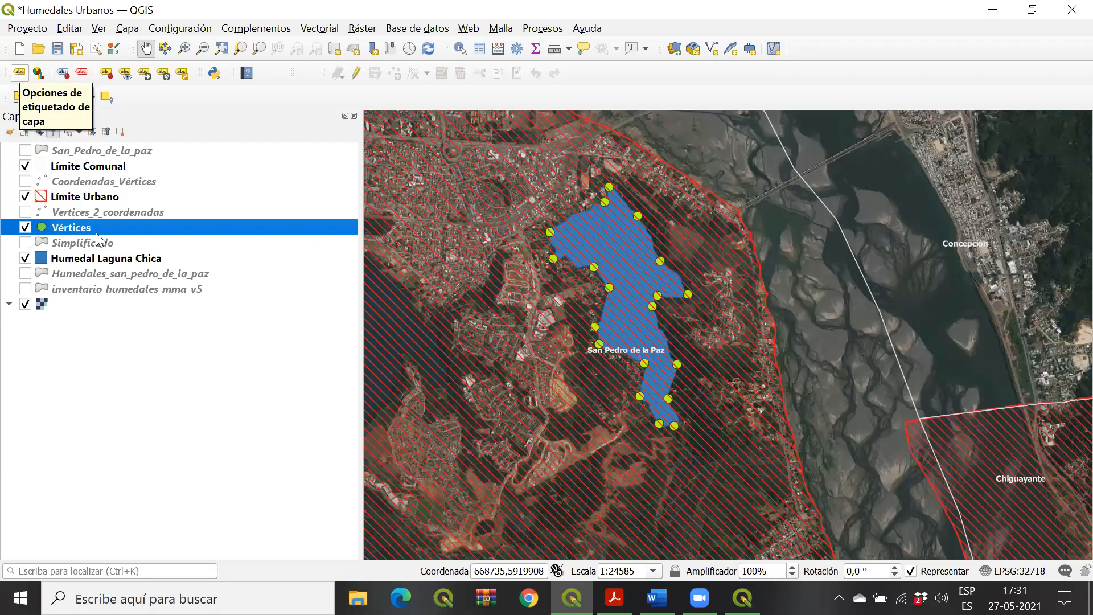
right_click(75, 227)
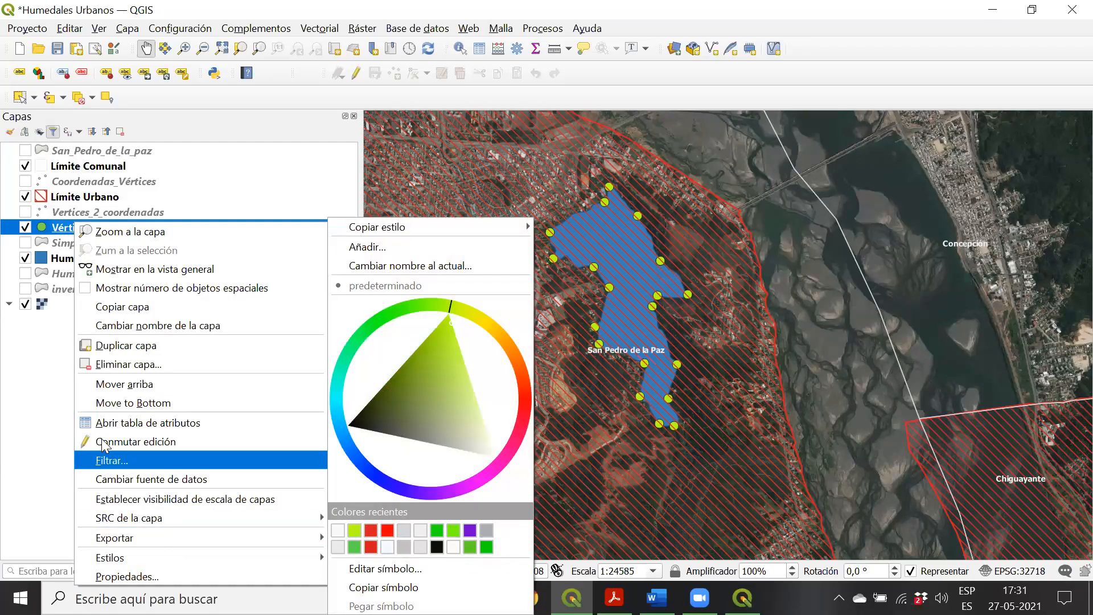
left_click(170, 576)
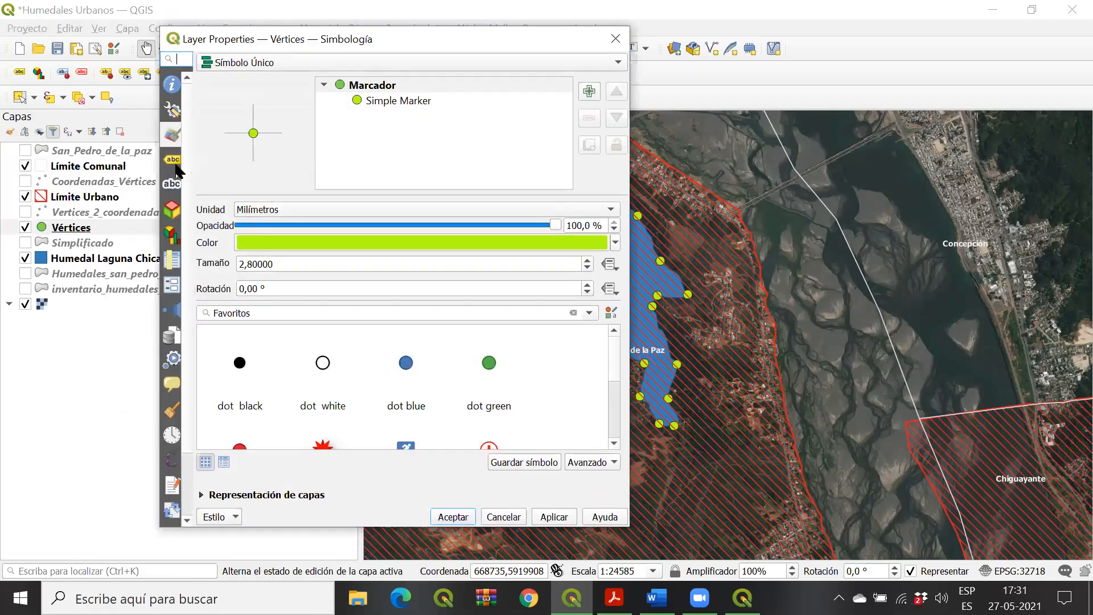
Step: Enable Single Labels on the Vértices layer using the vertex_ind field and apply them to the map
left_click(173, 161)
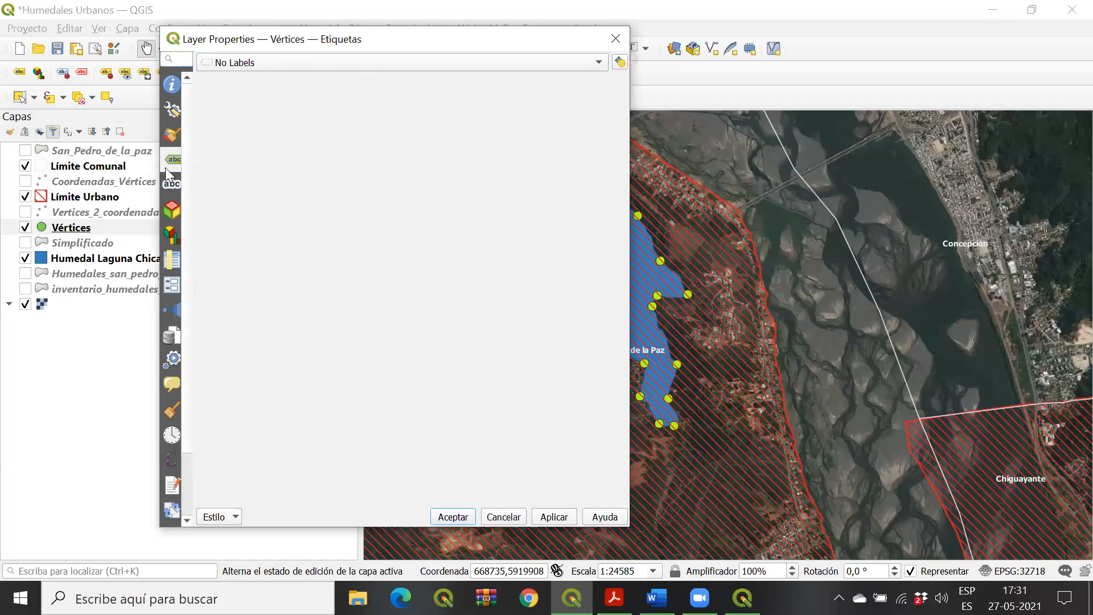
left_click(293, 63)
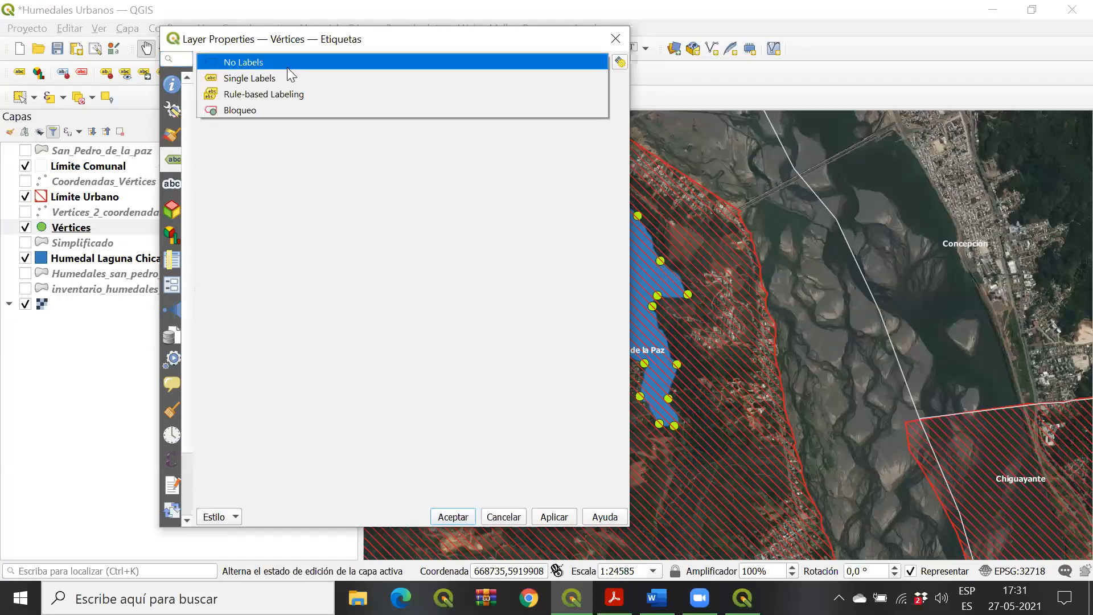
left_click(276, 80)
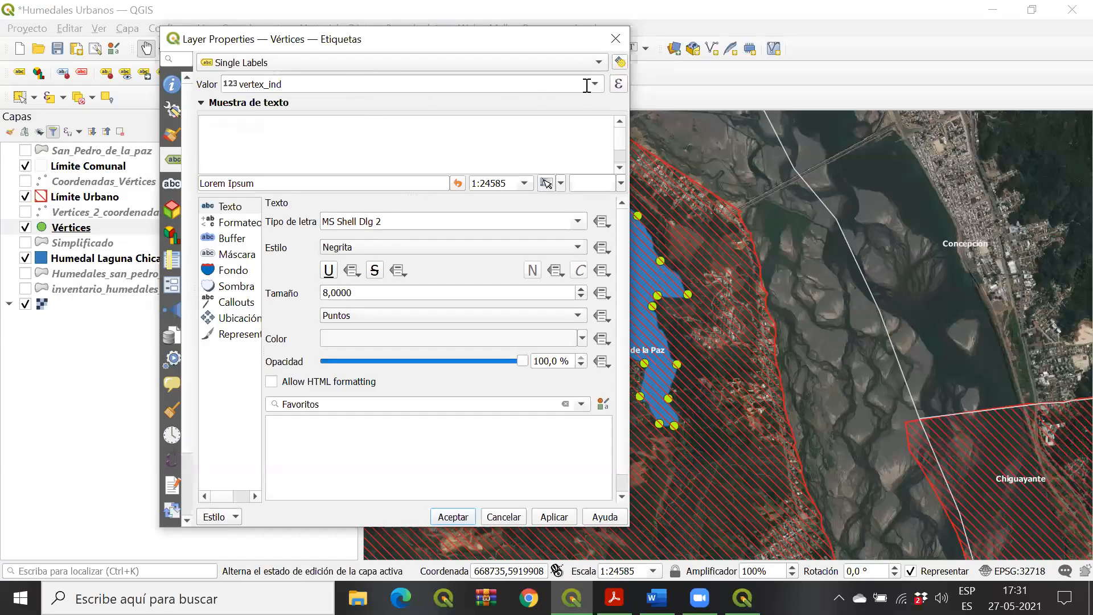
left_click(373, 85)
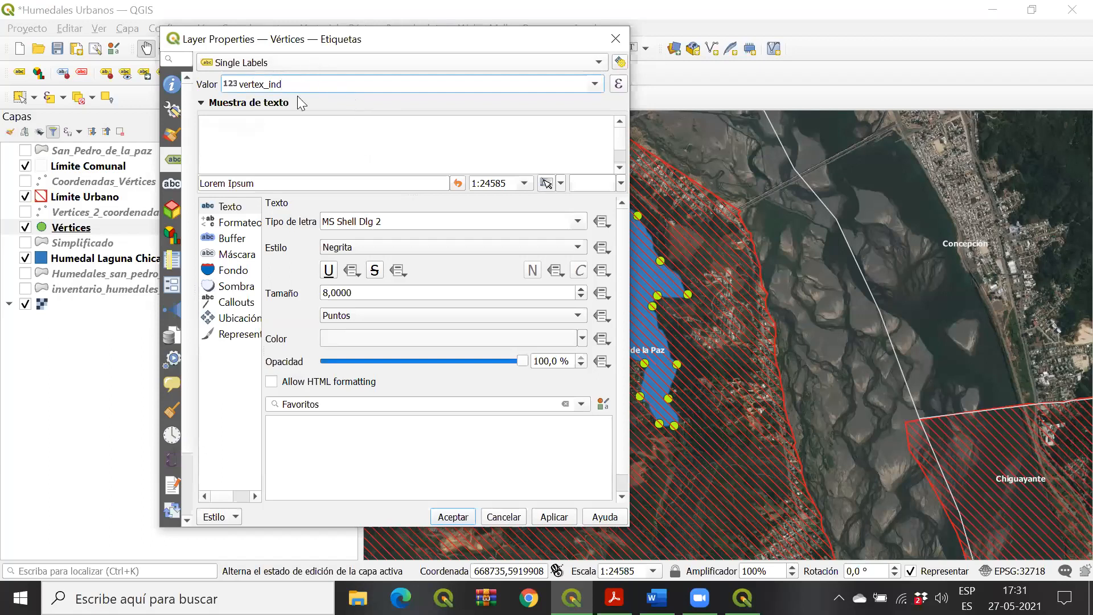
left_click_drag(439, 38, 420, 39)
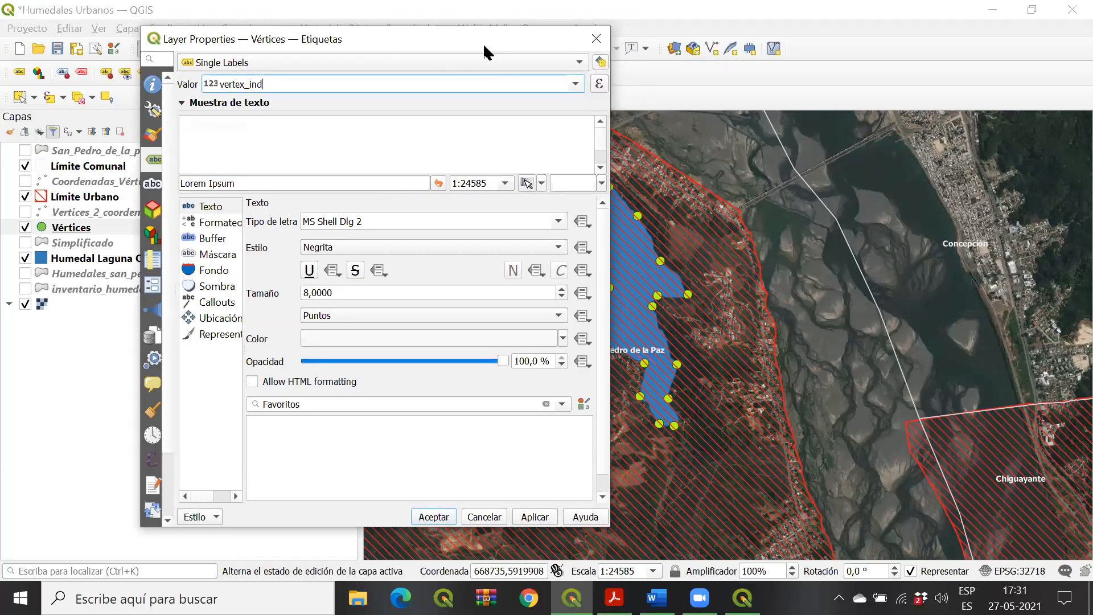
left_click_drag(484, 45, 660, 114)
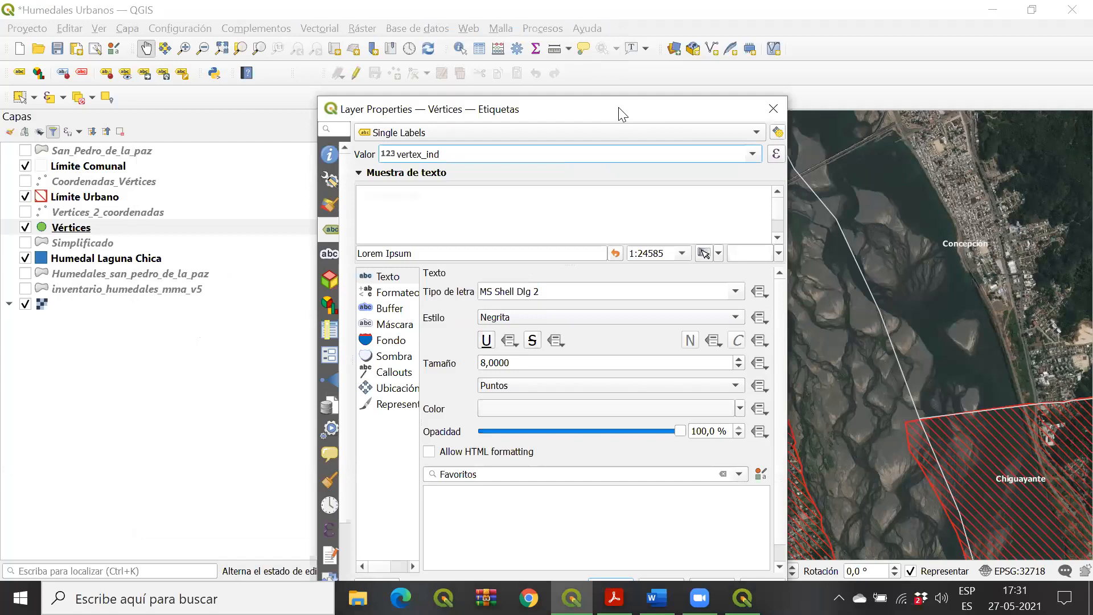
left_click_drag(609, 107, 563, 88)
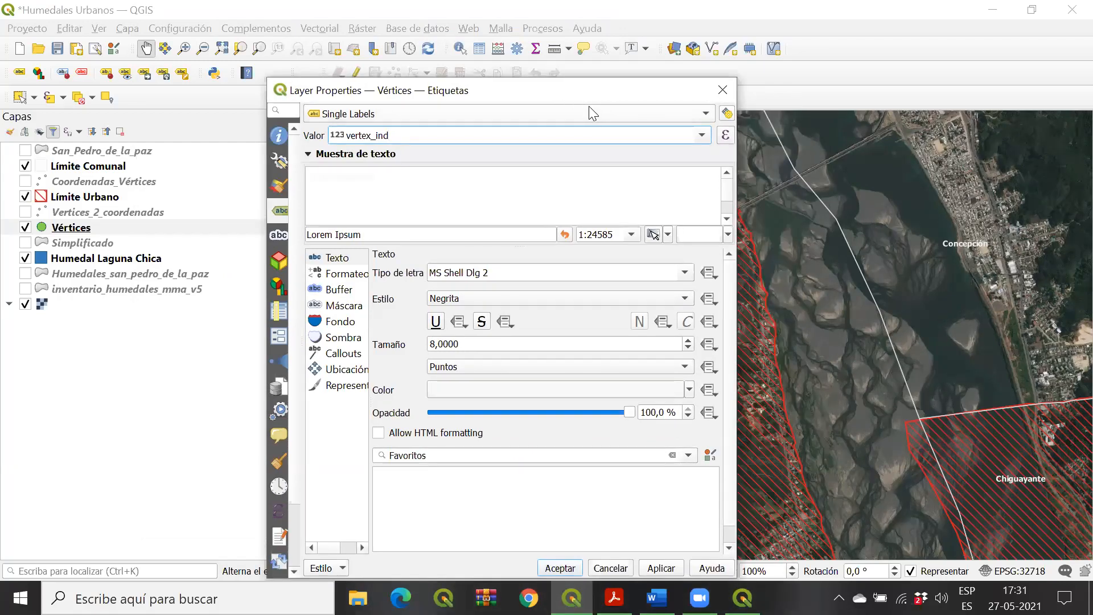
left_click_drag(589, 97, 908, 47)
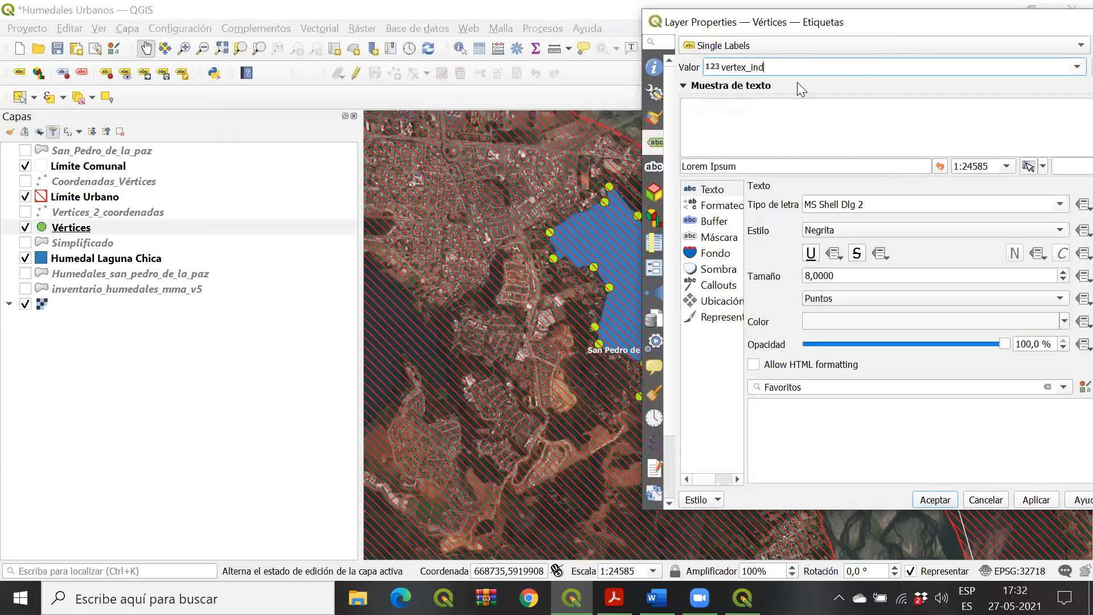
left_click(836, 274)
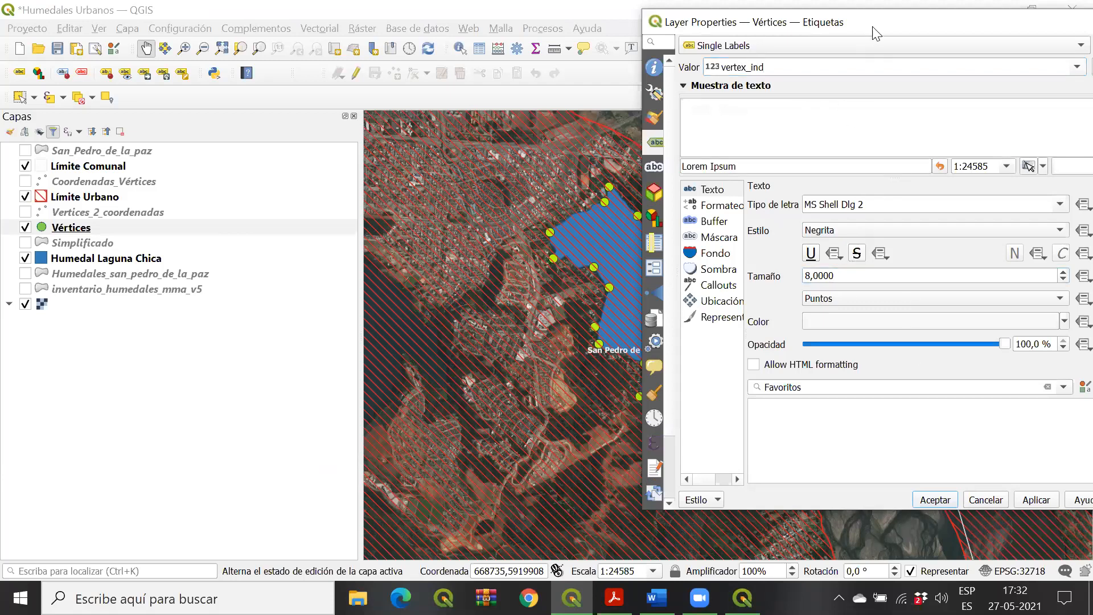
left_click_drag(869, 23, 775, 21)
left_click(942, 495)
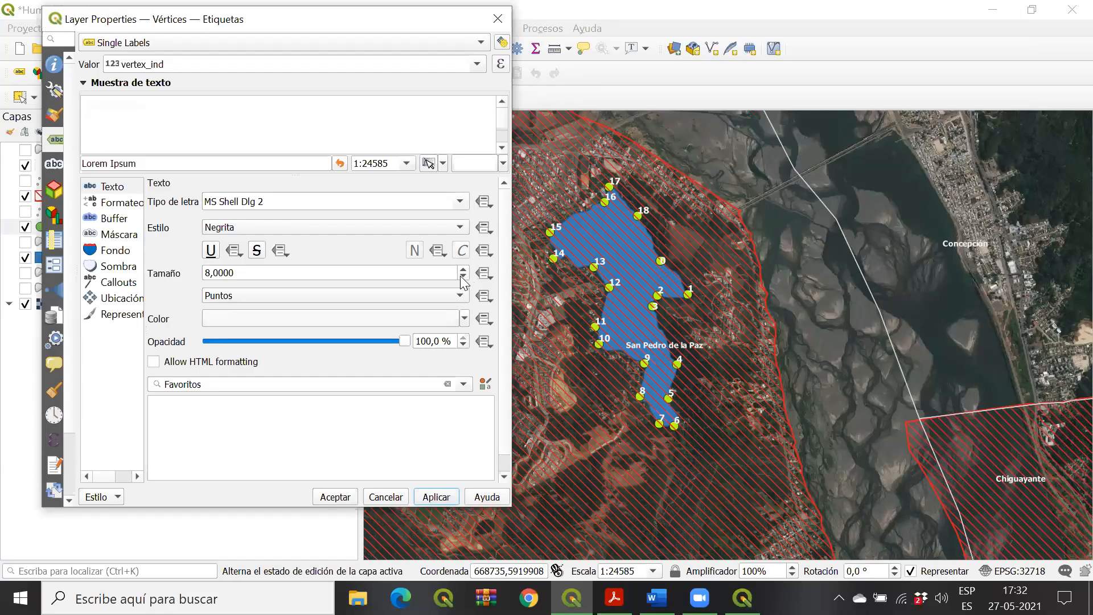
Step: Try a vertex label size of 6 points, settle on 7 points, and close the layer properties
left_click(464, 277)
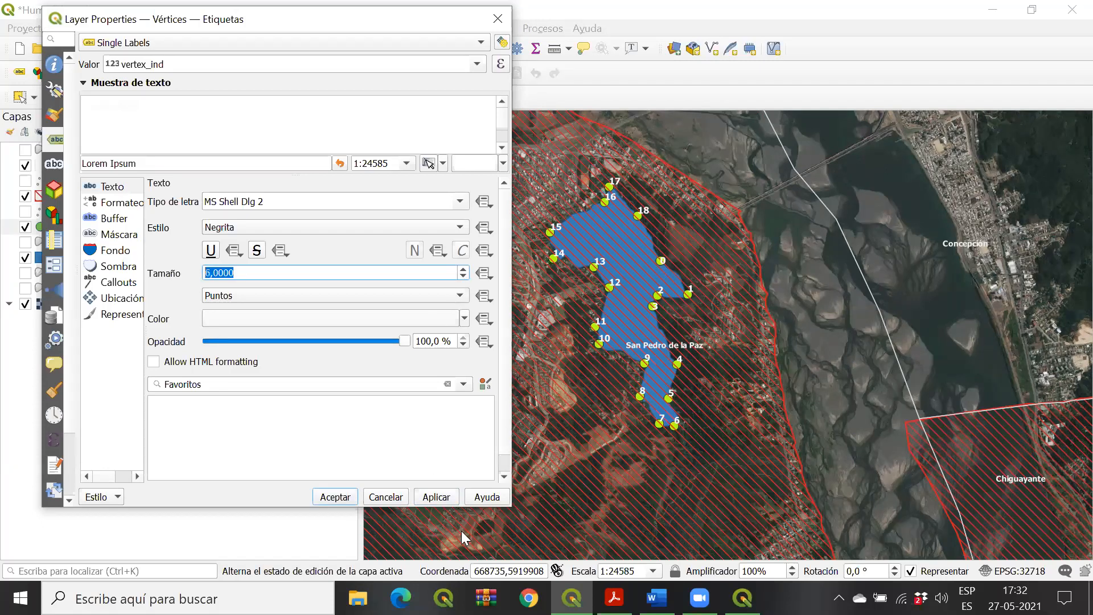
left_click(435, 497)
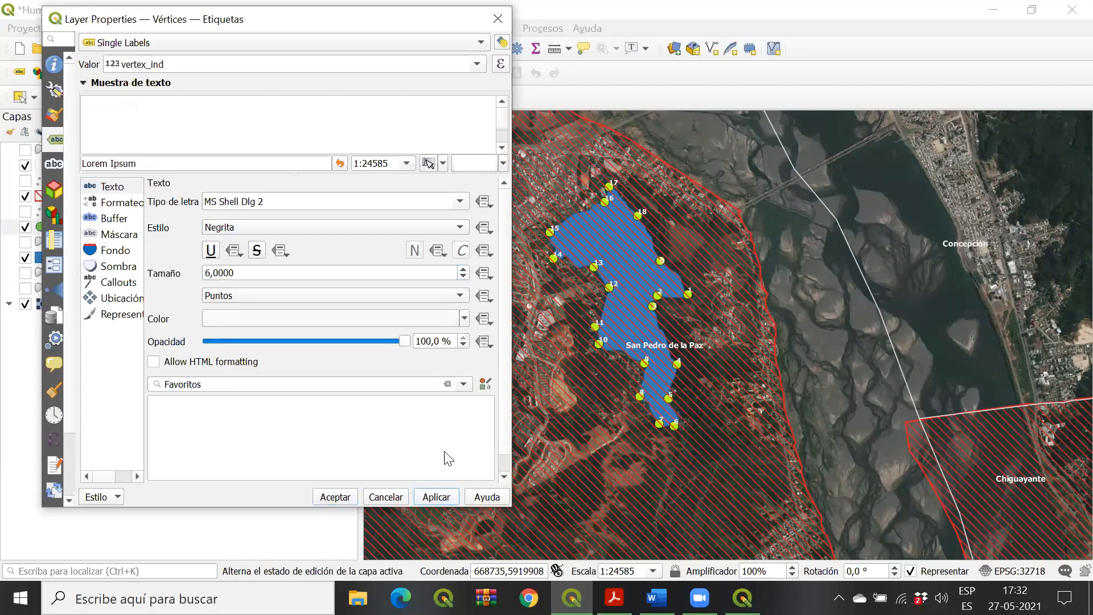
left_click(463, 269)
left_click(450, 500)
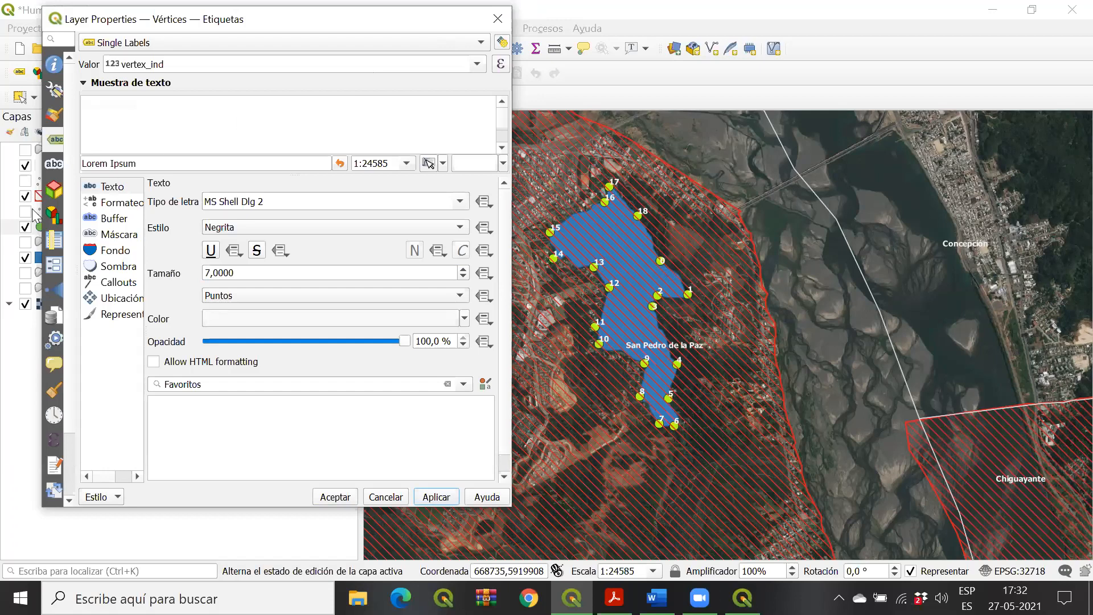
left_click(501, 15)
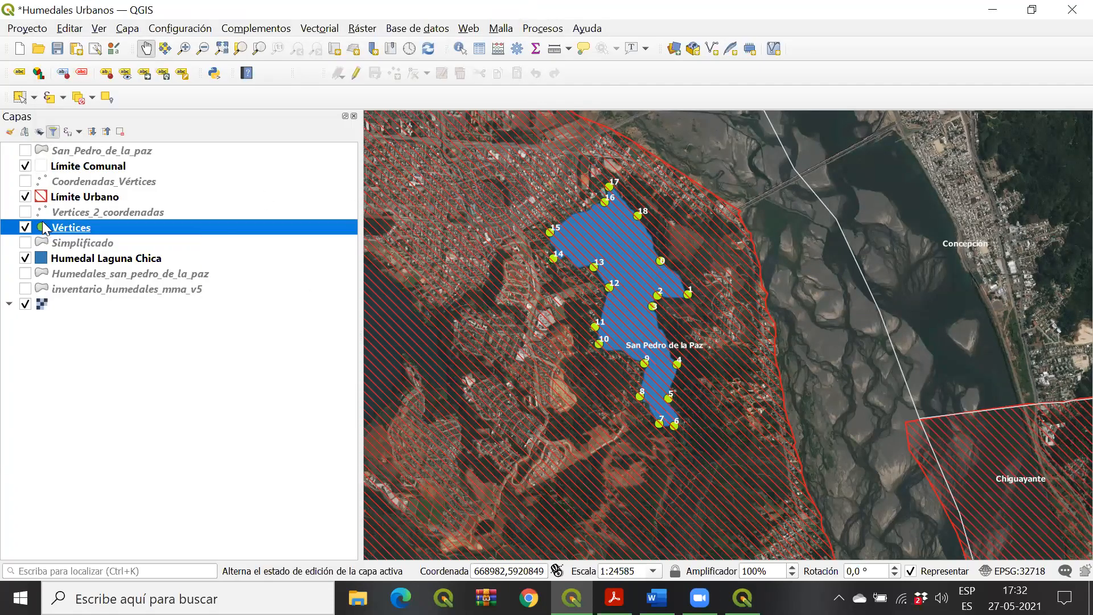
Step: Reduce the Vértices marker symbol size to 1.8 mm and accept the layer properties
double_click(63, 227)
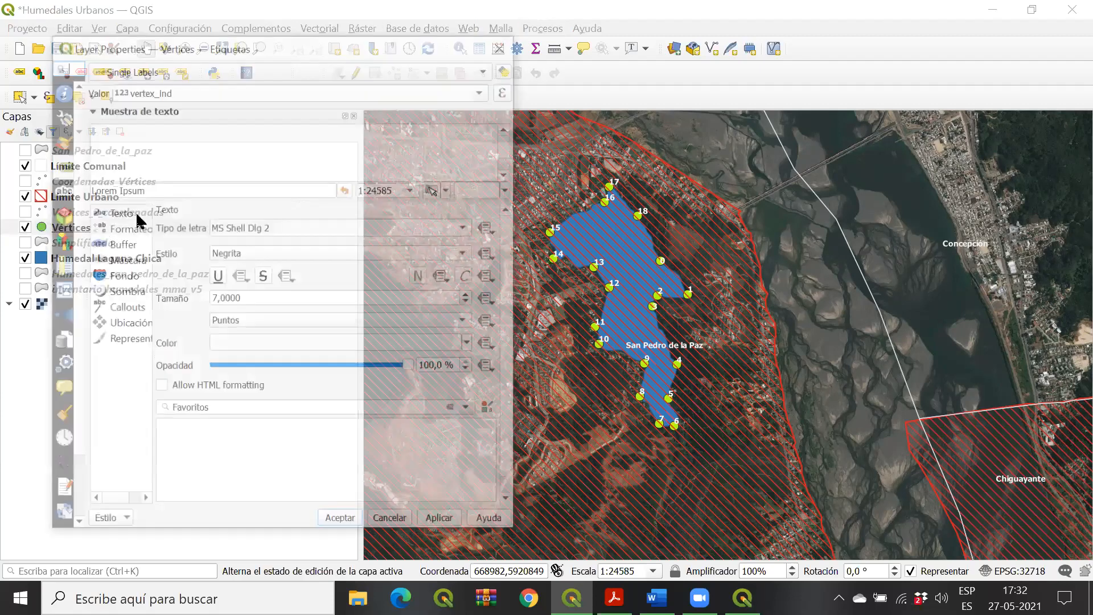
left_click_drag(135, 46, 254, 40)
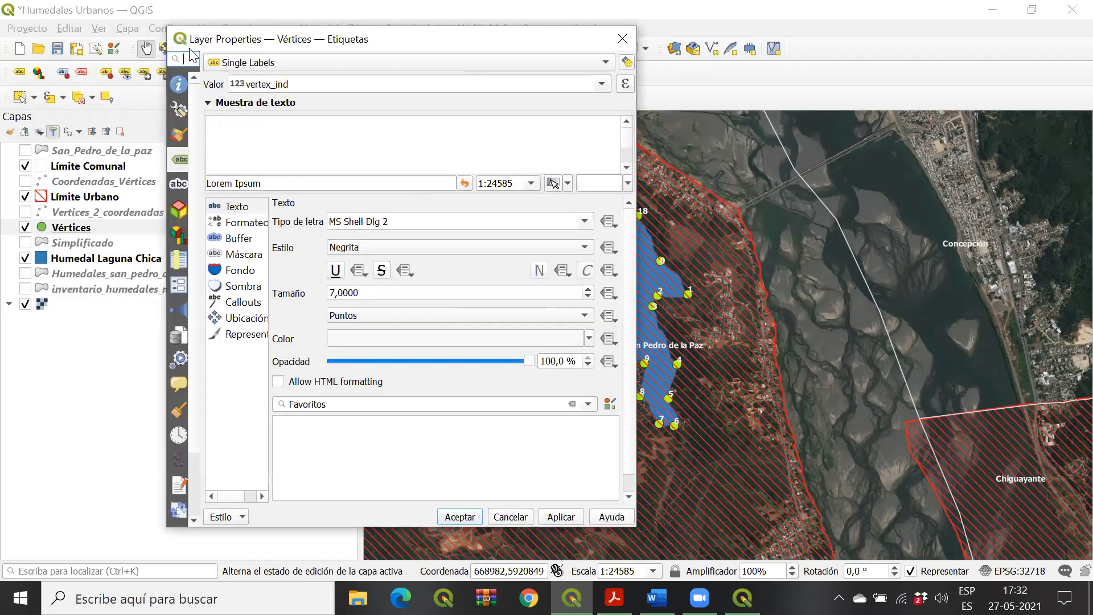
left_click(179, 135)
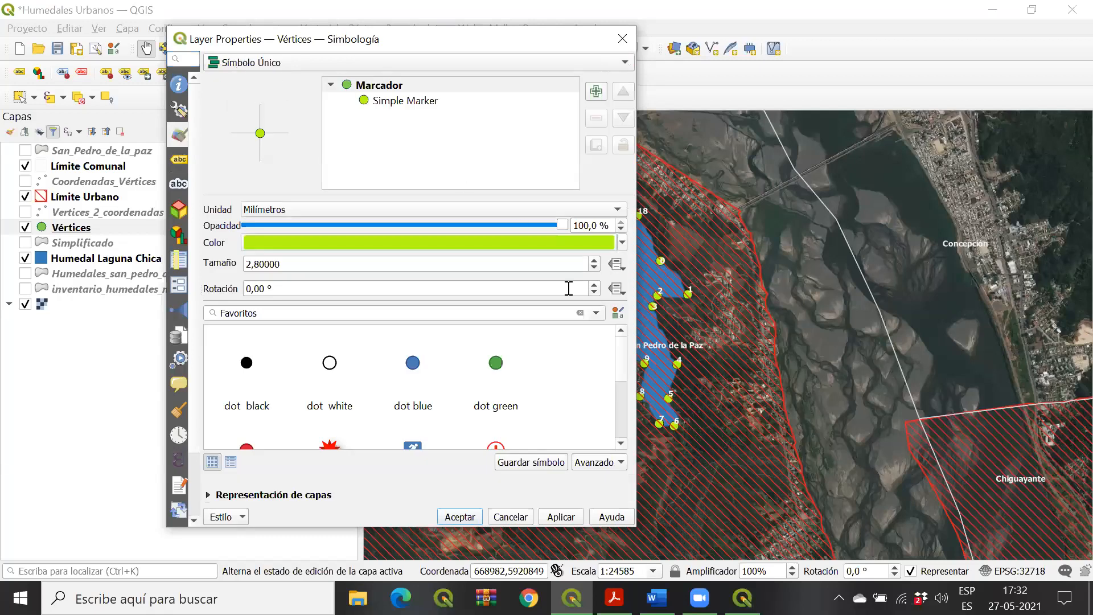
left_click(327, 265)
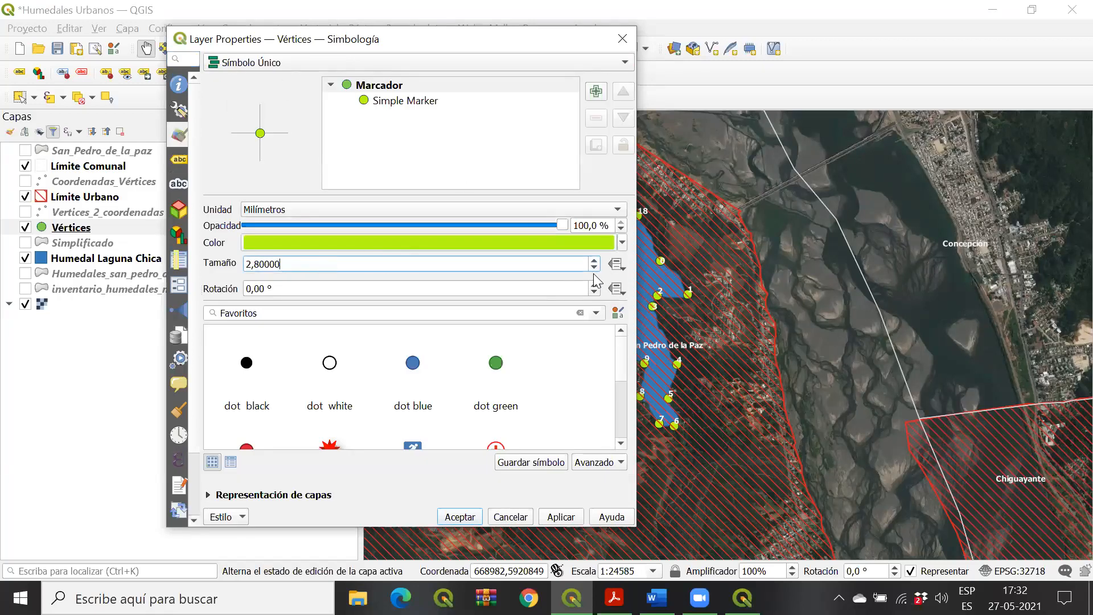
left_click(595, 269)
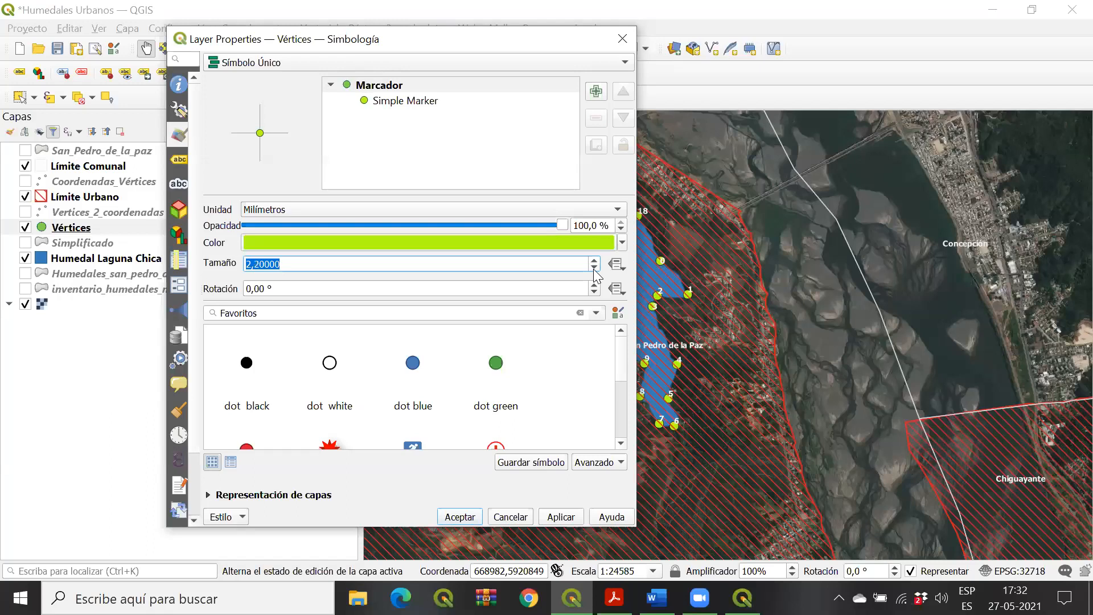
left_click(594, 261)
left_click(563, 516)
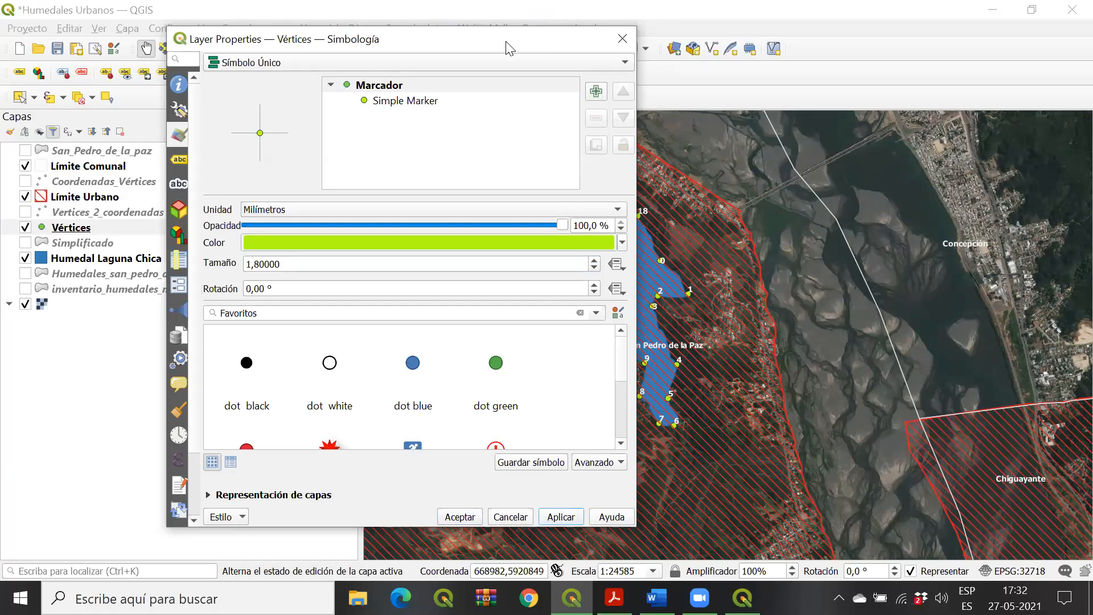
left_click_drag(506, 48, 357, 25)
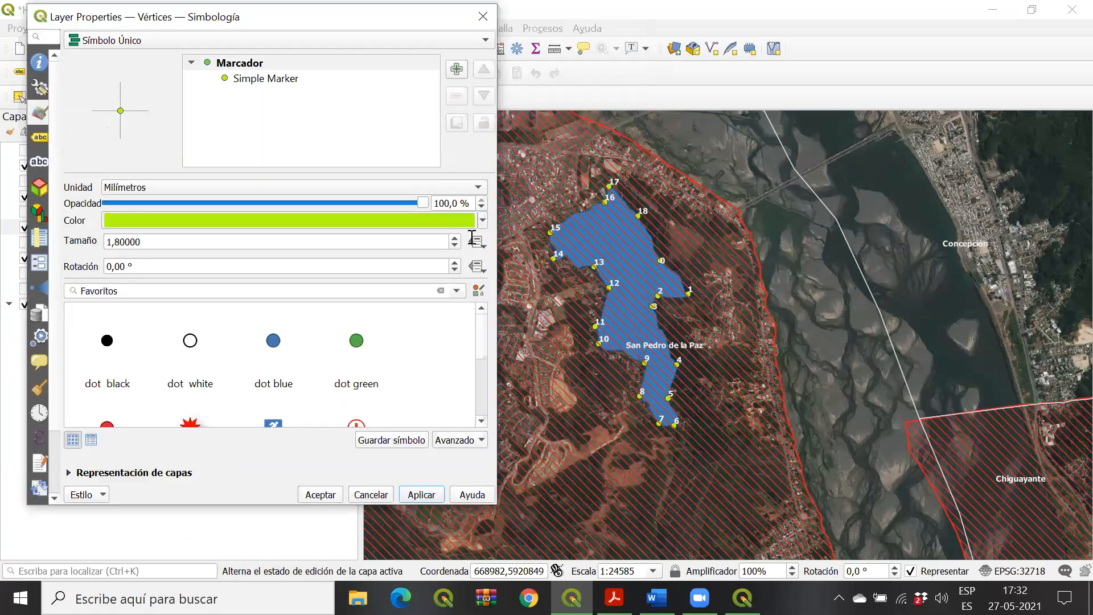
left_click(317, 495)
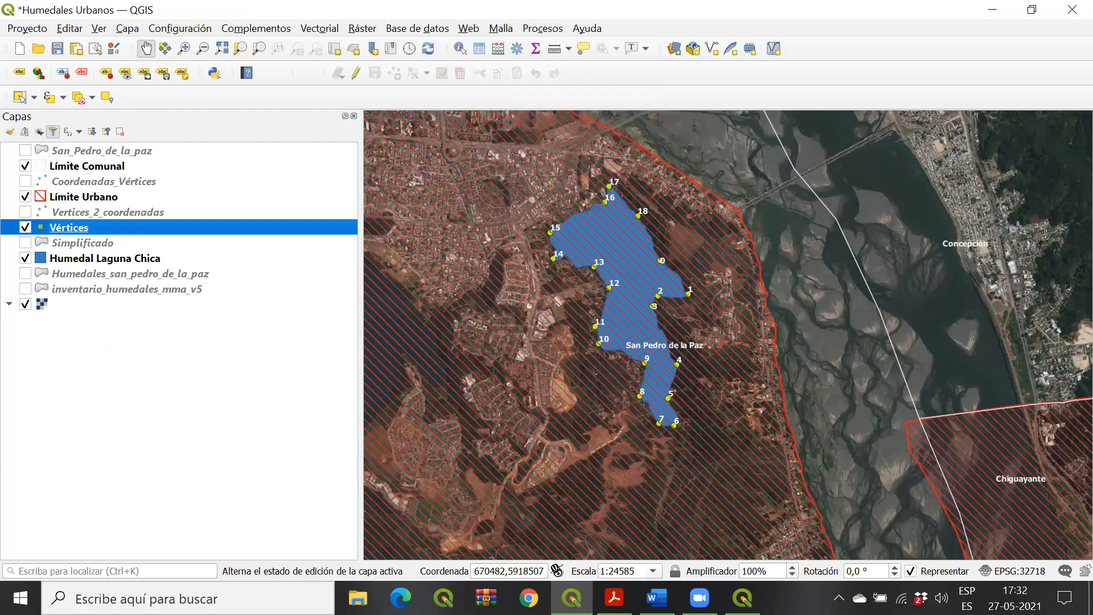
Step: Switch to the Laguna Chica de San Pedro print layout, refresh it, and inspect the vertex labels on Mapa 1
left_click(742, 597)
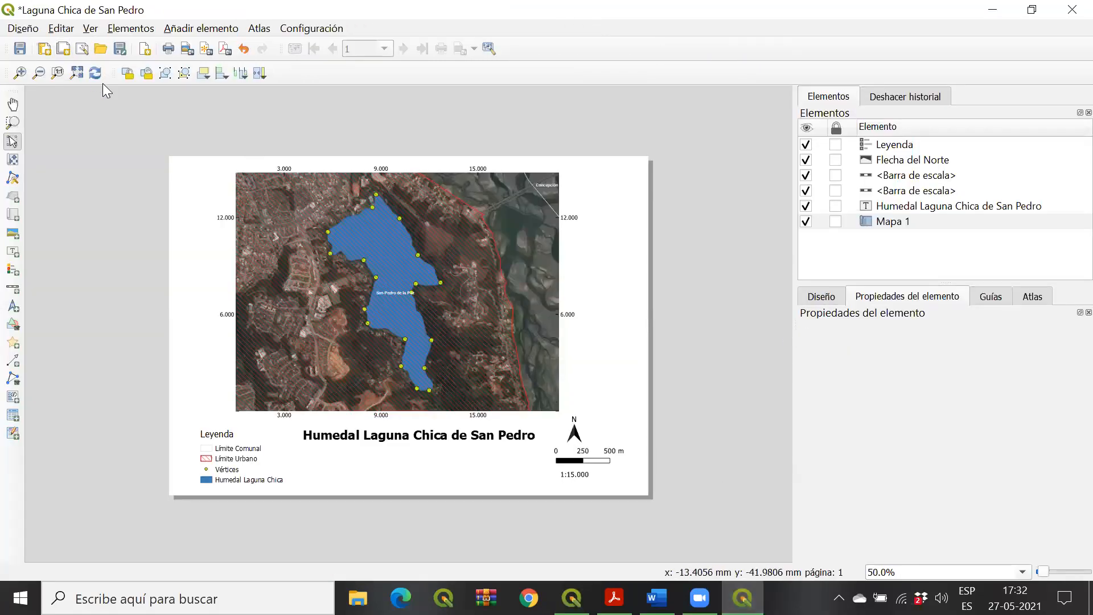
left_click(879, 222)
right_click(880, 222)
left_click(933, 250)
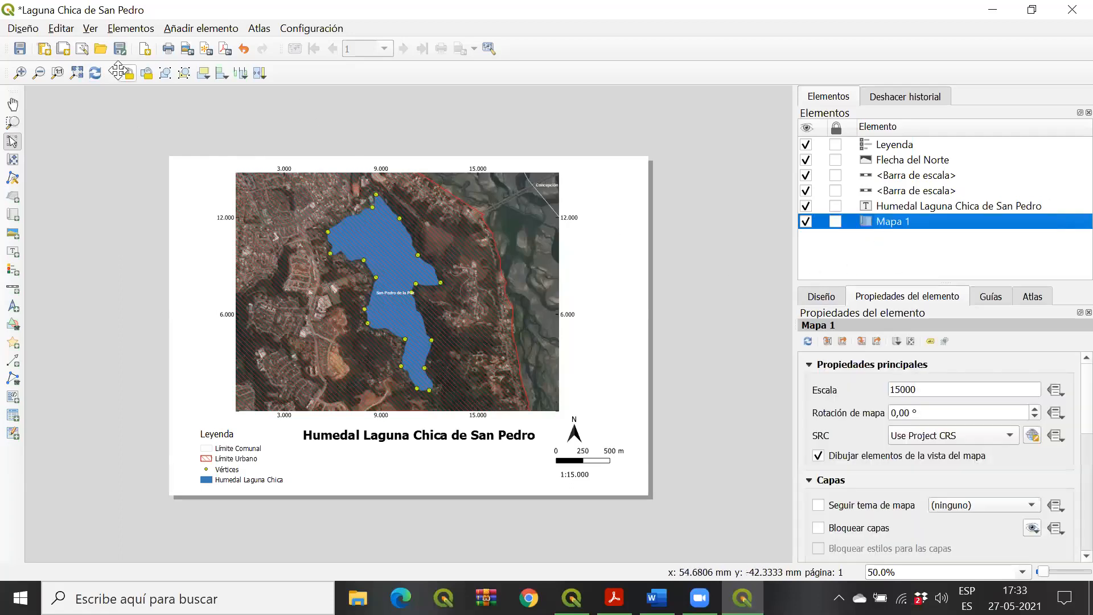
left_click(95, 74)
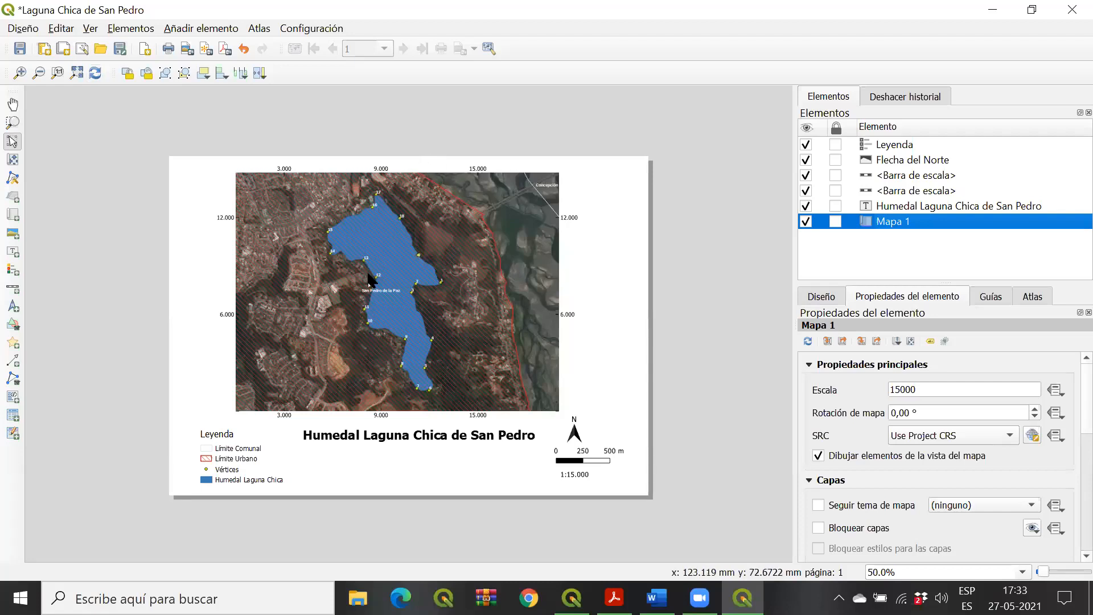
scroll(369, 279, "up", 1)
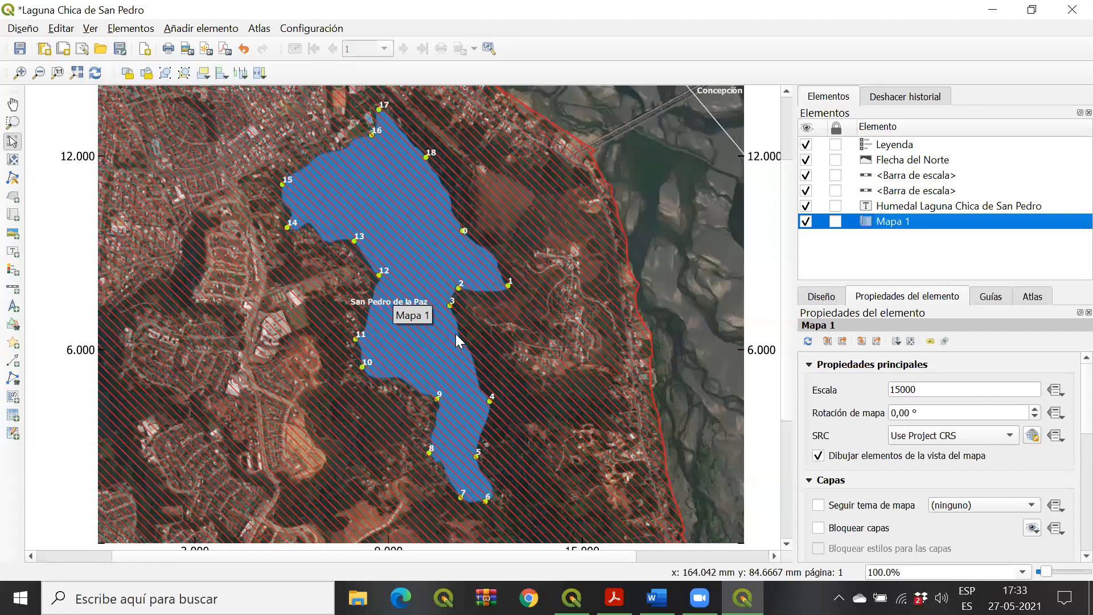
scroll(456, 334, "down", 2)
scroll(455, 333, "right", 2)
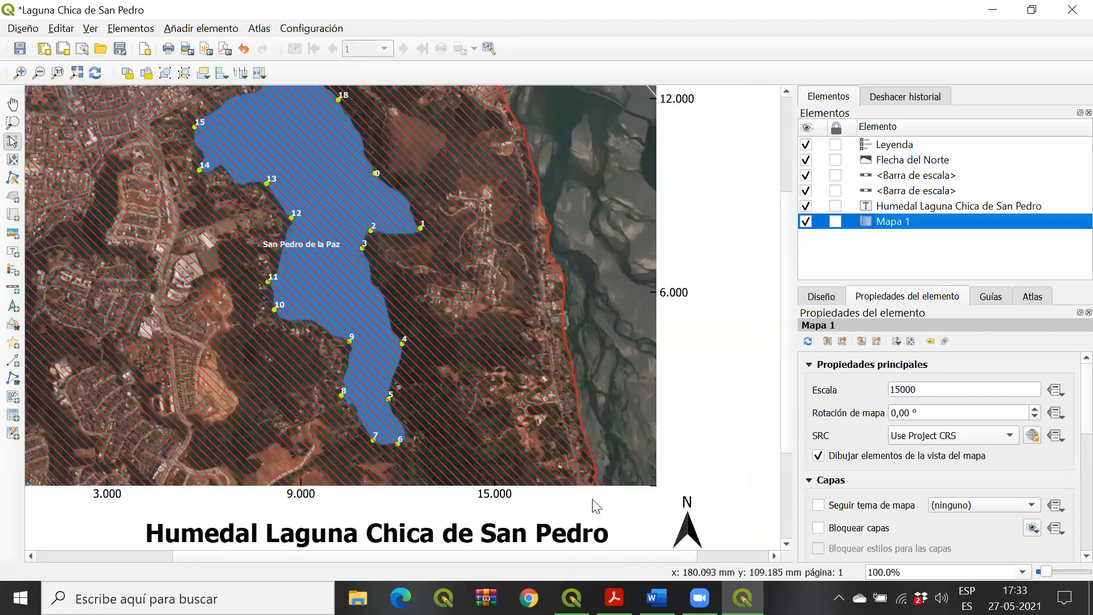
scroll(706, 507, "down", 1)
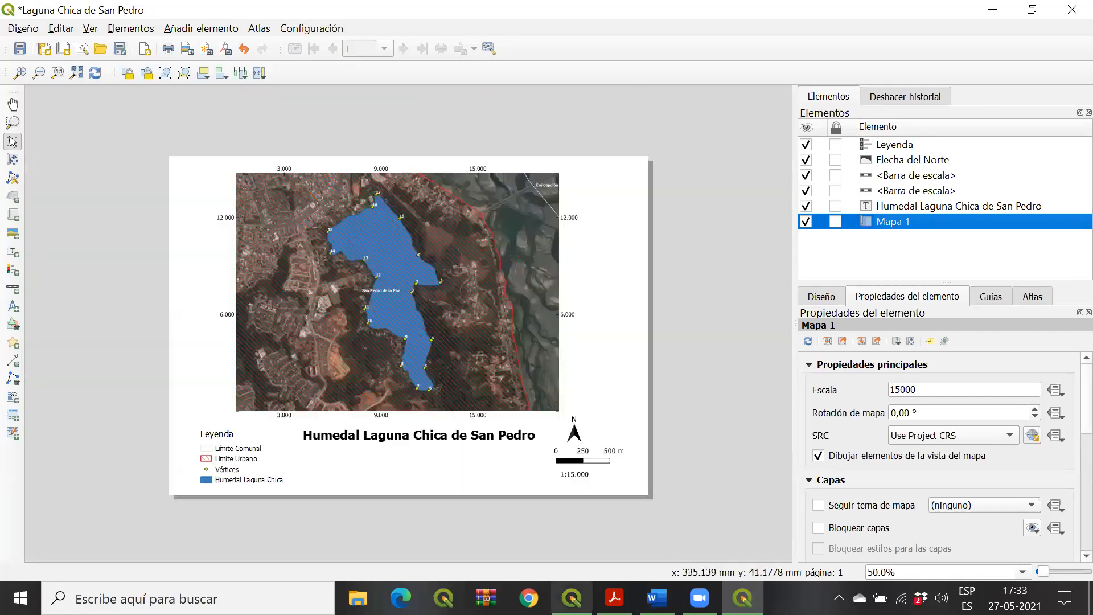
Step: Return to the main project window and set the Vértices label size to 9 points with live update
left_click(572, 597)
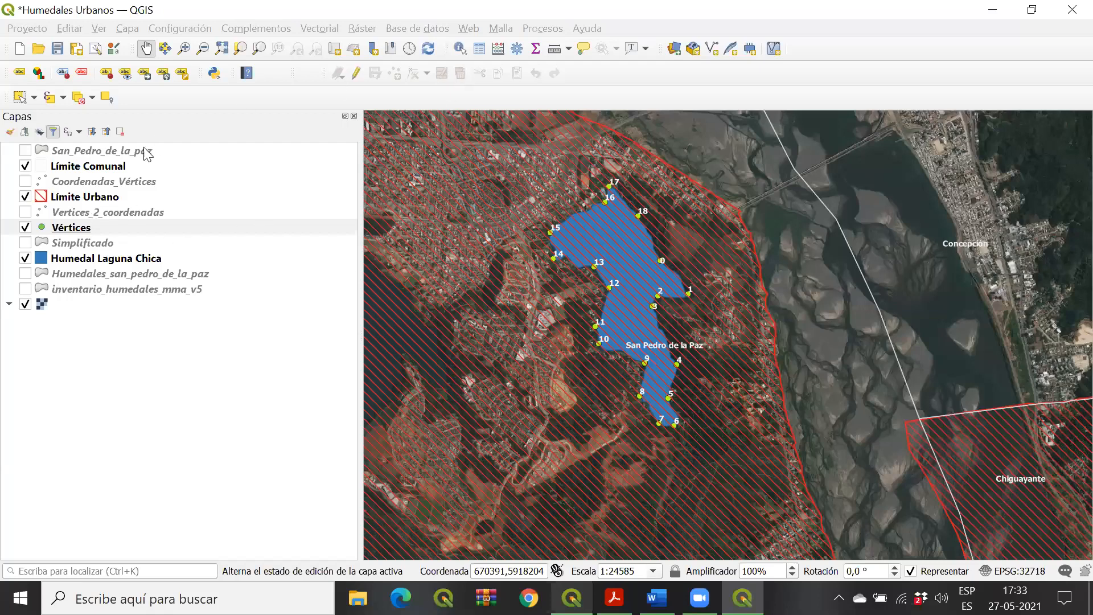
left_click(94, 227)
left_click(19, 73)
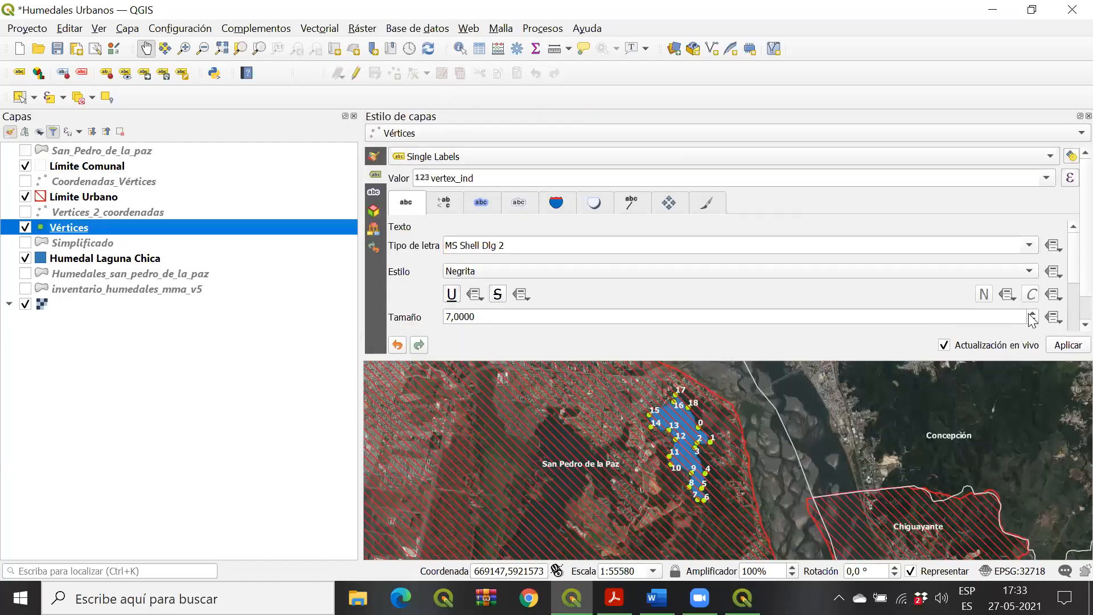
left_click(1031, 314)
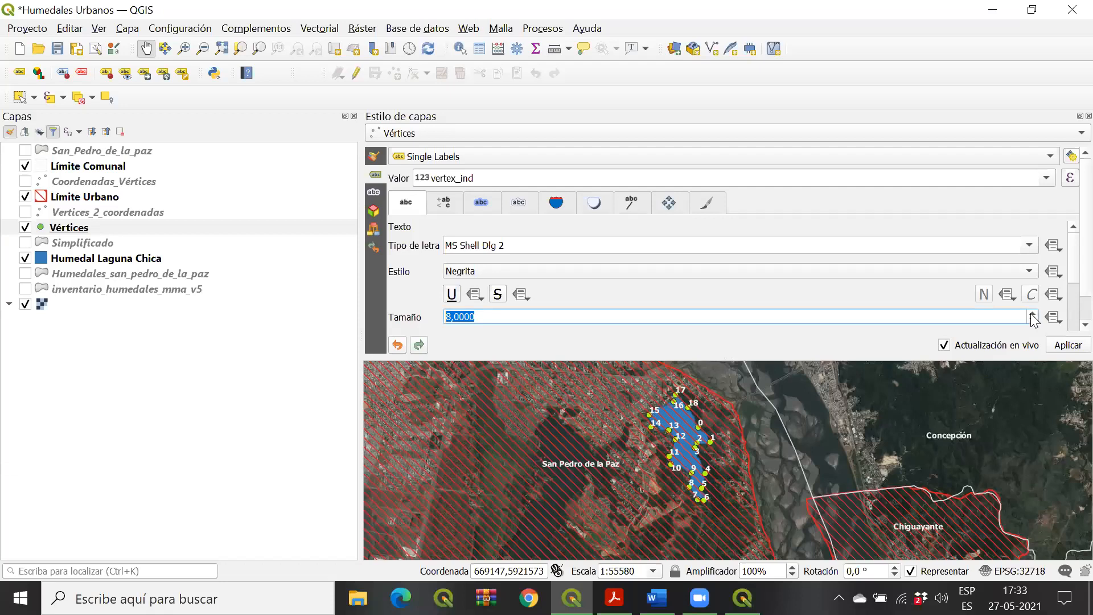
left_click(1032, 314)
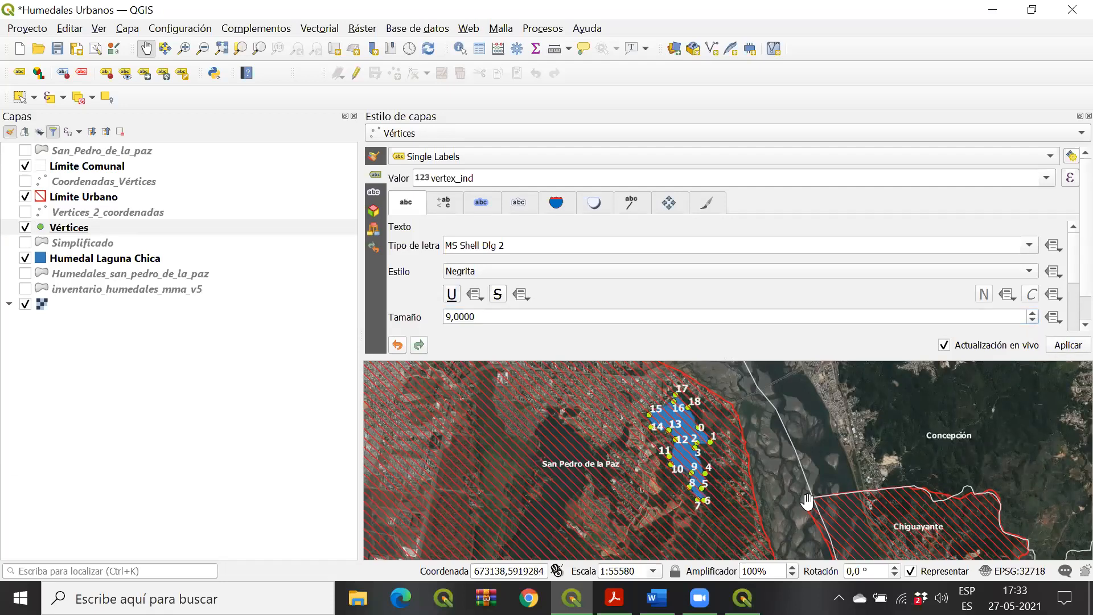
Step: Check how the resized vertex labels look on Mapa 1 in the print layout
mouse_move(743, 597)
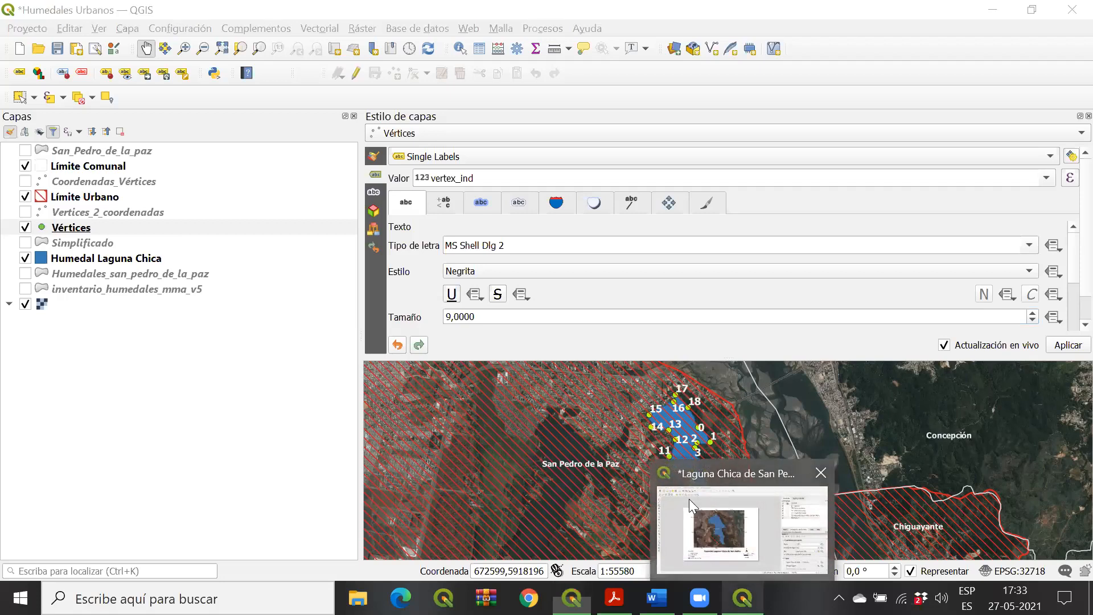
left_click(689, 498)
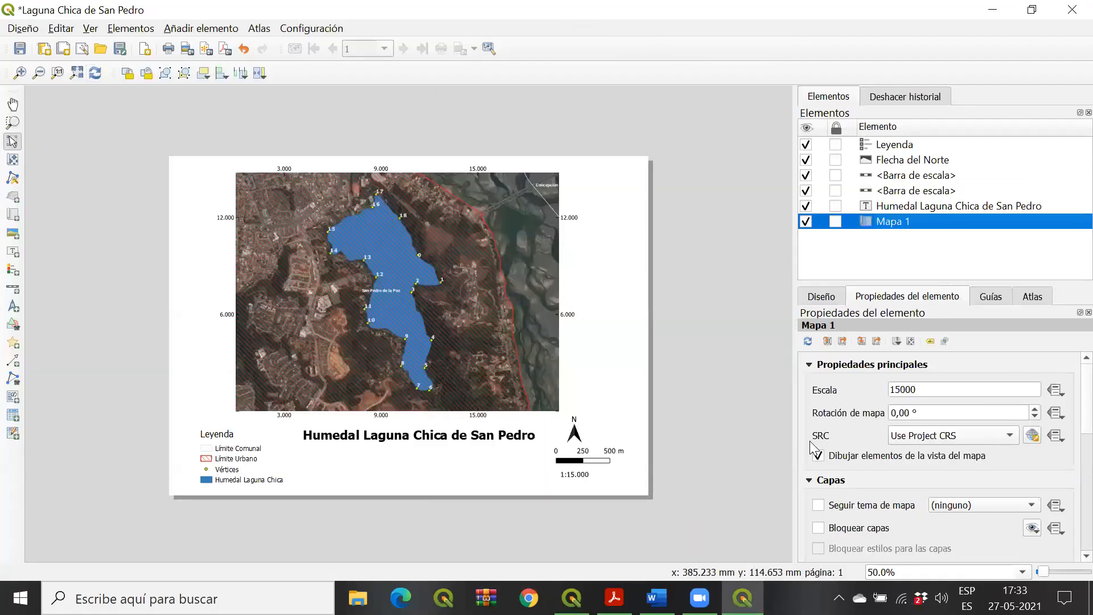
left_click(686, 259)
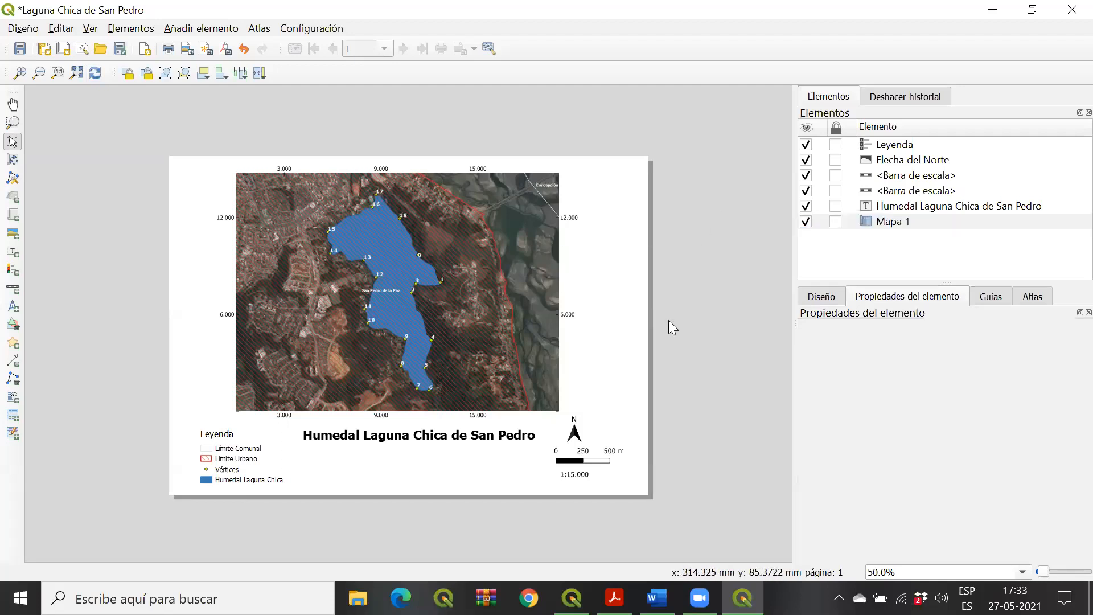
left_click(898, 226)
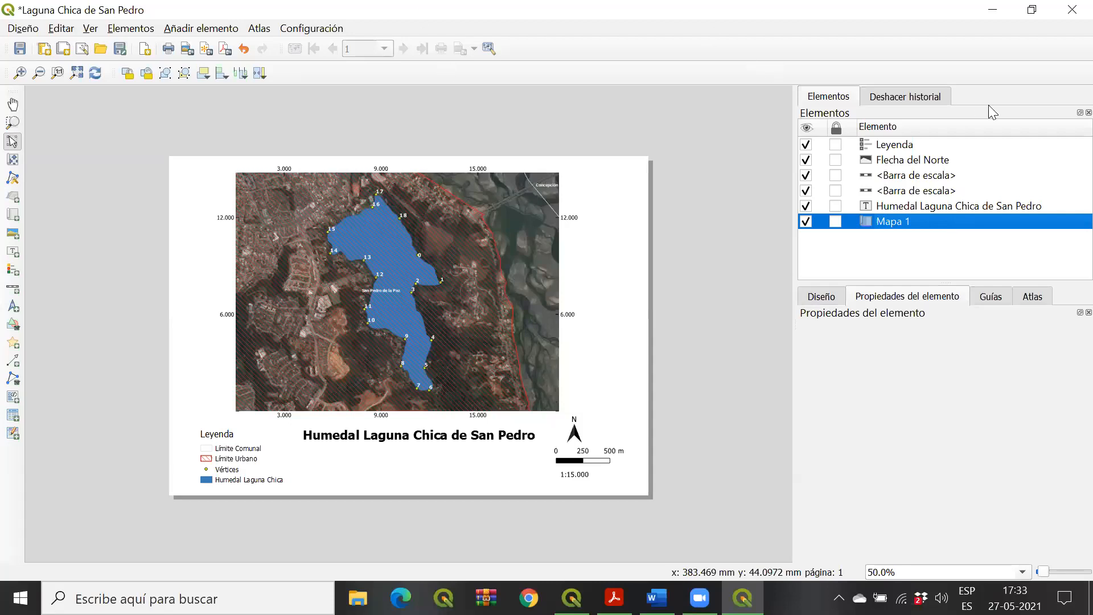
key("alt+Tab")
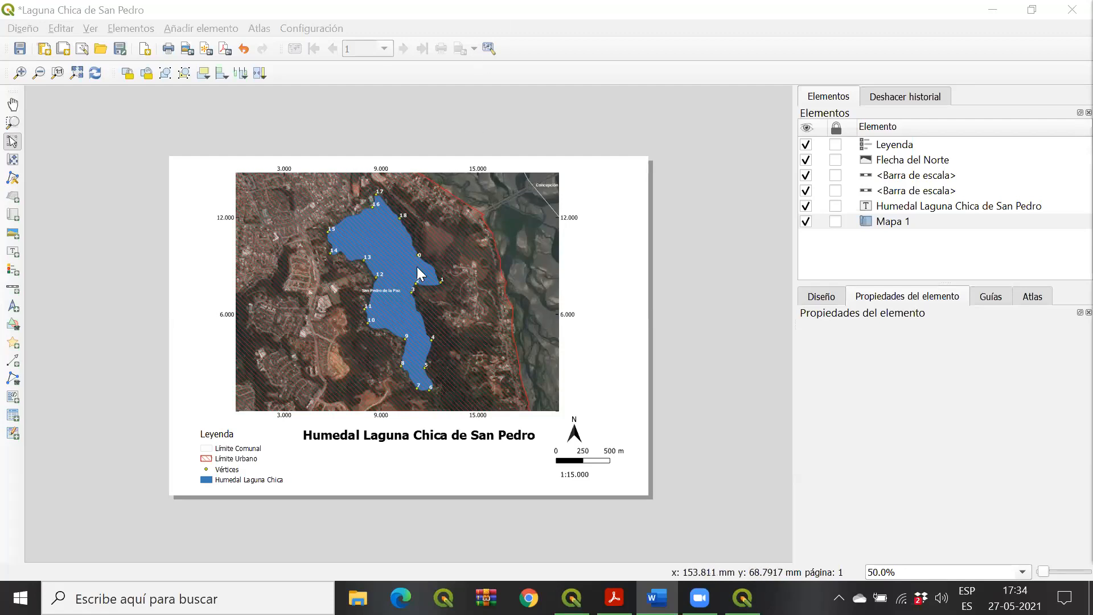
Step: Go back to the main project window and close the layer styling panel
left_click(572, 597)
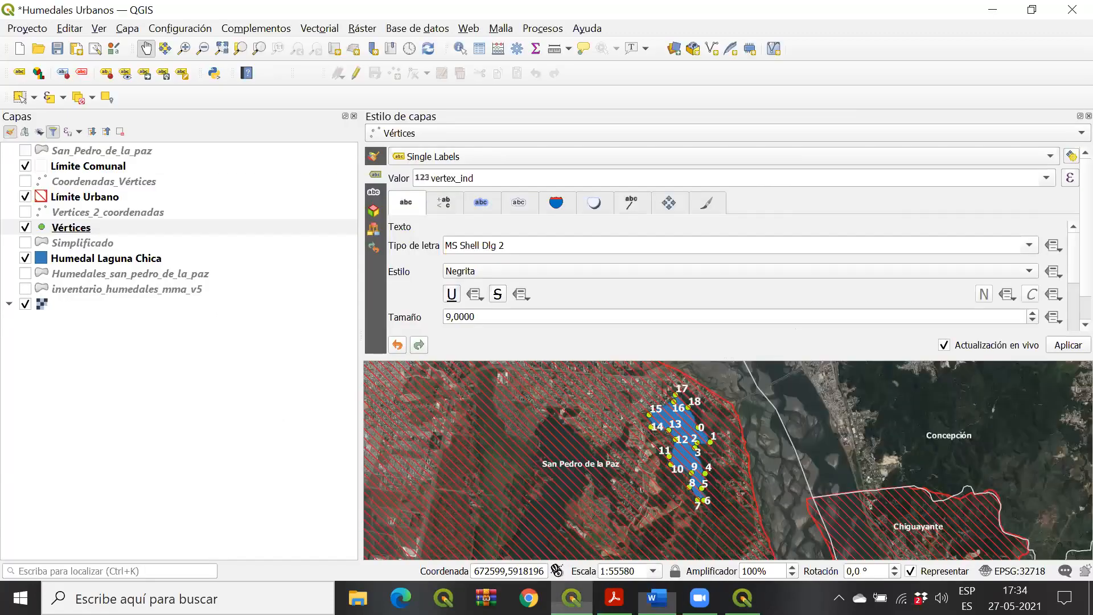
left_click(1088, 116)
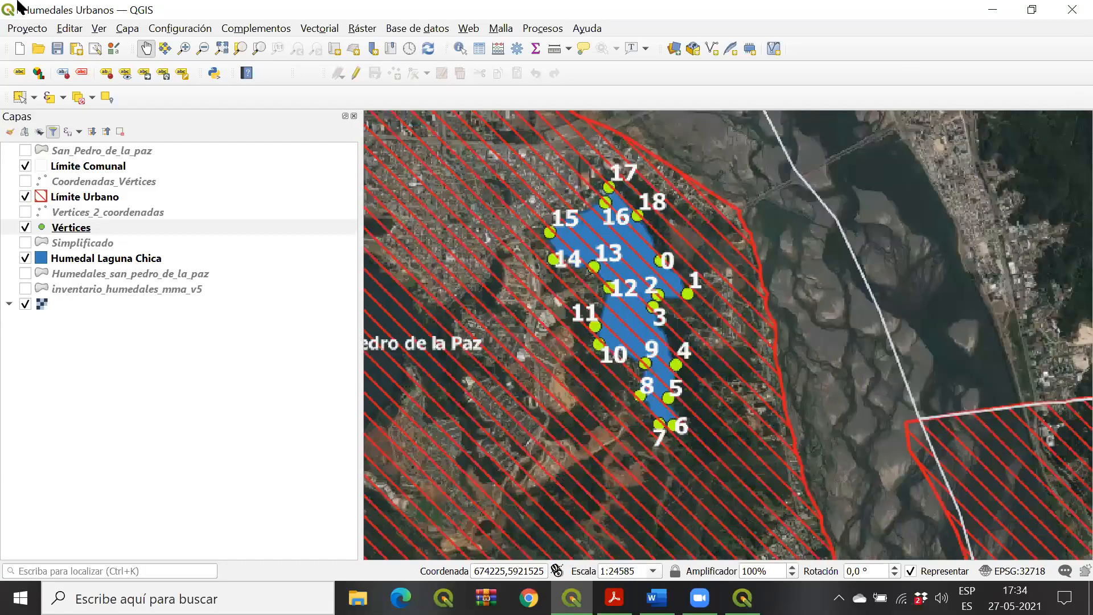
left_click(94, 165)
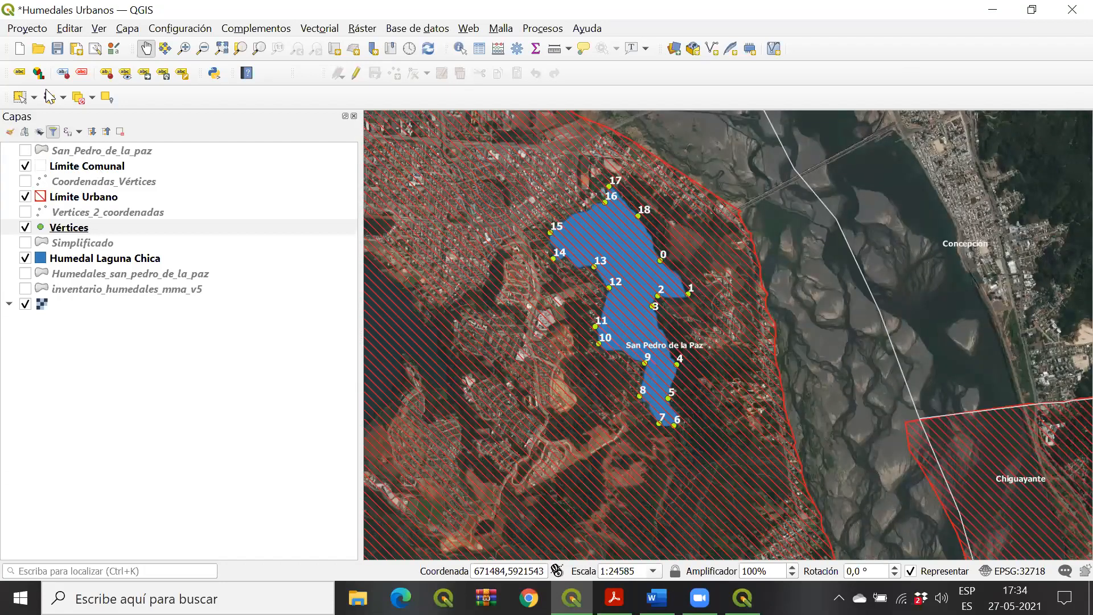
Step: Turn off the labels of the Límite Comunal layer and close the layer styling
left_click(20, 72)
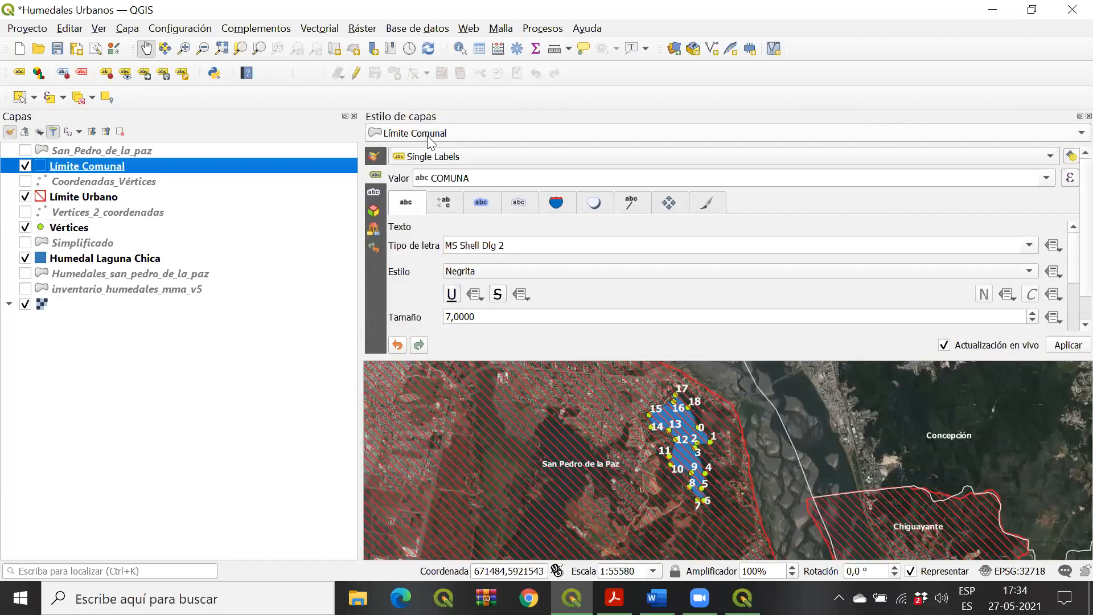
left_click(495, 150)
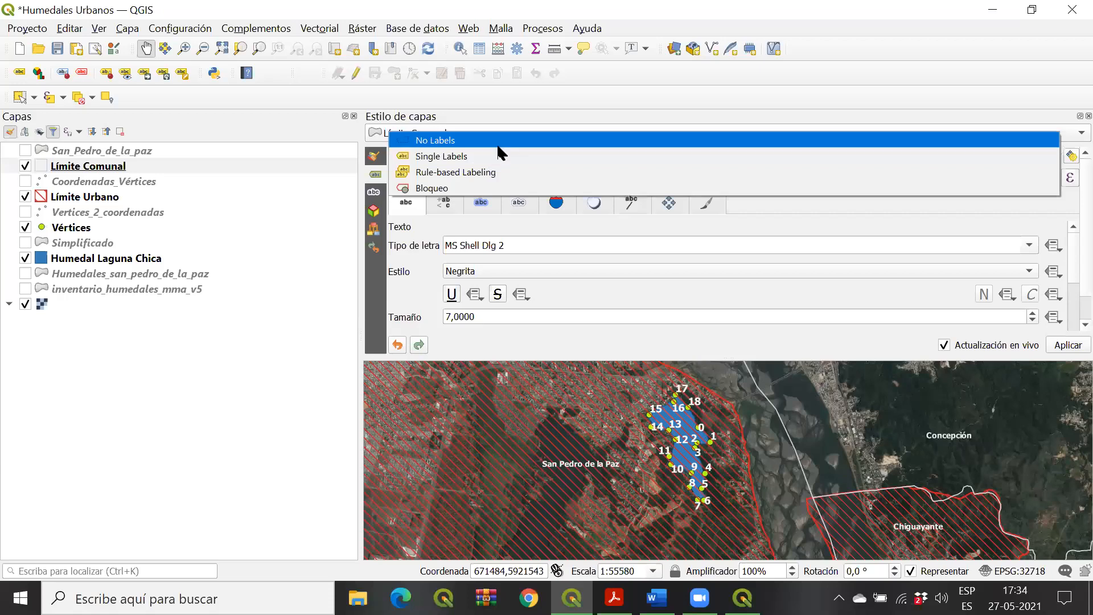
left_click(499, 146)
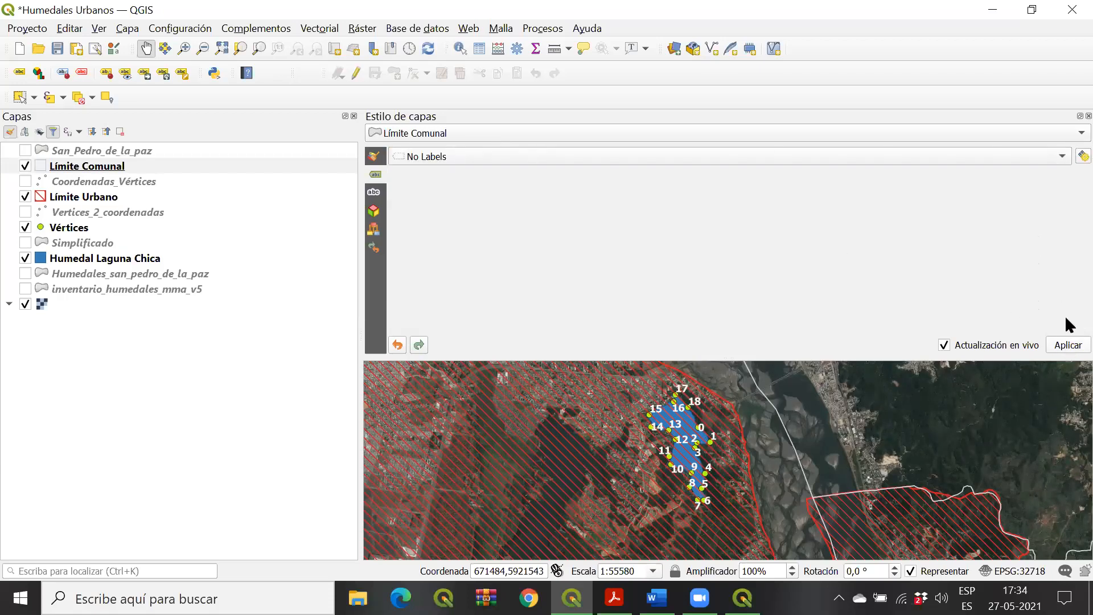
left_click(1089, 115)
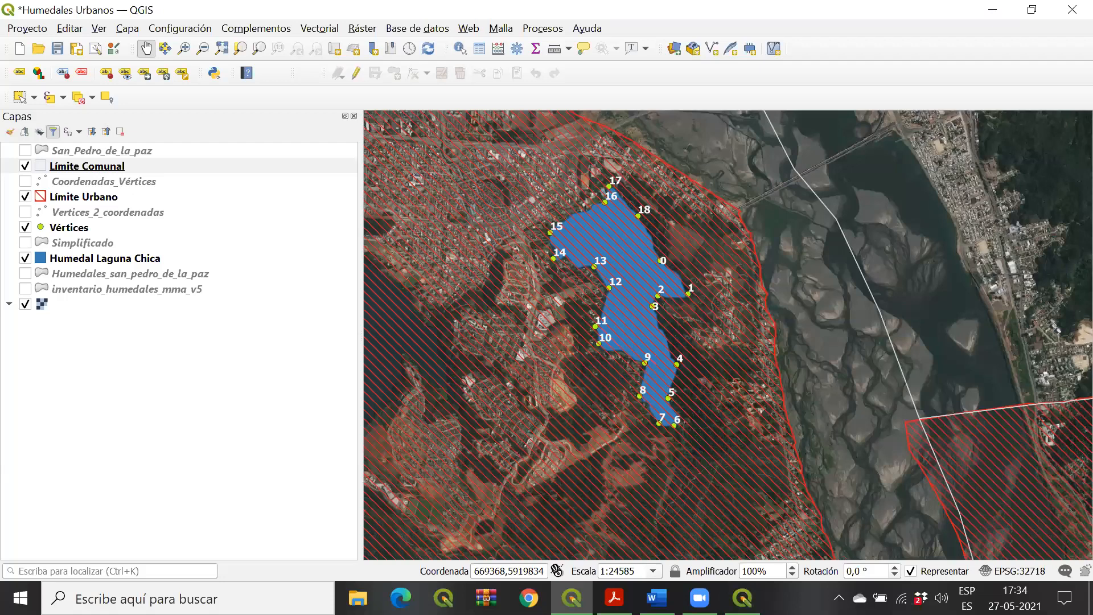
Step: Switch to the Laguna Chica de San Pedro print layout, review Mapa 1's item properties and refresh the view
left_click(743, 597)
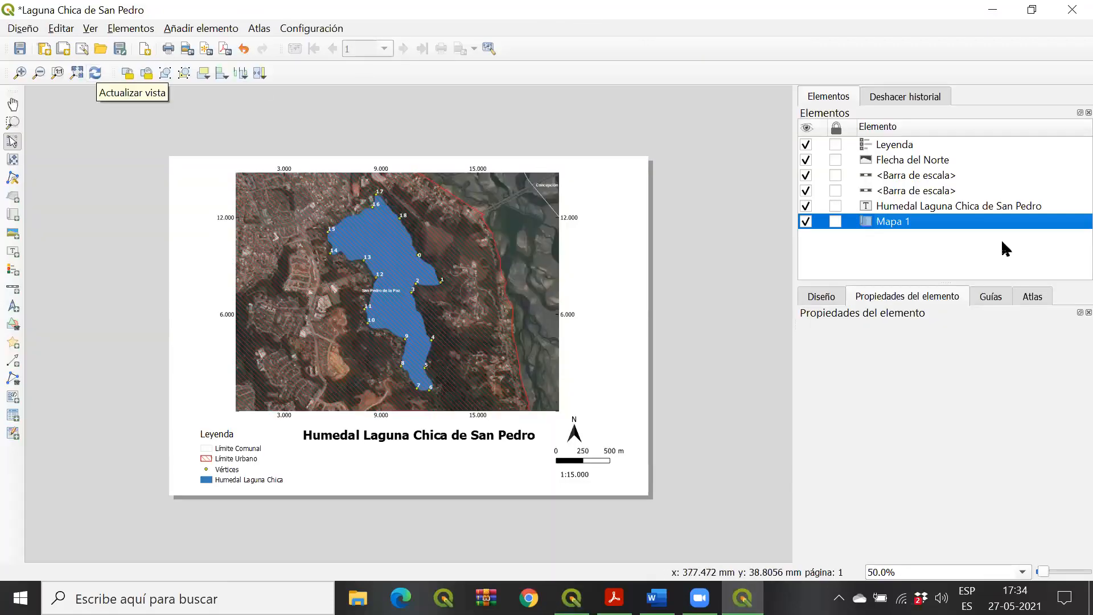
right_click(901, 229)
left_click(946, 255)
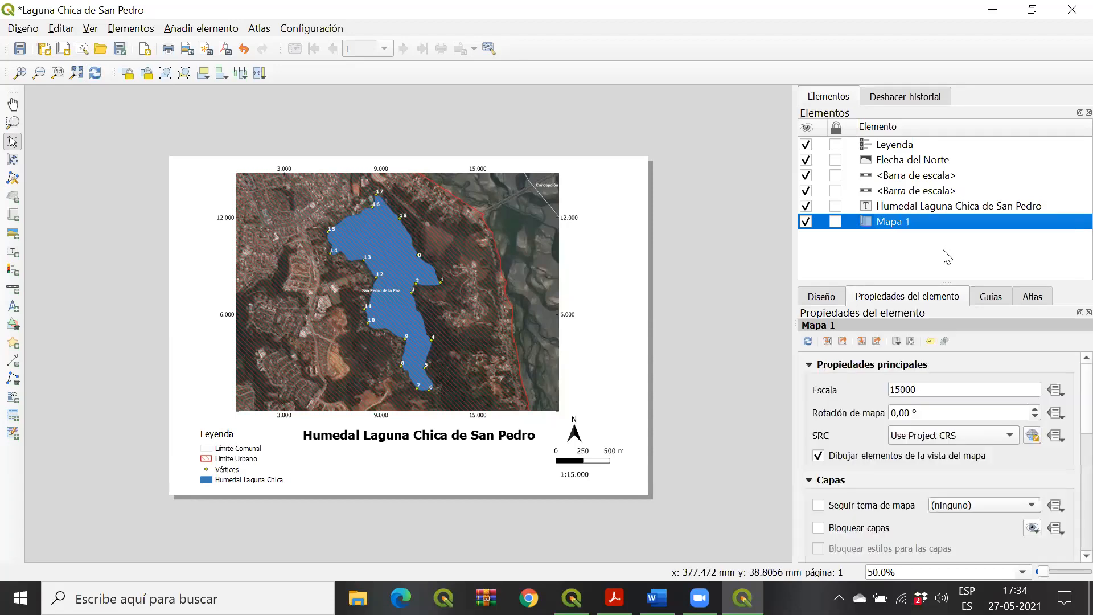
left_click(1011, 433)
scroll(1010, 435, "down", 6)
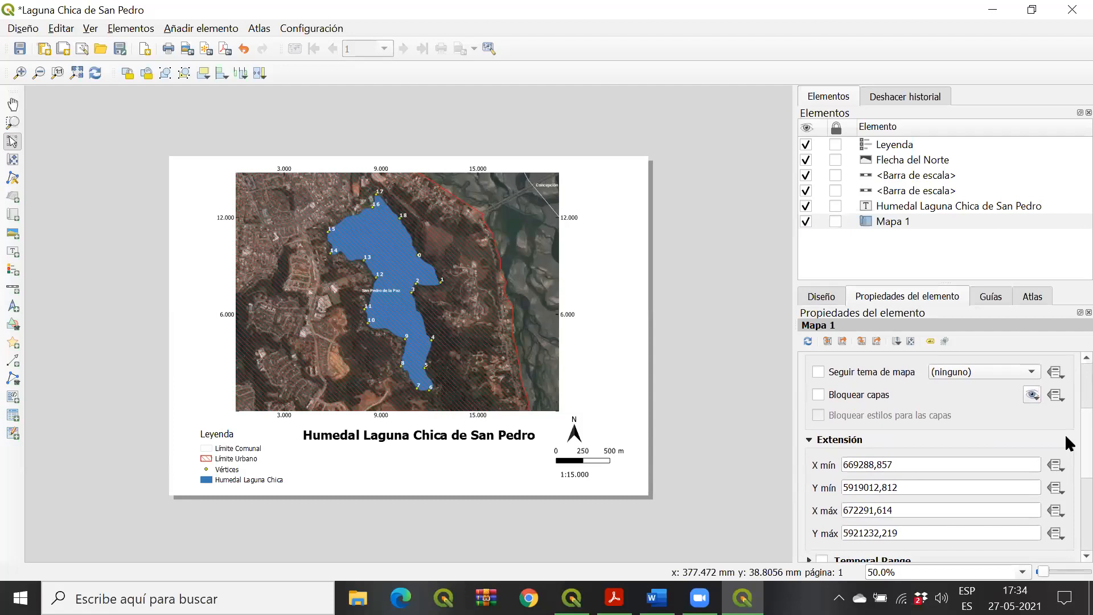
scroll(1065, 438, "up", 2)
scroll(1065, 493, "down", 4)
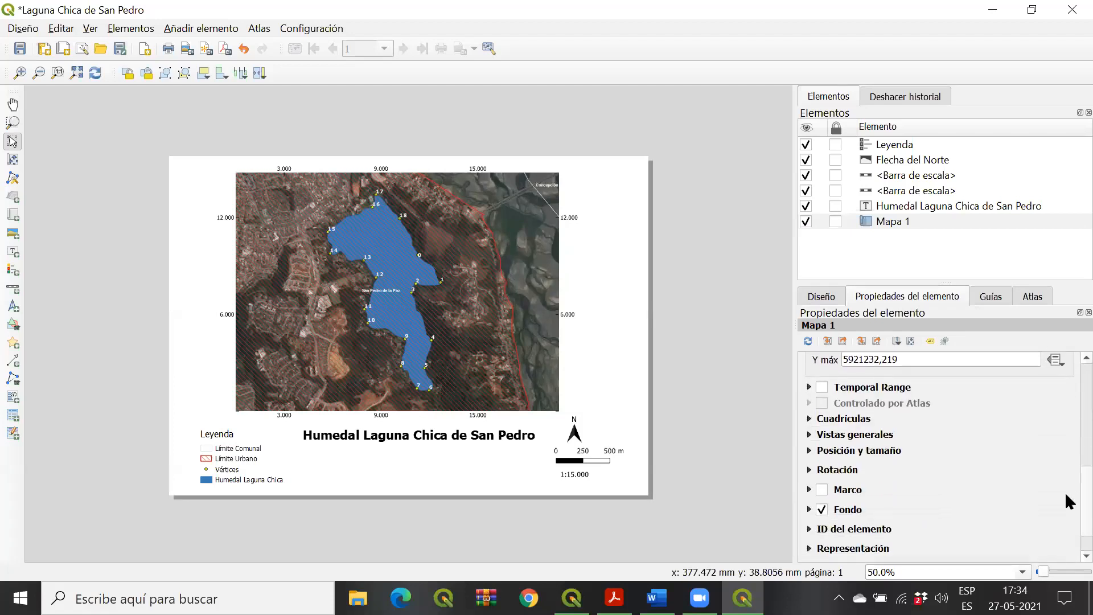
scroll(1065, 491, "up", 8)
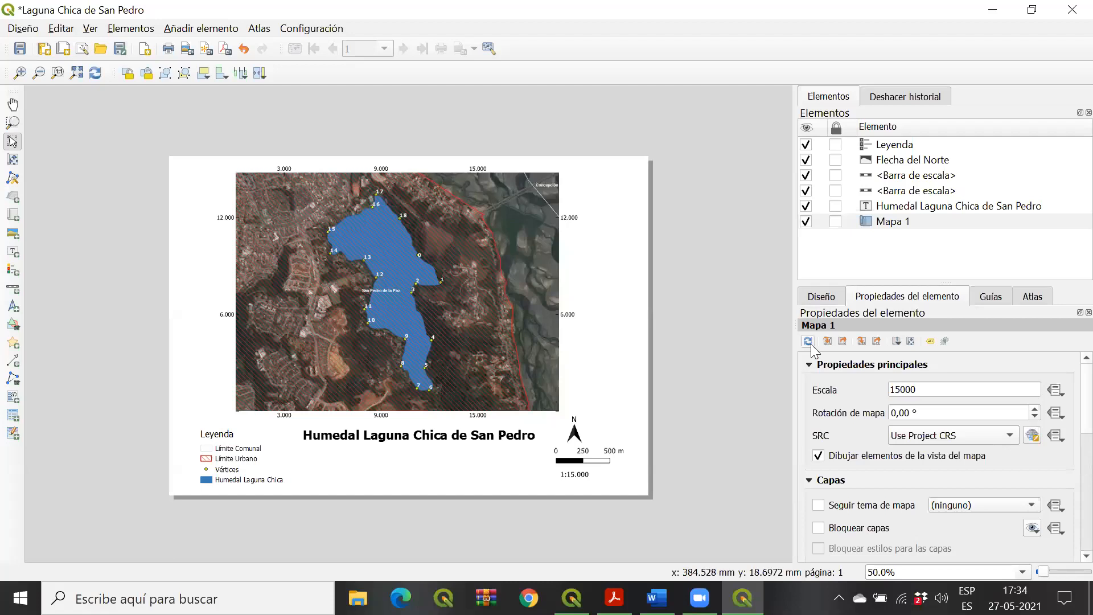
left_click(95, 72)
Step: Shift the content of Mapa 1 slightly left and down within its frame
left_click(12, 159)
left_click(370, 256)
left_click_drag(480, 256, 467, 261)
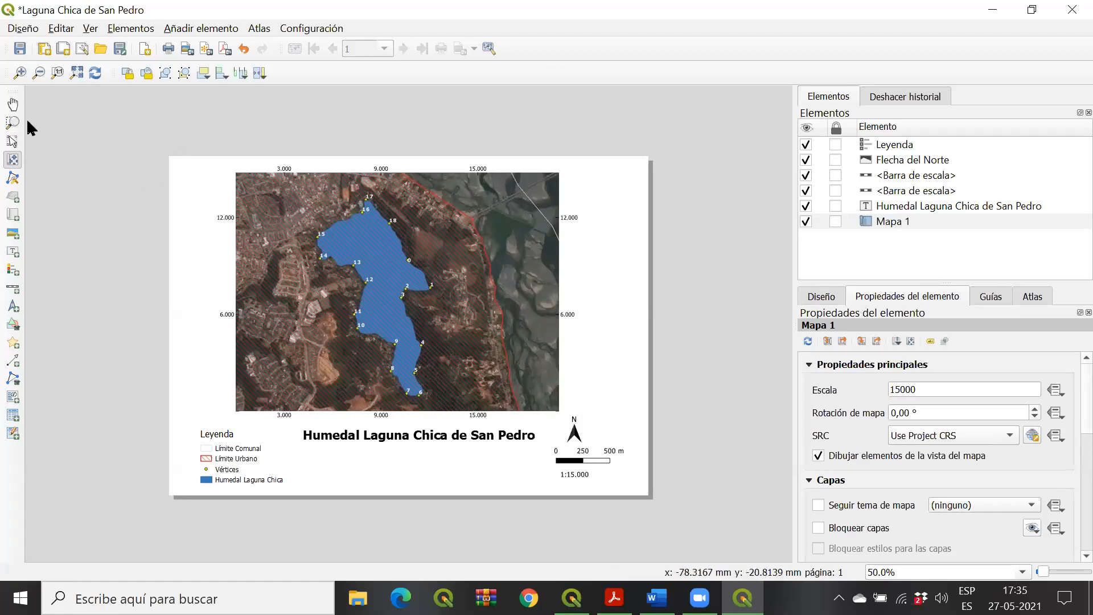
Step: Move the title label left beneath the map and nudge the legend slightly up and right
left_click(422, 430)
left_click_drag(422, 439, 394, 439)
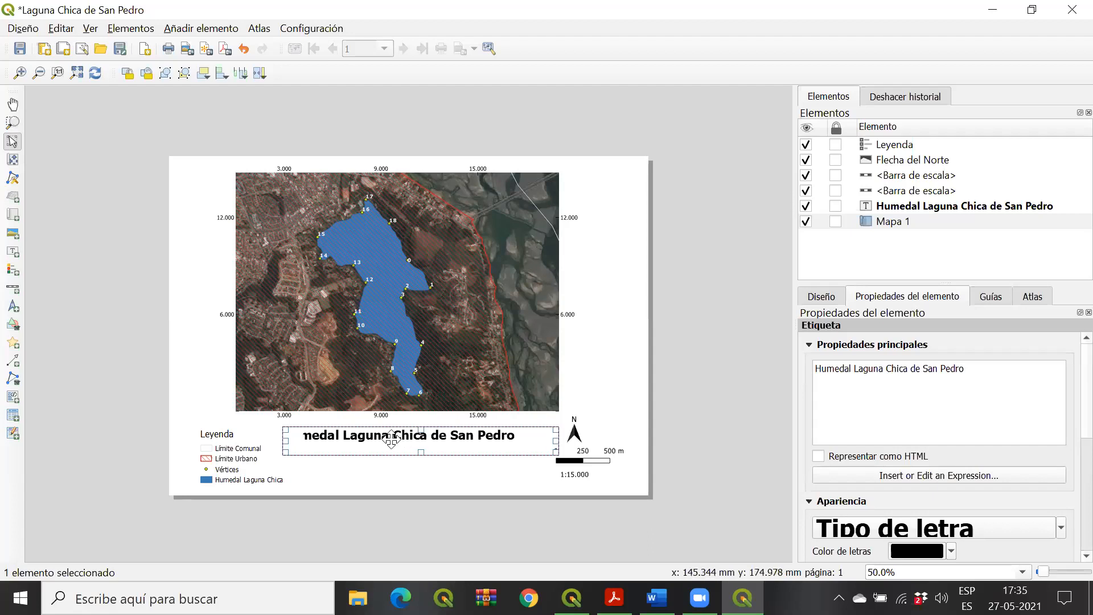
left_click(575, 436)
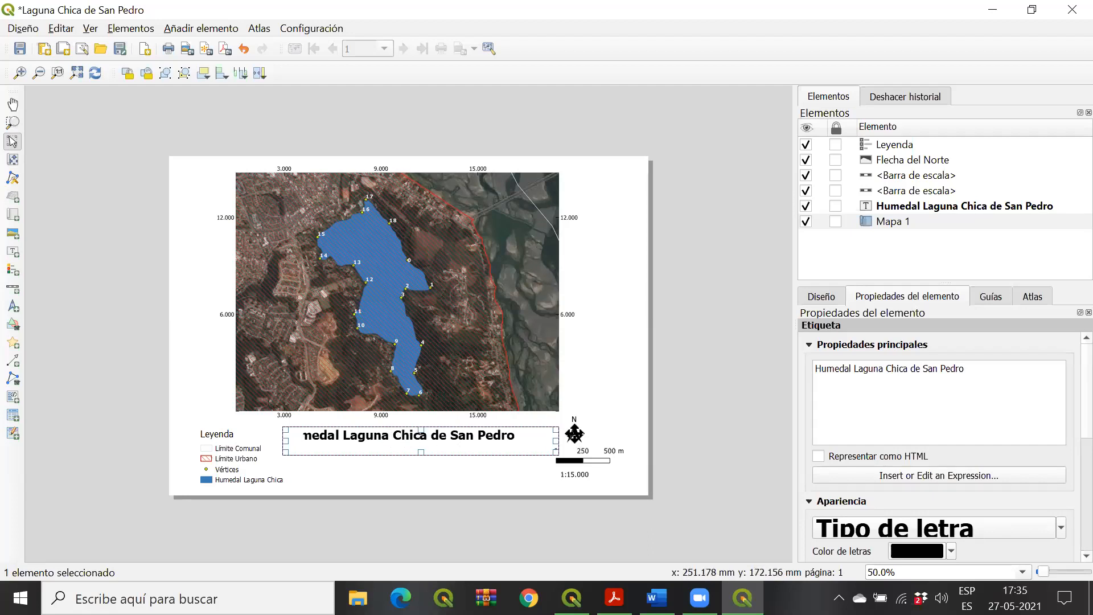
left_click(598, 456)
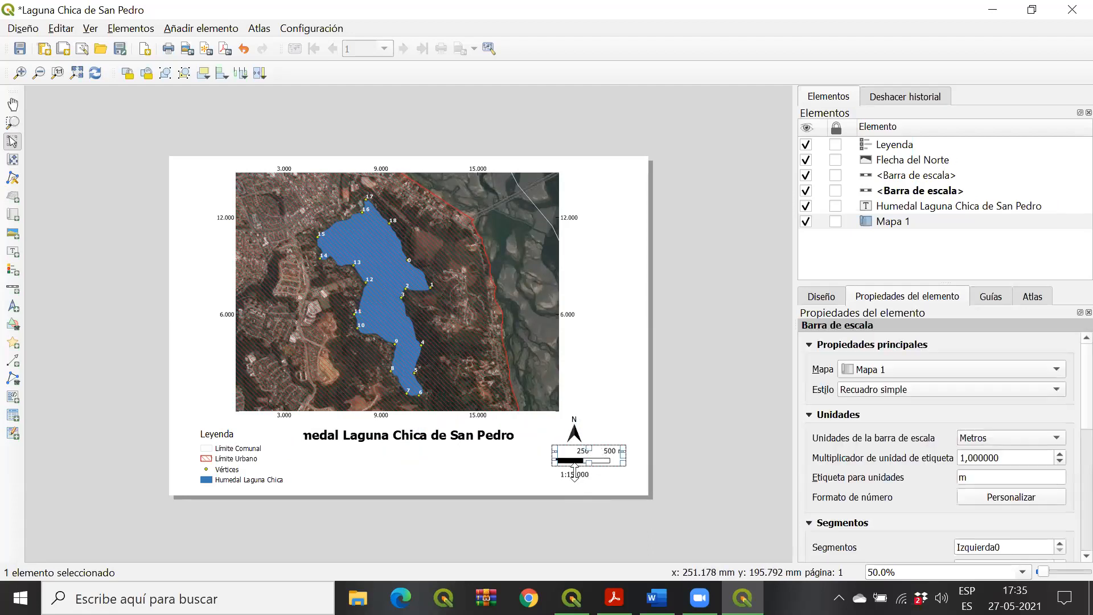
left_click(574, 473)
left_click(245, 455)
mouse_move(250, 466)
left_mouse_down()
mouse_move(261, 462)
mouse_move(251, 462)
left_mouse_up()
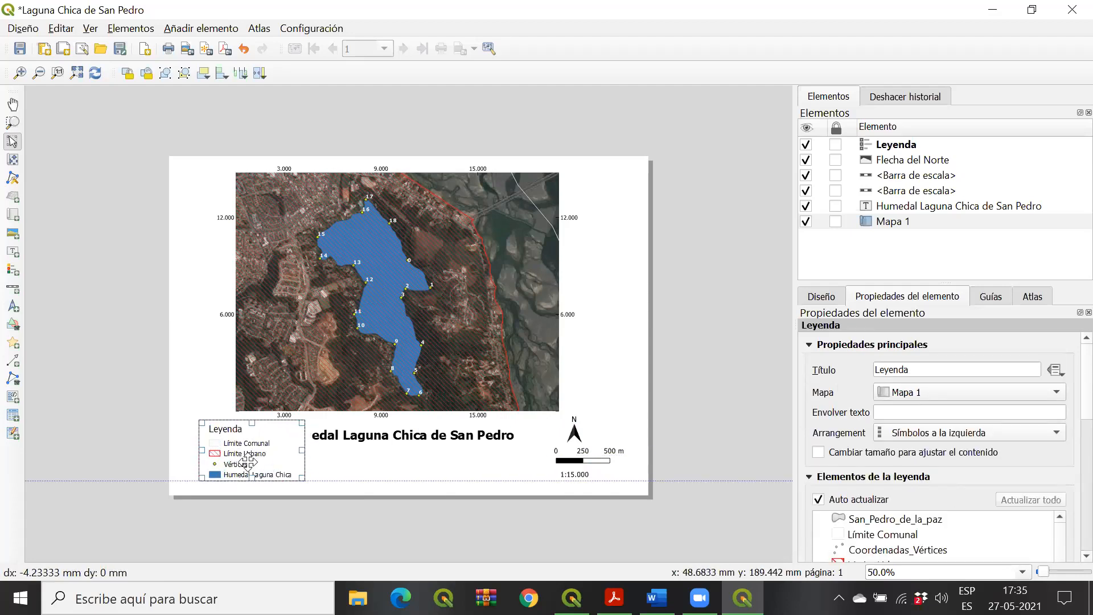
Step: Bring the title label Humedal Laguna Chica de San Pedro to the top of the item stacking order
left_click(348, 450)
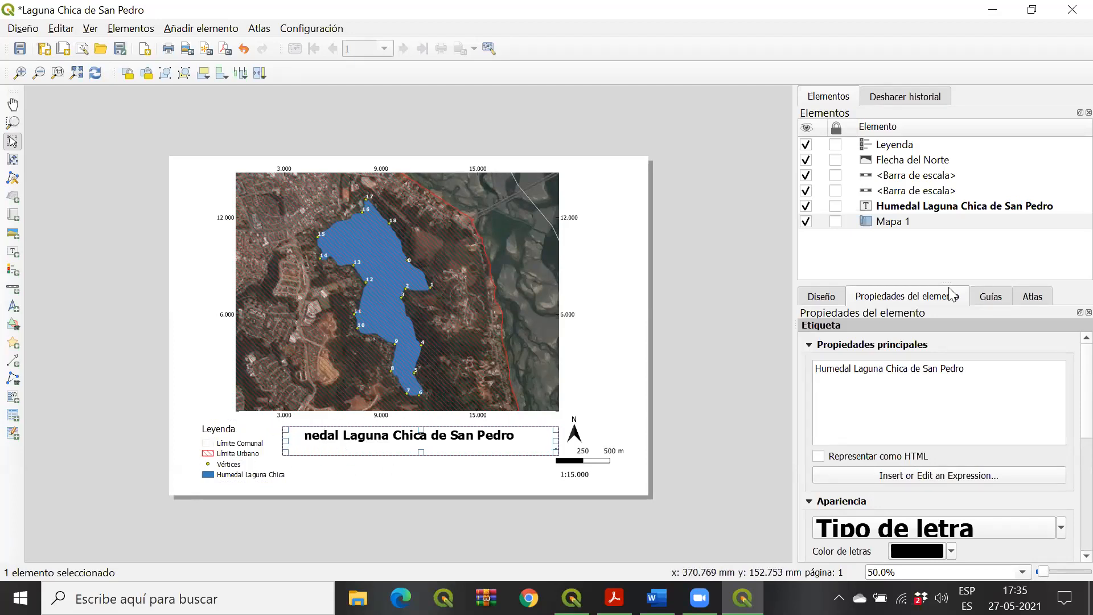
left_click(925, 207)
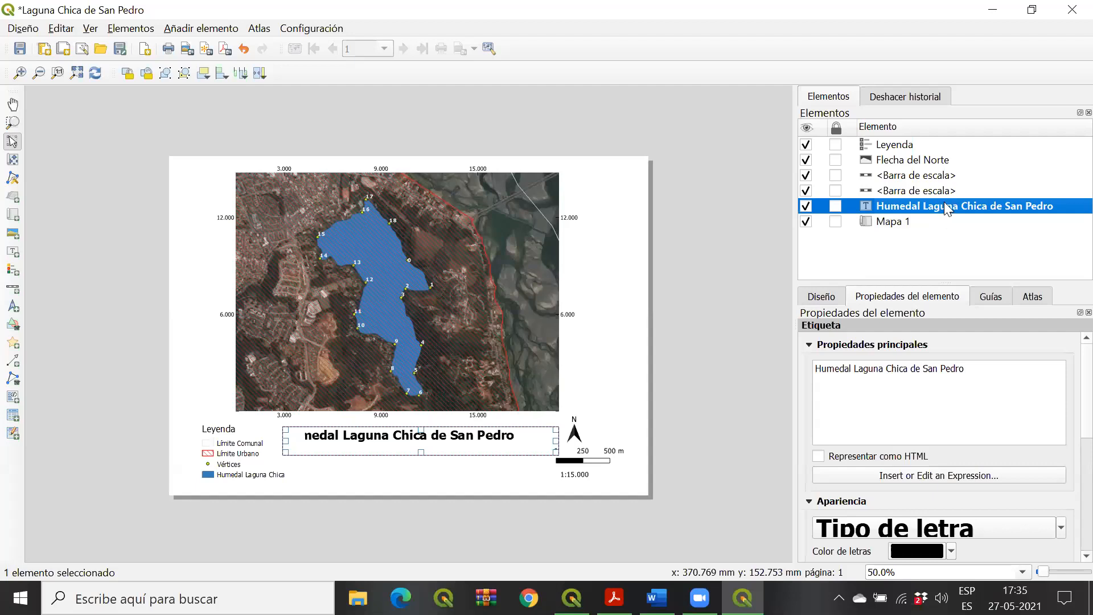
left_click(265, 437)
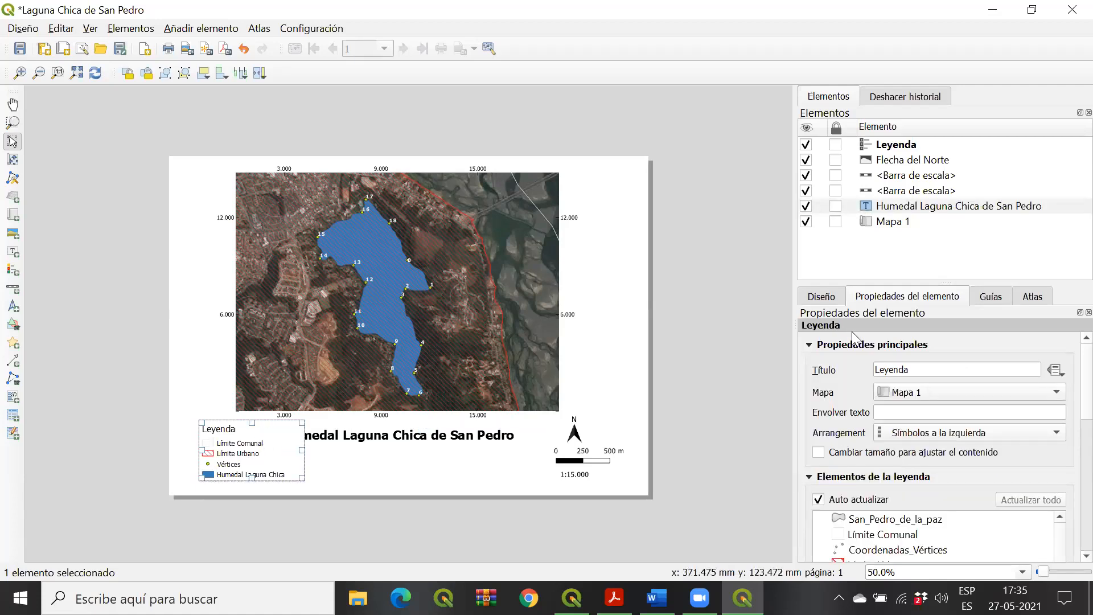
left_click(922, 192)
left_click(968, 206)
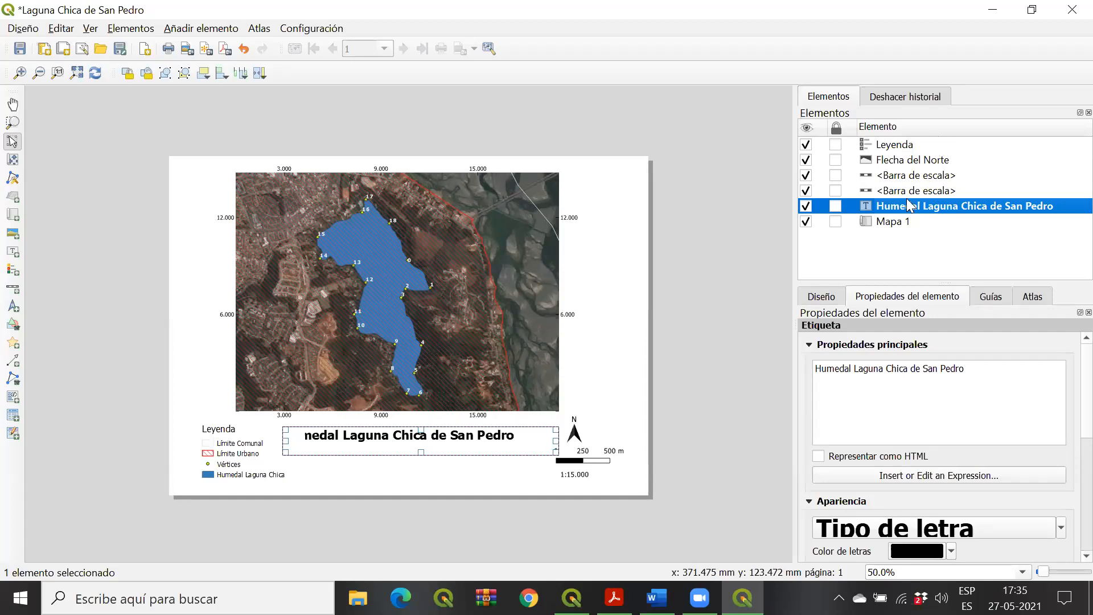
left_click_drag(899, 208, 900, 147)
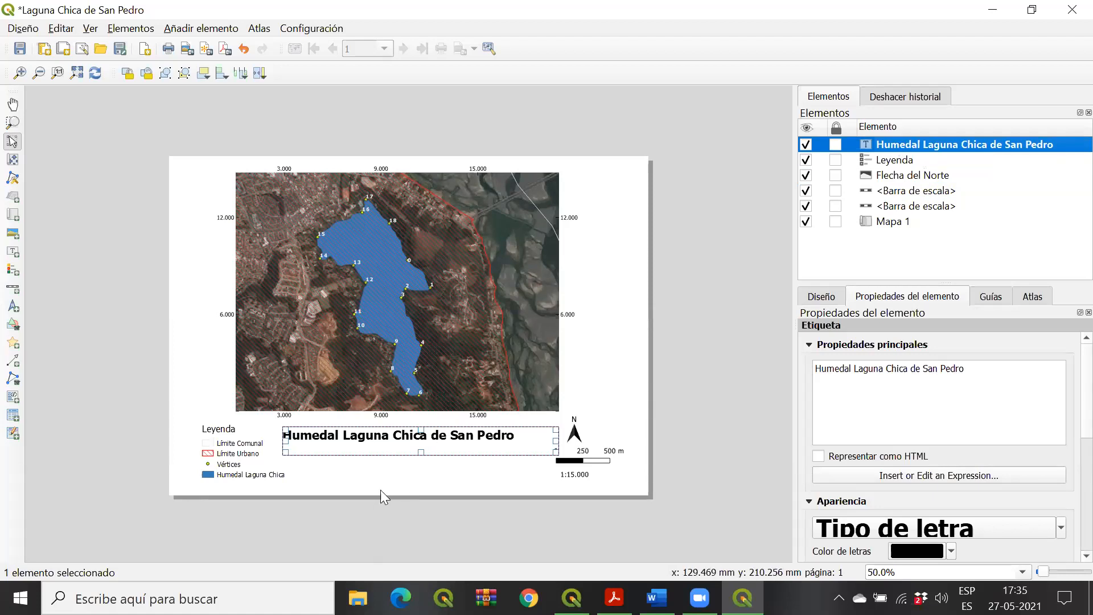
Step: Send the legend to the bottom of the item stacking order, below Mapa 1, and nudge it slightly right
left_click(224, 449)
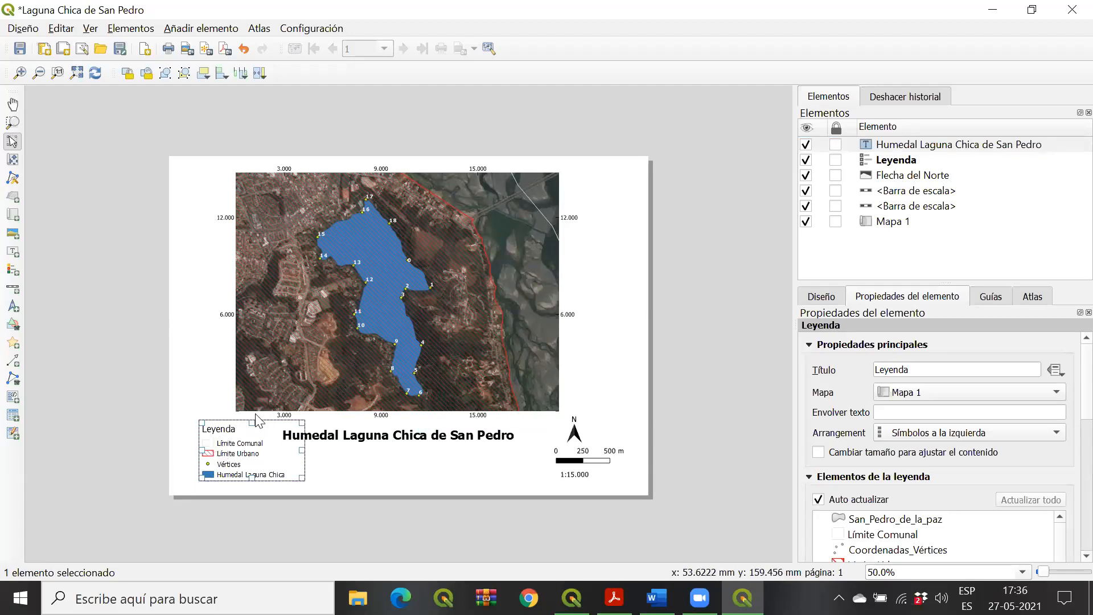
mouse_move(256, 448)
left_mouse_down()
mouse_move(274, 468)
mouse_move(253, 444)
left_mouse_up()
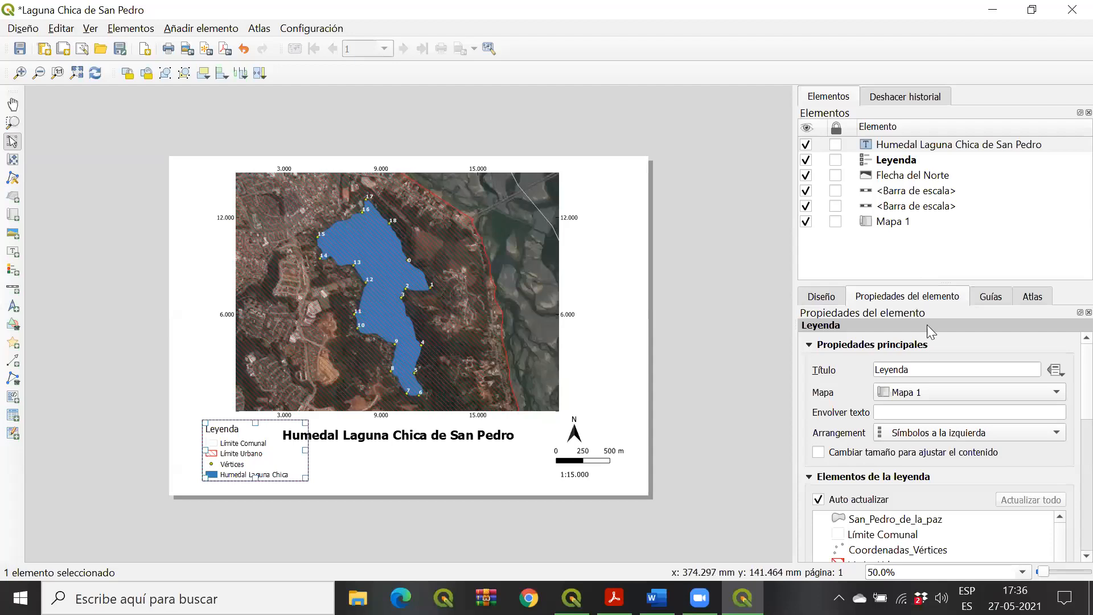
left_click(896, 161)
left_click_drag(895, 161, 899, 219)
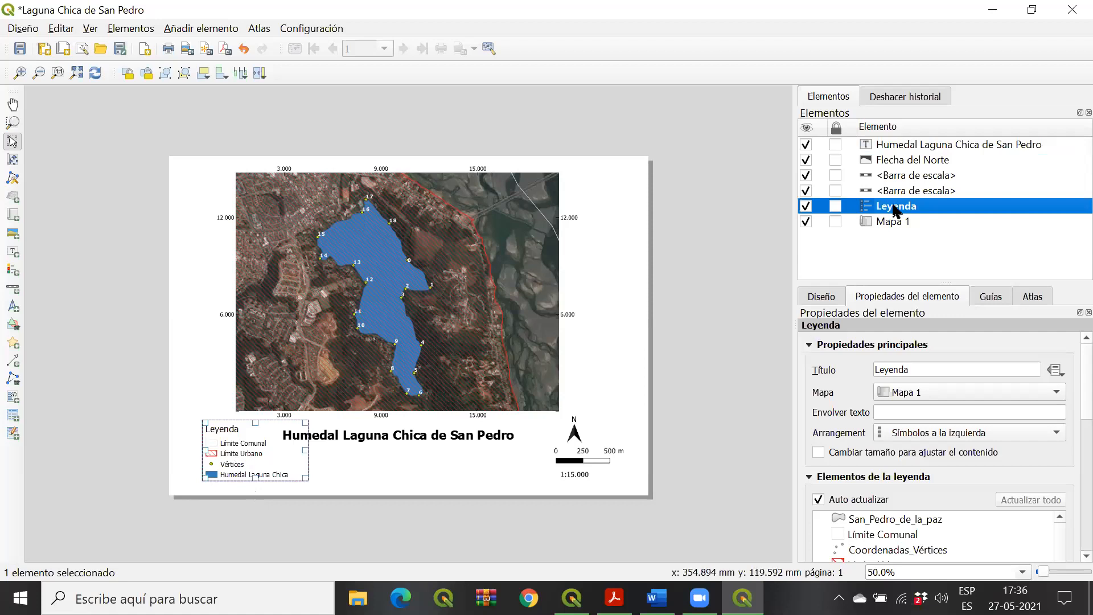
left_click_drag(896, 210, 883, 235)
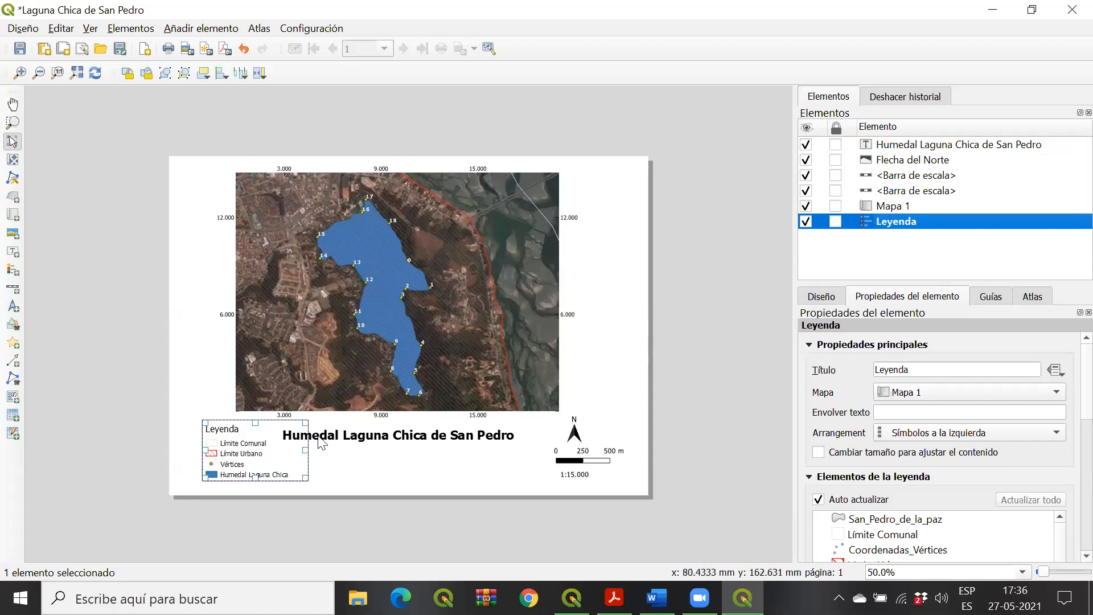
left_click(408, 481)
left_click(231, 466)
mouse_move(251, 443)
left_mouse_down()
mouse_move(253, 471)
mouse_move(264, 451)
mouse_move(255, 444)
mouse_move(266, 438)
mouse_move(276, 454)
mouse_move(235, 444)
mouse_move(236, 455)
left_mouse_up()
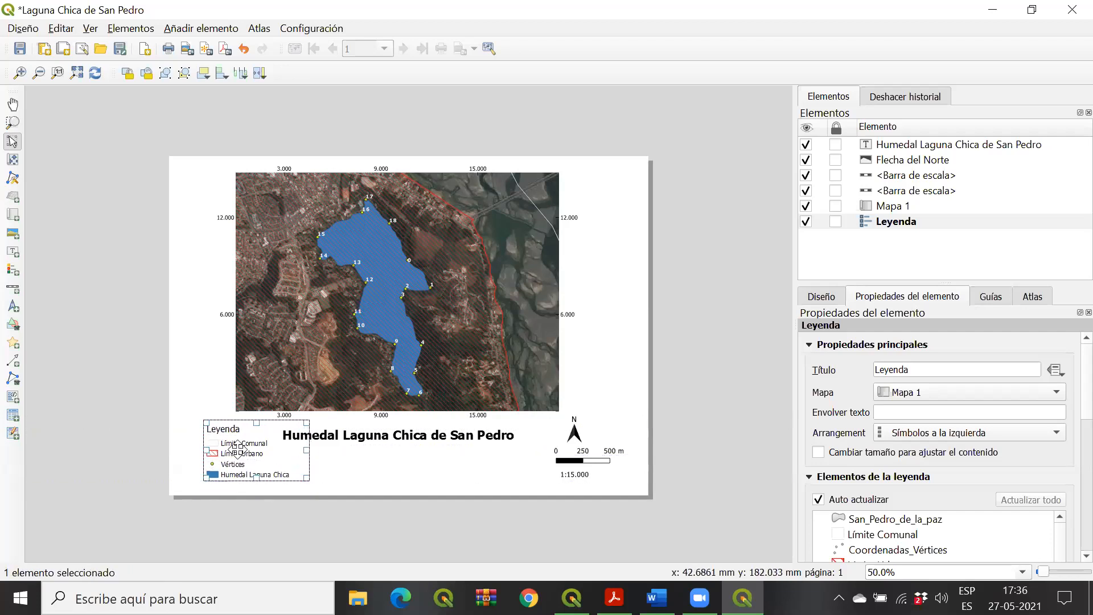
Step: Draw a rectangle shape around the map, title, legend and scale bars, just inside the page's upper and lower edges
left_click(573, 438)
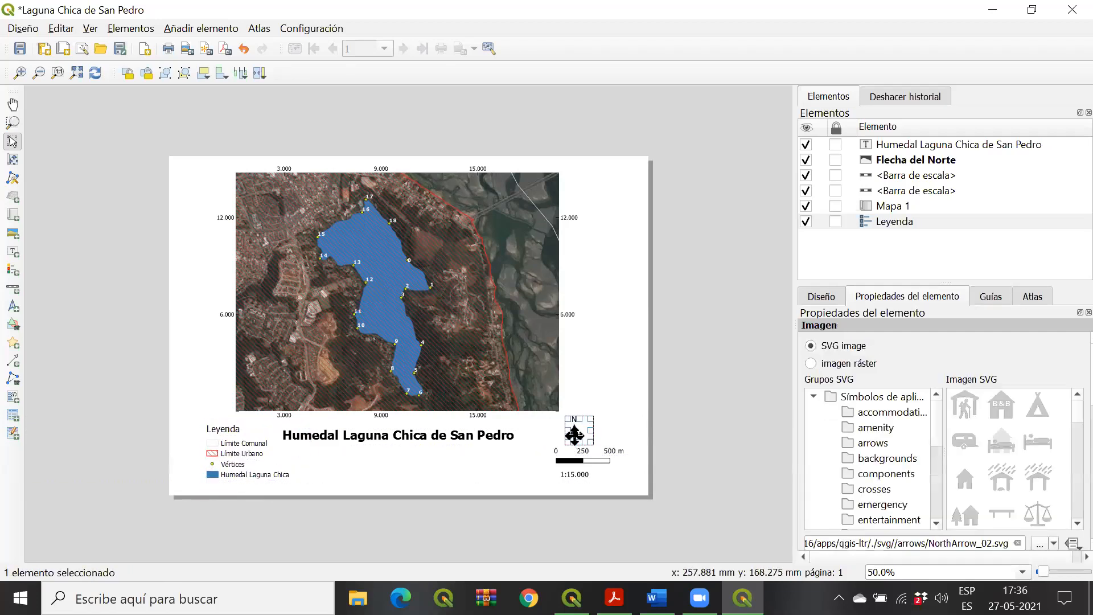
left_click(144, 30)
mouse_move(169, 23)
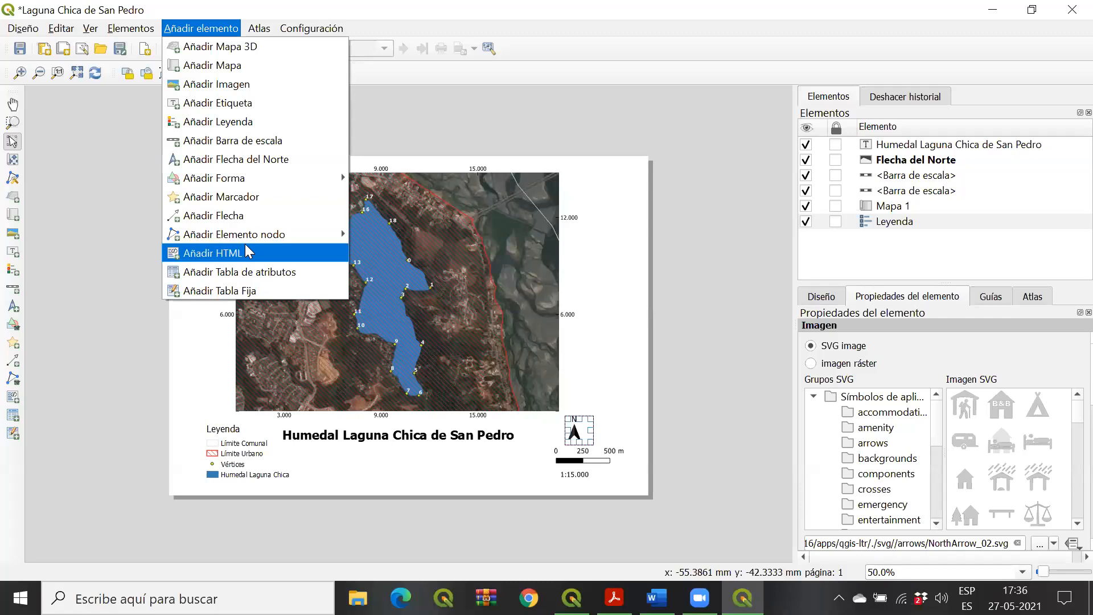
mouse_move(259, 179)
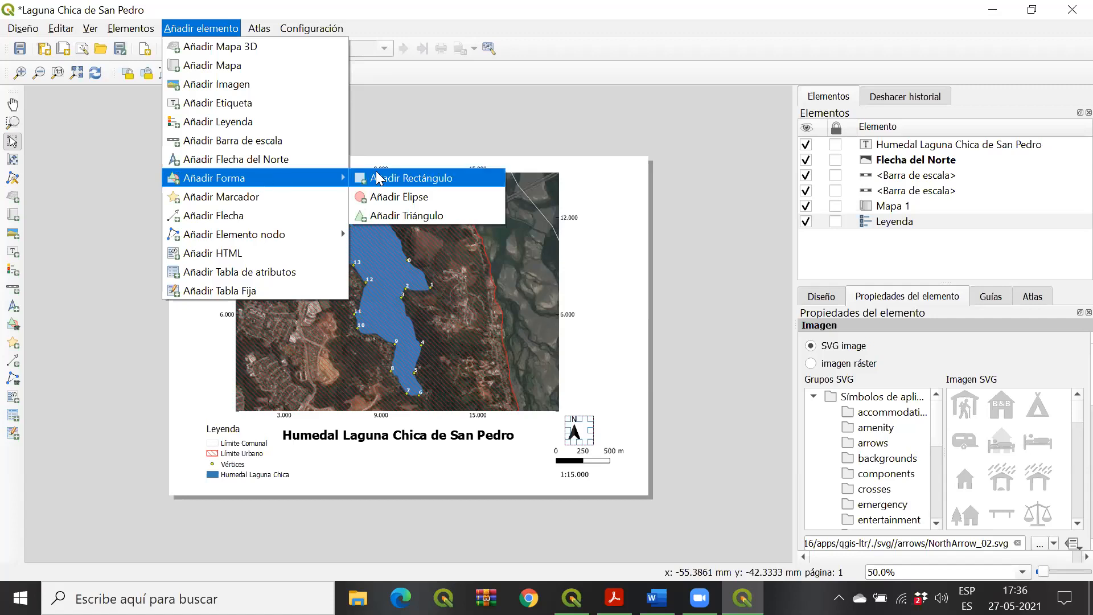
left_click(408, 179)
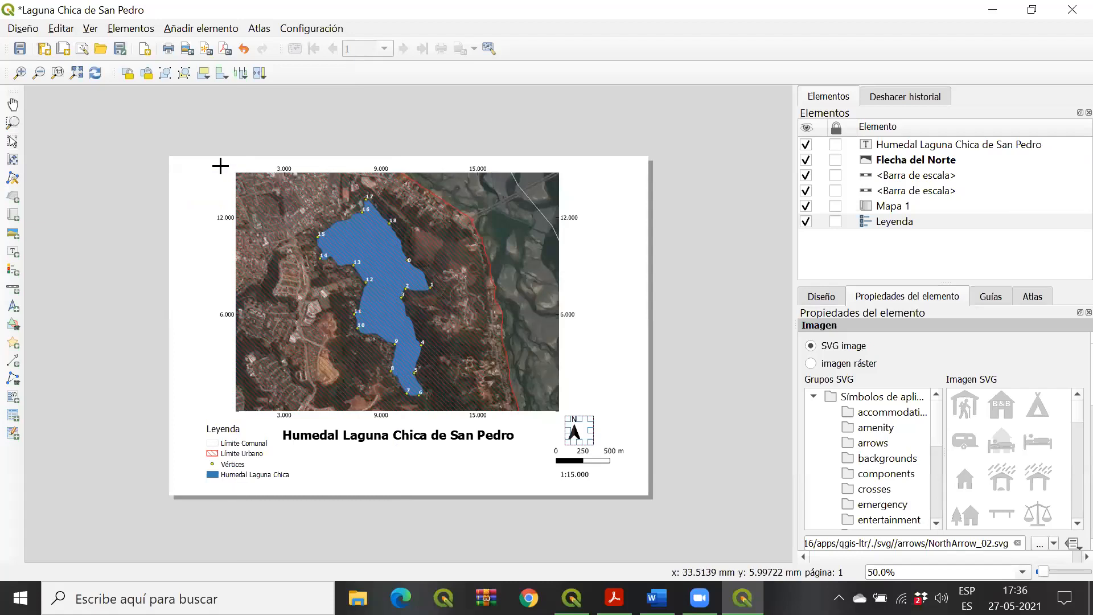
left_click_drag(193, 162, 626, 493)
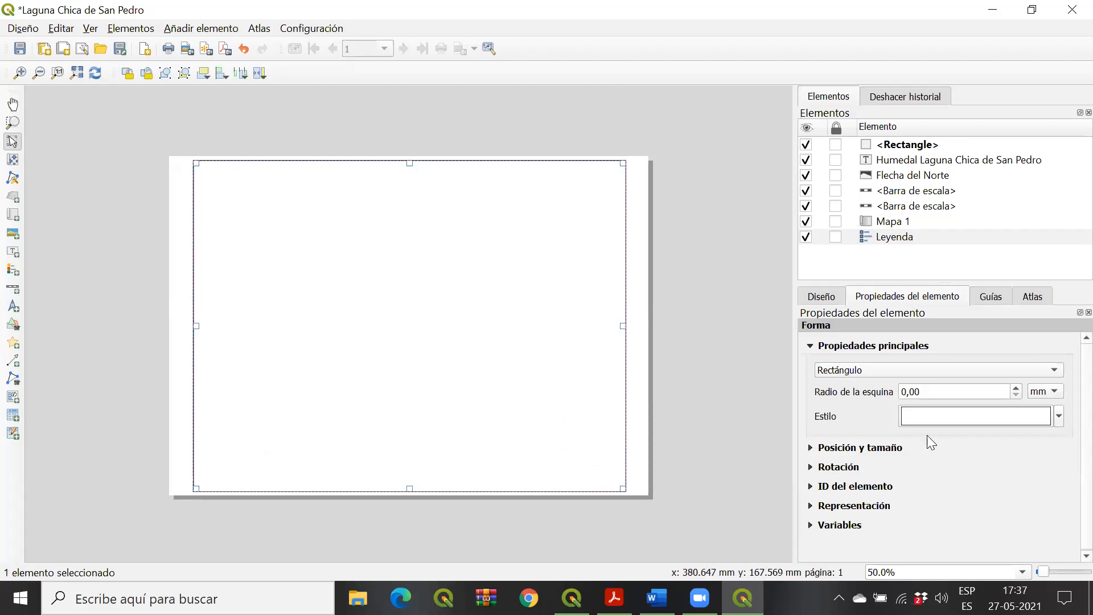
Step: Make the rectangle's Simple Fill colour fully transparent, keeping only its outline as a frame
left_click(1058, 418)
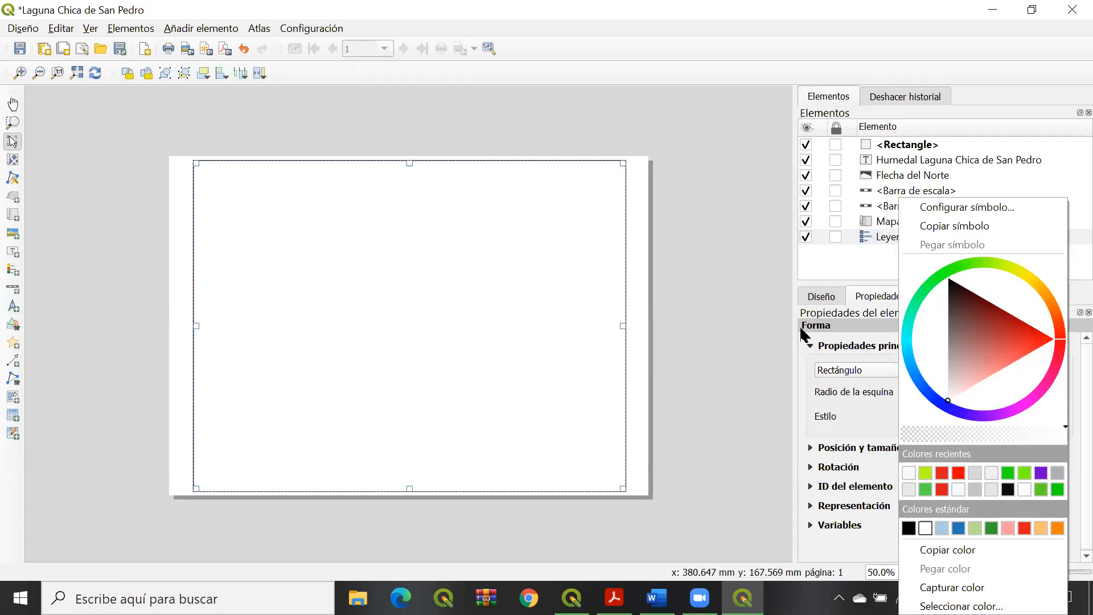
left_click(985, 209)
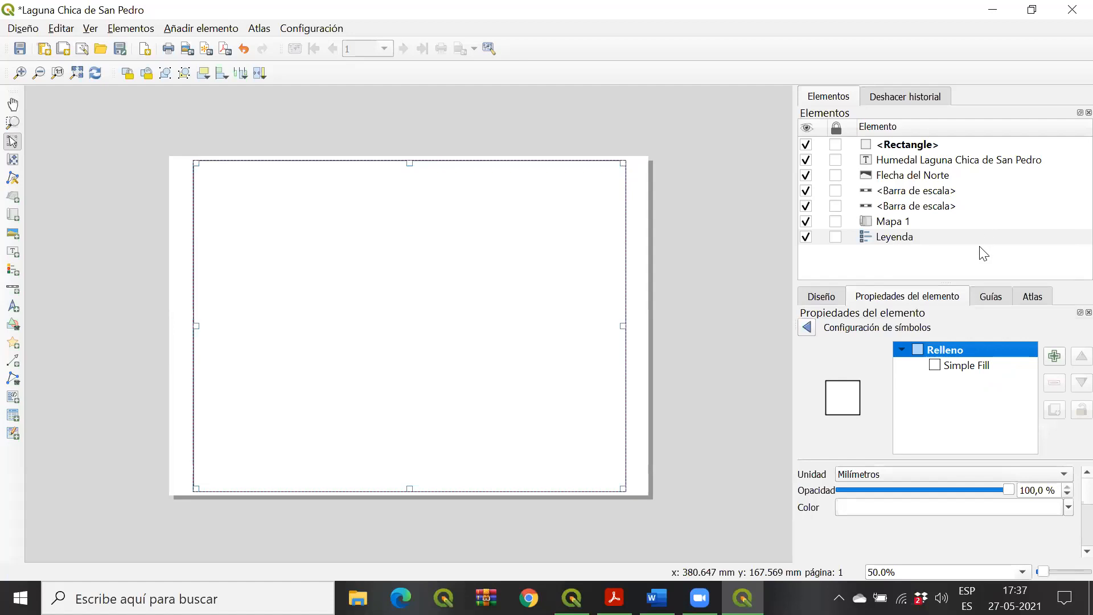
key("Down")
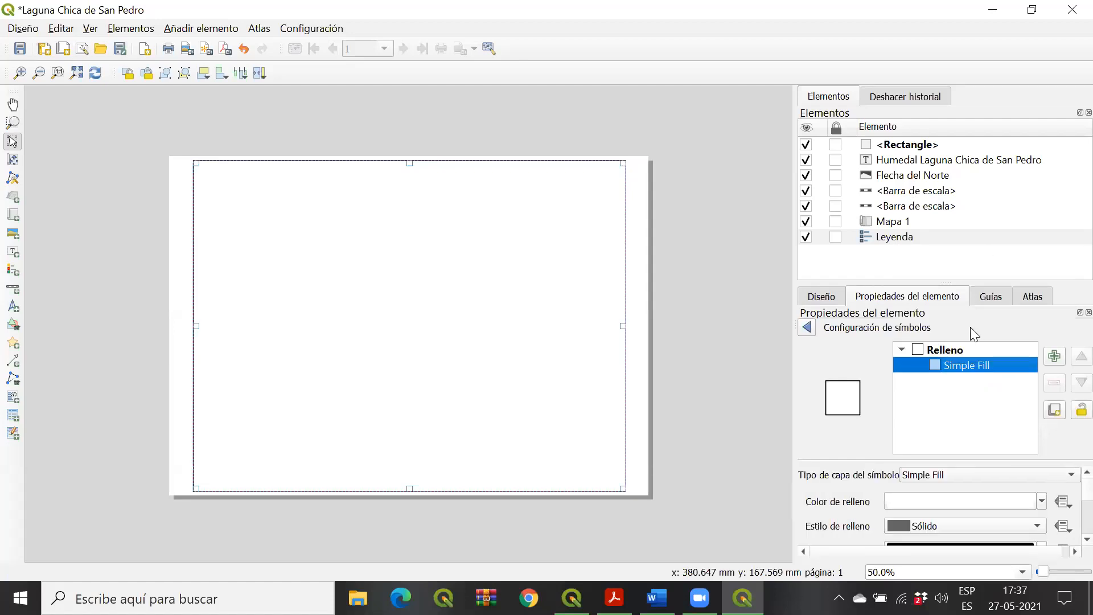
left_click(1042, 504)
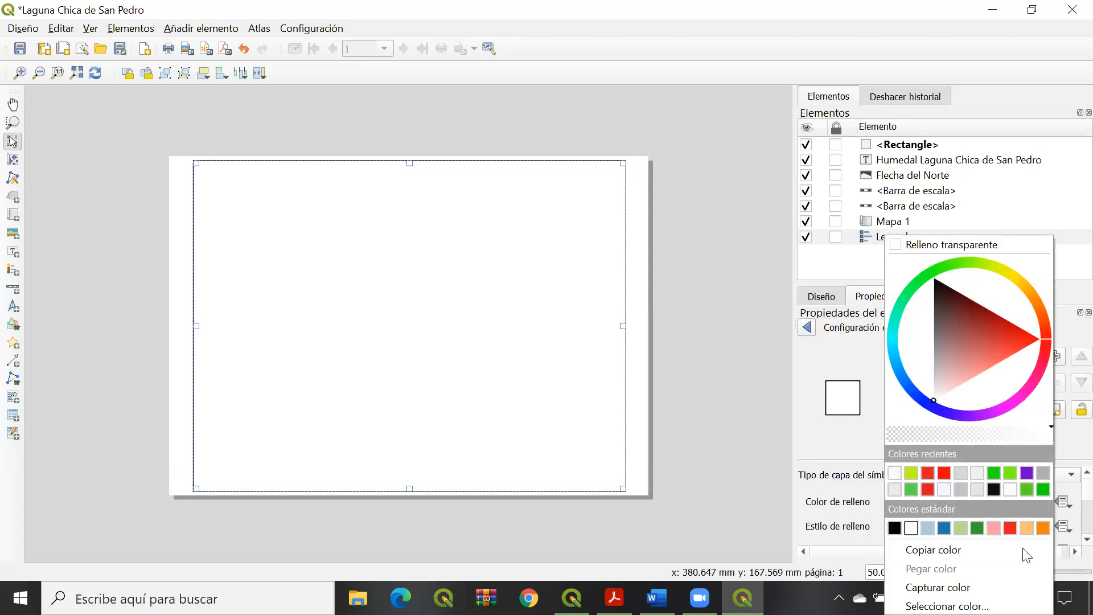
left_click(972, 433)
left_click_drag(910, 433, 882, 440)
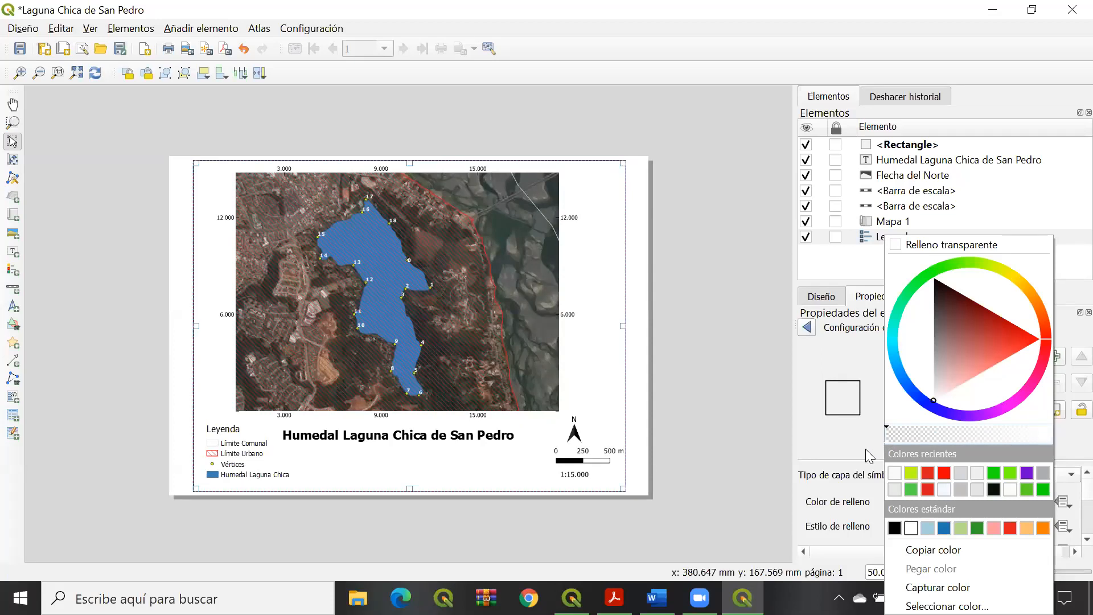
left_click(751, 329)
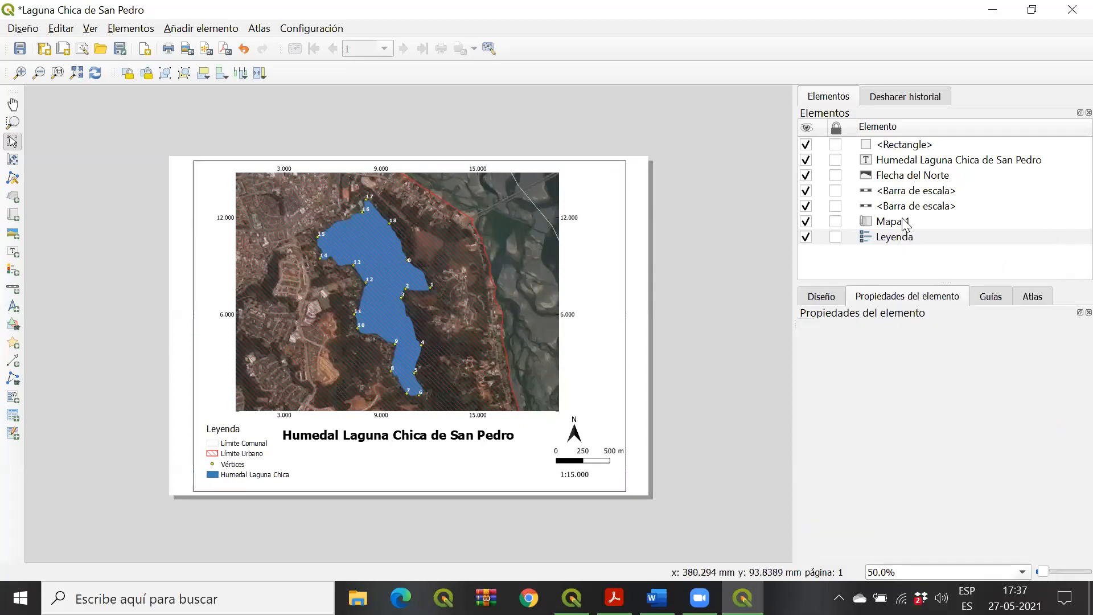
Step: Send the frame rectangle to the bottom of the item stacking order, below the legend
left_click(907, 145)
left_click_drag(915, 251, 913, 254)
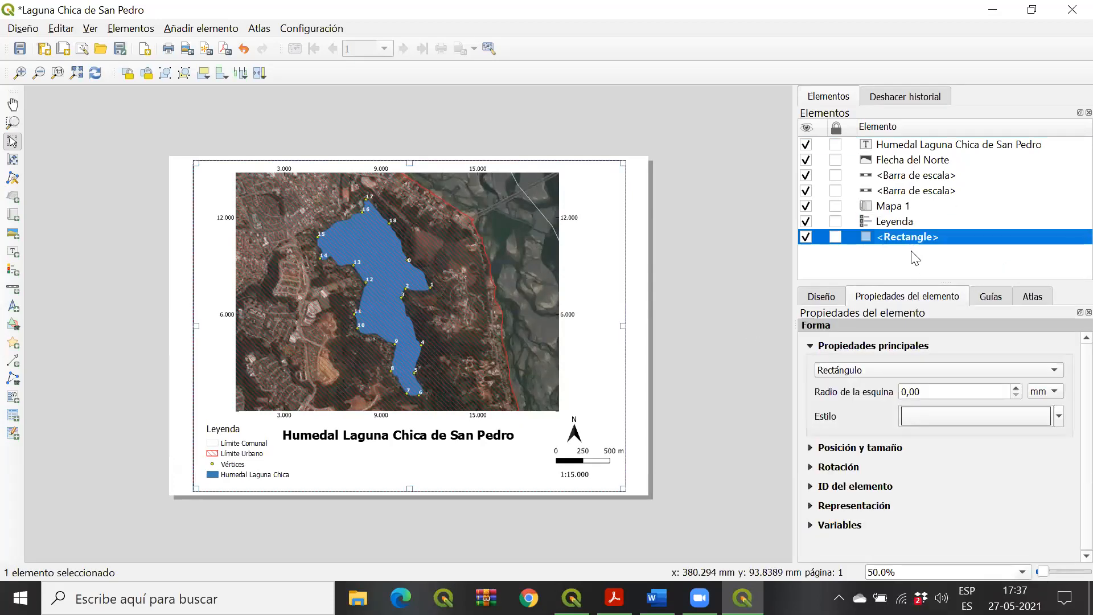
left_click(703, 234)
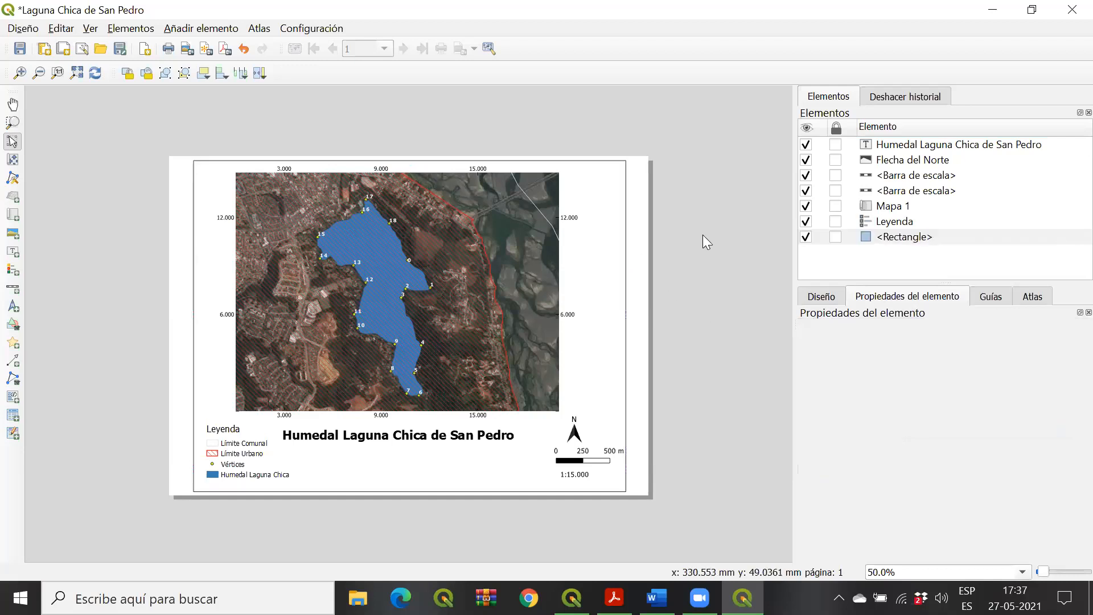
left_click(623, 243)
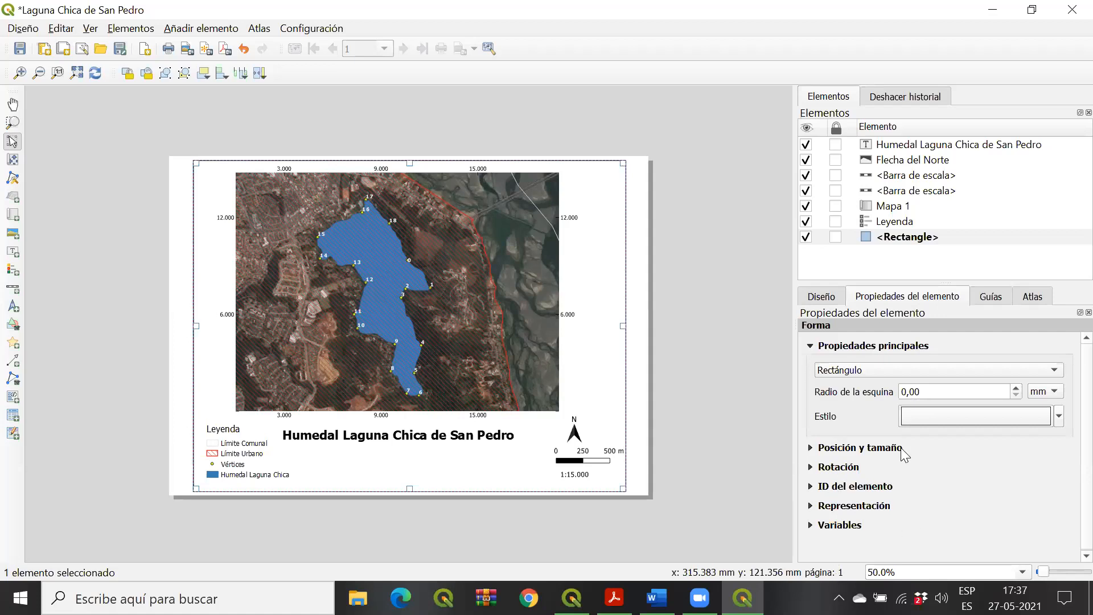
left_click(813, 449)
left_click(814, 448)
left_click(1058, 416)
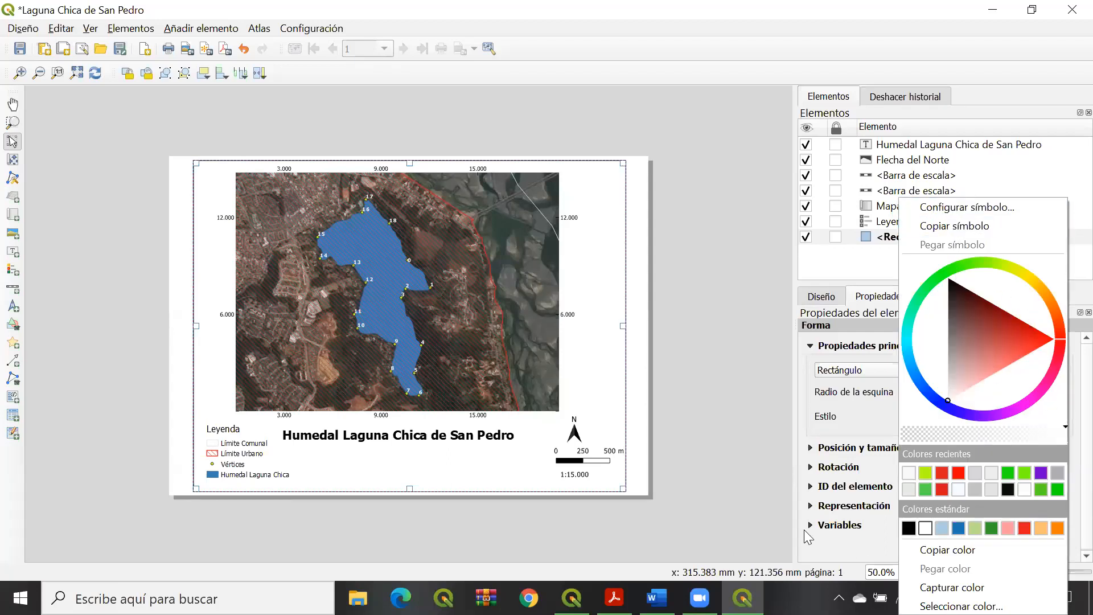
left_click(758, 512)
left_click(827, 302)
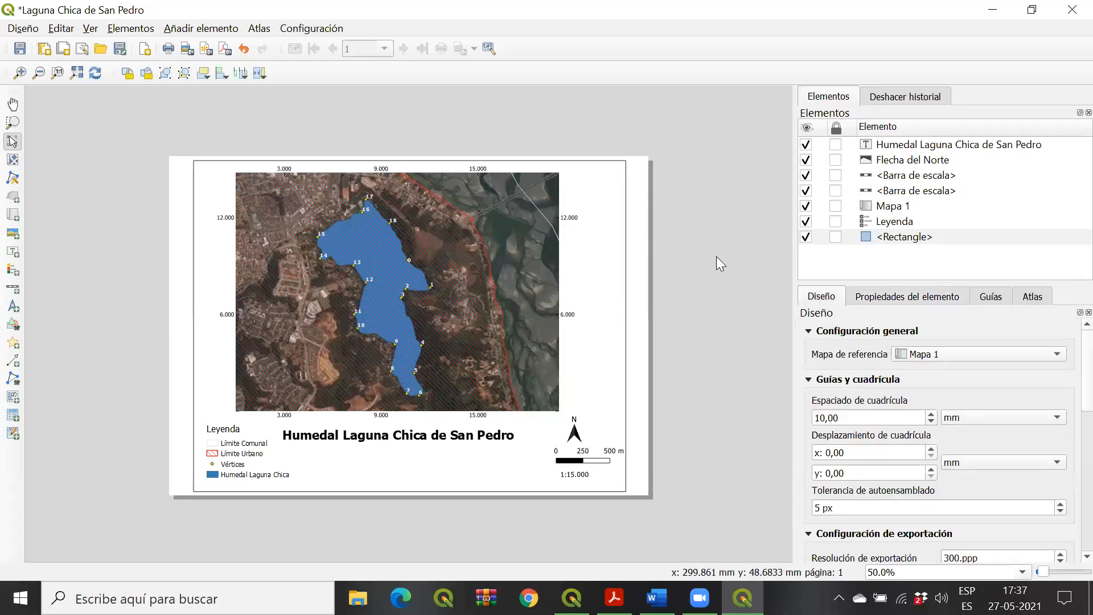
Step: Move the legend slightly down and left, closer to the frame's lower-left corner
left_click(228, 459)
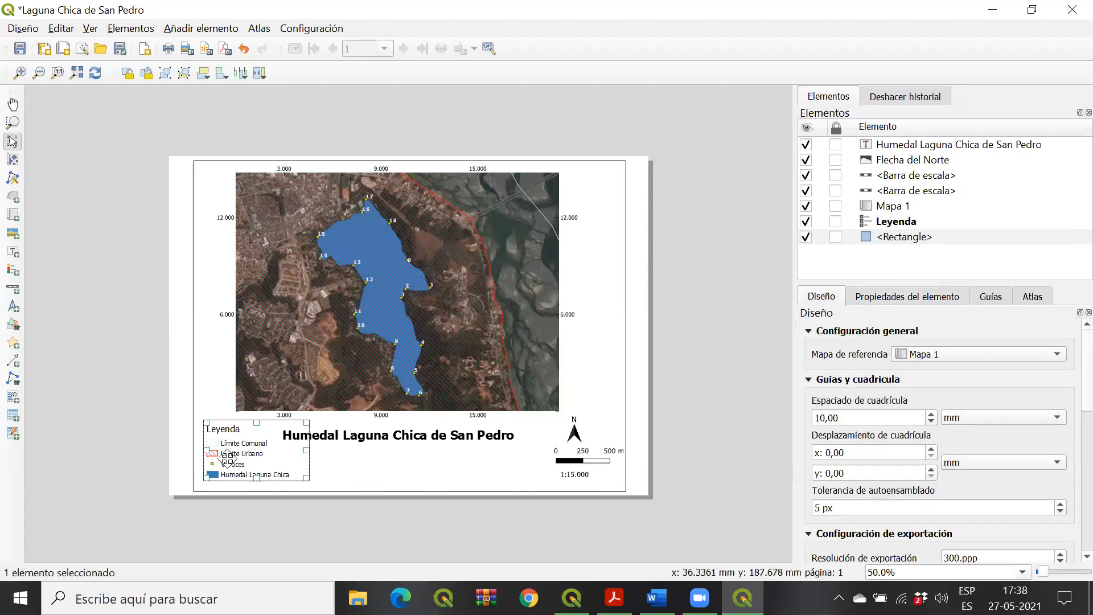
left_click_drag(262, 451, 258, 458)
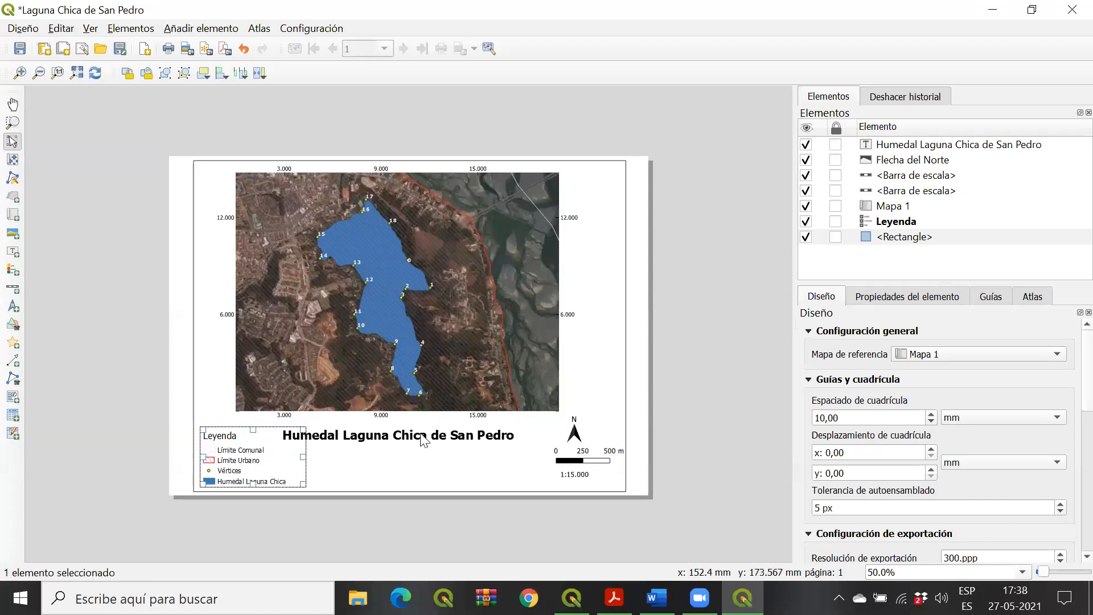
left_click(471, 446)
left_click_drag(470, 446, 447, 441)
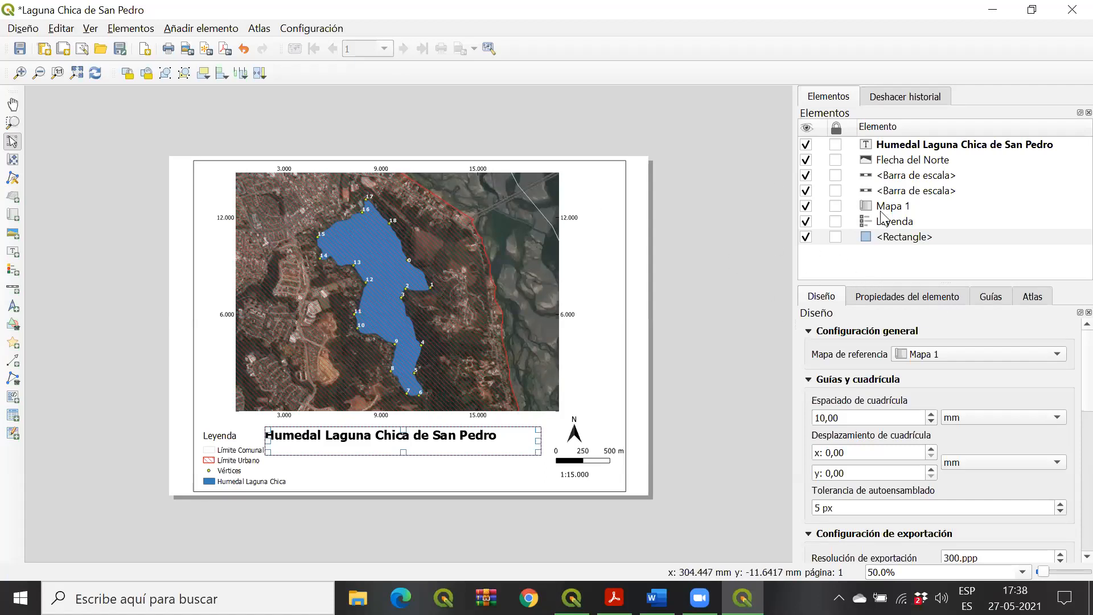
left_click(878, 297)
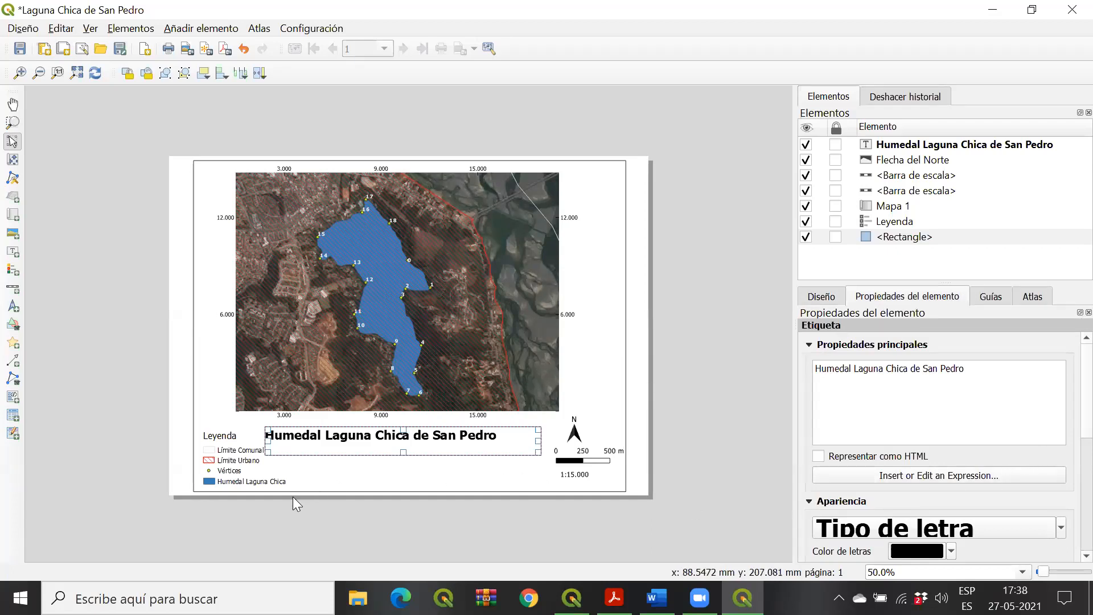
left_click(234, 456)
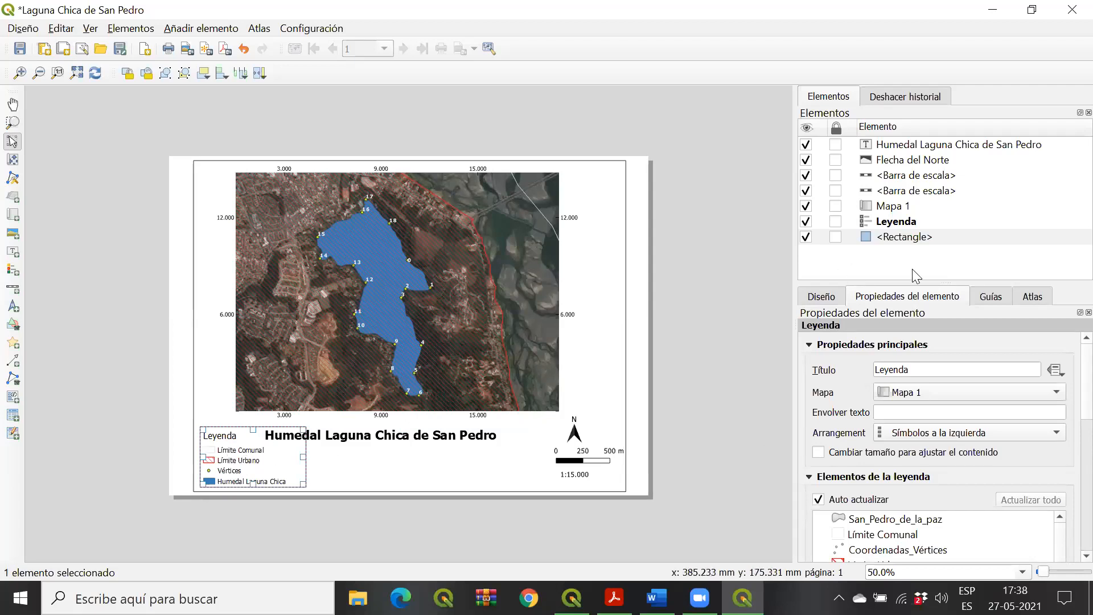
left_click(718, 472)
left_click(249, 457)
left_click(409, 441)
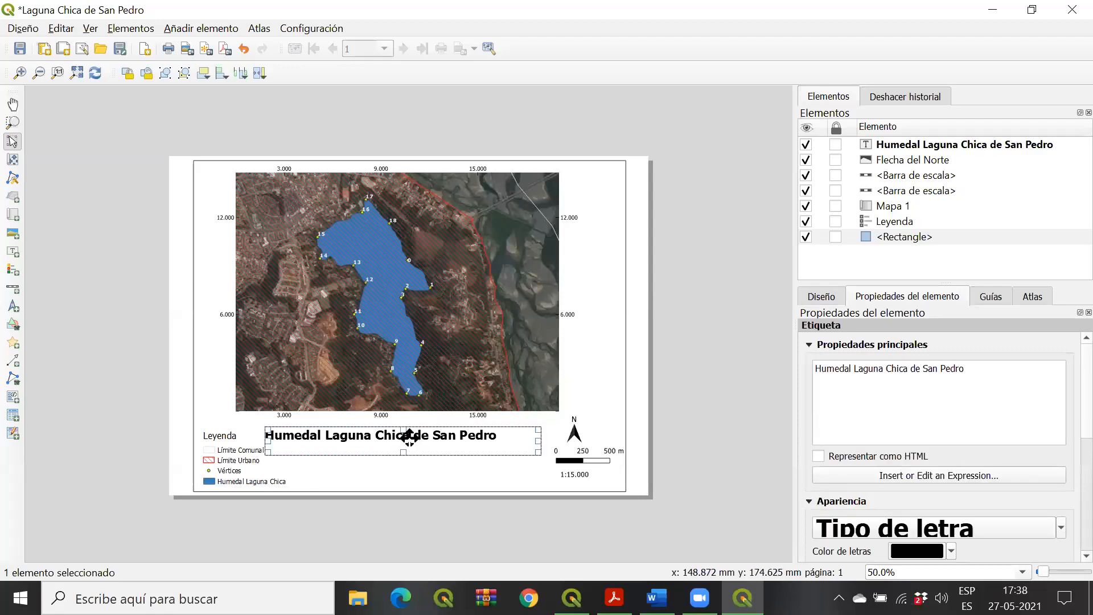
left_click_drag(447, 439, 464, 438)
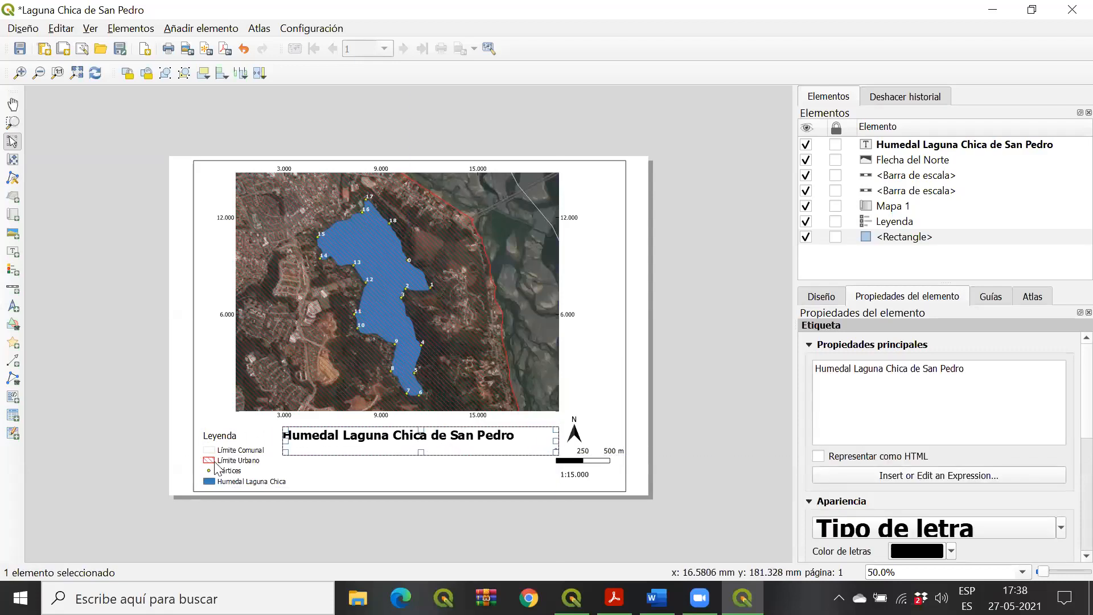
Step: Narrow the legend box from its right edge so it ends just past the Humedal Laguna Chica entry
left_click(238, 464)
left_click(400, 444)
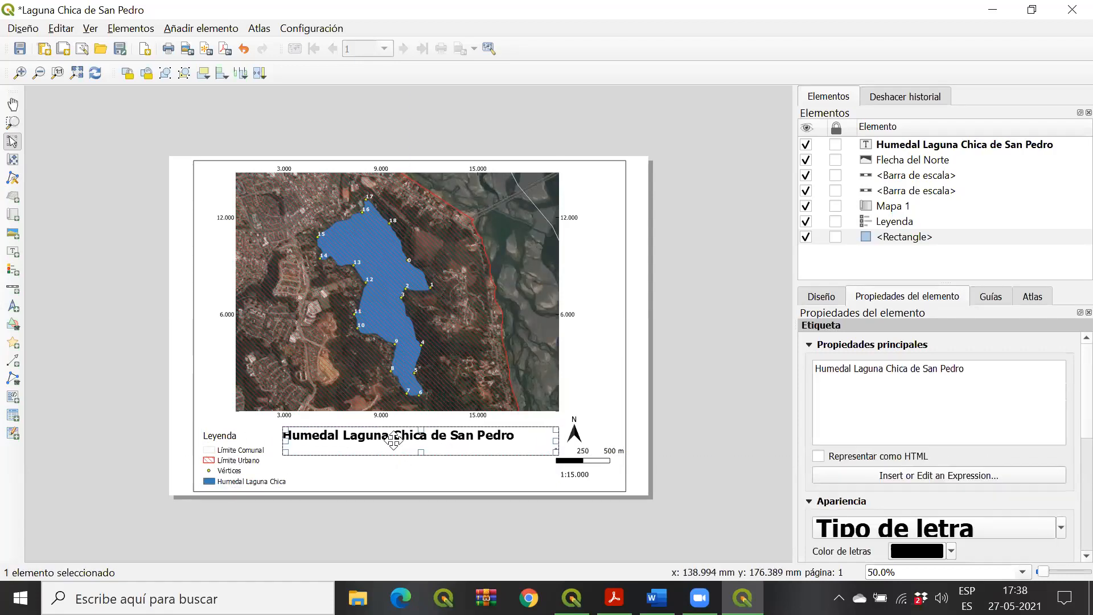
left_click(277, 453)
left_click_drag(303, 457, 289, 457)
Step: Narrow the title label's box and position it between the legend and the north arrow
left_click(400, 441)
mouse_move(401, 440)
left_mouse_down()
mouse_move(422, 436)
mouse_move(414, 442)
left_mouse_up()
left_click_drag(569, 442, 539, 444)
left_click_drag(473, 438, 468, 437)
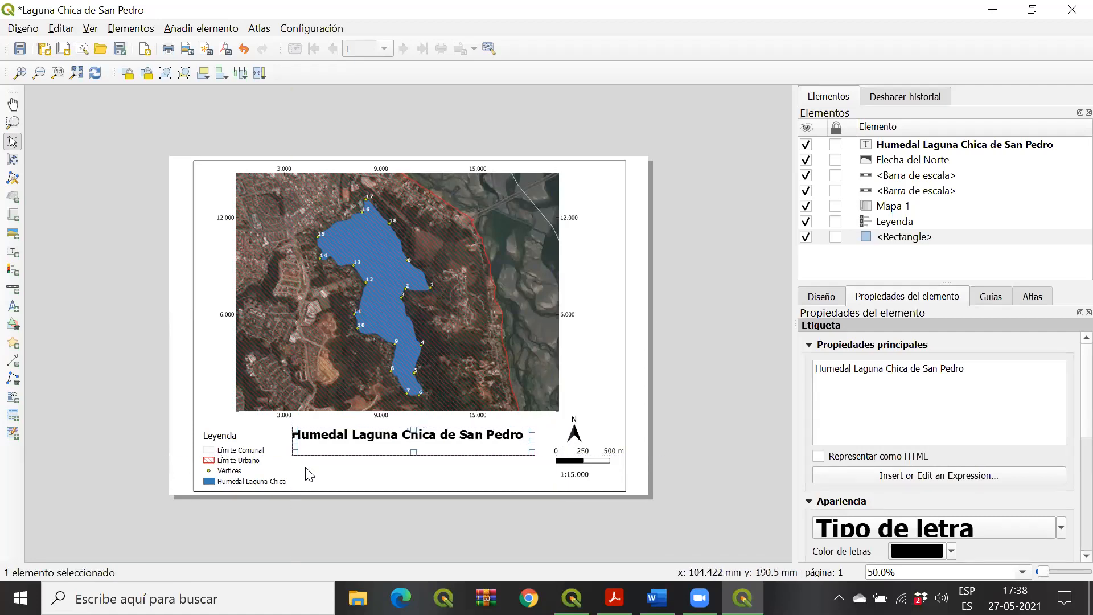
left_click(246, 470)
left_click_drag(244, 468, 240, 471)
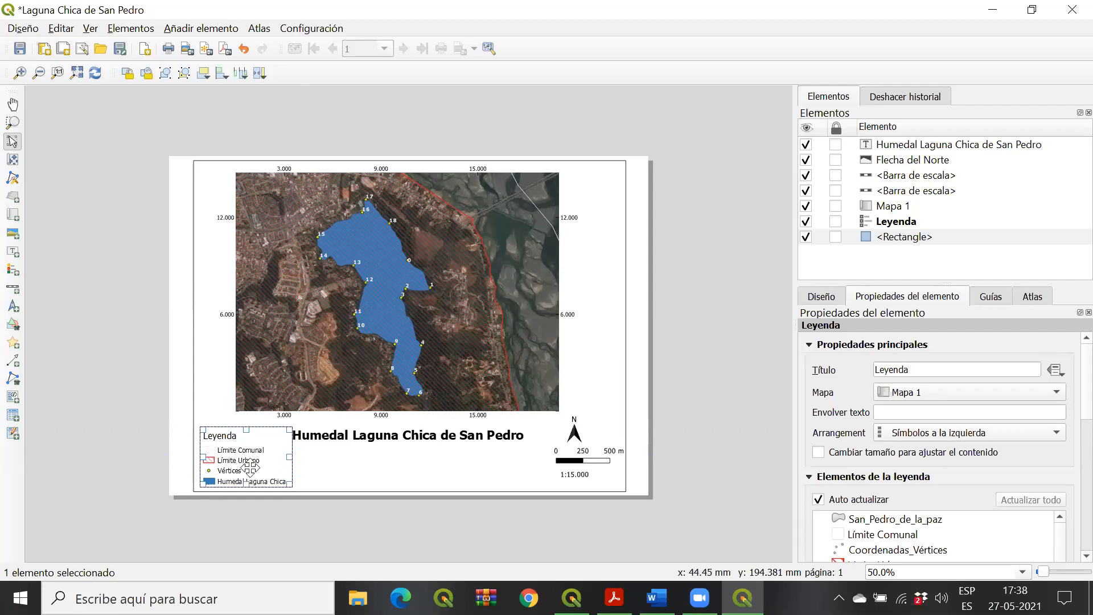
left_click(338, 450)
left_click_drag(423, 436, 420, 436)
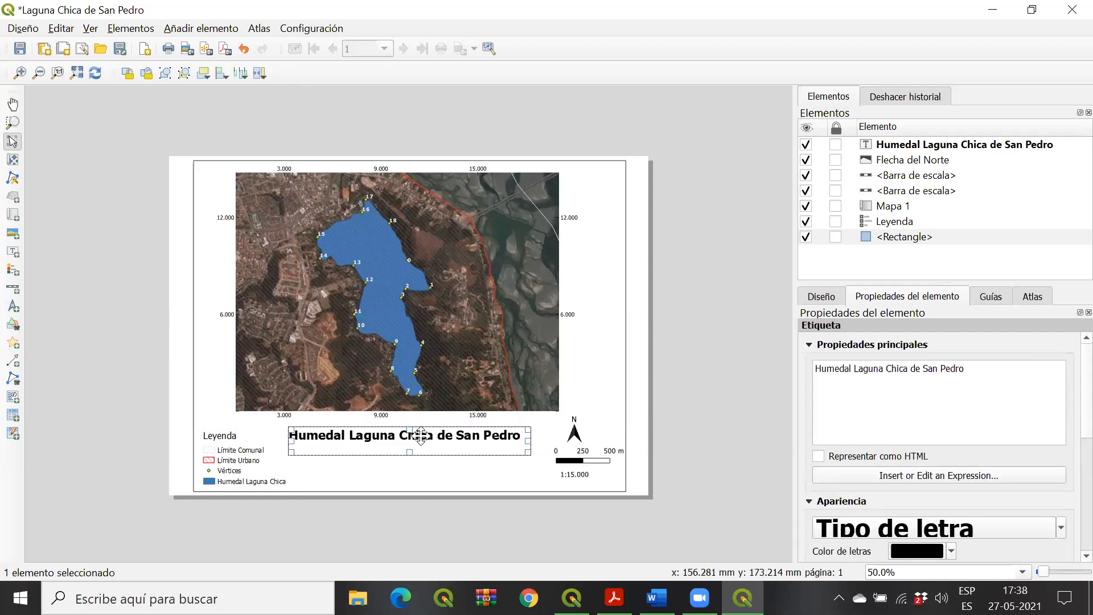
Step: Move the north arrow and both scale bars together slightly left, away from the frame's right edge
left_click(583, 476)
left_click_drag(583, 476, 562, 433)
left_click(594, 458)
left_click(644, 467)
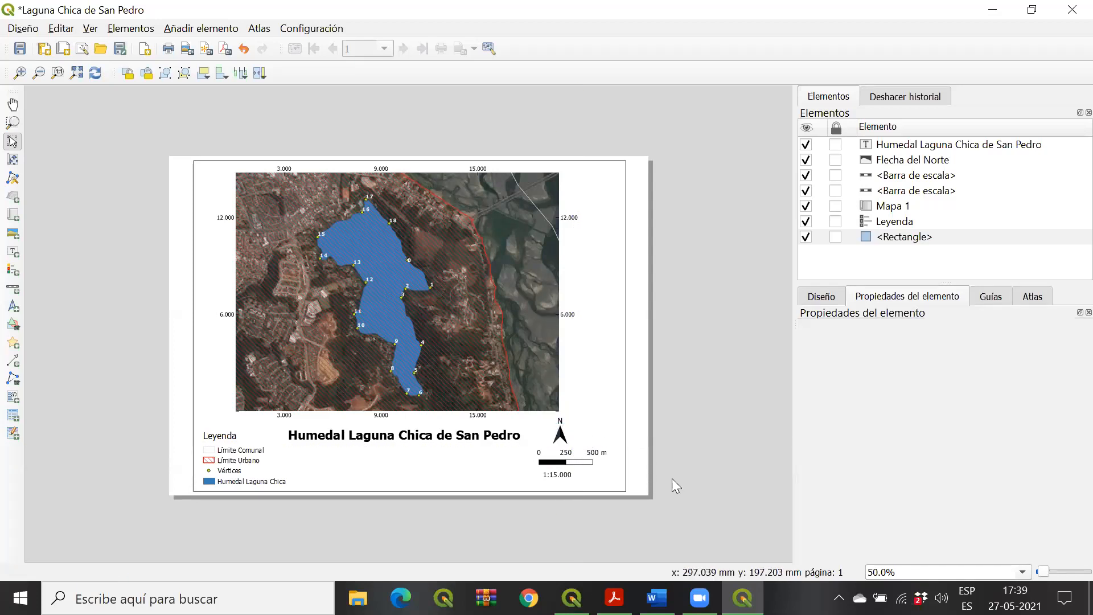
left_click(220, 28)
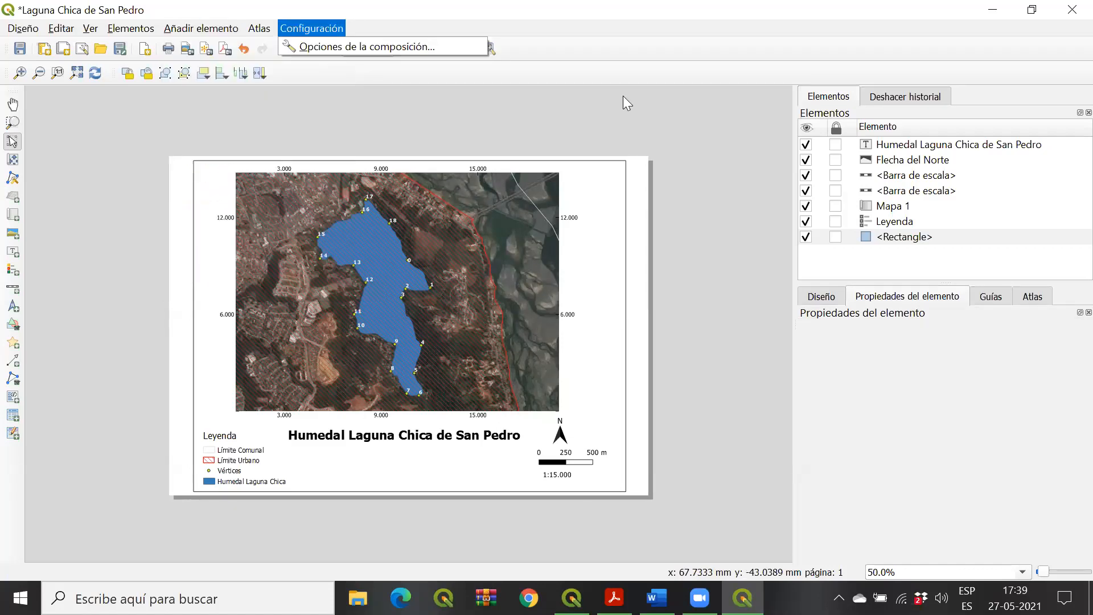
left_click(667, 149)
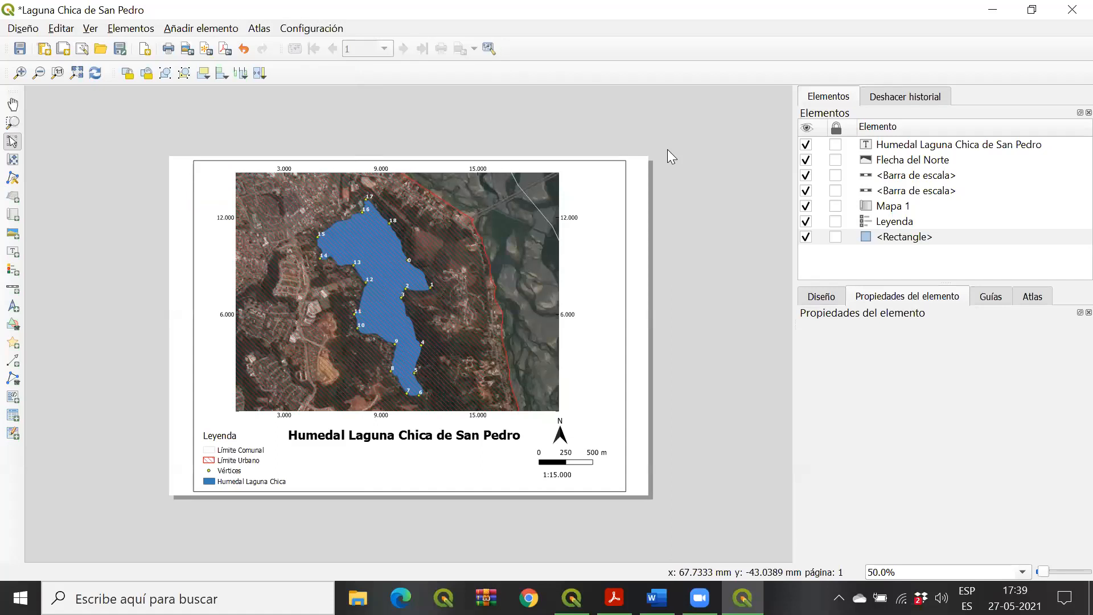
left_click(258, 467)
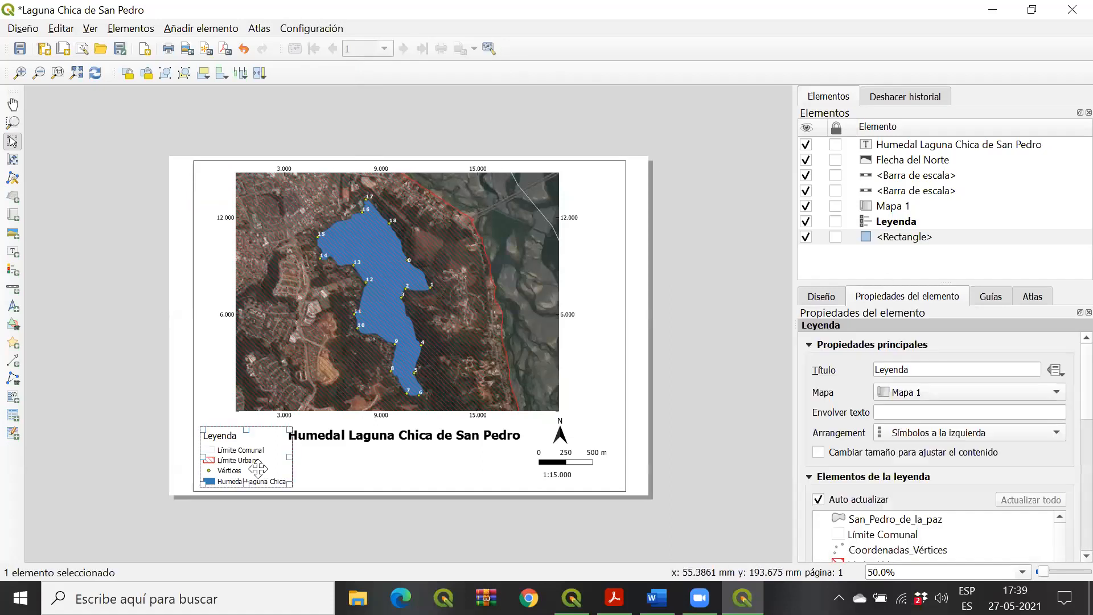
left_click(705, 469)
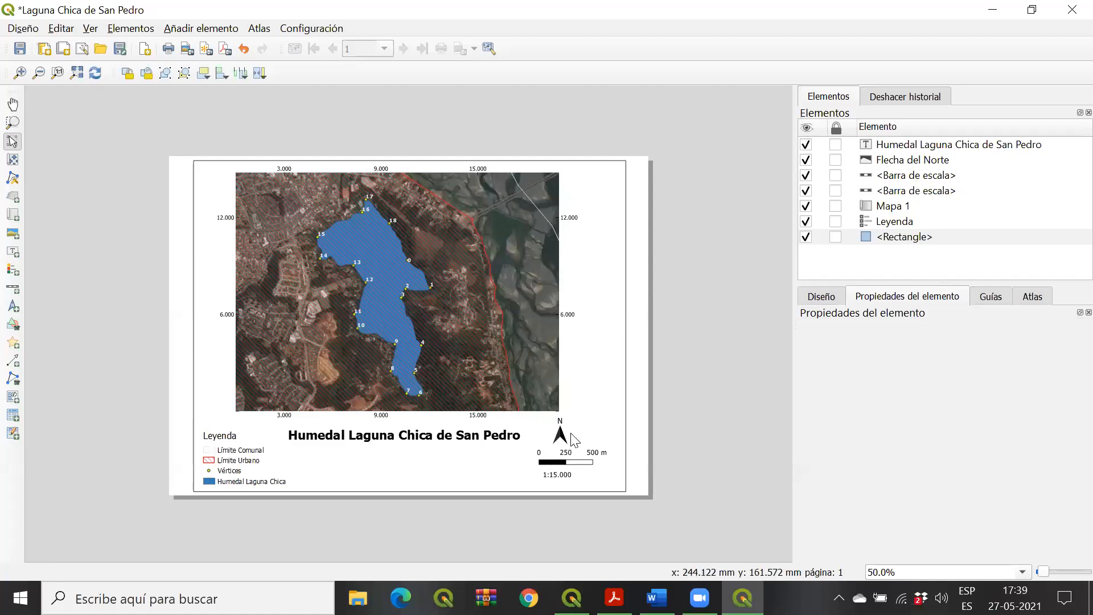
left_click(188, 29)
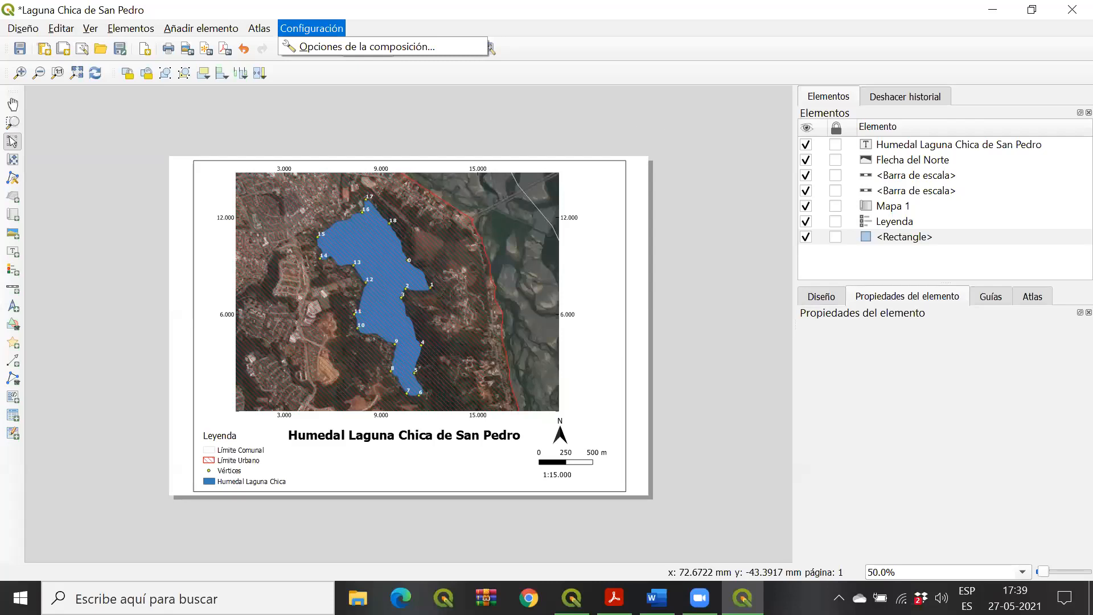
left_click(268, 136)
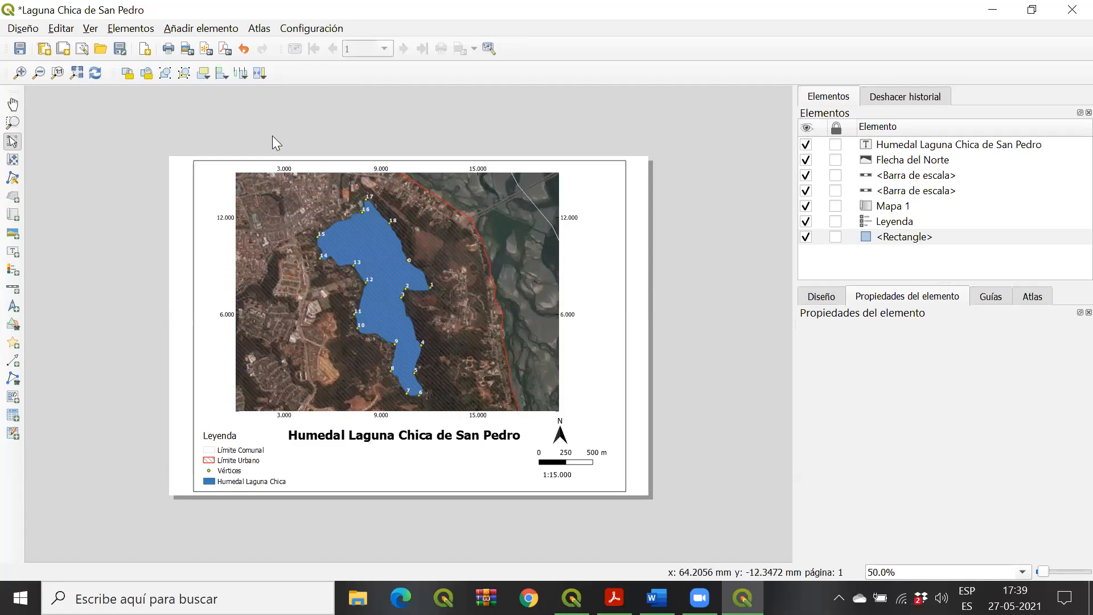
key("alt+Tab")
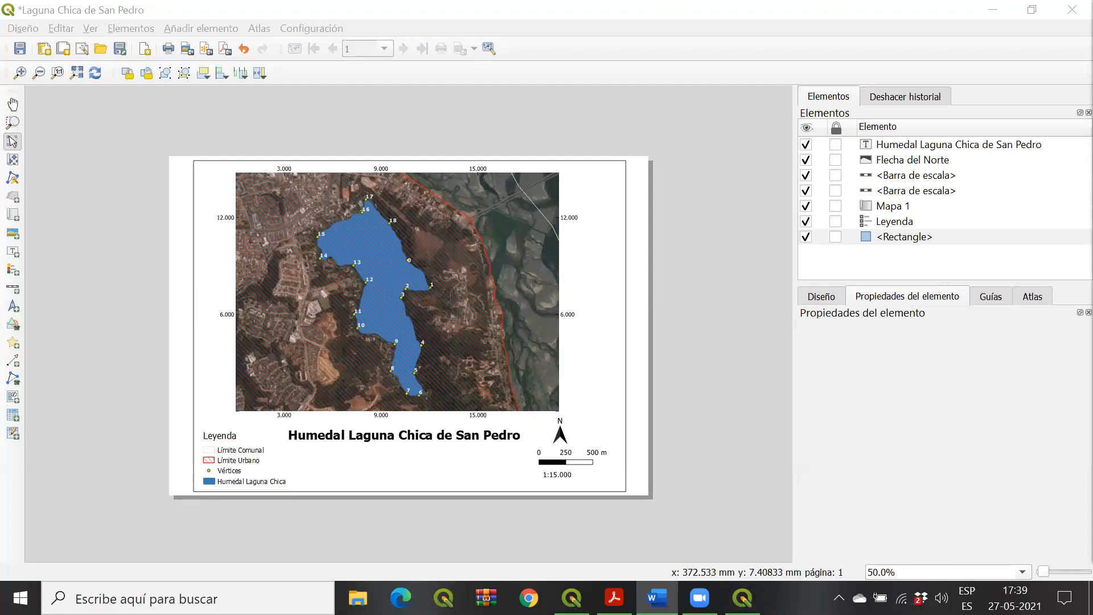
Step: Examine Mapa 1's item properties, including its scale, extent, Cuadrícula 1 grid entry and rendering options
left_click(569, 218)
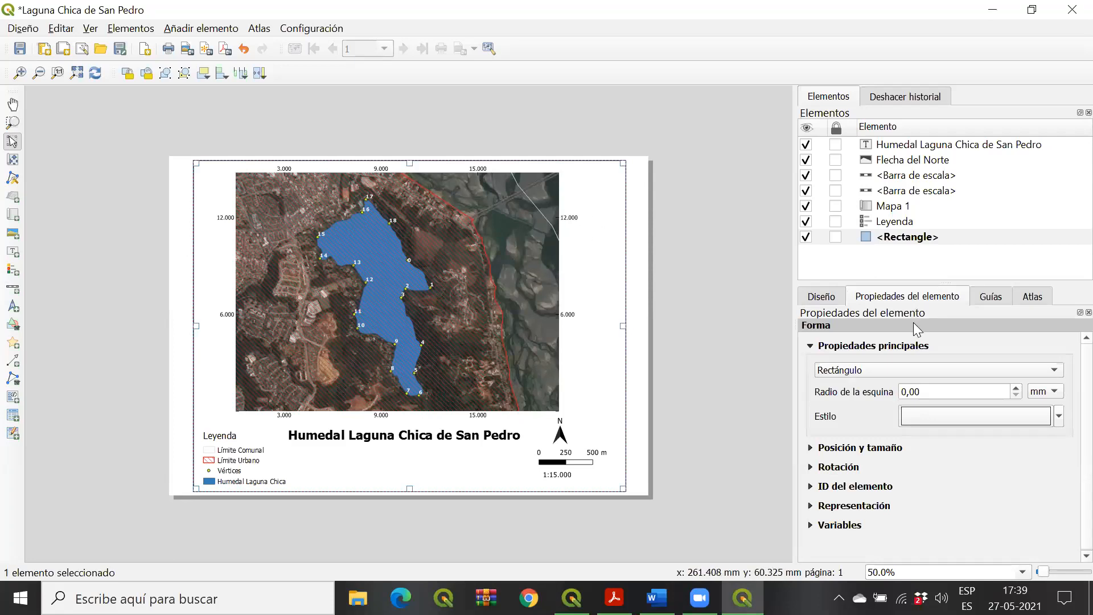
left_click(479, 307)
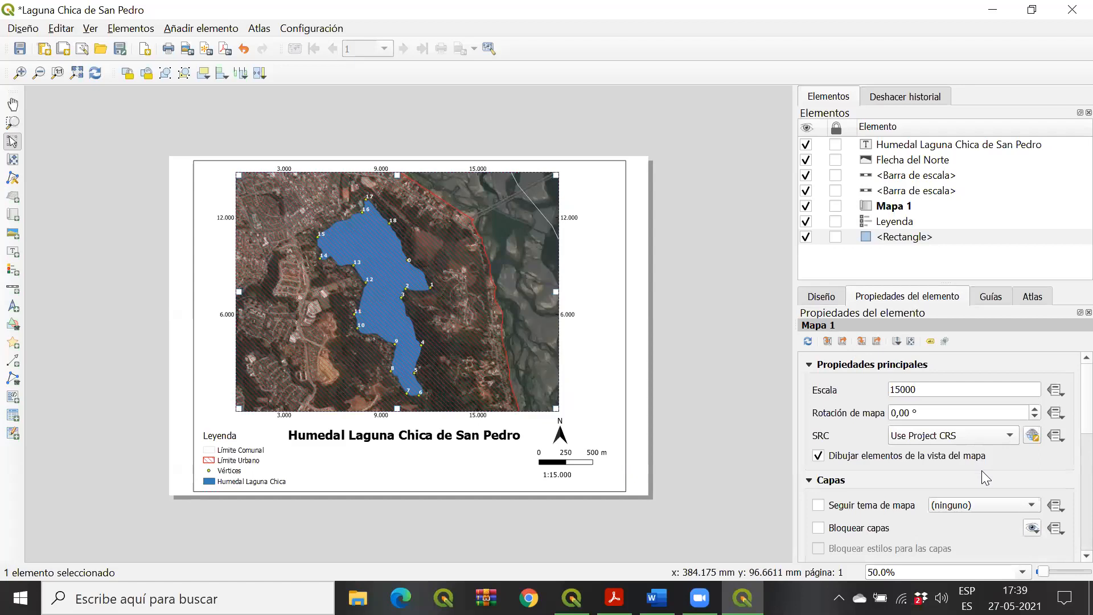
scroll(1064, 428, "down", 3)
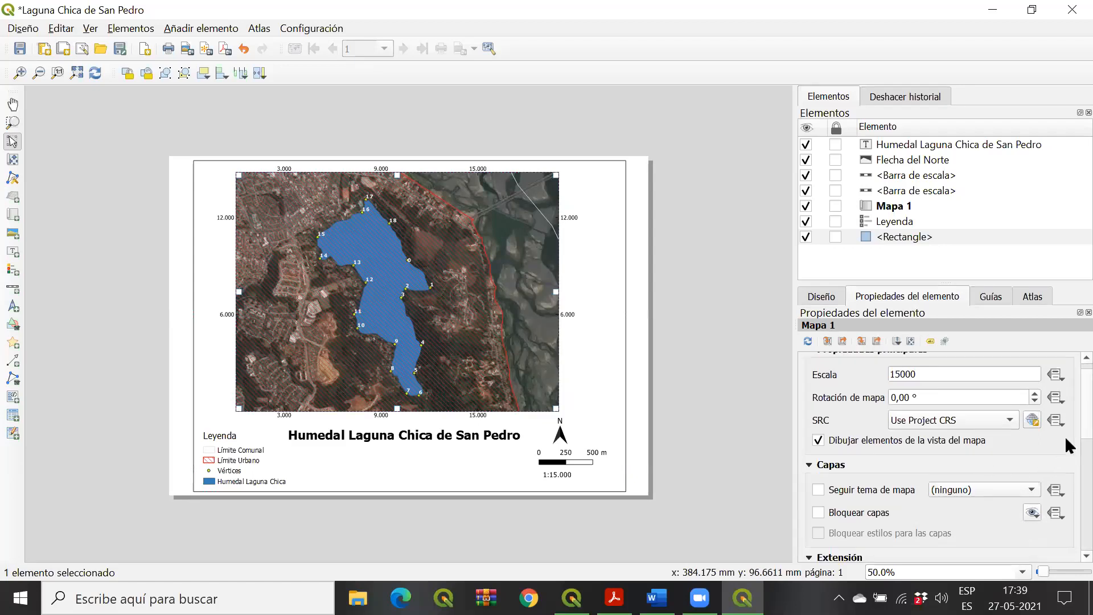
scroll(1065, 458, "up", 2)
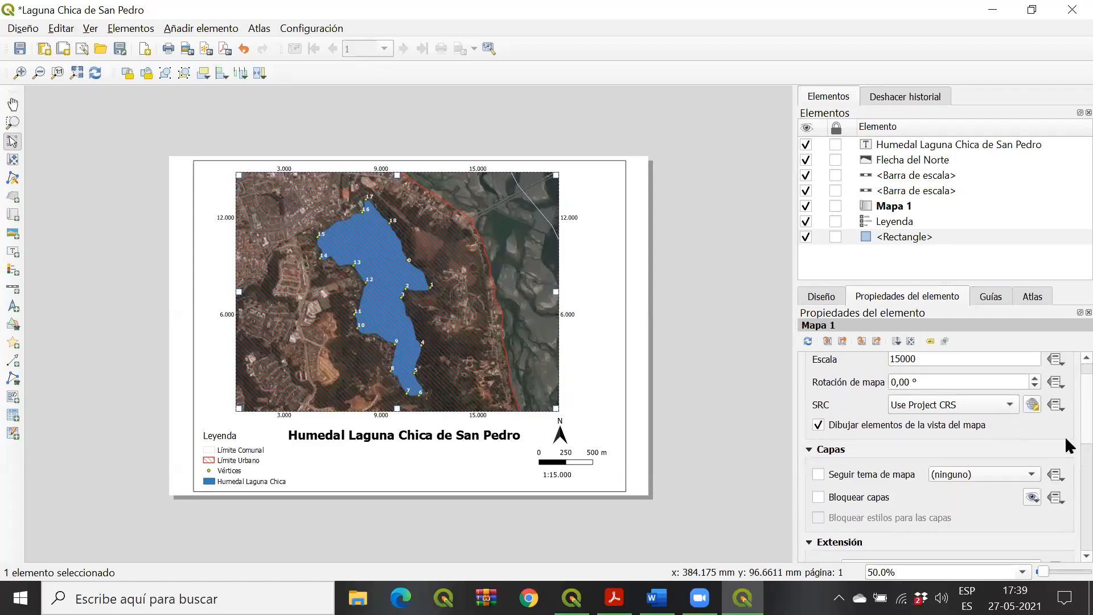
scroll(1064, 436, "down", 5)
scroll(944, 455, "up", 2)
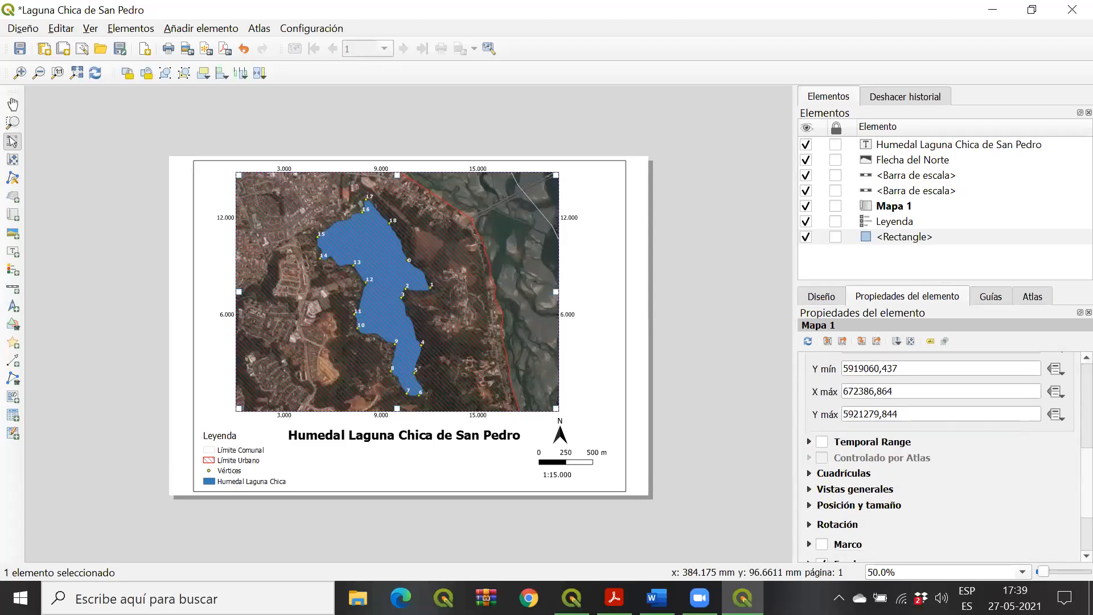
scroll(1023, 507, "down", 2)
left_click(811, 473)
left_click(852, 464)
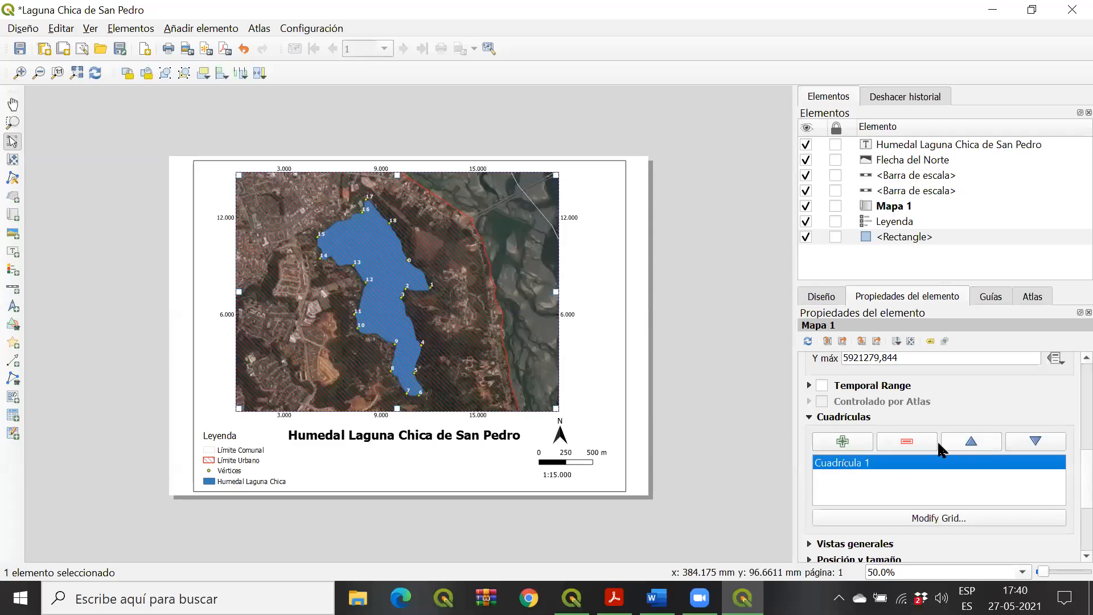
scroll(1065, 485, "down", 2)
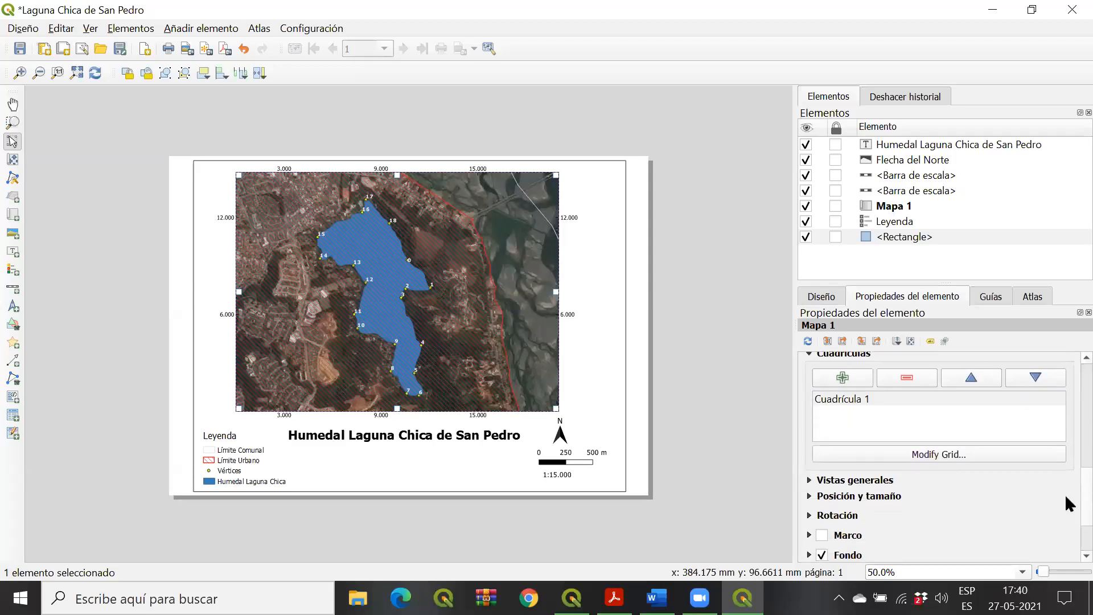
scroll(1065, 506, "down", 3)
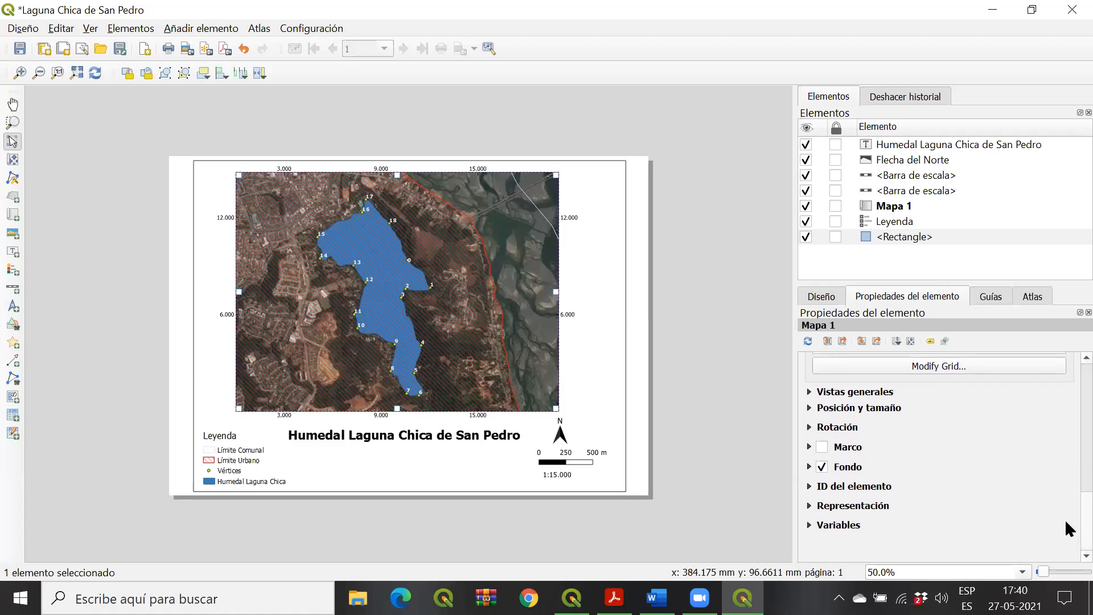
left_click(841, 508)
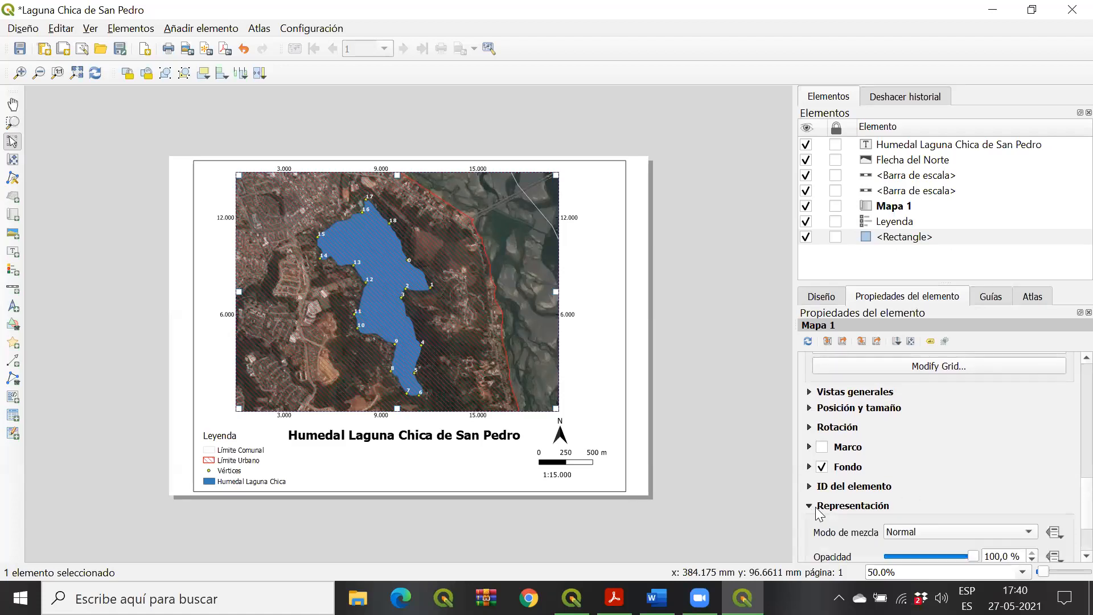
scroll(1065, 495, "down", 3)
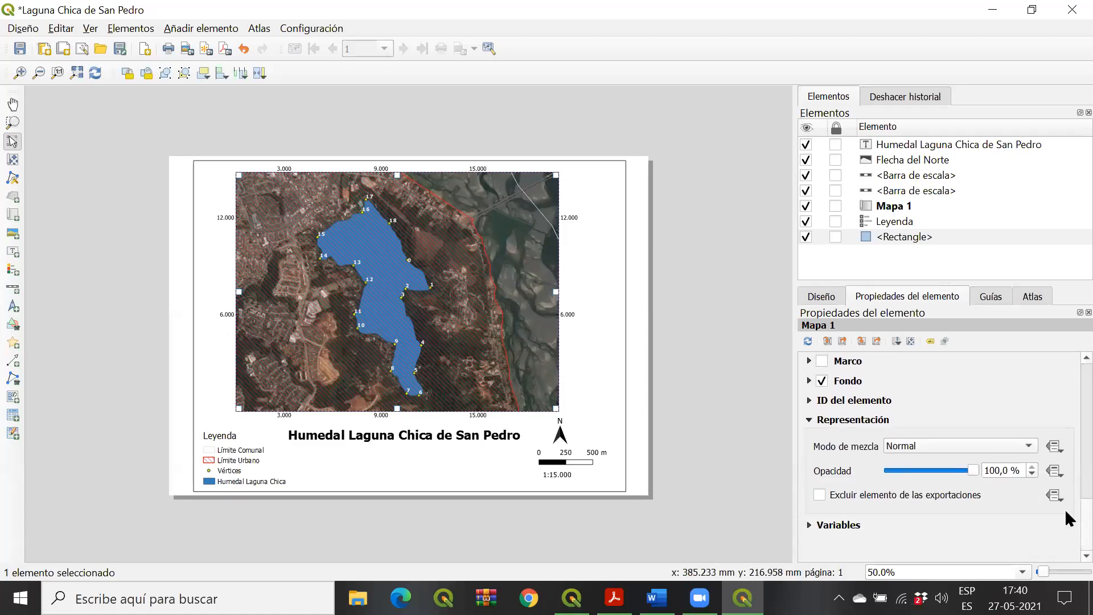
scroll(1064, 518, "up", 5)
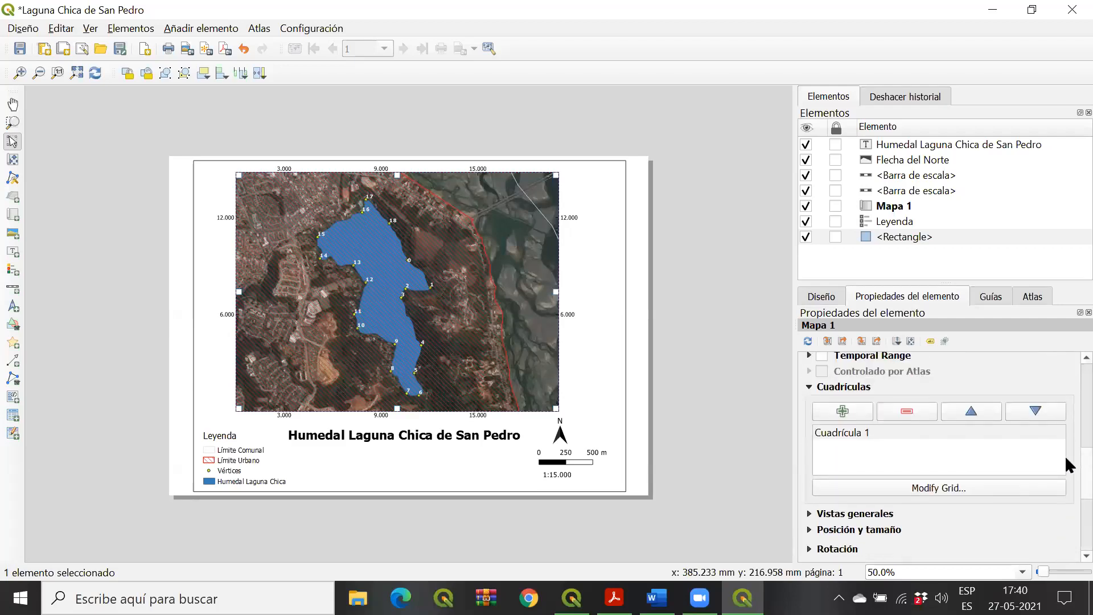
Step: Set Mapa 1's coordinate reference system to Project CRS: EPSG:32718 - WGS 84 / UTM zone 18S
scroll(1065, 429, "up", 3)
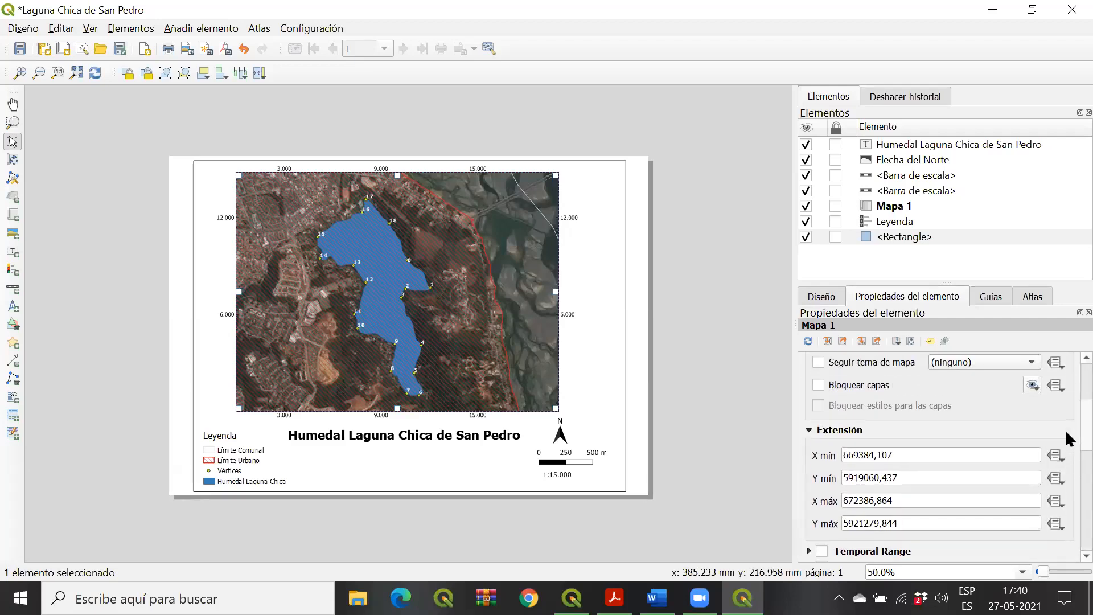
scroll(1064, 428, "up", 2)
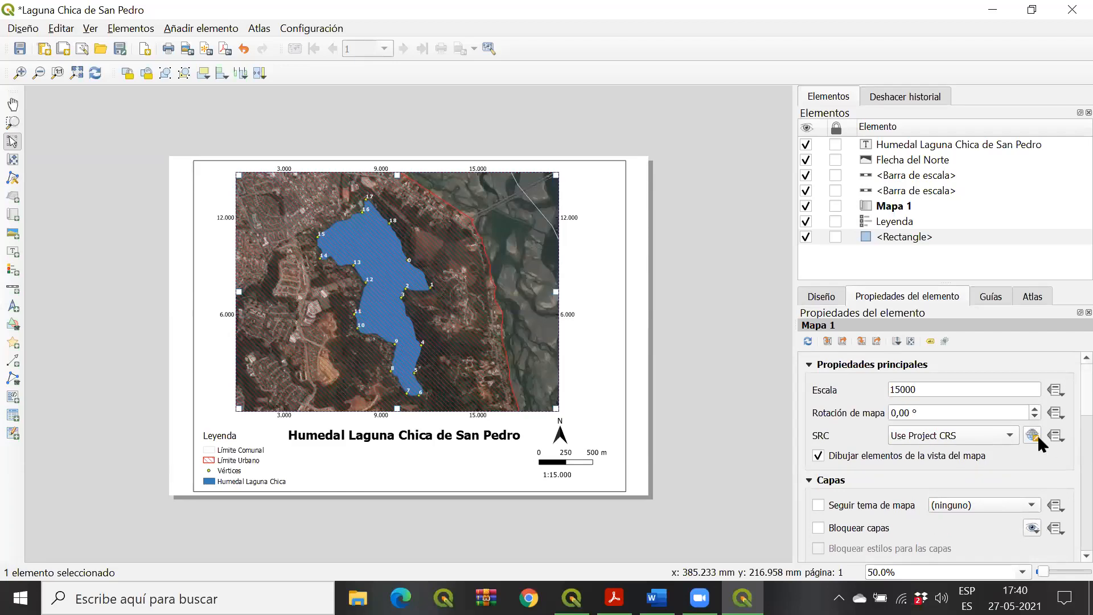
left_click(982, 434)
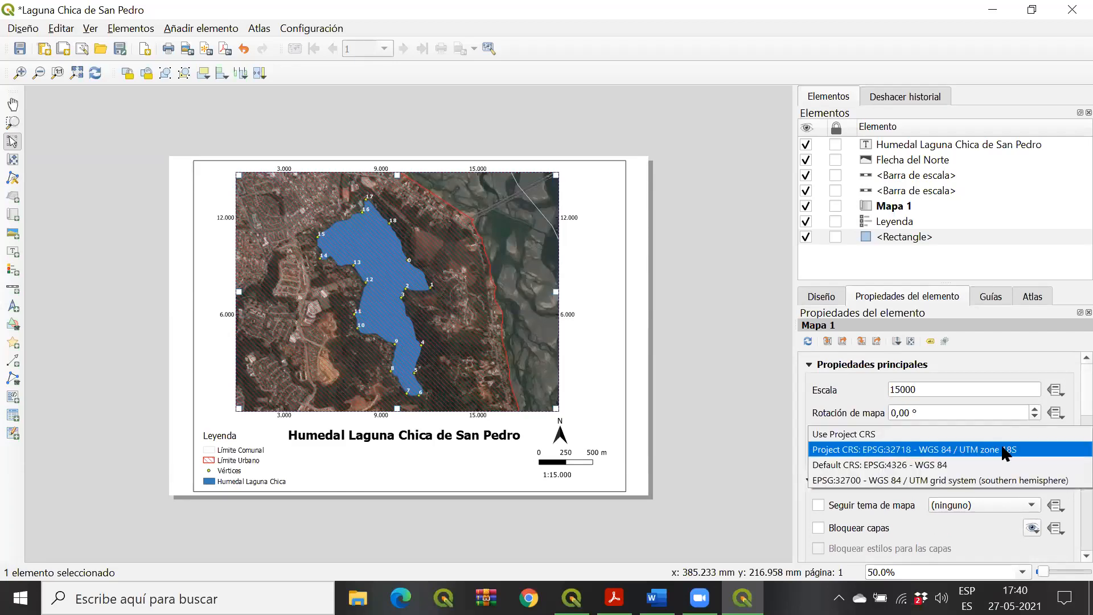
left_click(1002, 448)
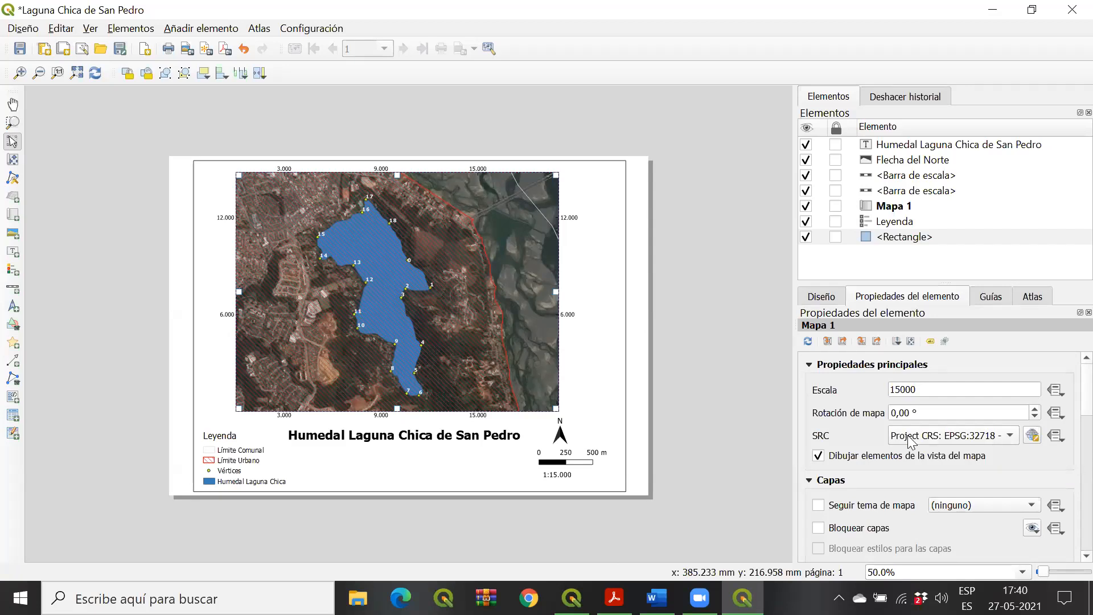
left_click(697, 252)
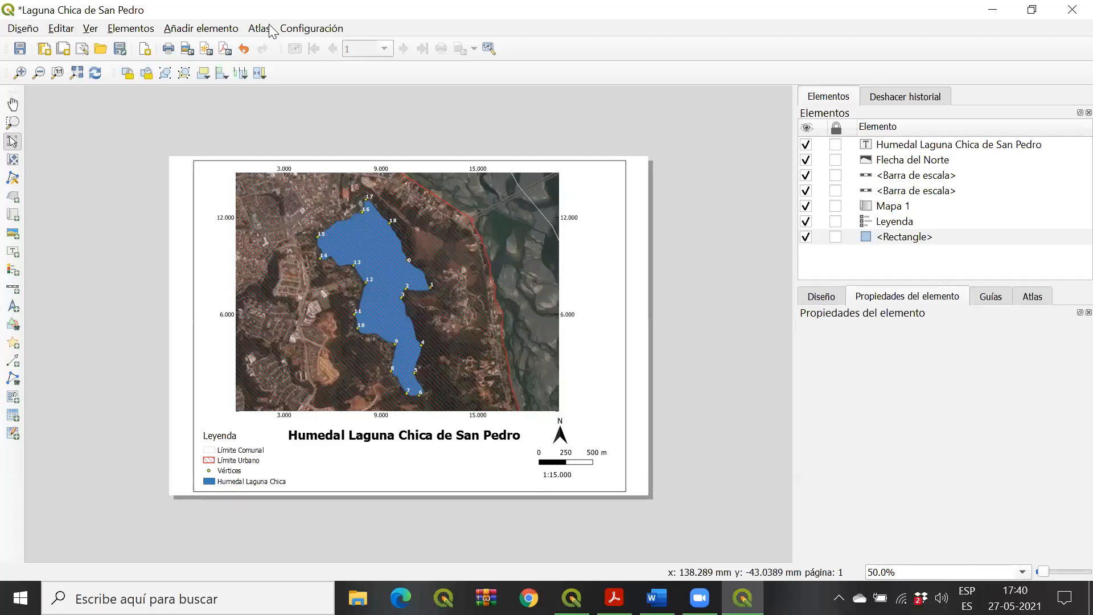
Step: Configure the page setup of the Laguna Chica de San Pedro layout to Oficio paper with vertical orientation
left_click(28, 29)
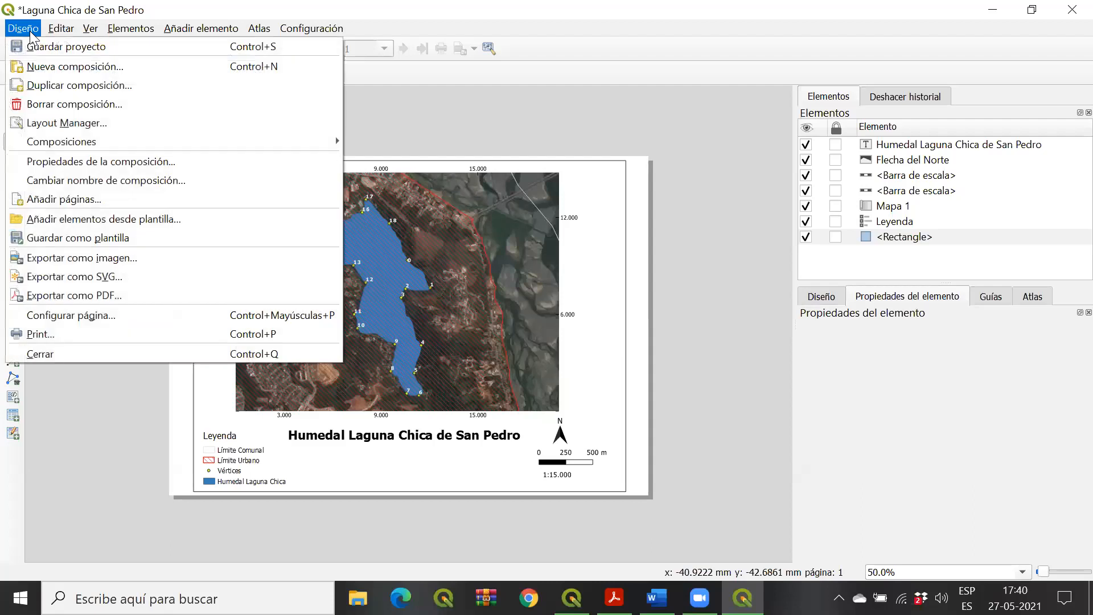
left_click(82, 314)
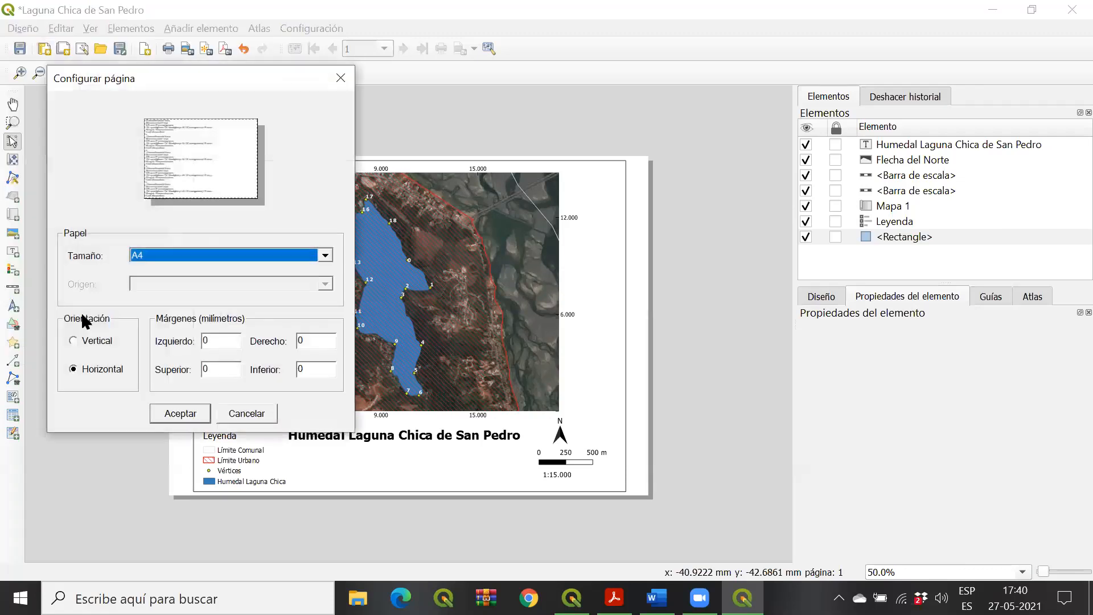
left_click(326, 256)
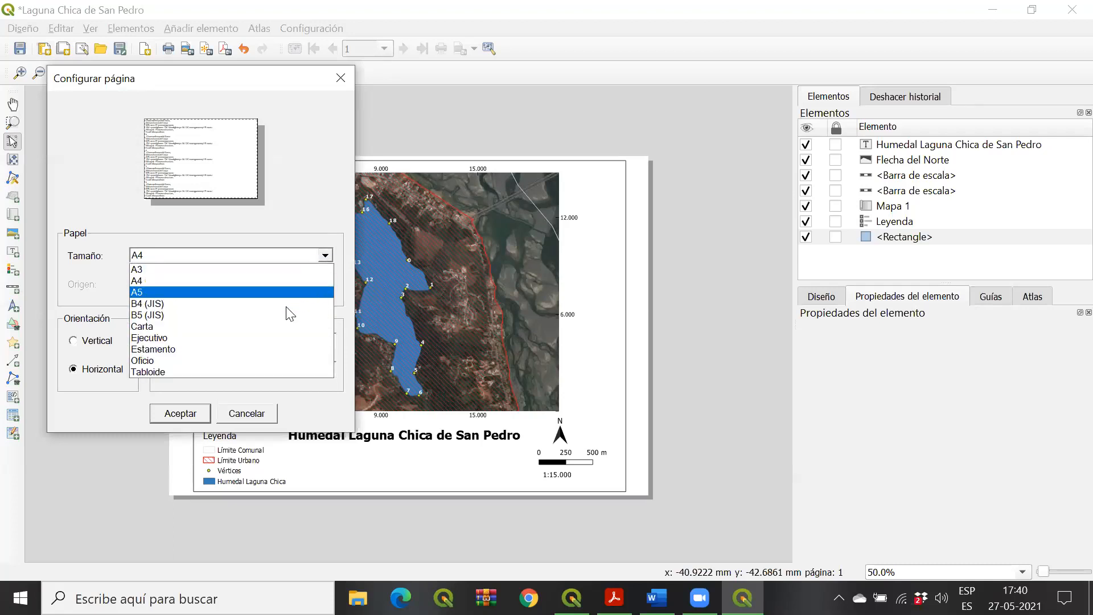
left_click(215, 324)
left_click(280, 253)
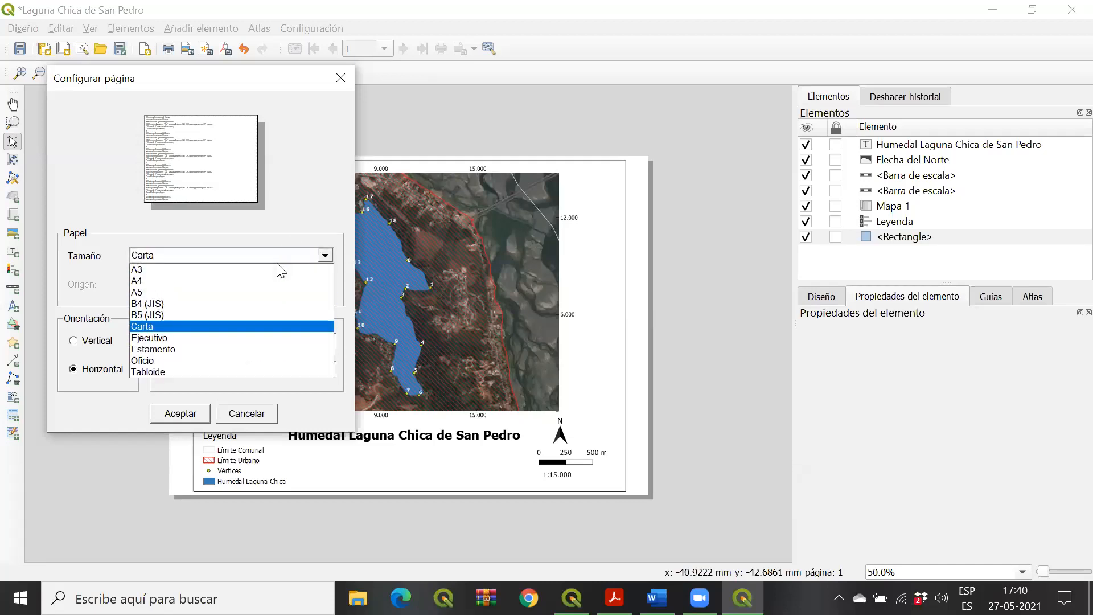
left_click(225, 359)
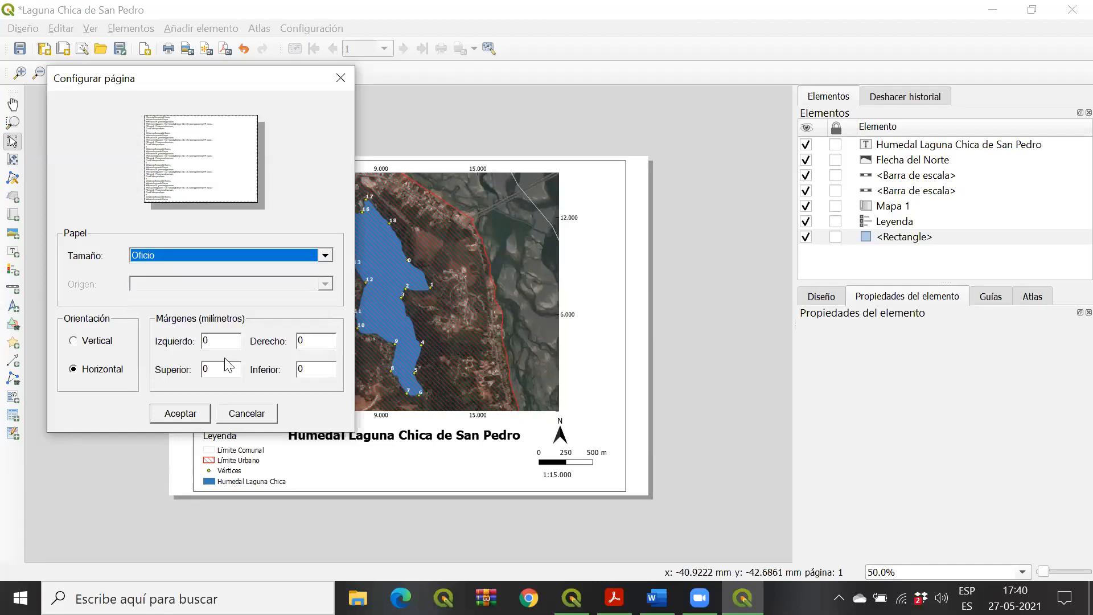
left_click(320, 257)
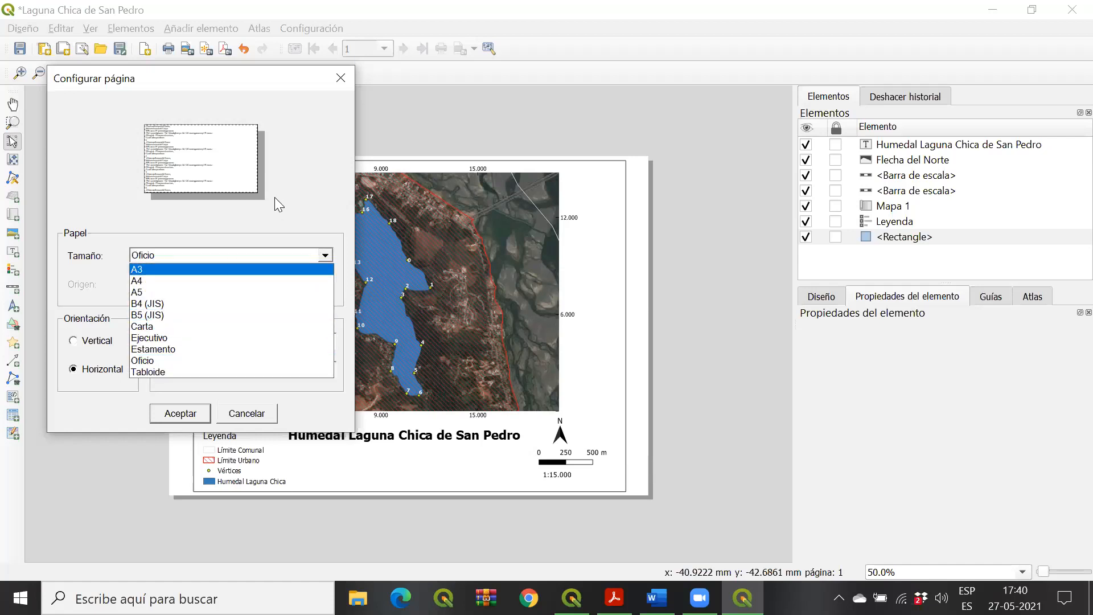
left_click(277, 213)
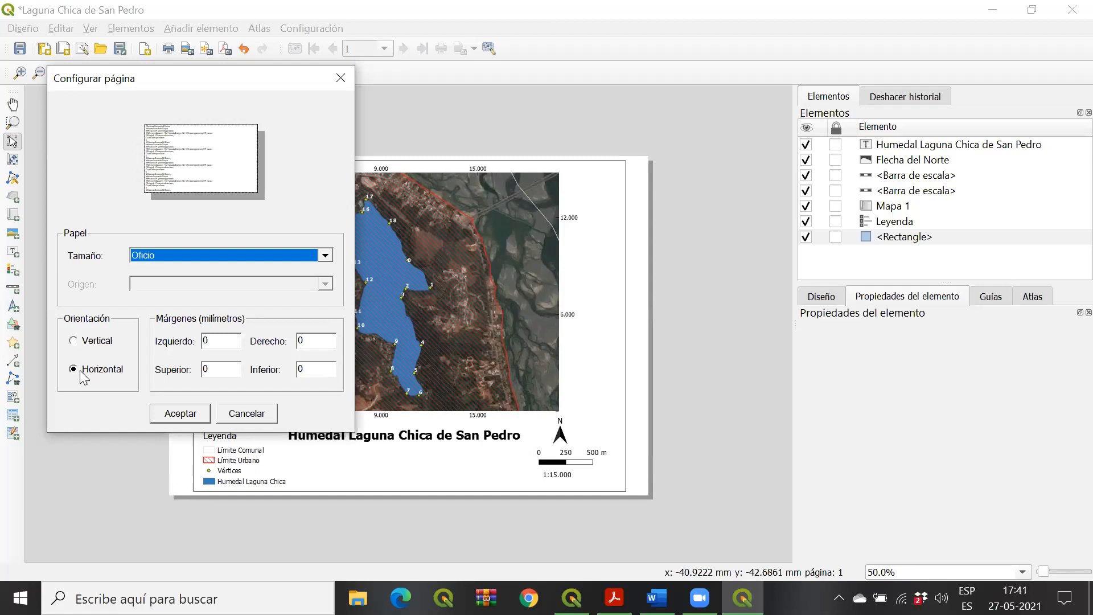
left_click(74, 341)
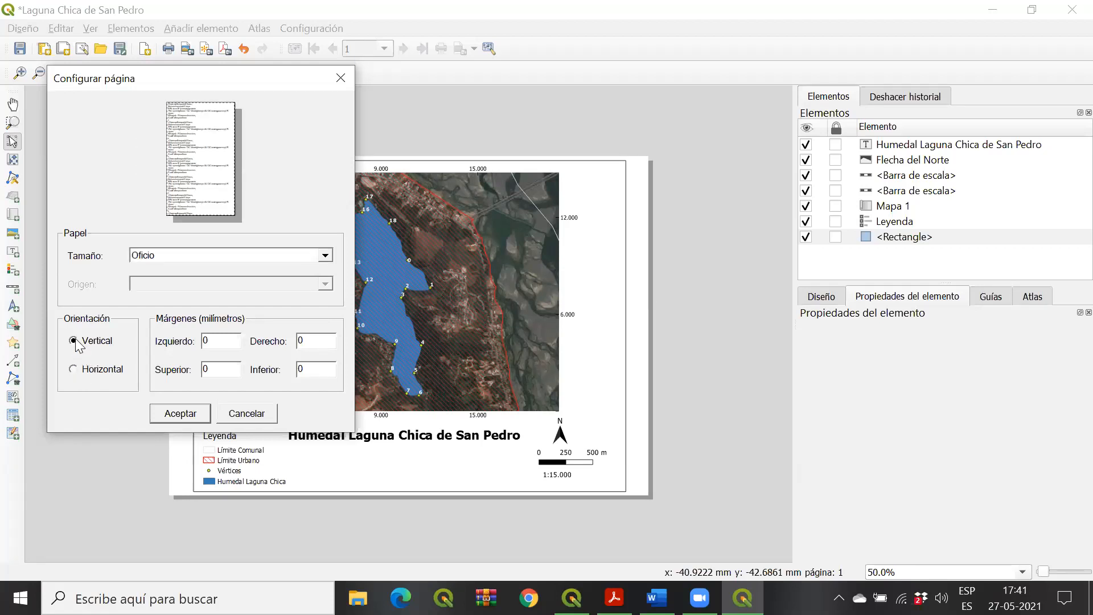
left_click(179, 412)
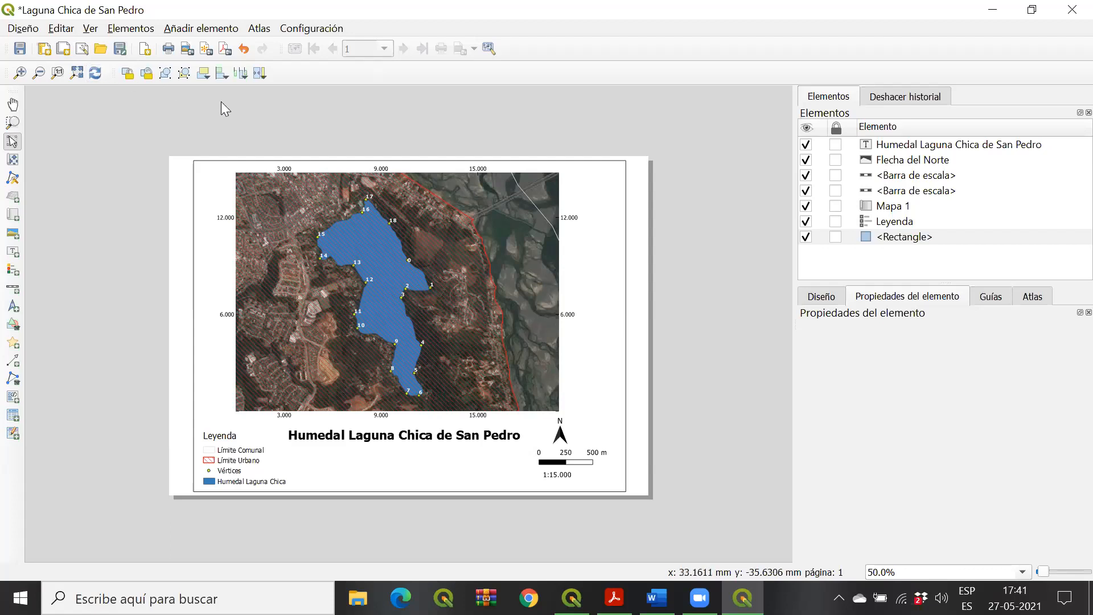
Step: Set the orientation in the layout's page setup back to horizontal
left_click(23, 31)
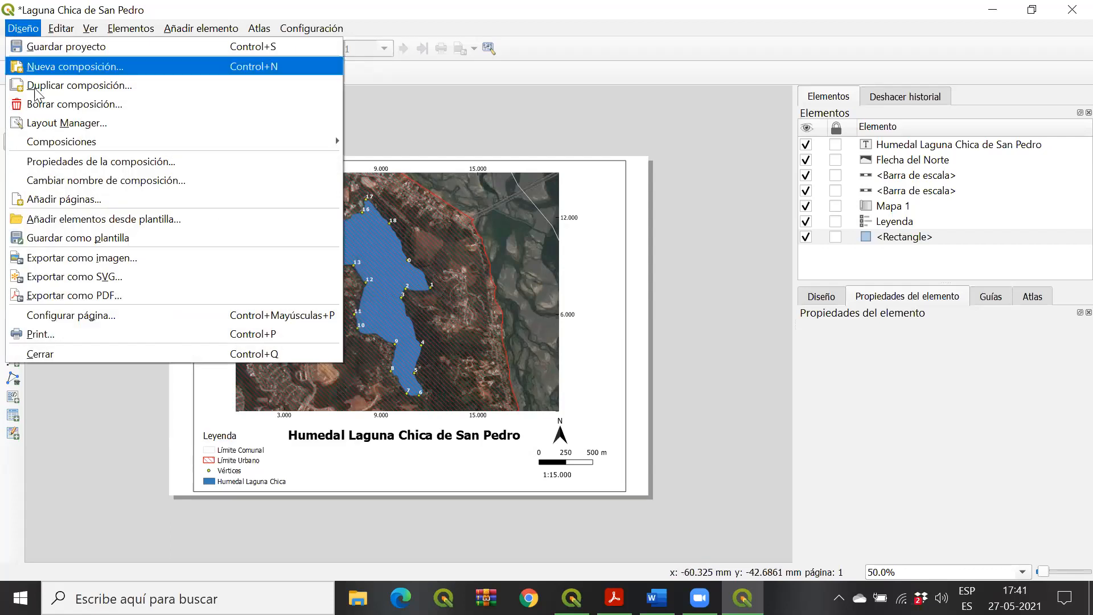
left_click(64, 316)
left_click(75, 370)
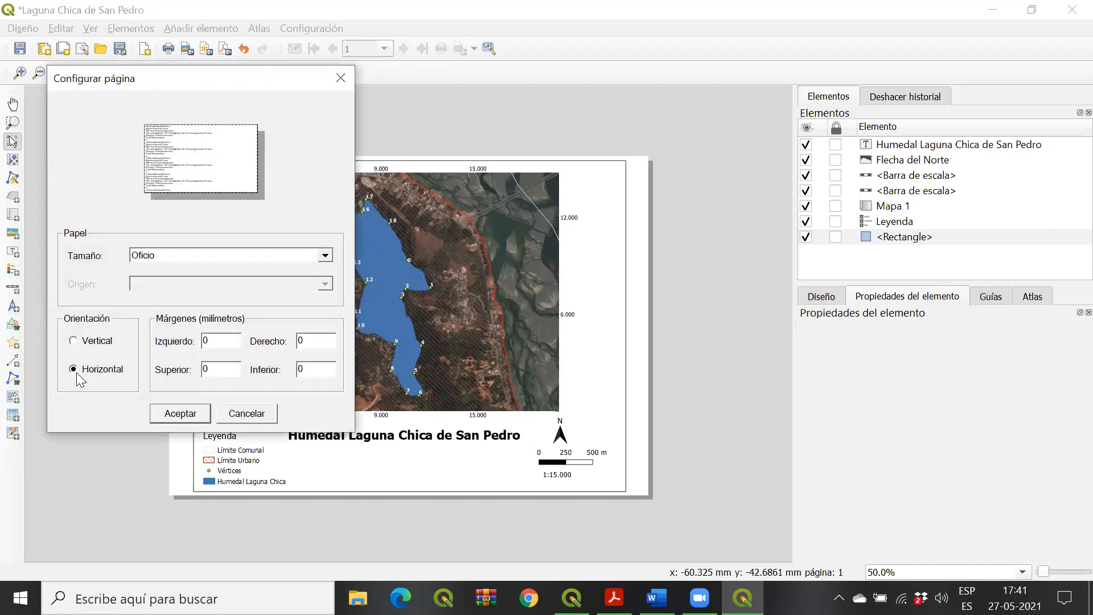
left_click(181, 414)
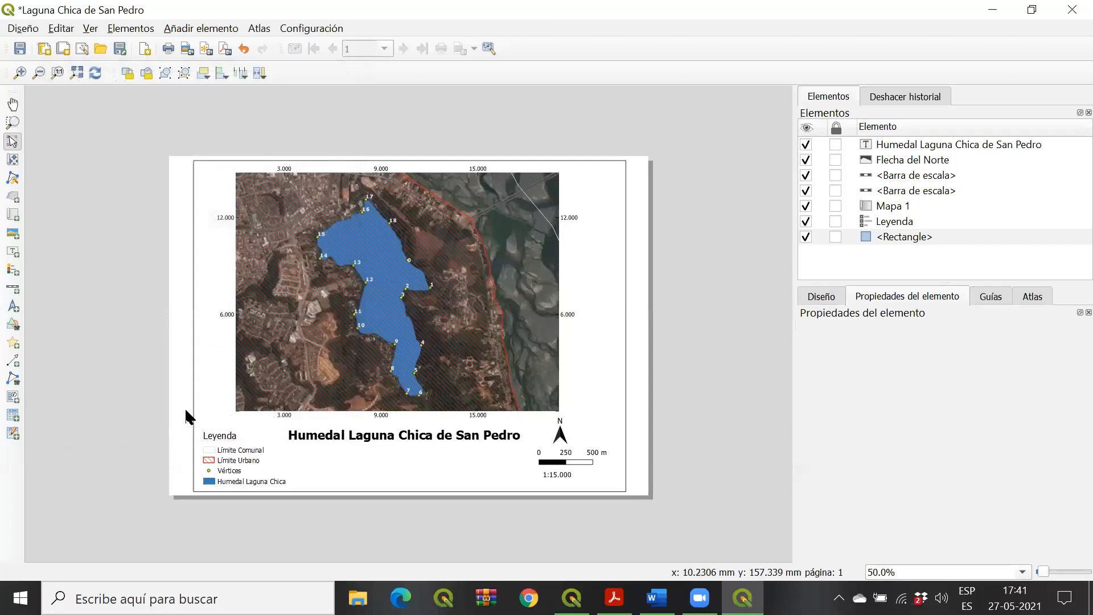
Step: Create a new print layout titled Prueba and set its page setup to vertical orientation
left_click(43, 50)
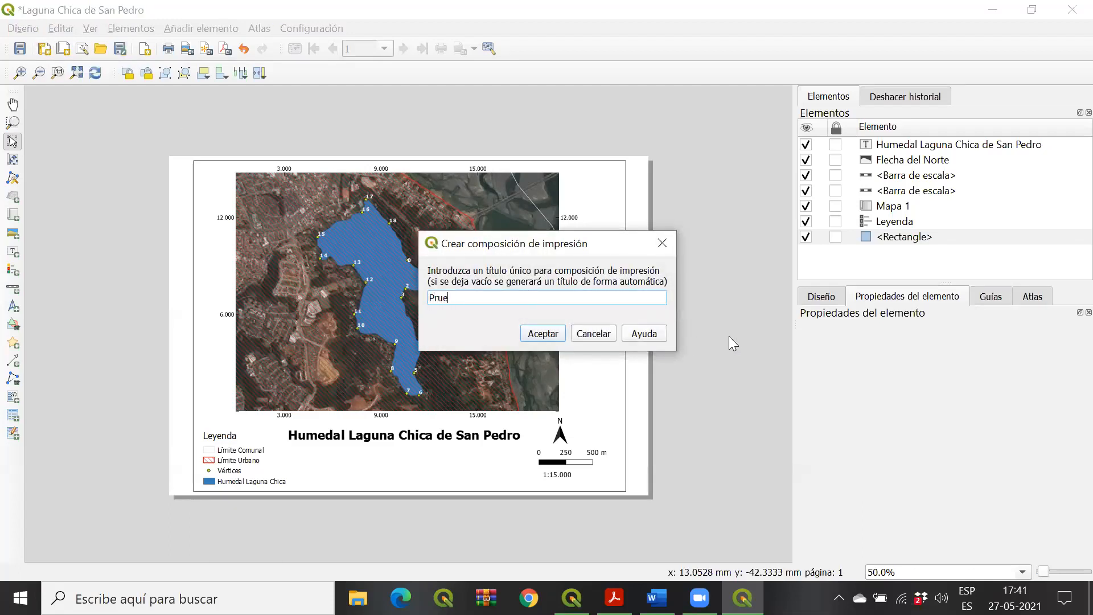
left_click(524, 334)
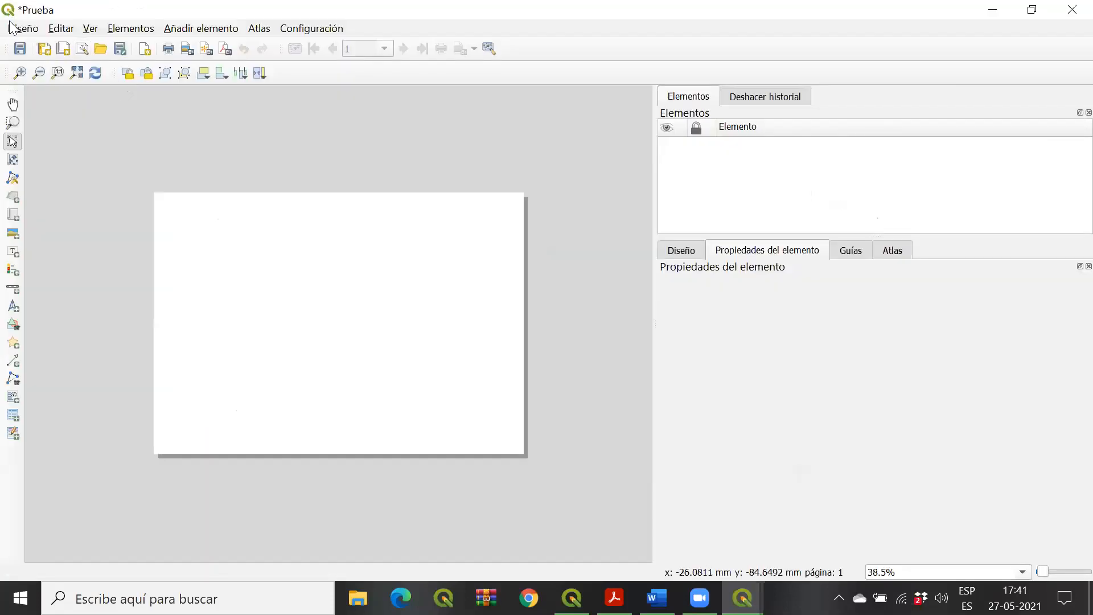
left_click(17, 28)
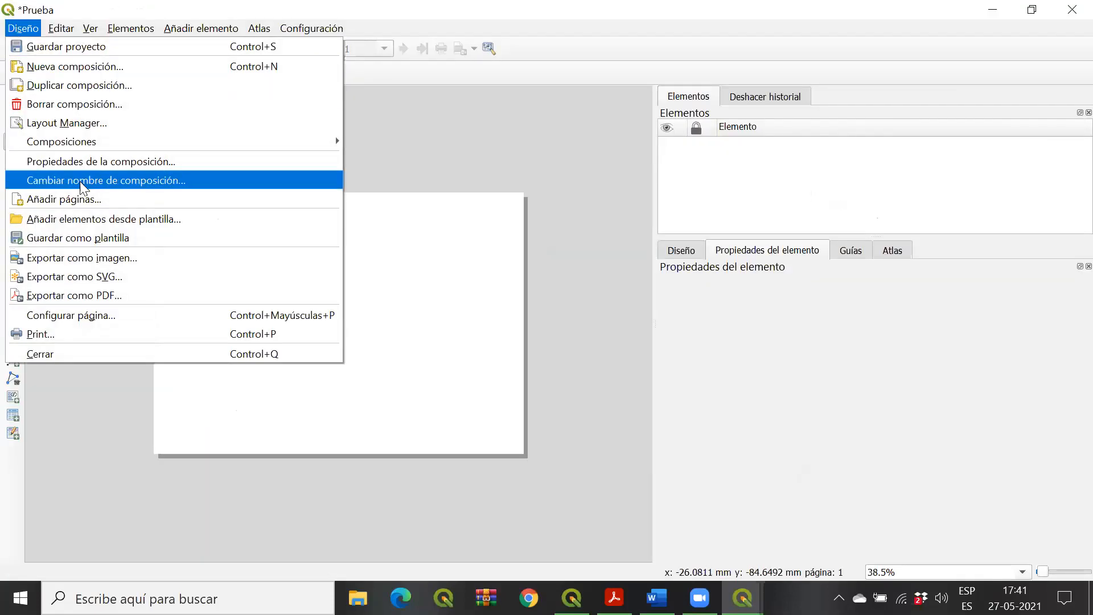
left_click(70, 315)
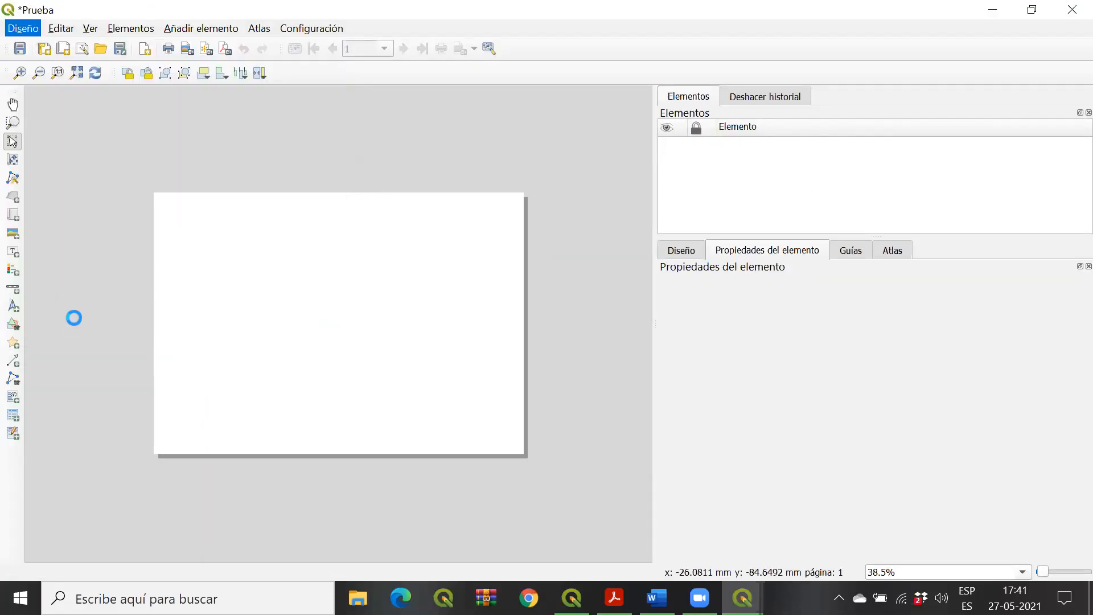
left_click(208, 253)
left_click(208, 256)
left_click(74, 341)
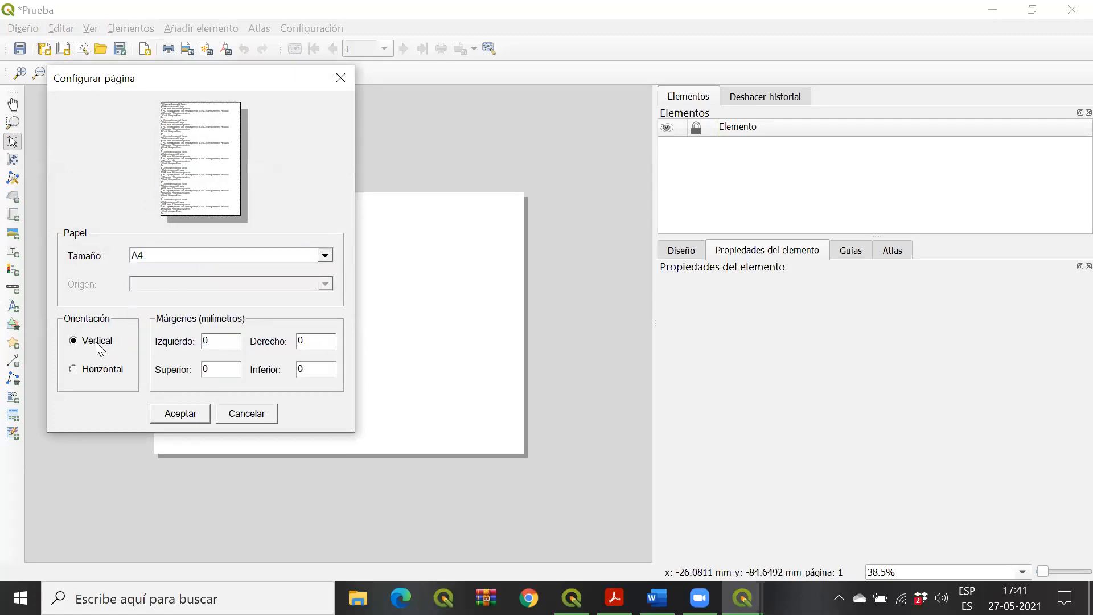
left_click(193, 418)
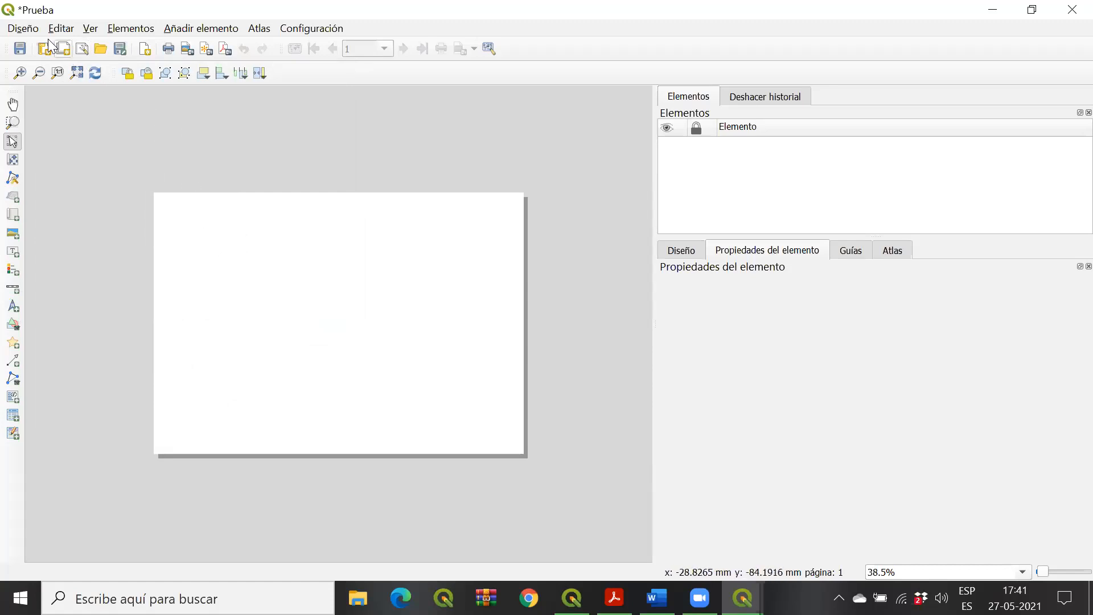
Step: Check the print options of the Prueba layout and close them without printing
left_click(25, 30)
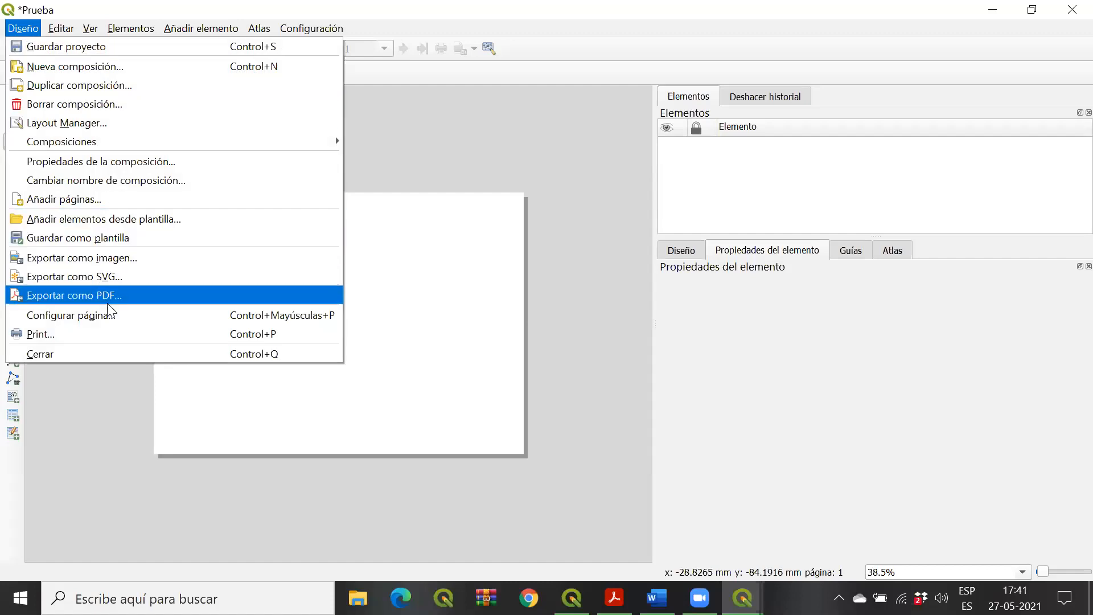
left_click(73, 336)
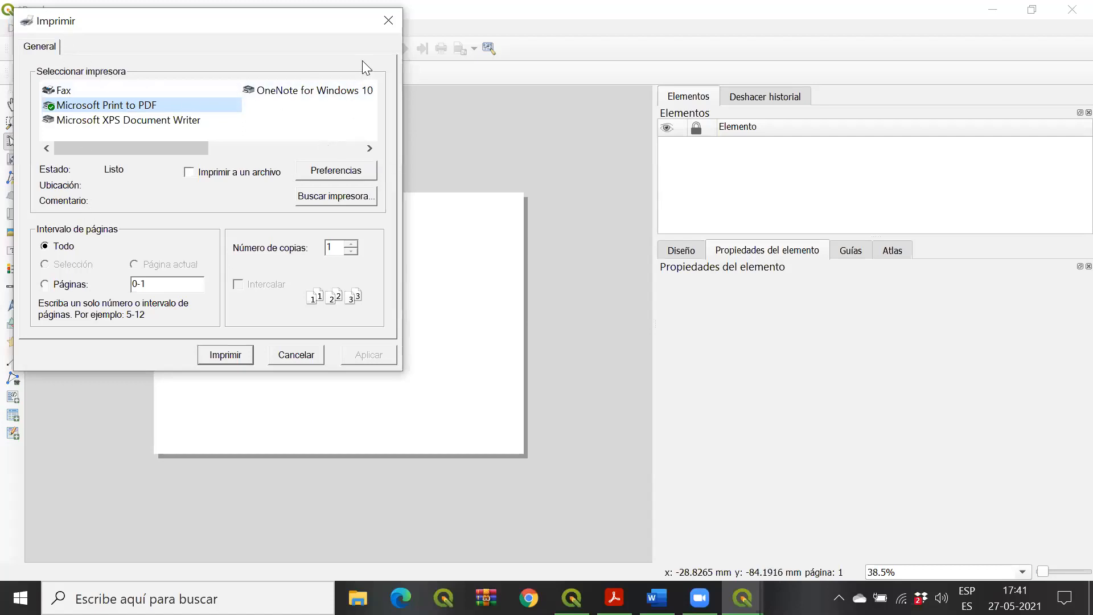
left_click(387, 22)
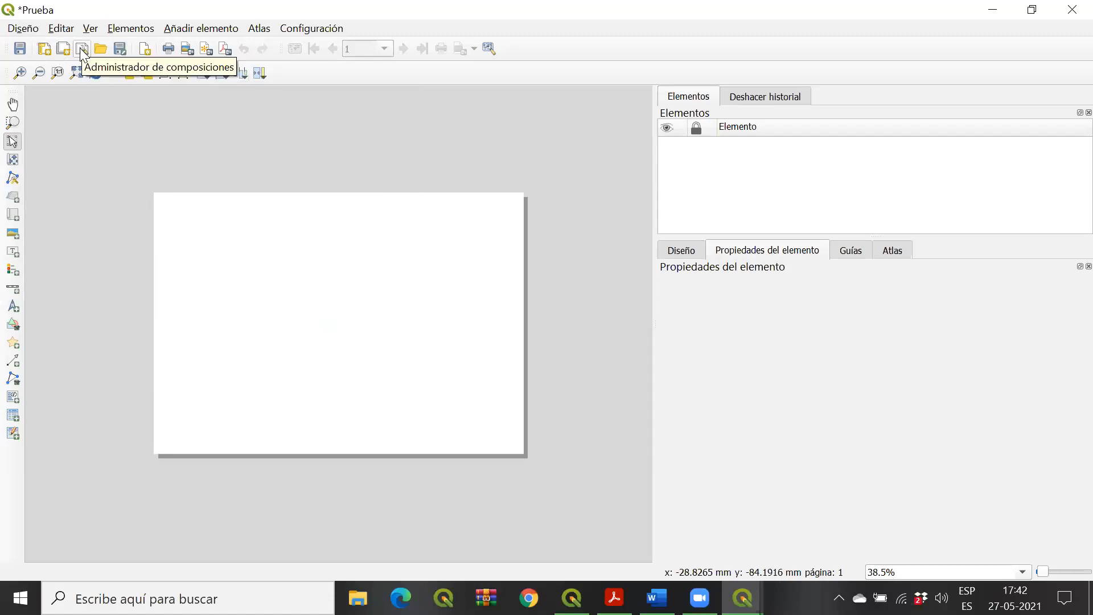
Step: Examine the project's saved layouts and the options for creating one from a template in the Layout Manager
left_click(30, 32)
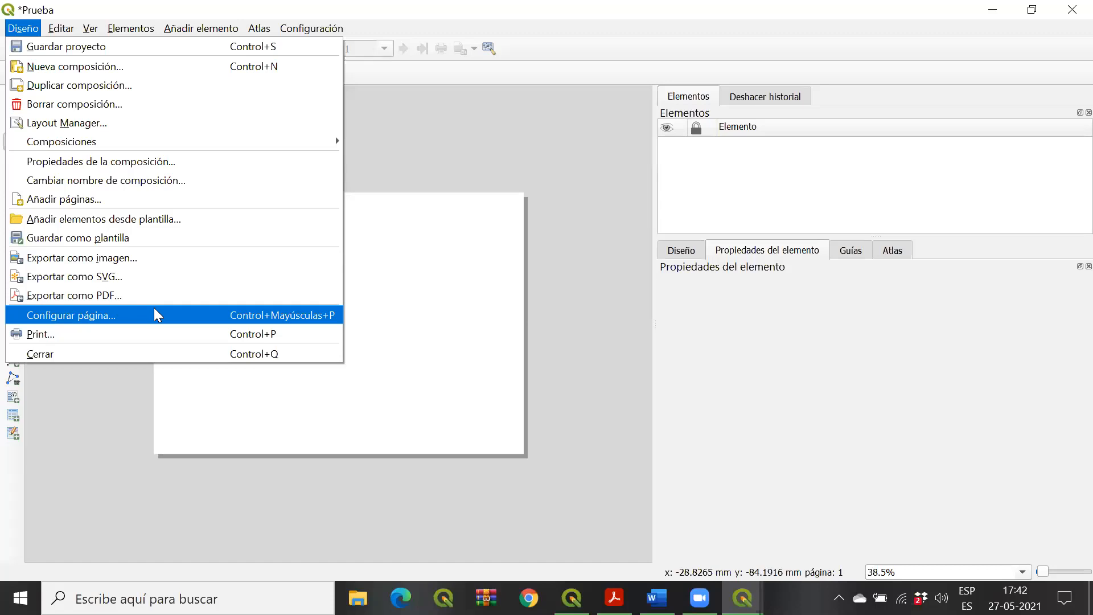
left_click(107, 124)
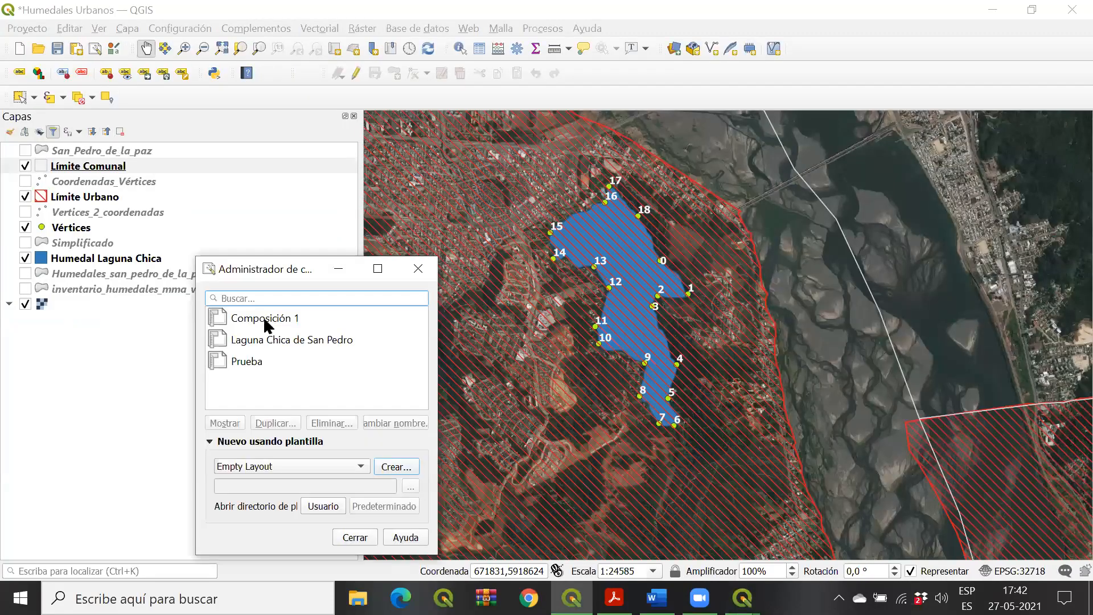
left_click(259, 365)
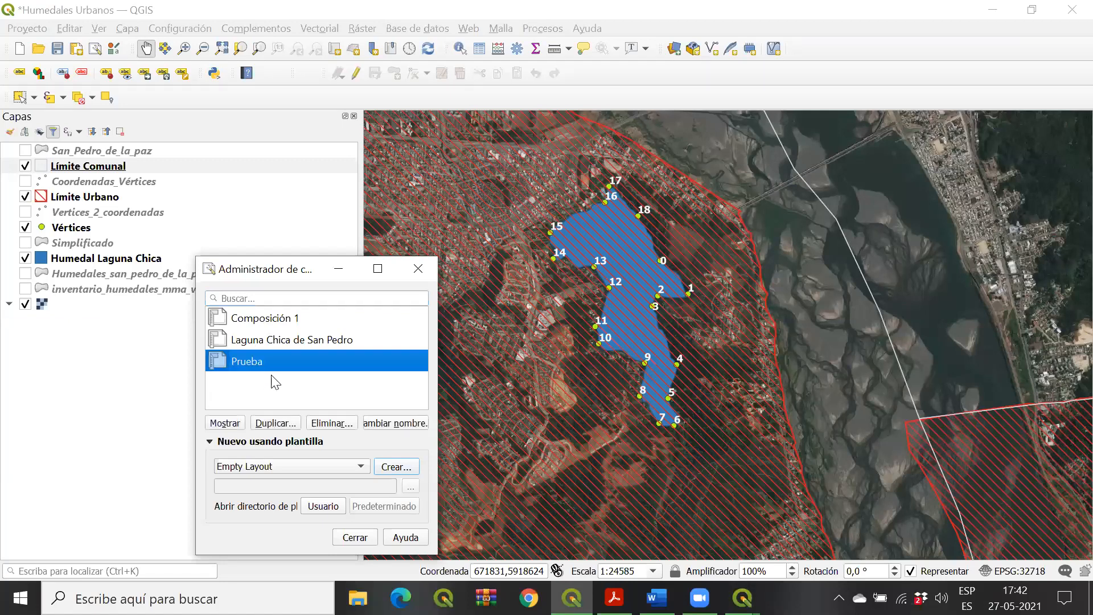
left_click(367, 466)
left_click(368, 465)
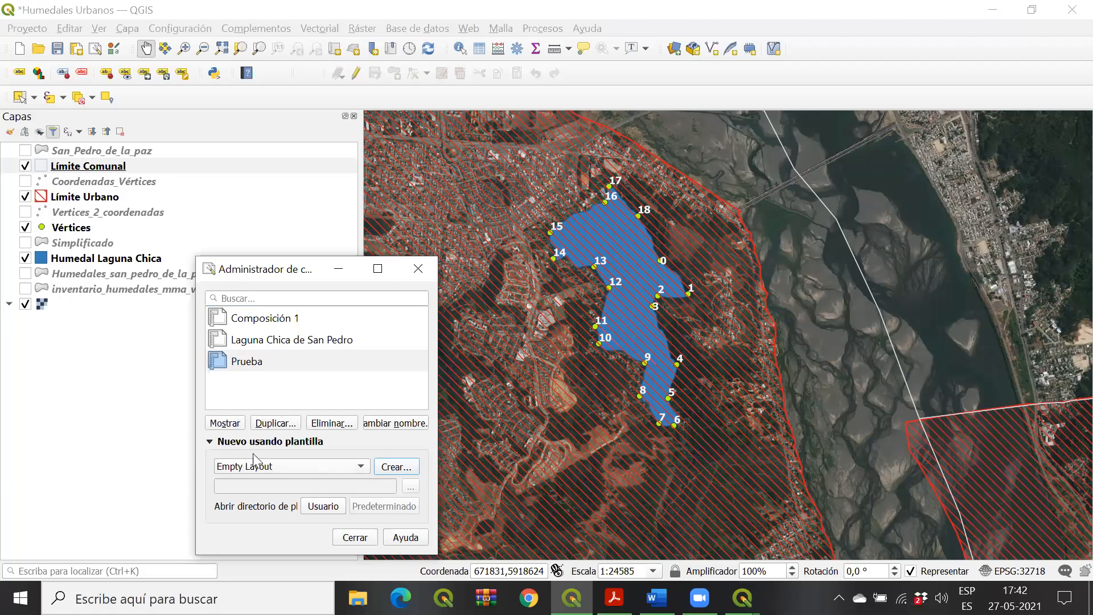
left_click(397, 468)
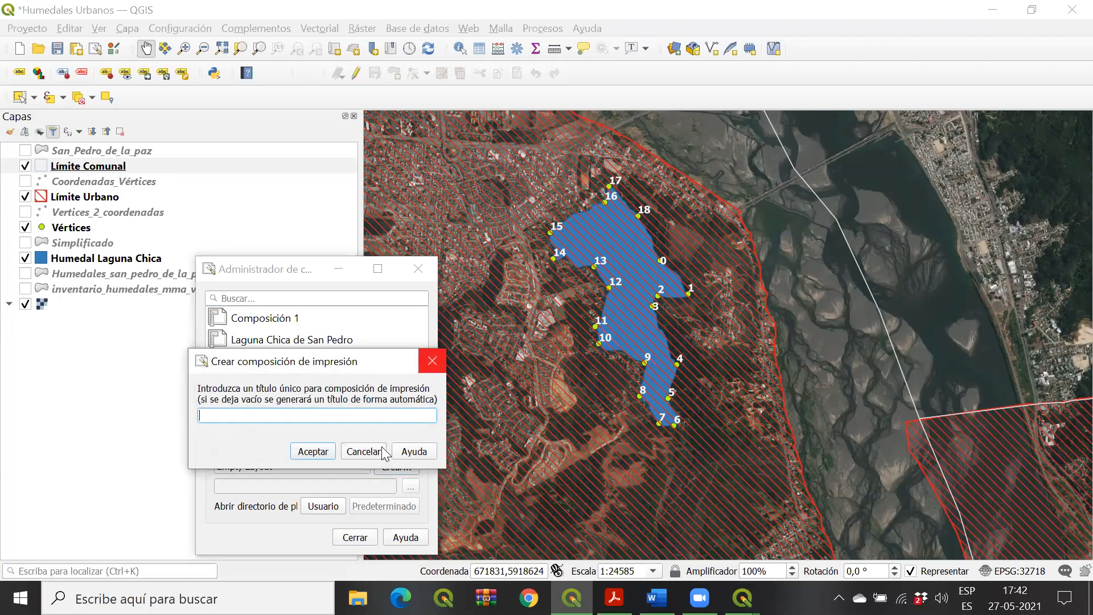
left_click(432, 361)
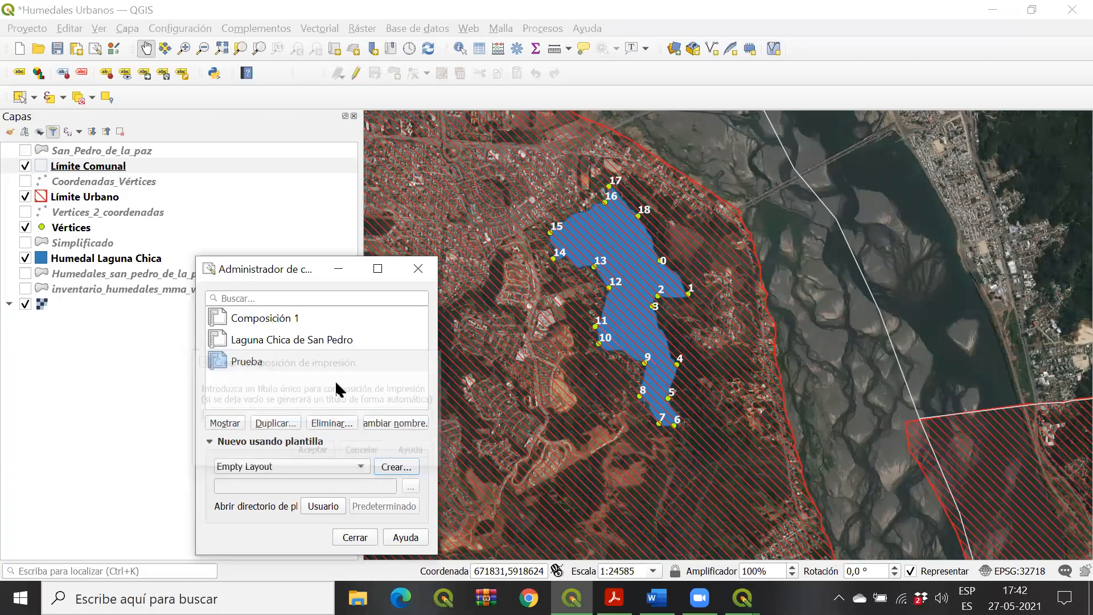
left_click(239, 360)
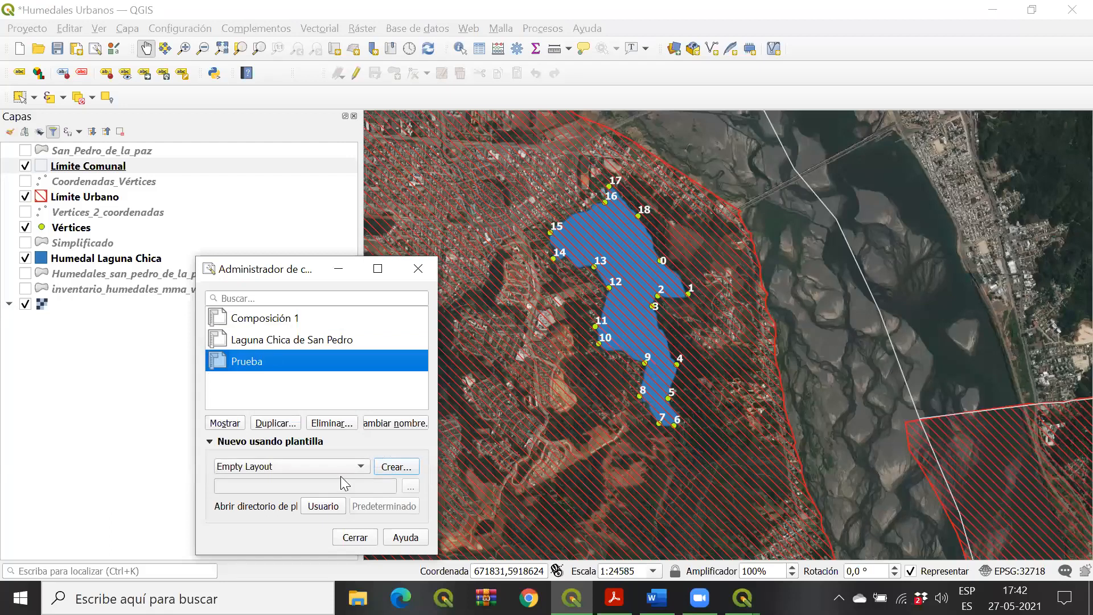
left_click(269, 342)
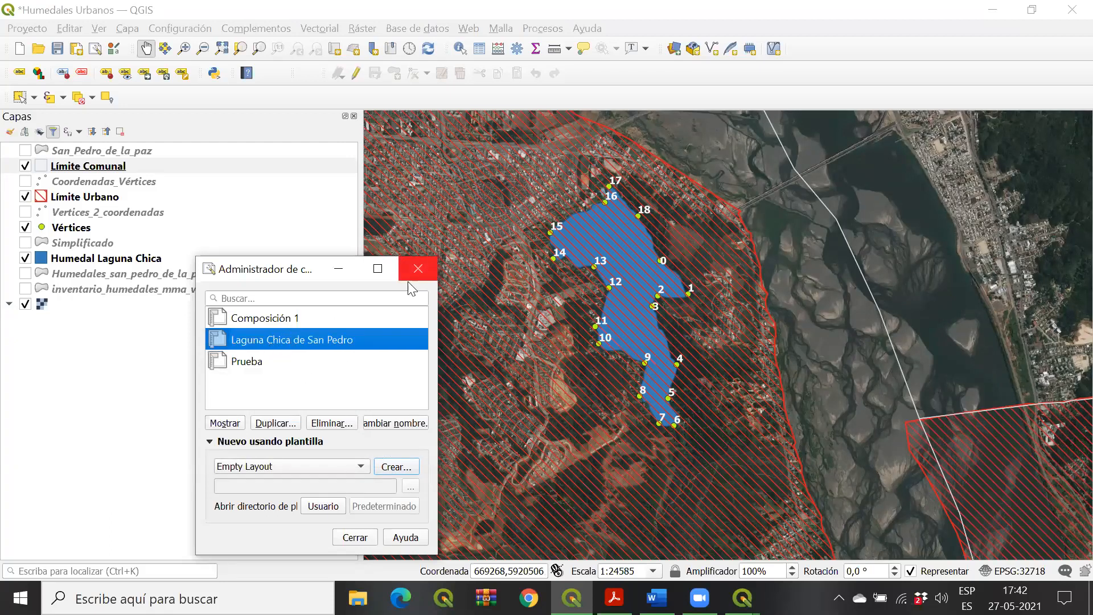
left_click(275, 321)
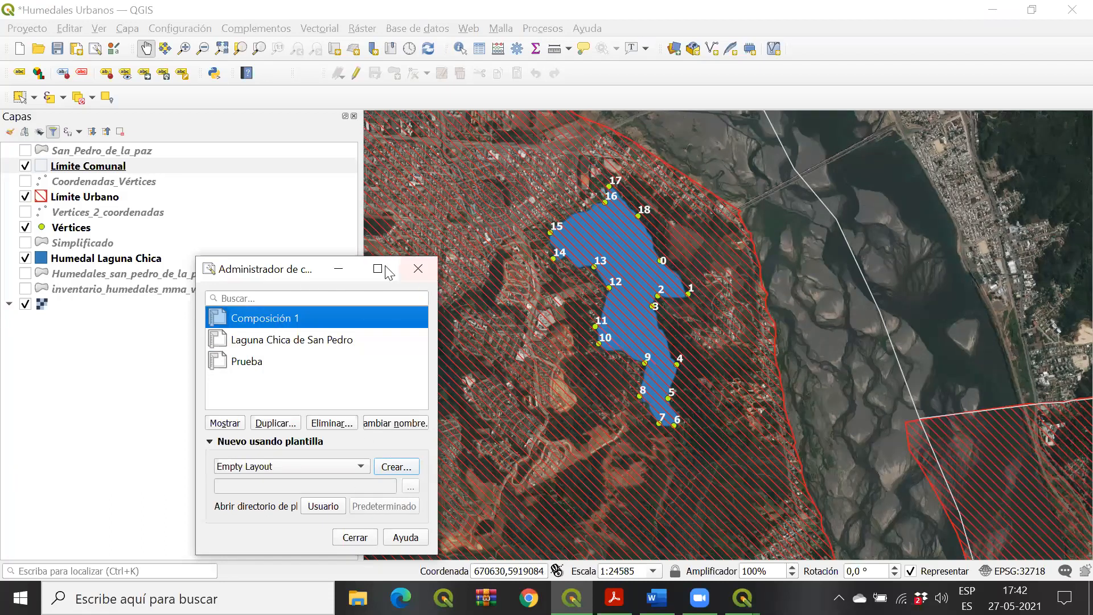
Step: Close the Layout Manager, return to the Laguna Chica de San Pedro layout and review its general, grid and export properties
left_click(417, 267)
left_click(700, 598)
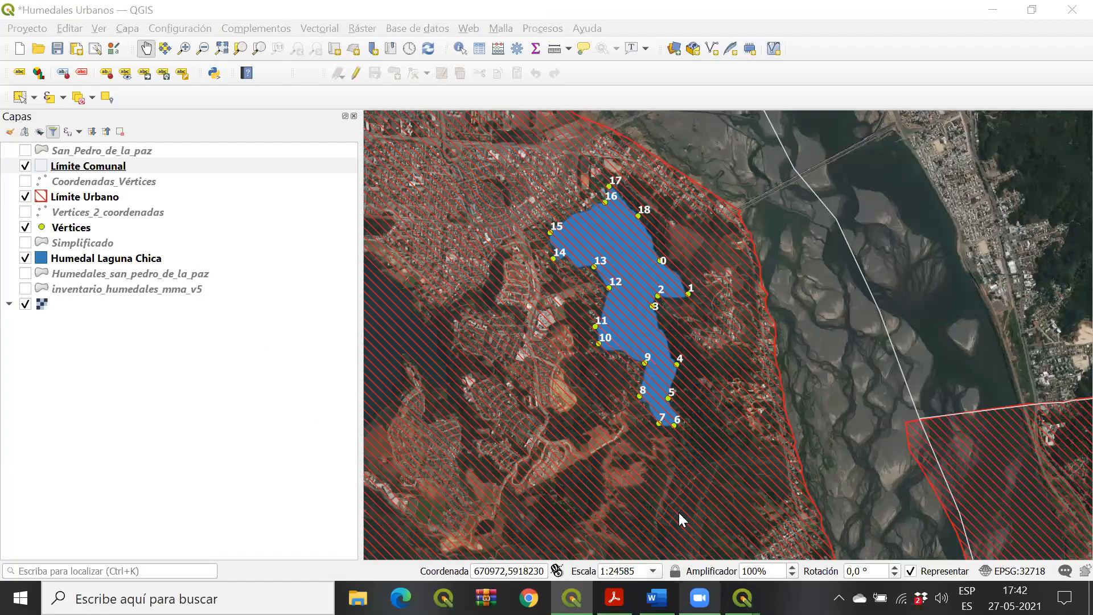
left_click(742, 598)
left_click(35, 29)
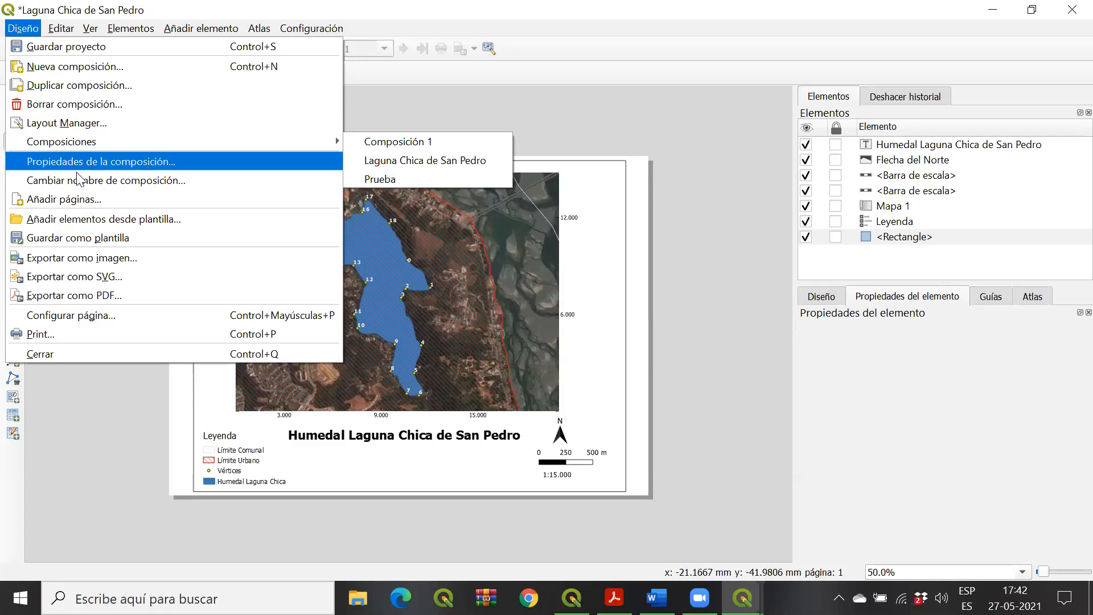
left_click(94, 163)
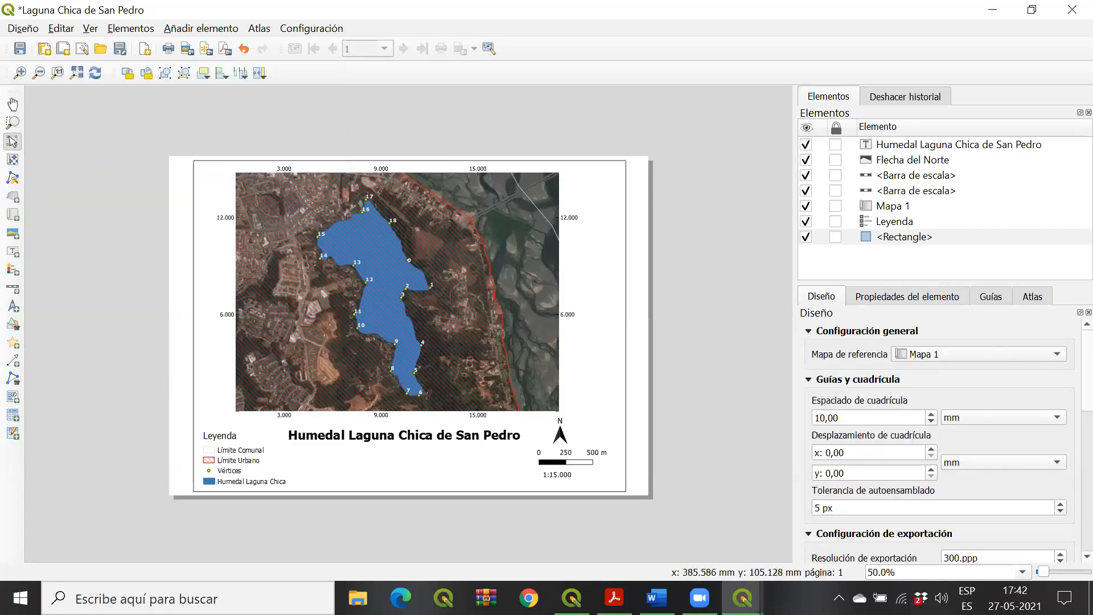
scroll(939, 438, "down", 8)
scroll(1064, 444, "down", 3)
scroll(1065, 446, "down", 3)
scroll(1064, 510, "up", 12)
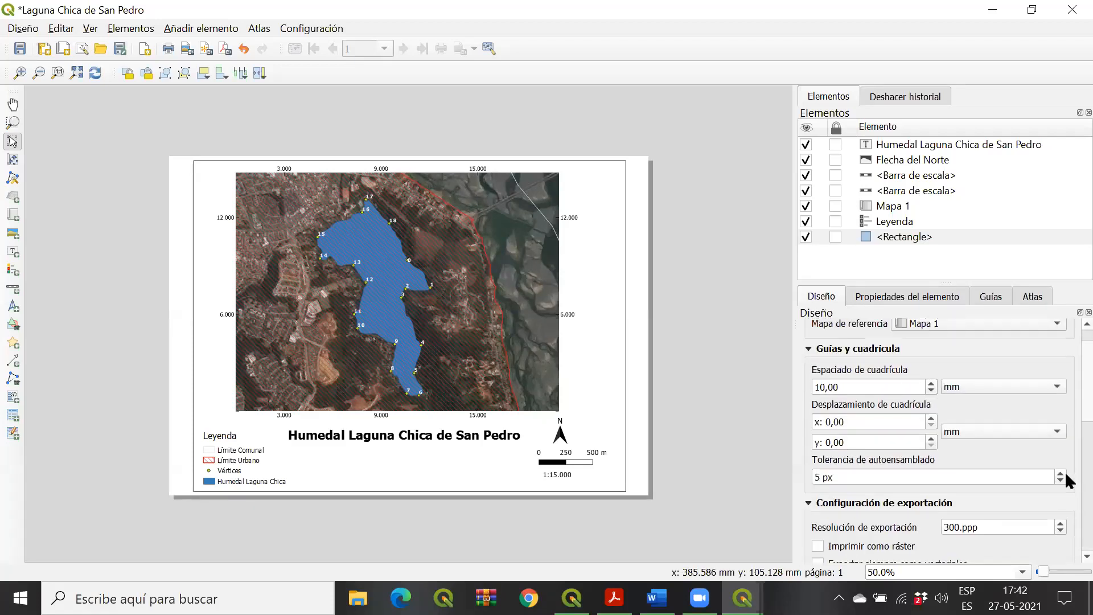
Step: Look over the layout's element properties, guides and atlas settings and return to its general design settings
left_click(913, 298)
left_click(1019, 298)
left_click(1001, 298)
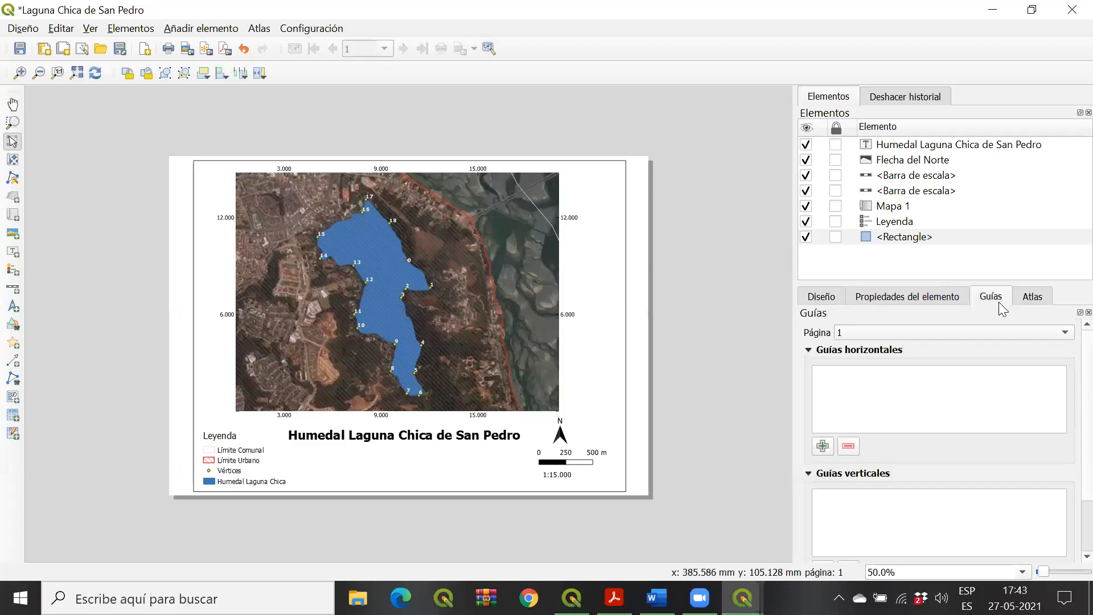
left_click(821, 297)
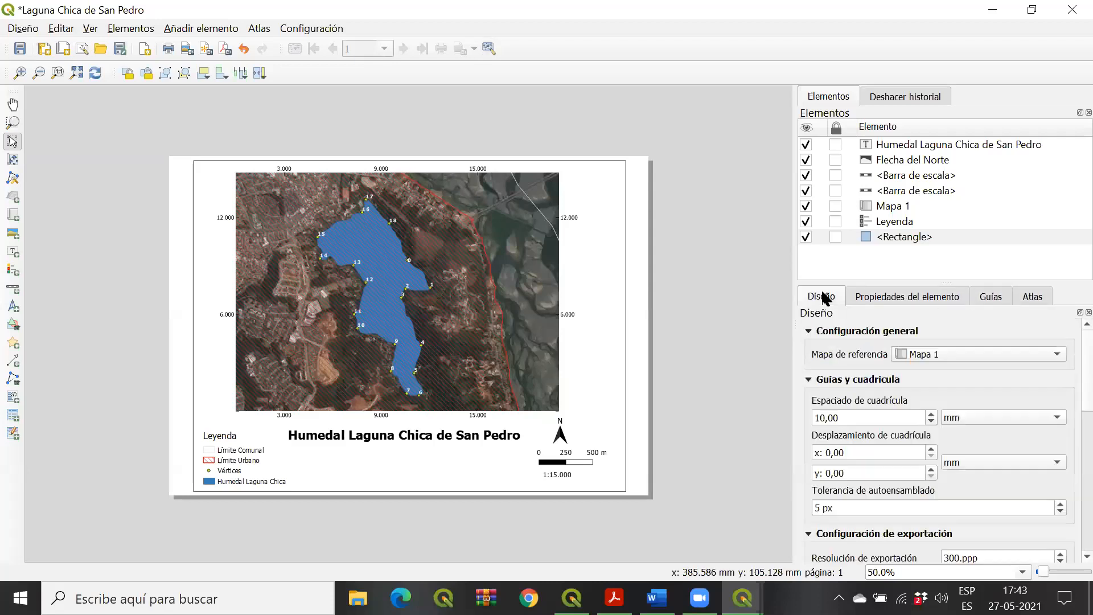
Step: Set the orientation in the Laguna Chica de San Pedro layout's page setup to vertical
left_click(24, 28)
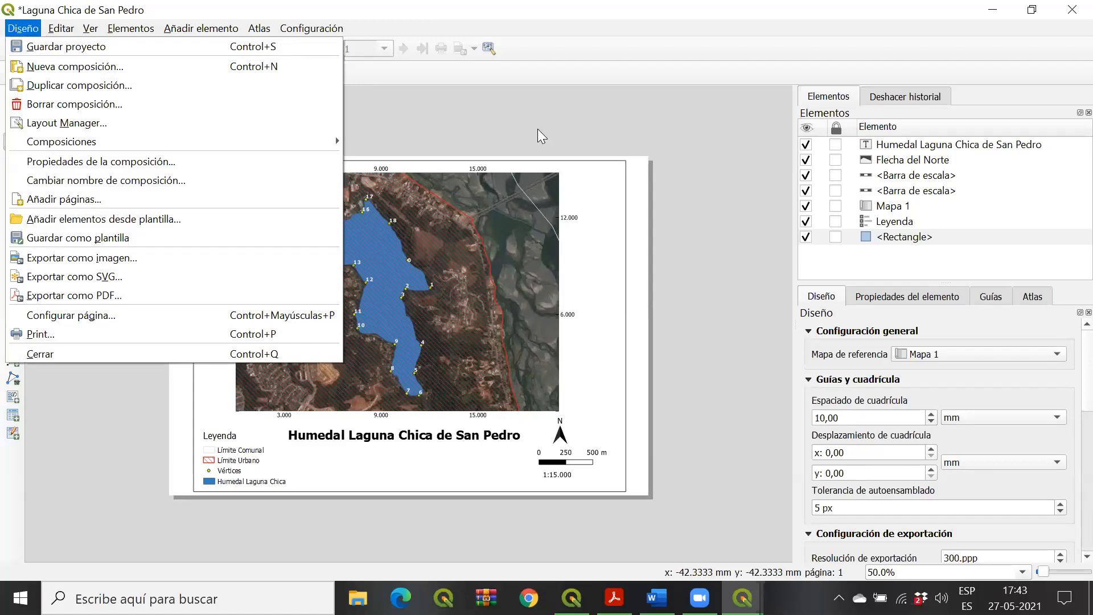
left_click(393, 9)
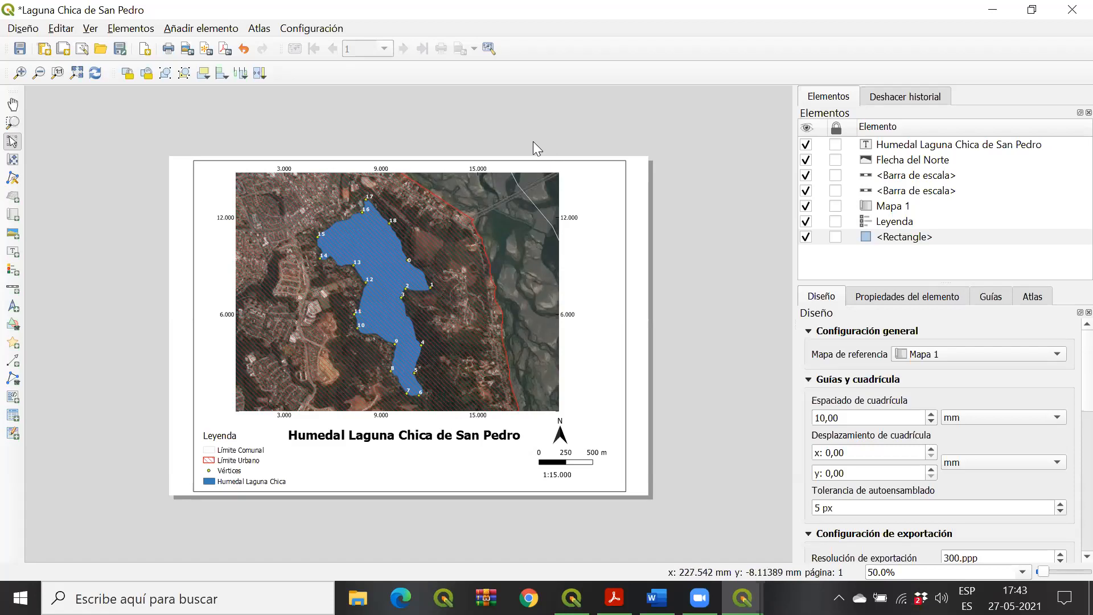
left_click(22, 28)
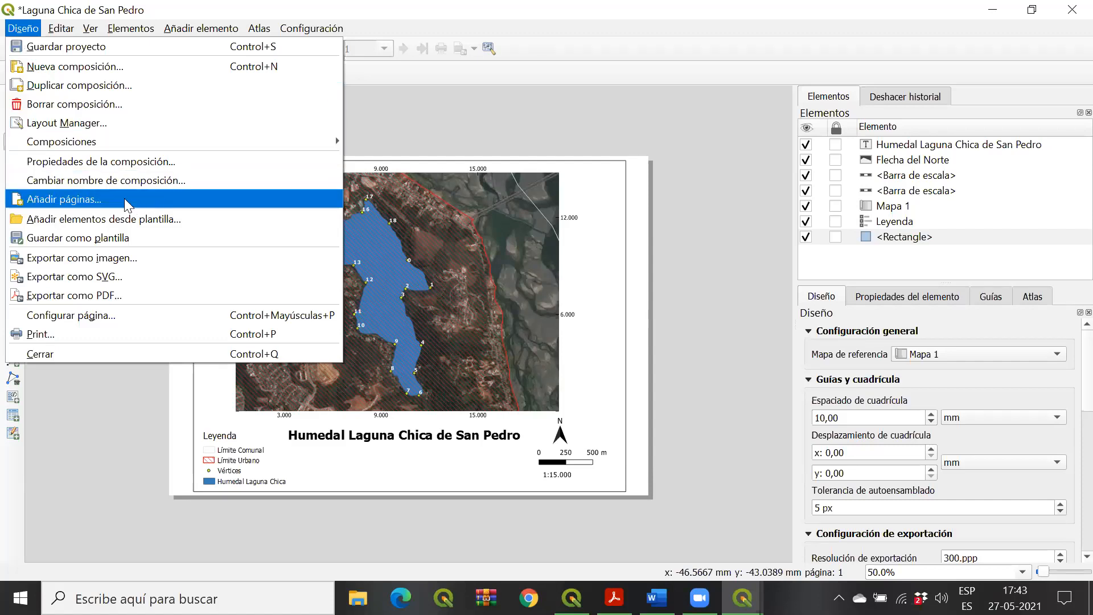
left_click(116, 324)
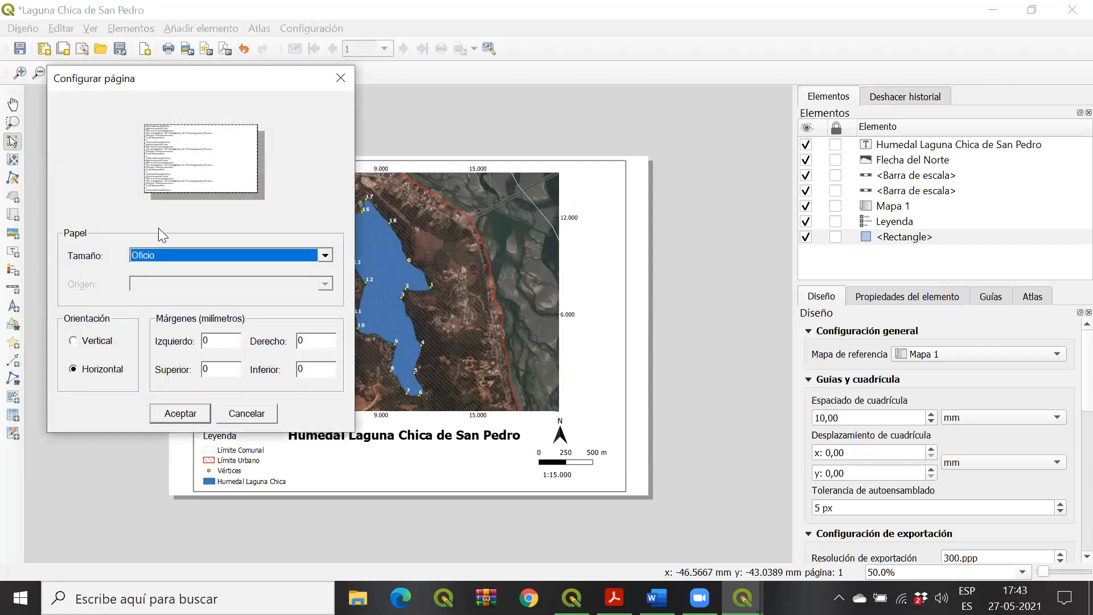
left_click(98, 345)
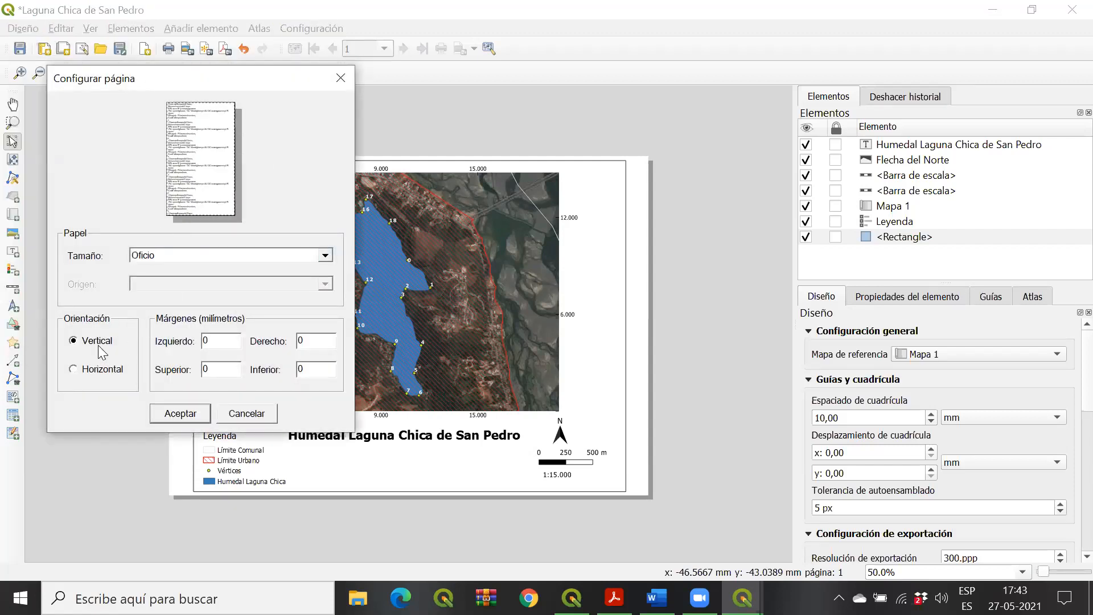
left_click(174, 416)
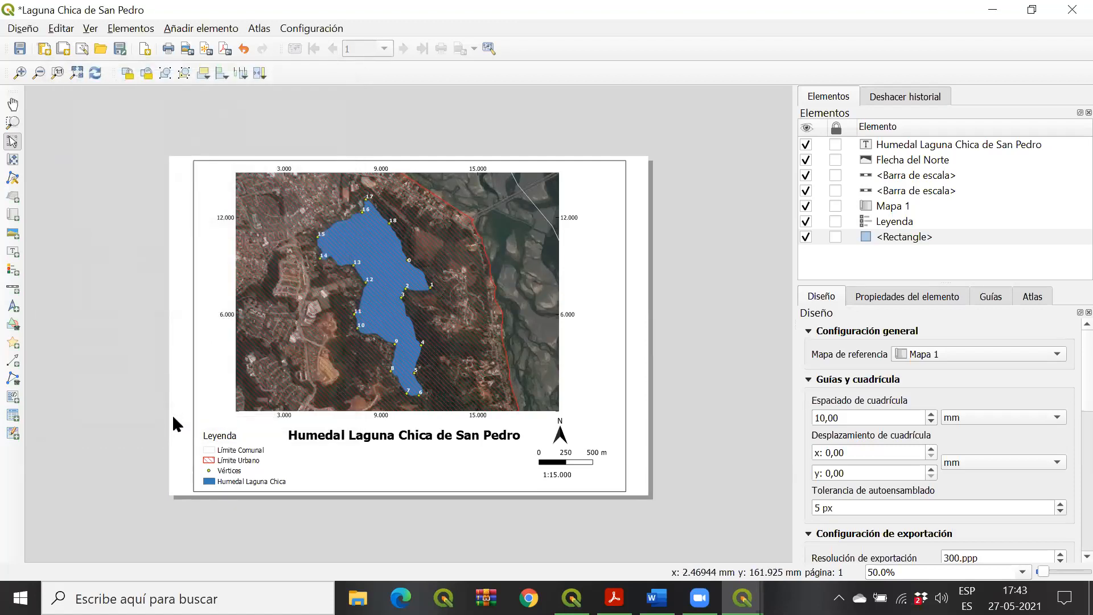
Step: Set the page's orientation to vertical in the page properties and restore it to horizontal
right_click(180, 211)
left_click(200, 262)
left_click(901, 348)
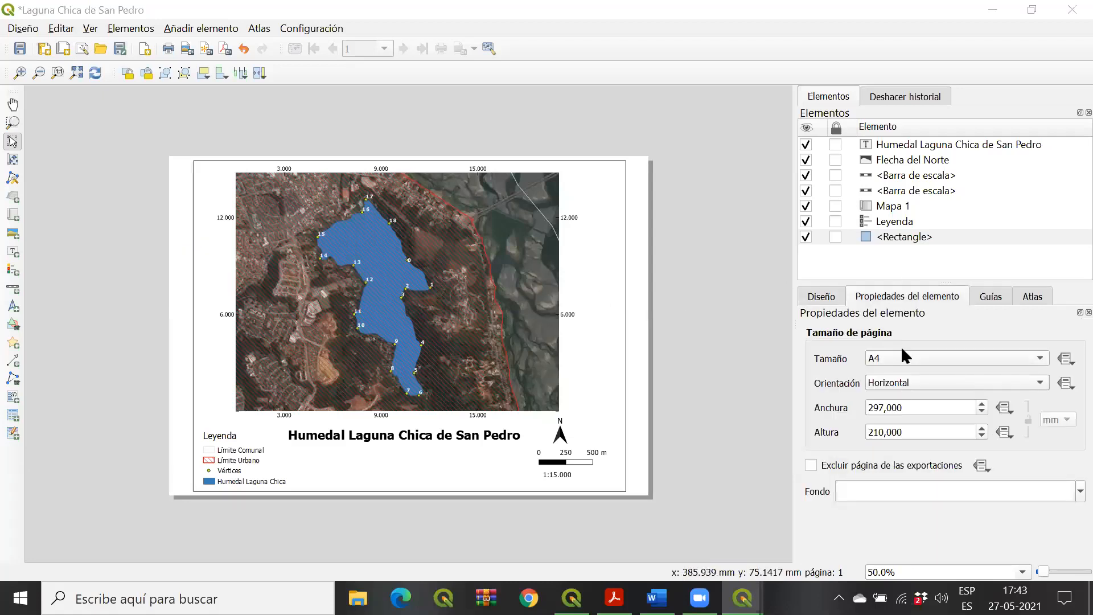
left_click(924, 373)
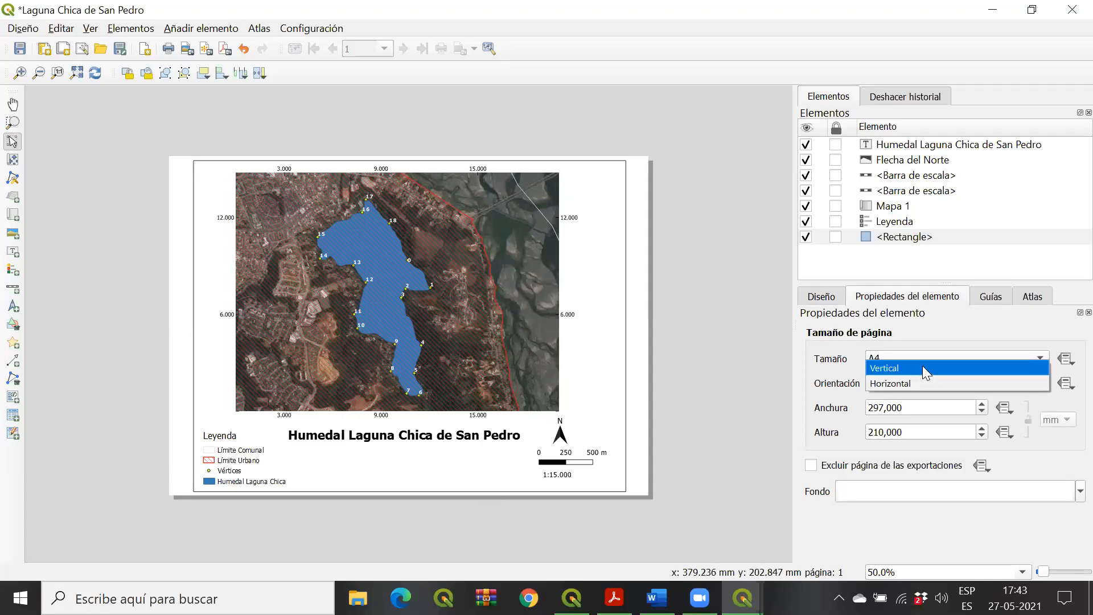
left_click(922, 366)
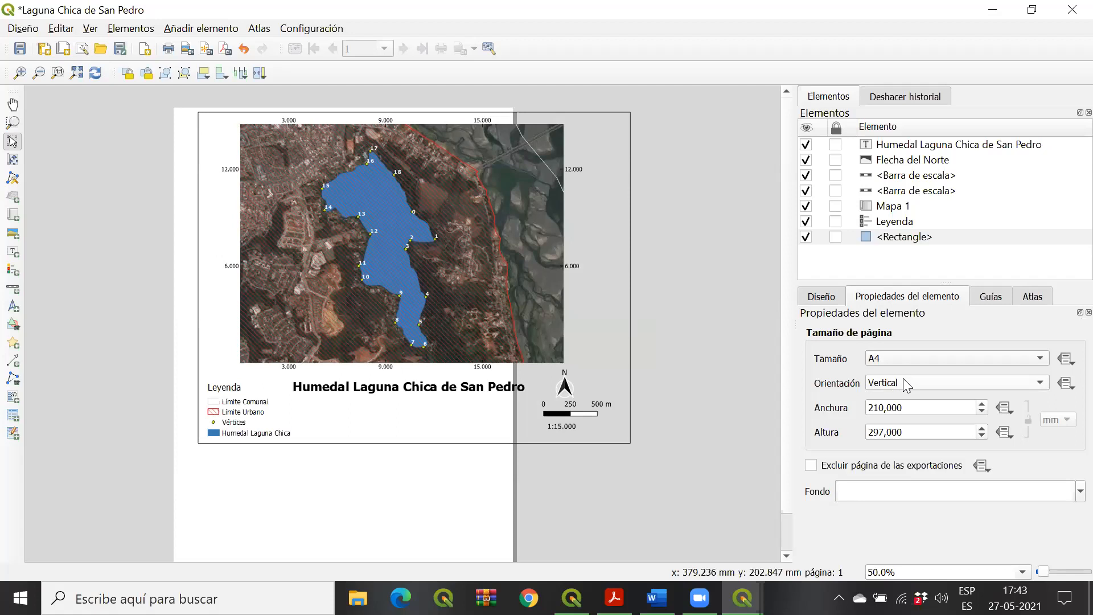
left_click(904, 378)
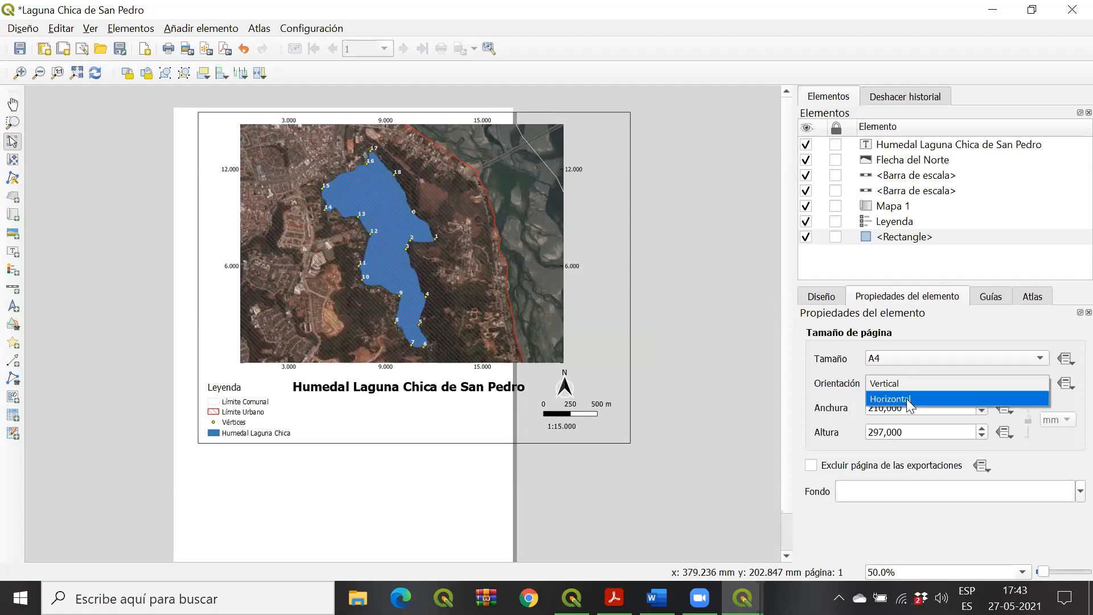
left_click(907, 399)
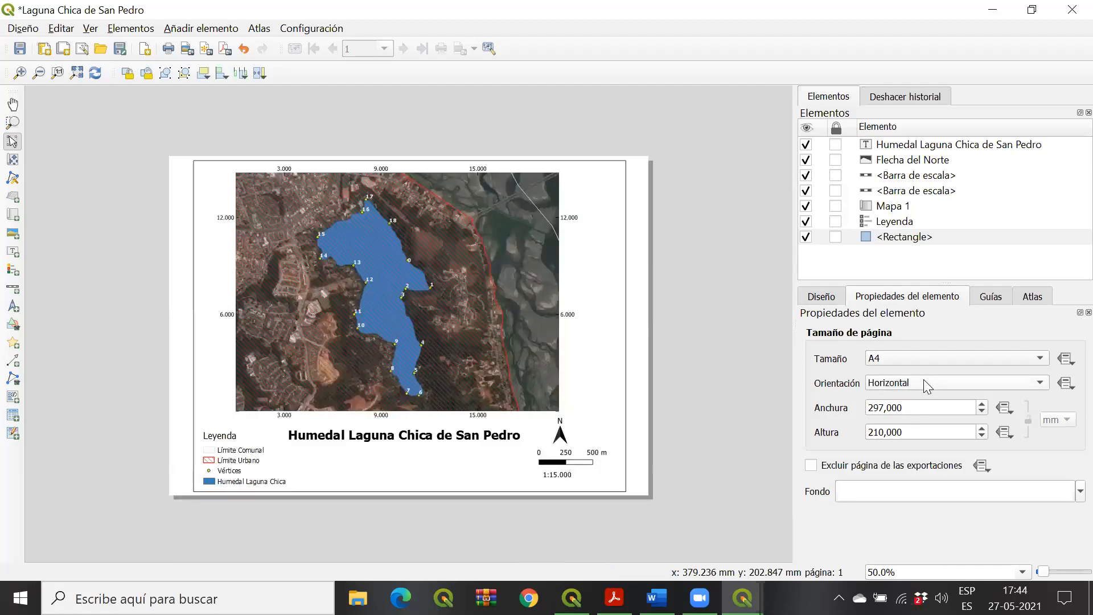
Step: Check the paper sizes offered in the page properties and close the list without choosing another one
left_click(23, 28)
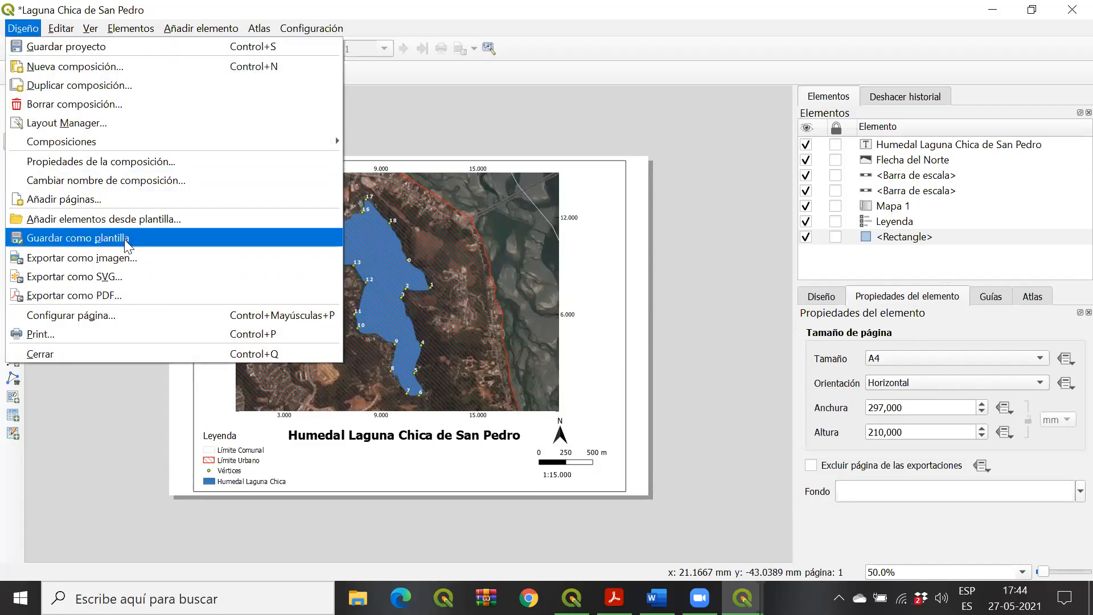
left_click(888, 359)
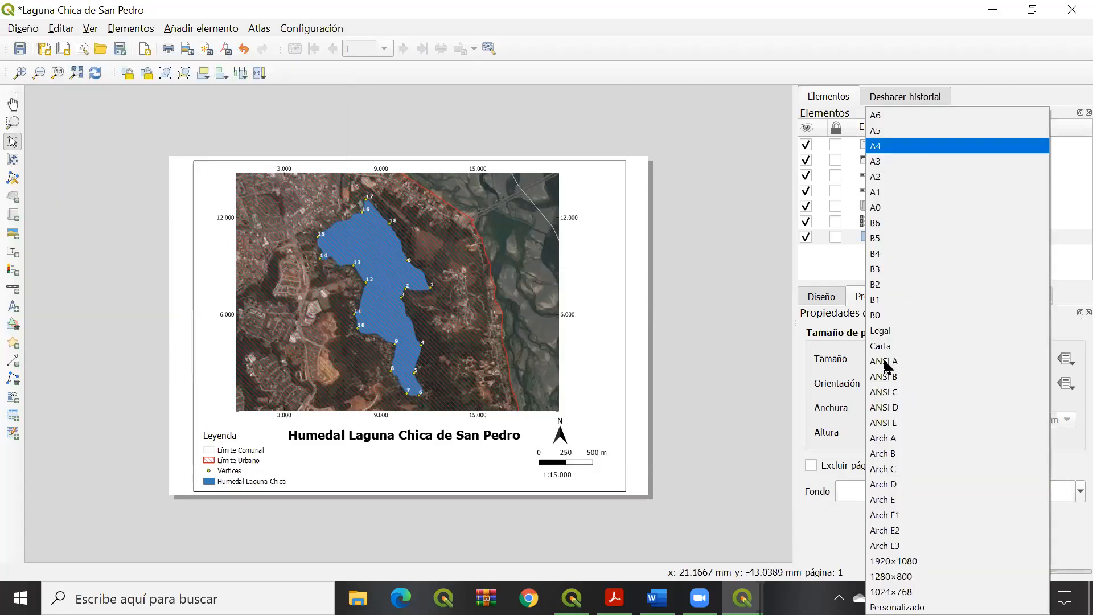
left_click(773, 347)
left_click(821, 297)
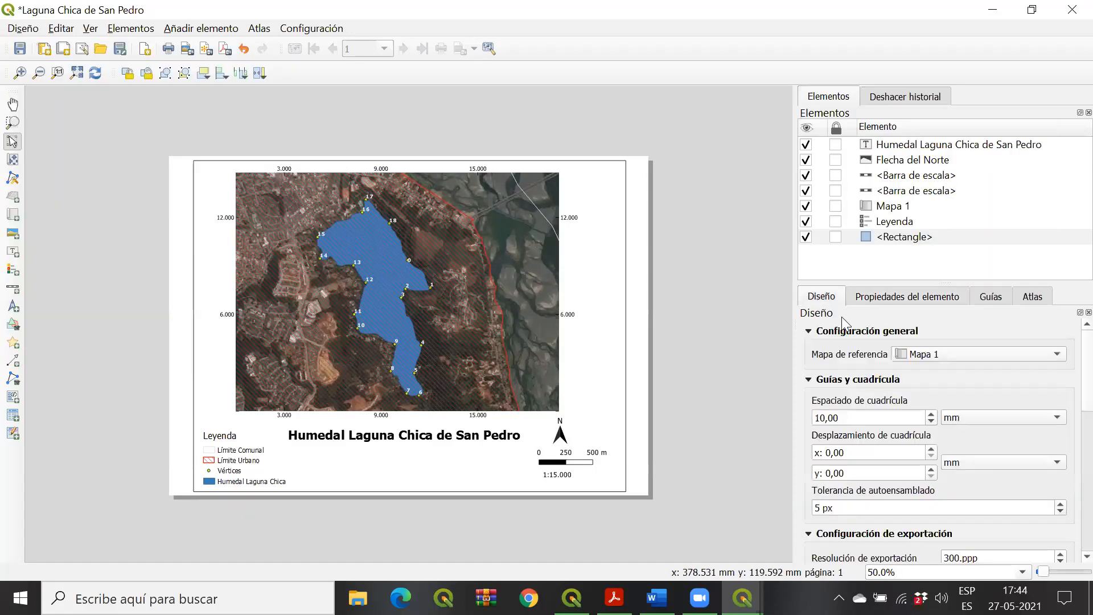
Step: Reopen the page properties from the layout page and compare them with the layout's general design settings
right_click(633, 249)
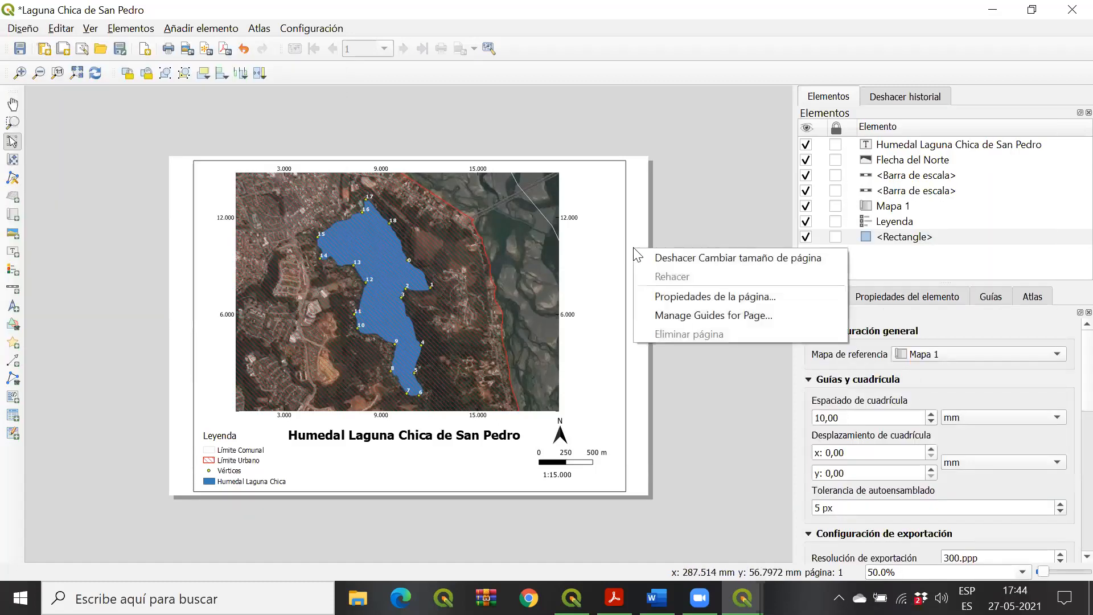
left_click(674, 295)
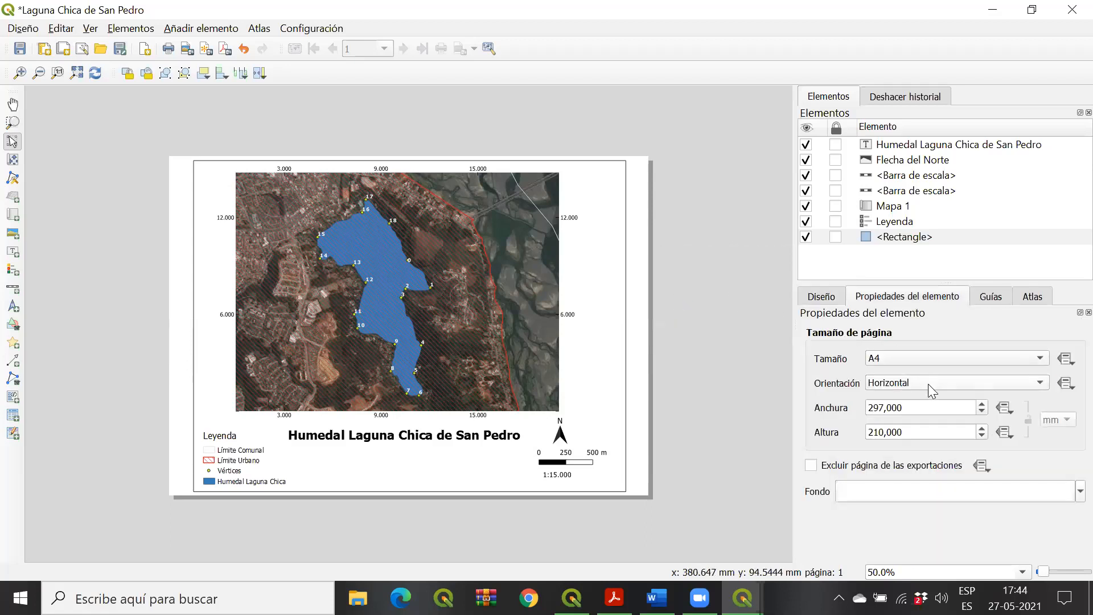
left_click(928, 385)
left_click(780, 307)
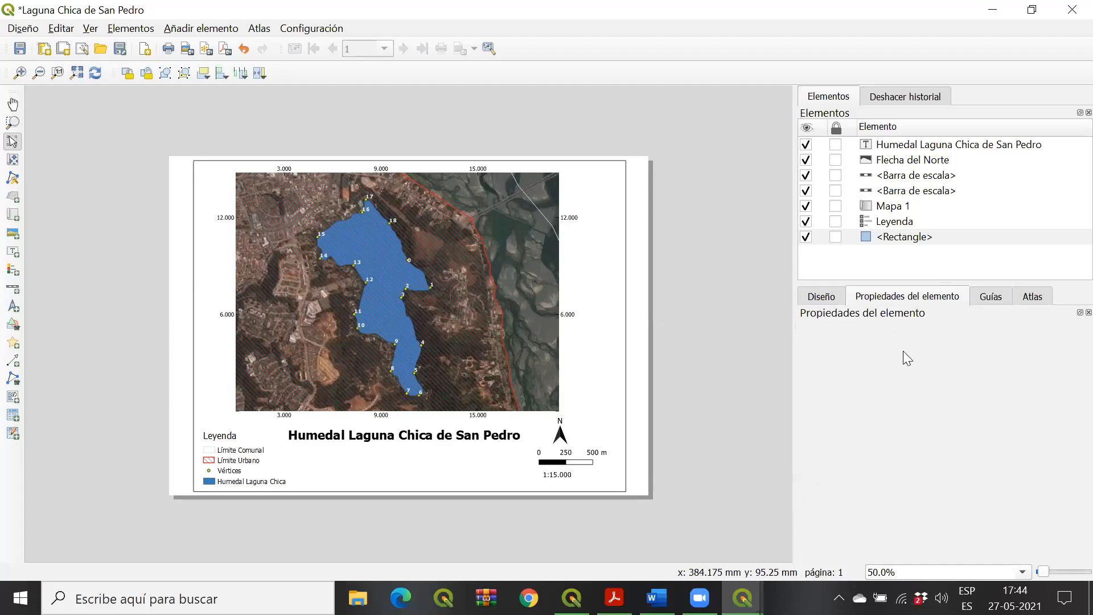
left_click(825, 297)
left_click(897, 303)
left_click(817, 299)
right_click(644, 261)
left_click(724, 312)
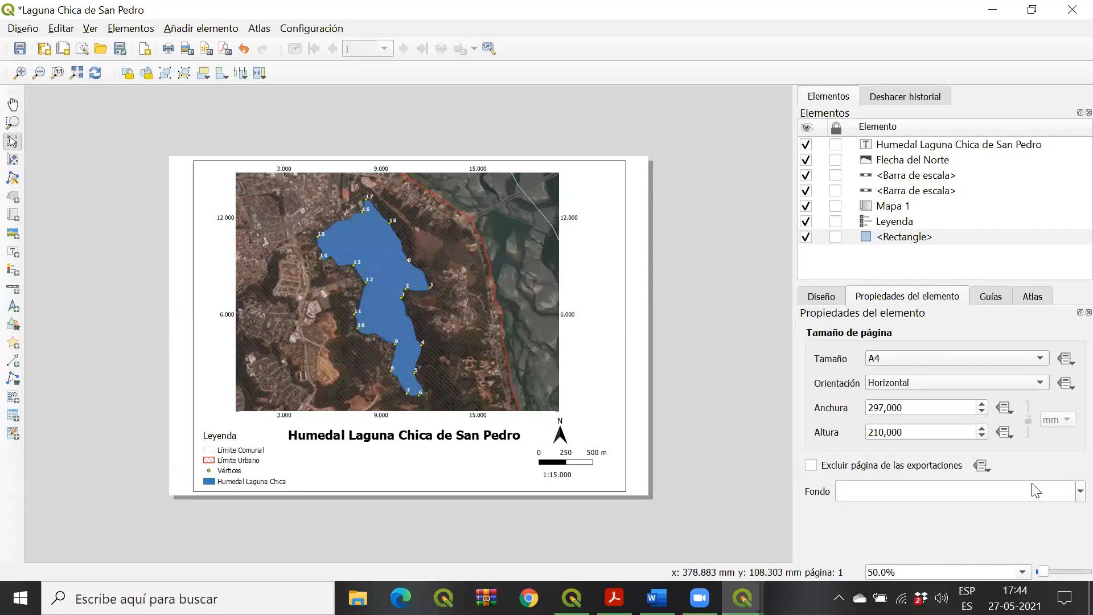
Step: Open the item properties of the Mapa 1 map, check its CRS setting and deselect the map
left_click(513, 276)
right_click(511, 276)
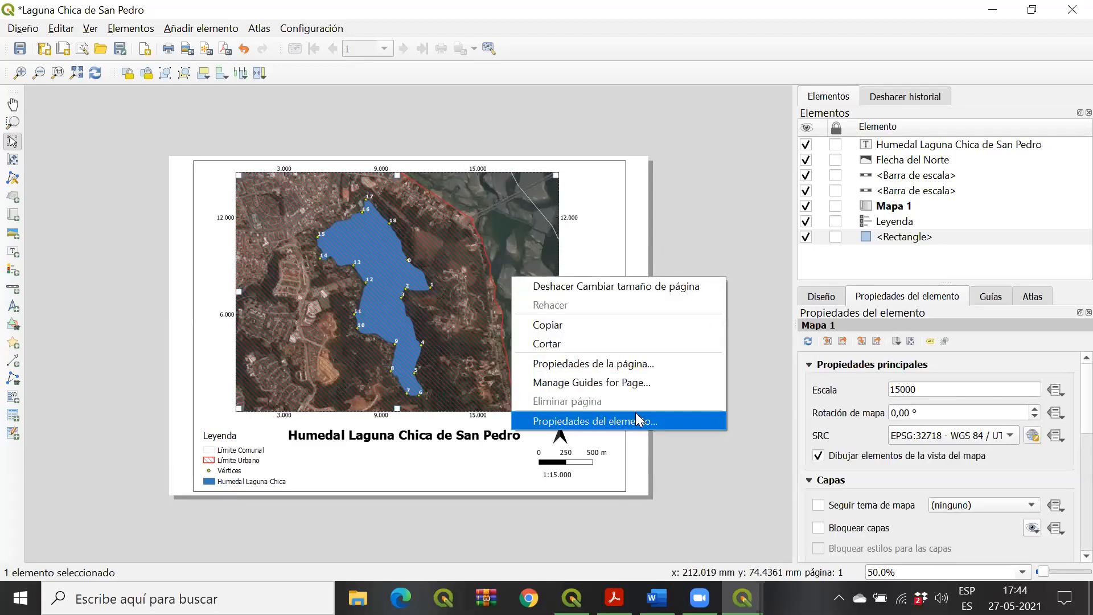
left_click(635, 421)
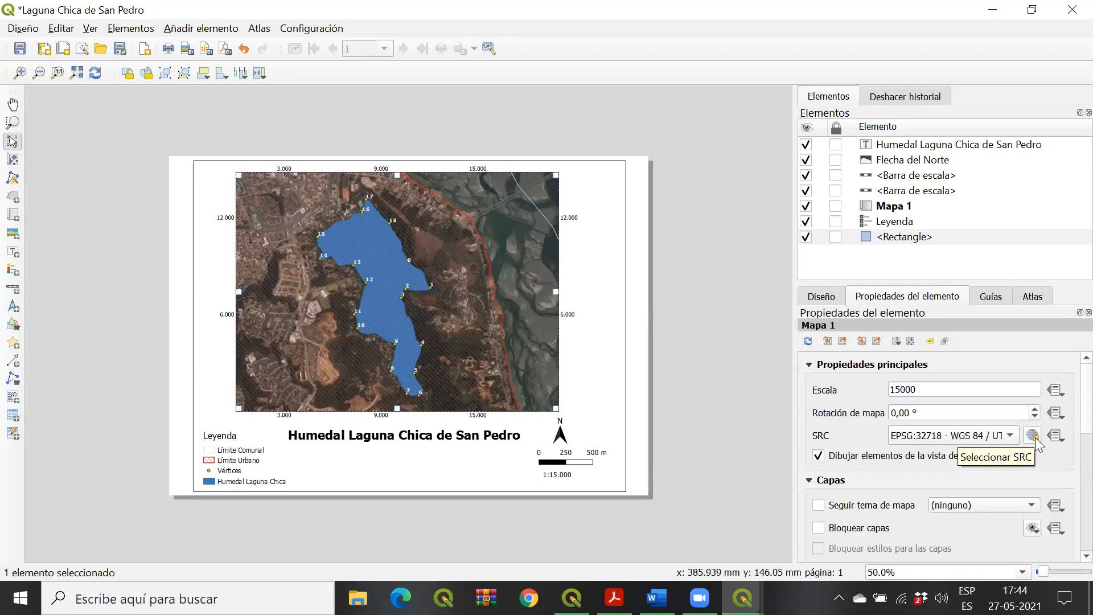
left_click(722, 375)
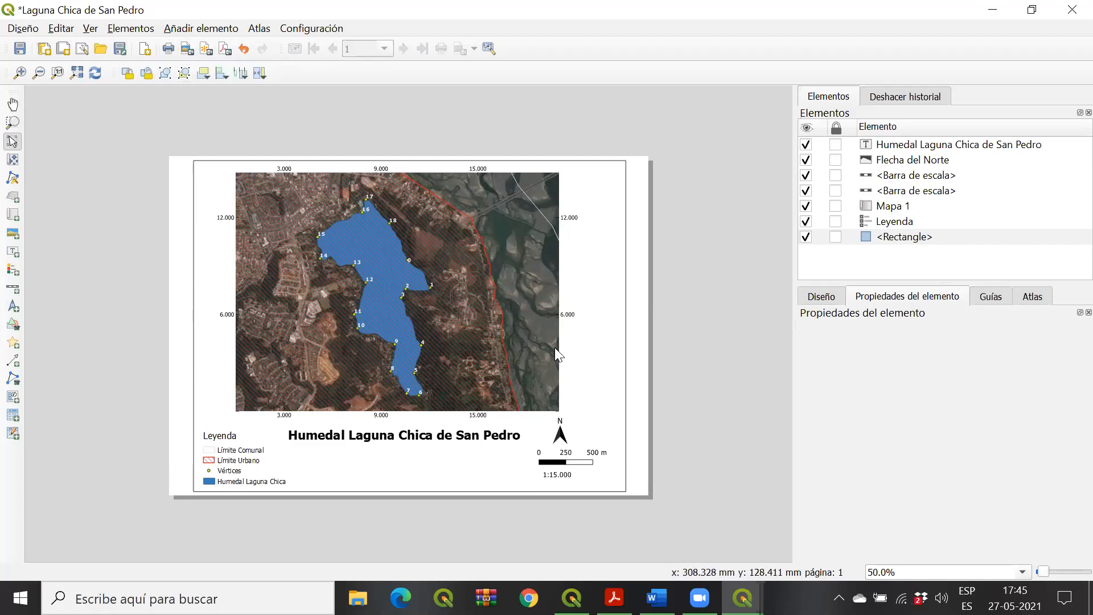
Step: Check the layout's PDF export dialog and the Microsoft Print to PDF printer options, closing both without producing a file
left_click(226, 50)
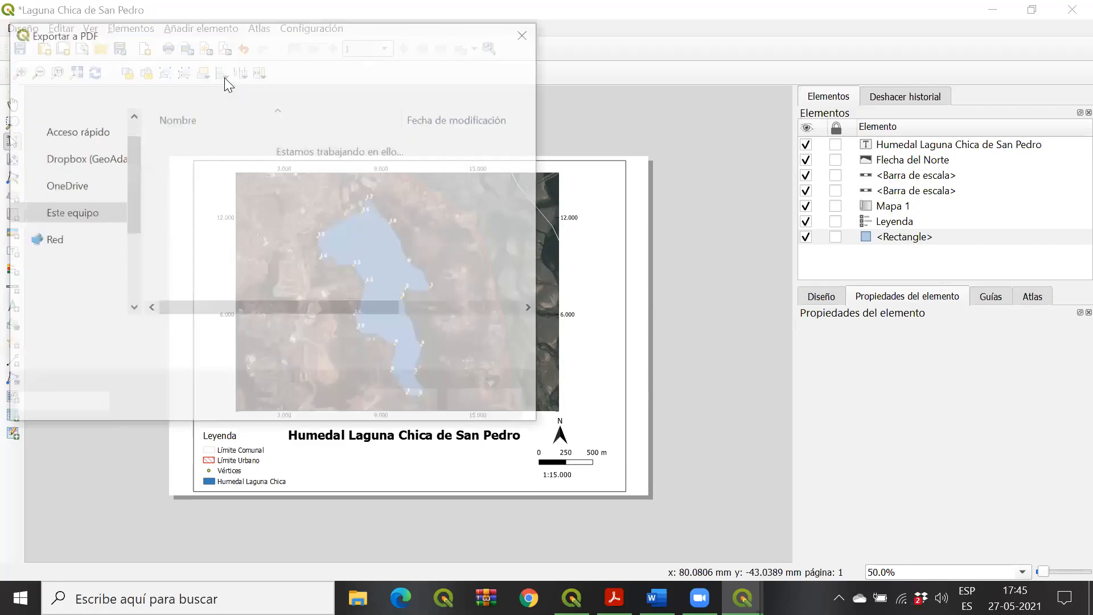
left_click(527, 33)
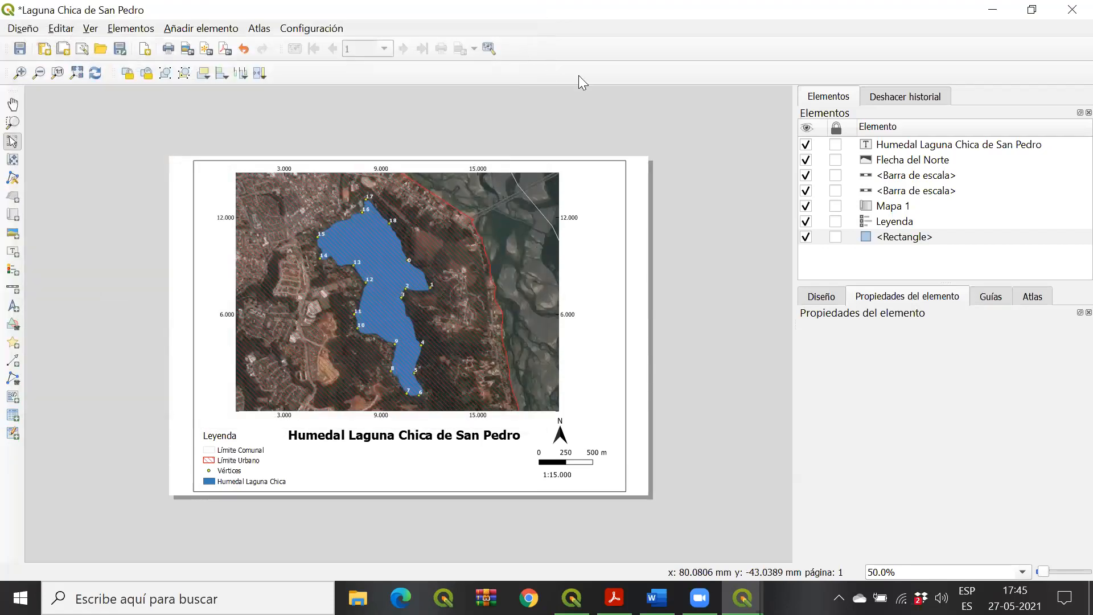
left_click(31, 26)
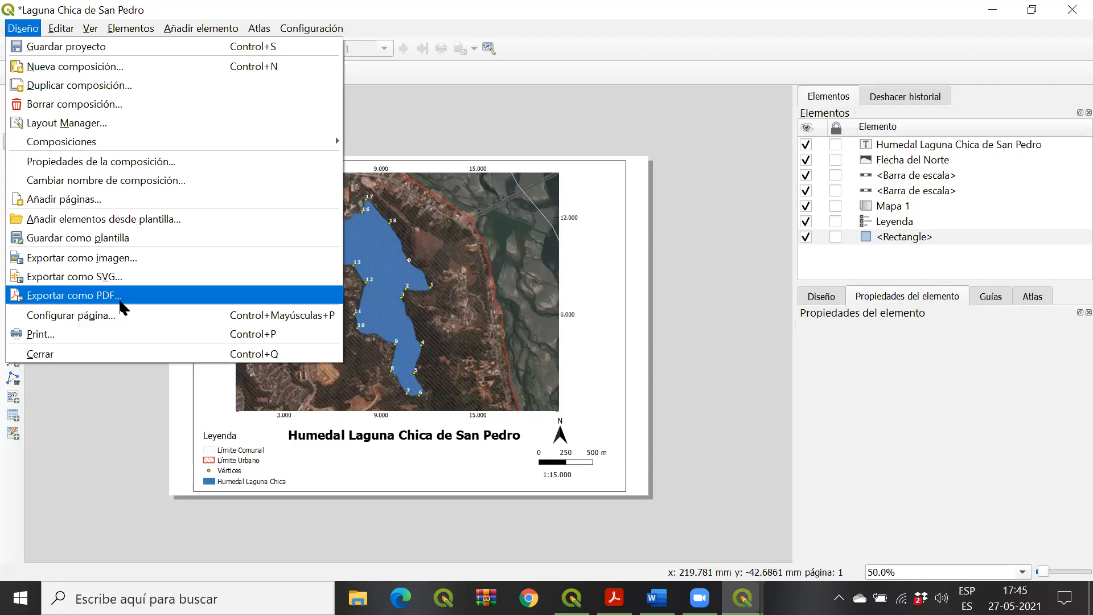
left_click(75, 336)
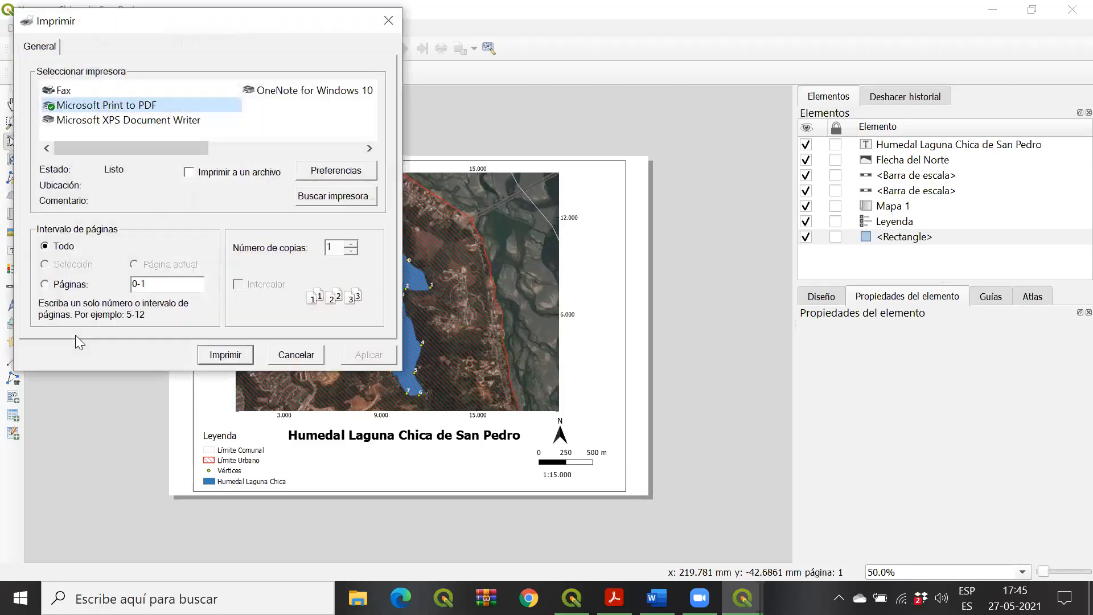
left_click(128, 105)
left_click(208, 103)
left_click(391, 21)
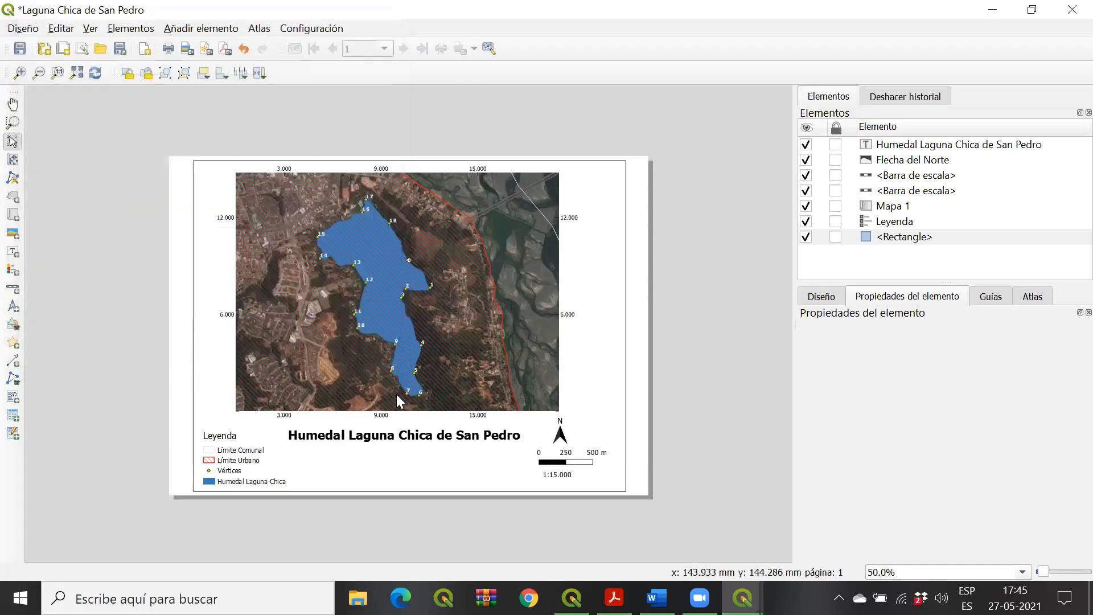
Step: Review the file name and type for exporting the layout to PDF and close the dialog without saving
left_click(223, 50)
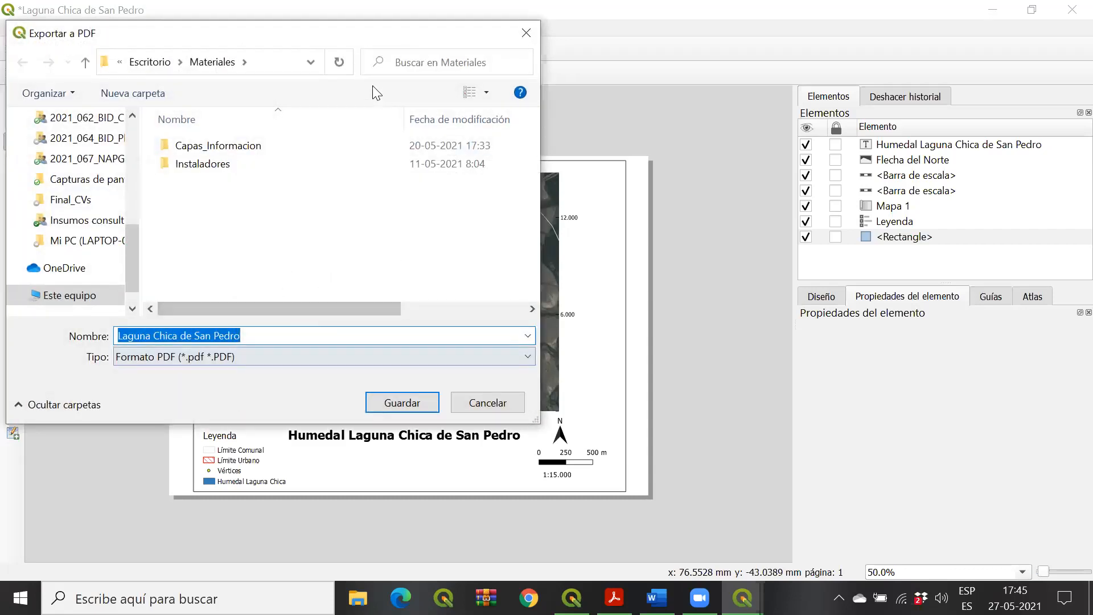
left_click_drag(333, 44, 396, 58)
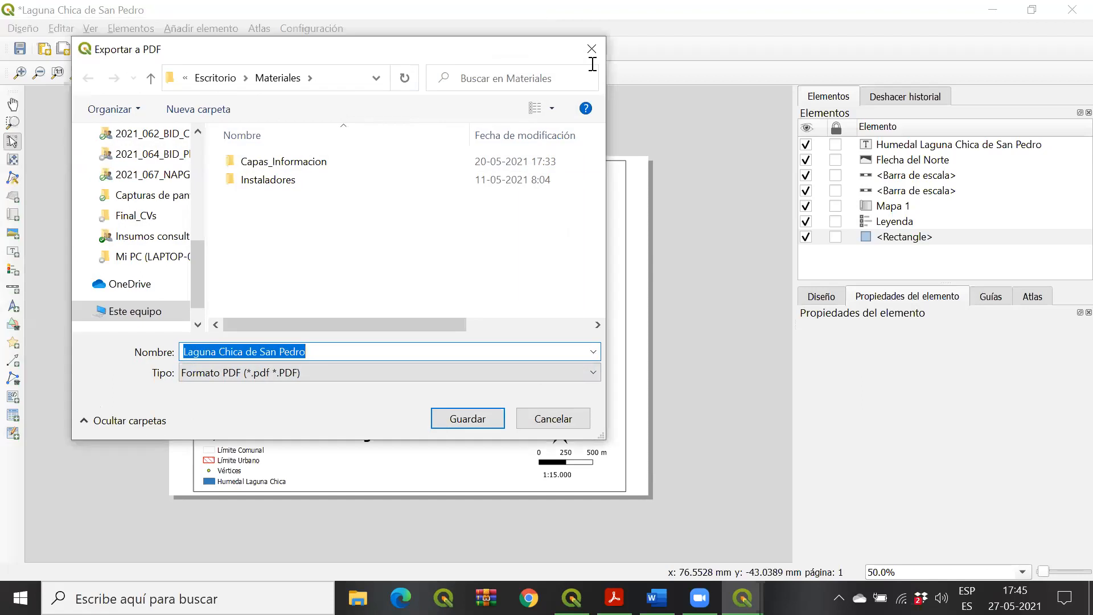
left_click(588, 48)
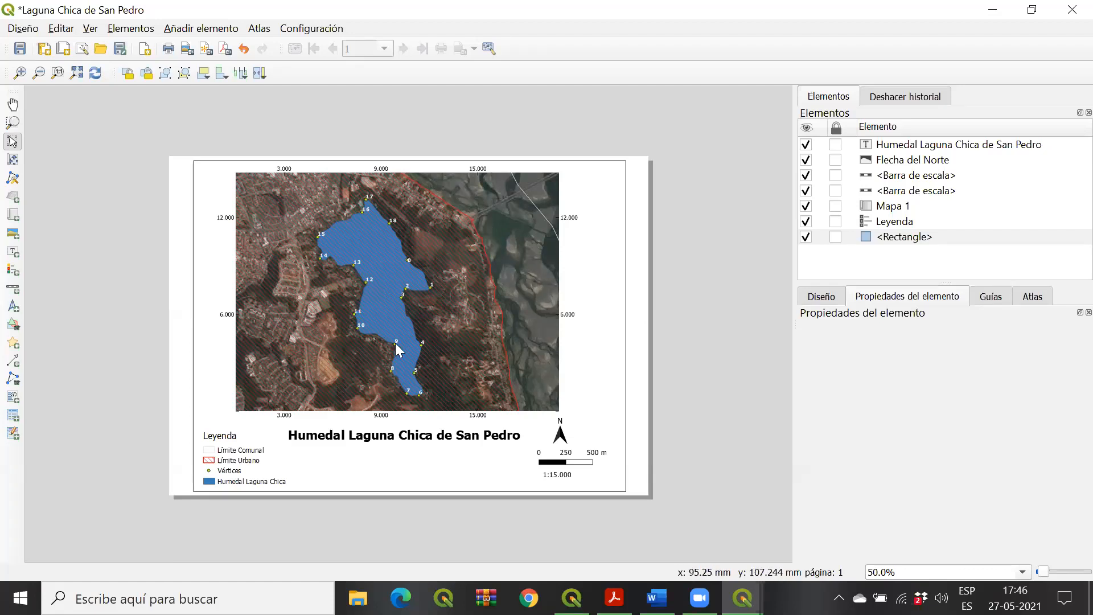
Step: Switch to the Humedales Urbanos project window and review the basemap providers offered by QuickMapServices without adding any
left_click(572, 598)
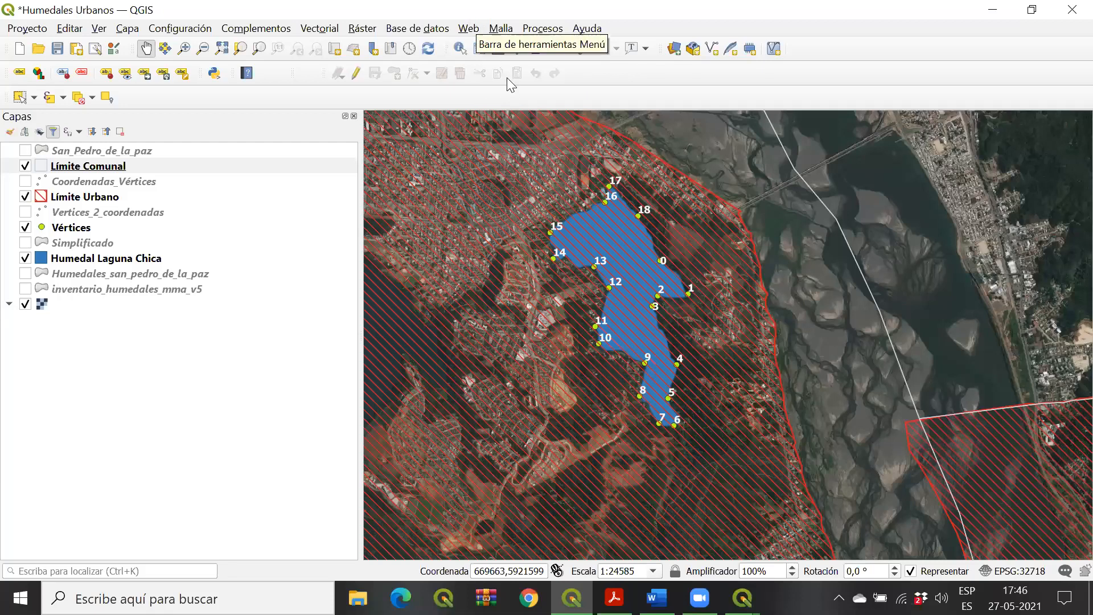
left_click(469, 28)
mouse_move(529, 67)
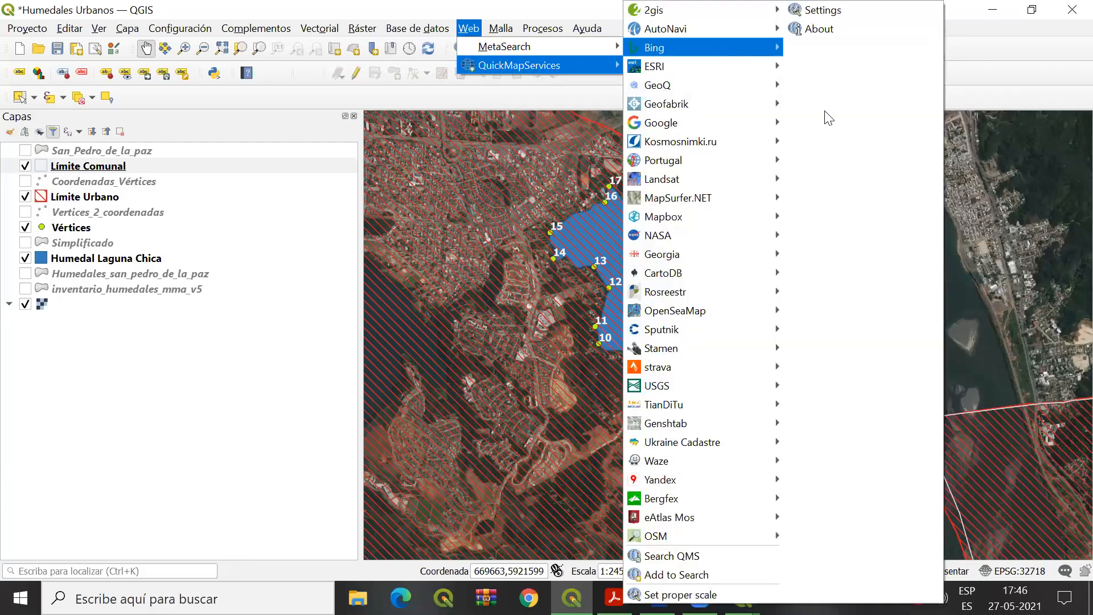
mouse_move(551, 45)
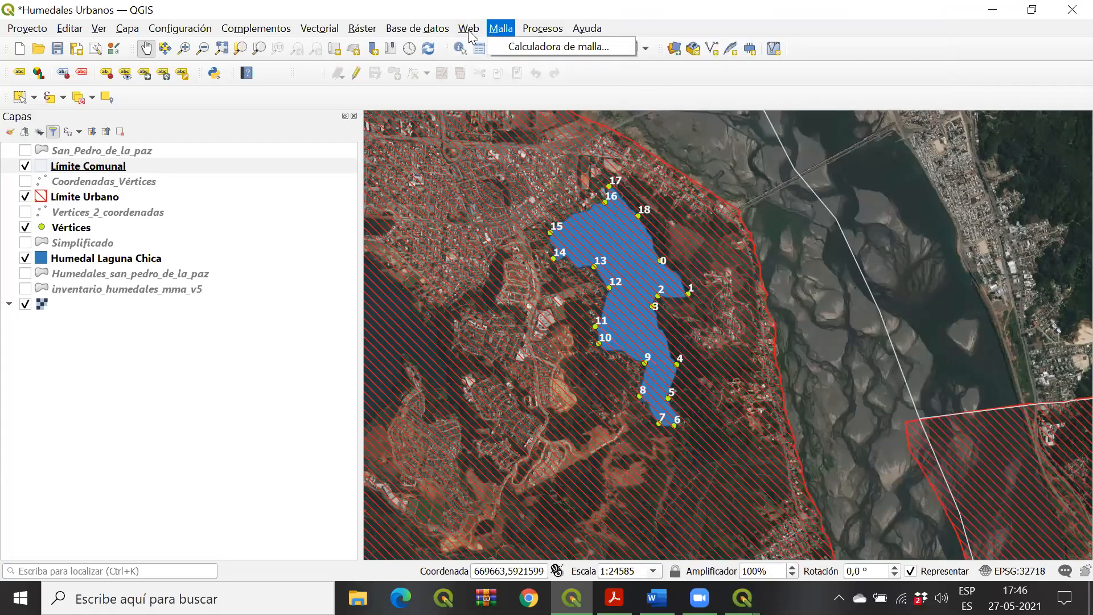
mouse_move(477, 68)
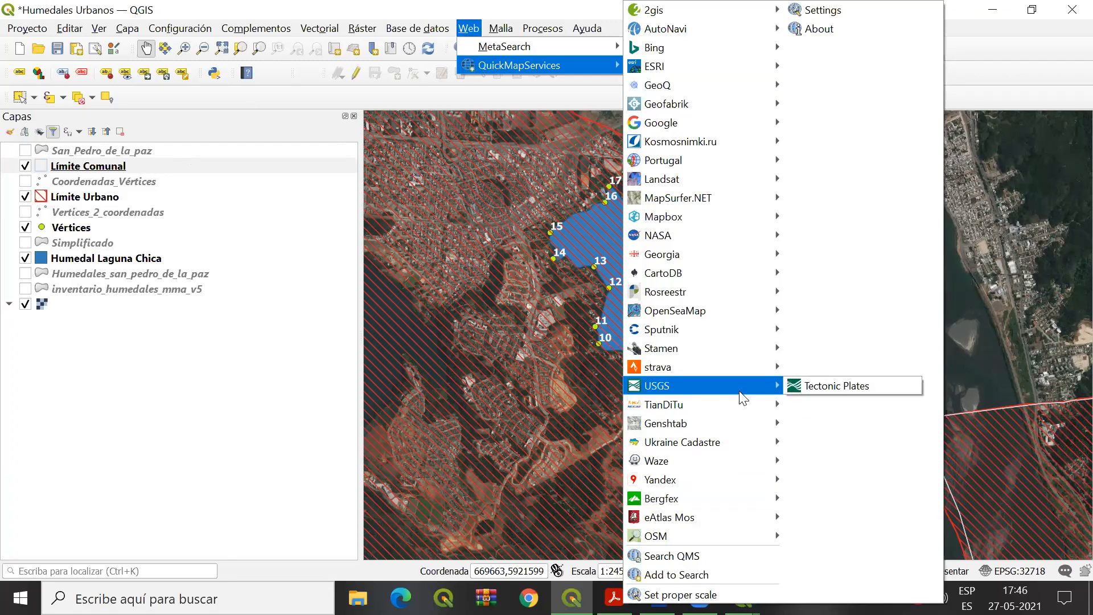
mouse_move(712, 180)
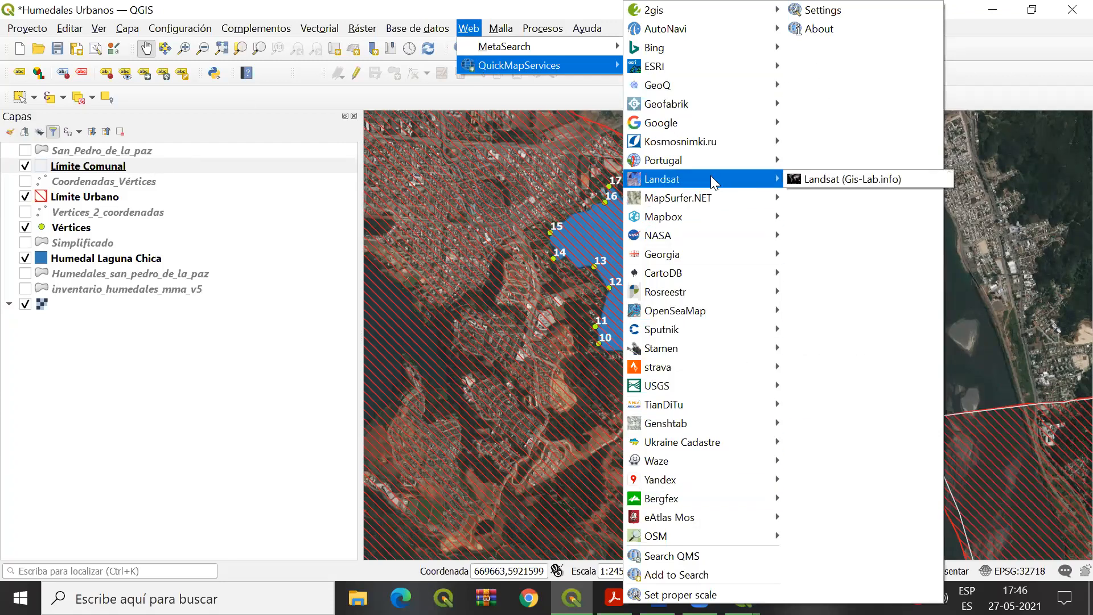
left_click(328, 227)
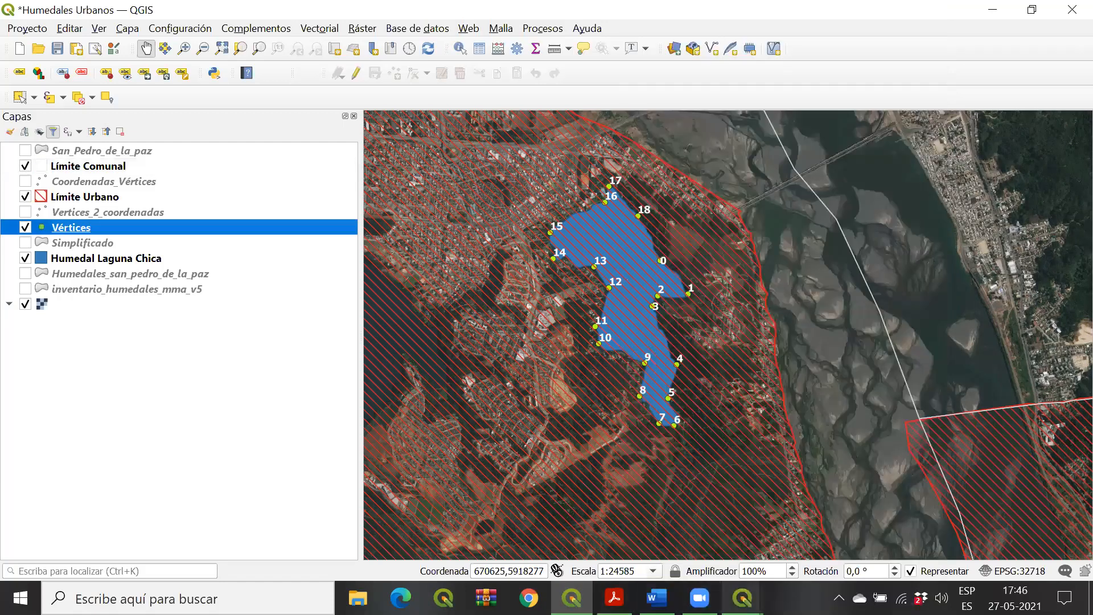
Step: Return to the Laguna Chica de San Pedro layout and check its PDF export file dialog, closing it without saving
left_click(742, 597)
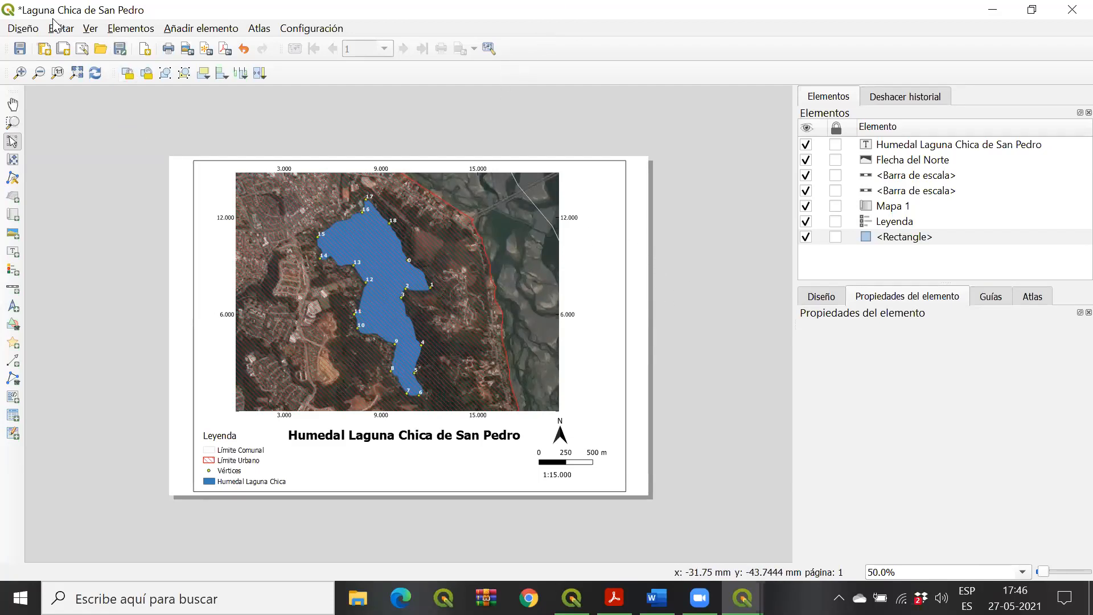
left_click(230, 50)
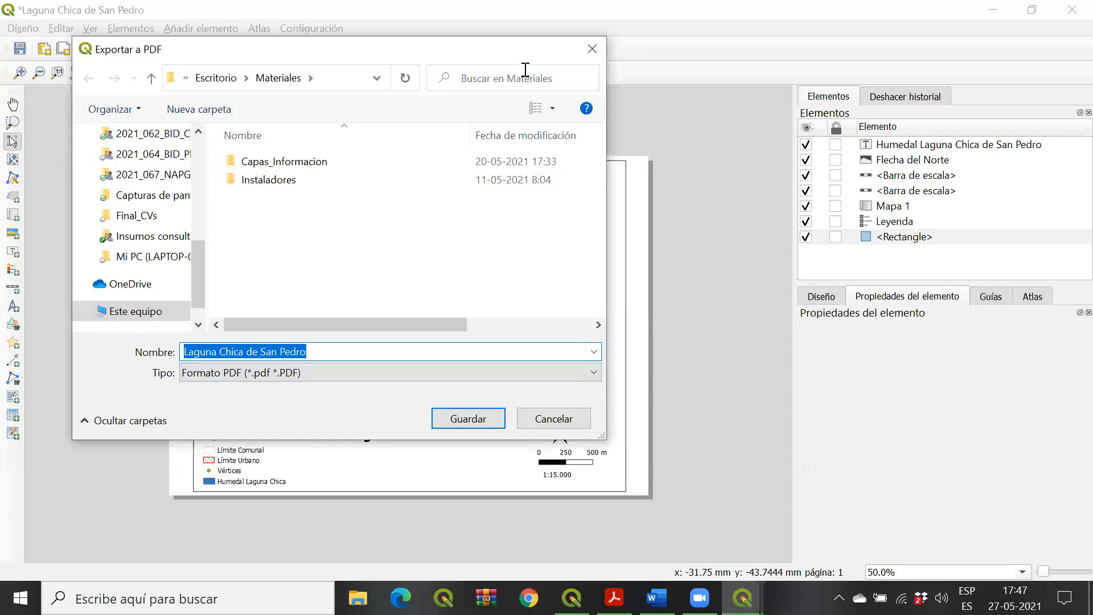
left_click(592, 49)
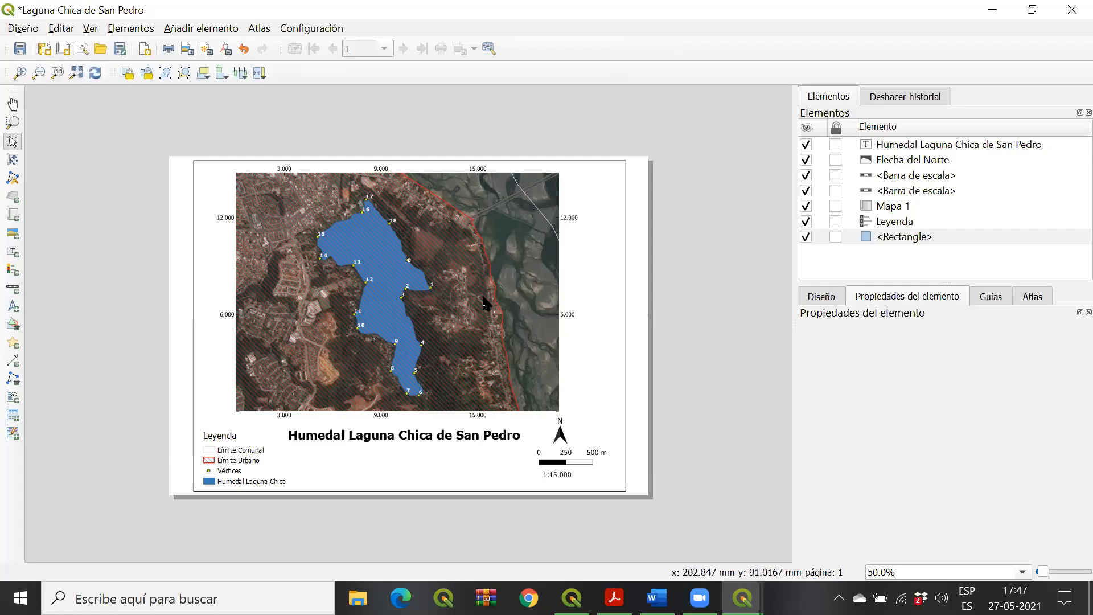
Step: Save the project from the layout, restore the layout to a smaller window and save Humedales Urbanos from its main window
left_click(19, 50)
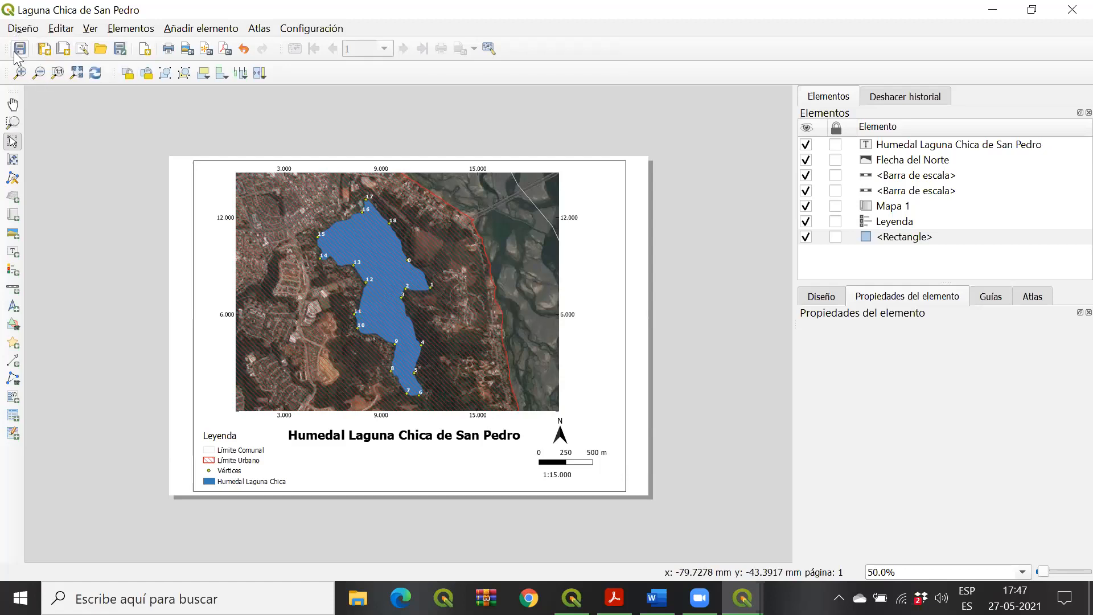
double_click(60, 10)
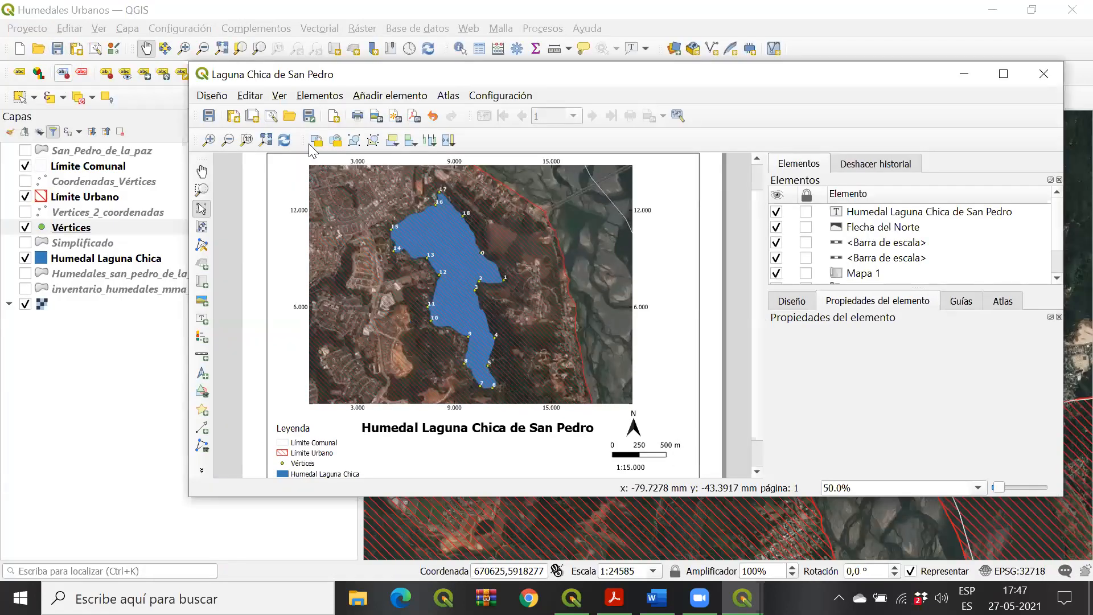
left_click(60, 51)
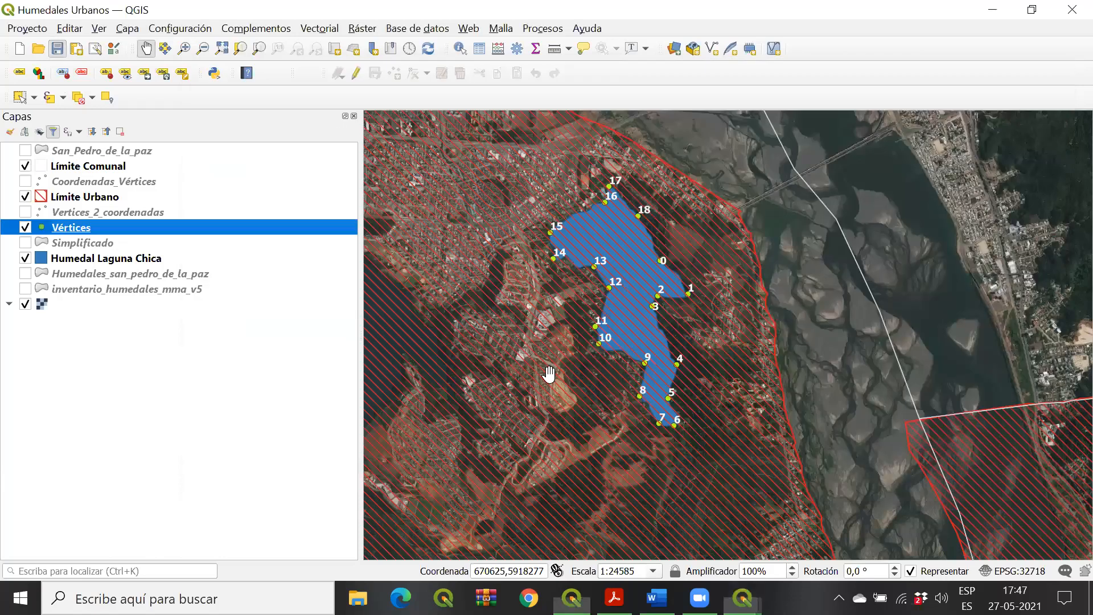
Step: Close the Laguna Chica de San Pedro and Prueba layout windows
left_click(571, 598)
left_click(742, 598)
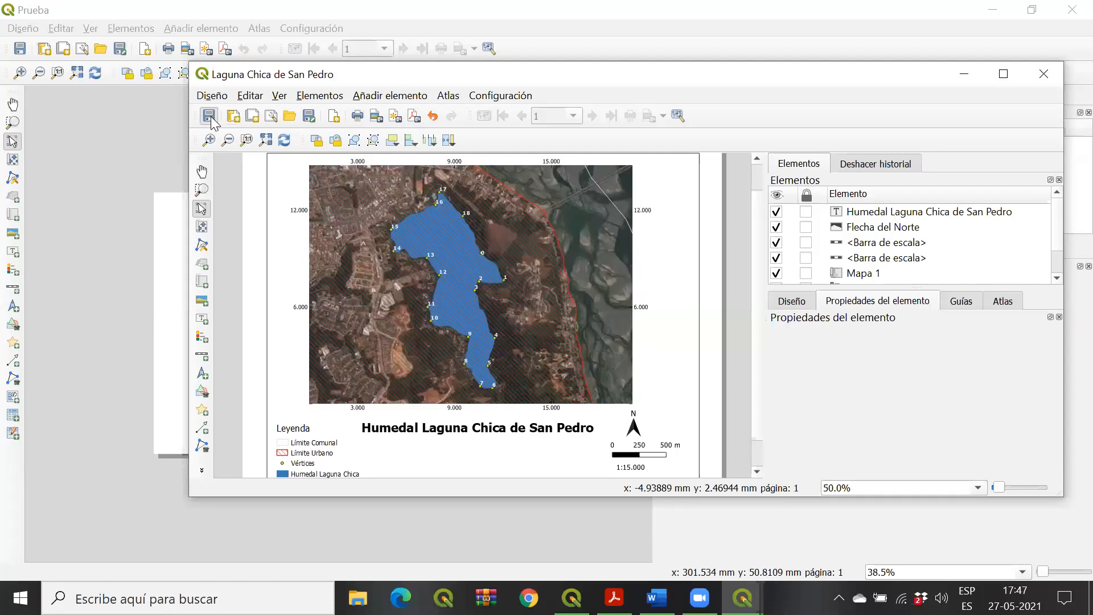
left_click(1043, 77)
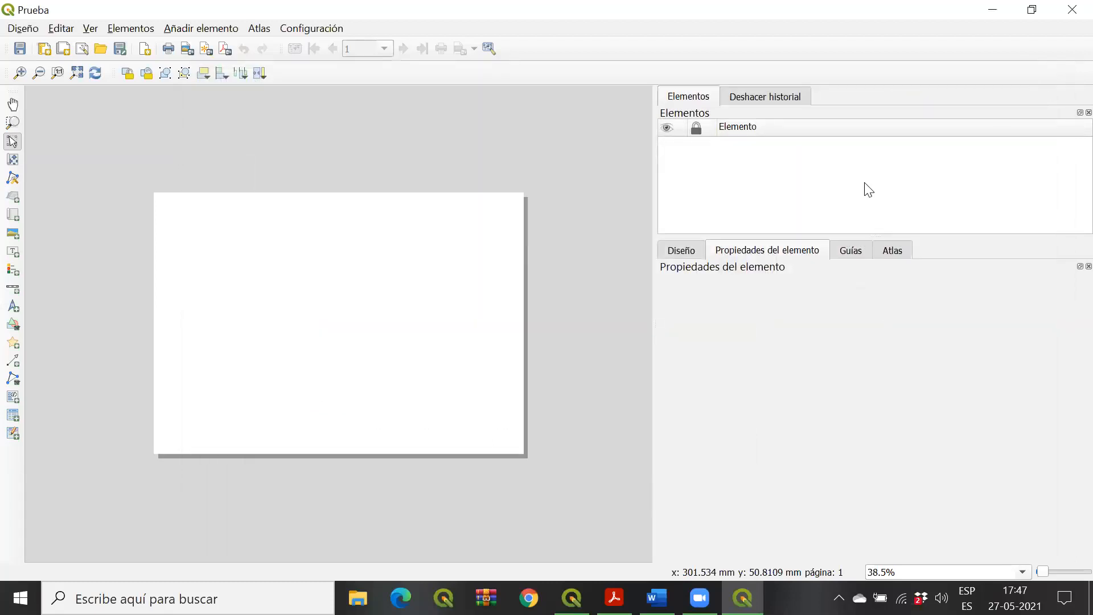
left_click(1072, 9)
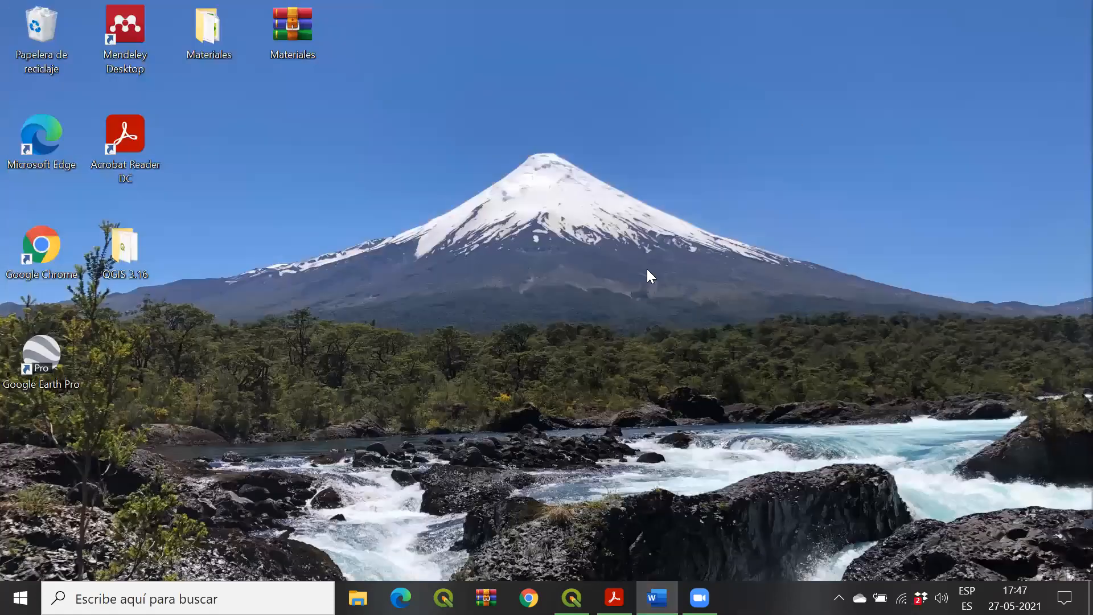
Step: Reopen the Laguna Chica de San Pedro layout from the project's layout manager
left_click(571, 597)
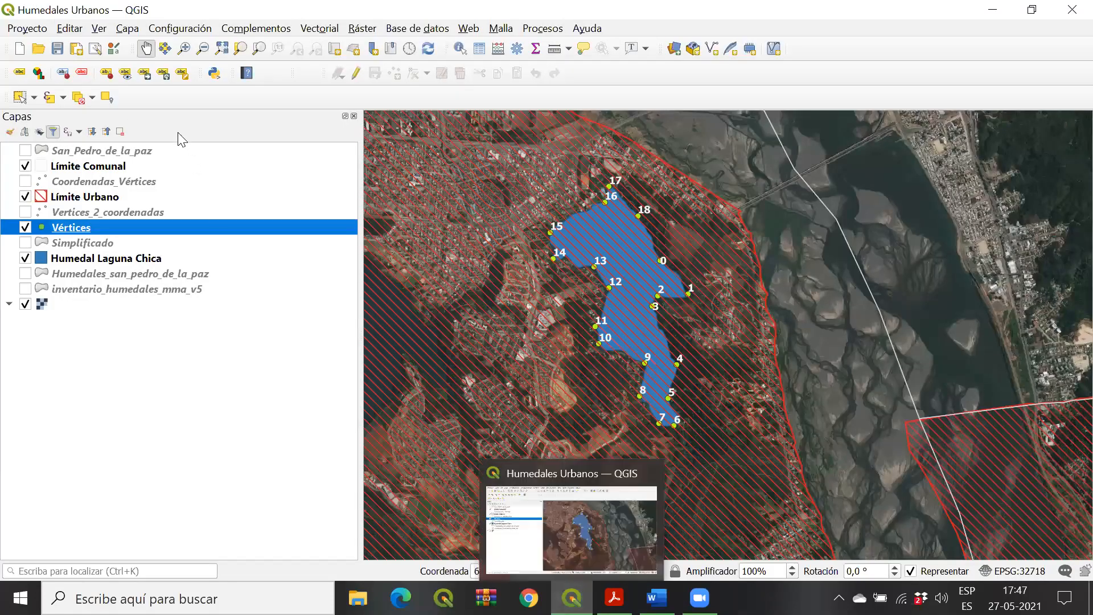
left_click(95, 49)
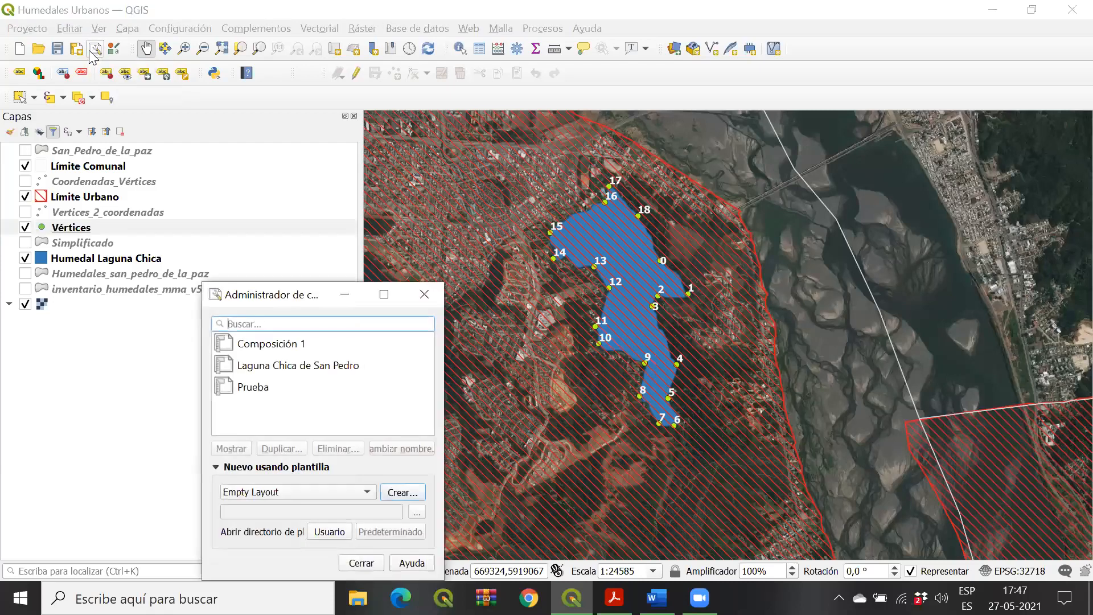
left_click_drag(285, 294, 306, 164)
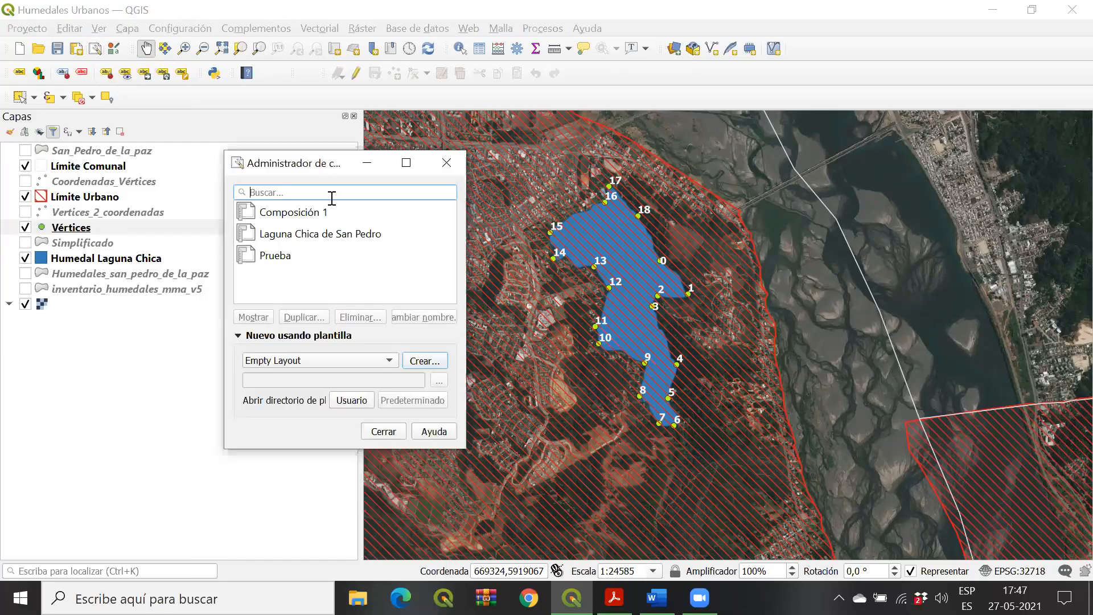
left_click(338, 234)
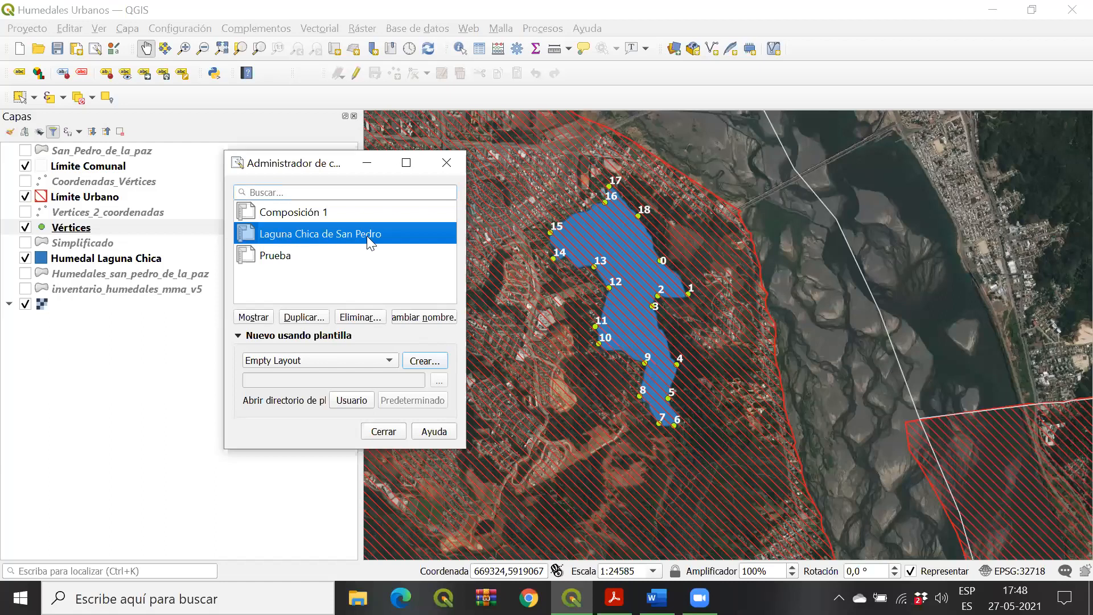
left_click(261, 320)
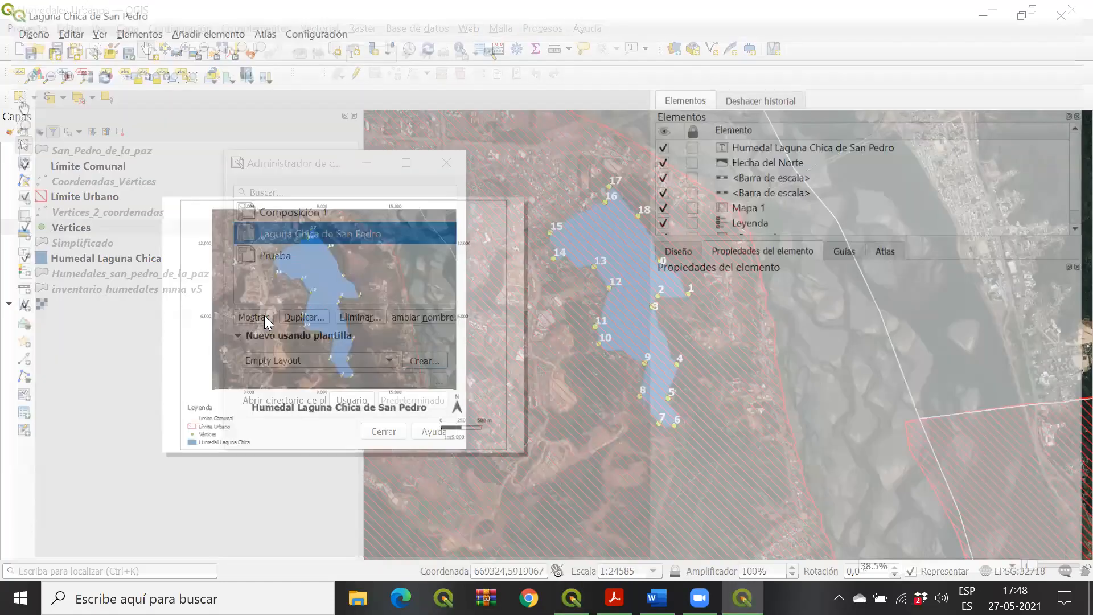
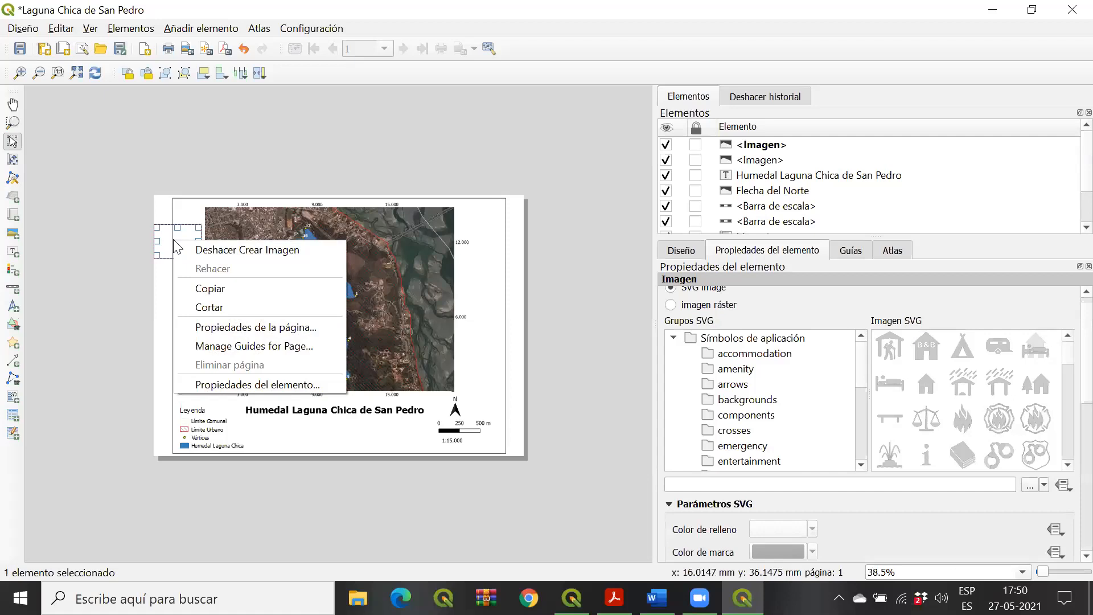
Step: Deselect the image frame, open Herramienta Recortes and capture a small snip over the wetland on the layout map
left_click(130, 258)
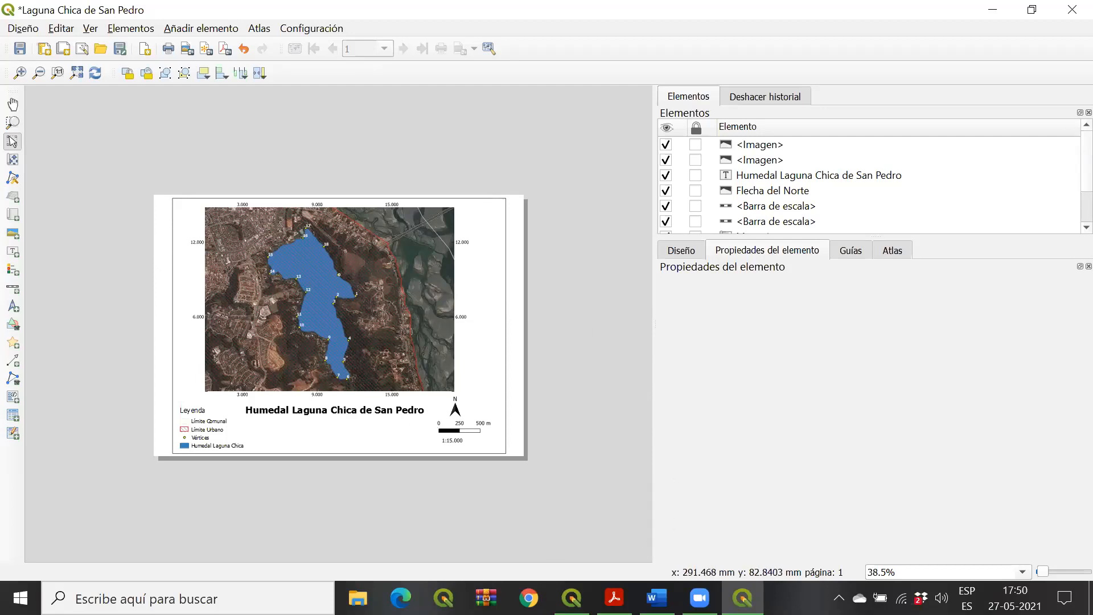
key("super")
type("re")
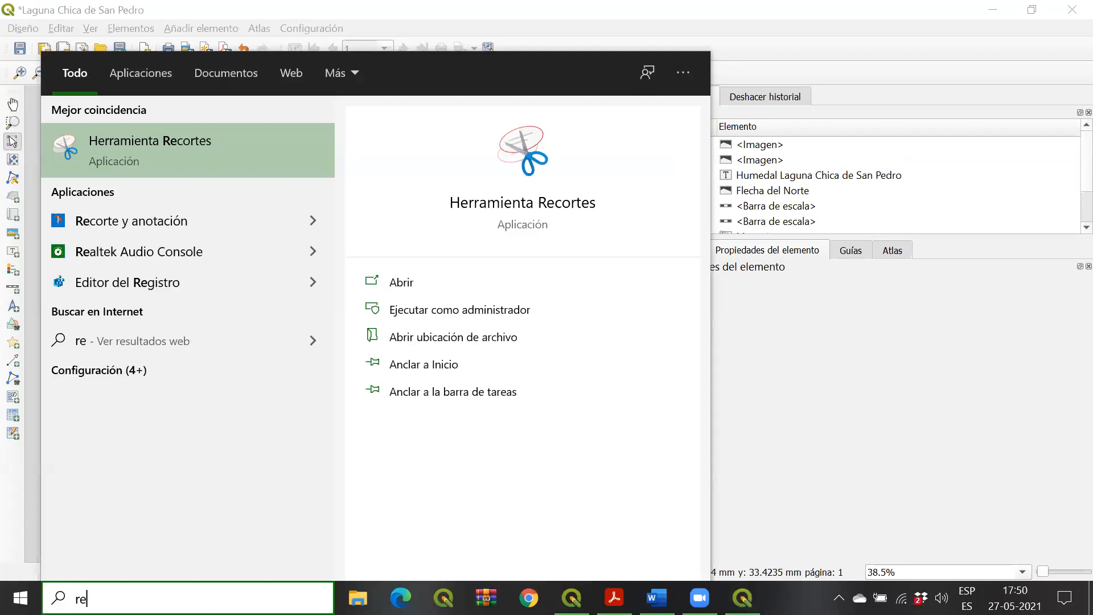
left_click(212, 154)
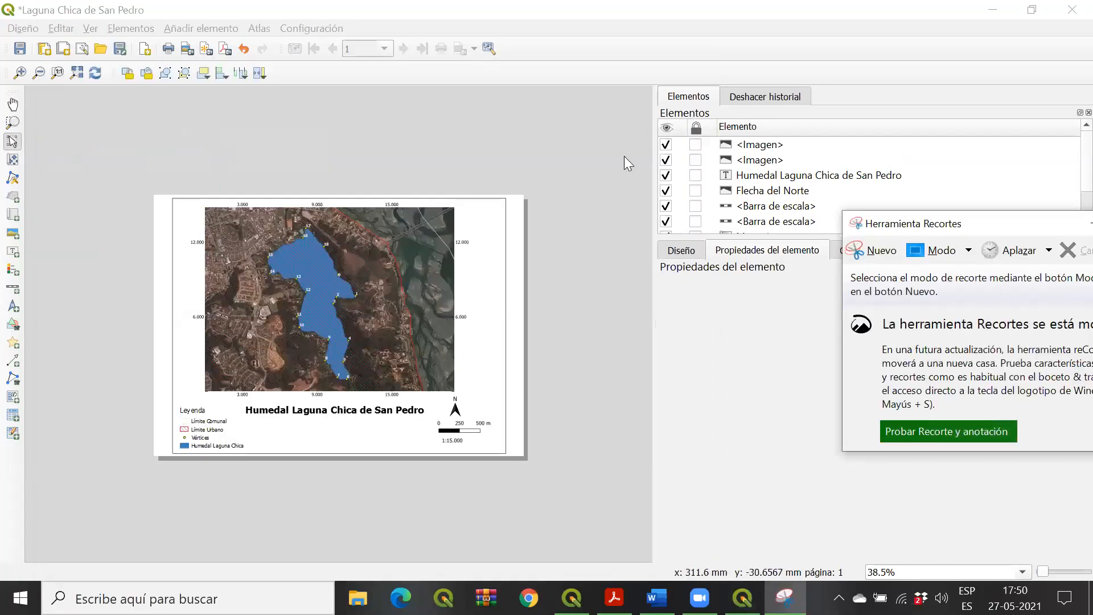
left_click(853, 249)
left_click_drag(319, 241, 386, 295)
left_click(612, 449)
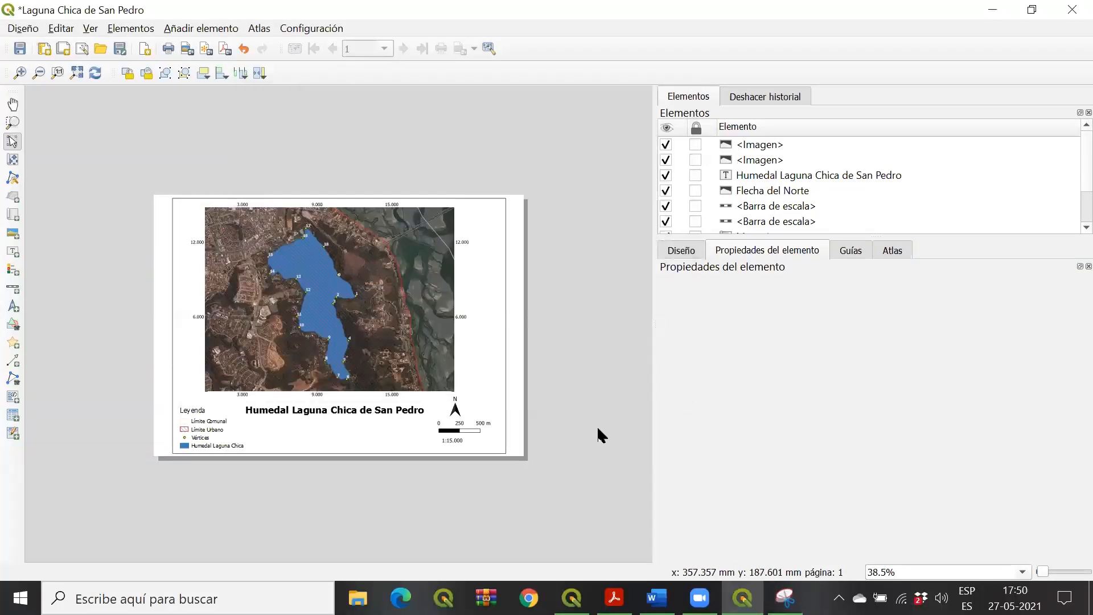
Step: Check which commands the layout page offers on its blank side margins, closing them without applying any
left_click(504, 270)
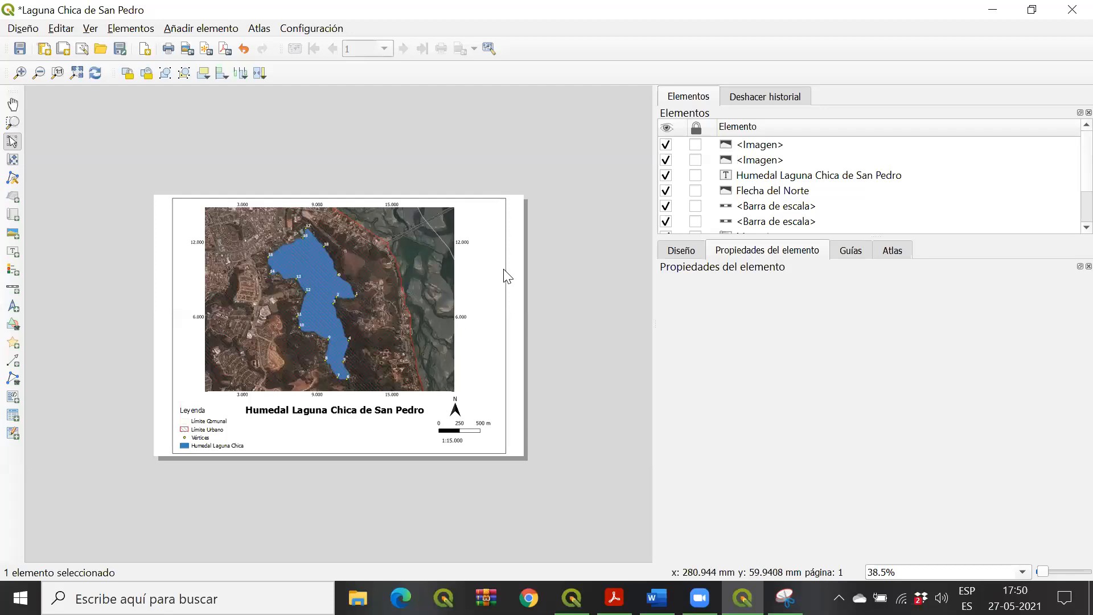
left_click(502, 269)
left_click(532, 253)
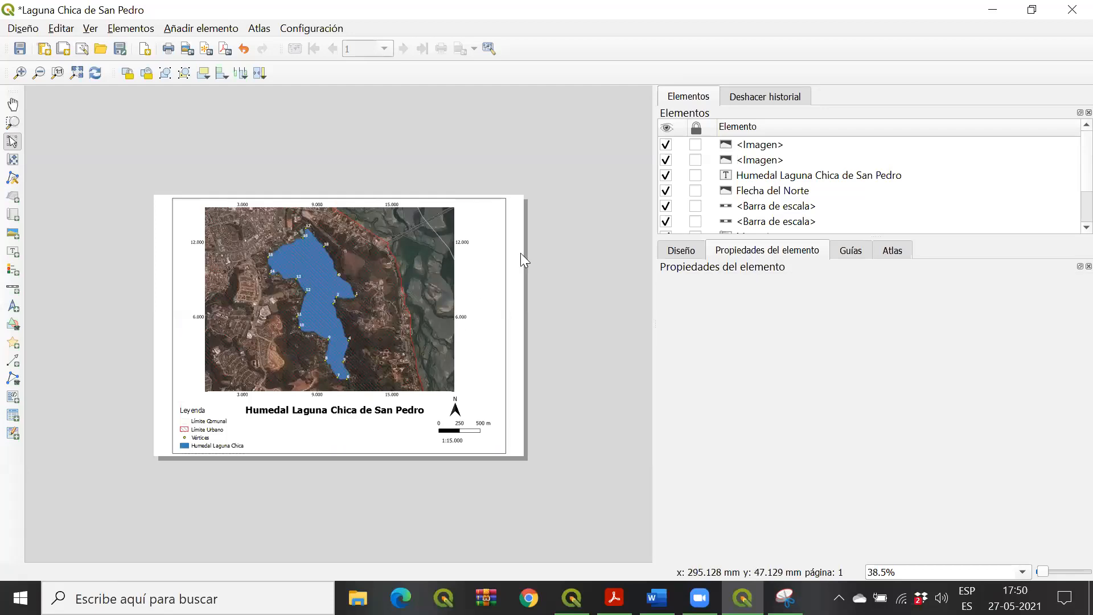
right_click(520, 254)
left_click(510, 254)
right_click(510, 254)
right_click(487, 253)
left_click(530, 234)
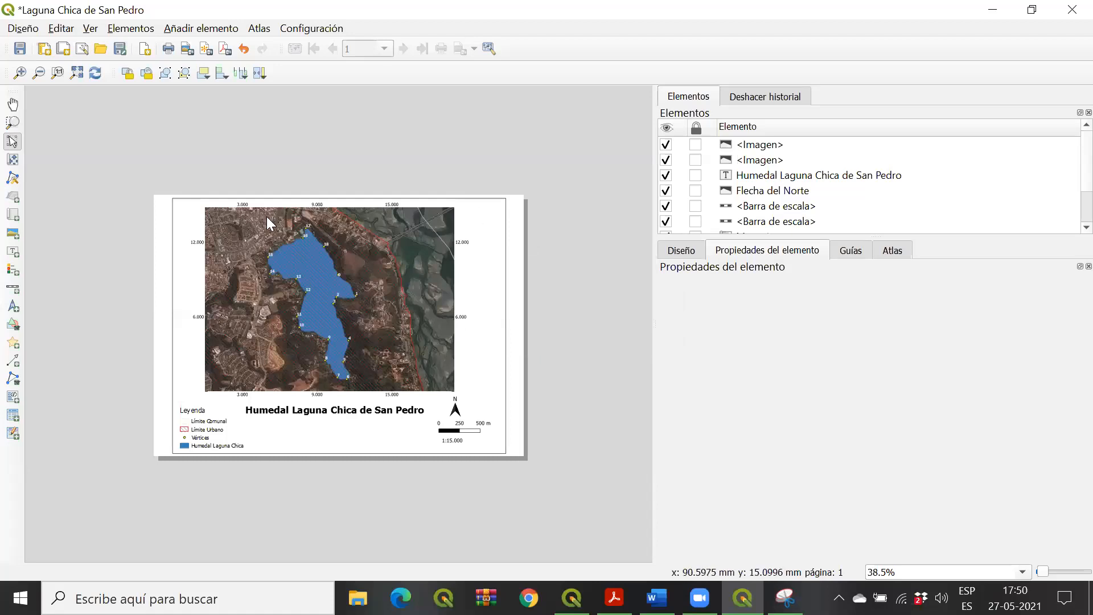
left_click(176, 206)
left_click(165, 207)
right_click(165, 207)
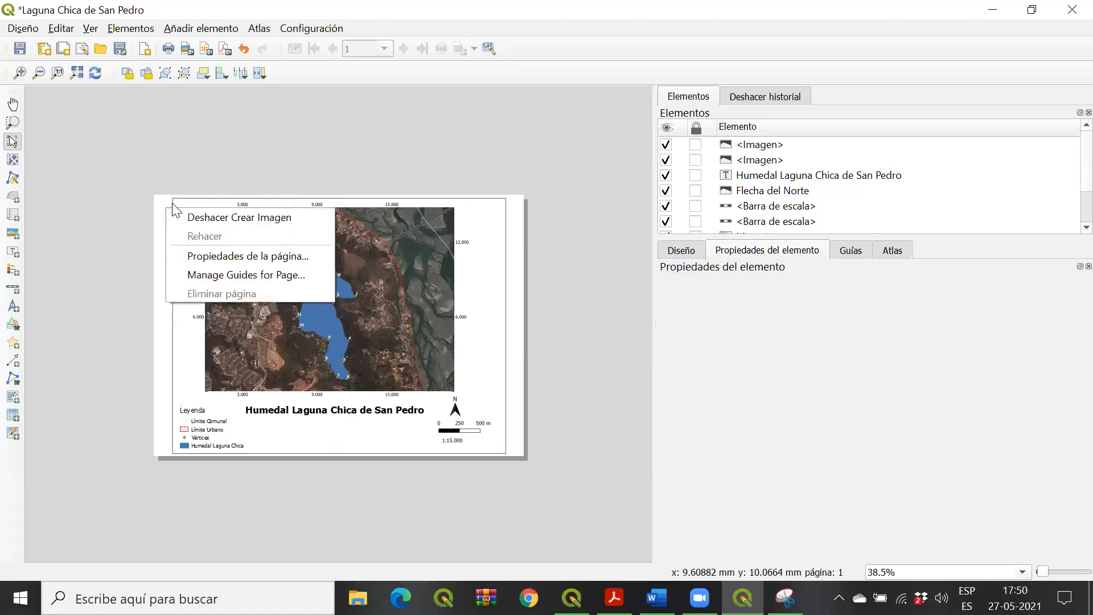
left_click(216, 183)
Step: Select the empty image frame beside the map, check its available commands and deselect it without changes
left_click(194, 225)
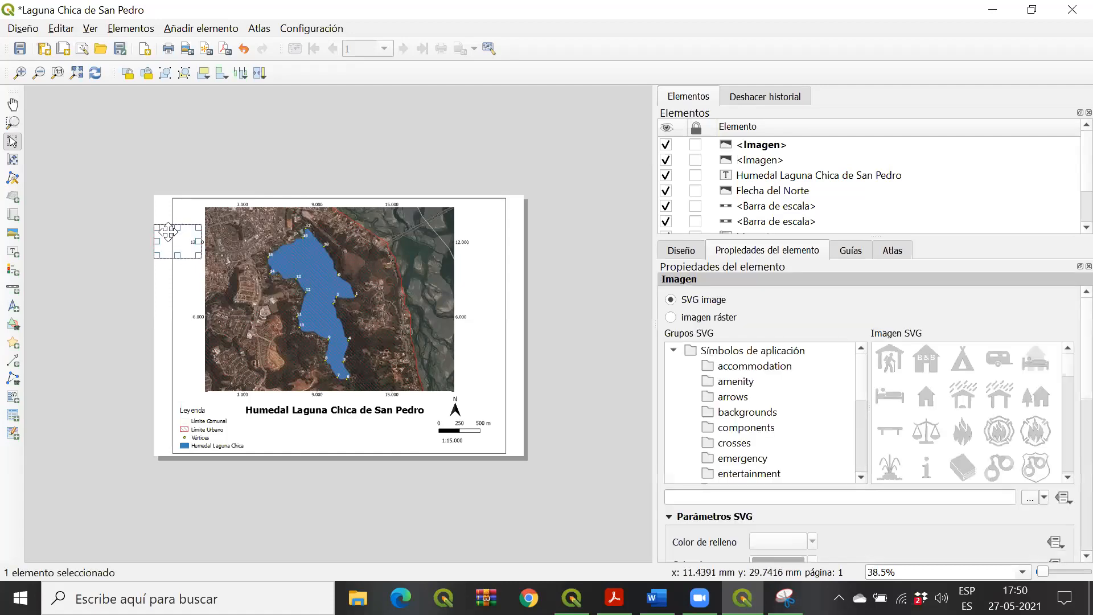
right_click(168, 231)
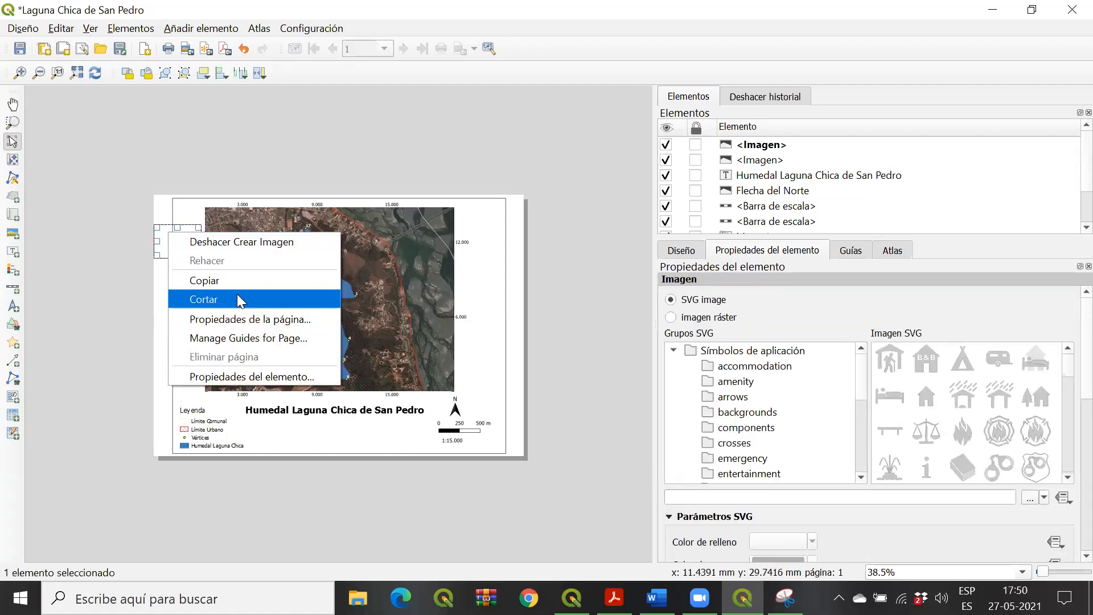
left_click(196, 241)
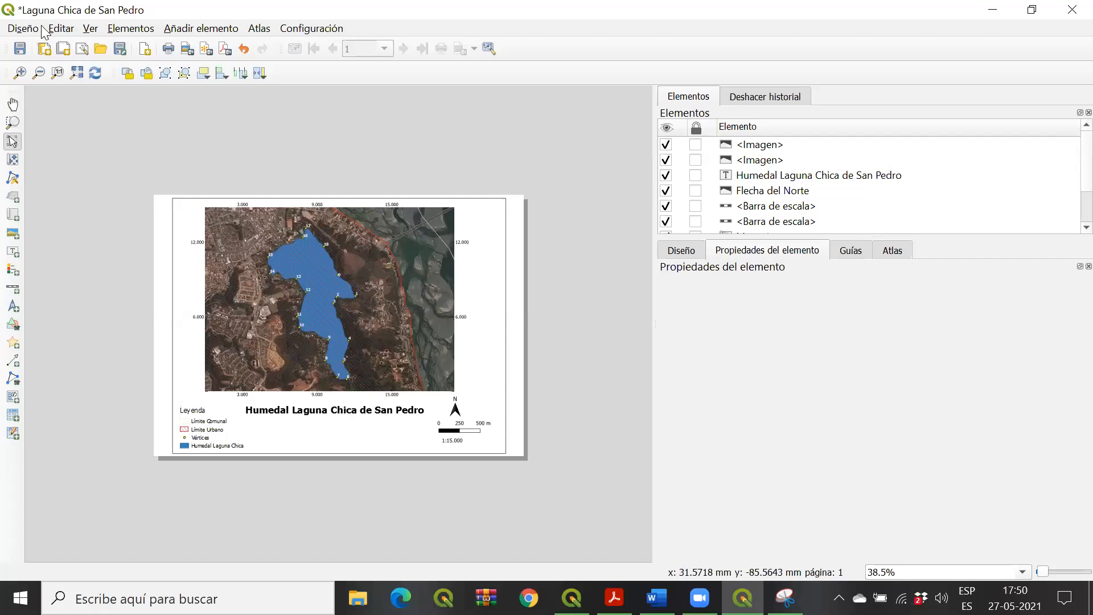
Step: Export the layout to PDF as Laguna Chica de San Pedro in the Materiales folder, keeping the default export options
left_click(224, 49)
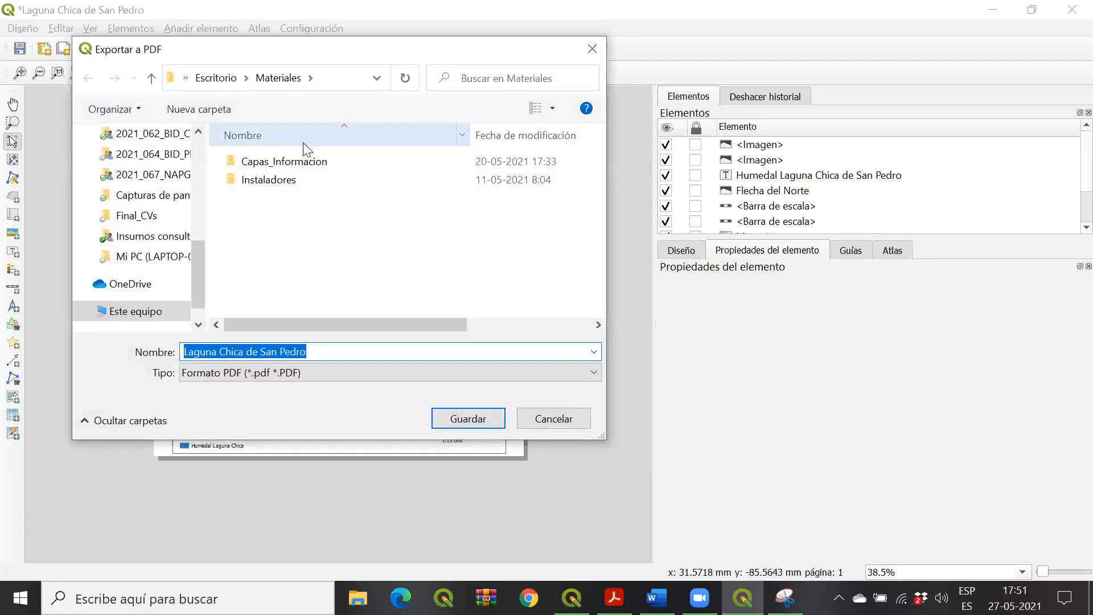
left_click(458, 419)
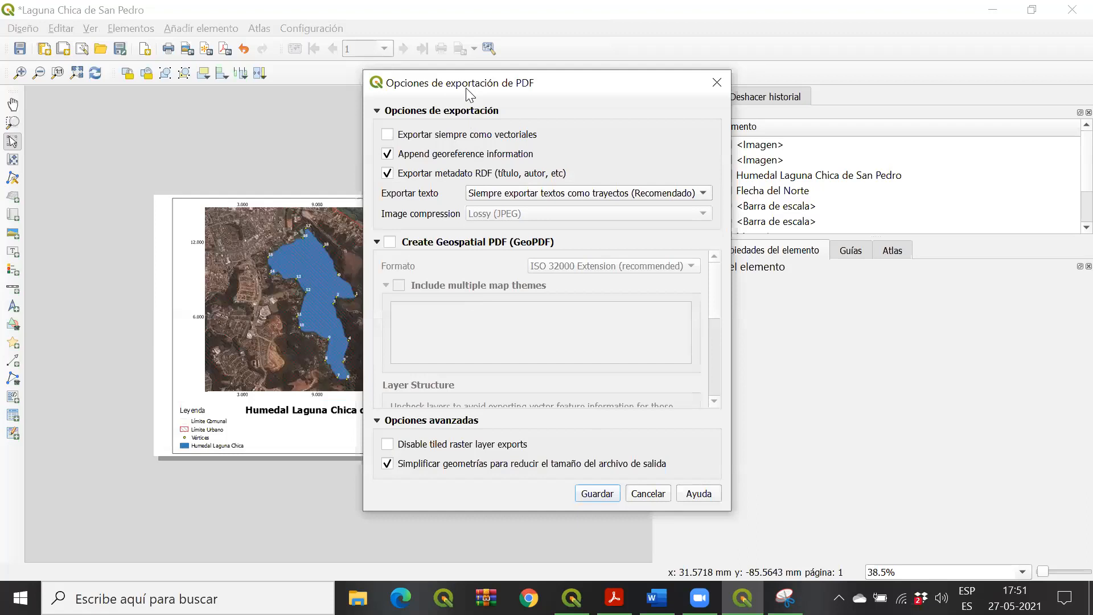
left_click_drag(465, 88, 426, 60)
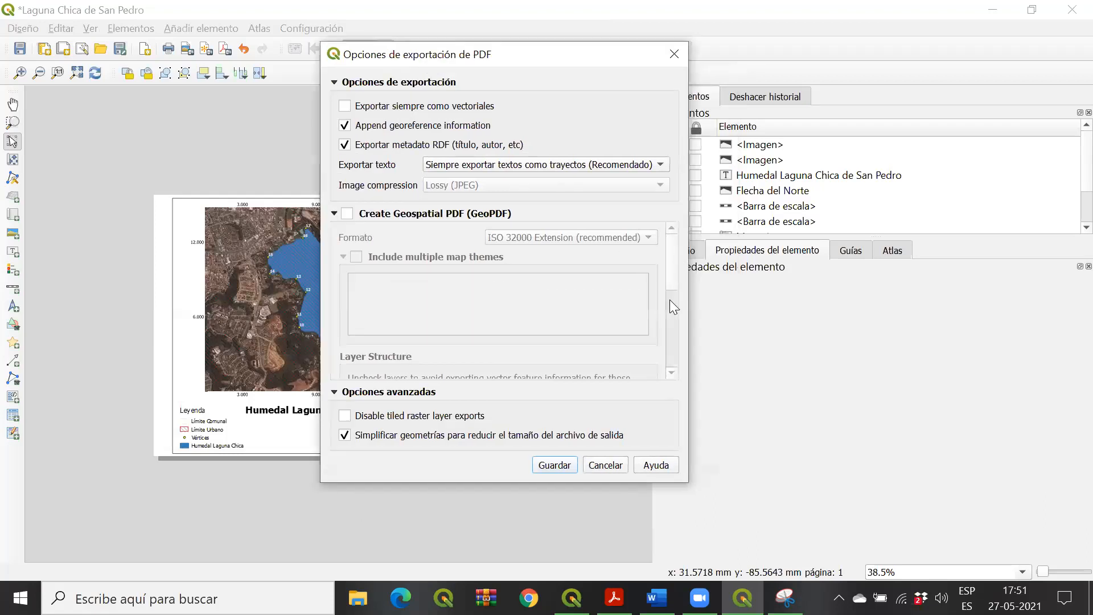
left_click(565, 465)
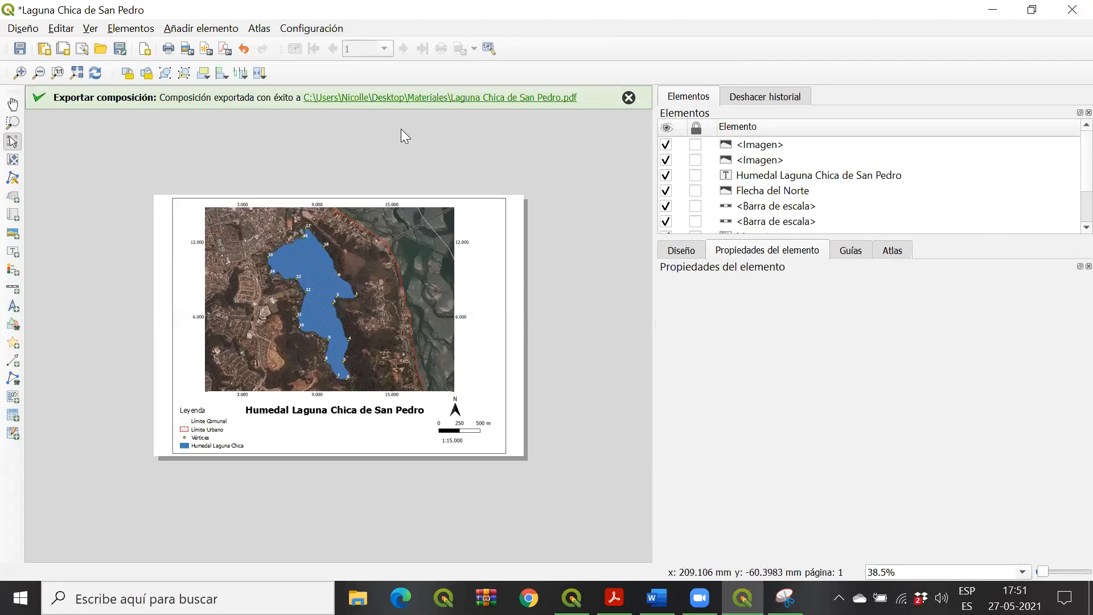
Step: Open the Materiales folder from the export's file link and enlarge the preview of the exported PDF
key("alt+Tab")
left_click(518, 202)
left_click(284, 99)
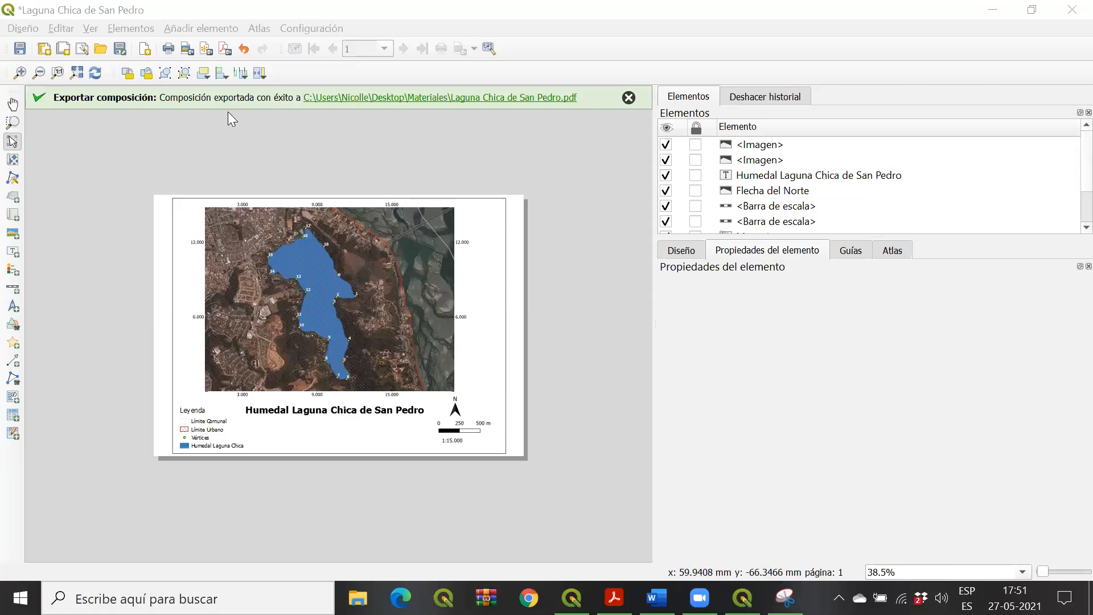
left_click(343, 97)
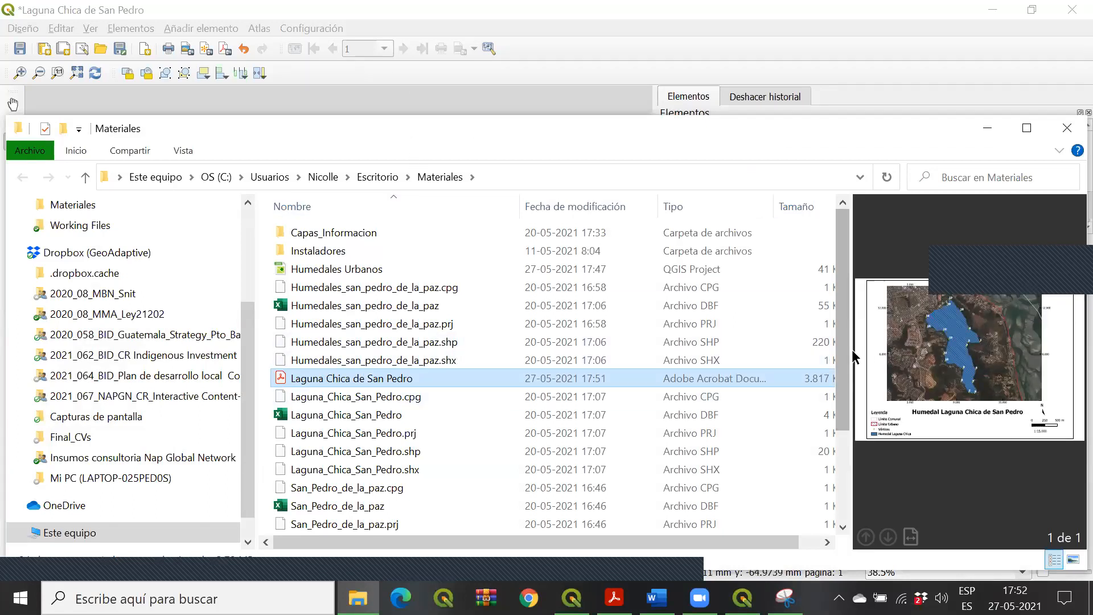
left_click_drag(852, 353, 732, 353)
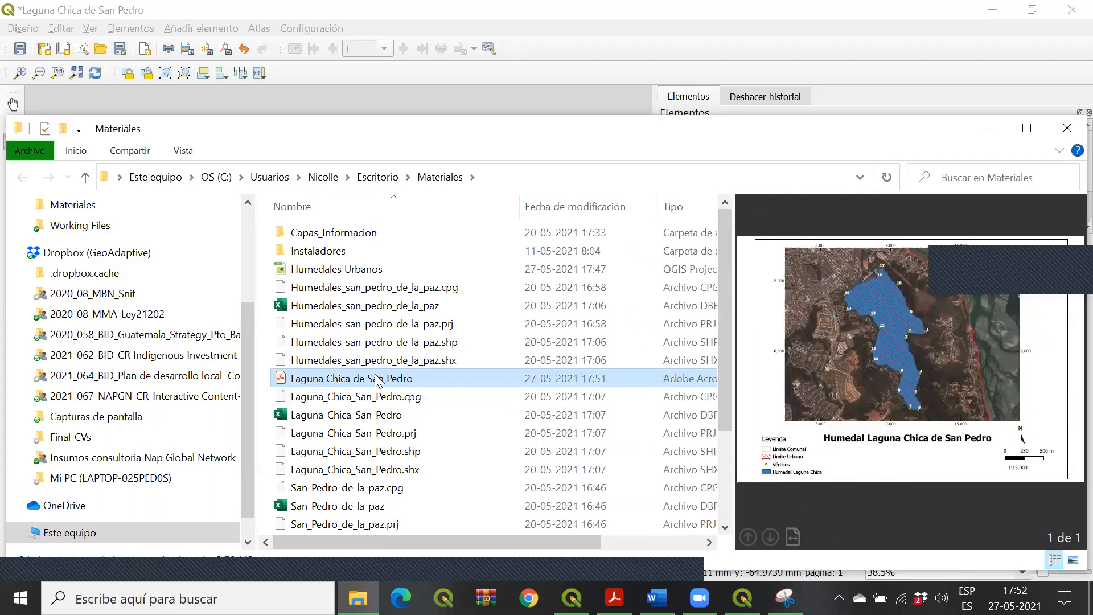
Step: Open the Laguna Chica de San Pedro PDF in Acrobat Reader, collapse the tools pane to examine the map, and close it
double_click(374, 380)
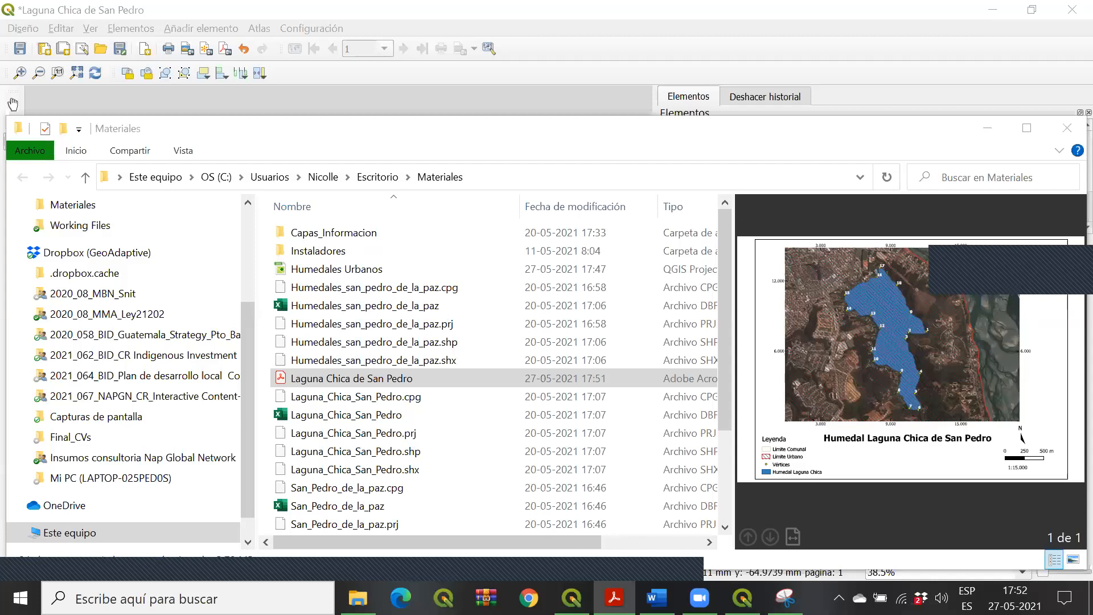
left_click(639, 27)
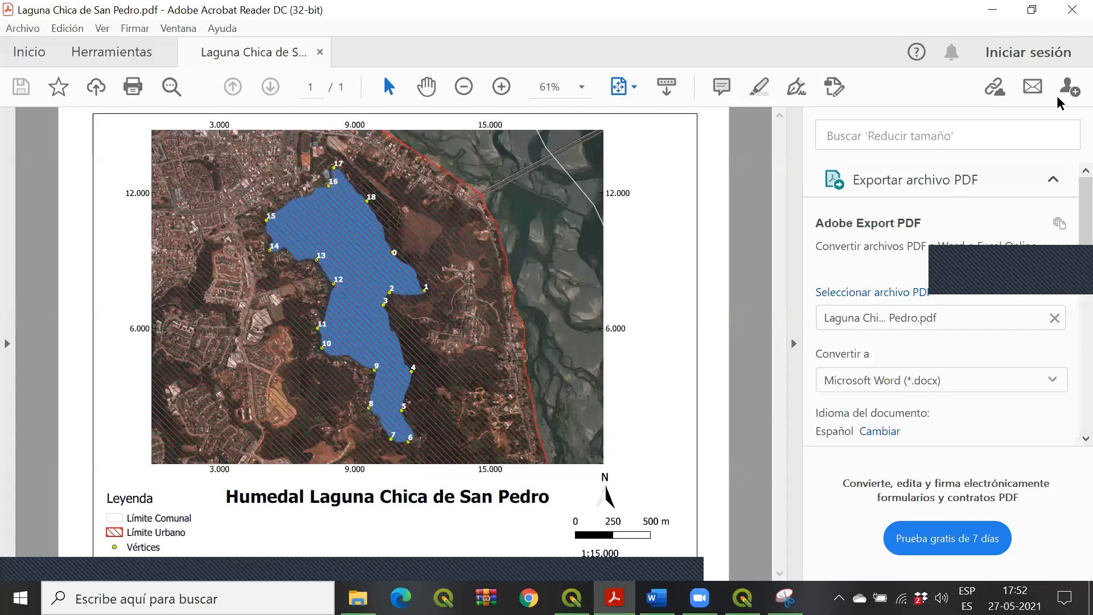
left_click(793, 345)
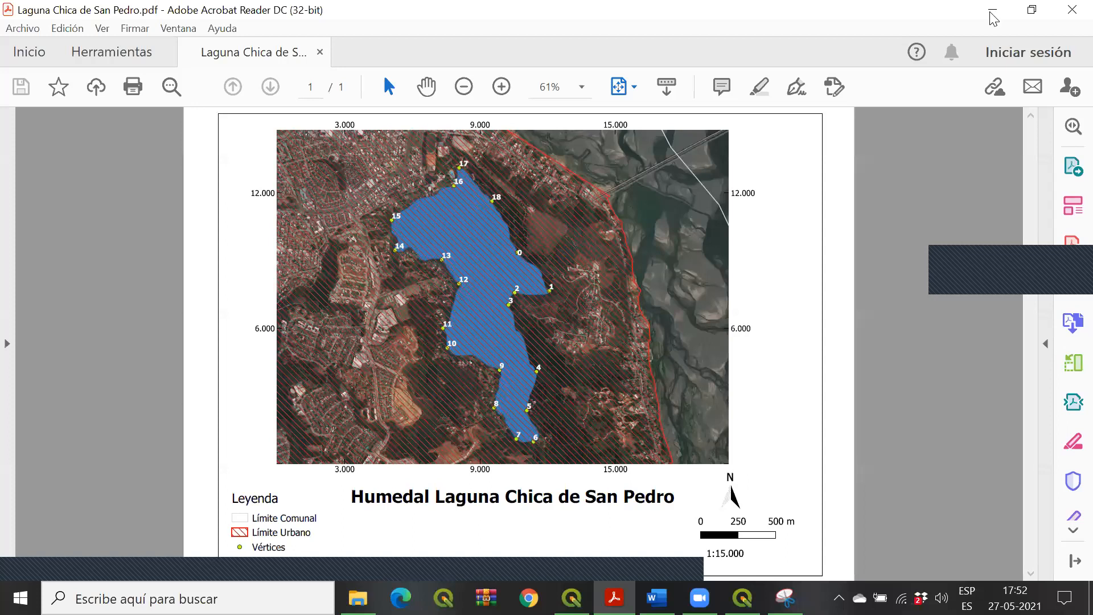
left_click(1072, 9)
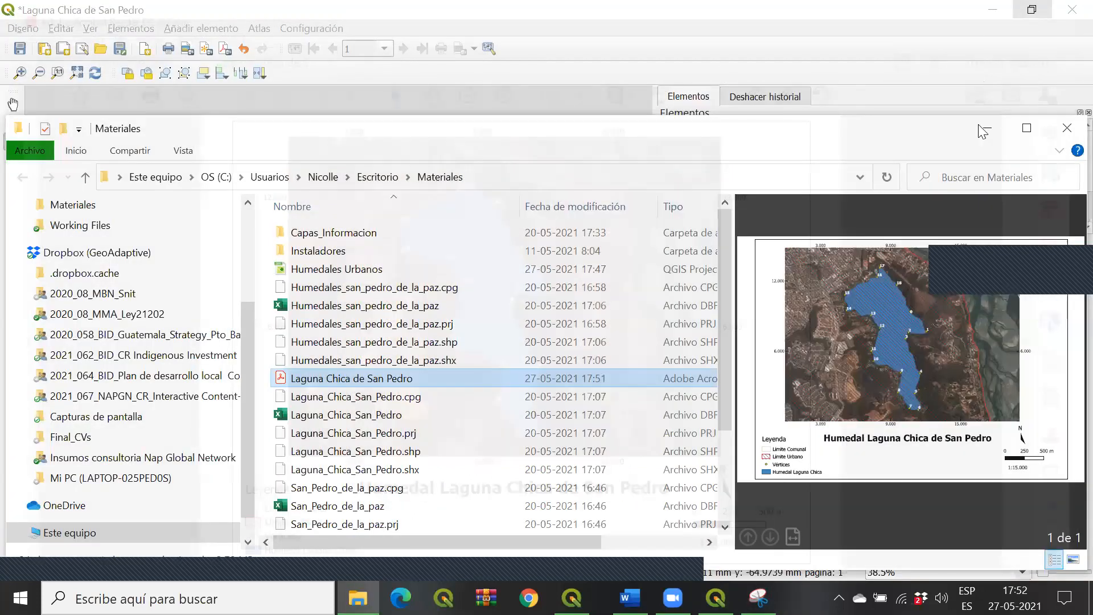
Step: Return to the QGIS layout and narrow the element panels to give the map page more room
key("alt+Tab")
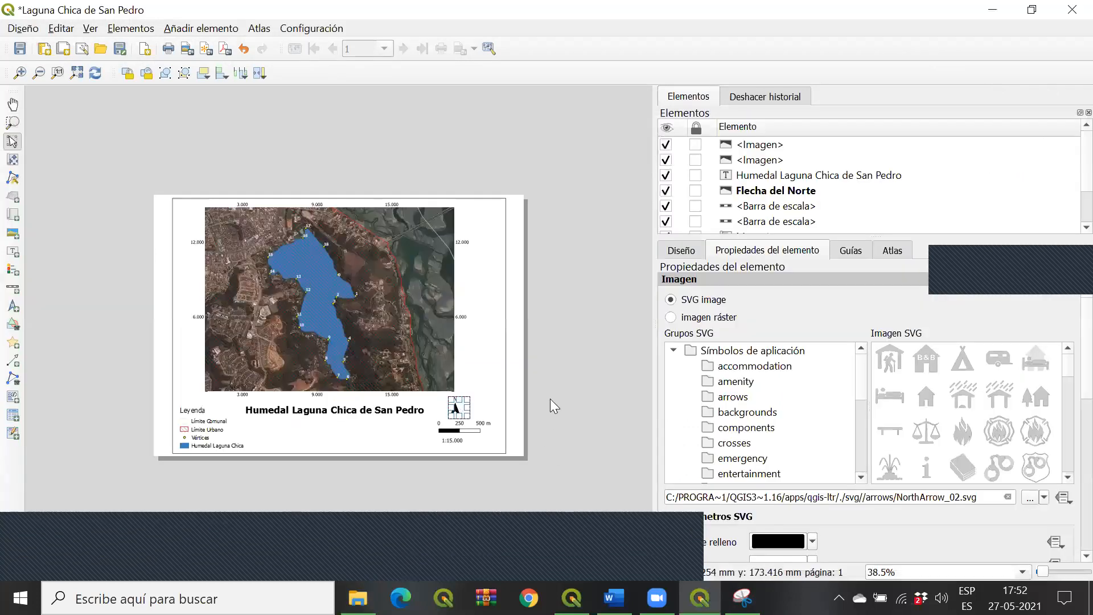
left_click(557, 378)
left_click_drag(653, 235, 894, 236)
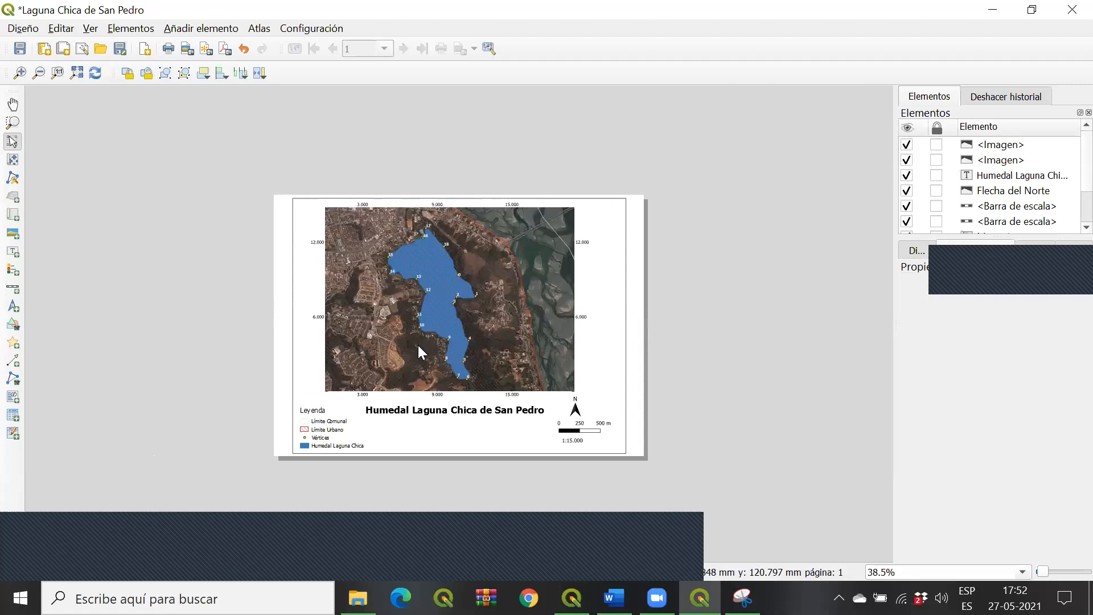
scroll(520, 433, "up", 1)
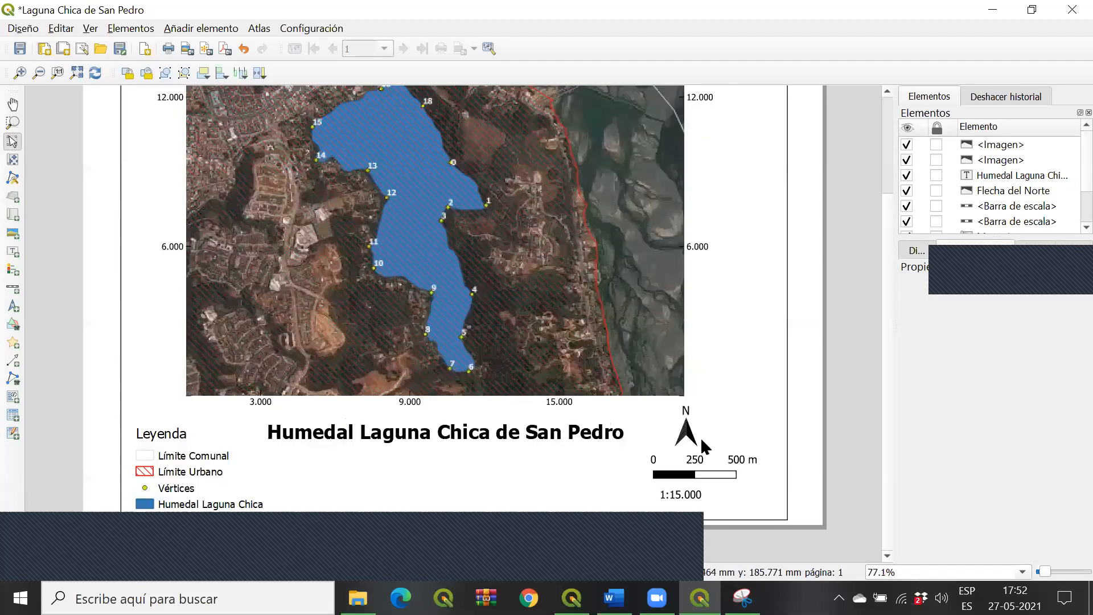
Step: Shift the north arrow slightly sideways, return it to its place above the scale bar, and deselect it
left_click(700, 436)
left_click_drag(724, 424, 731, 424)
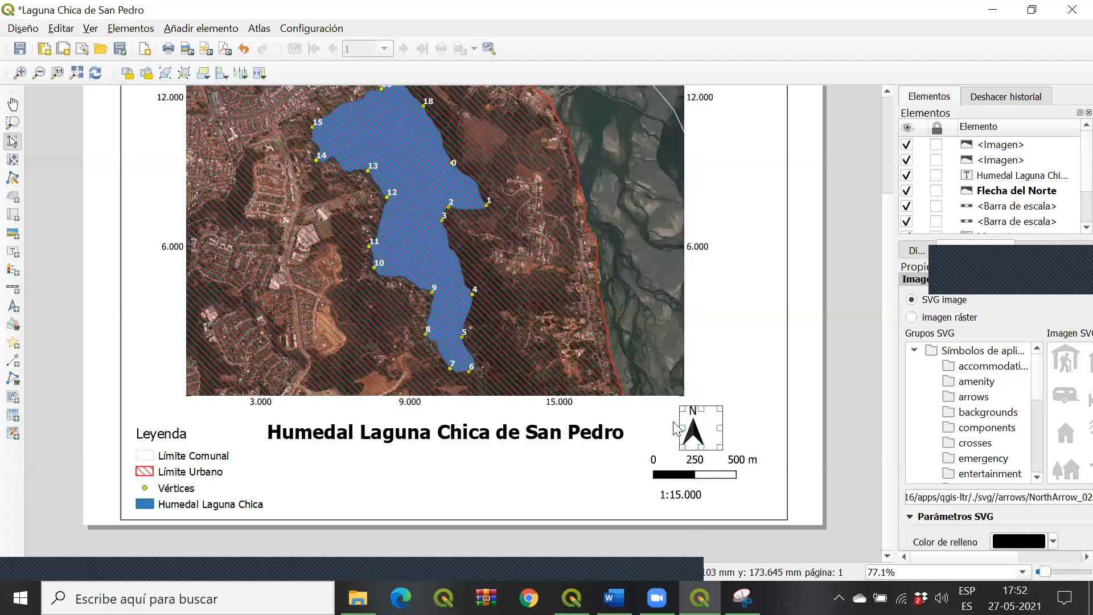
left_click_drag(693, 414, 686, 414)
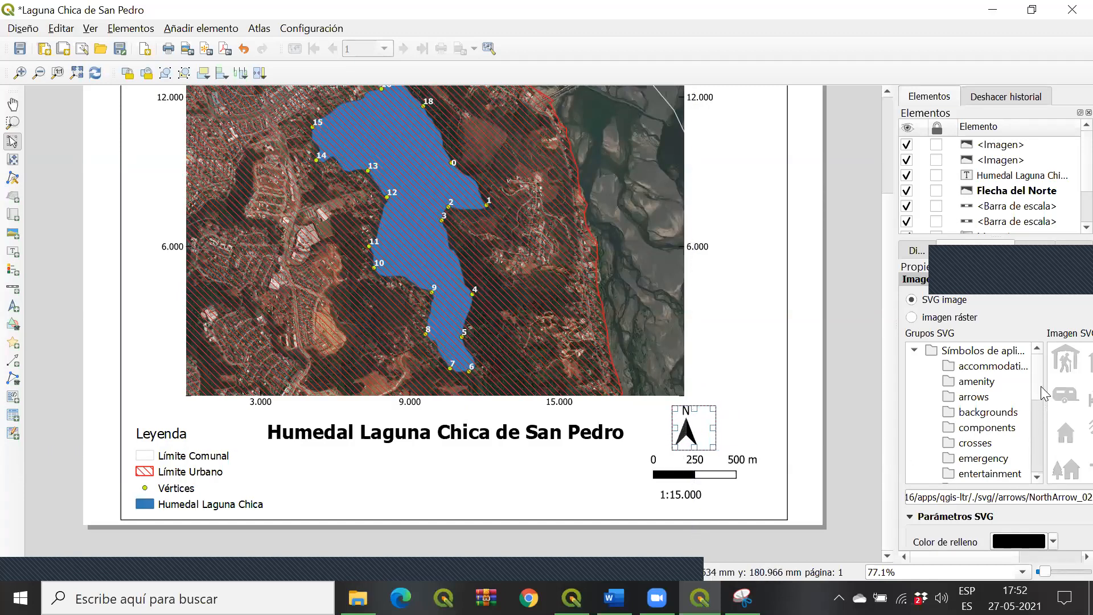
scroll(1039, 443, "down", 3)
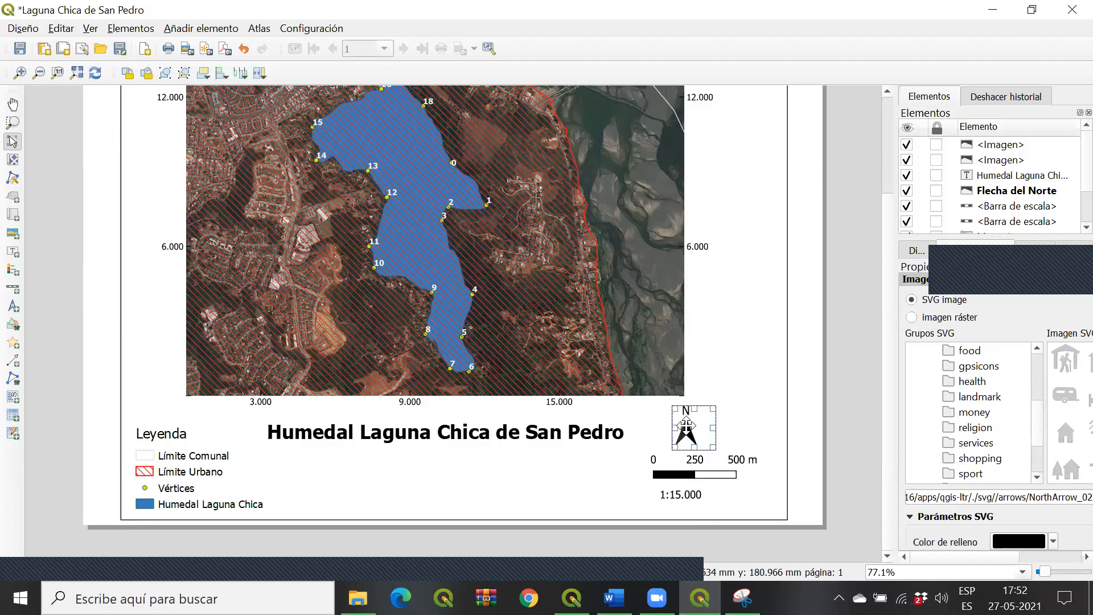
left_click(760, 436)
left_click(691, 431)
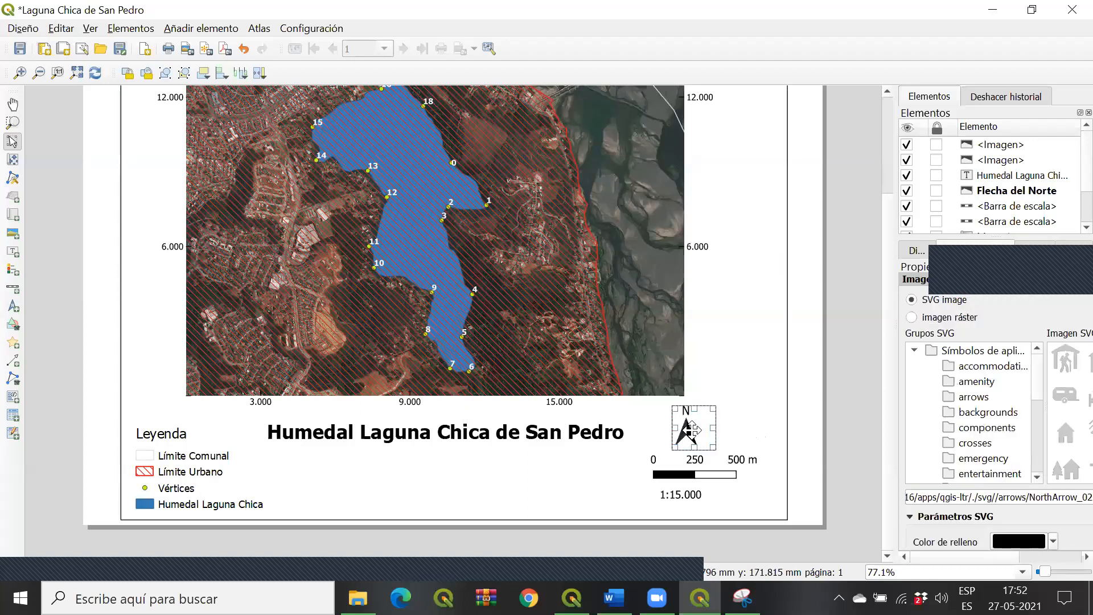
left_click(834, 375)
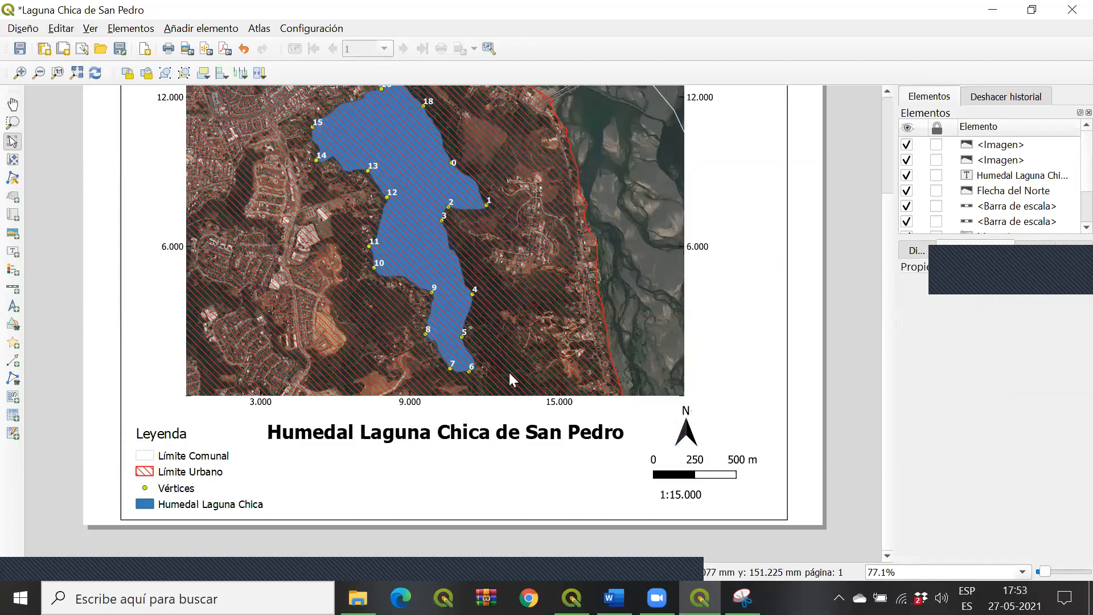
Step: Select the north arrow and try the NorthArrow_09 image from the arrows SVG group
scroll(509, 372, "up", 1)
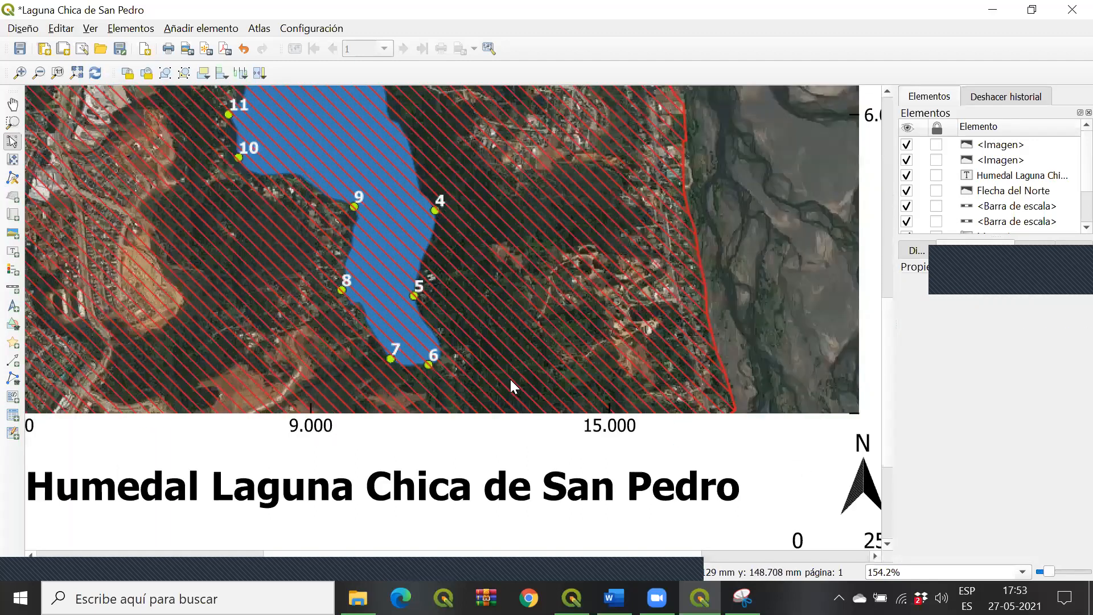
scroll(510, 379, "down", 1)
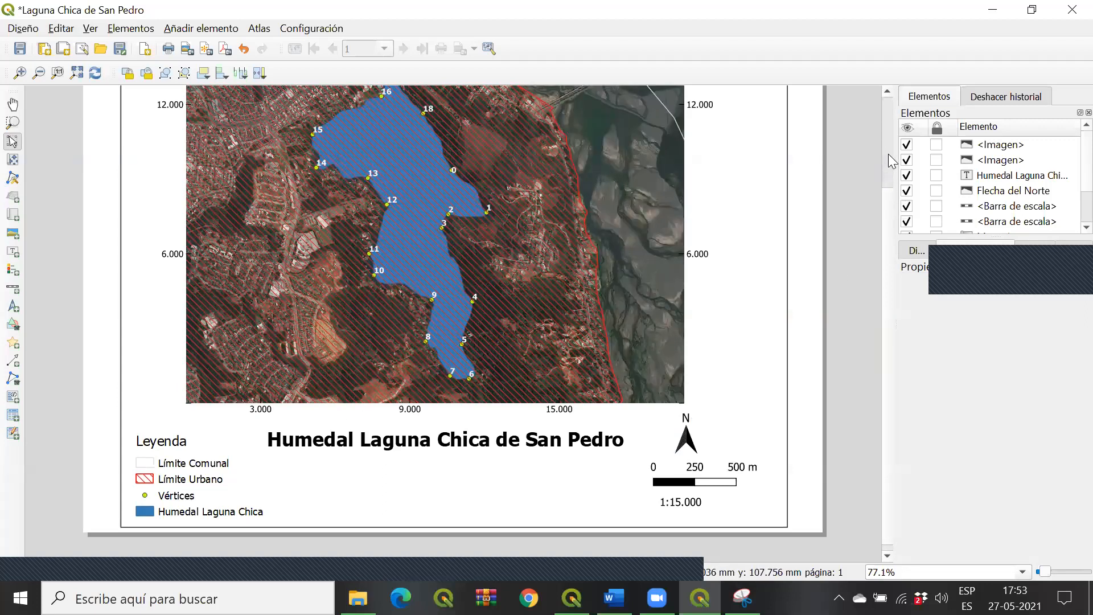
scroll(874, 240, "up", 1)
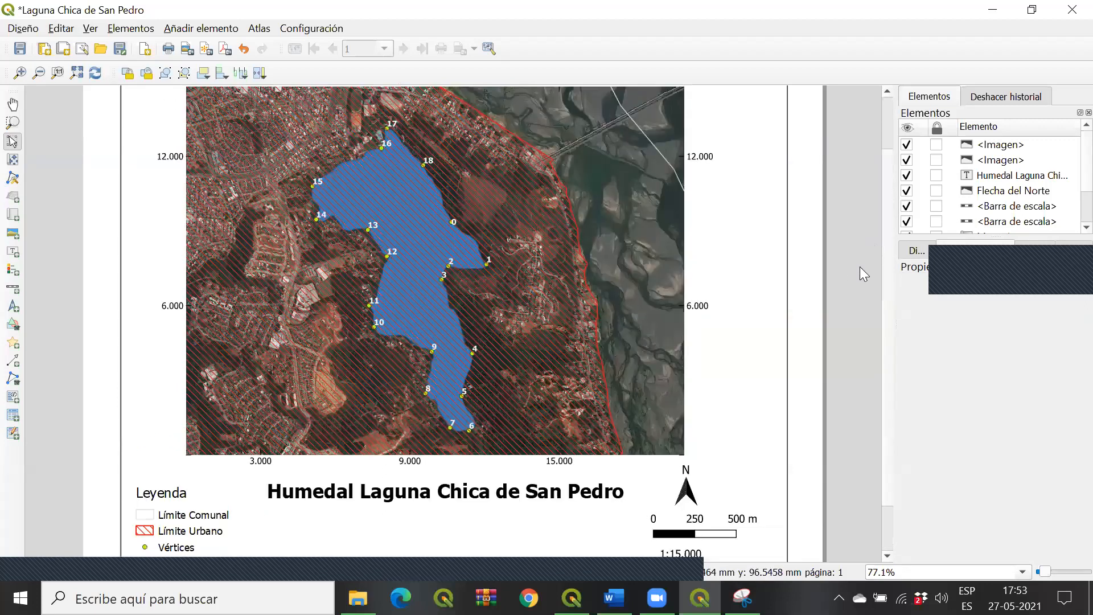
scroll(684, 447, "down", 1)
left_click(684, 450)
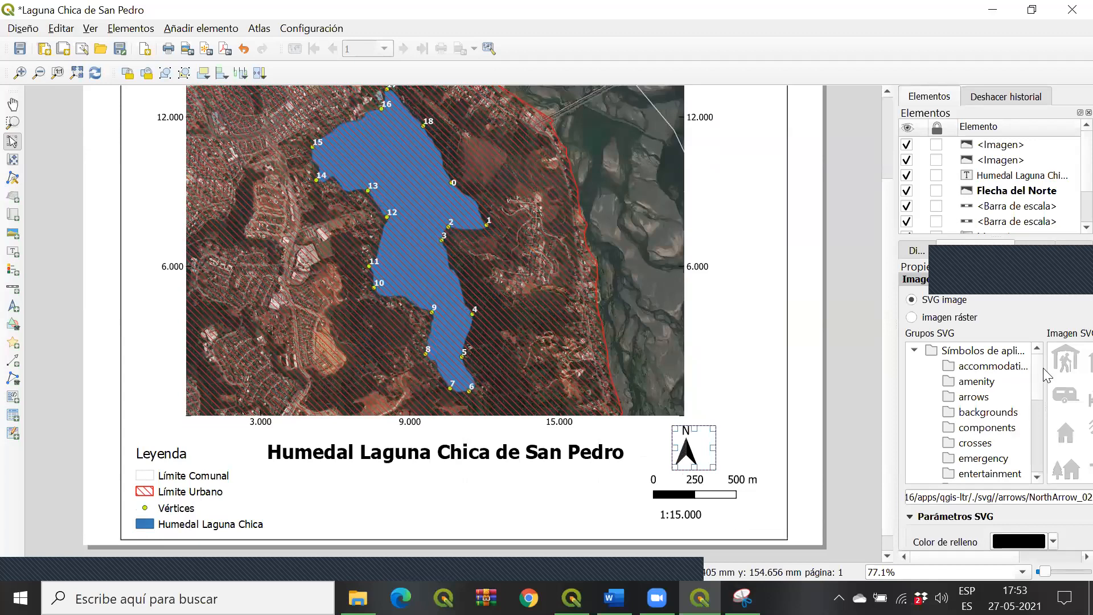
left_click_drag(1046, 376, 952, 367)
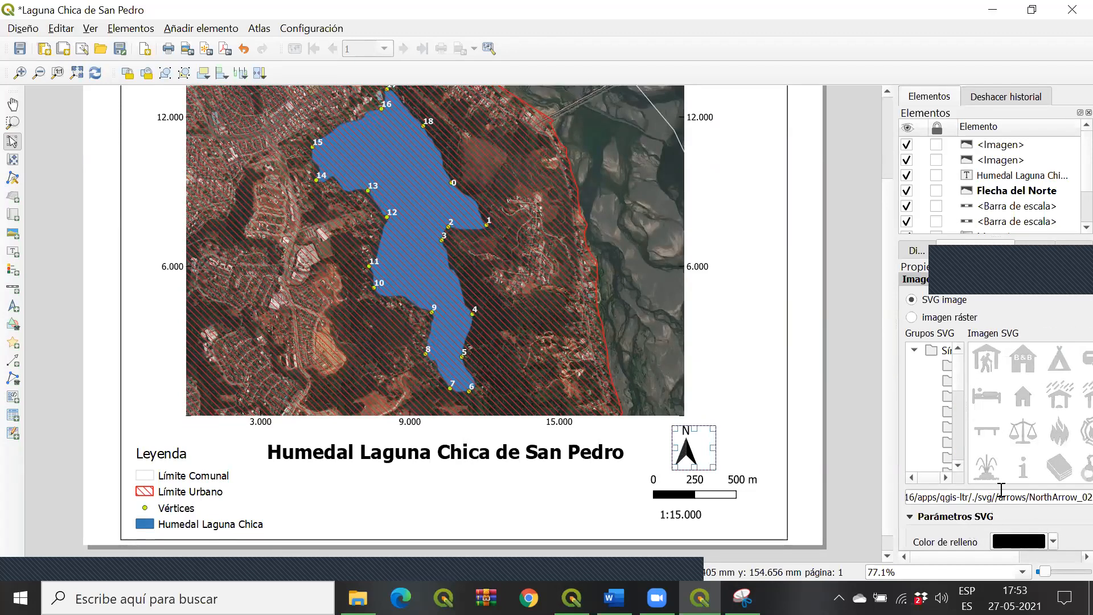
left_click_drag(969, 411, 930, 404)
left_click(990, 400)
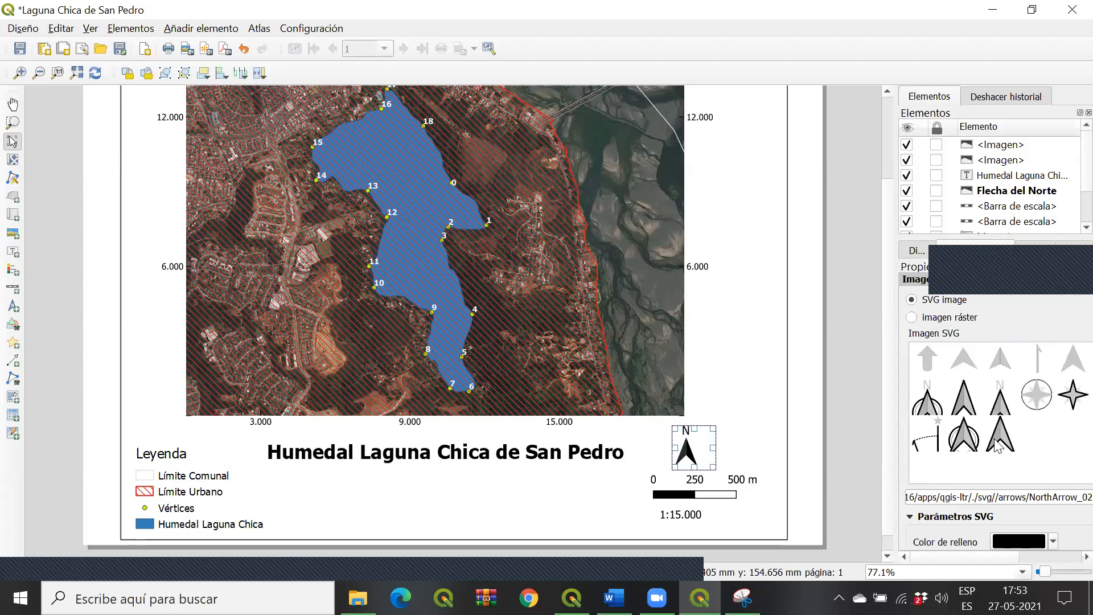
left_click(938, 450)
Step: Replace the north arrow's image with WindRose_02 from the wind_roses SVG group
left_click_drag(907, 410, 1035, 420)
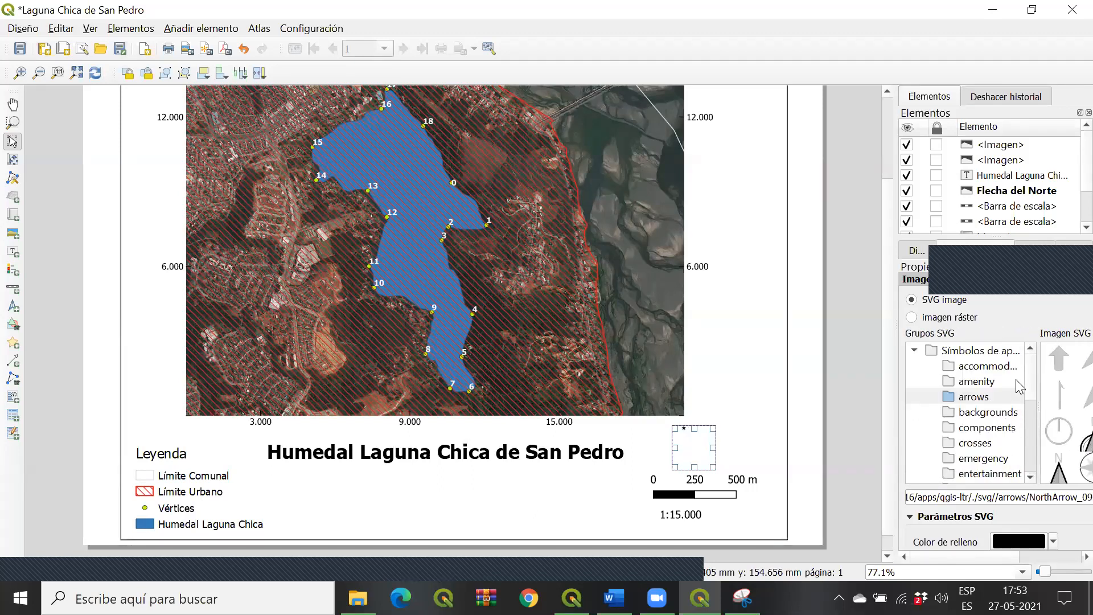
scroll(1019, 387, "down", 5)
left_click(1001, 459)
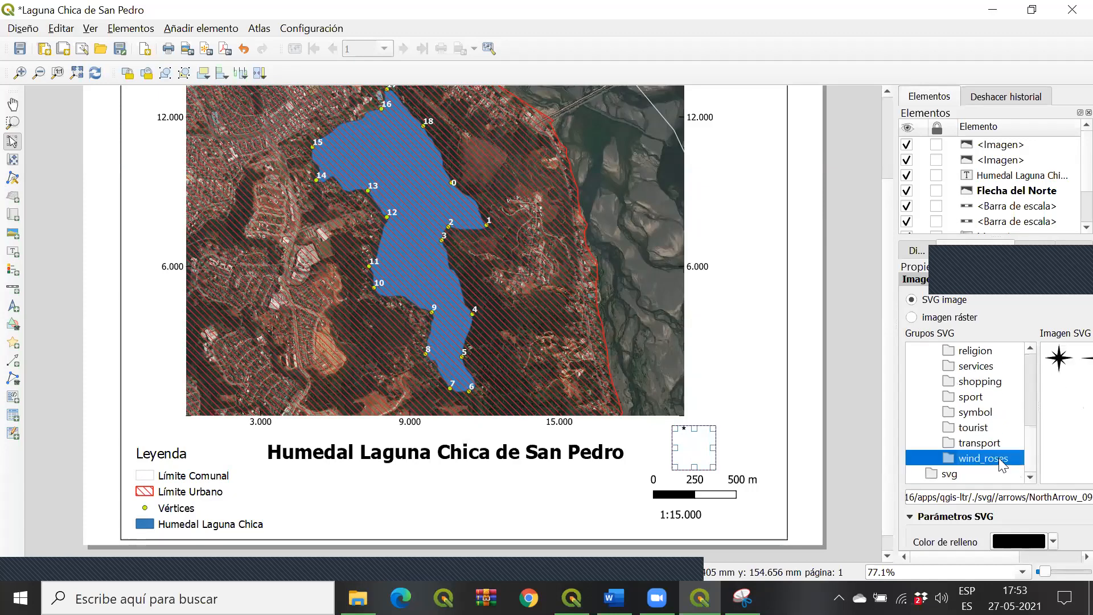
left_click_drag(1036, 428, 972, 421)
left_click(1032, 359)
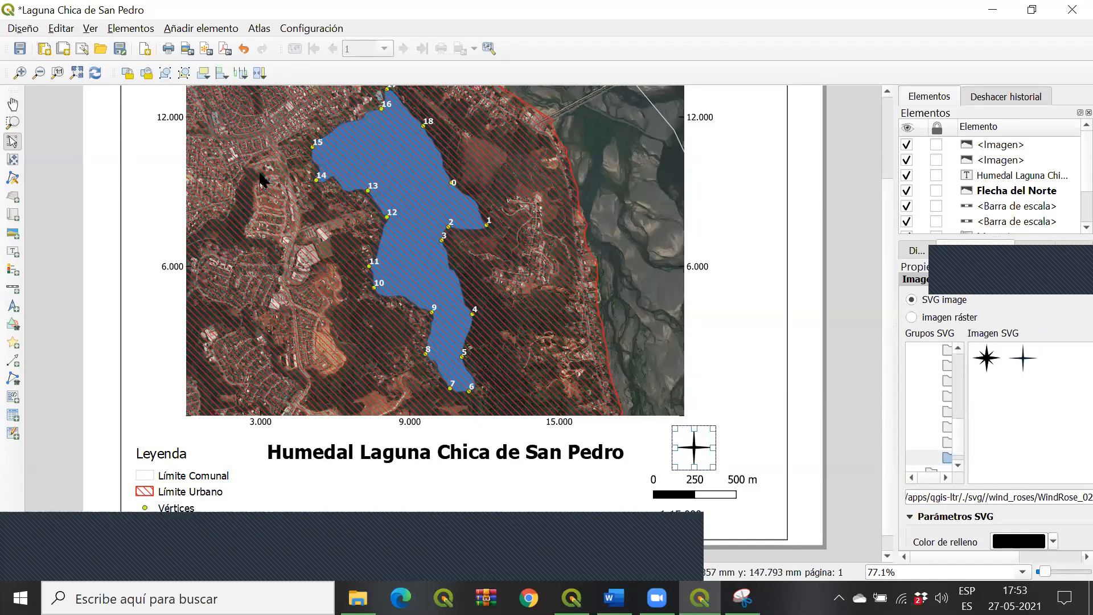
Step: Save the project and export the layout to PDF again, overwriting Laguna Chica de San Pedro with the default export options
left_click(15, 51)
left_click(221, 53)
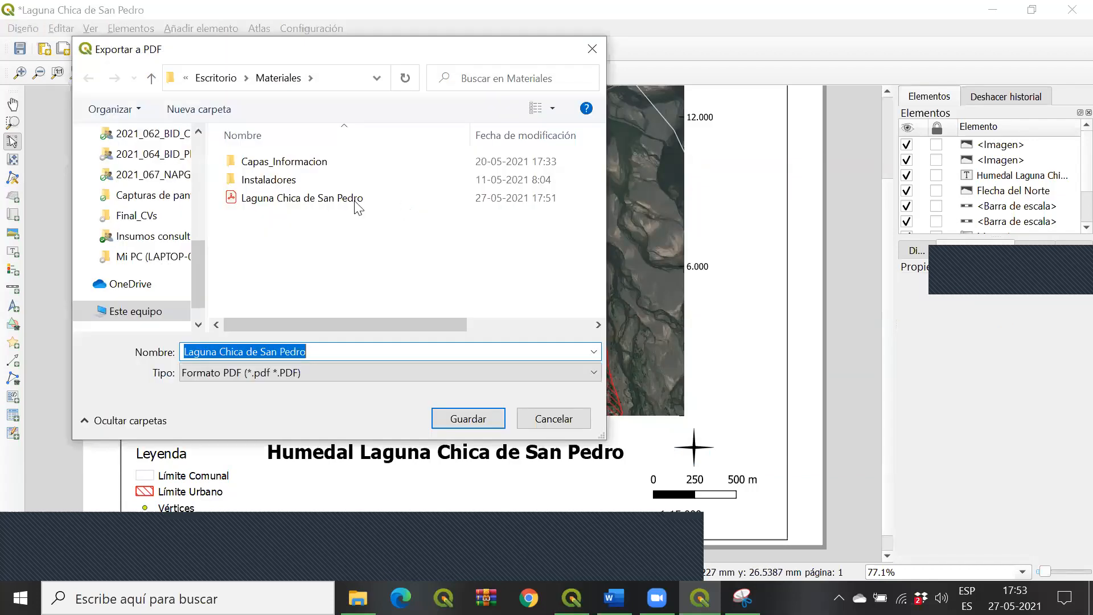
left_click(356, 199)
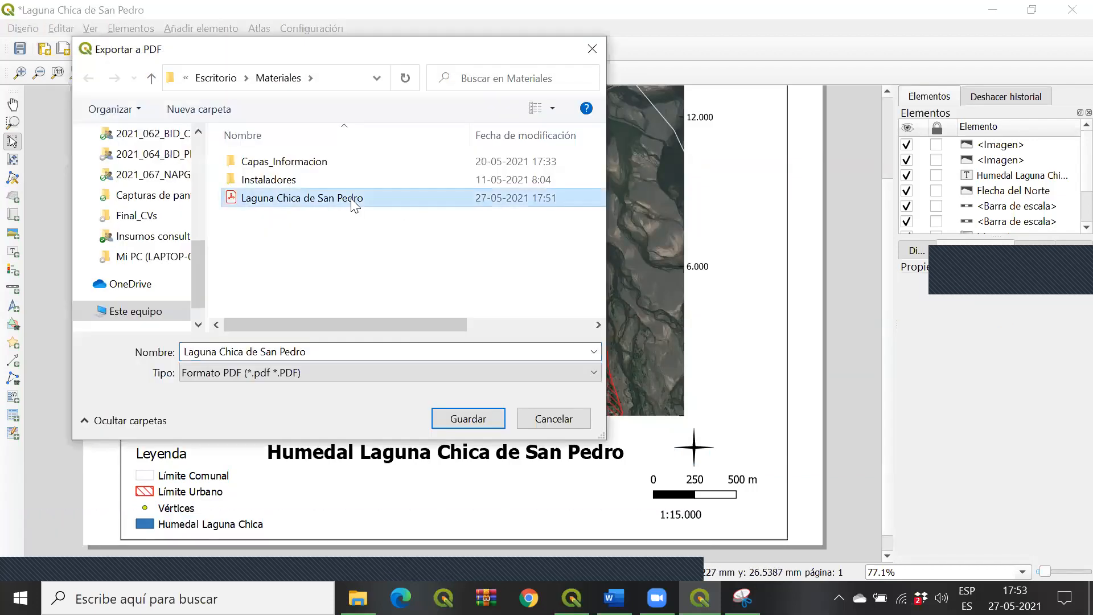
left_click(486, 419)
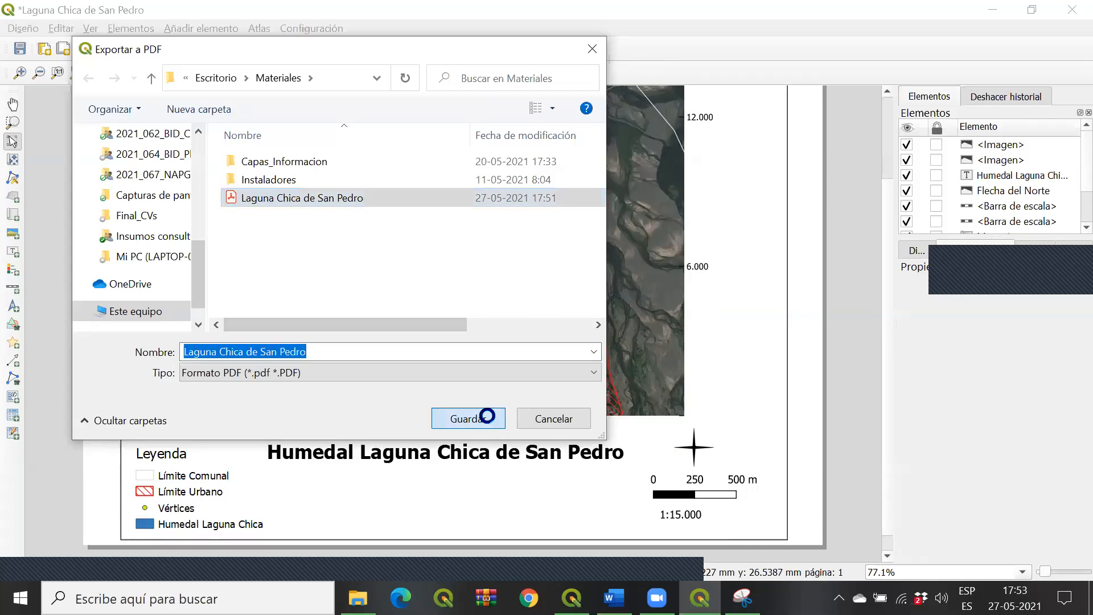
left_click(605, 302)
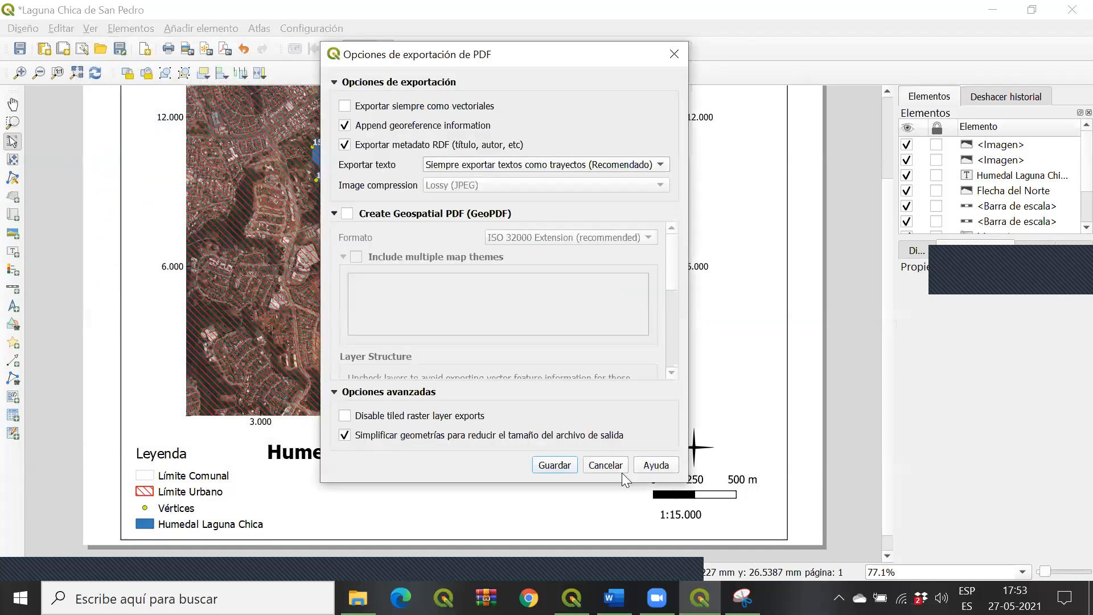
left_click(552, 465)
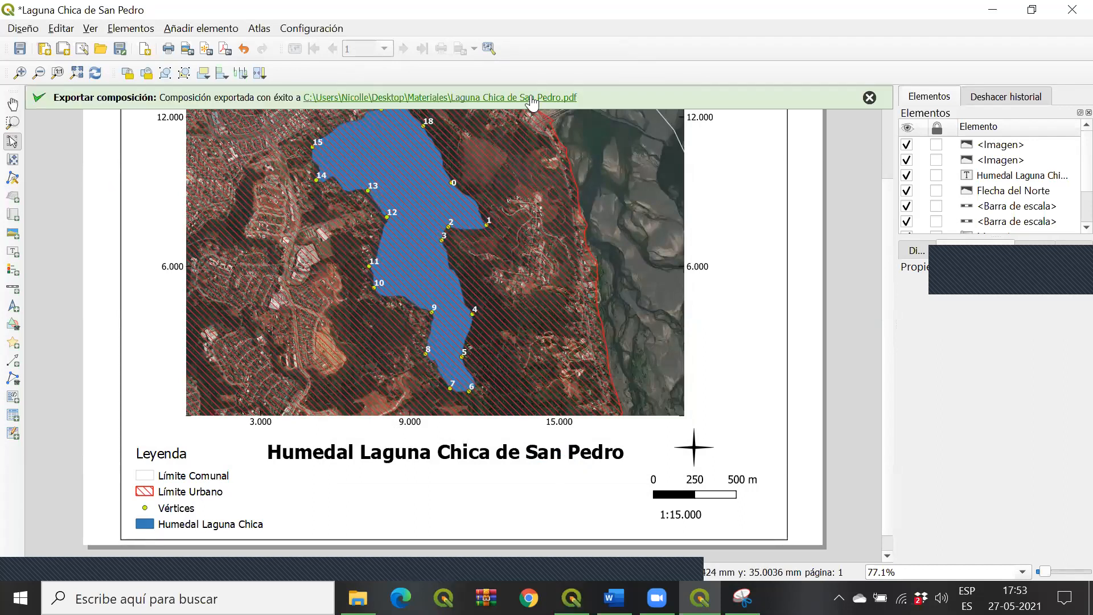
Step: Open the re-exported Laguna Chica de San Pedro PDF from the Materiales folder to check the new north symbol
left_click(530, 98)
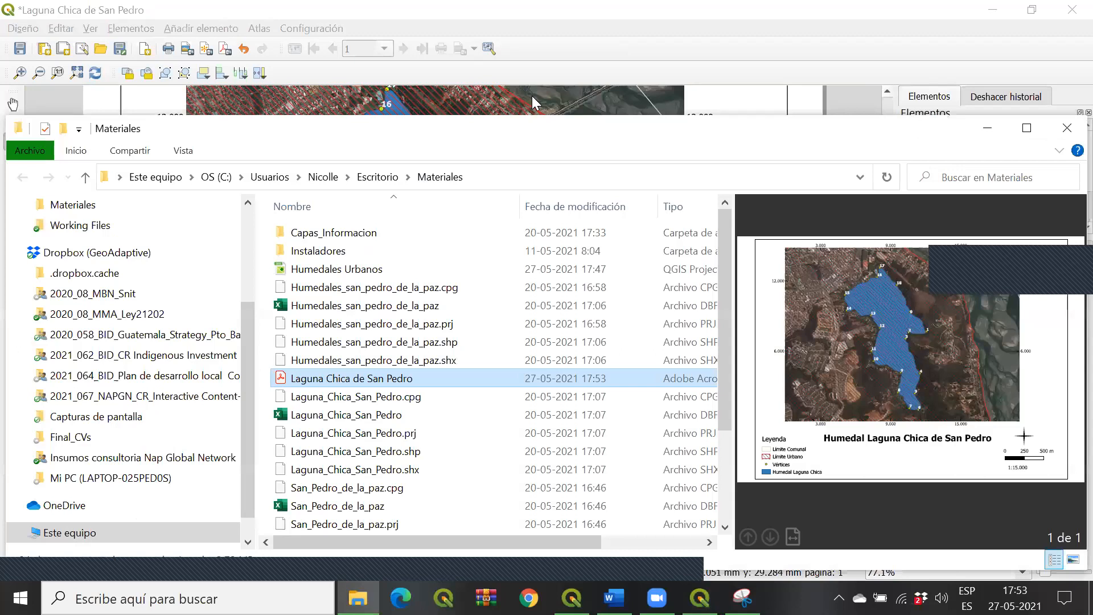
double_click(343, 383)
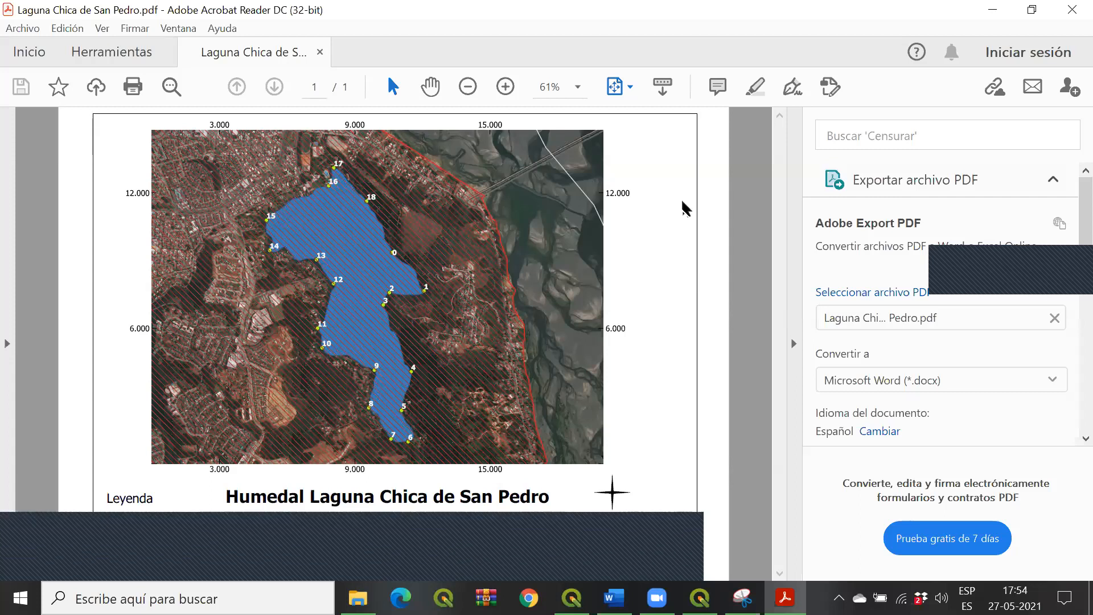
Step: Close the Laguna Chica de San Pedro PDF, Acrobat Reader and the Materiales folder window to return to the QGIS layout
left_click(320, 52)
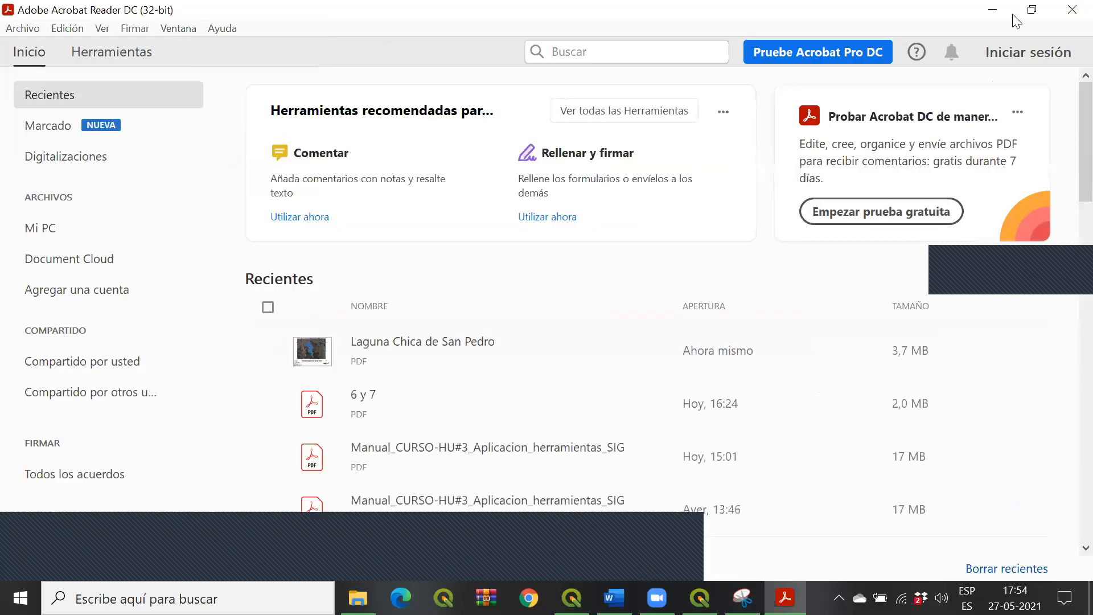
left_click(1072, 9)
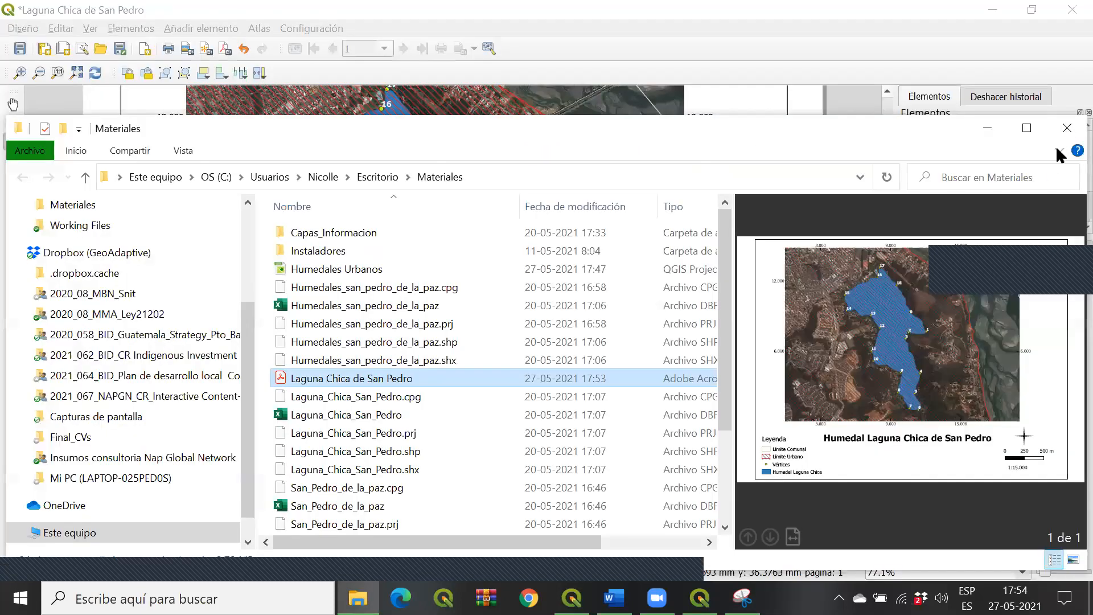
left_click(1073, 117)
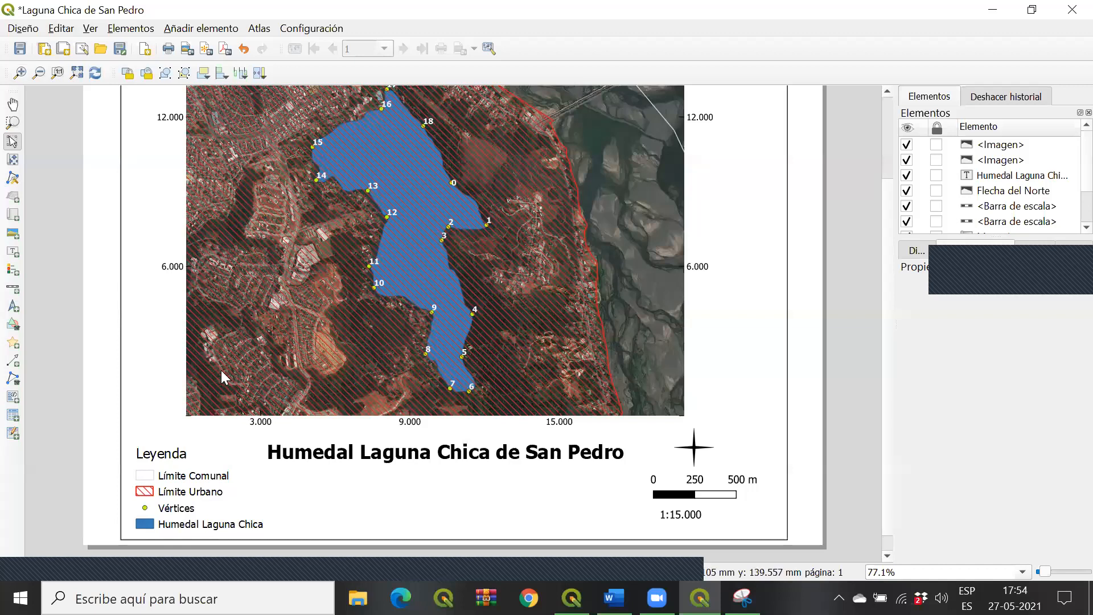
left_click(38, 73)
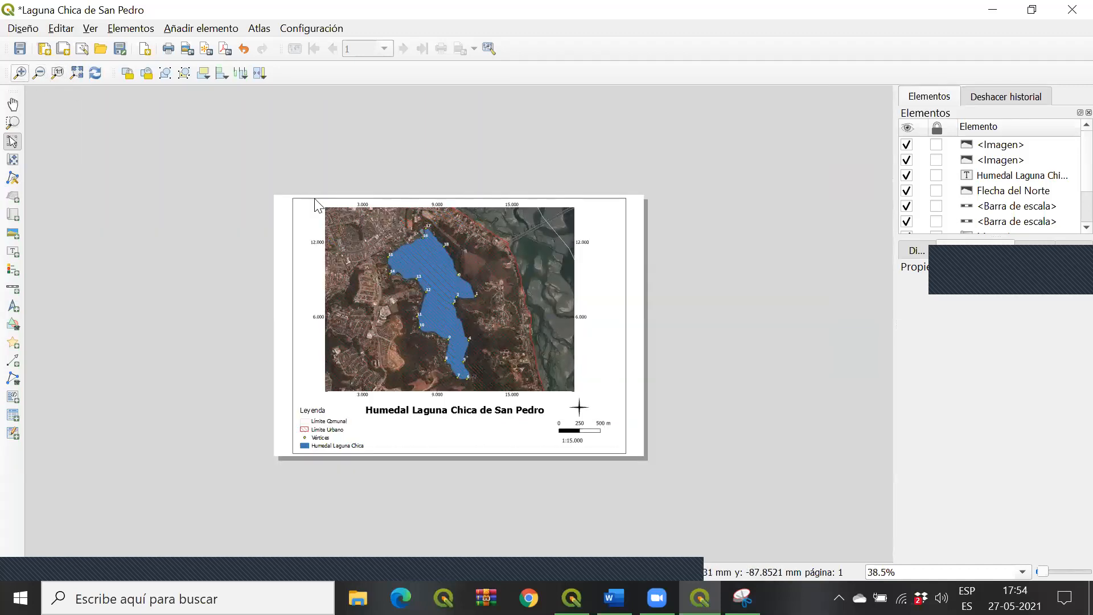
scroll(440, 367, "up", 1)
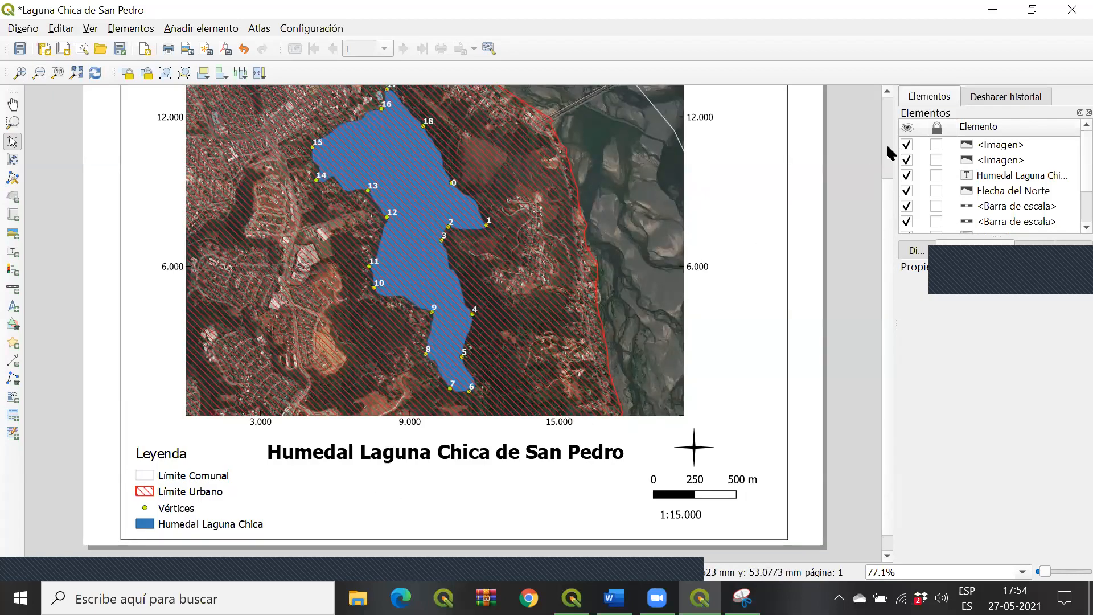
scroll(891, 154, "up", 2)
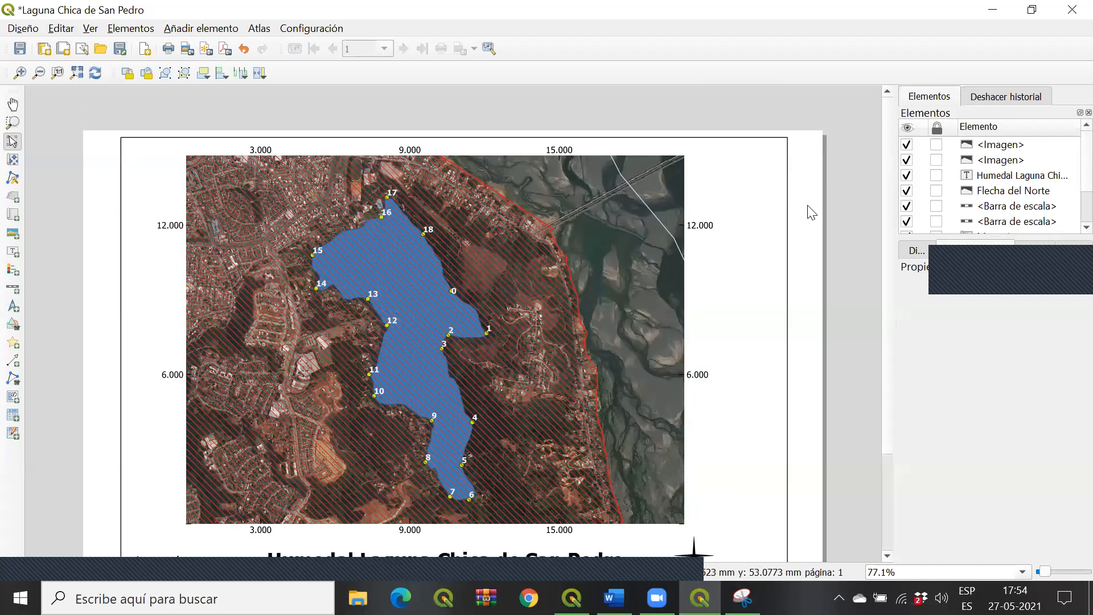
scroll(886, 142, "down", 3)
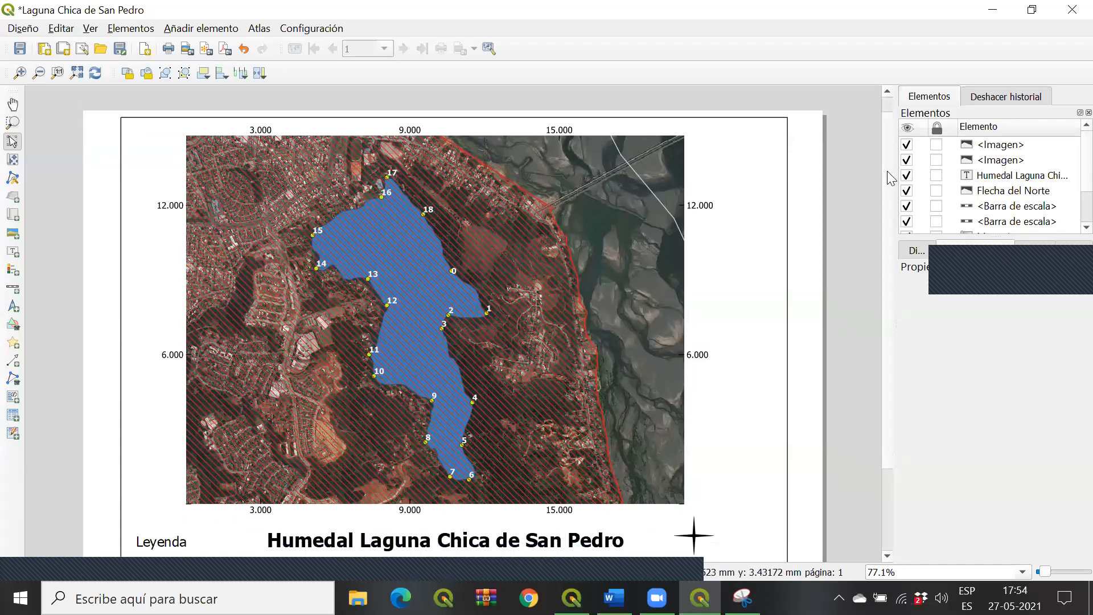
scroll(886, 148, "up", 3)
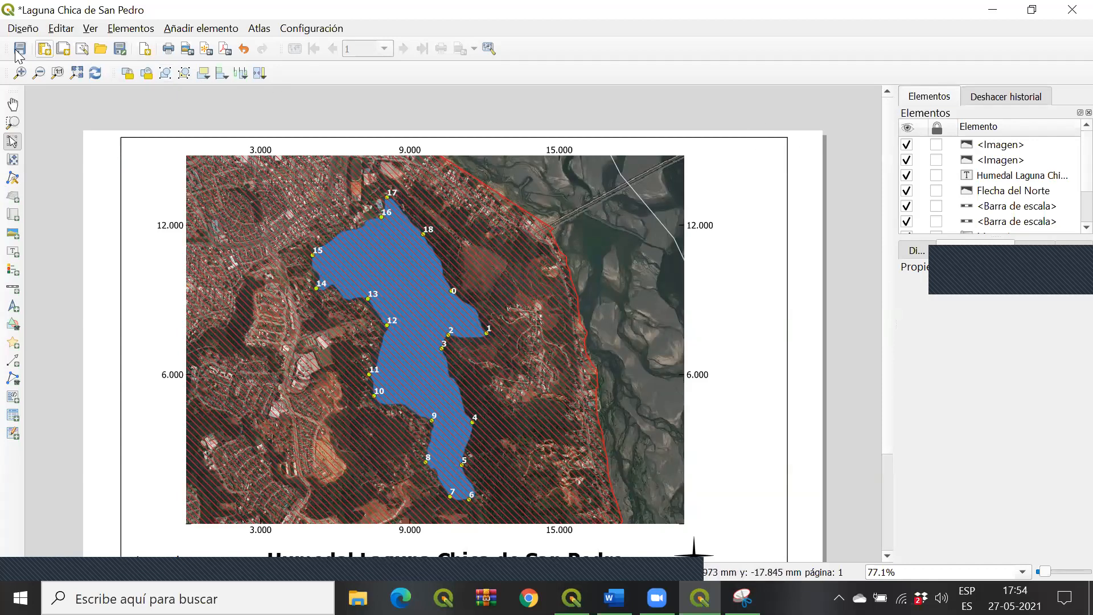
left_click(22, 28)
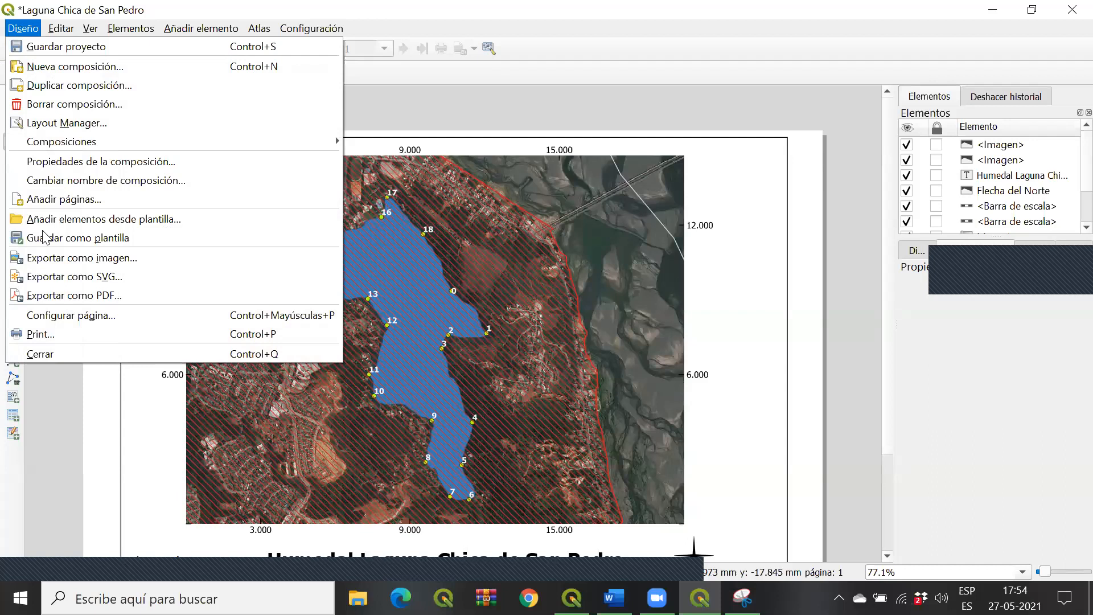
mouse_move(78, 141)
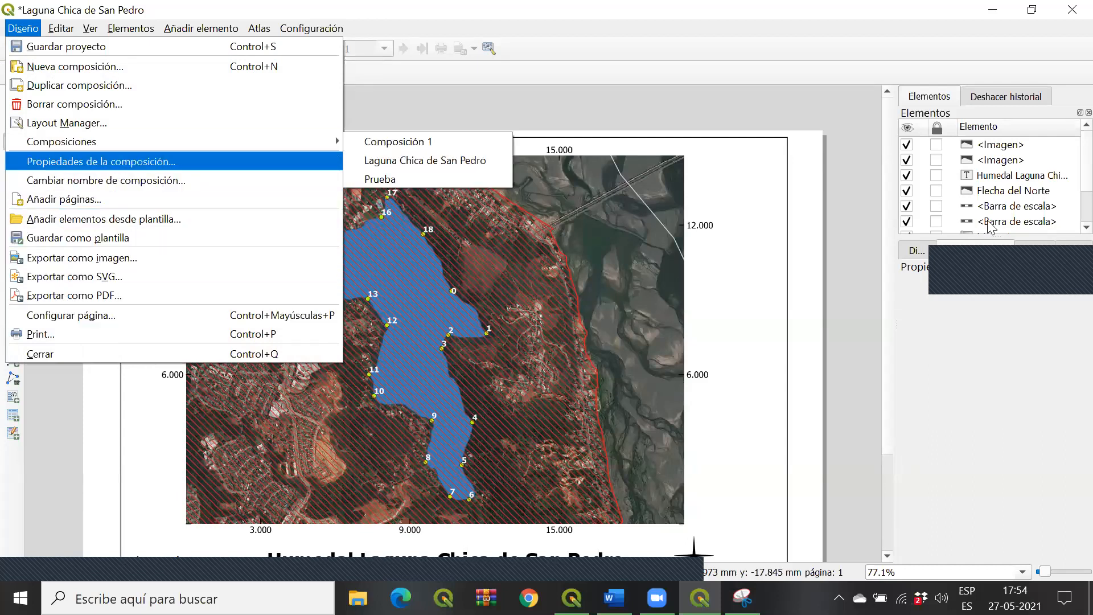
left_click(795, 259)
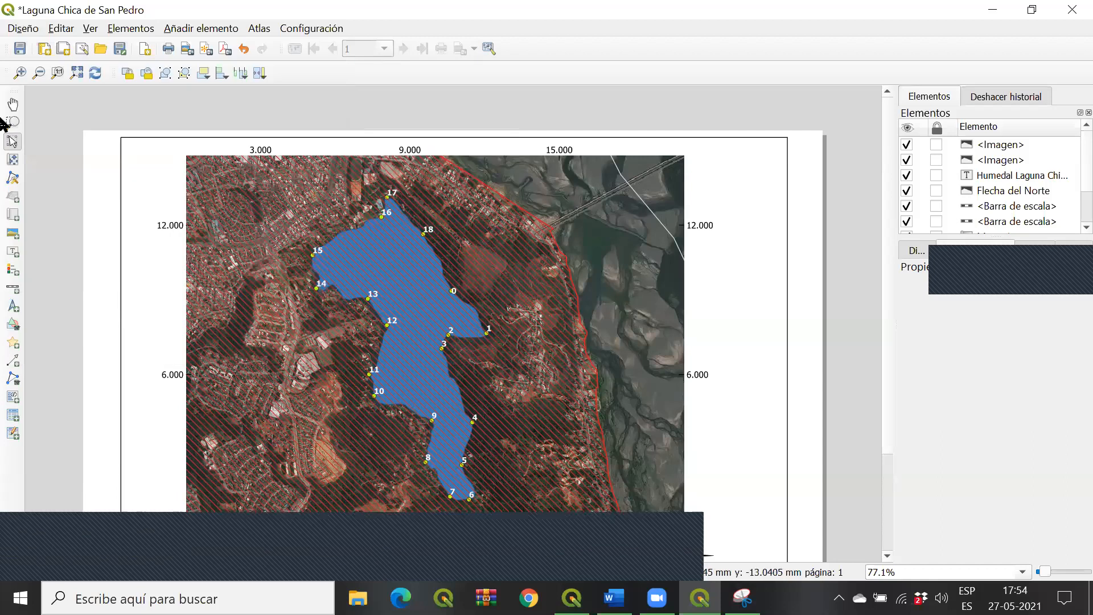
right_click(791, 239)
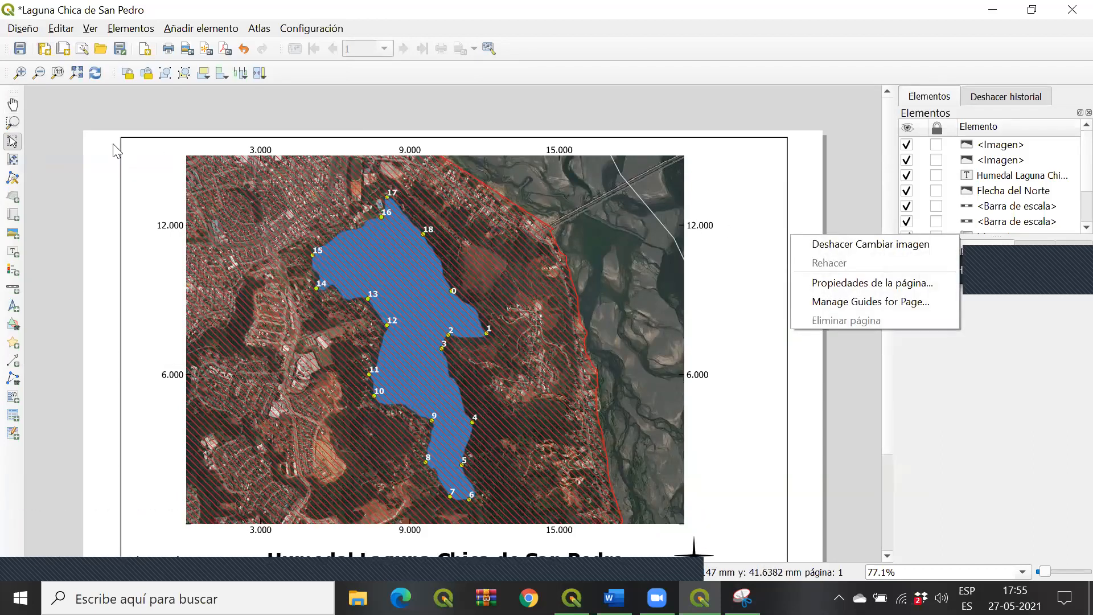
scroll(276, 294, "down", 1)
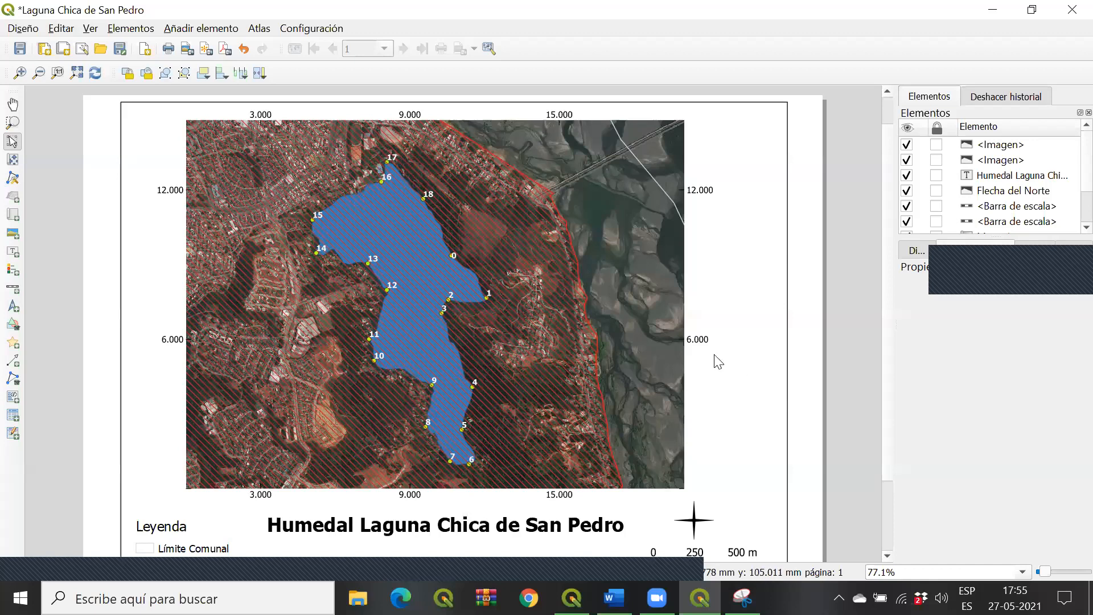
Step: Inspect the properties of the page's rectangular frame and of the main map, then clear the selection
left_click(686, 323)
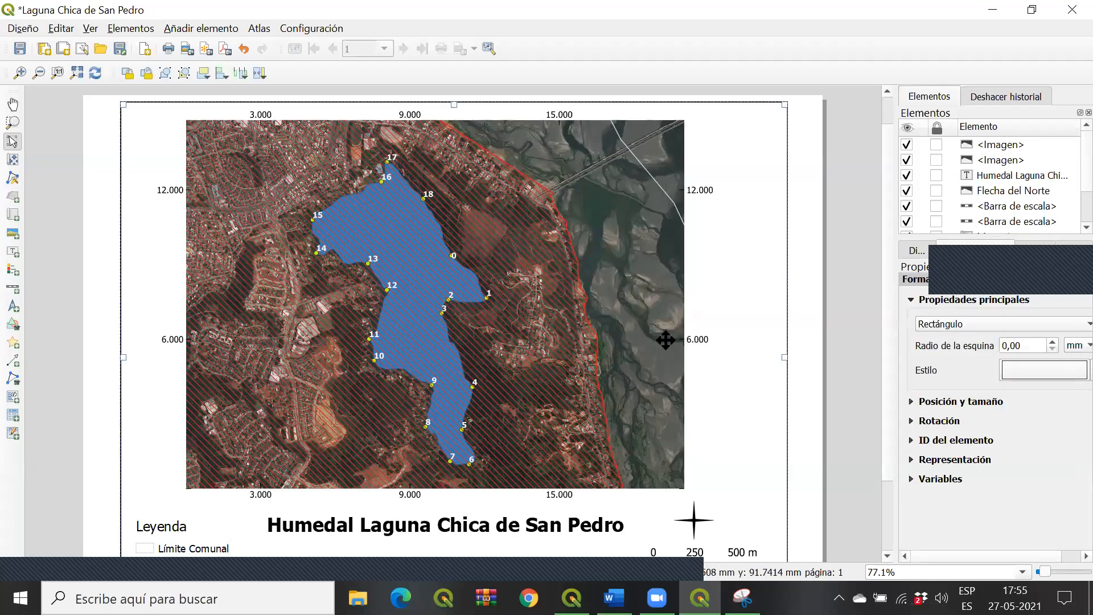
left_click(665, 340)
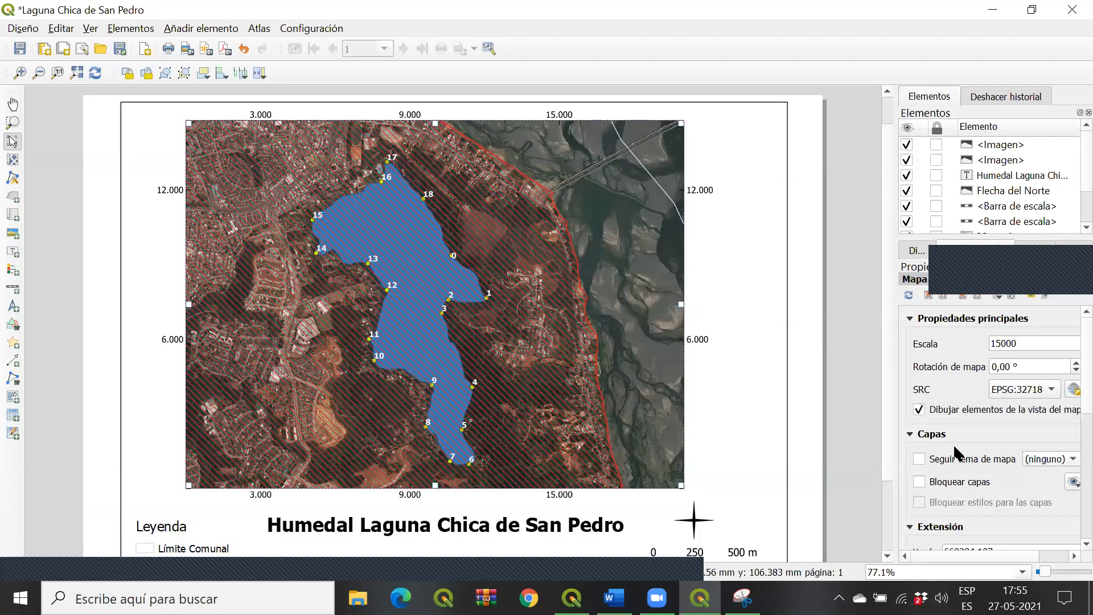
left_click(794, 160)
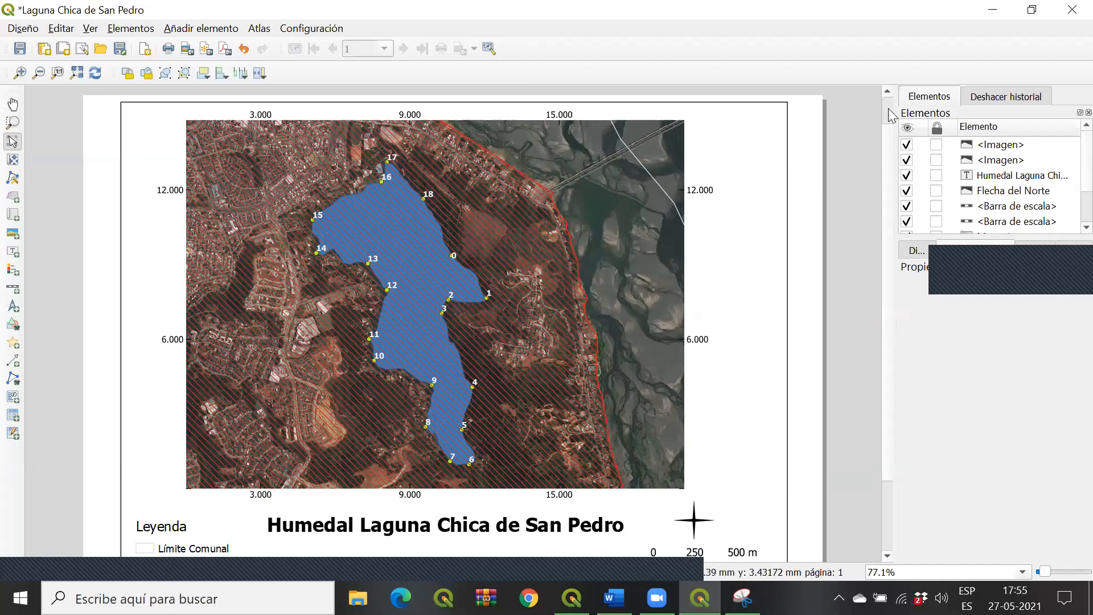
Step: Inspect the properties of the Humedal Laguna Chica de San Pedro title label and of the frame around the layout elements
scroll(888, 108, "up", 1)
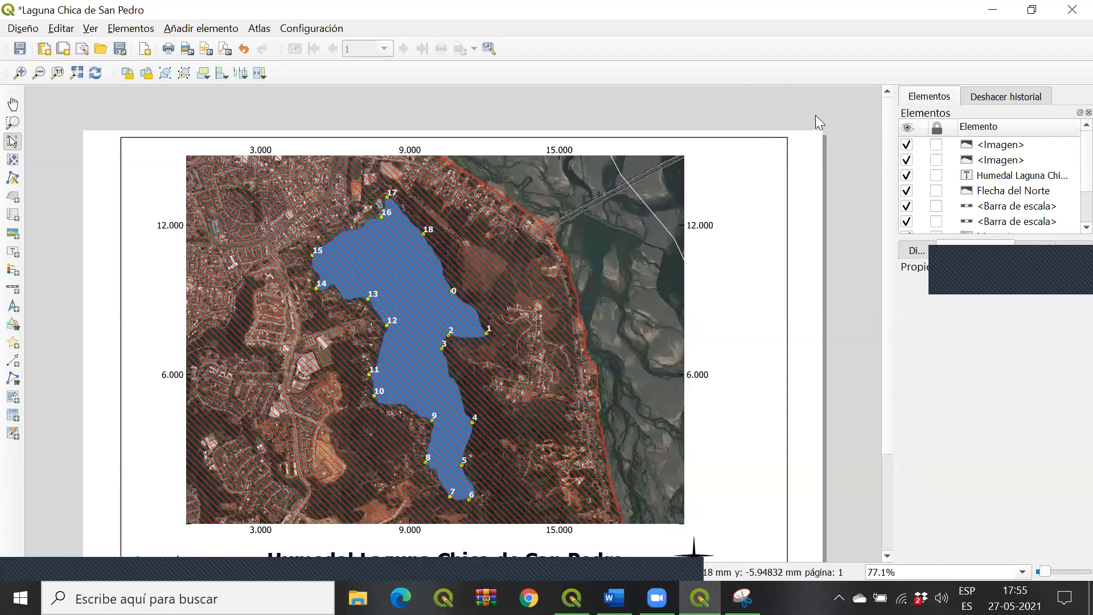
left_click_drag(888, 113, 890, 180)
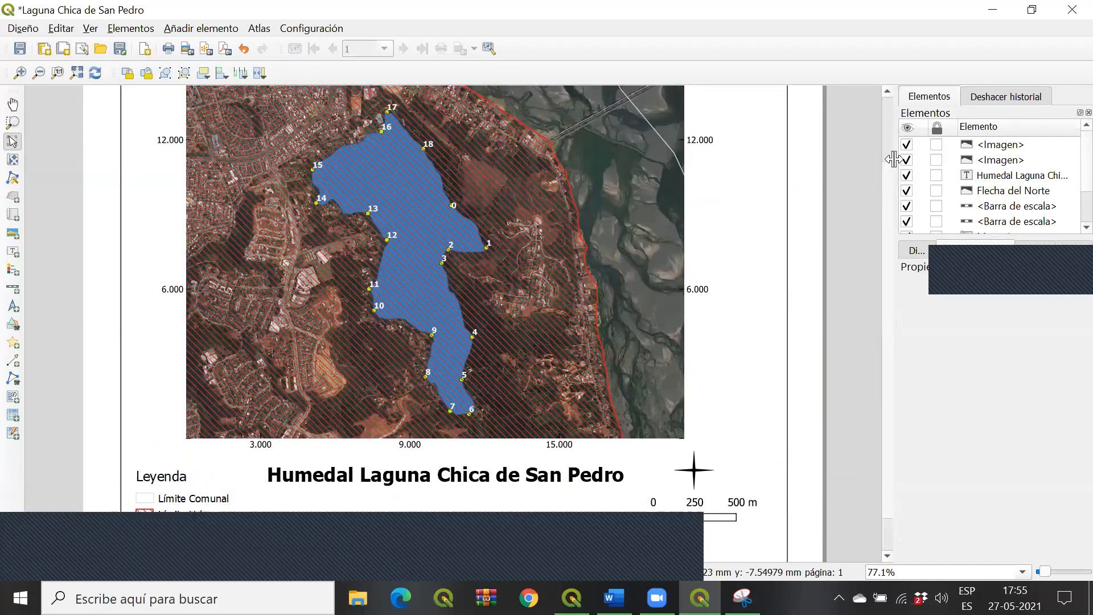
scroll(94, 101, "up", 1)
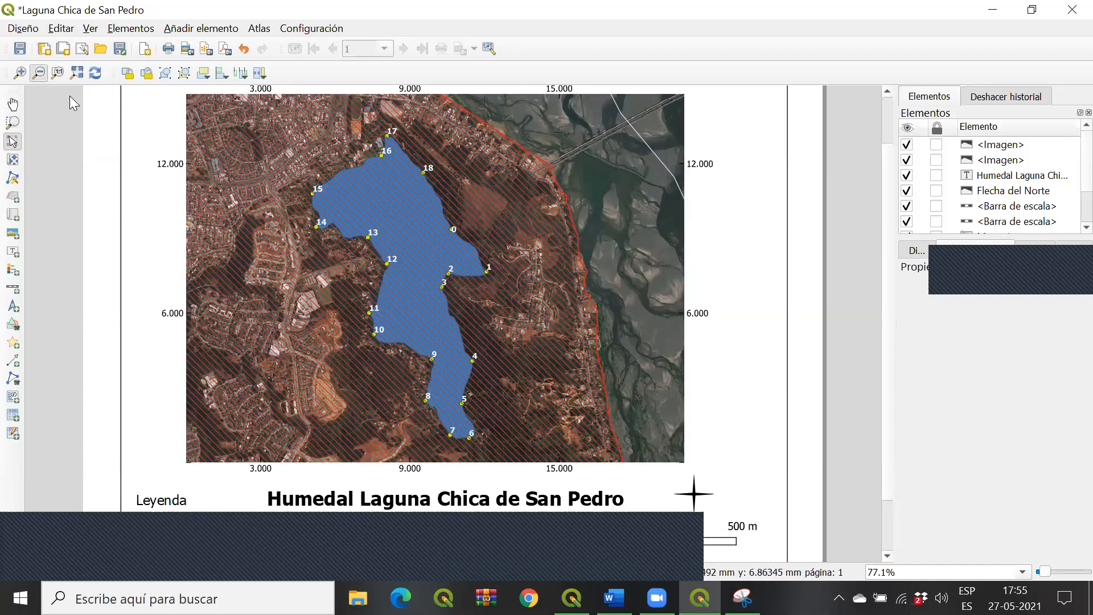
scroll(529, 441, "up", 1)
scroll(522, 441, "down", 1)
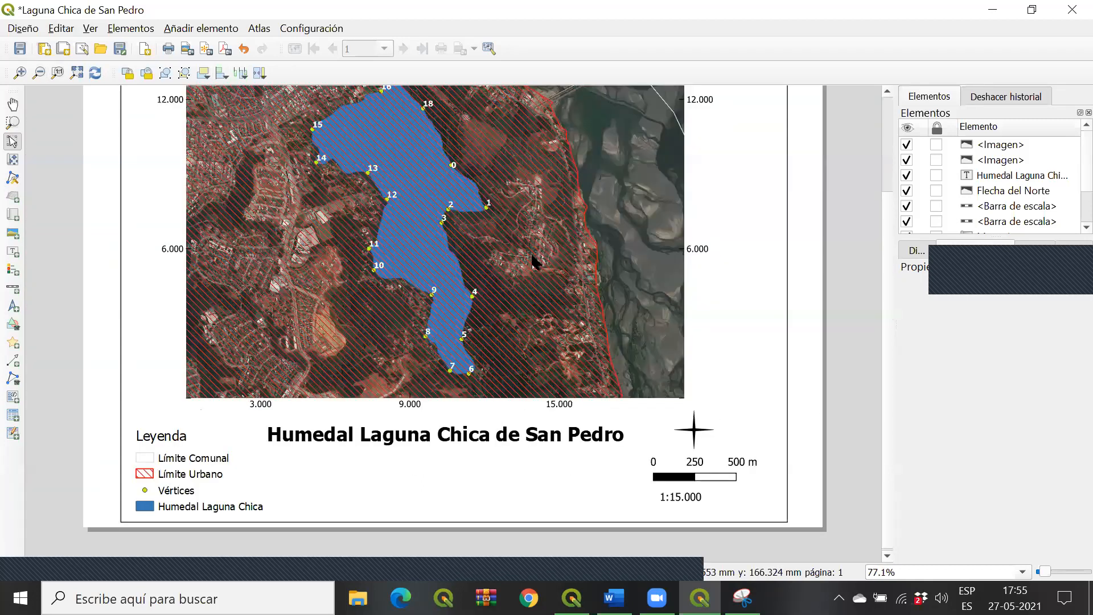
left_click(498, 444)
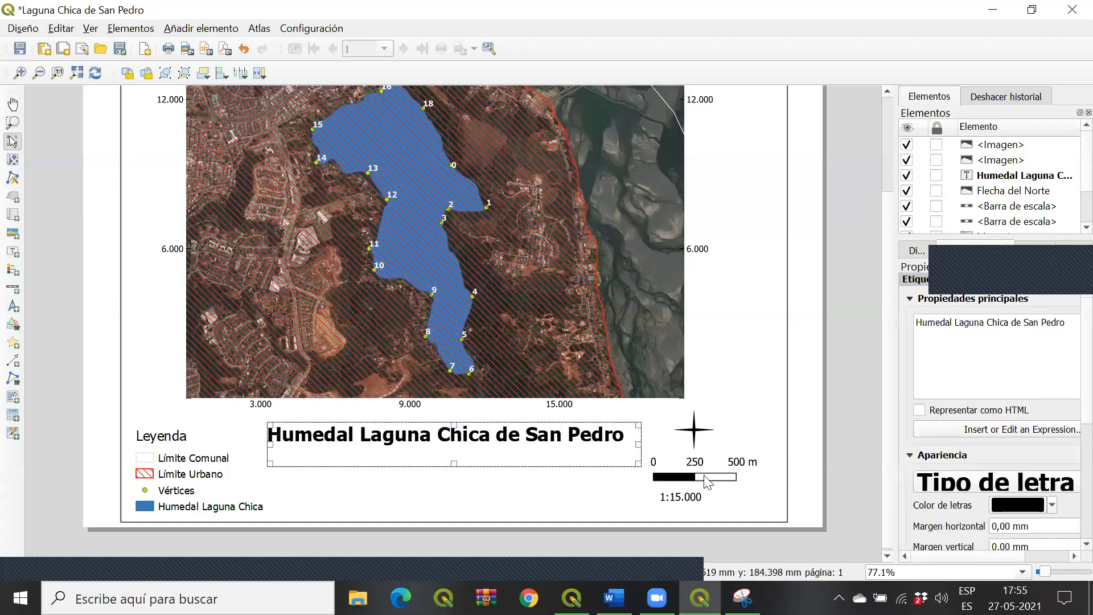
left_click(708, 481)
left_click(712, 439)
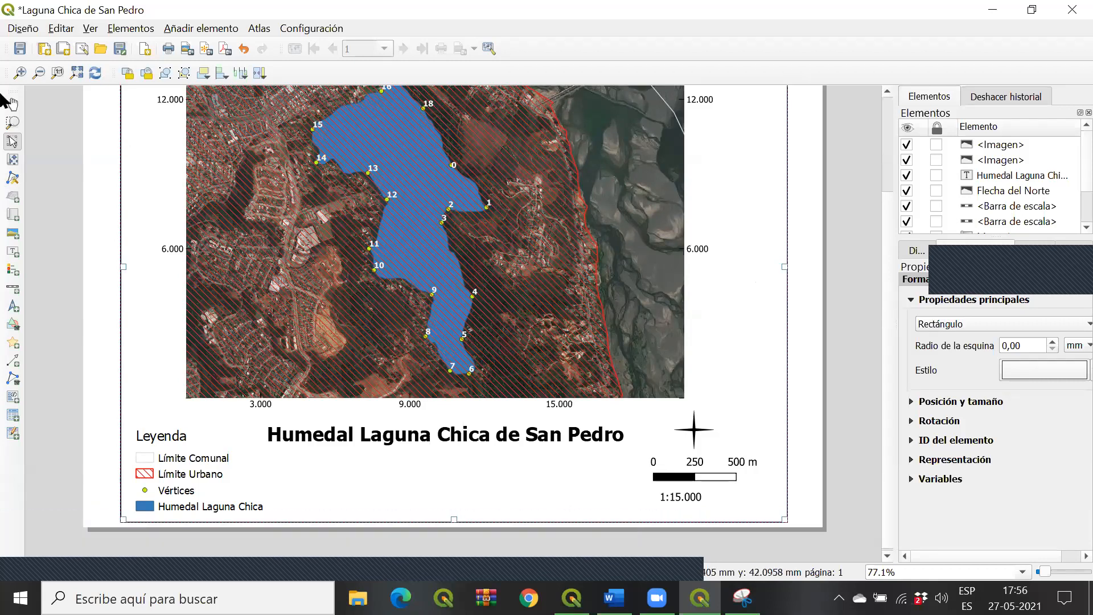
left_click(189, 31)
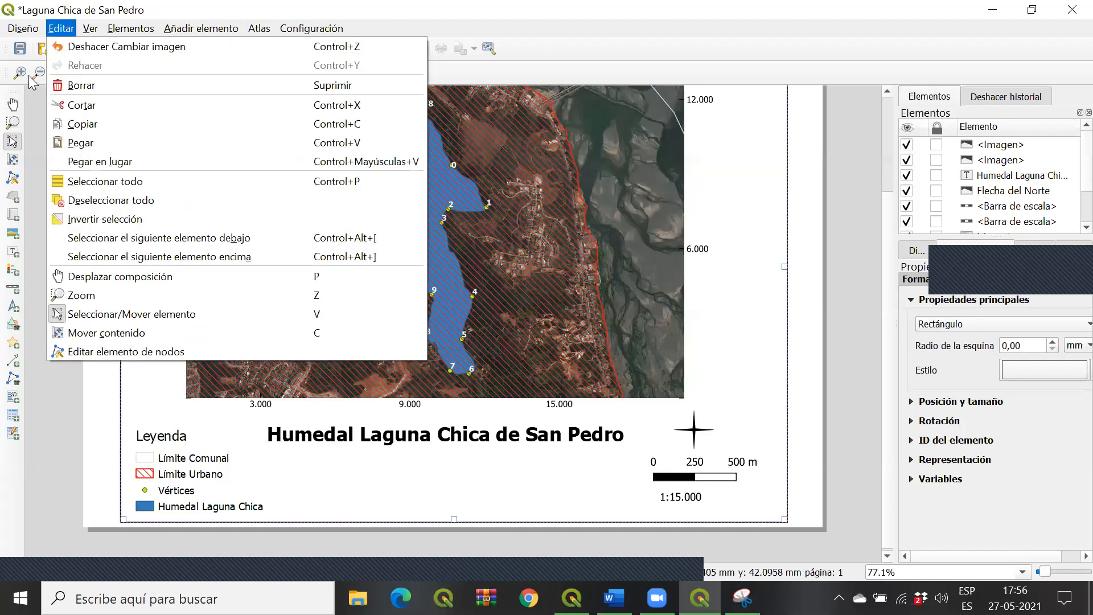
mouse_move(213, 31)
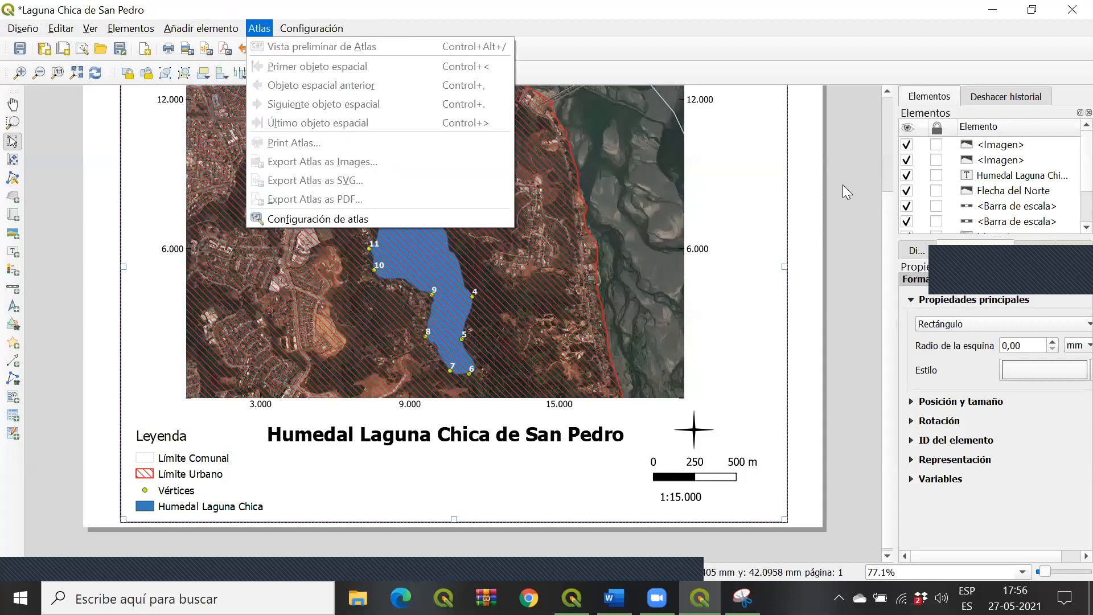
left_click(808, 194)
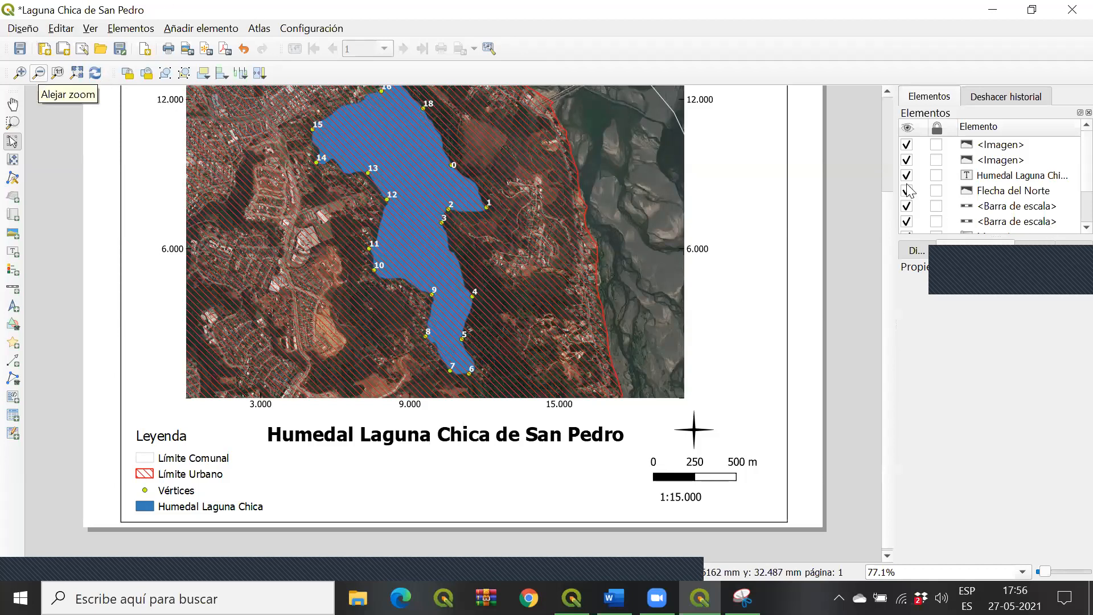
scroll(888, 170, "up", 3)
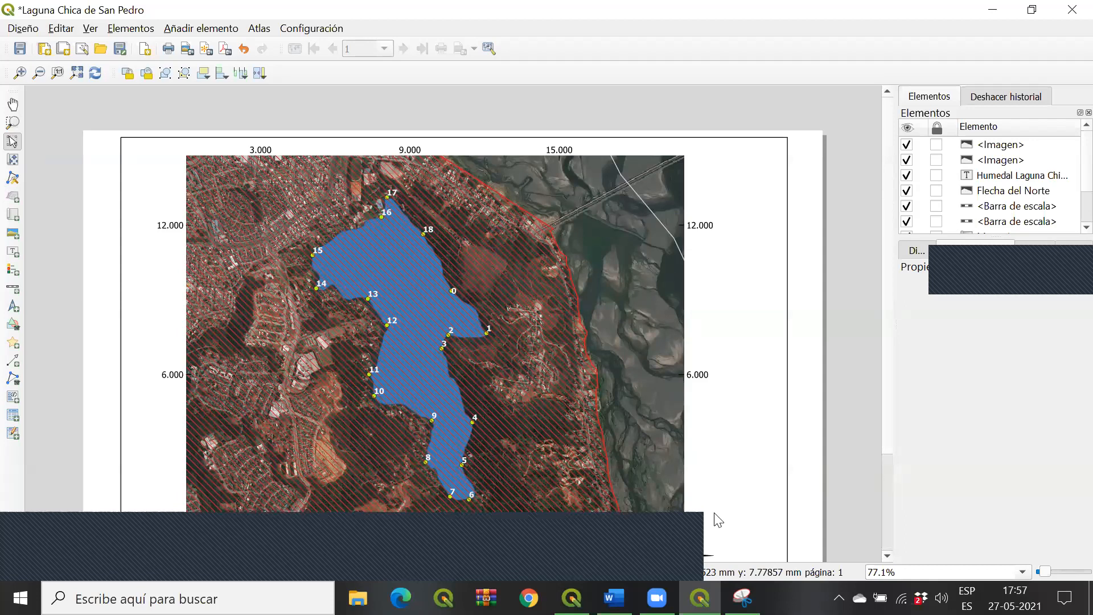
scroll(786, 232, "down", 3)
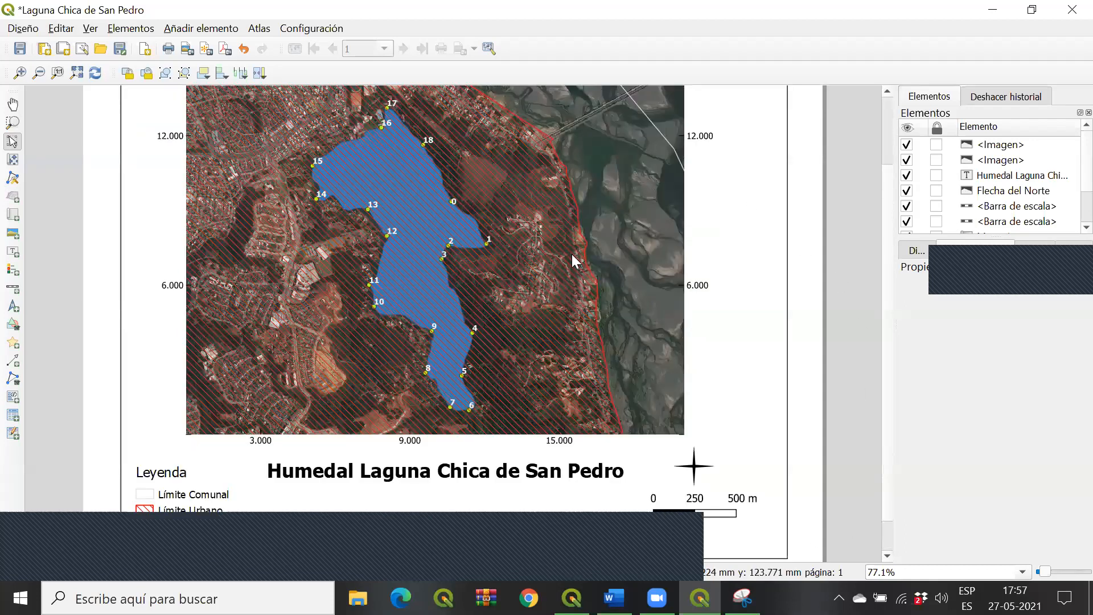
Step: Switch to the main QGIS project window, view the region around the wetland at a smaller scale, and return to the layout
left_click(572, 598)
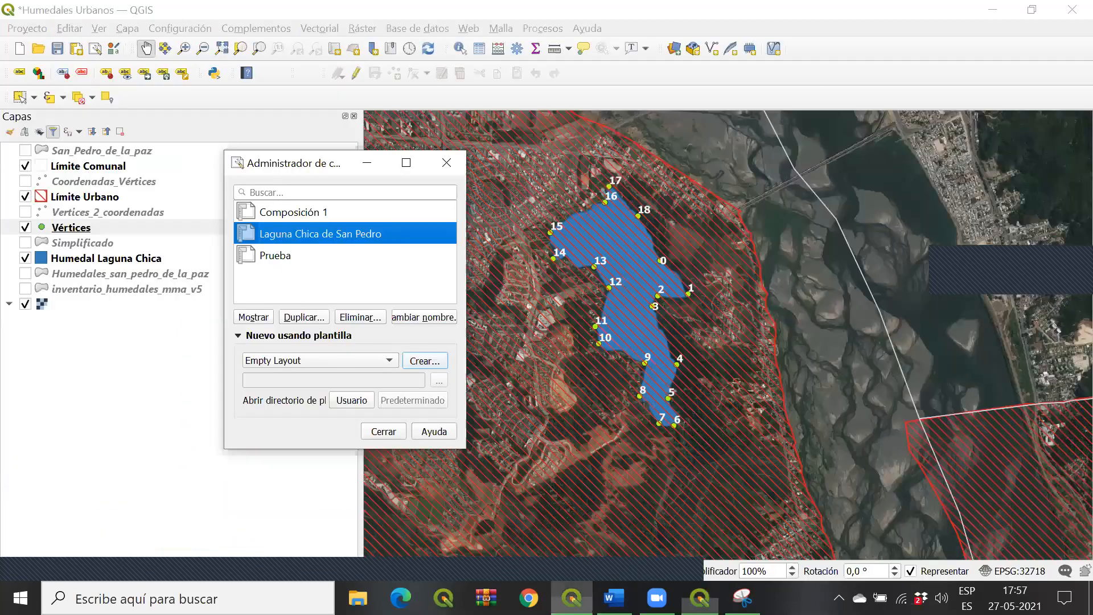
scroll(780, 333, "up", 5)
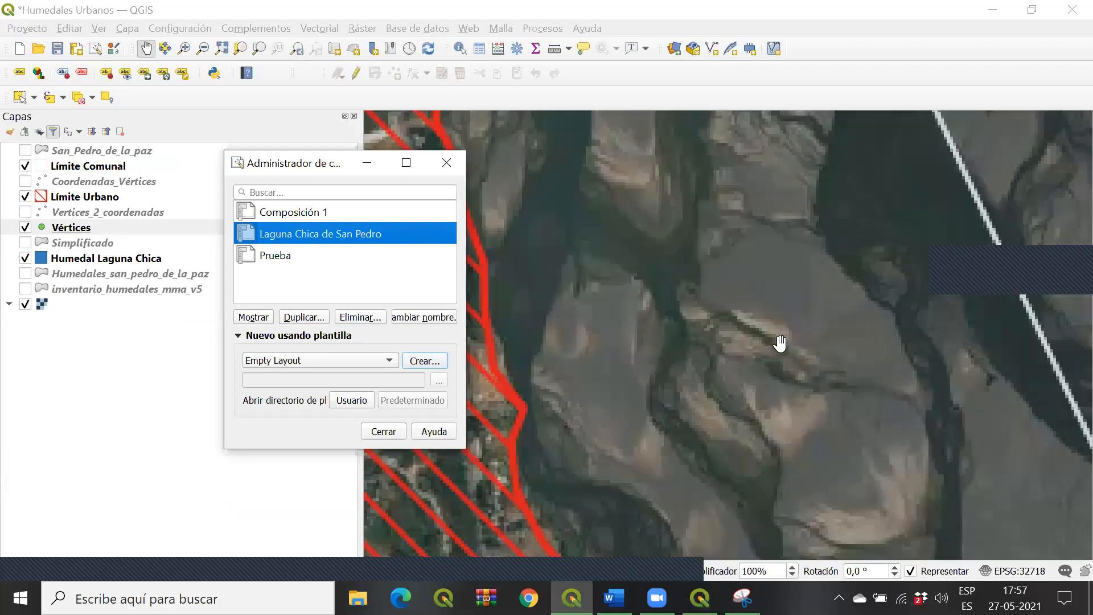
scroll(780, 344, "down", 5)
scroll(766, 379, "down", 2)
left_click_drag(880, 371, 718, 325)
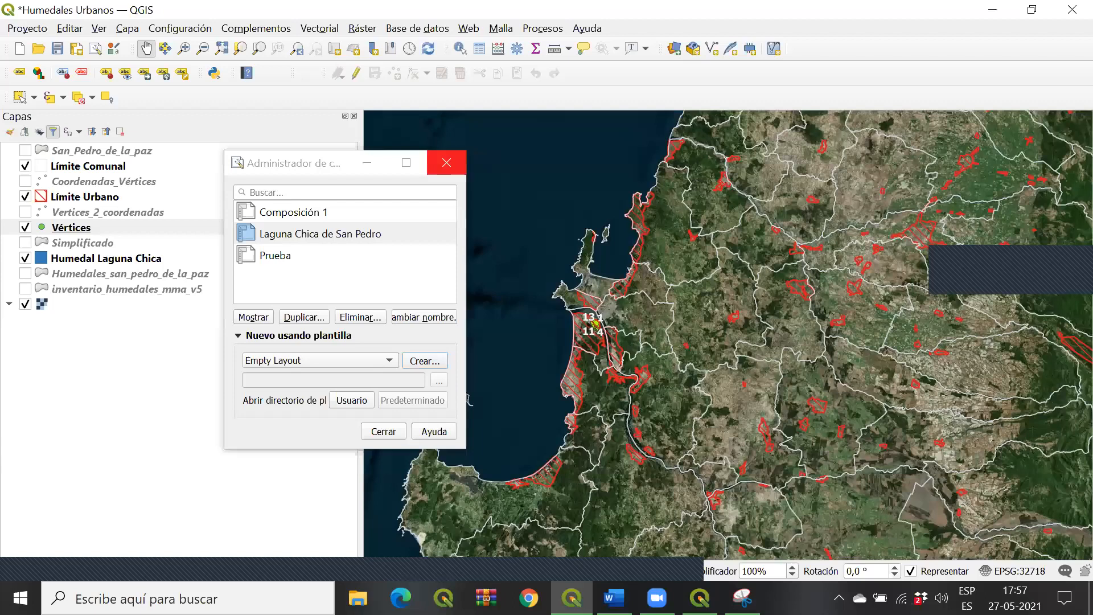
left_click(446, 163)
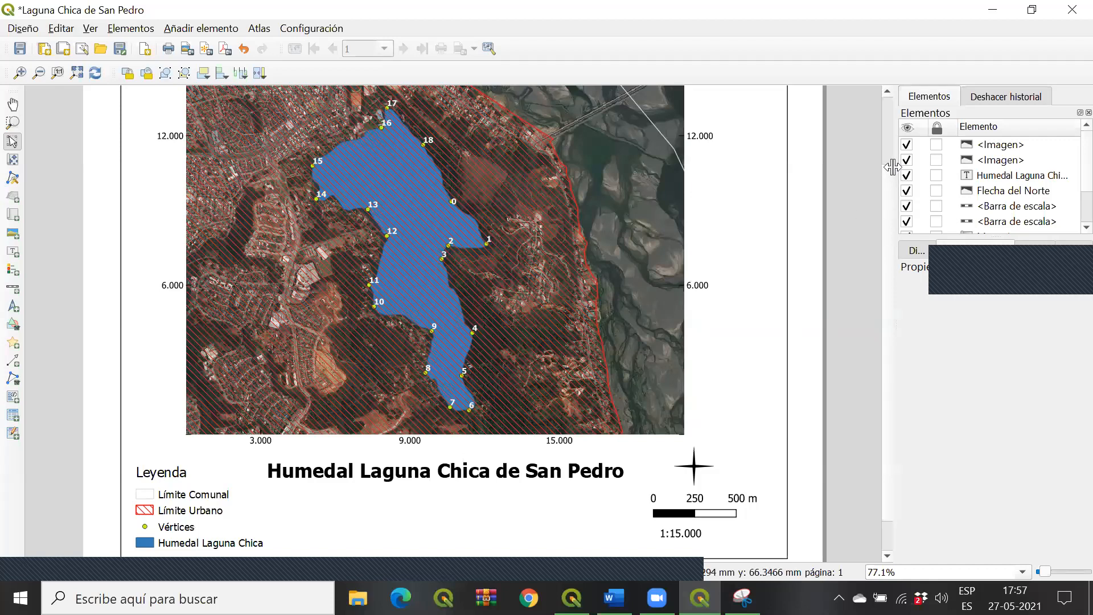
Step: Select the main map in the layout and look at the options available for it
scroll(889, 149, "up", 2)
scroll(888, 165, "down", 3)
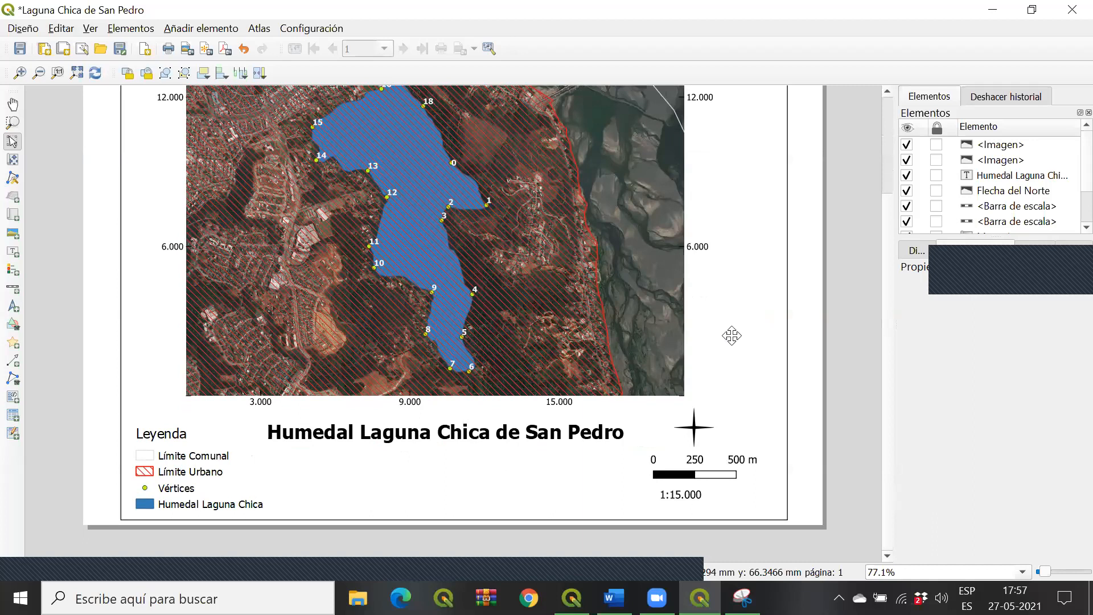
left_click(732, 336)
left_click(651, 320)
right_click(651, 320)
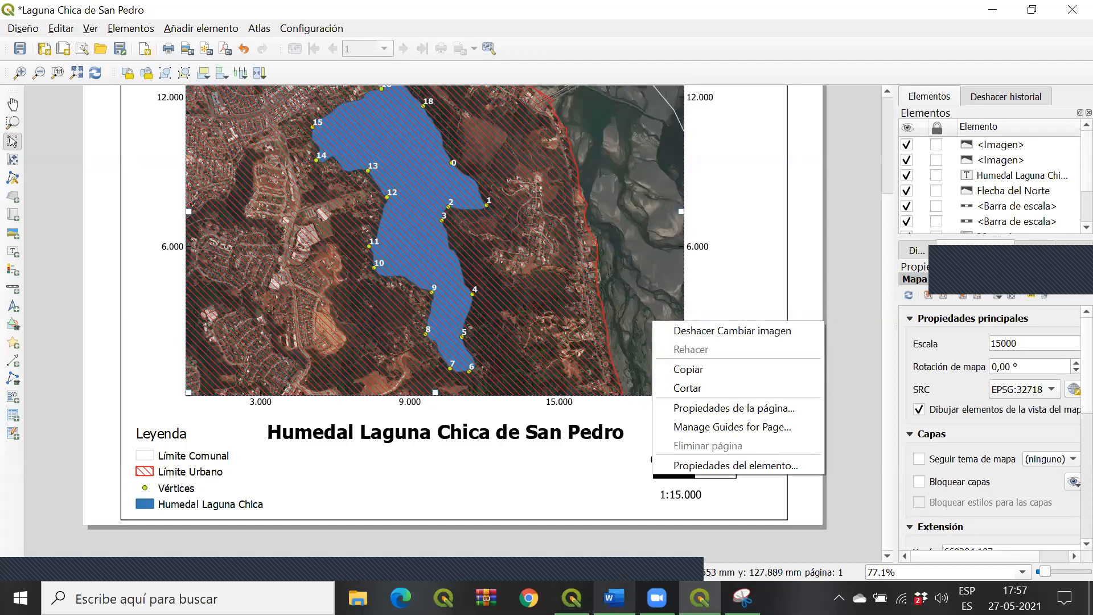
Step: Switch to the main QGIS project window and view the surroundings of the wetland's vertices more closely
left_click(571, 598)
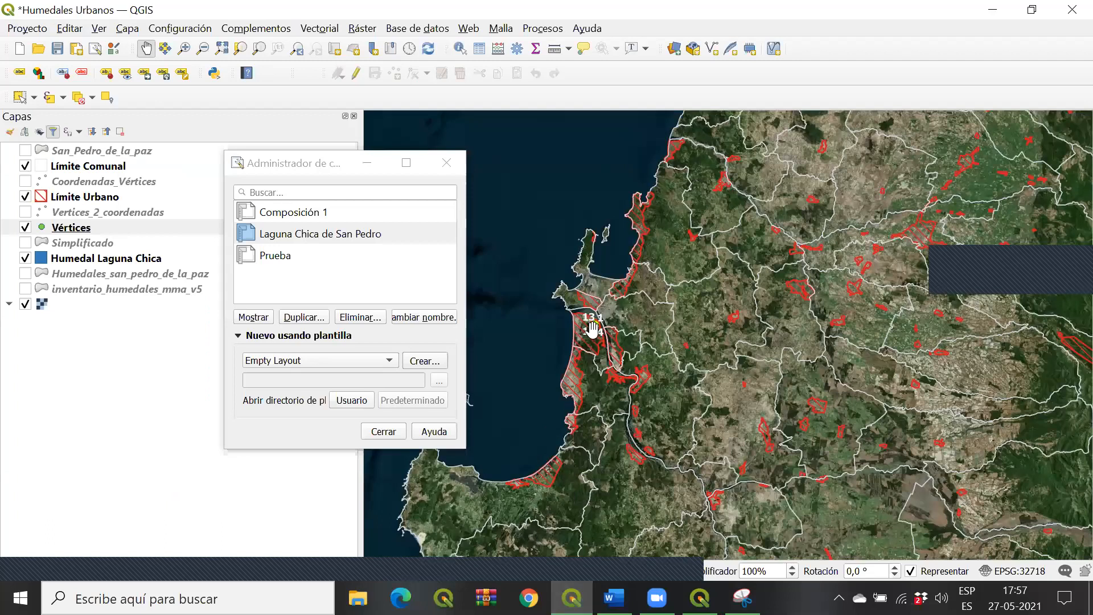
scroll(566, 353, "up", 1)
scroll(574, 356, "up", 1)
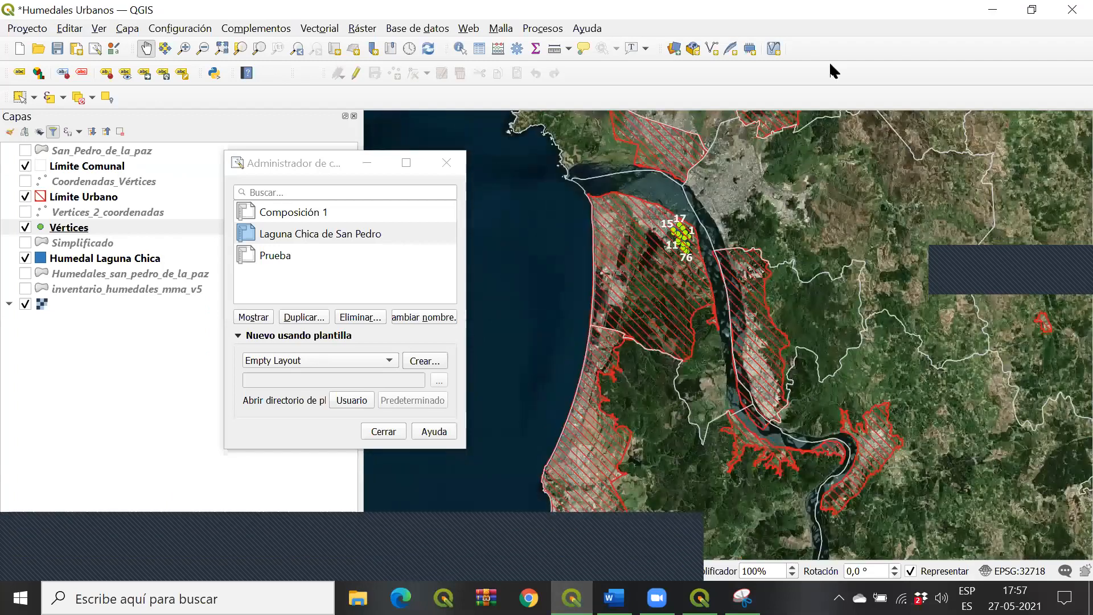
Step: Return to the Laguna Chica de San Pedro layout and add a text label just beneath the Humedal Laguna Chica de San Pedro title
left_click_drag(721, 356, 699, 433)
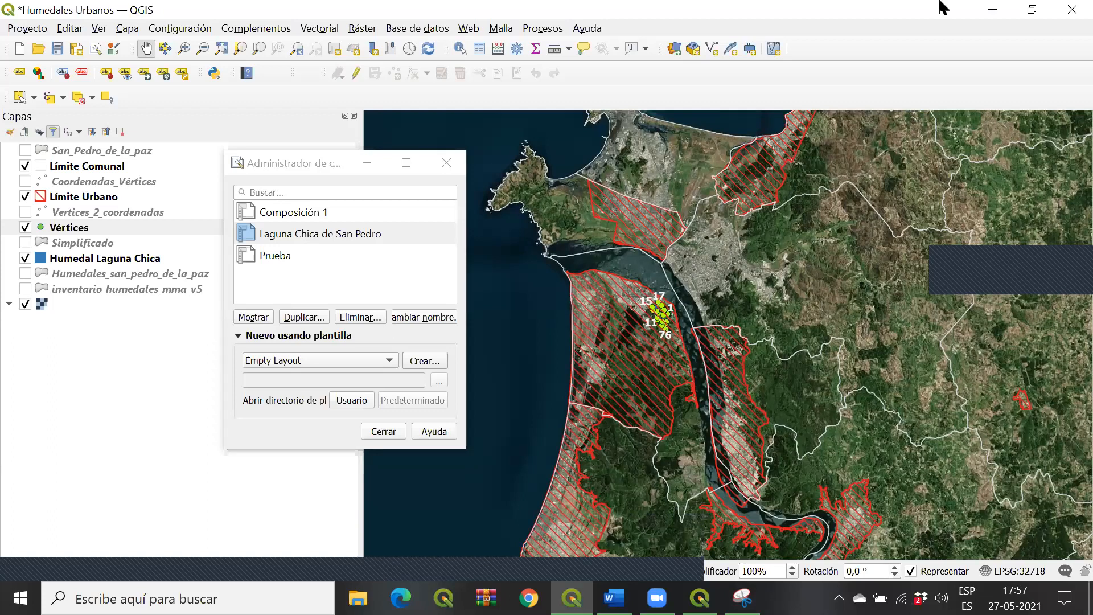
left_click(994, 9)
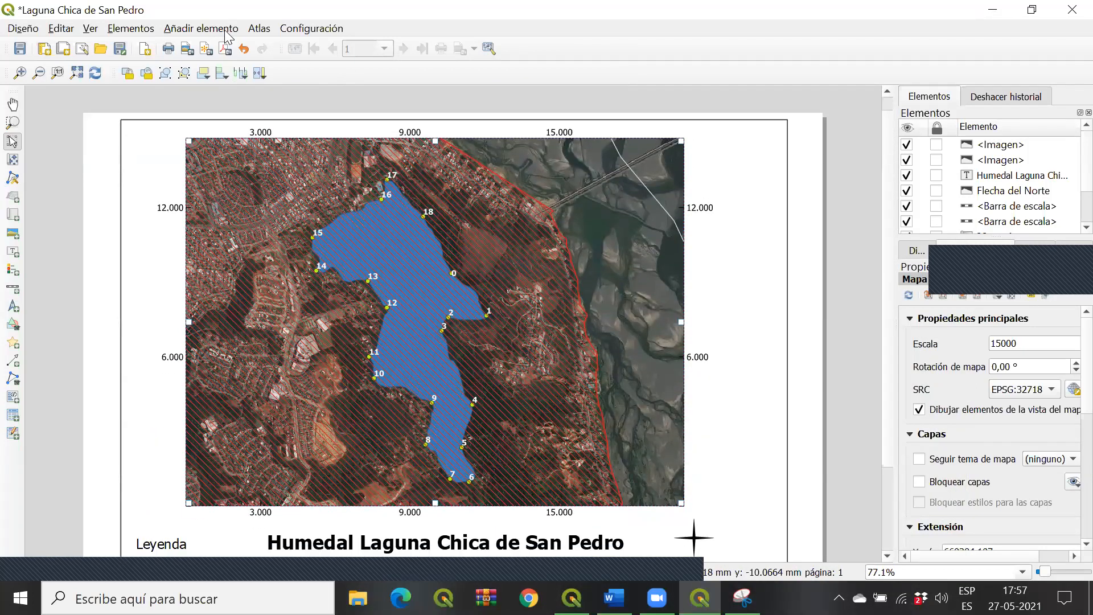
key("l")
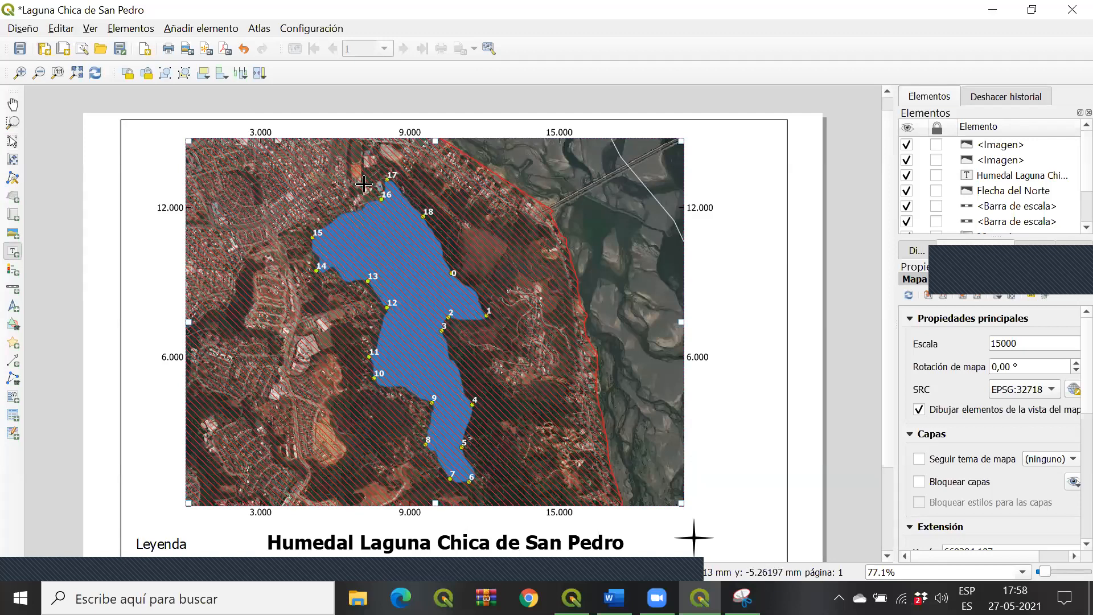
scroll(881, 341, "down", 3)
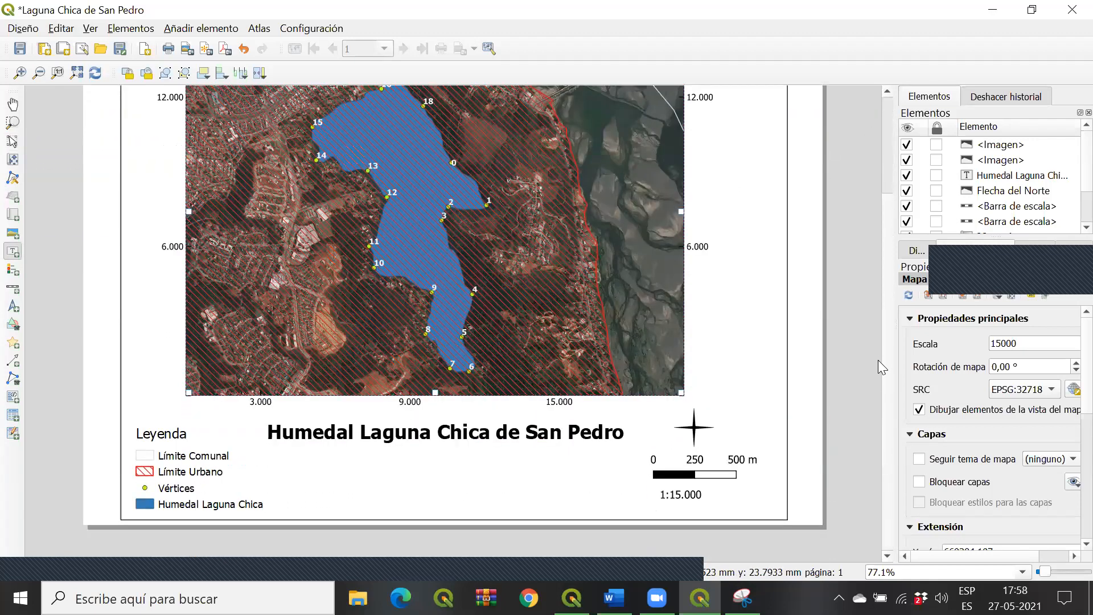
left_click_drag(382, 478, 483, 518)
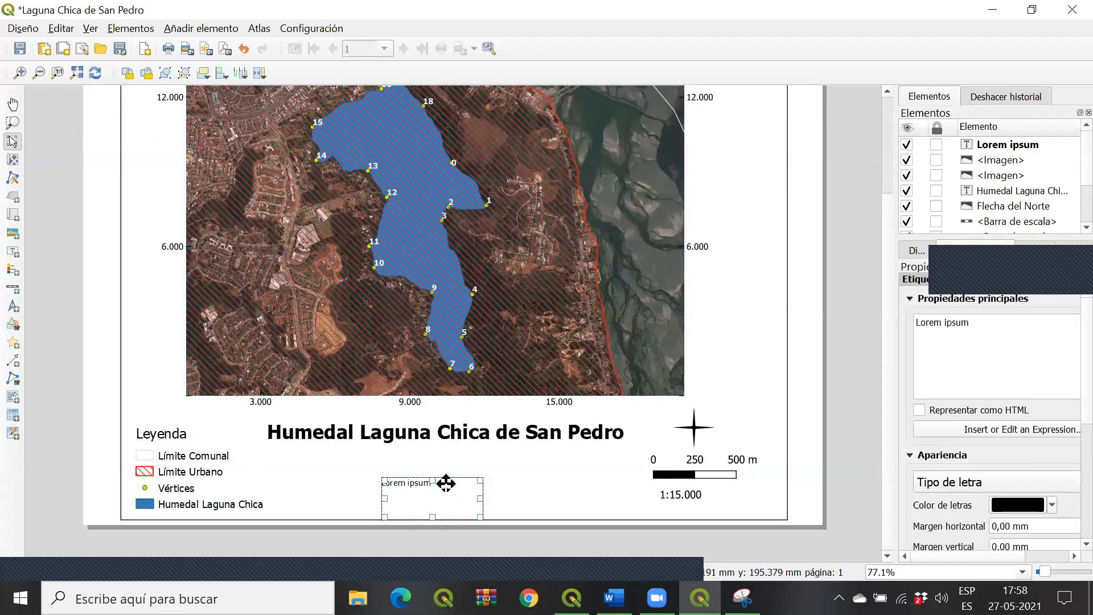
left_click_drag(445, 483, 416, 450)
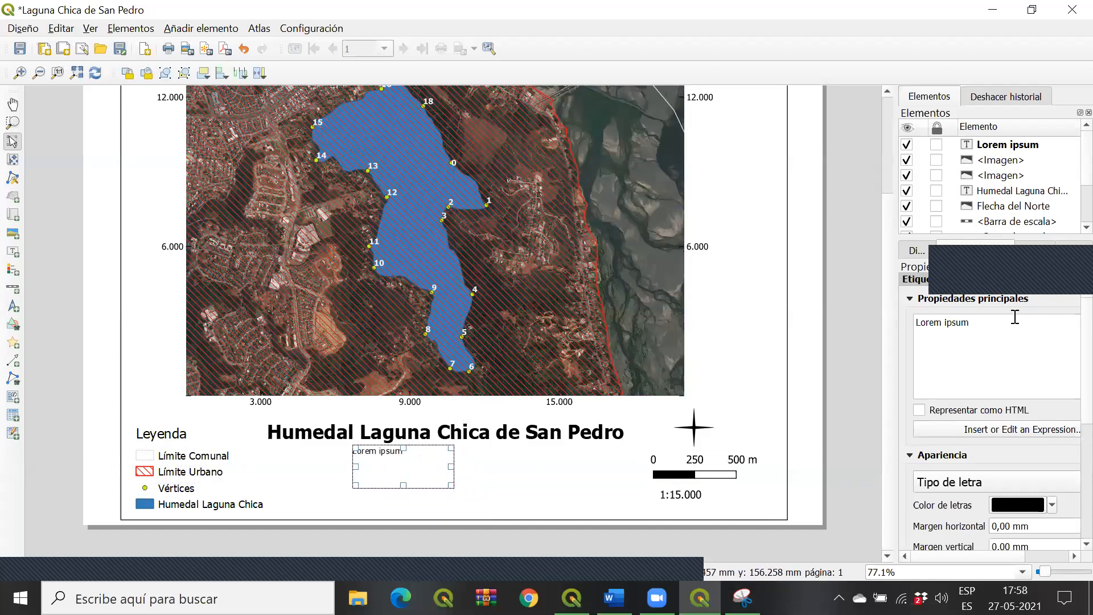
Step: Replace the new label's placeholder text with "UTM WGS84 18S"
left_click_drag(1015, 317, 905, 315)
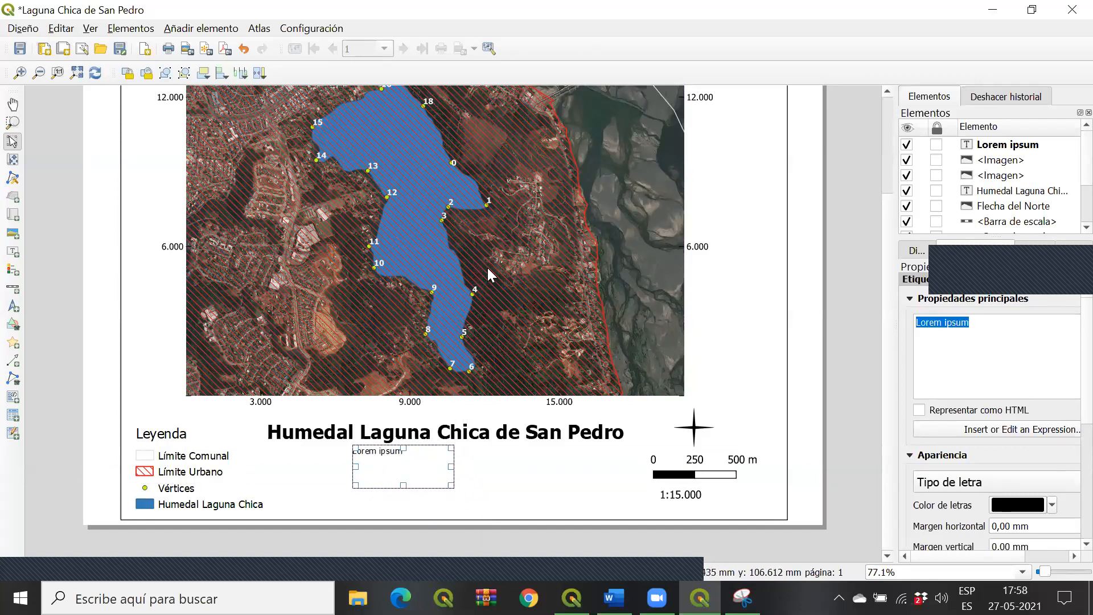
type("UTM WGS8")
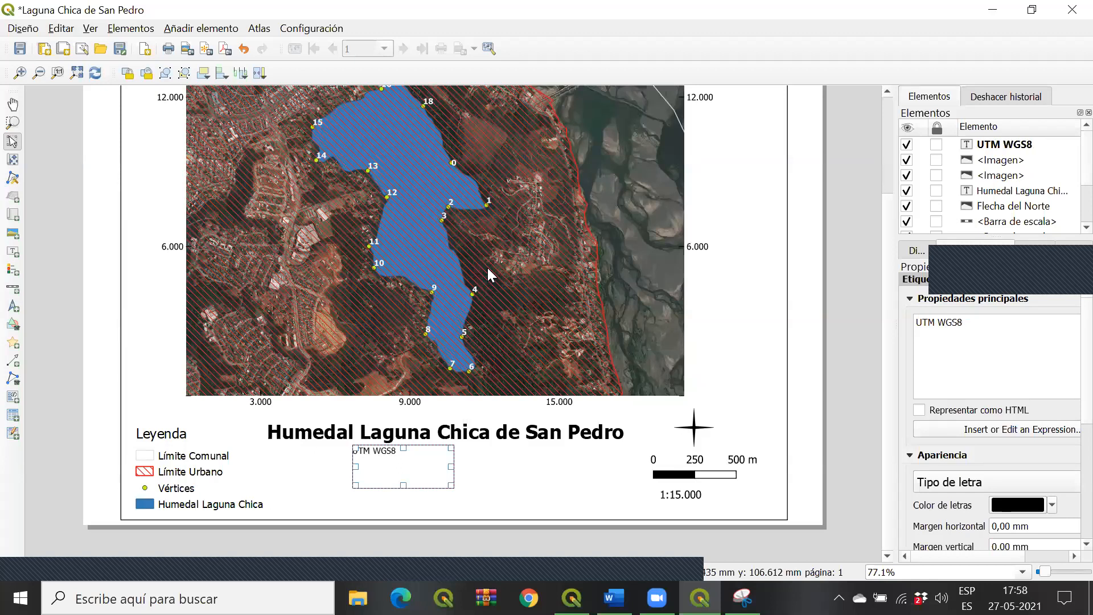
type("4 18")
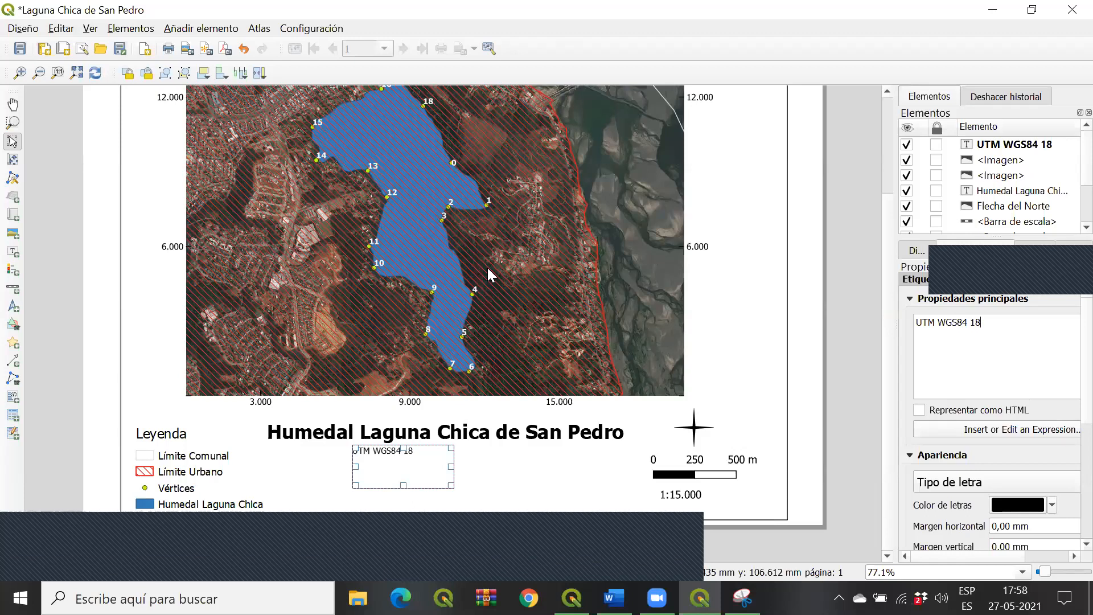
type("S")
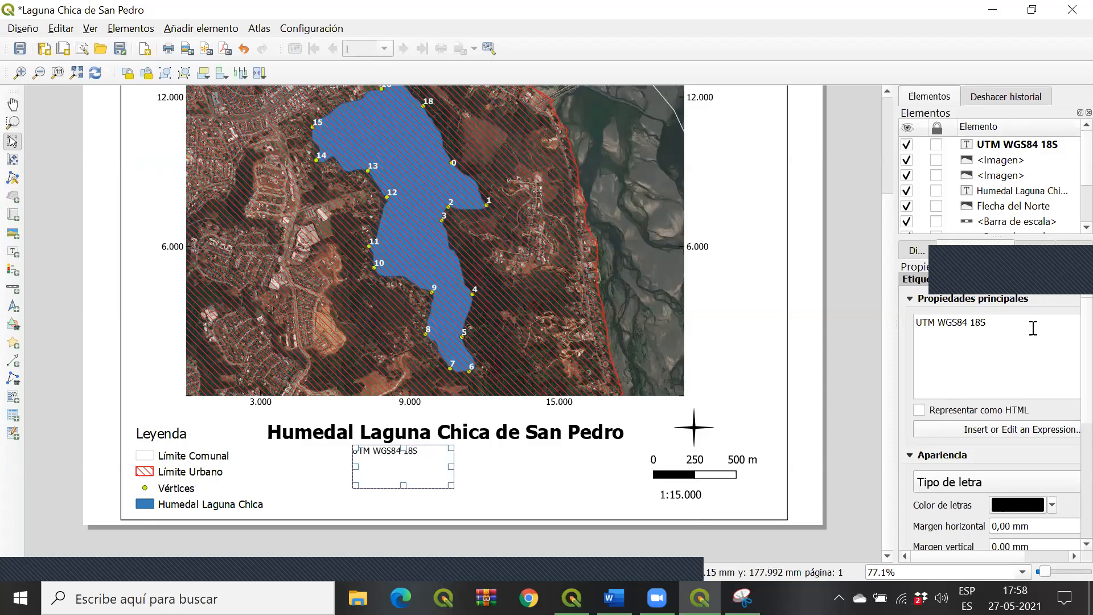
Step: Add a second line to the label reading "Fuente: Ilustre Municipalidad de San Pedro de la Paz"
key("Return")
type("Fuente:")
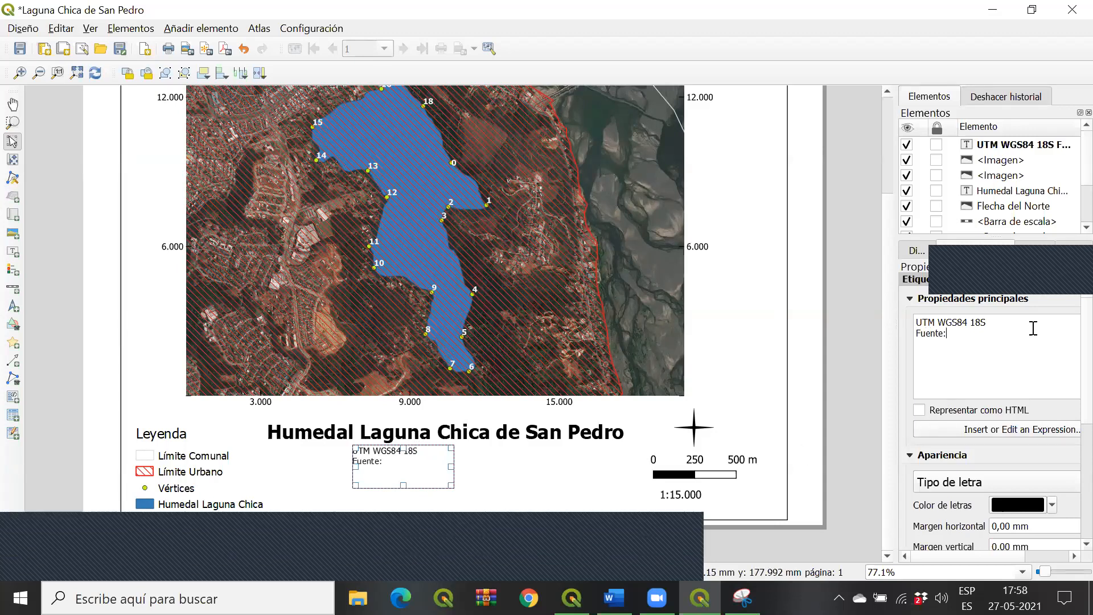
type(" Ilustre Mun")
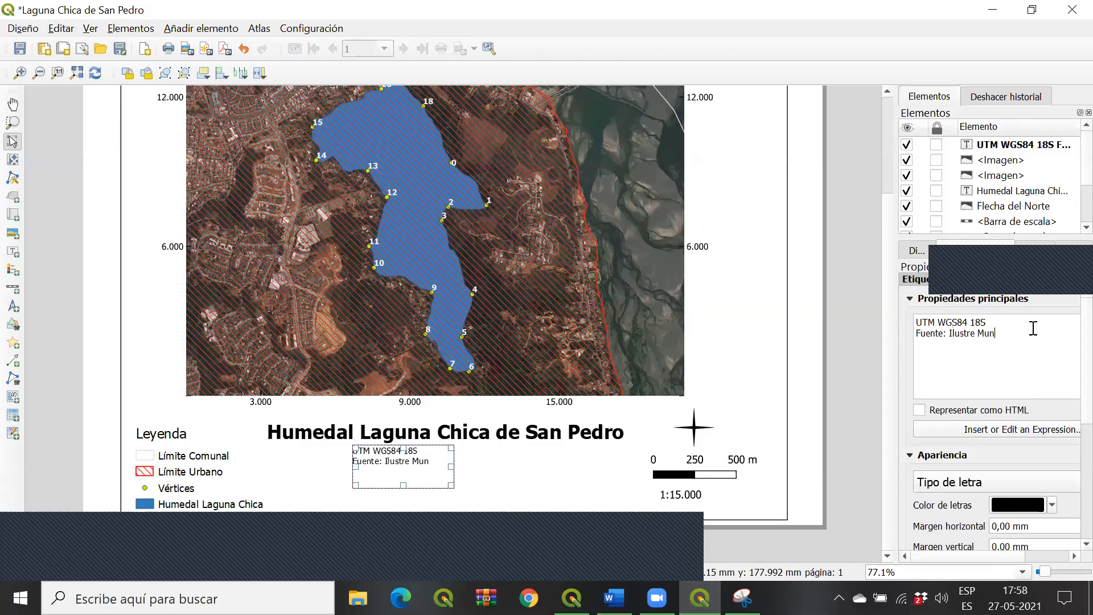
type("icipalidad de")
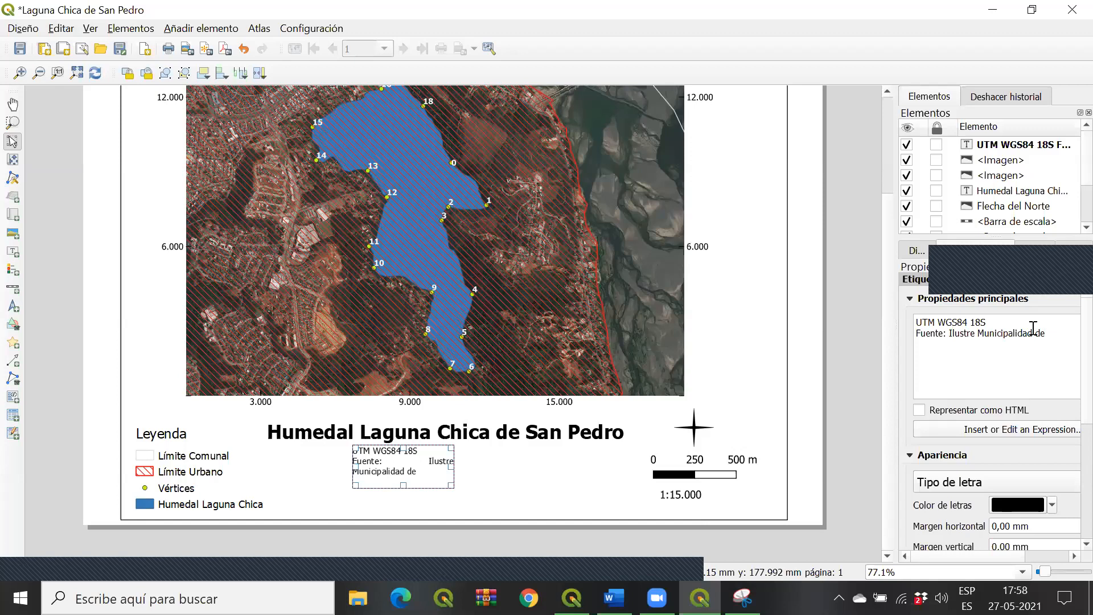
type(" San Pedro")
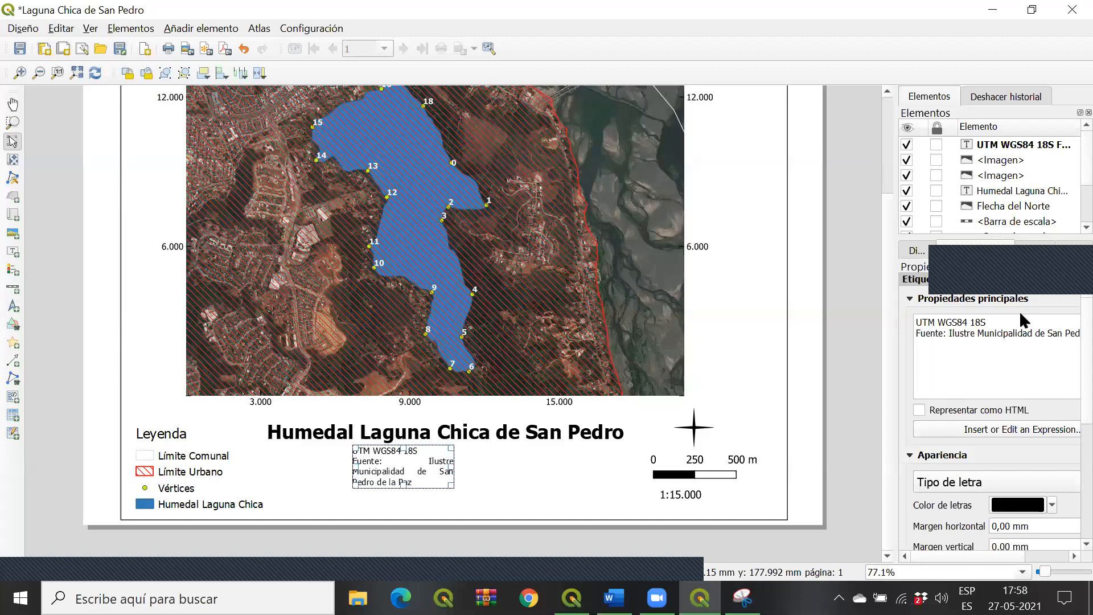
Step: Widen the label box so the Fuente text fits on one line, and place it between the legend and the scale bar
left_click_drag(453, 484, 587, 482)
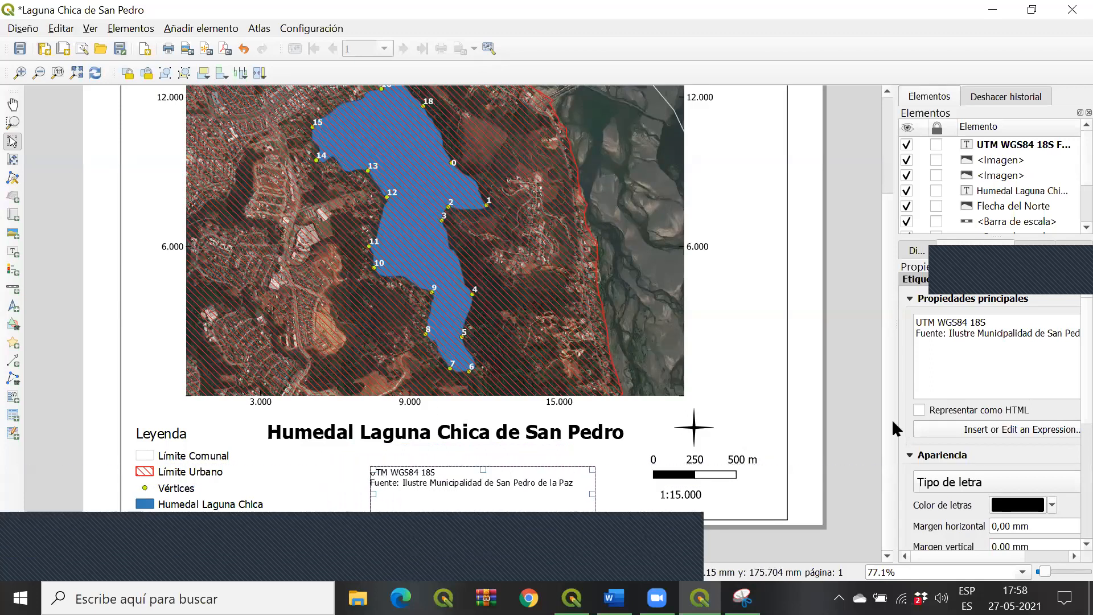
left_click(868, 431)
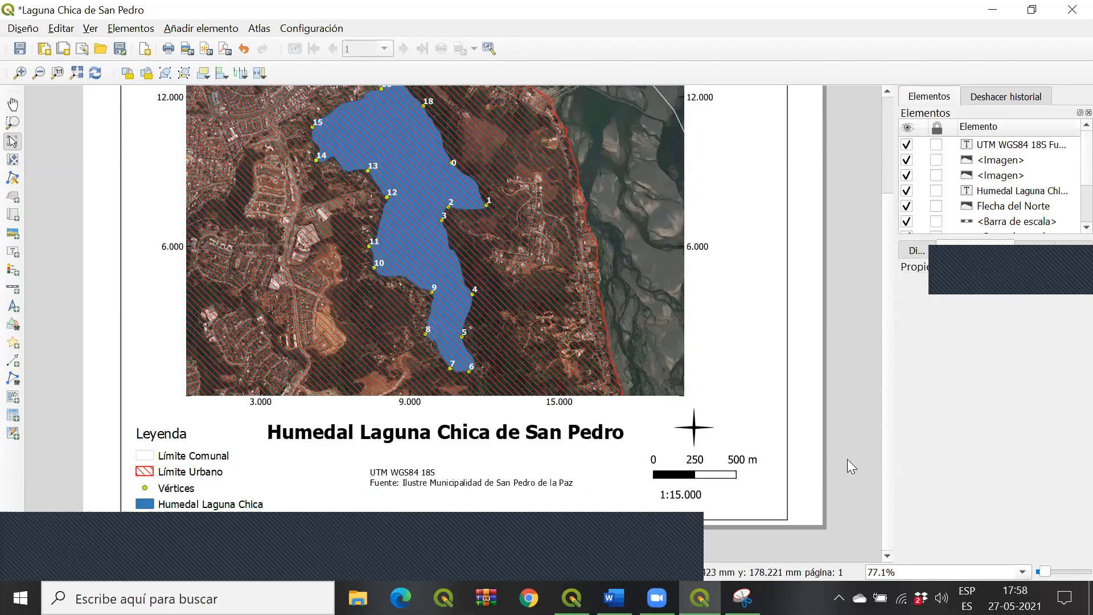
left_click(433, 488)
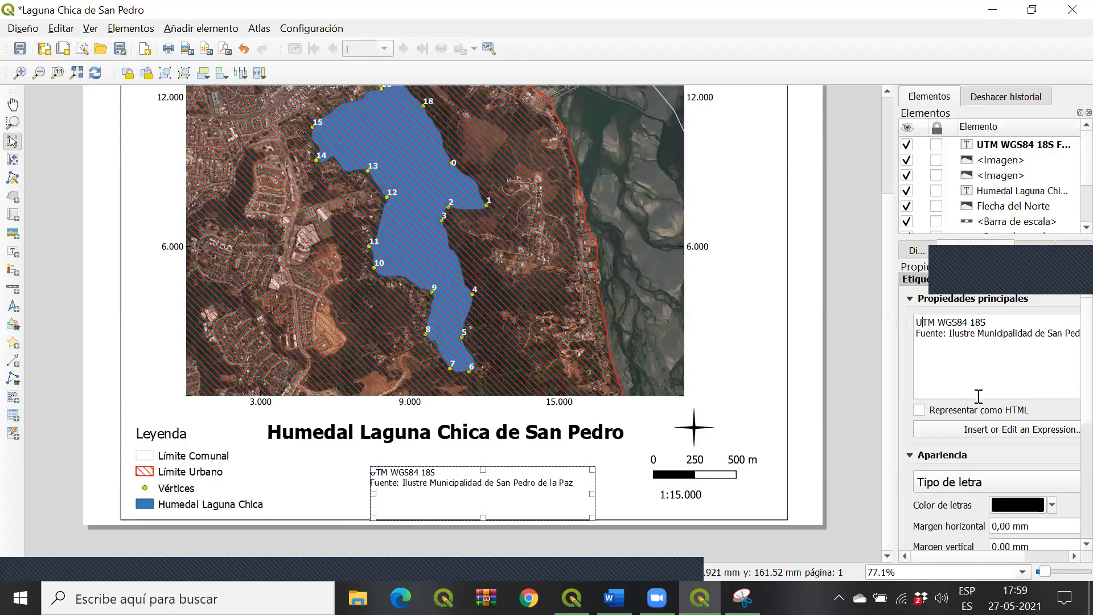
left_click(868, 432)
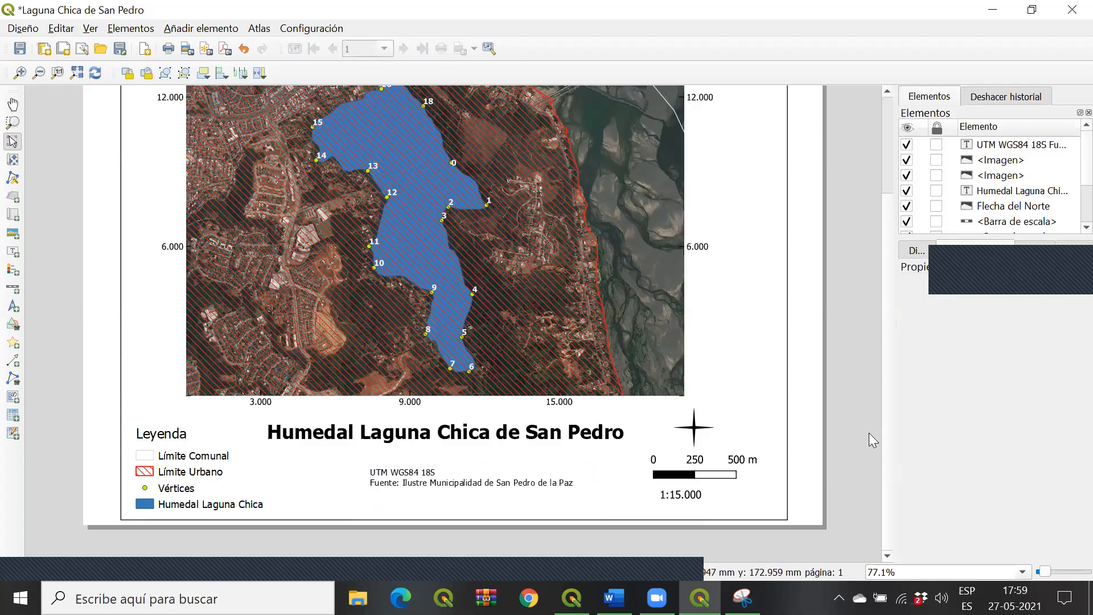
left_click(450, 474)
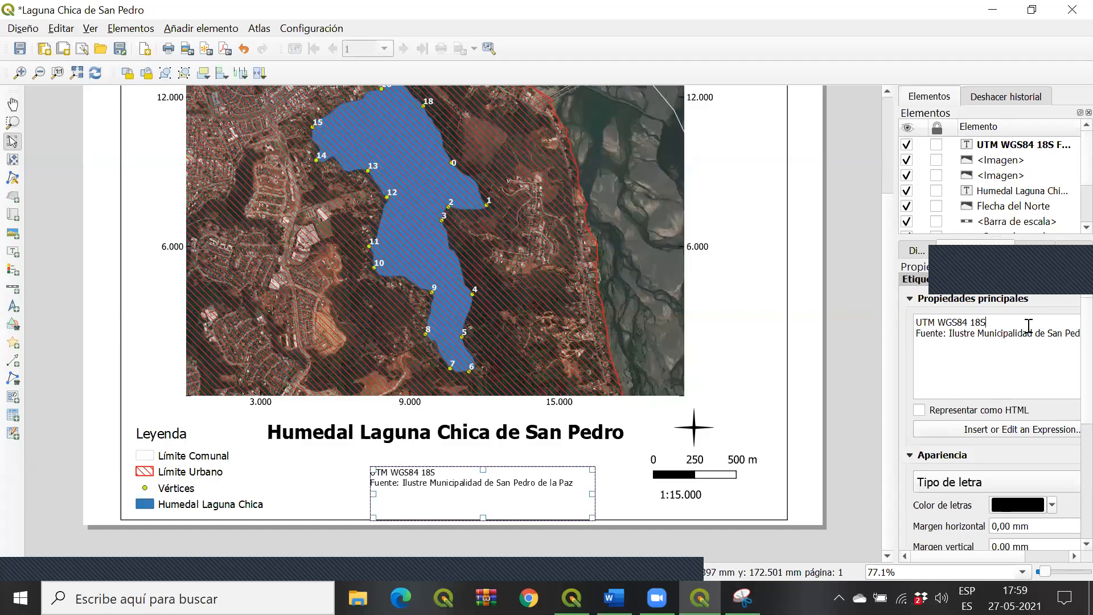
left_click(1053, 325)
key("Return")
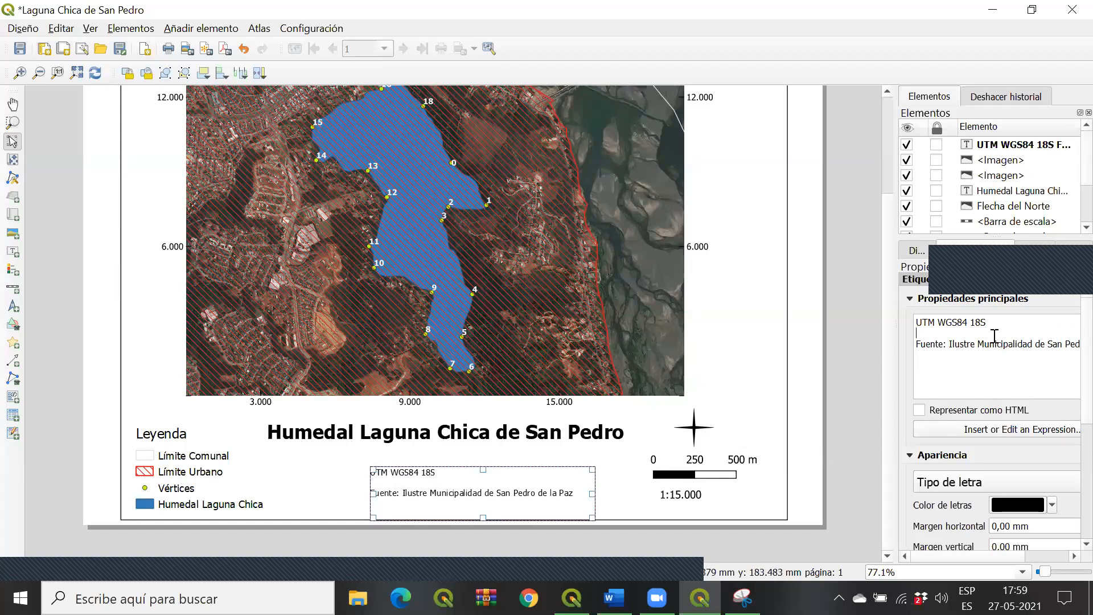
key("BackSpace")
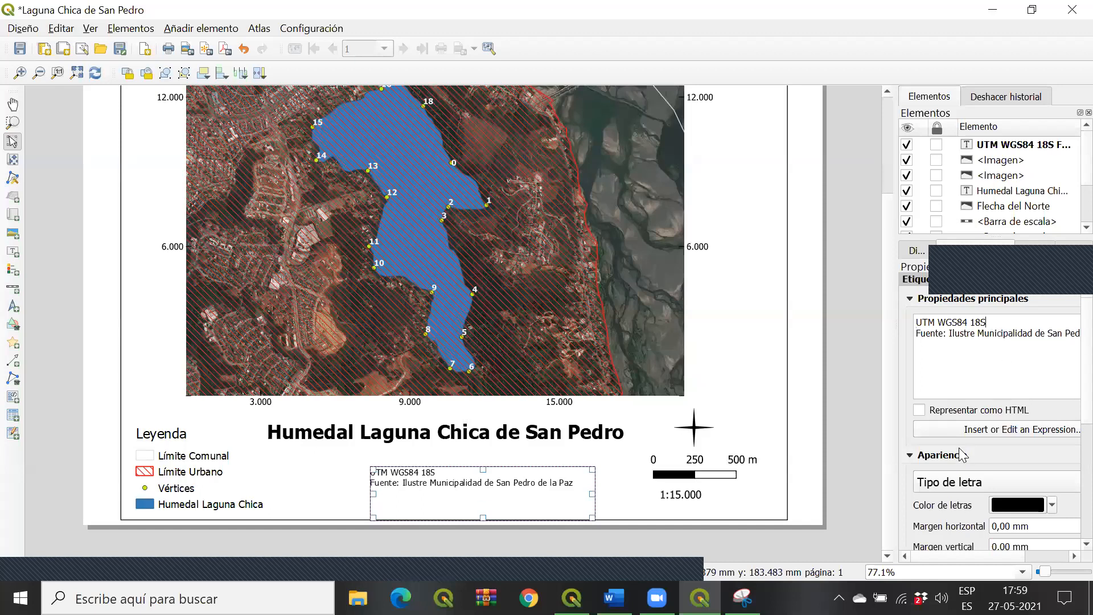
Step: Centre the label's text horizontally and look through its remaining property groups
scroll(960, 447, "down", 5)
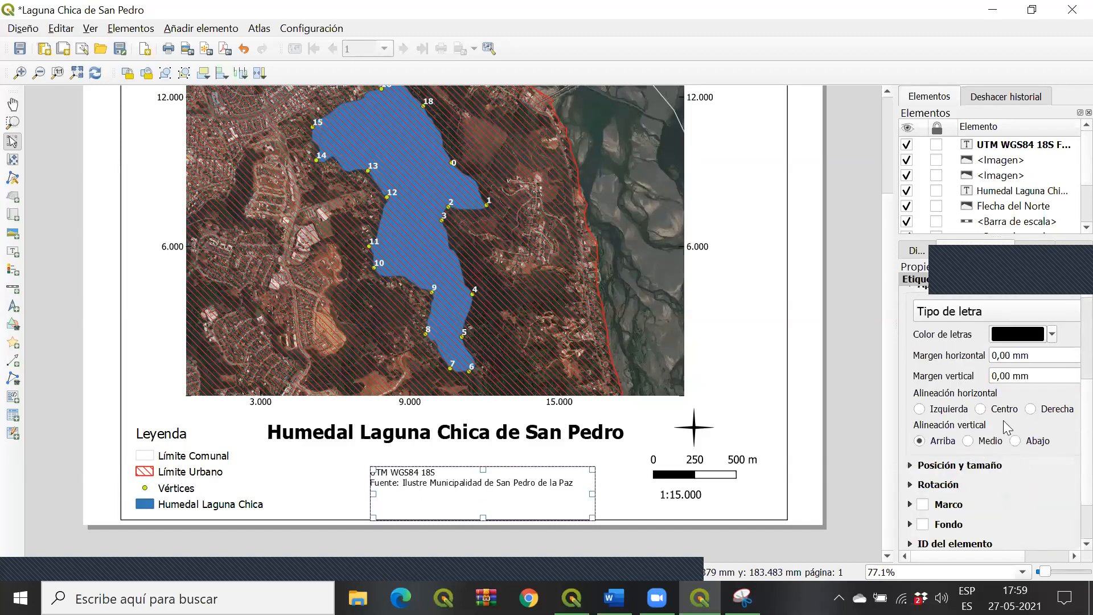
left_click(980, 409)
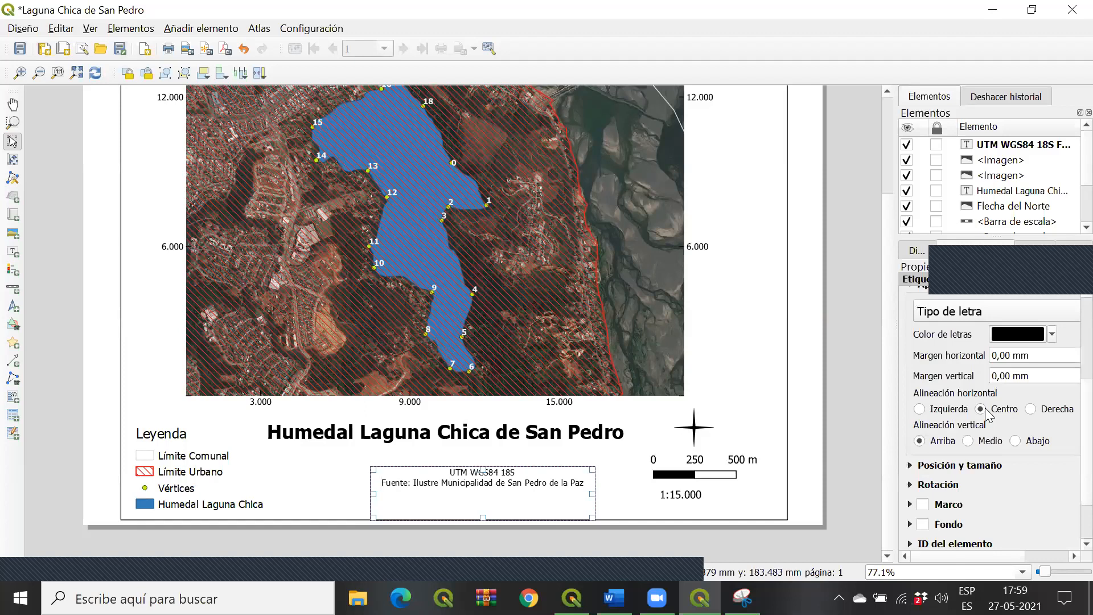
left_click(964, 466)
left_click(964, 466)
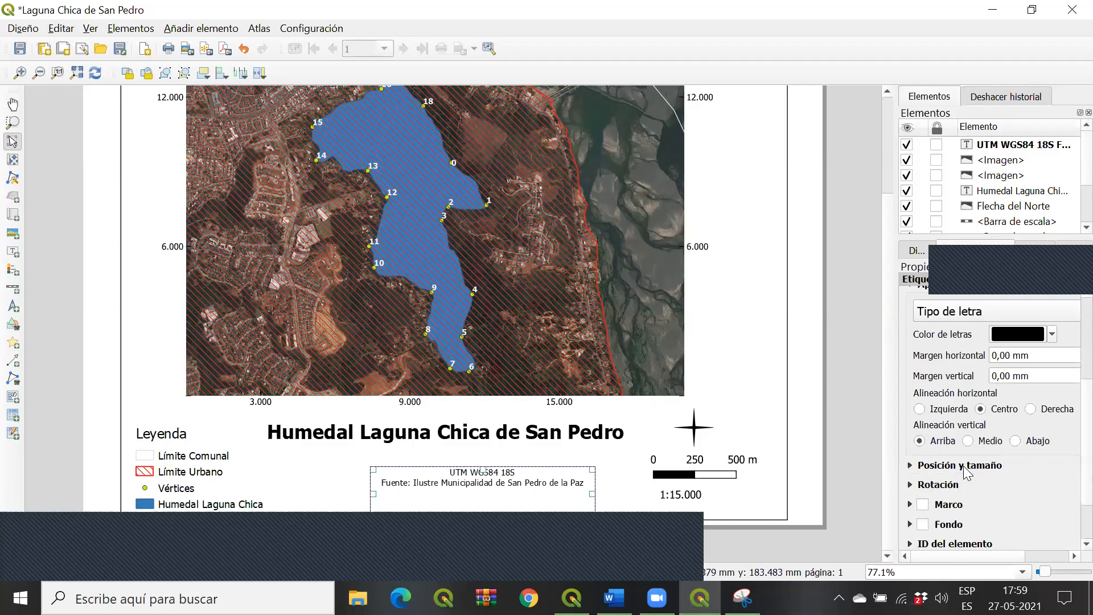
scroll(1064, 486, "down", 2)
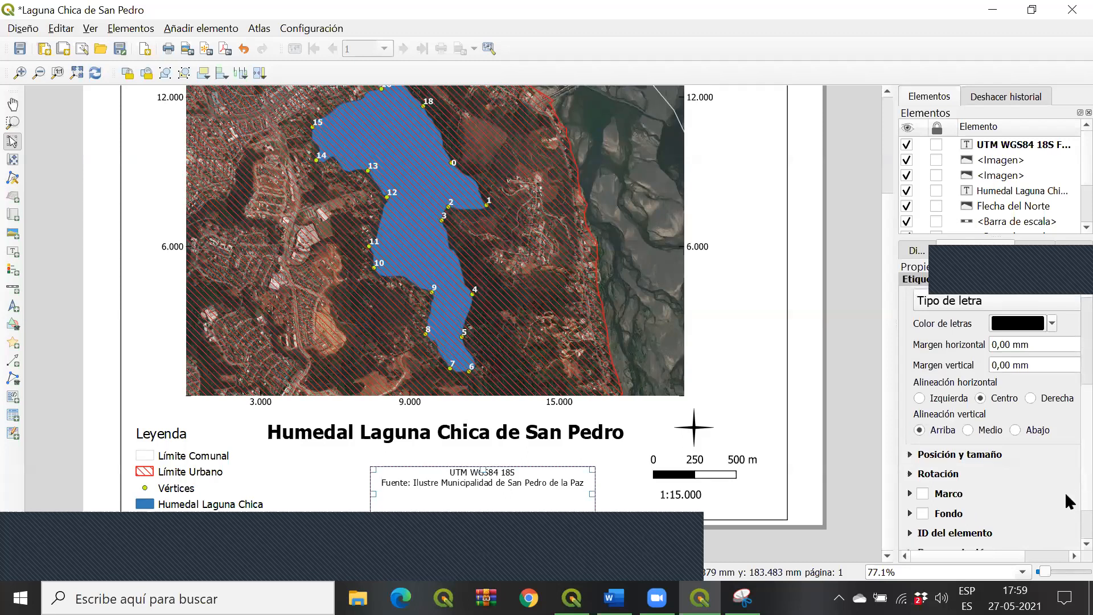
left_click(911, 494)
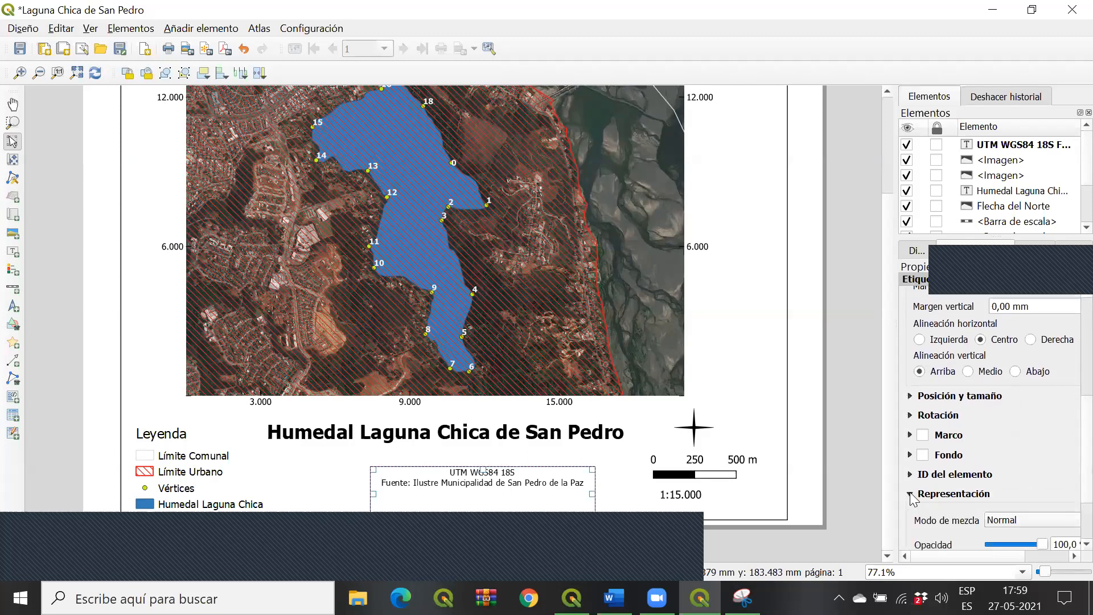
left_click(911, 494)
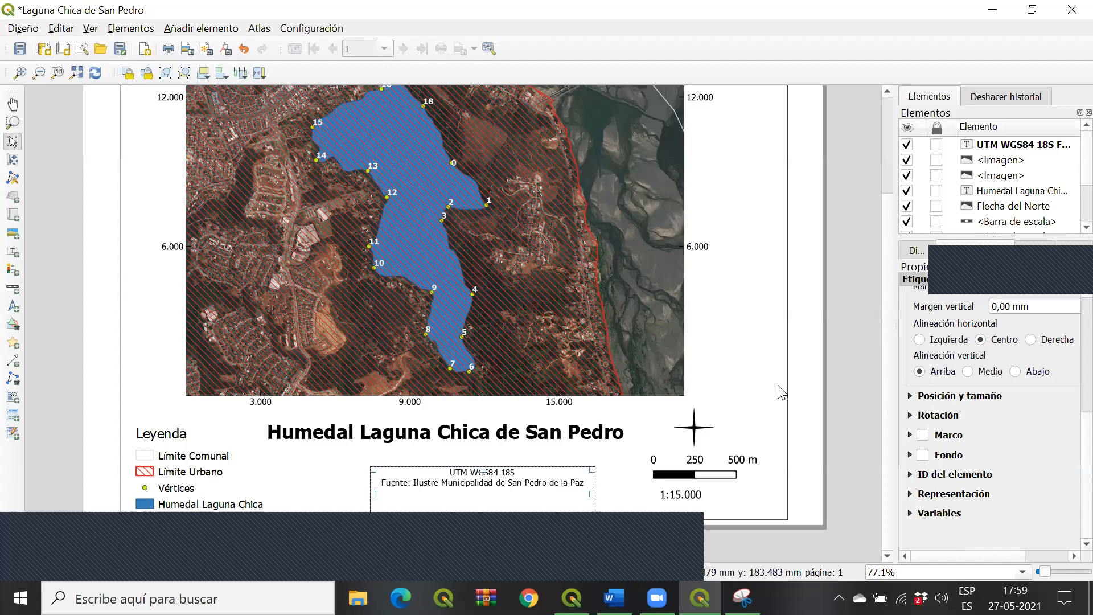
left_click(866, 379)
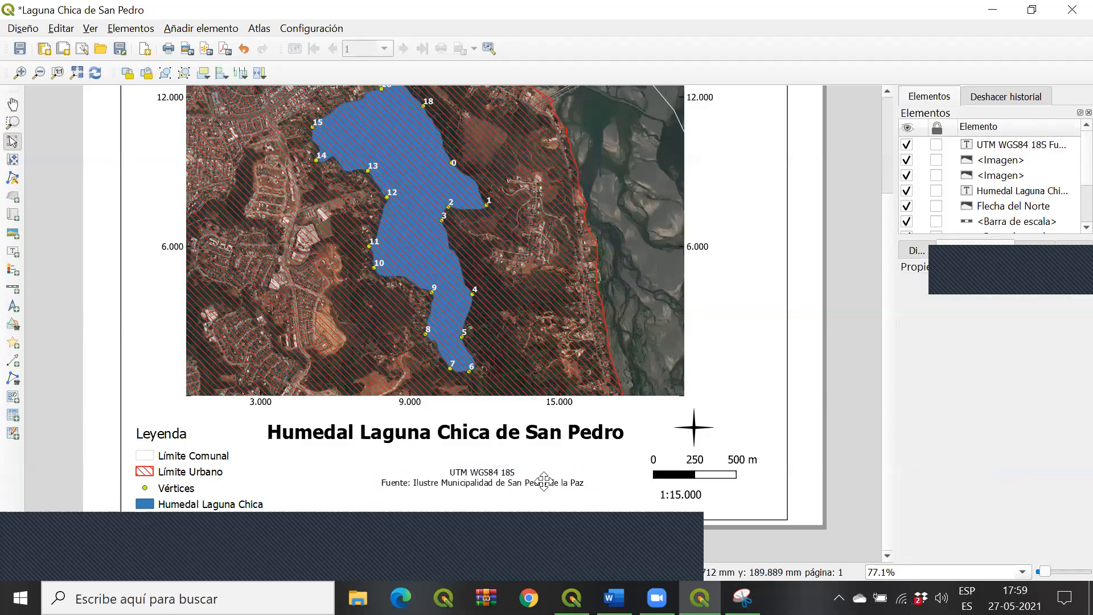
Step: Move the coordinate system and source label so it sits centred beneath the title, and review the layout page
left_click_drag(544, 481, 496, 478)
left_click(804, 439)
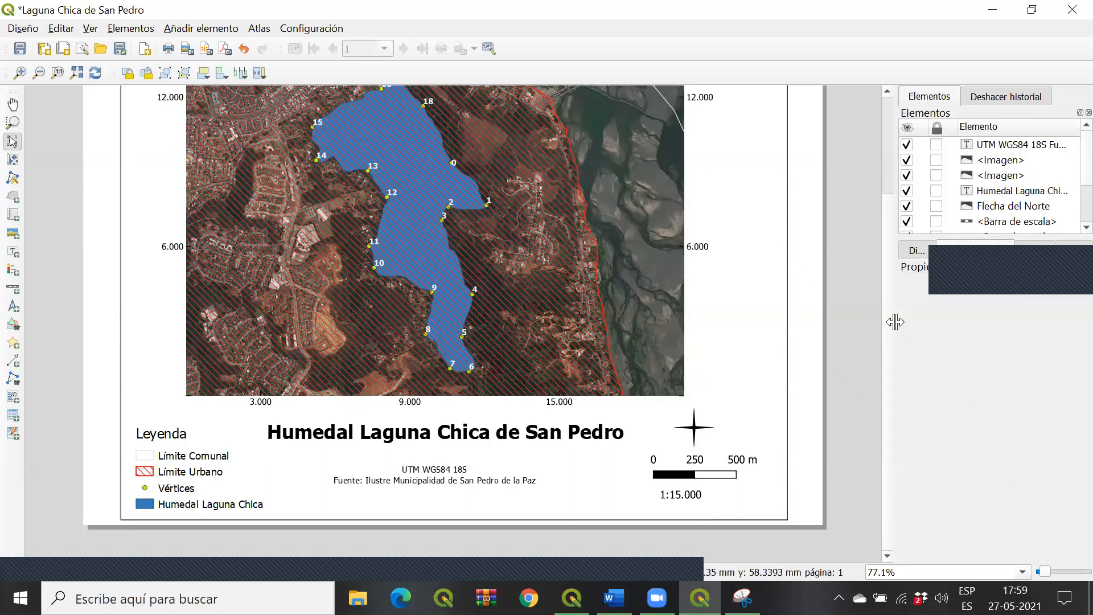
left_click(887, 173)
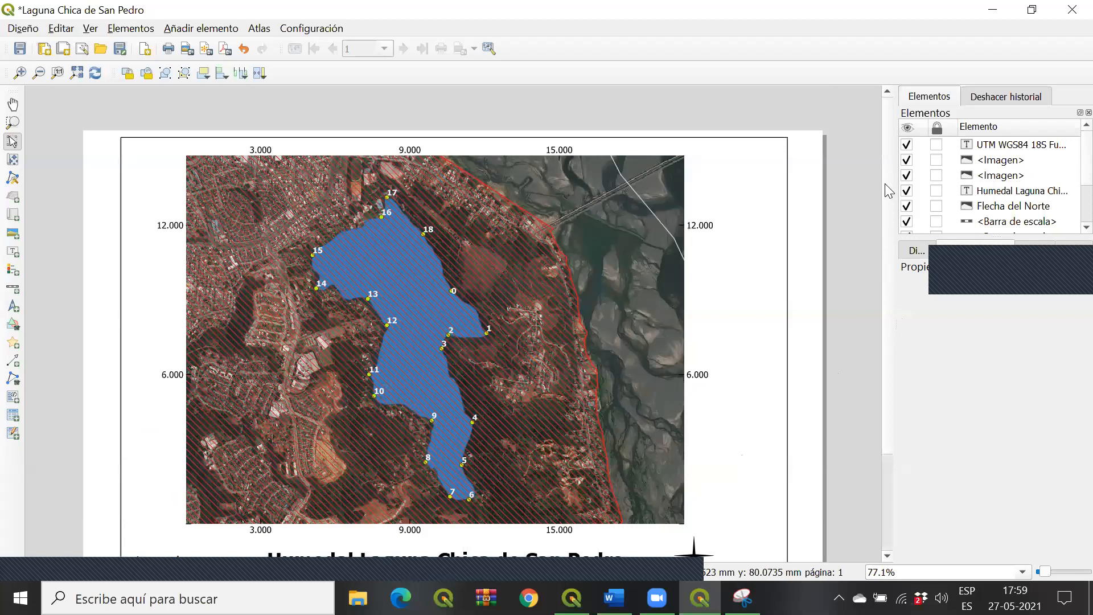
scroll(885, 187, "down", 1)
scroll(881, 196, "down", 1)
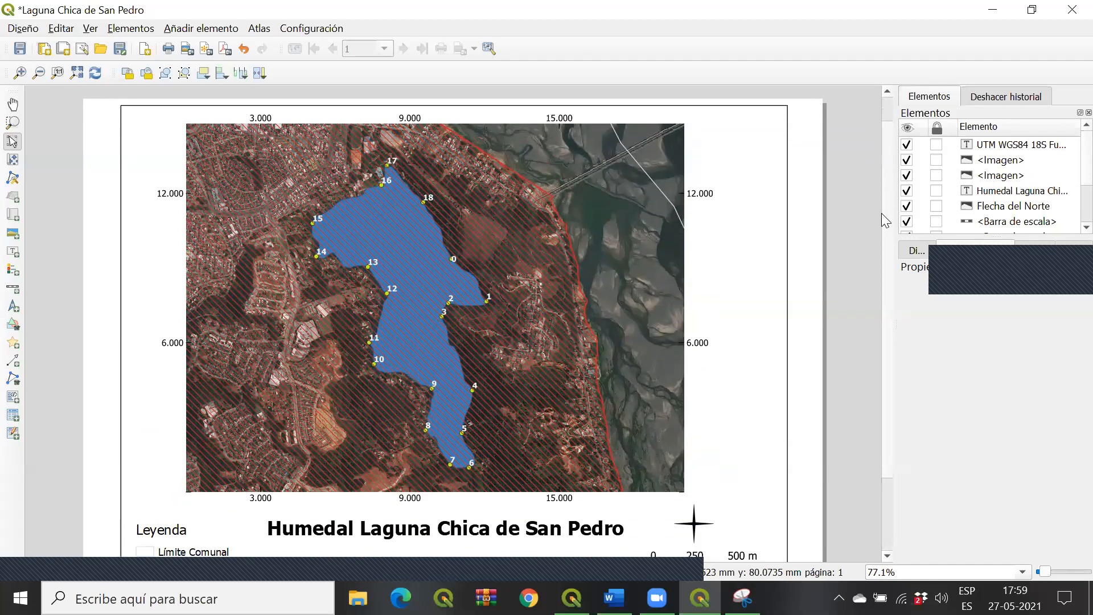
scroll(881, 213, "down", 2)
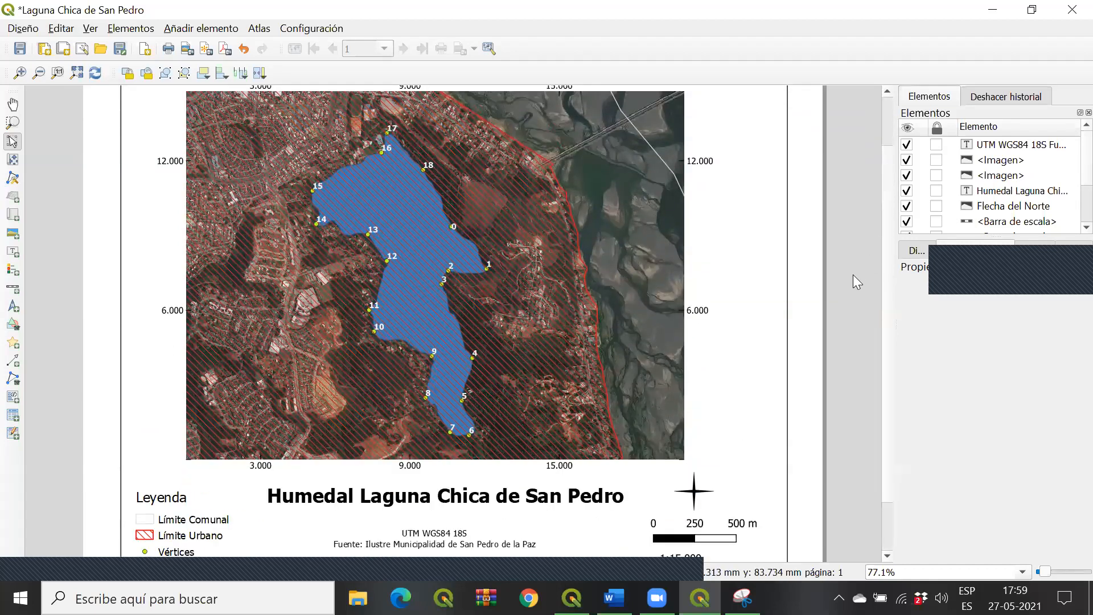